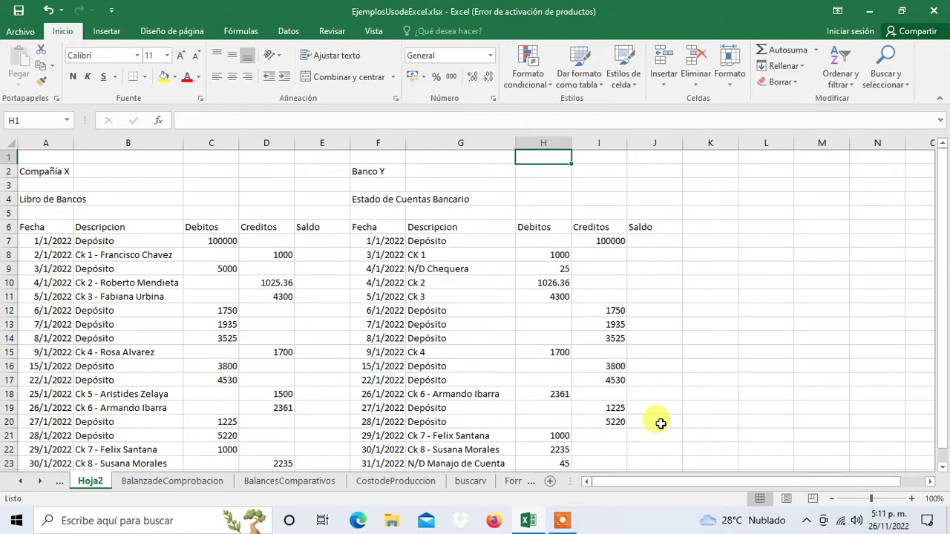
- Insert three blank columns at column F, between Libro de Bancos and the bank statement
scroll(252, 229, down, 1)
scroll(253, 230, down, 1)
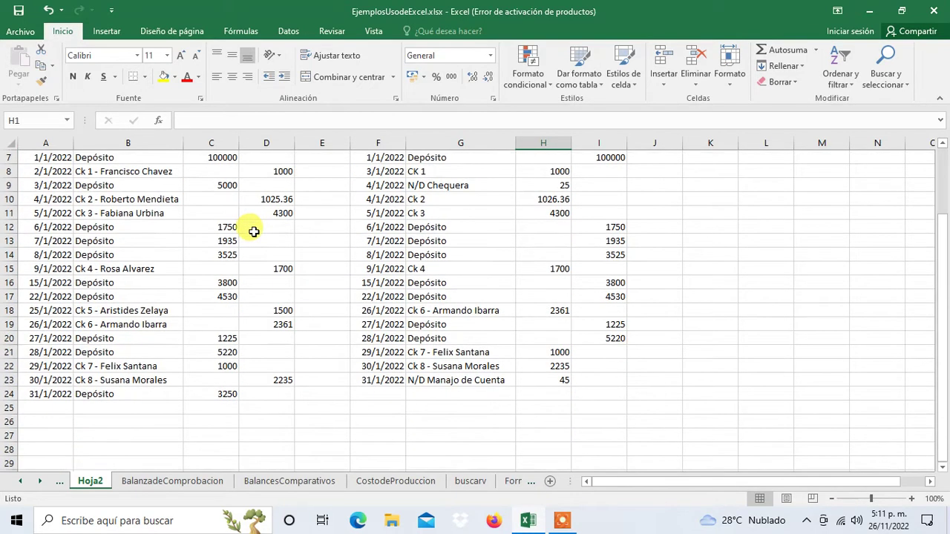
scroll(253, 231, up, 2)
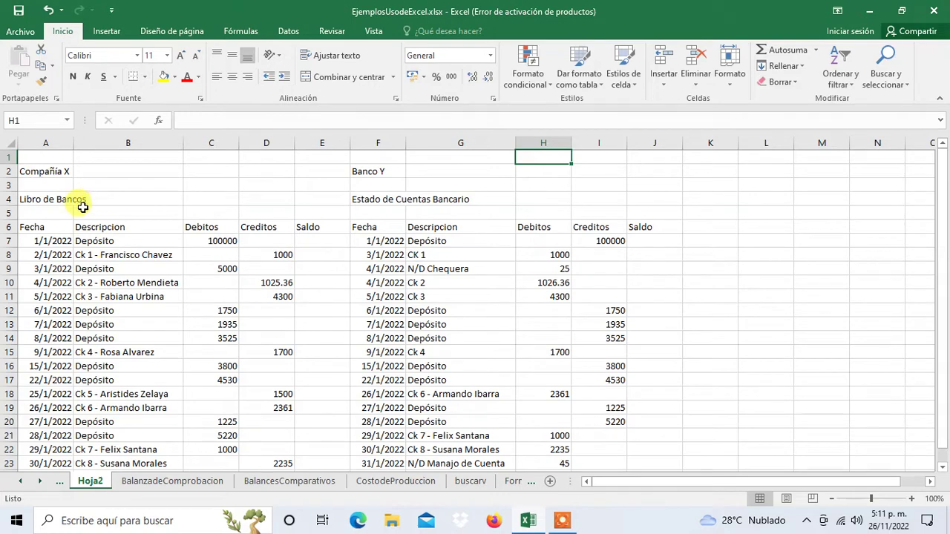
click(378, 143)
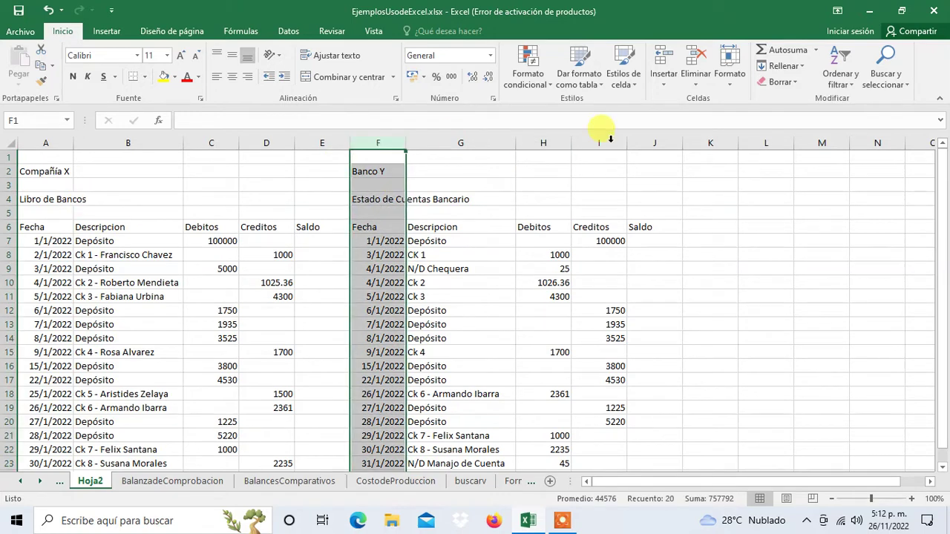
click(665, 88)
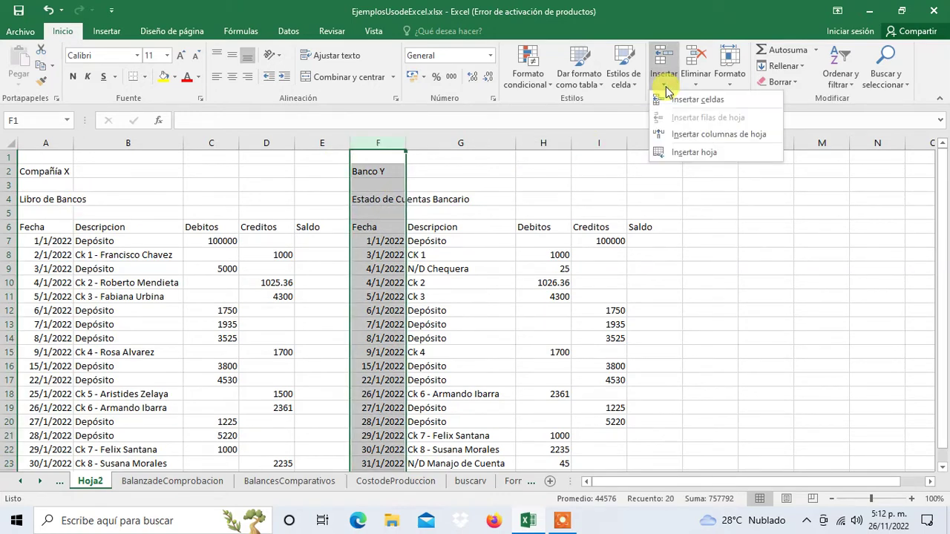
click(689, 135)
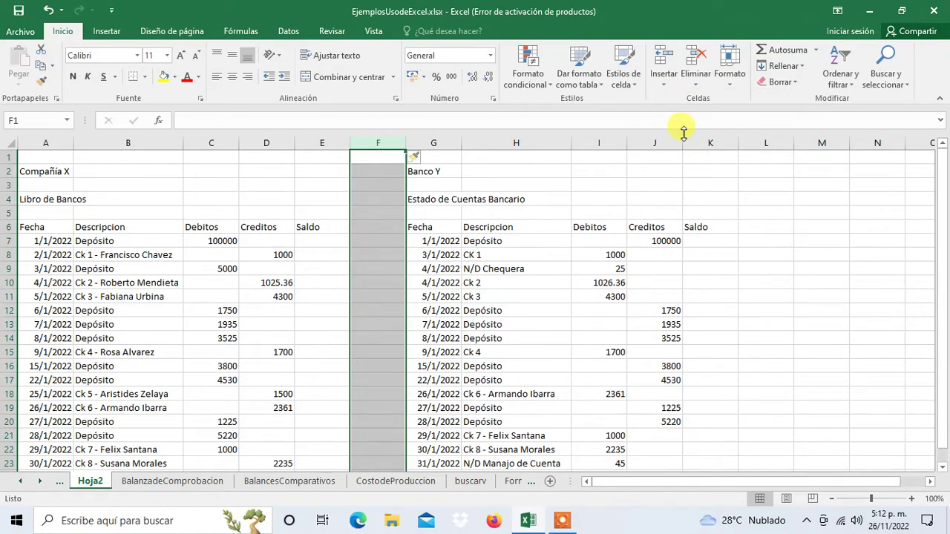
key(F4)
key(F4)
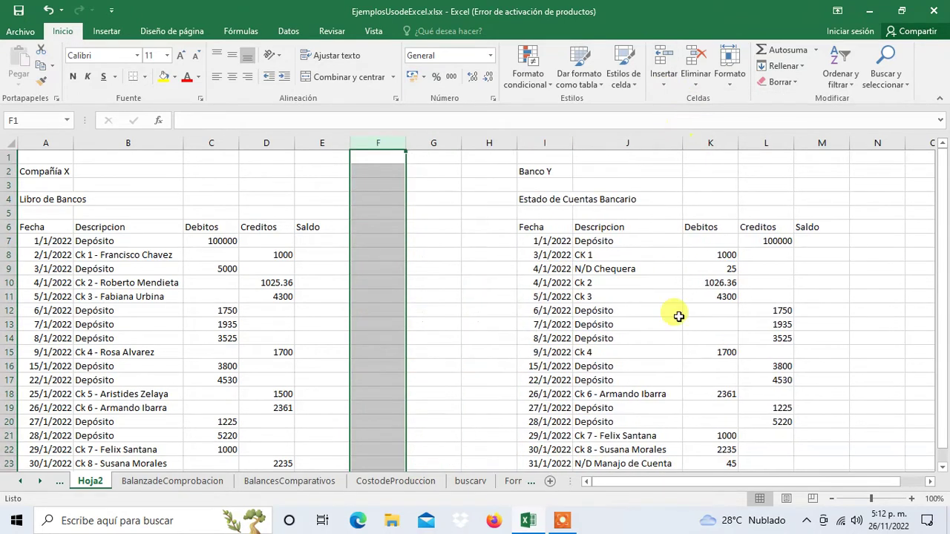
click(428, 256)
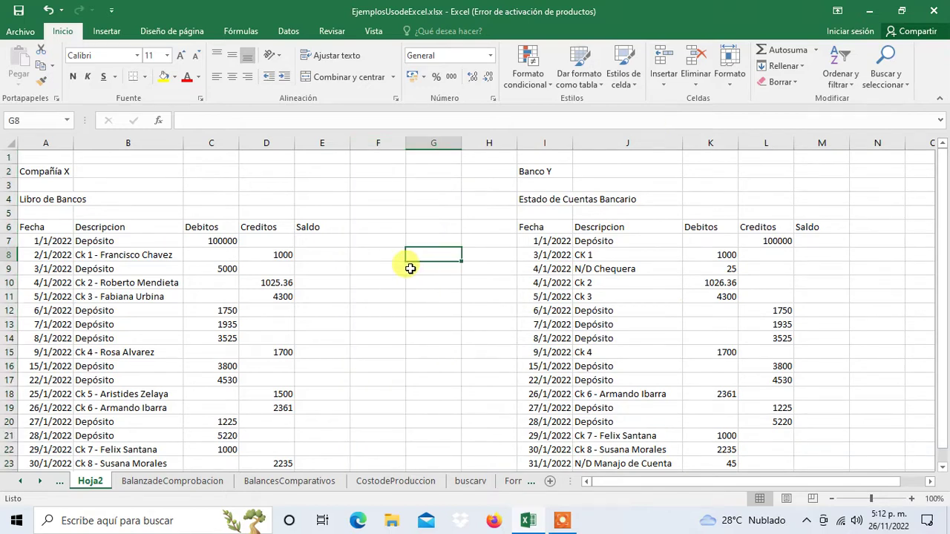
scroll(136, 371, down, 2)
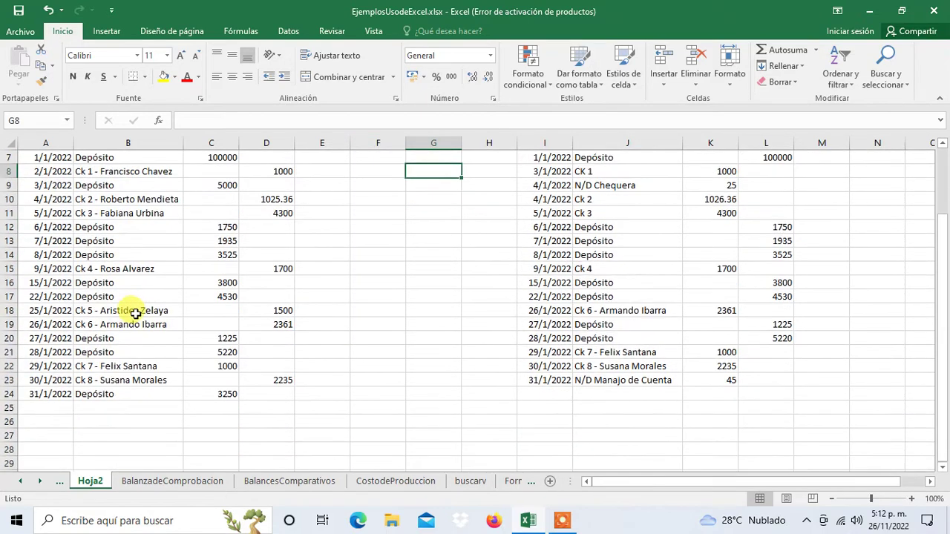
scroll(134, 371, up, 2)
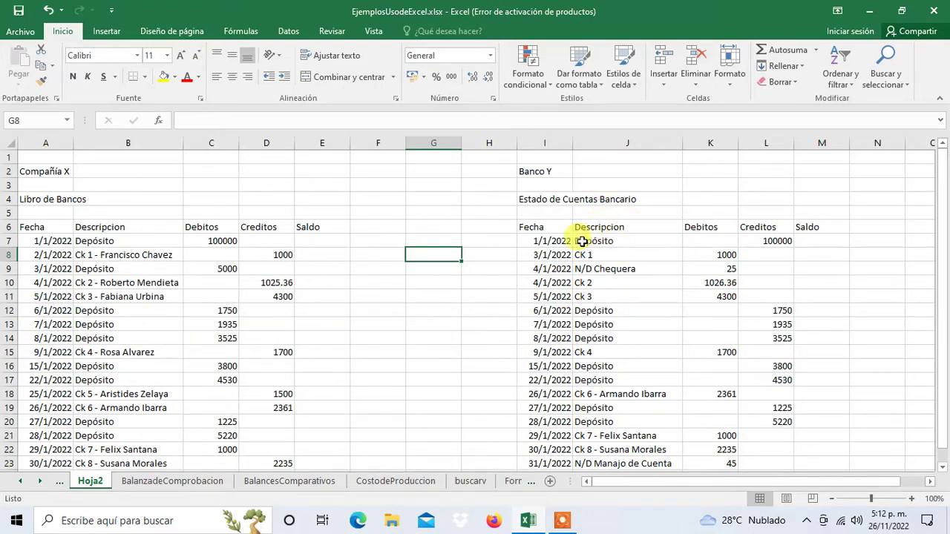
- Correct the title in I4 from 'Estado de Cuentas Bancario' to 'Estado de Cuenta Bancario'
click(535, 204)
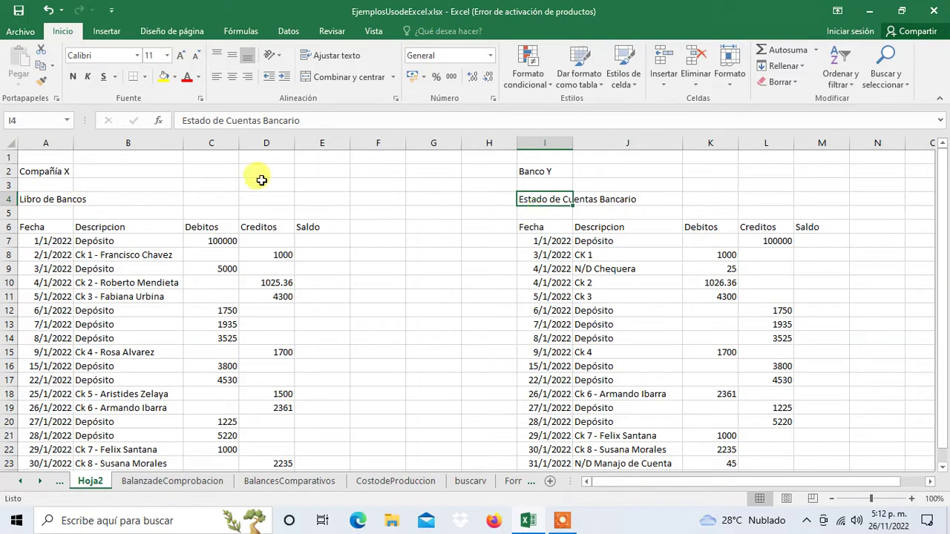
click(259, 121)
key(BackSpace)
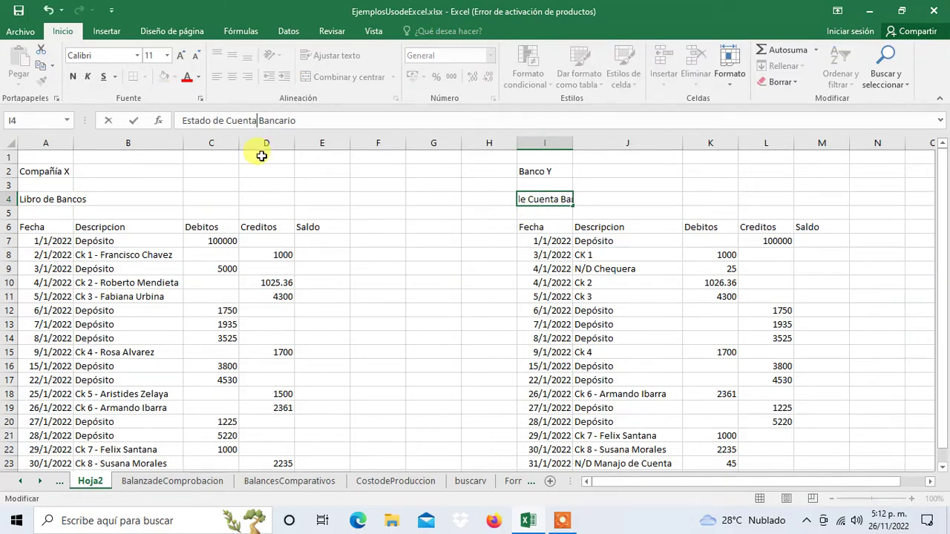
click(381, 257)
- Zoom the sheet in from 110% to 130% and scroll back to column A, row 1
scroll(380, 257, down, 2)
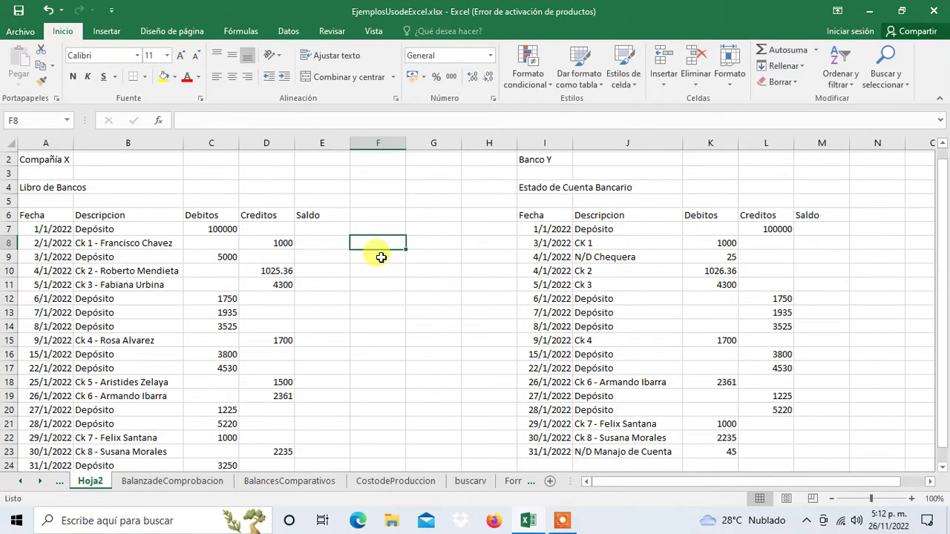
scroll(381, 254, up, 2)
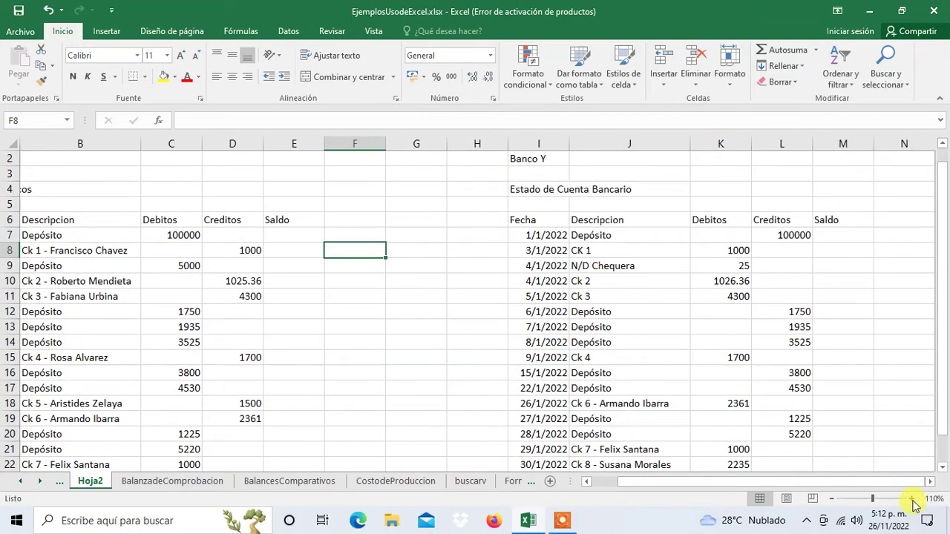
click(912, 499)
click(912, 498)
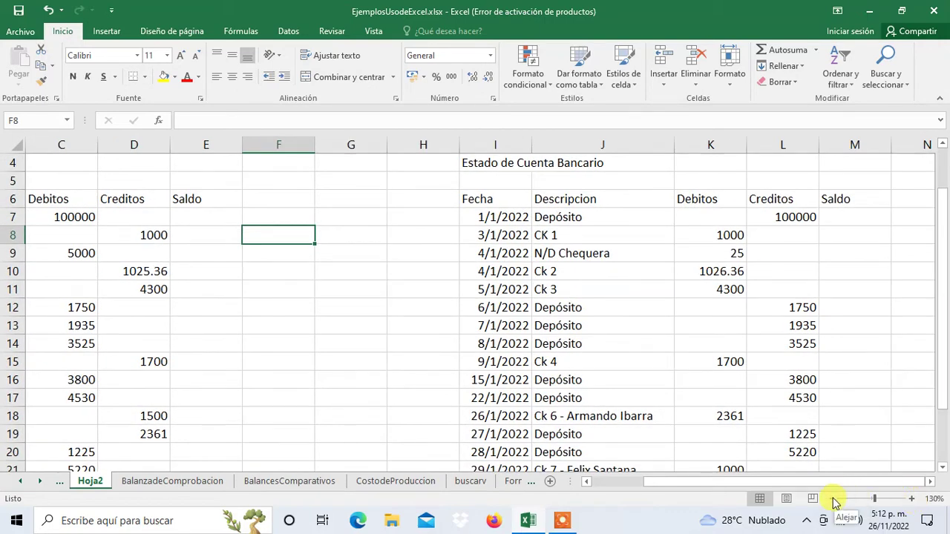
drag(666, 483, 556, 481)
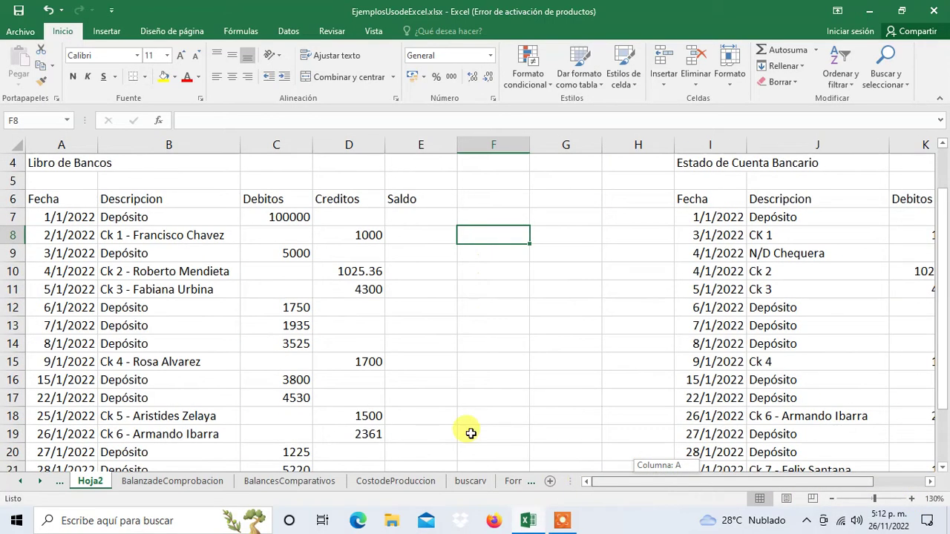
scroll(425, 329, up, 1)
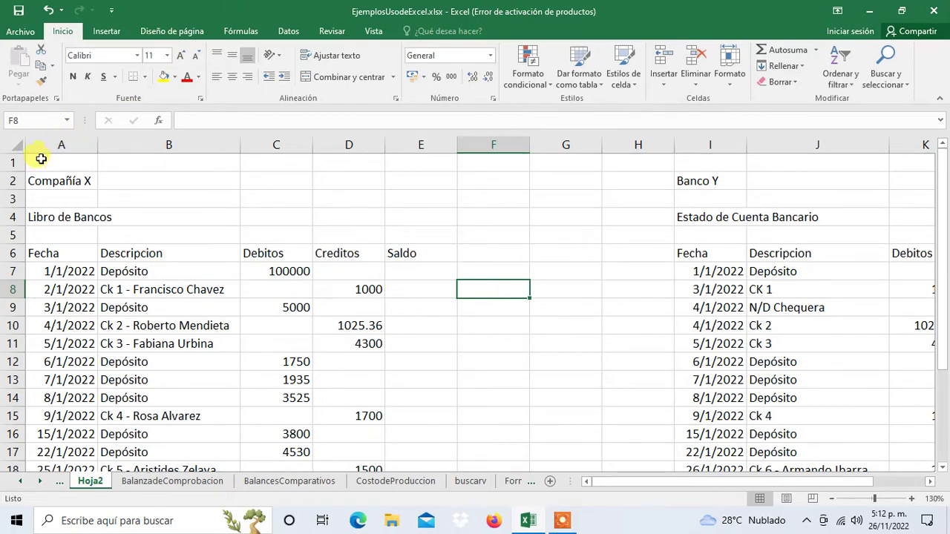
- Put a thick outside border around the title block A1:E5
drag(38, 161, 421, 240)
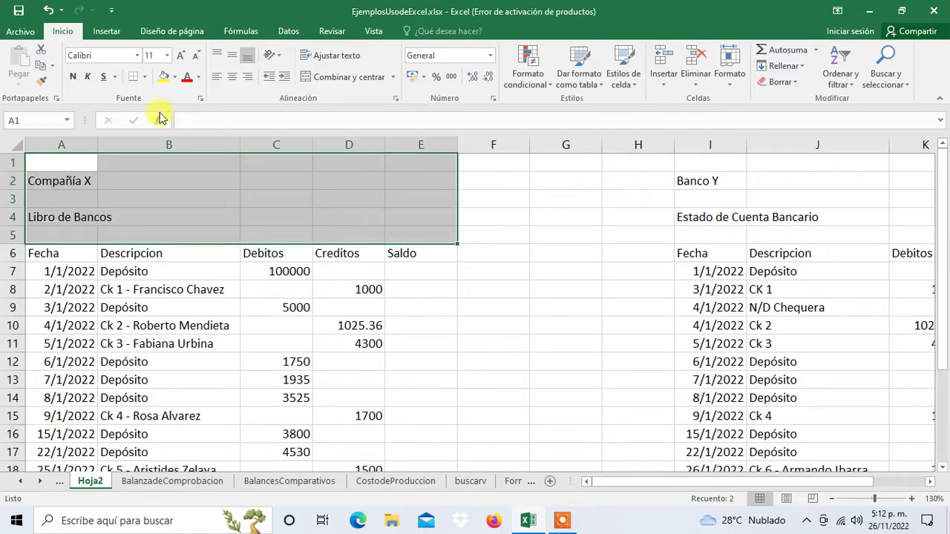
click(145, 78)
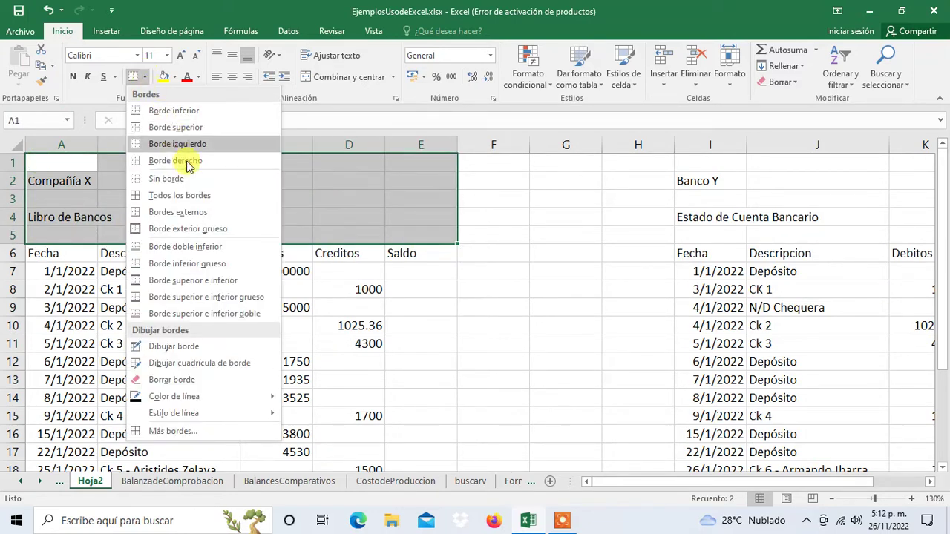
click(224, 233)
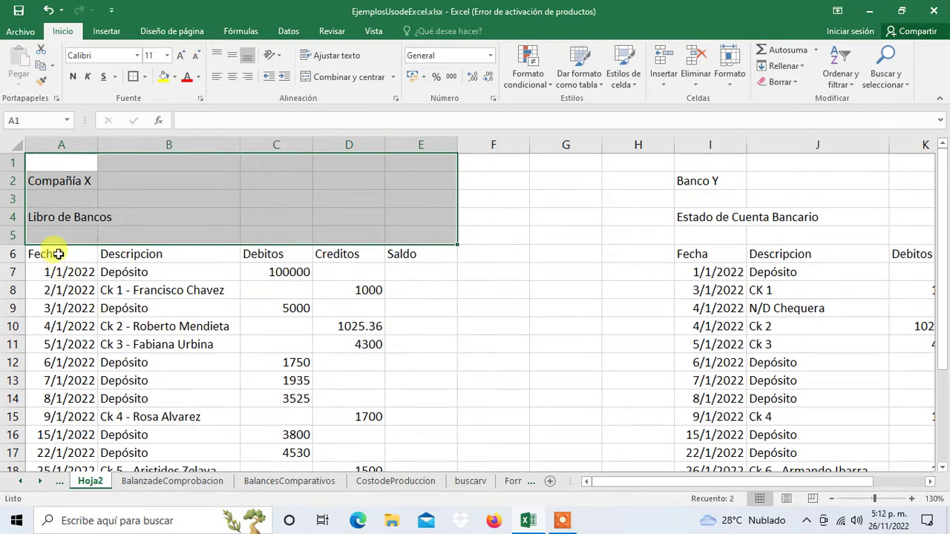
- Apply all borders to every cell of the Libro de Bancos table A6:E24
drag(65, 256, 377, 438)
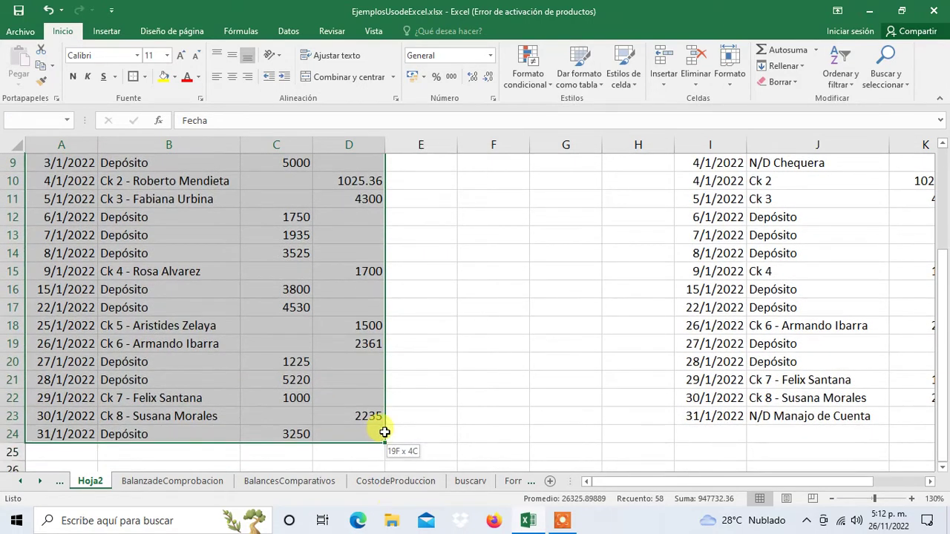
drag(376, 438, 415, 430)
drag(946, 273, 943, 149)
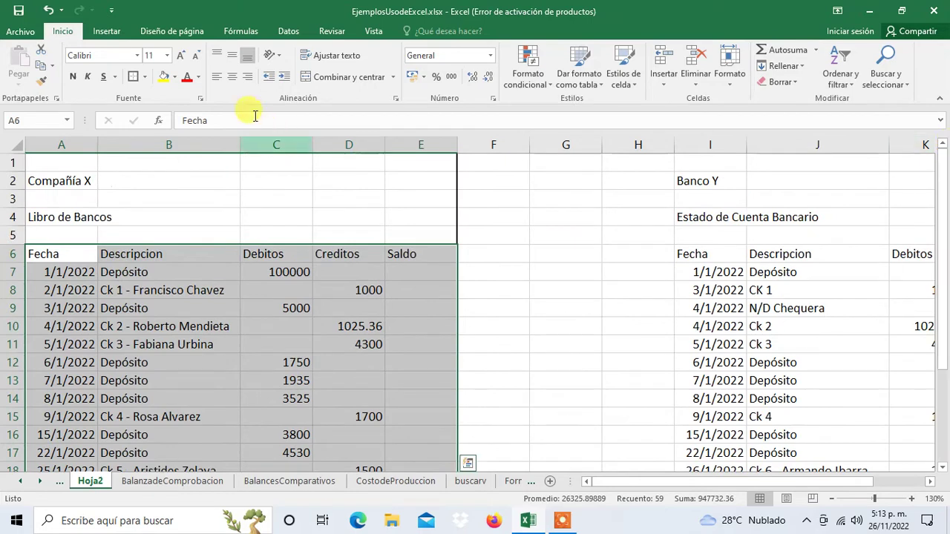
click(145, 78)
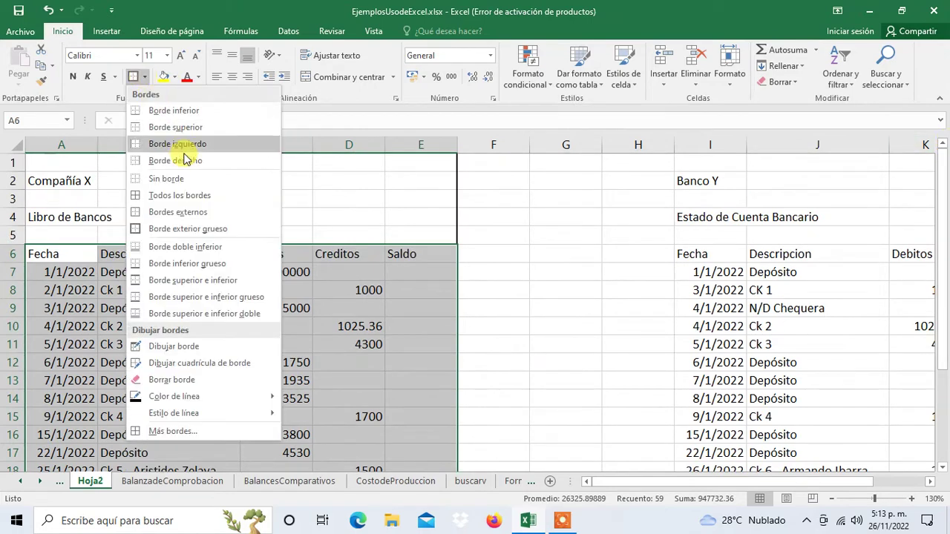
click(191, 197)
scroll(345, 325, down, 3)
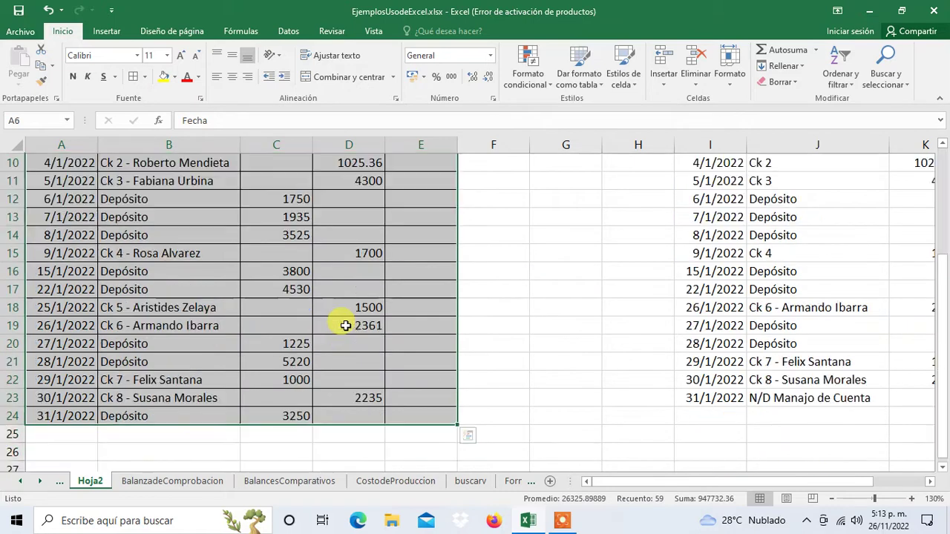
scroll(345, 325, up, 3)
- Merge and centre 'Compañía X' across A2:E2 and 'Libro de Bancos' across A4:E4
click(71, 182)
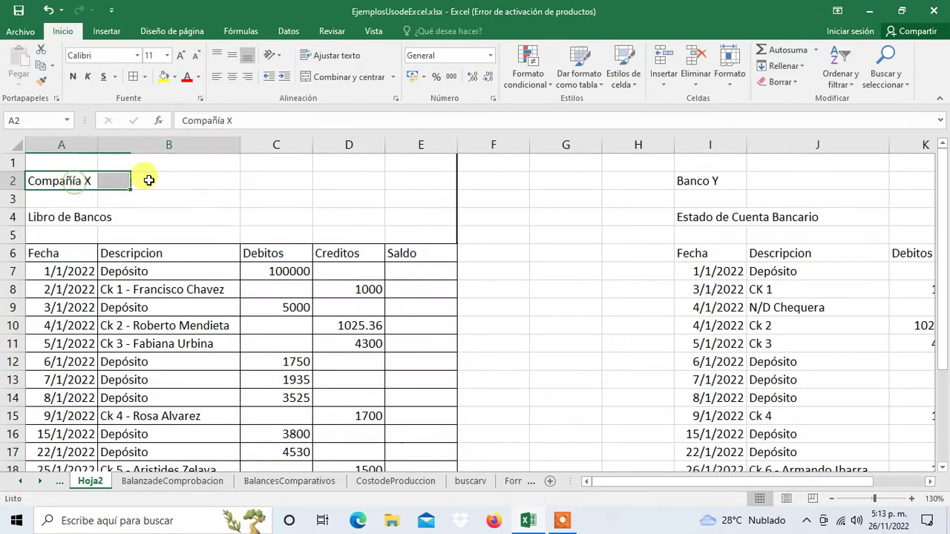
drag(148, 180, 392, 179)
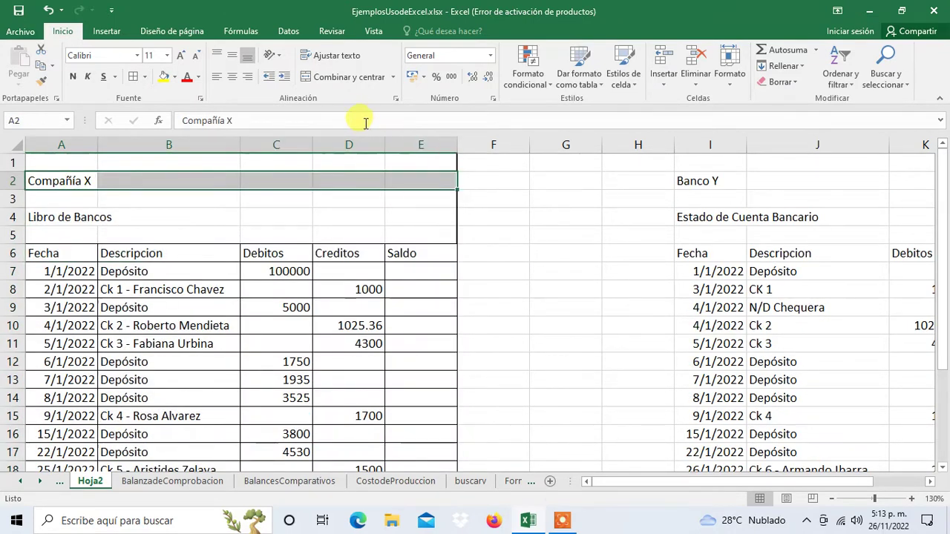
click(330, 78)
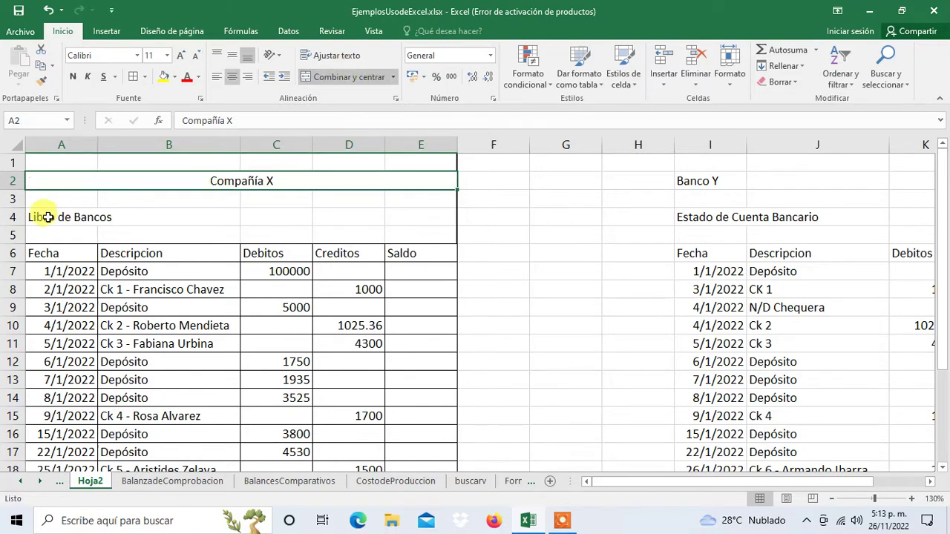
drag(46, 217, 394, 213)
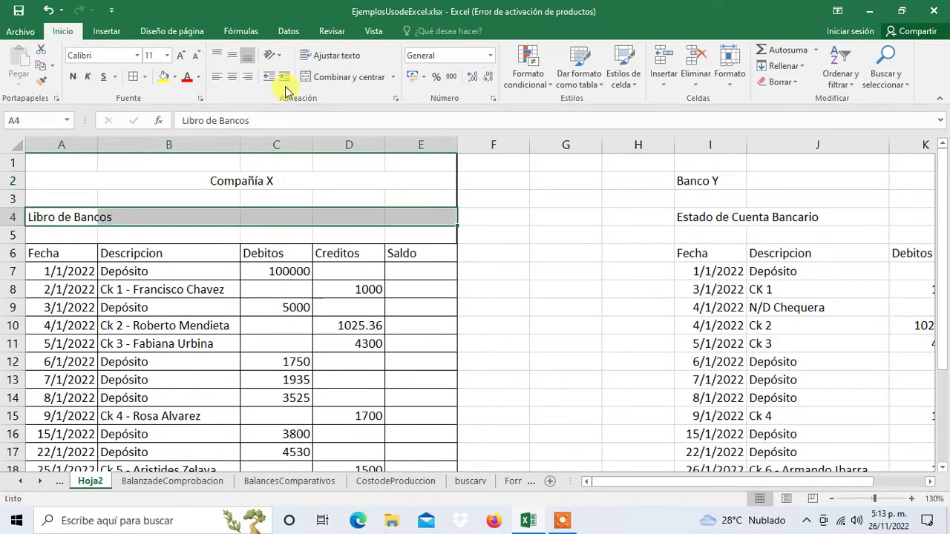
click(319, 77)
- Make the Compañía X and Libro de Bancos titles bold and underlined
click(249, 181)
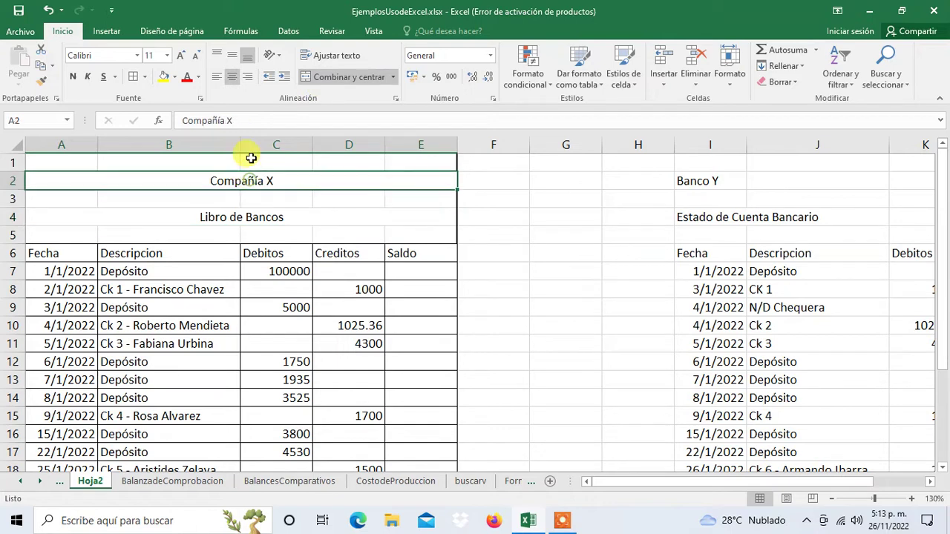
click(73, 76)
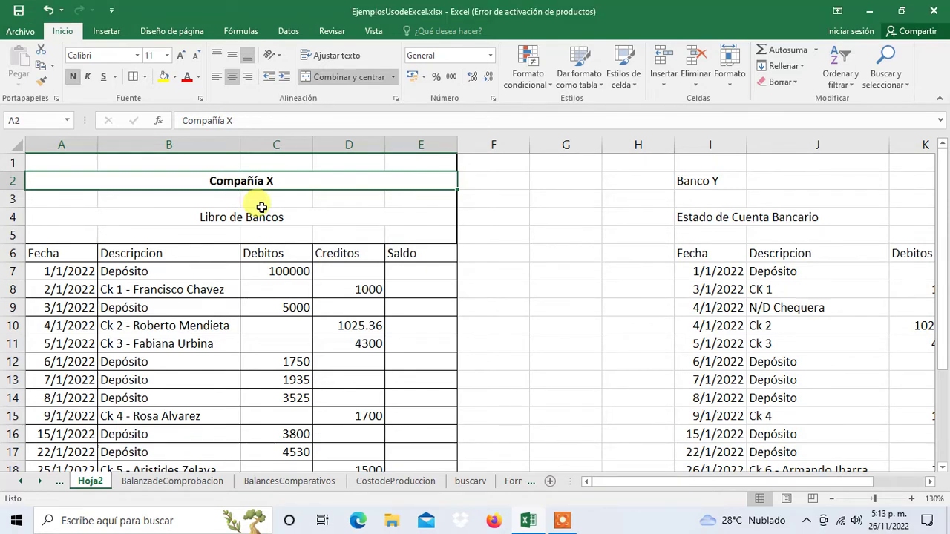
click(103, 77)
click(228, 219)
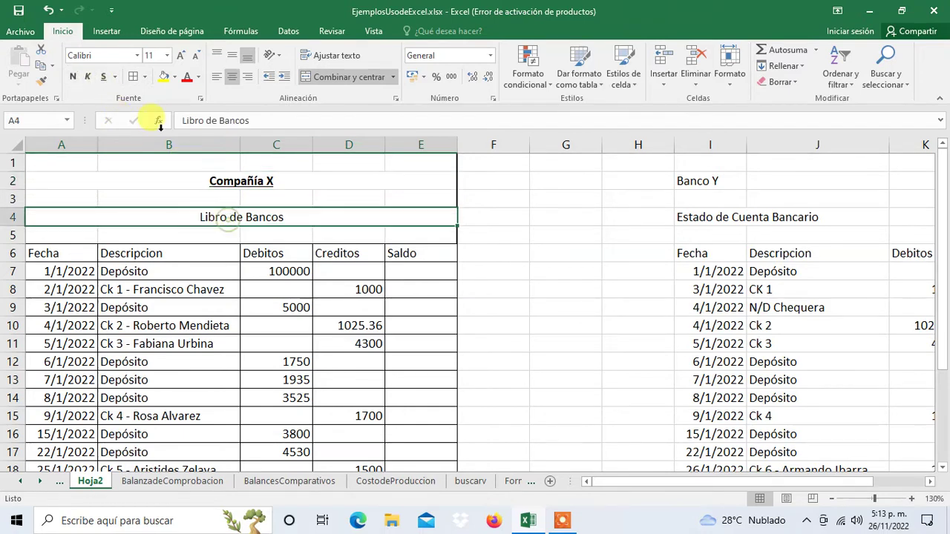
click(72, 76)
click(104, 77)
- Make the Fecha through Saldo headers in A6:E6 bold and centred
scroll(371, 200, down, 1)
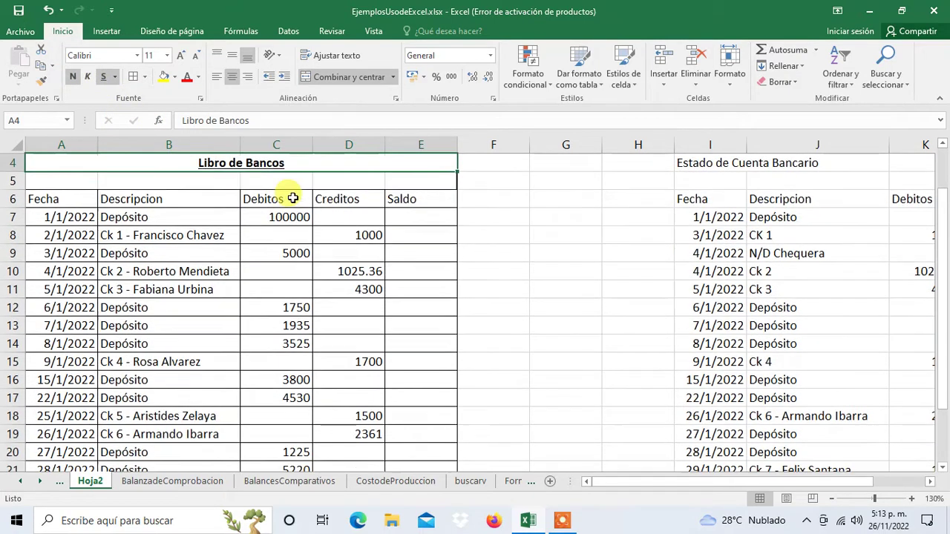
click(47, 196)
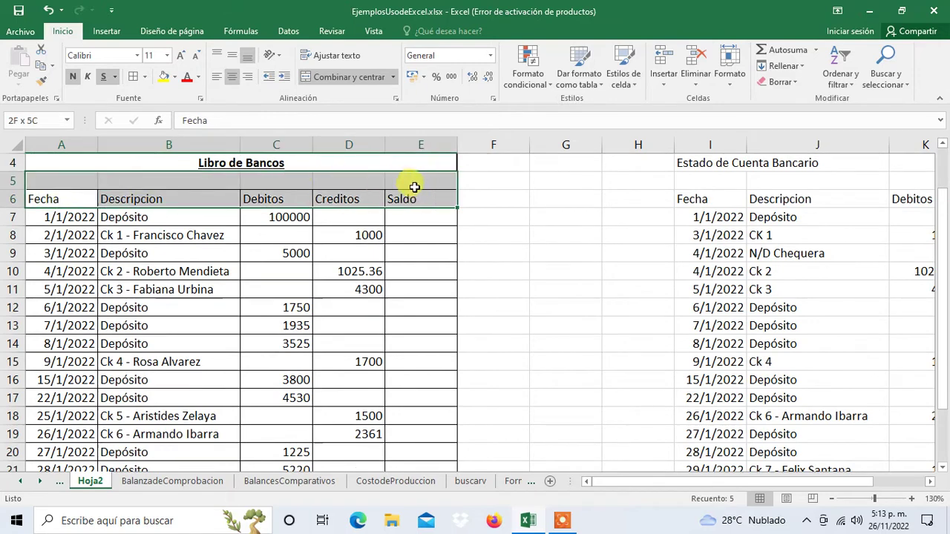
drag(143, 192, 420, 196)
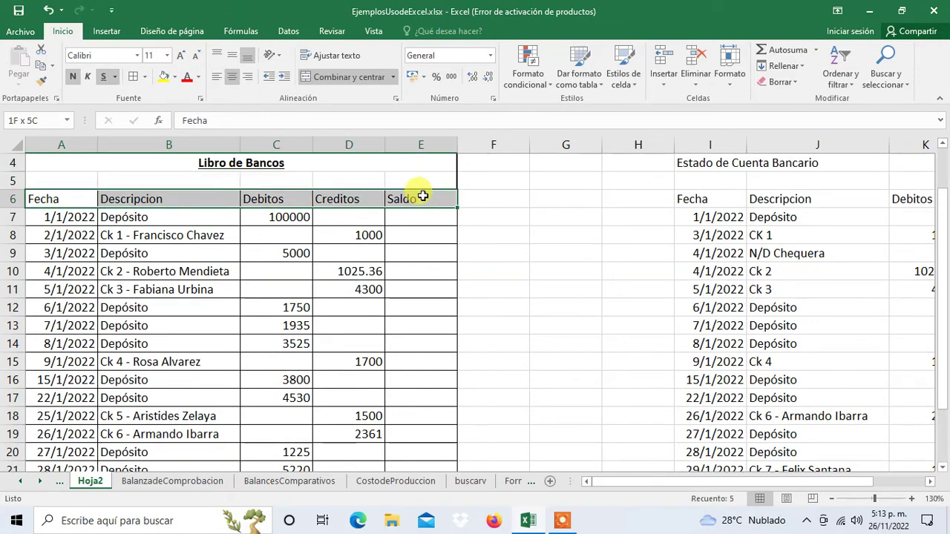
click(72, 76)
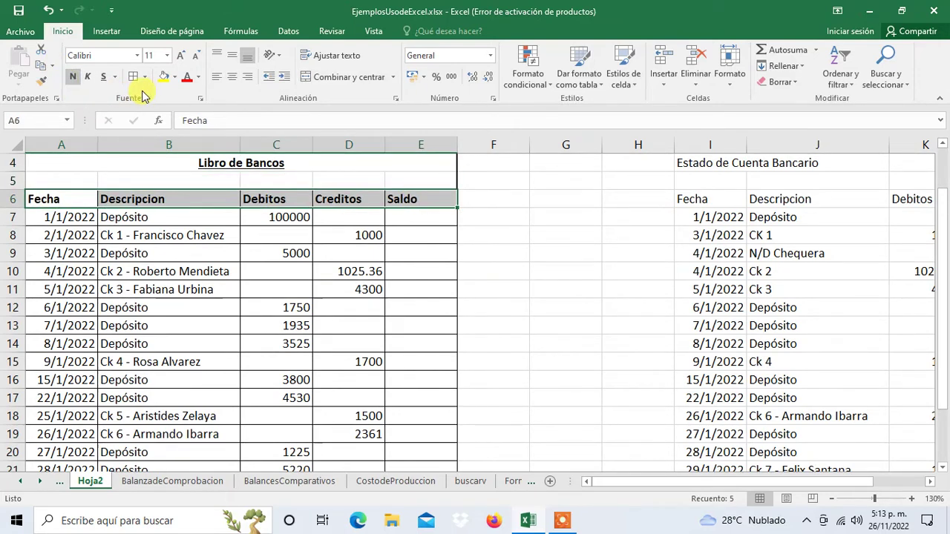
click(231, 80)
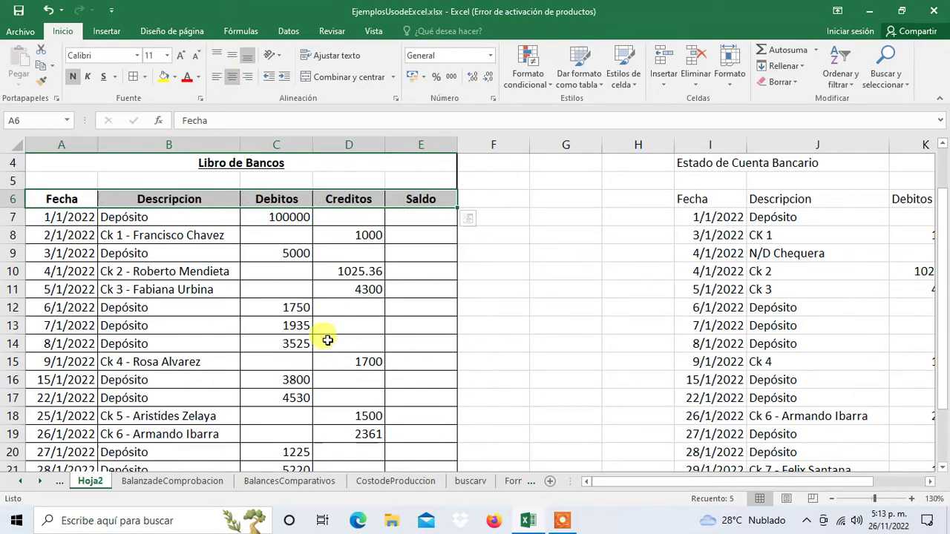
scroll(326, 334, down, 1)
scroll(327, 334, down, 1)
scroll(325, 333, up, 2)
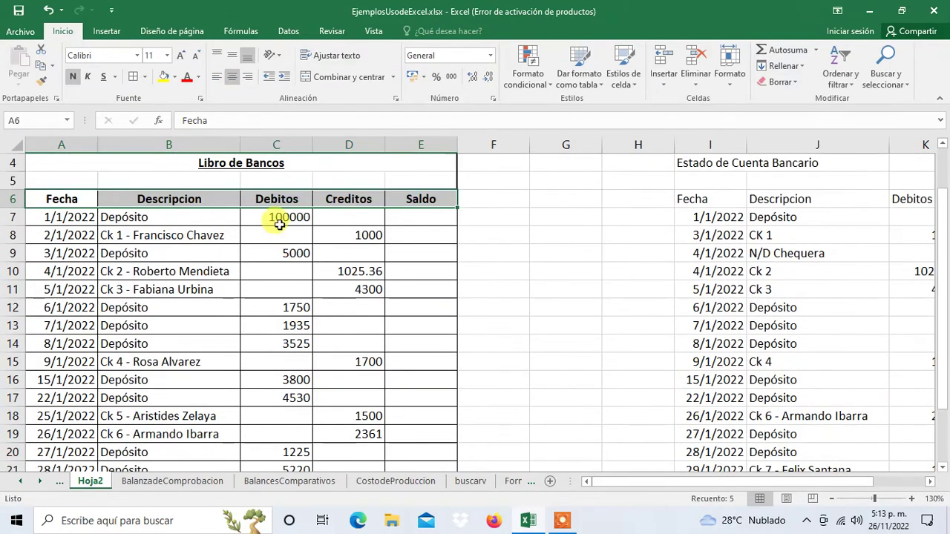
- Apply comma style with thousands separators and two decimals to amounts C7:E24
mouse_move(286, 217)
mouse_down()
mouse_move(424, 253)
mouse_move(401, 469)
mouse_move(399, 438)
mouse_up()
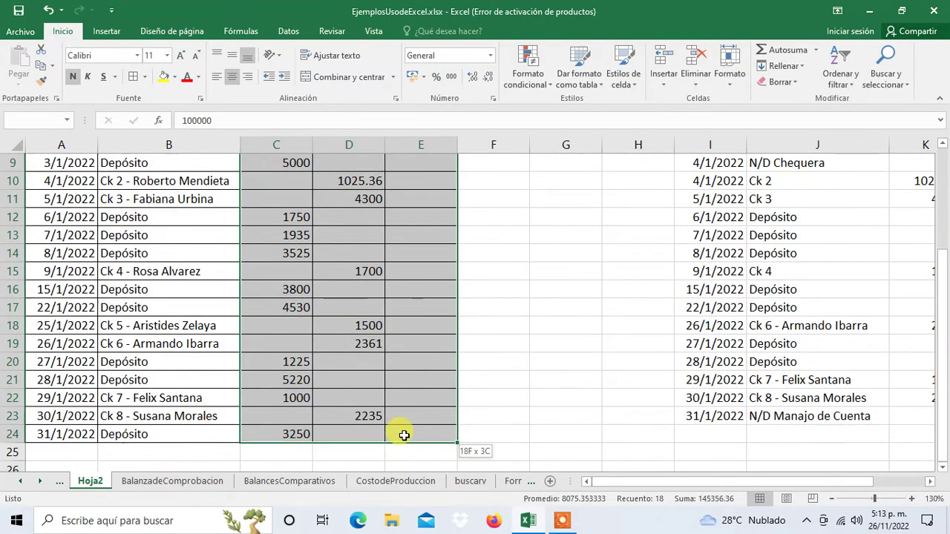
click(451, 77)
scroll(509, 293, up, 3)
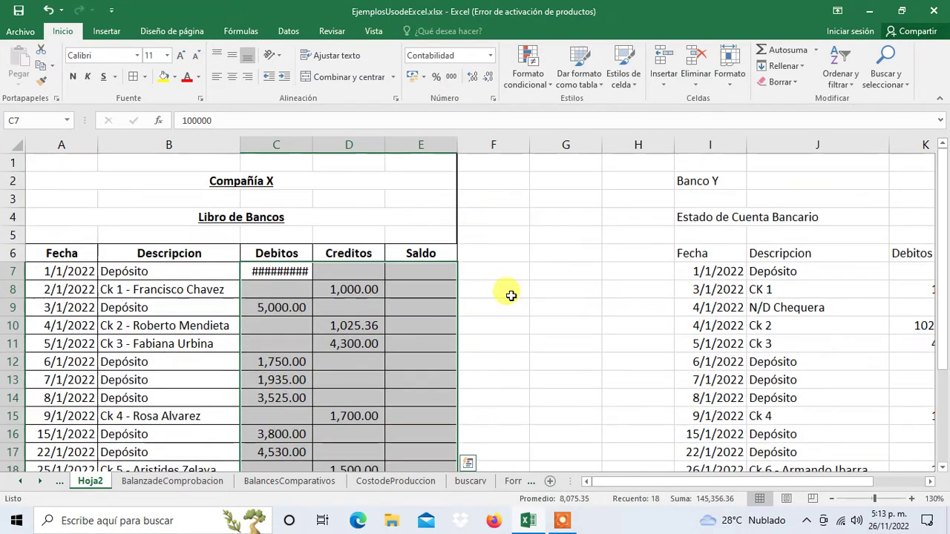
click(348, 233)
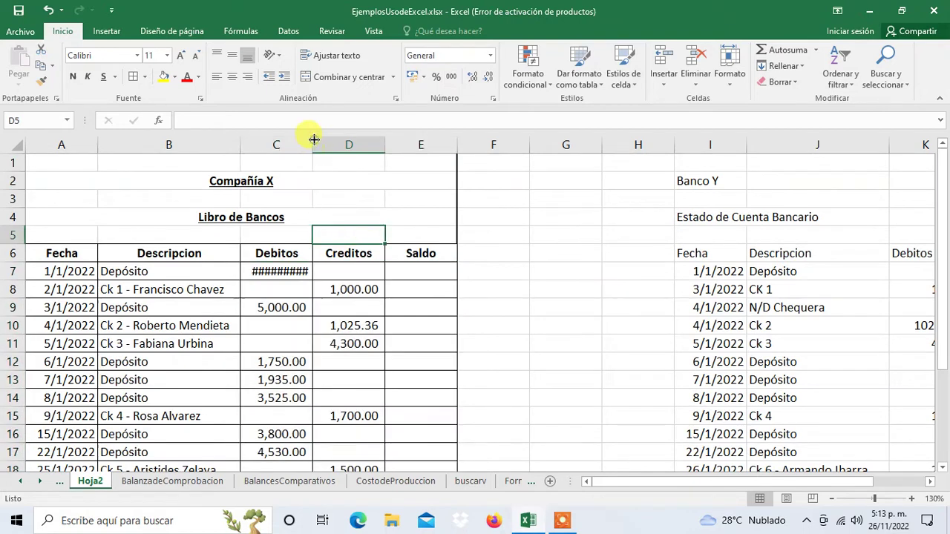
- Autofit column C so 100,000.00 displays in full
double_click(314, 140)
scroll(451, 276, down, 2)
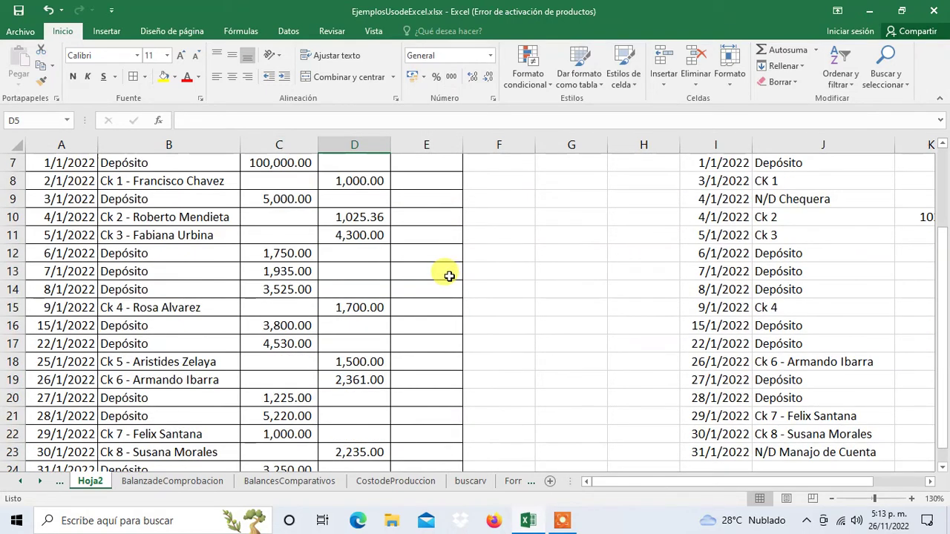
scroll(449, 276, up, 2)
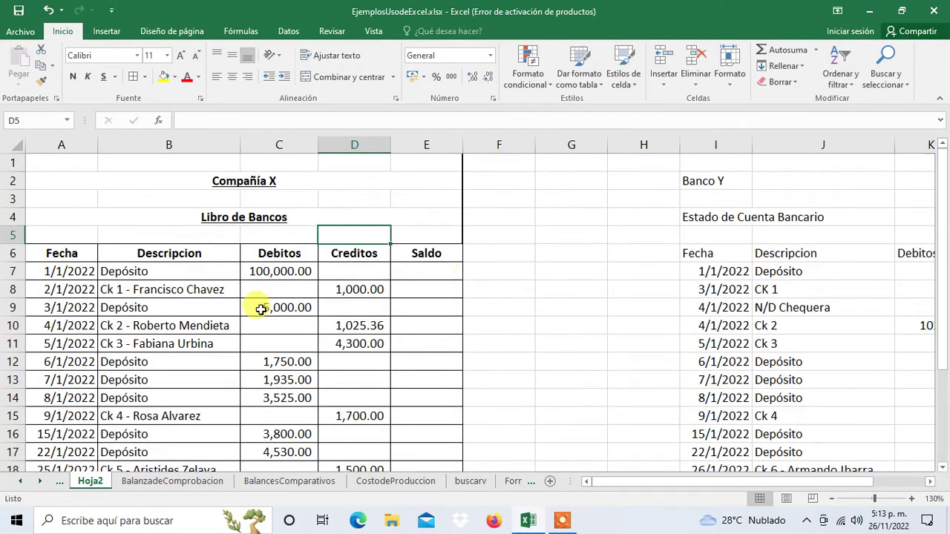
scroll(261, 308, down, 1)
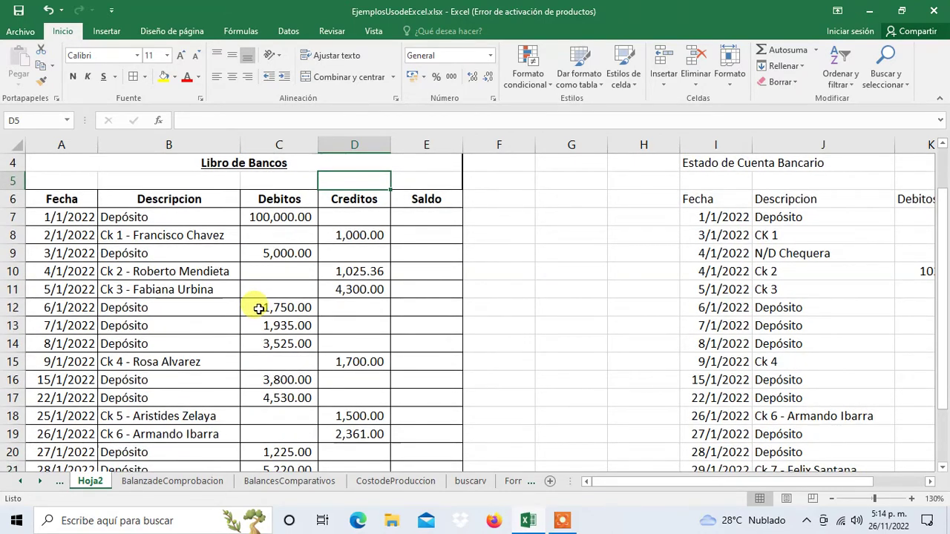
scroll(252, 306, up, 1)
scroll(255, 309, down, 1)
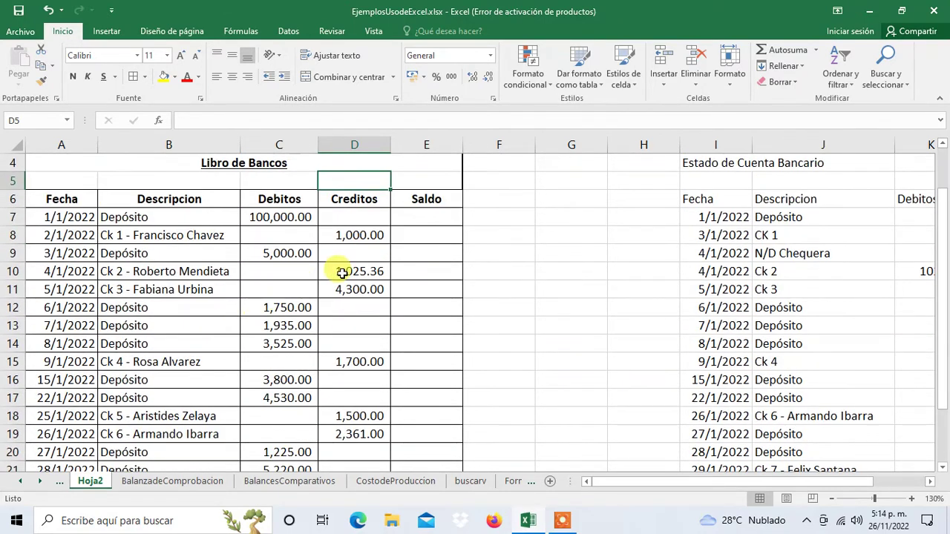
click(426, 218)
text(+)
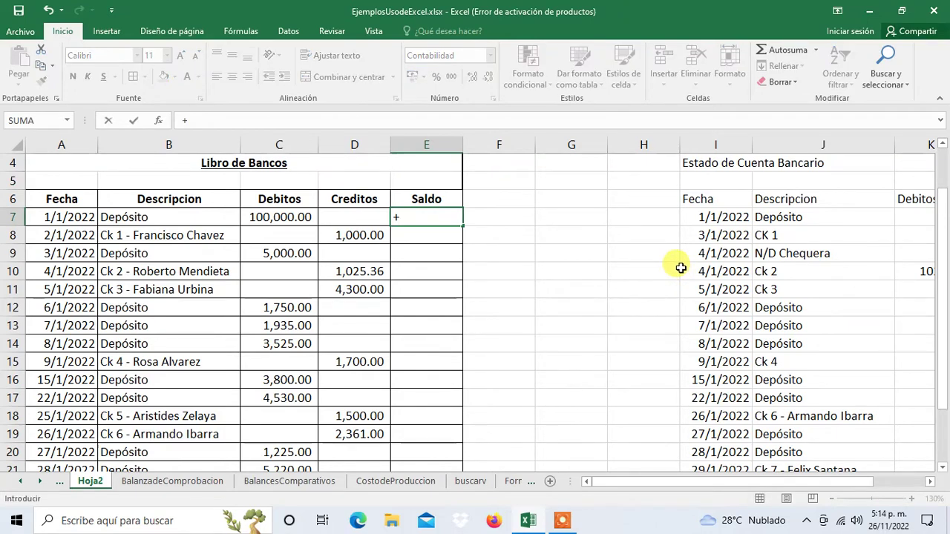
- Enter the opening balance =+C7-D7 in E7 and autofit column E
key(Left)
key(Left)
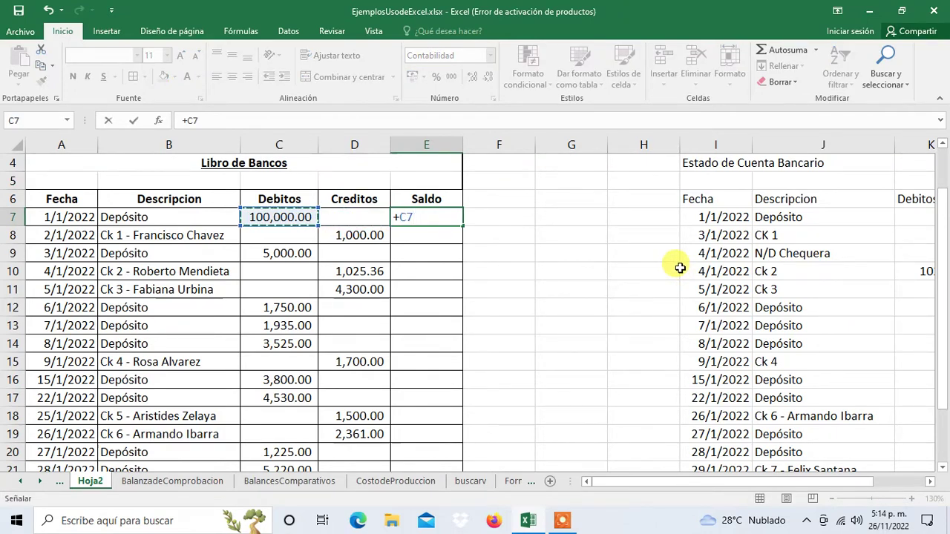
text(-)
key(Left)
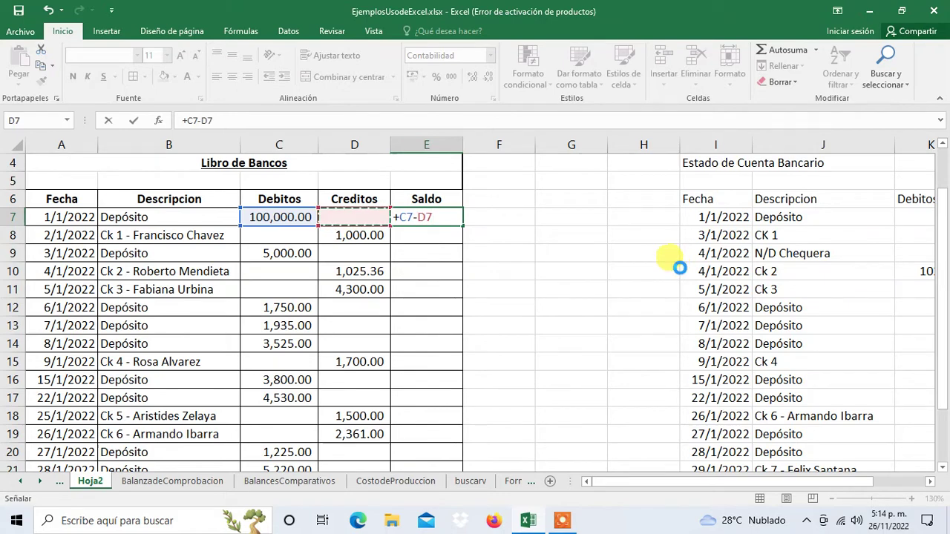
key(Tab)
key(Left)
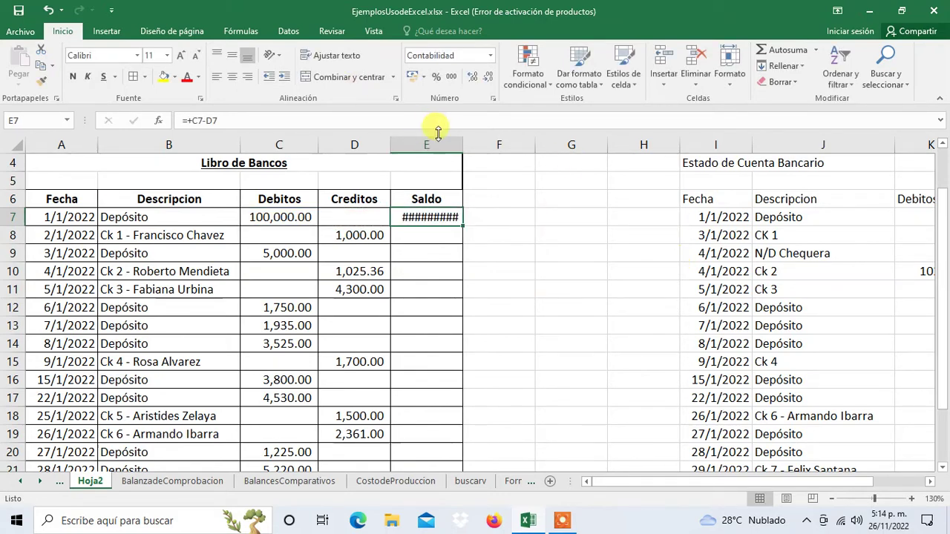
double_click(464, 139)
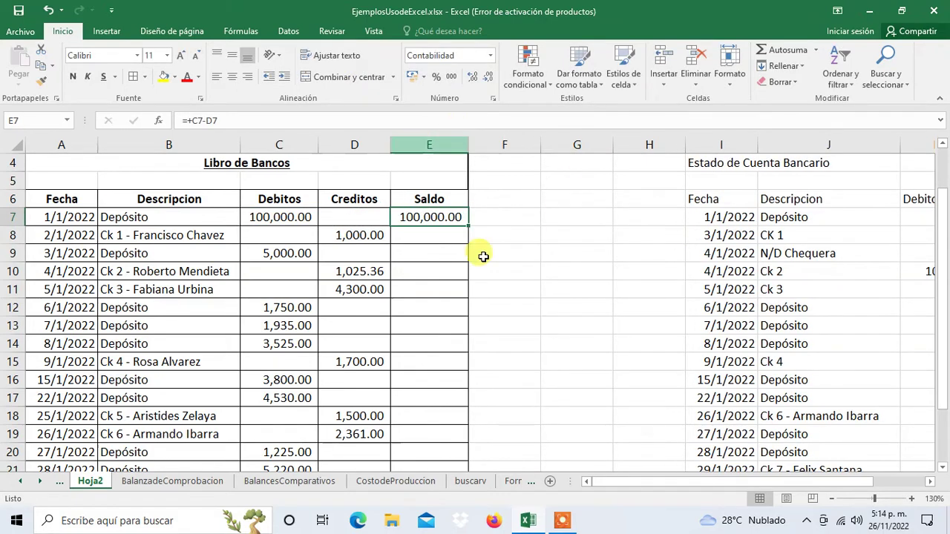
- Enter =+E7+C8-D8 in E8 and fill it down to E24, ending at 117,113.64
key(Down)
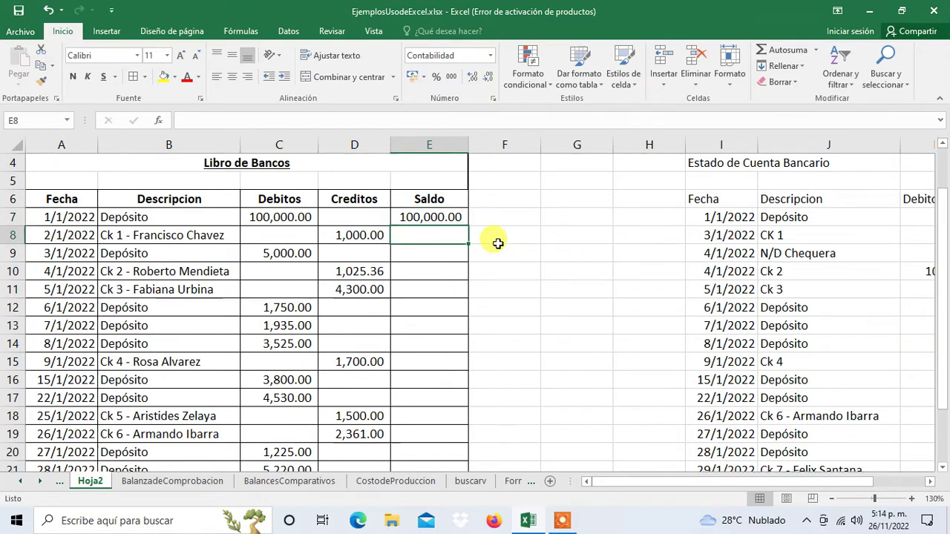
text(+)
key(Up)
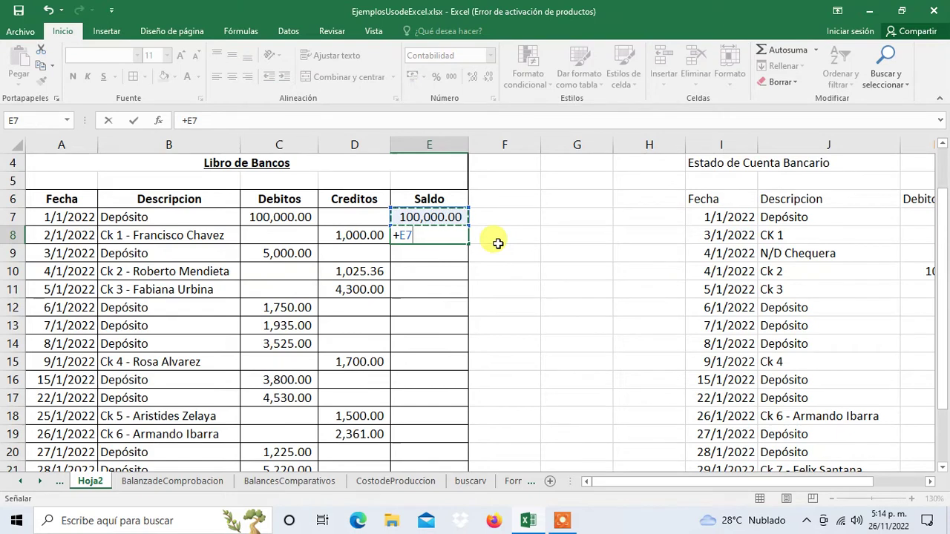
text(+)
key(Left)
key(Left)
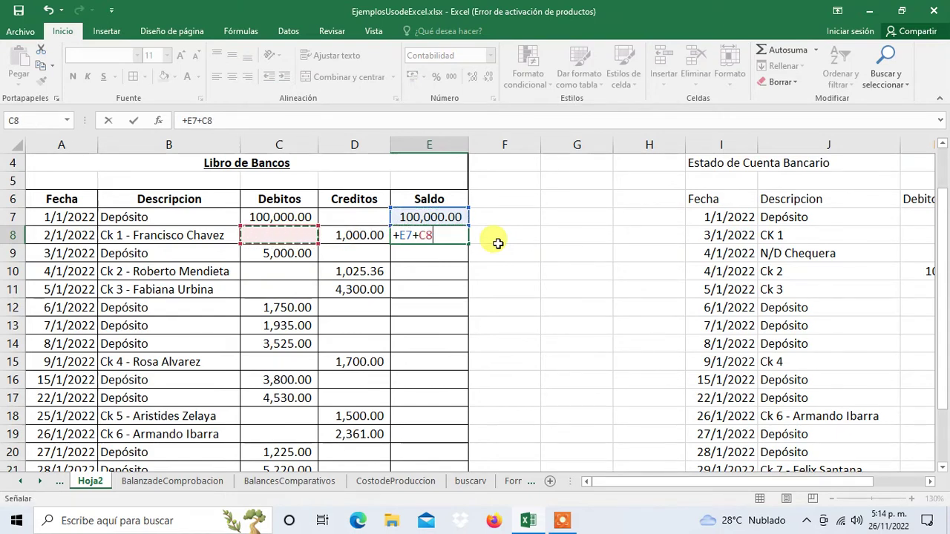
text(-)
key(Left)
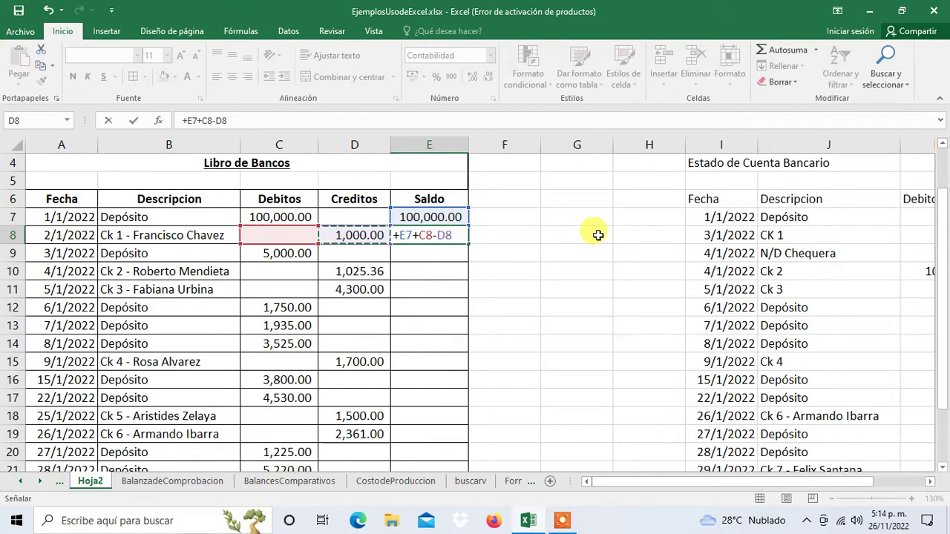
key(Tab)
key(Left)
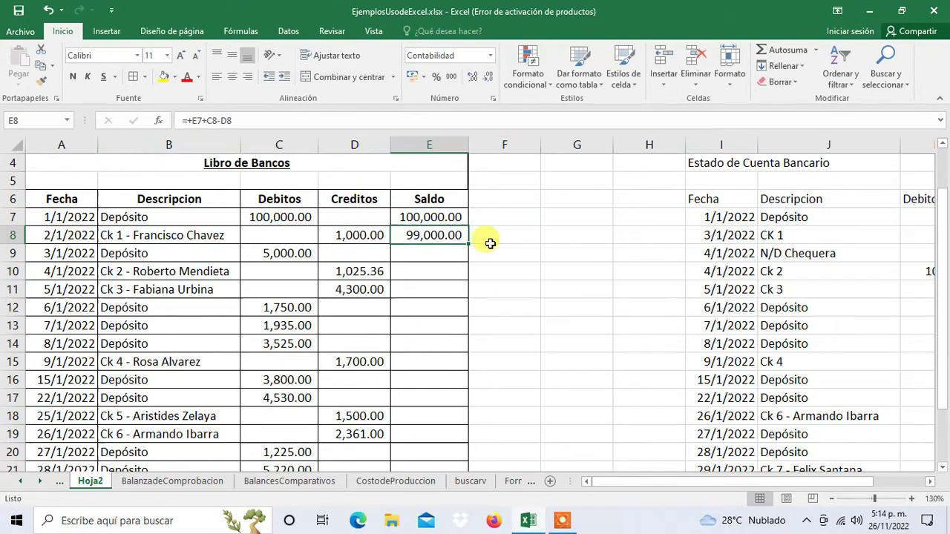
double_click(466, 243)
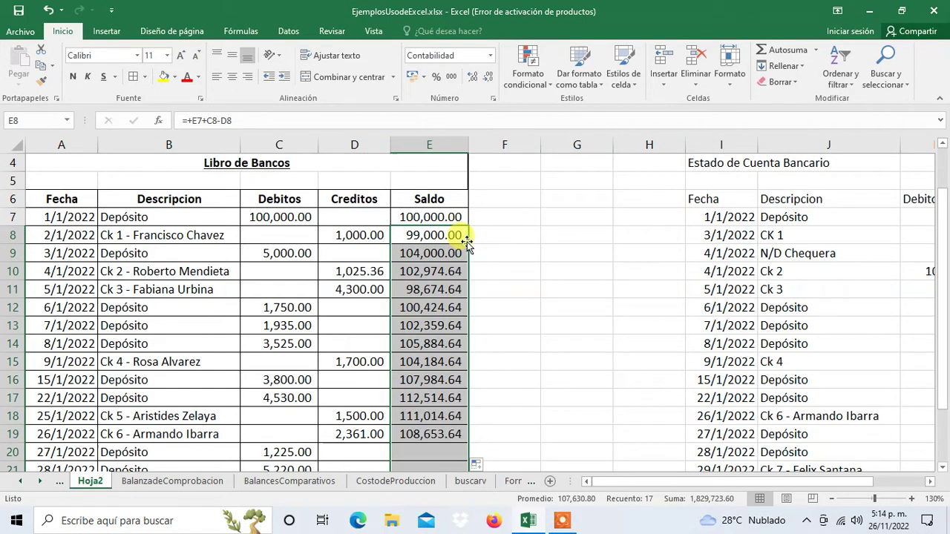
scroll(524, 250, down, 3)
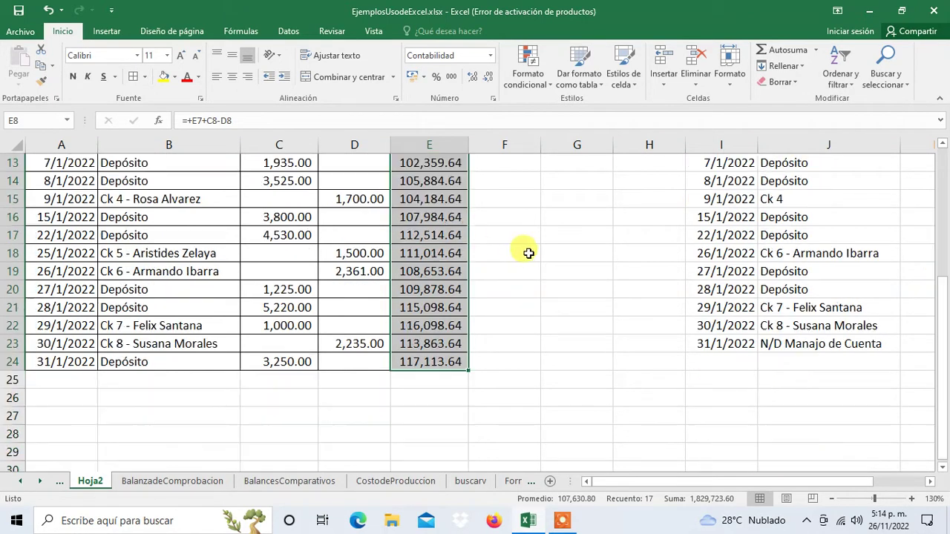
click(446, 366)
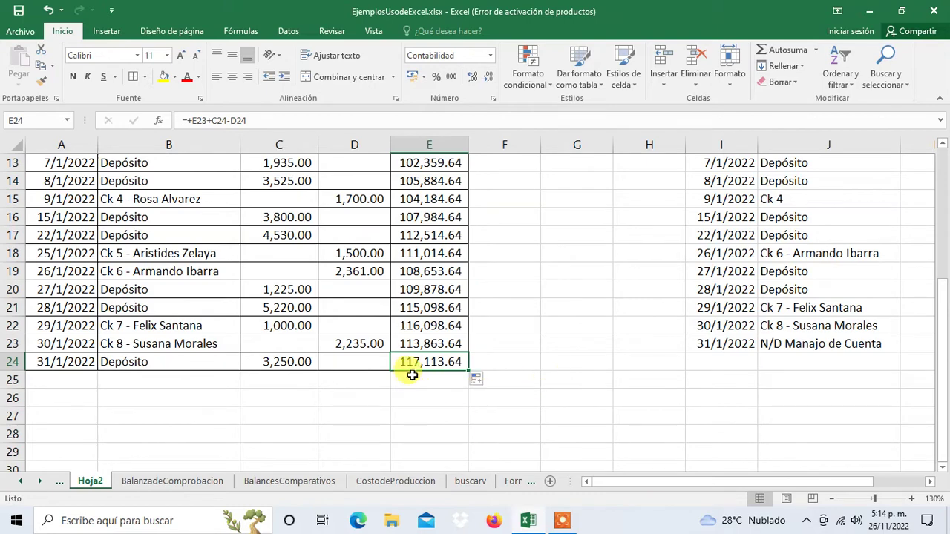
scroll(412, 374, up, 4)
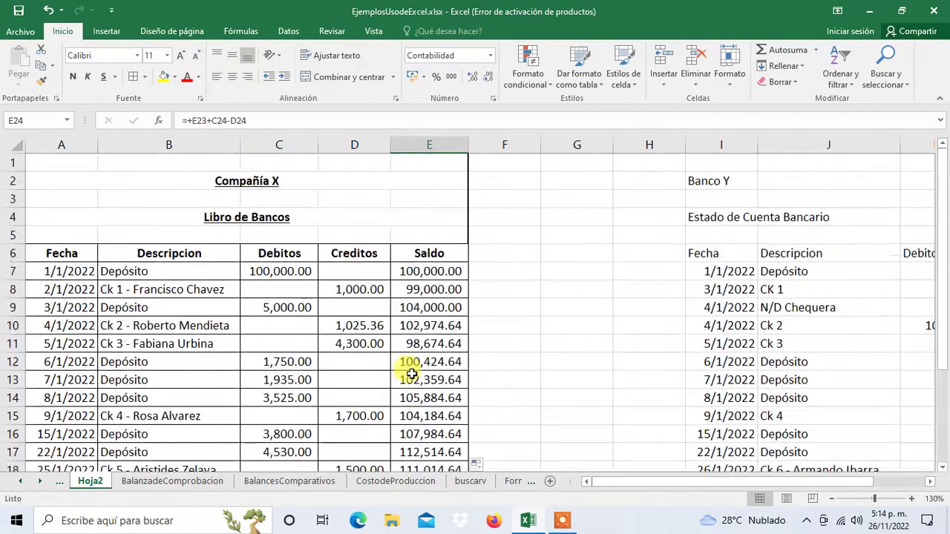
scroll(412, 374, down, 2)
scroll(412, 373, up, 2)
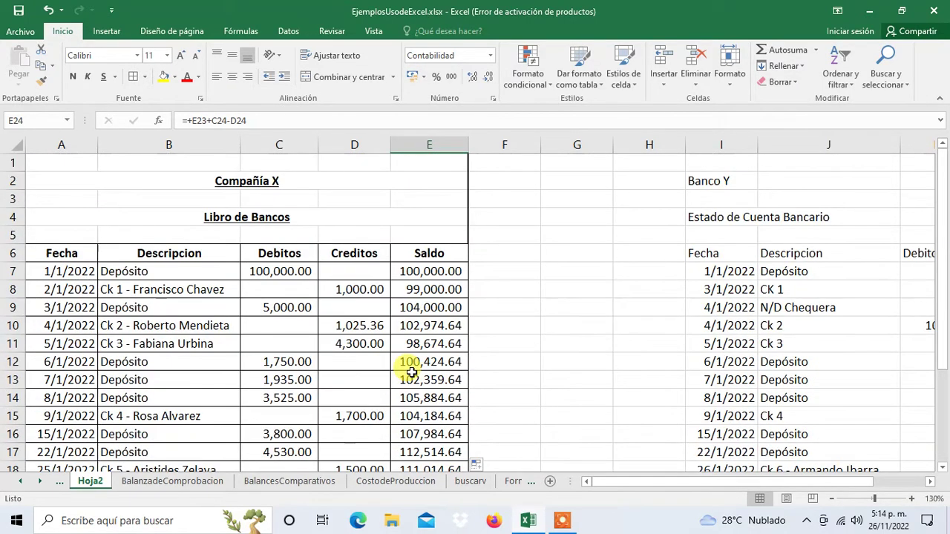
scroll(412, 373, down, 1)
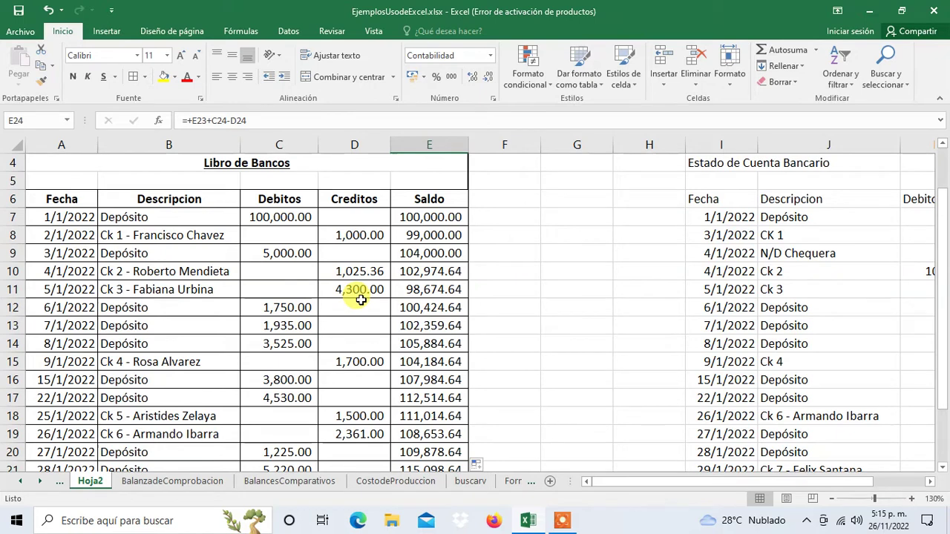
scroll(186, 300, down, 1)
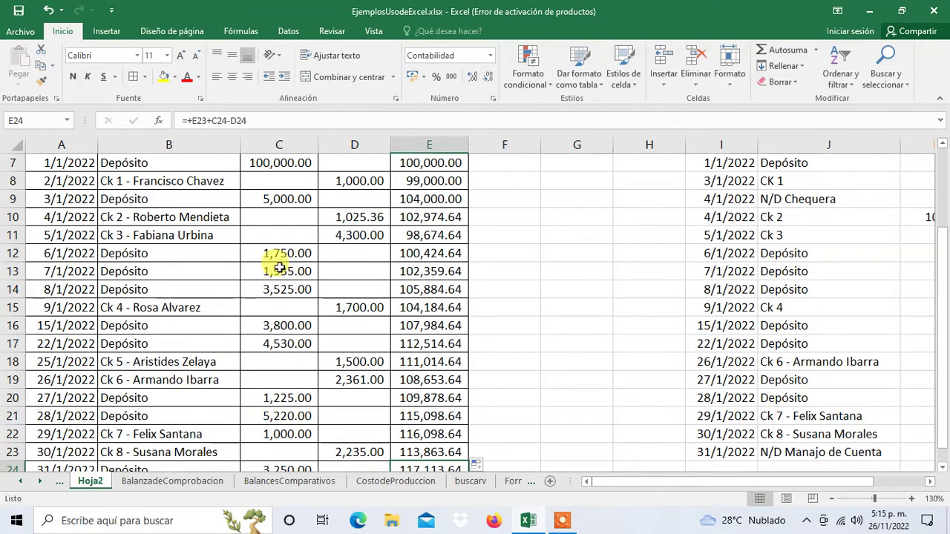
scroll(243, 363, down, 2)
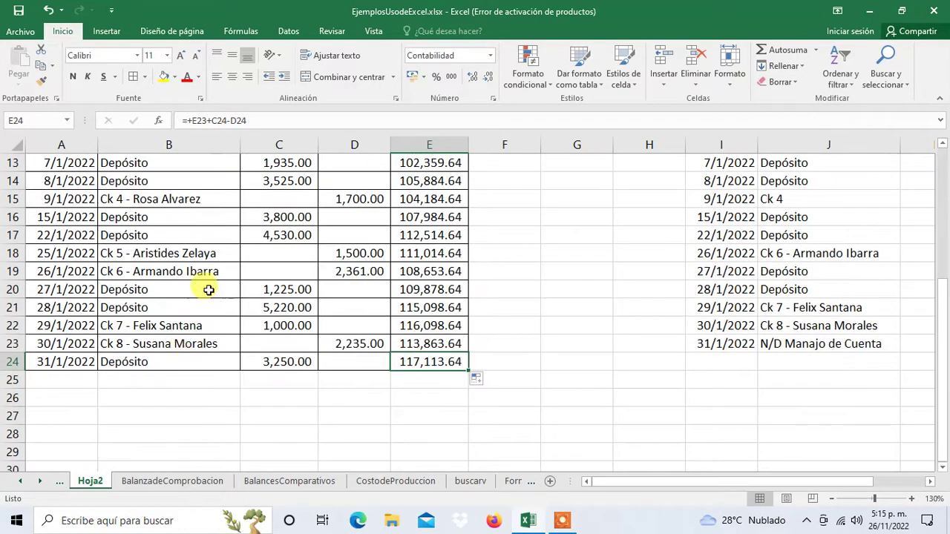
scroll(189, 348, up, 1)
scroll(189, 346, up, 1)
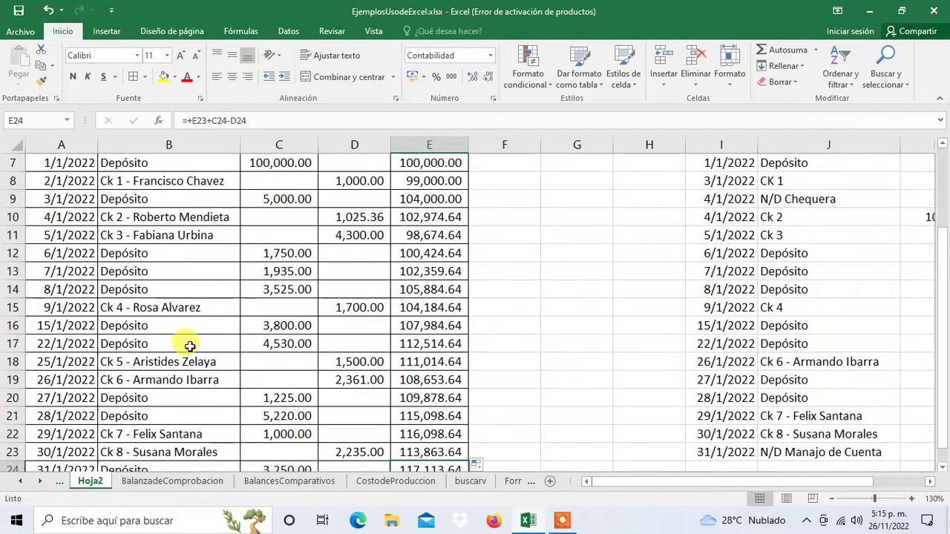
scroll(189, 346, up, 2)
scroll(426, 310, down, 3)
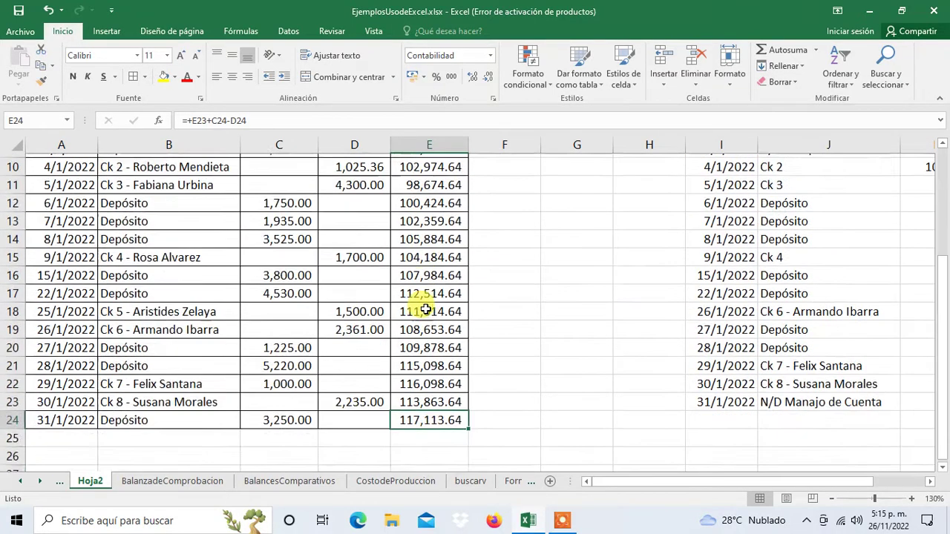
scroll(427, 326, down, 1)
scroll(532, 359, up, 3)
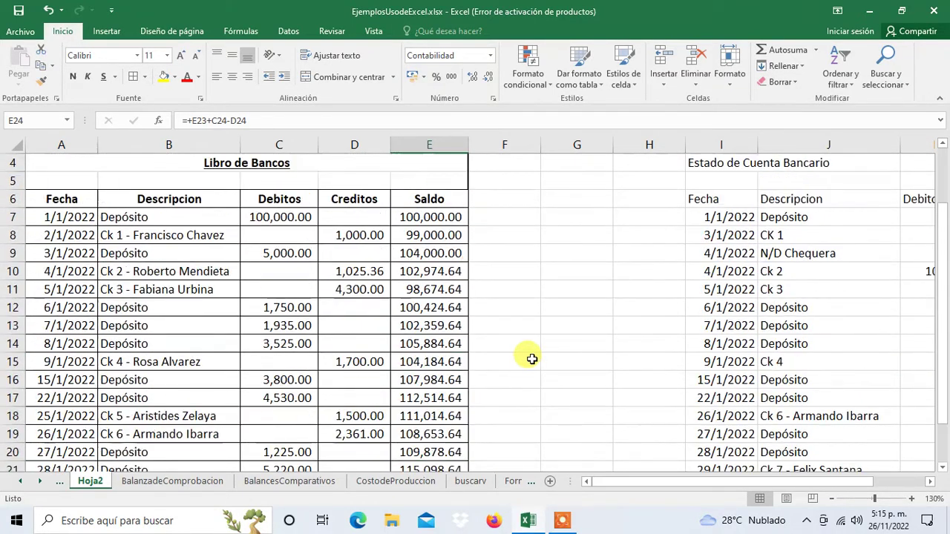
scroll(531, 359, up, 1)
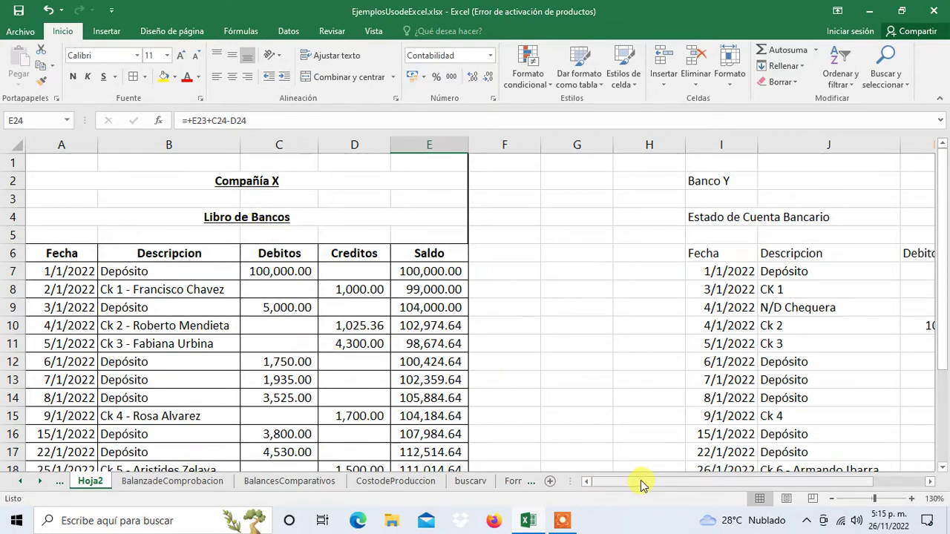
- Delete the empty columns G and H so Banco Y's statement begins in column G
drag(641, 483, 643, 484)
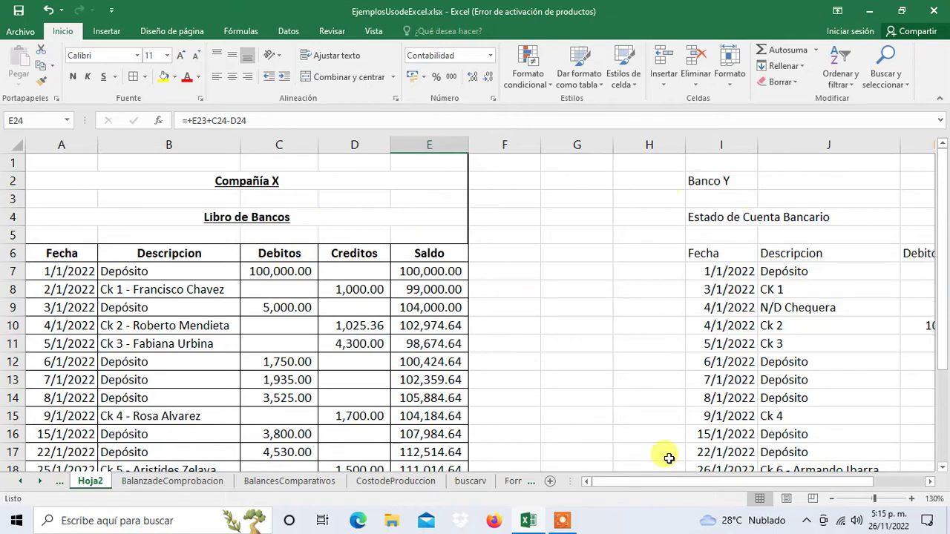
drag(705, 483, 746, 482)
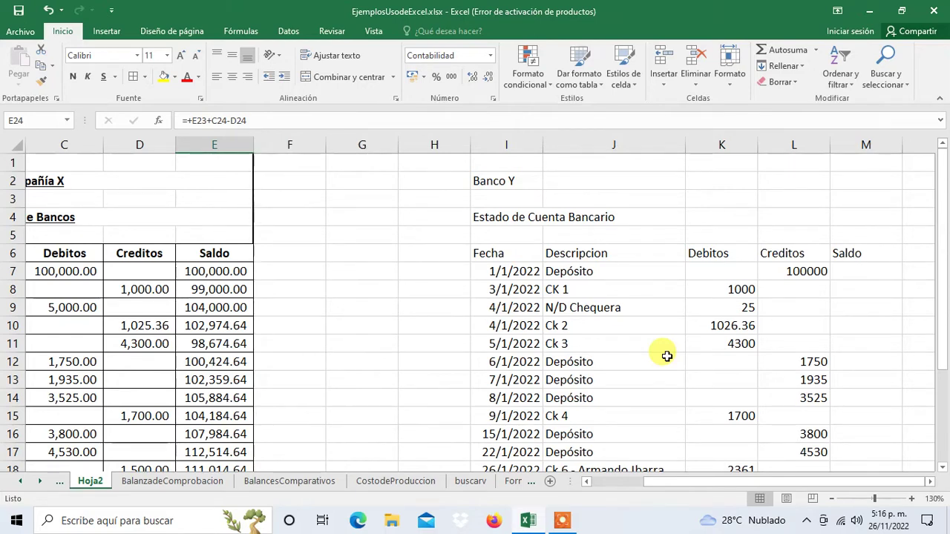
mouse_move(334, 256)
mouse_down()
mouse_move(414, 265)
mouse_move(435, 249)
mouse_up()
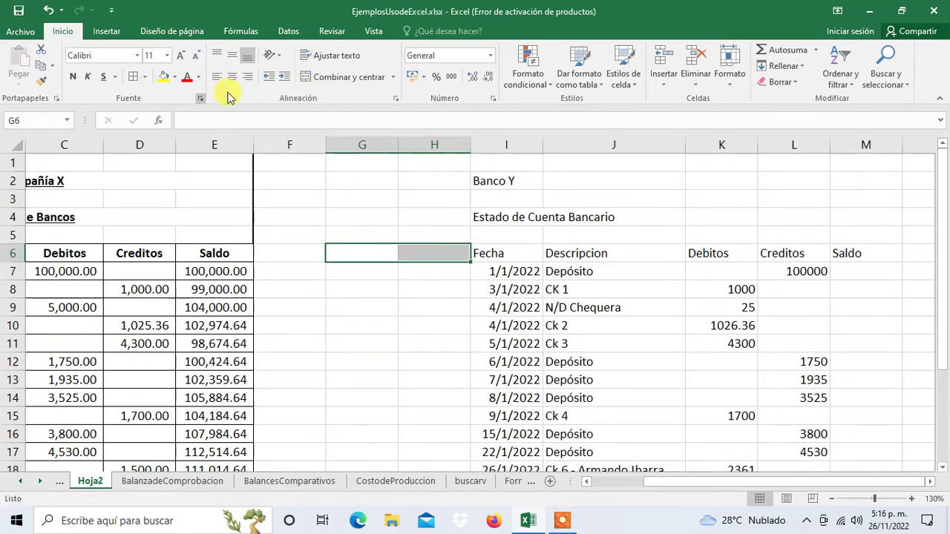
click(699, 85)
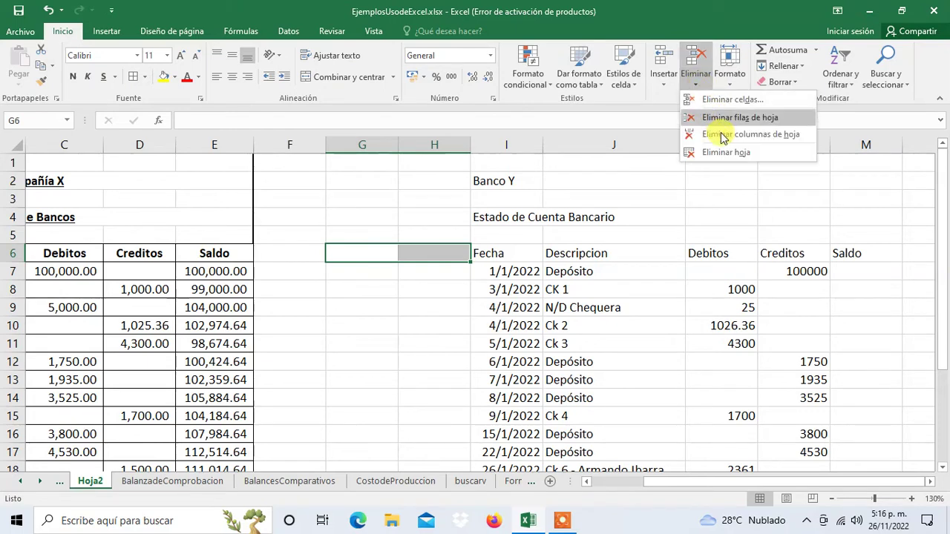
click(724, 141)
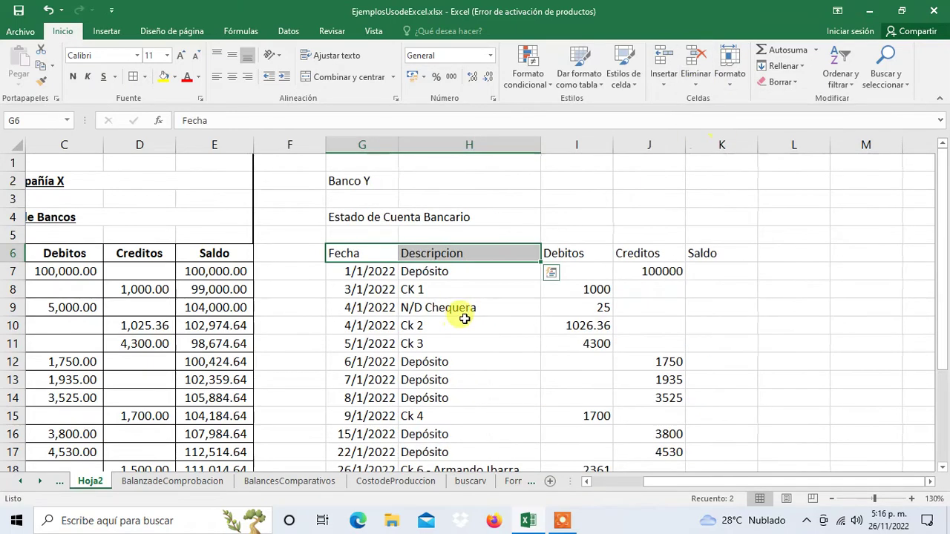
scroll(464, 317, down, 1)
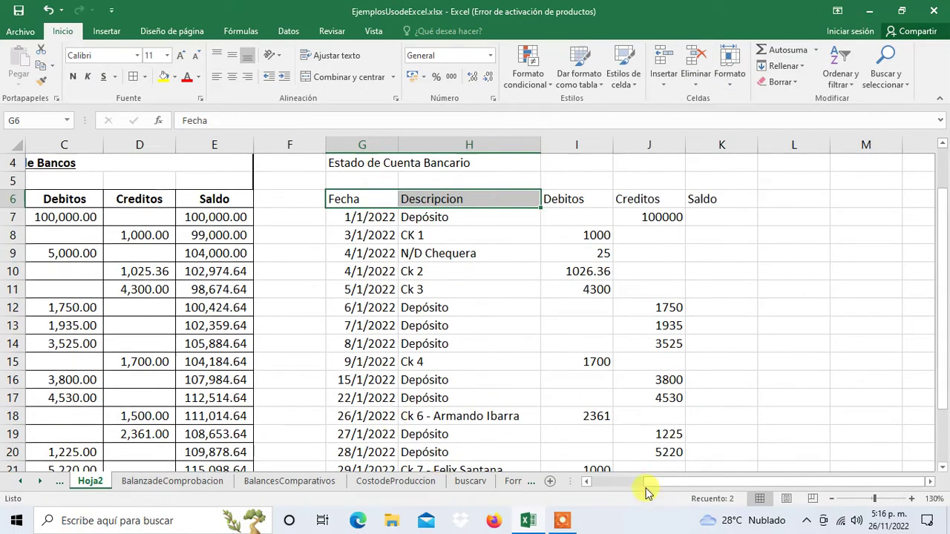
scroll(492, 334, up, 1)
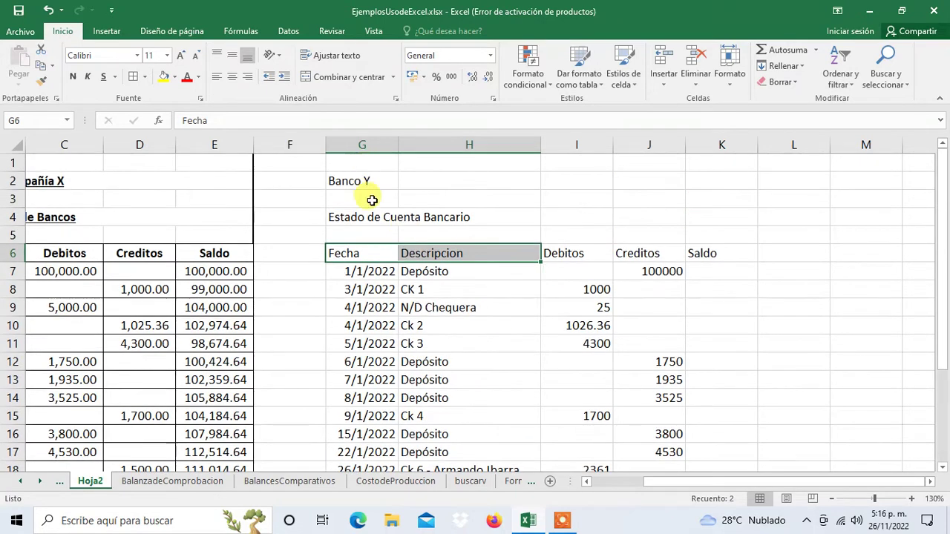
- Put a thick outside border around the statement title block G1:K5
drag(341, 163, 710, 230)
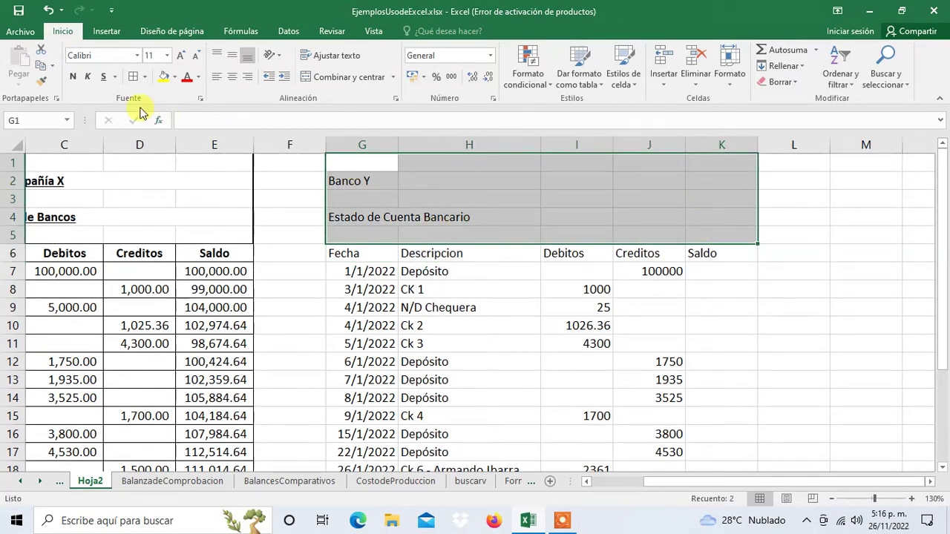
click(150, 77)
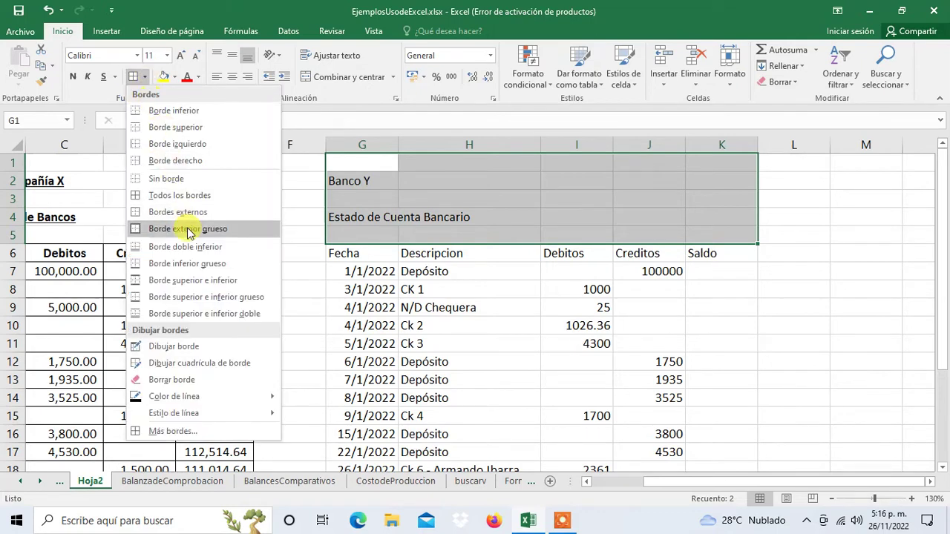
click(245, 228)
- Apply all borders to every cell of the statement table from G6 to K23
mouse_move(350, 254)
mouse_down()
mouse_move(722, 486)
mouse_move(703, 420)
mouse_up()
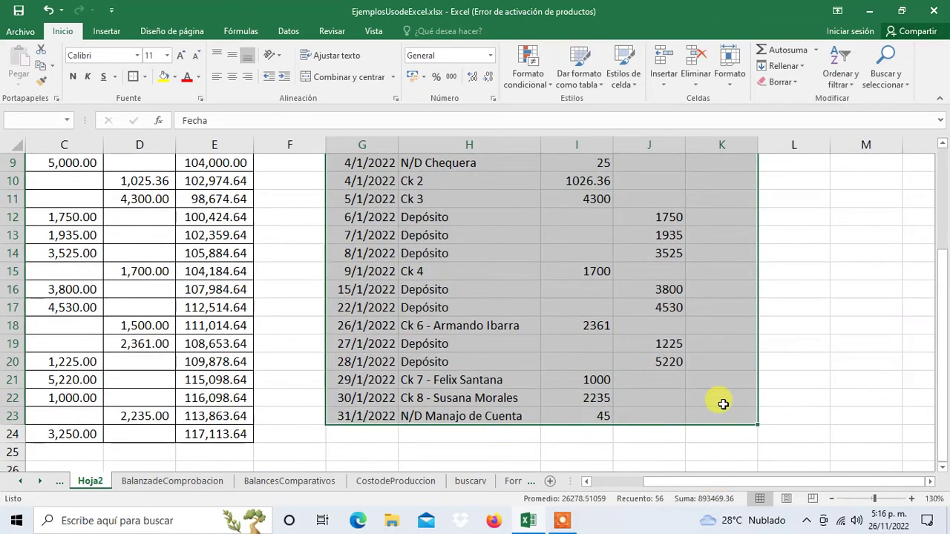
drag(703, 420, 723, 394)
scroll(724, 380, up, 3)
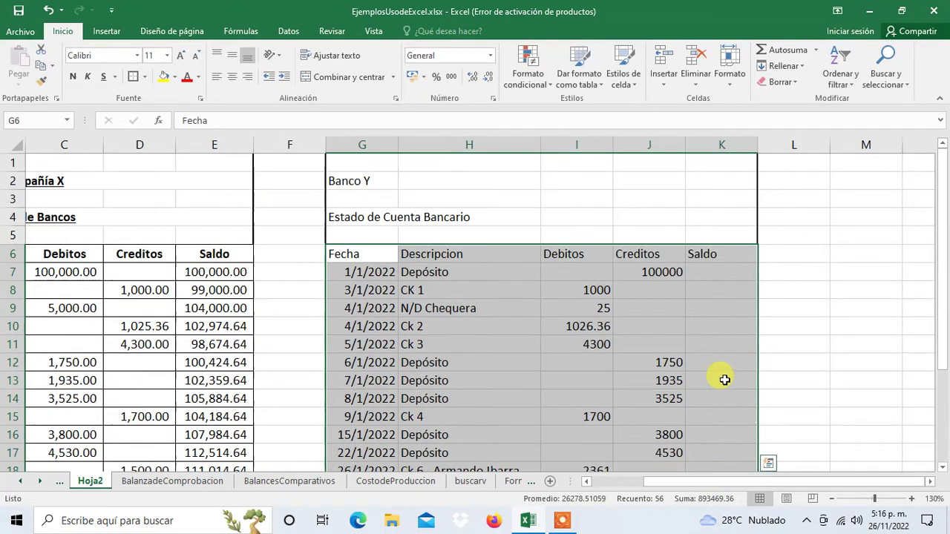
click(146, 78)
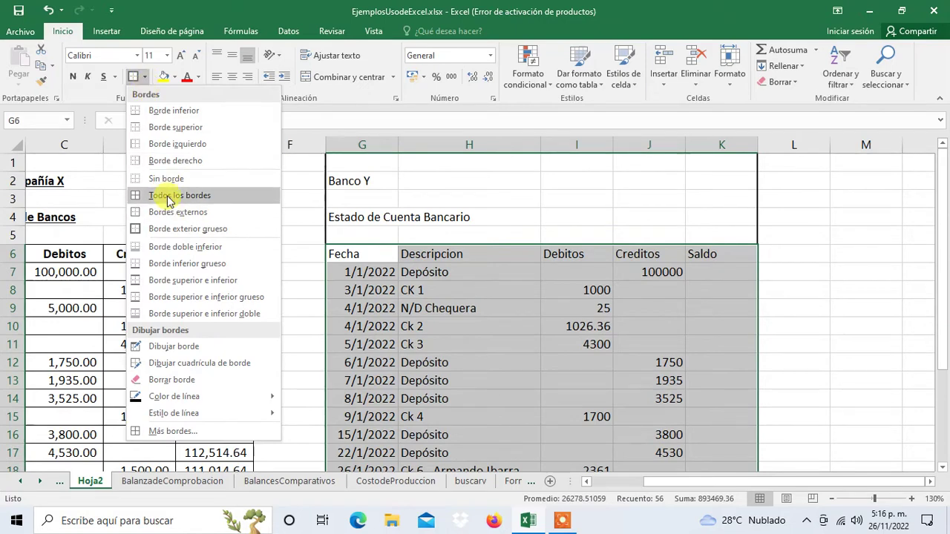
click(167, 195)
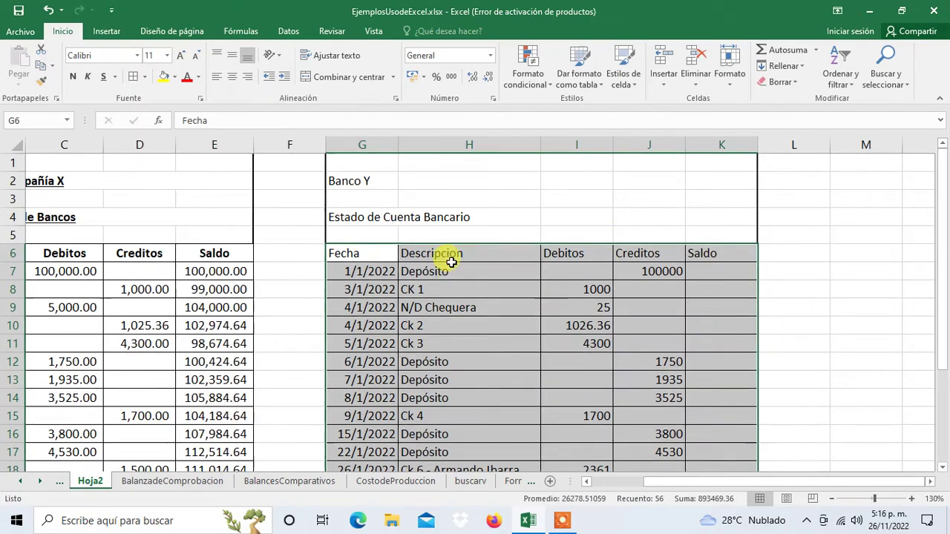
- Merge and centre 'Banco Y' across G2:K2 and 'Estado de Cuenta Bancario' across G4:K4
drag(346, 185, 704, 178)
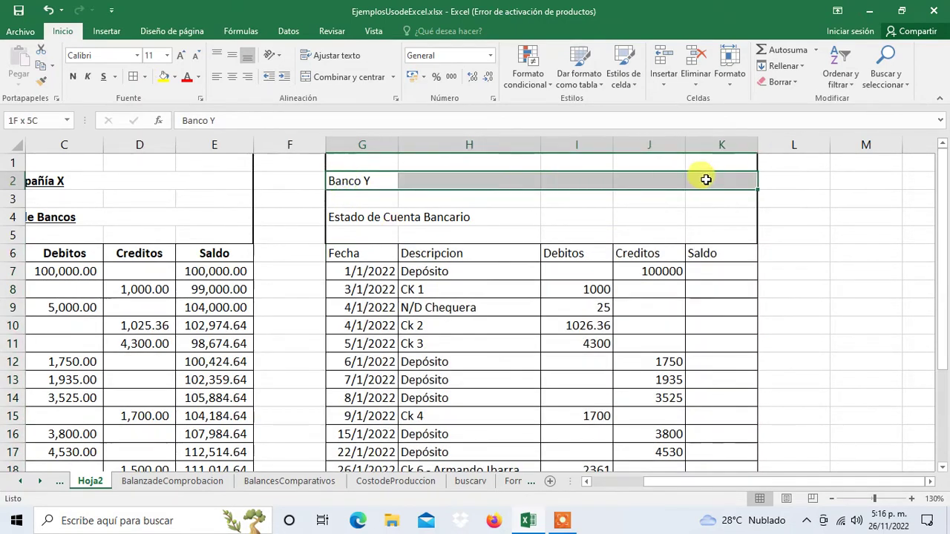
click(353, 78)
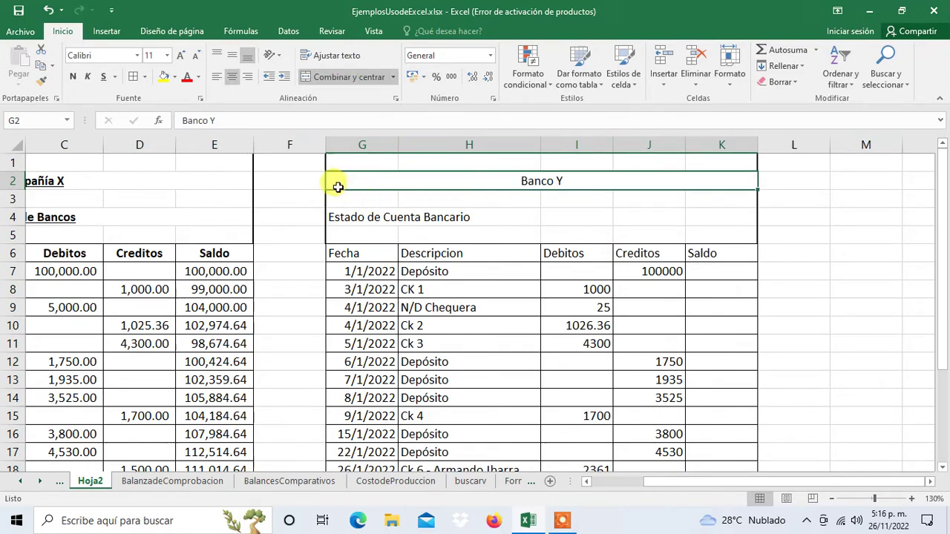
drag(357, 215, 706, 214)
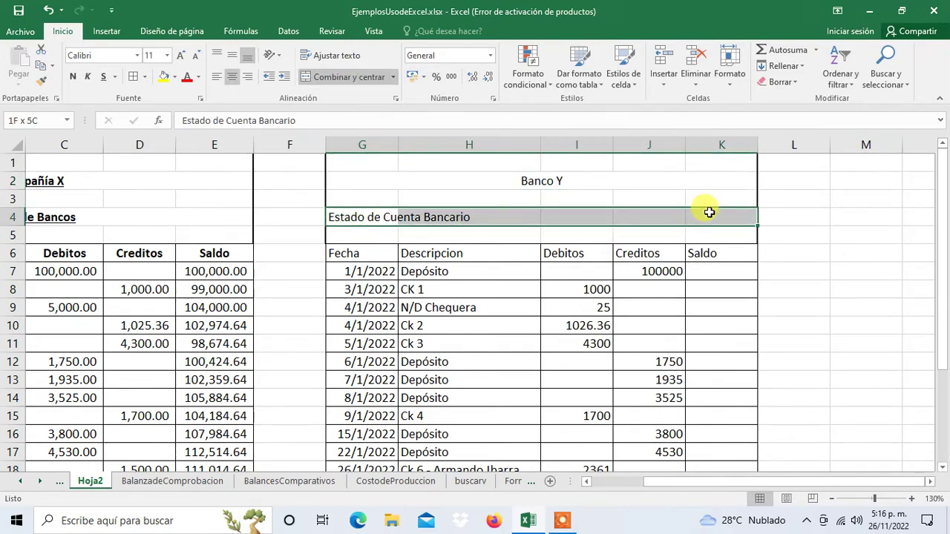
click(319, 77)
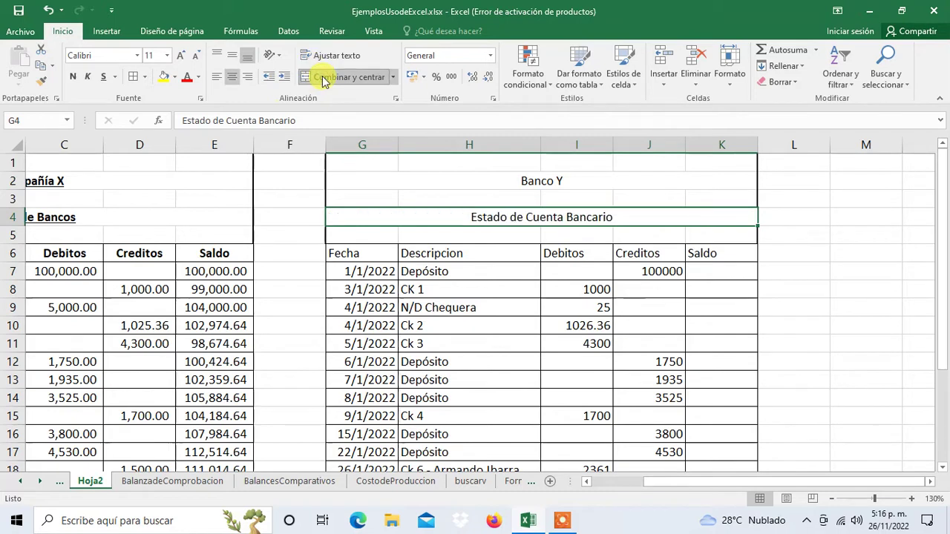
- Make the Estado de Cuenta Bancario and Banco Y titles bold and underlined
click(73, 76)
click(103, 77)
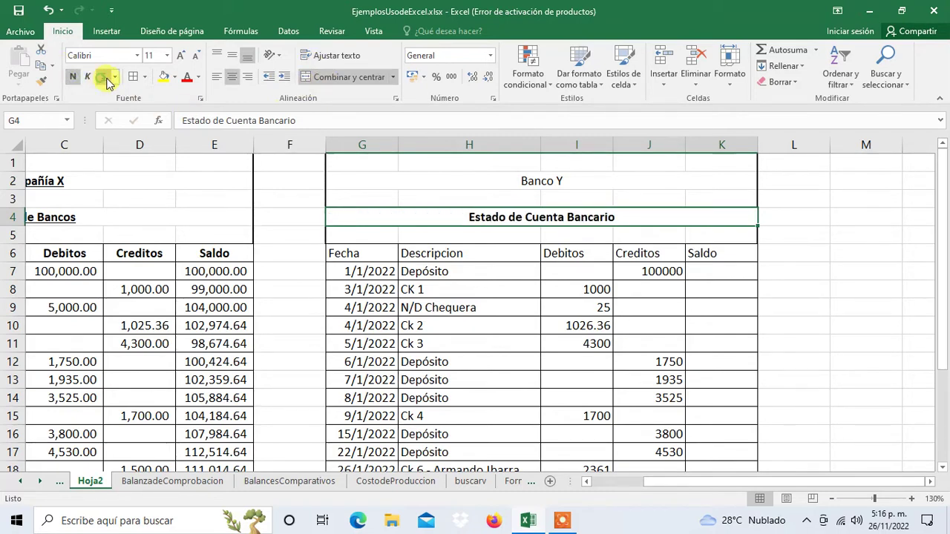
click(522, 186)
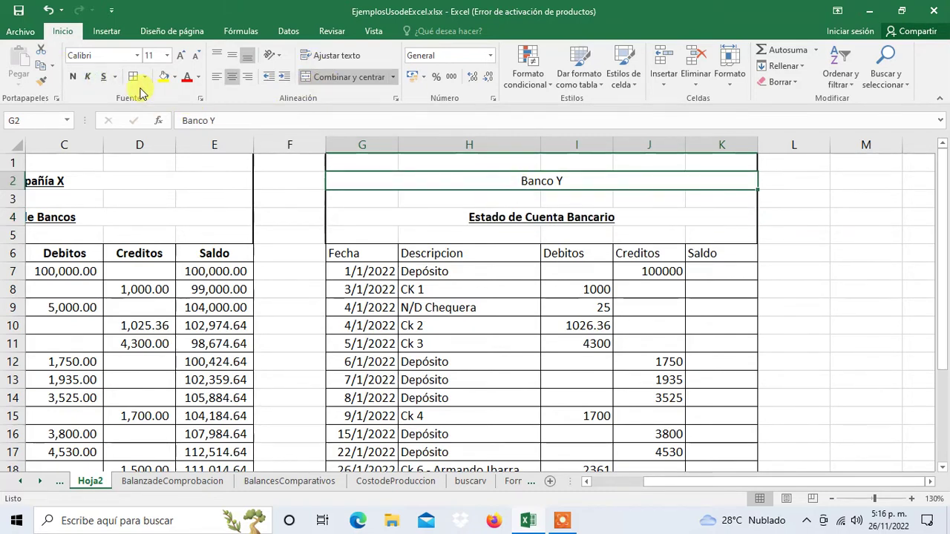
click(72, 77)
click(103, 76)
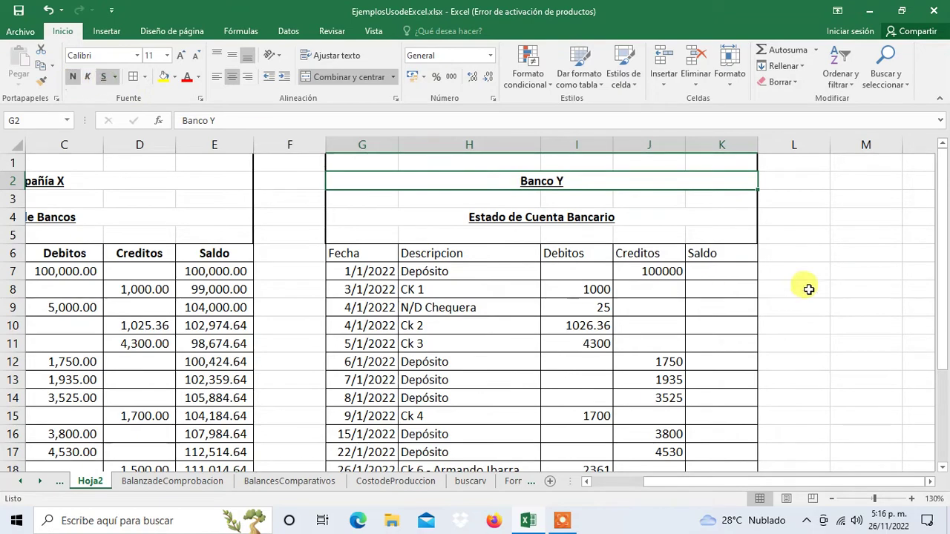
click(807, 289)
scroll(779, 345, down, 1)
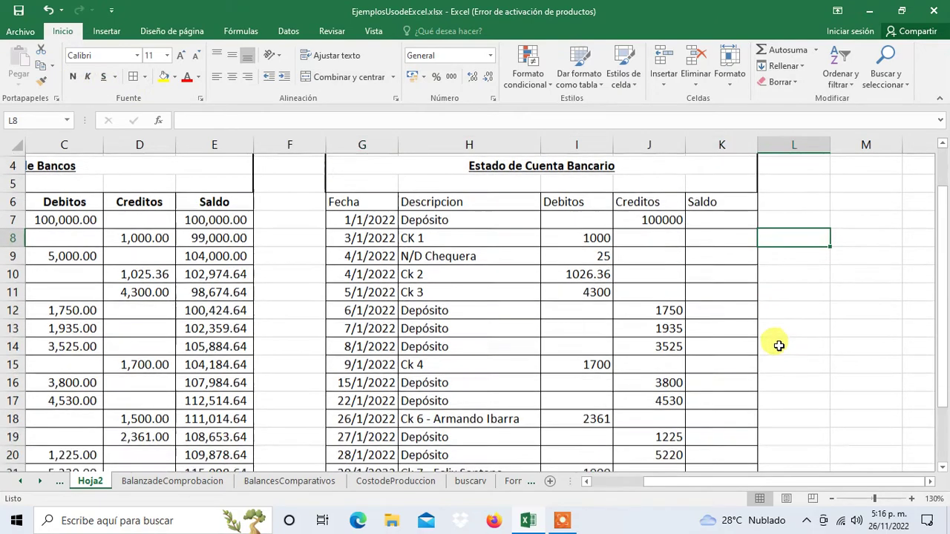
scroll(778, 345, down, 2)
scroll(778, 345, down, 1)
scroll(777, 345, up, 3)
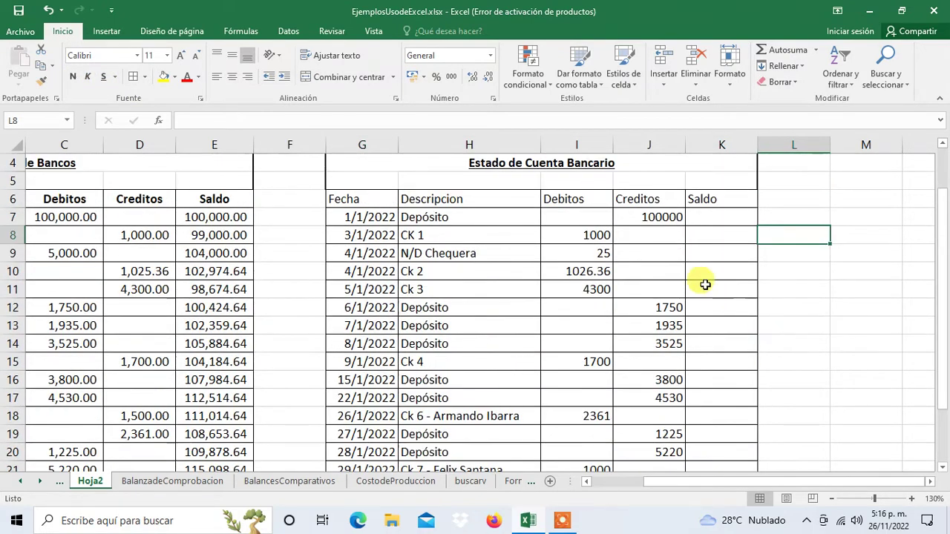
- Enter the opening balance formula =-I7+J7 in K7, giving 100000
click(710, 216)
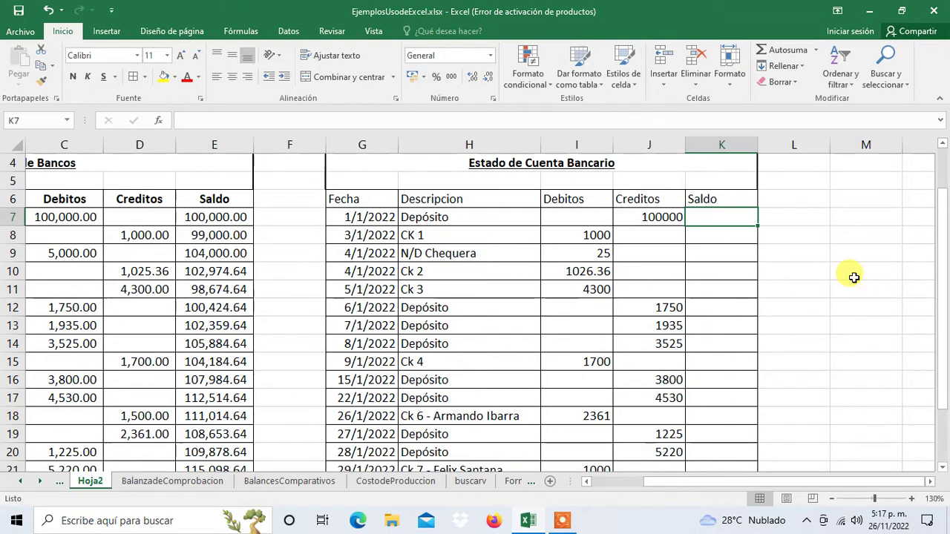
click(651, 218)
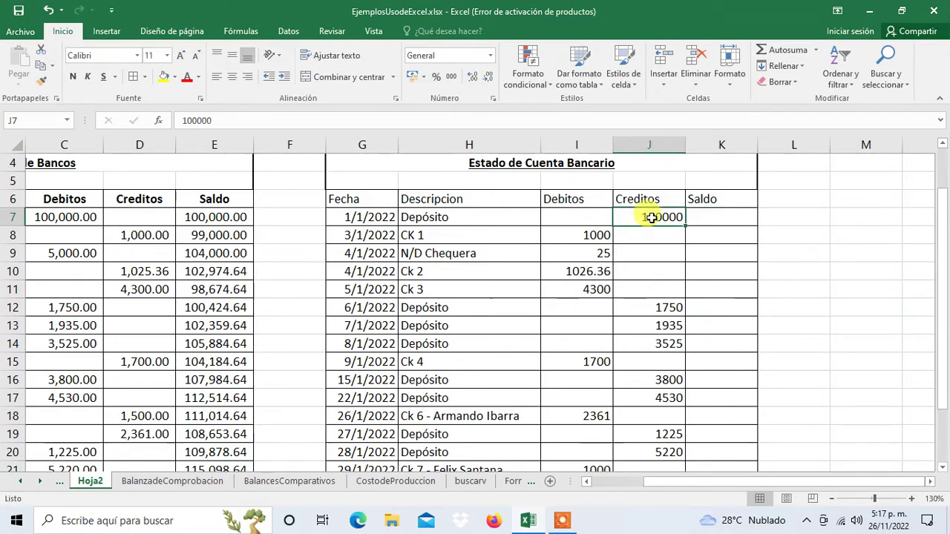
click(580, 216)
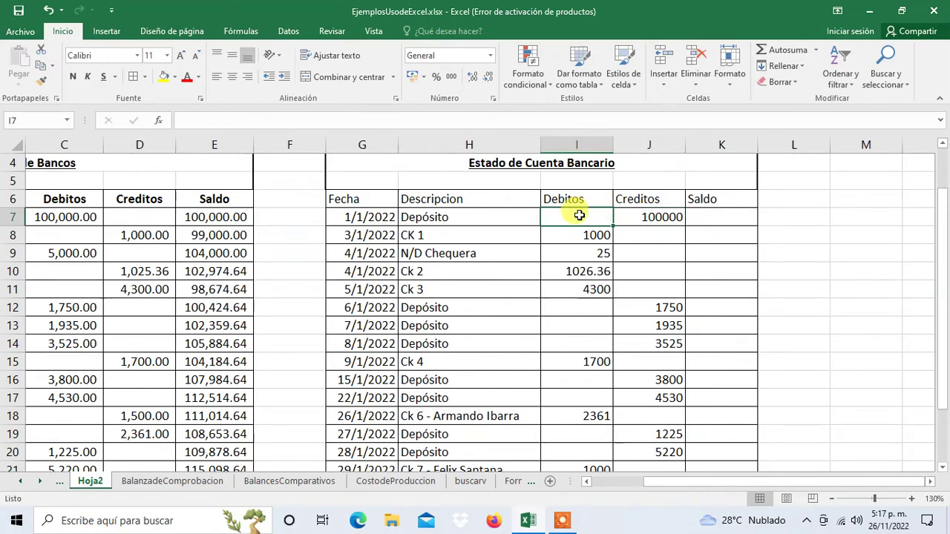
click(733, 216)
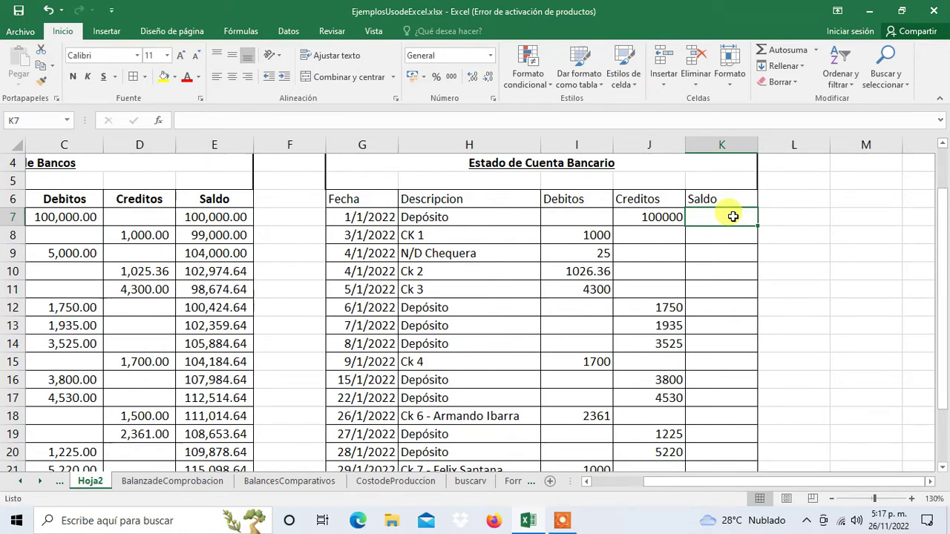
text(-)
key(Left)
key(Left)
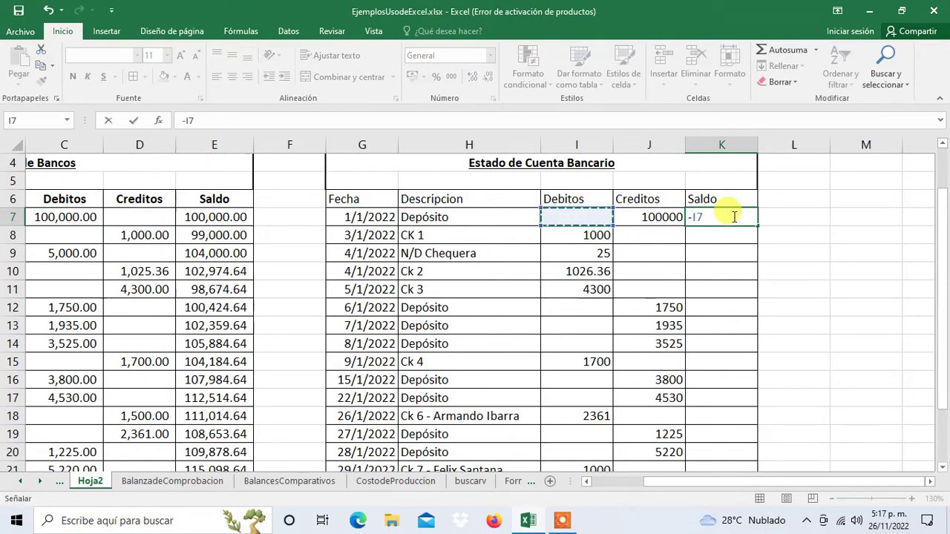
text(+)
key(Left)
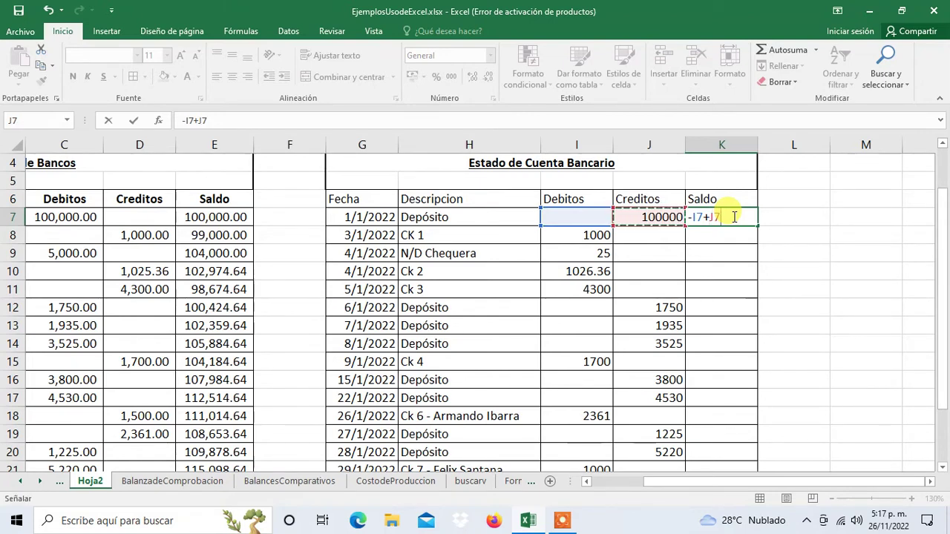
key(Tab)
- Enter =+K7-I8+J8 in K8 and fill it down to K23, ending at 108292.64
key(Return)
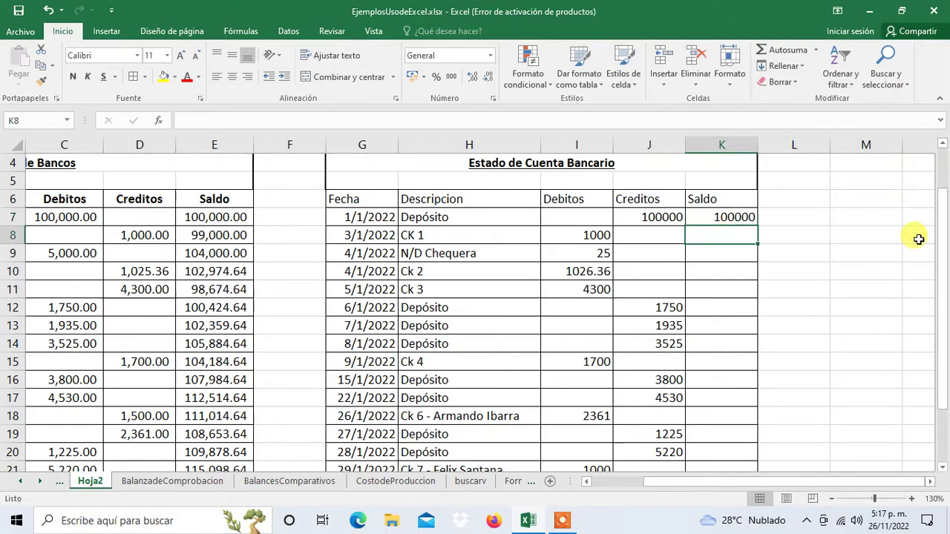
text(+)
key(Up)
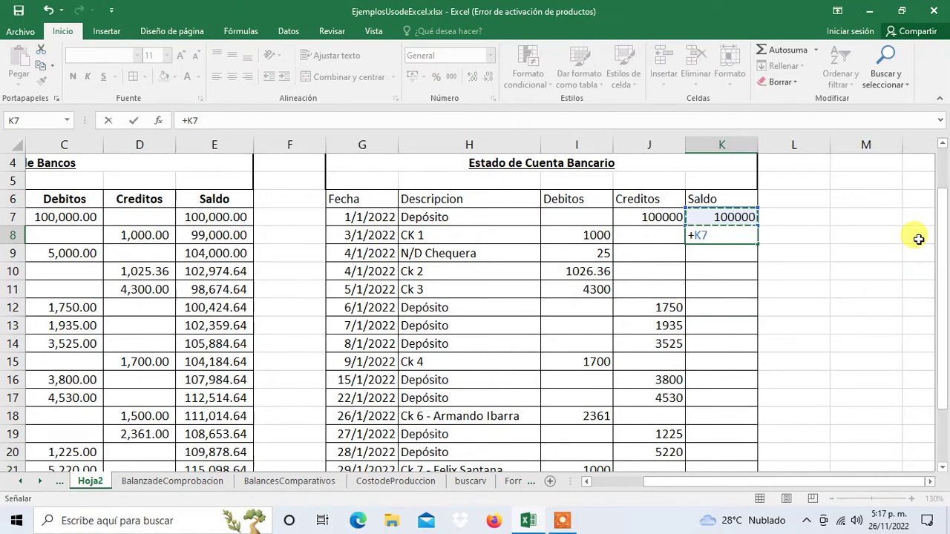
text(-)
key(Left)
key(Left)
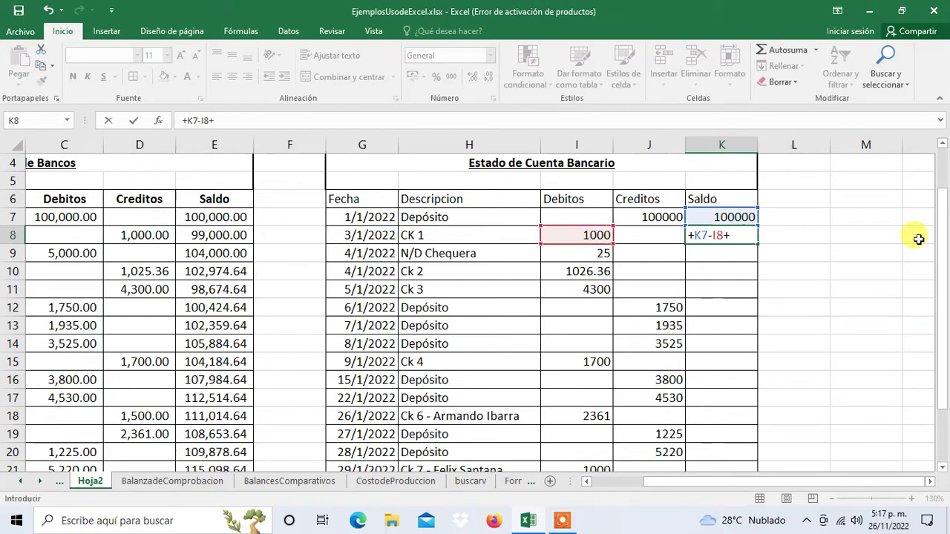
key(Left)
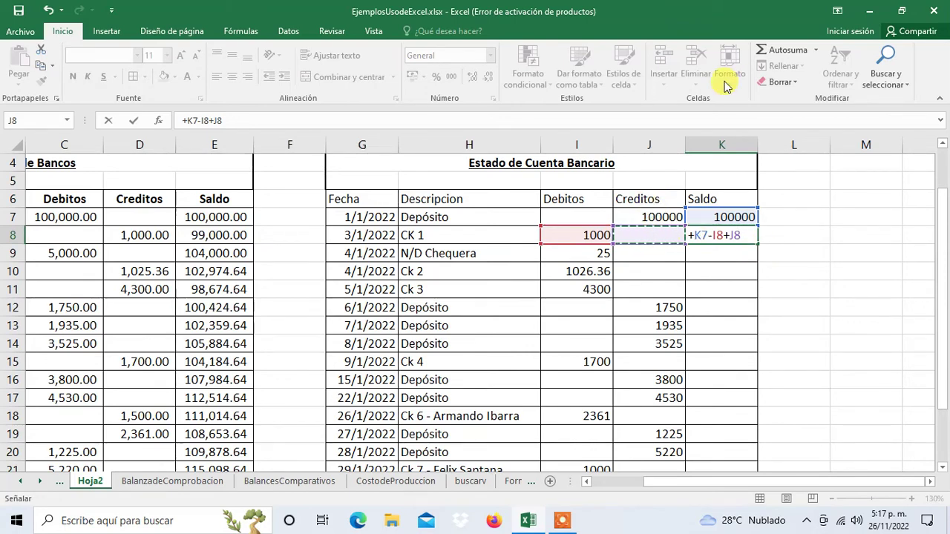
key(ctrl+Return)
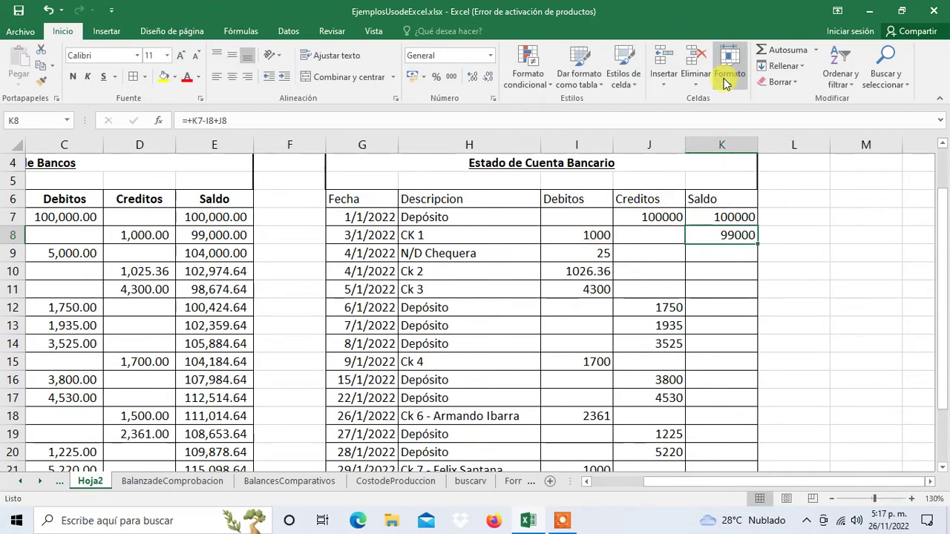
double_click(758, 244)
scroll(786, 264, down, 3)
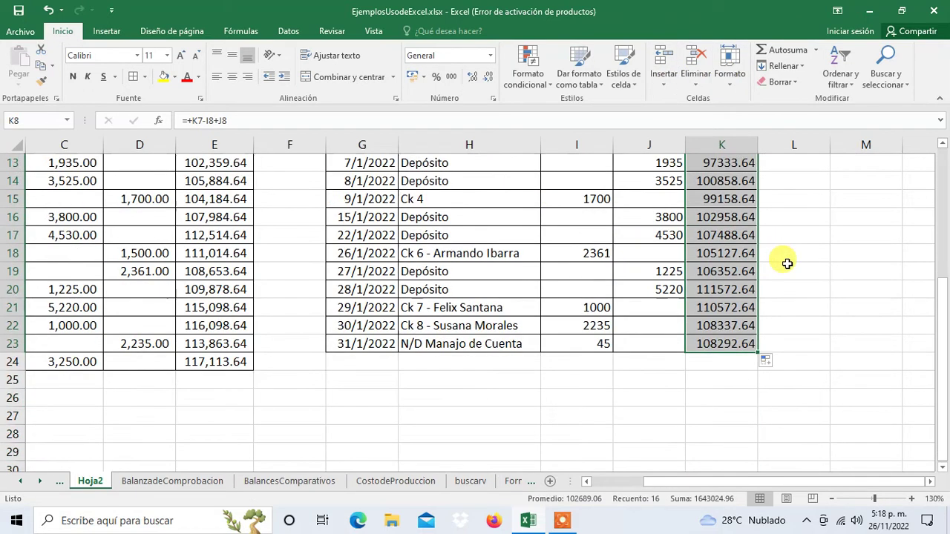
scroll(786, 263, up, 2)
scroll(785, 260, up, 1)
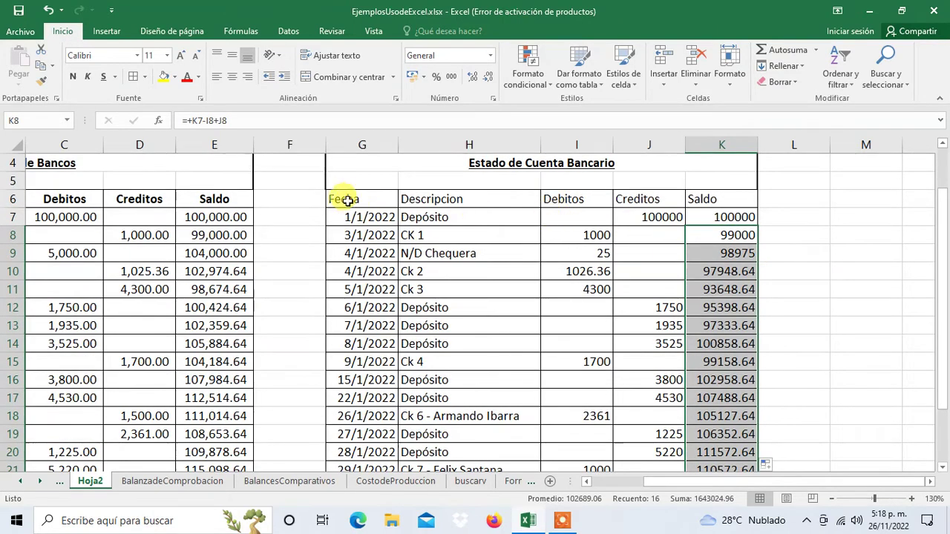
- Centre and bold the Fecha, Descripcion, Debitos, Creditos and Saldo headers in G6:K6
drag(334, 199, 720, 201)
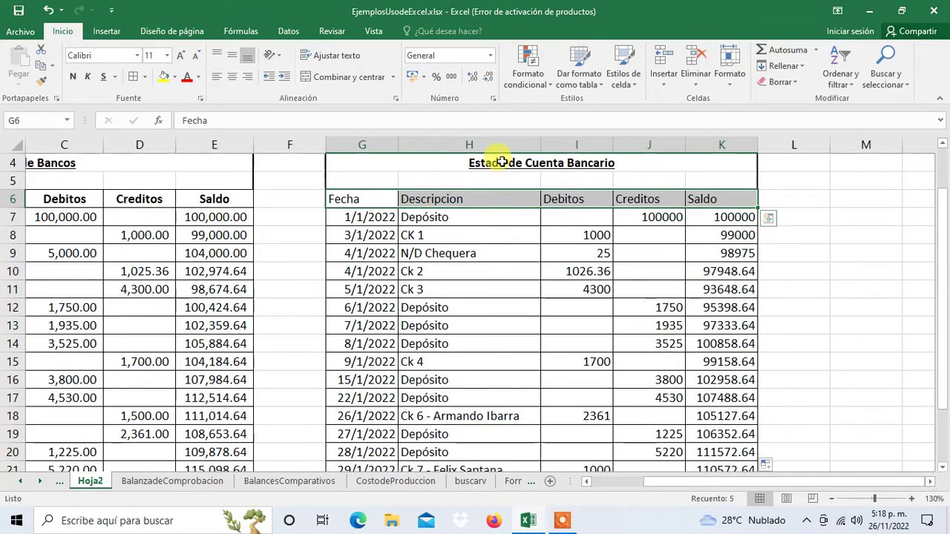
click(232, 77)
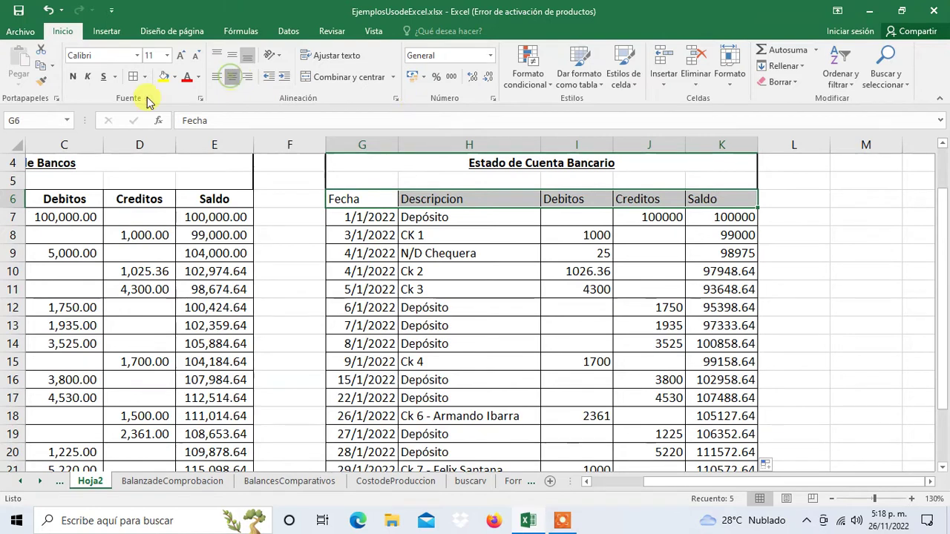
click(73, 78)
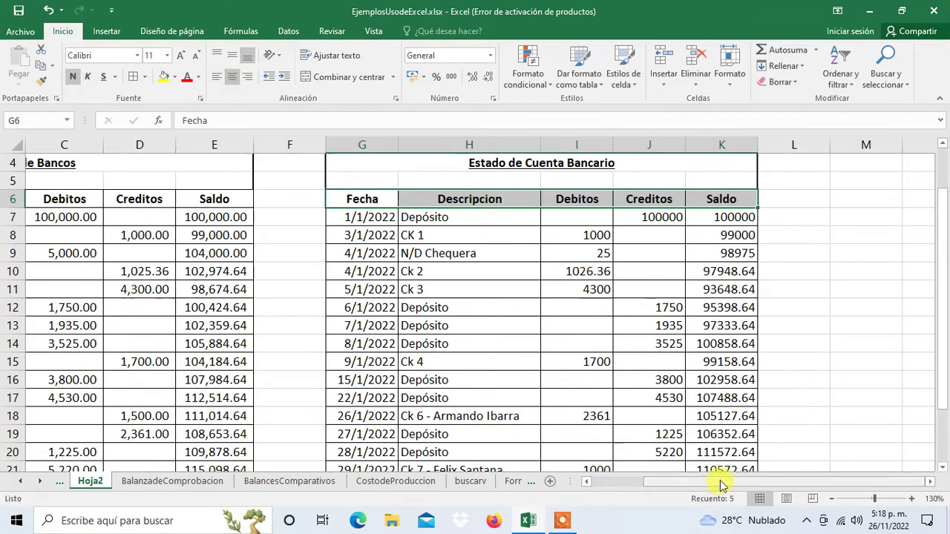
drag(720, 483, 635, 486)
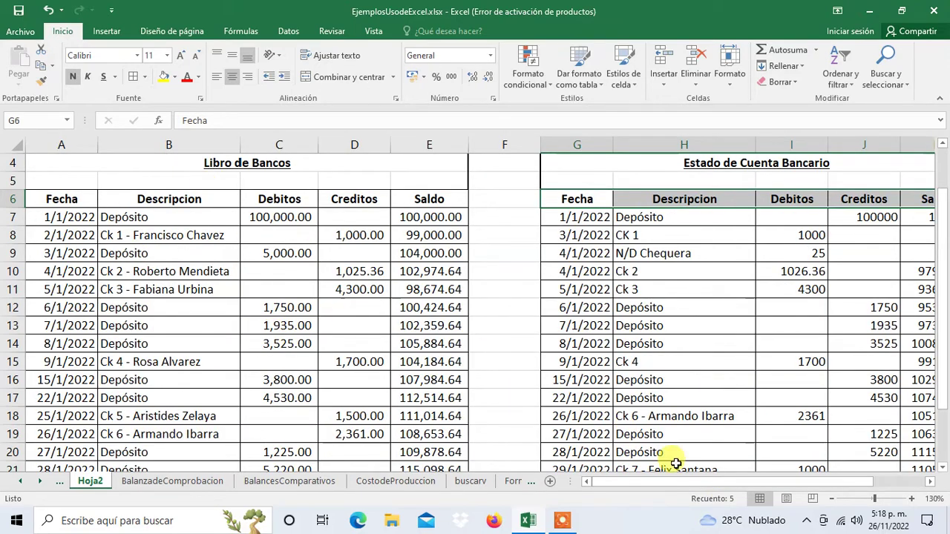
drag(667, 487, 715, 450)
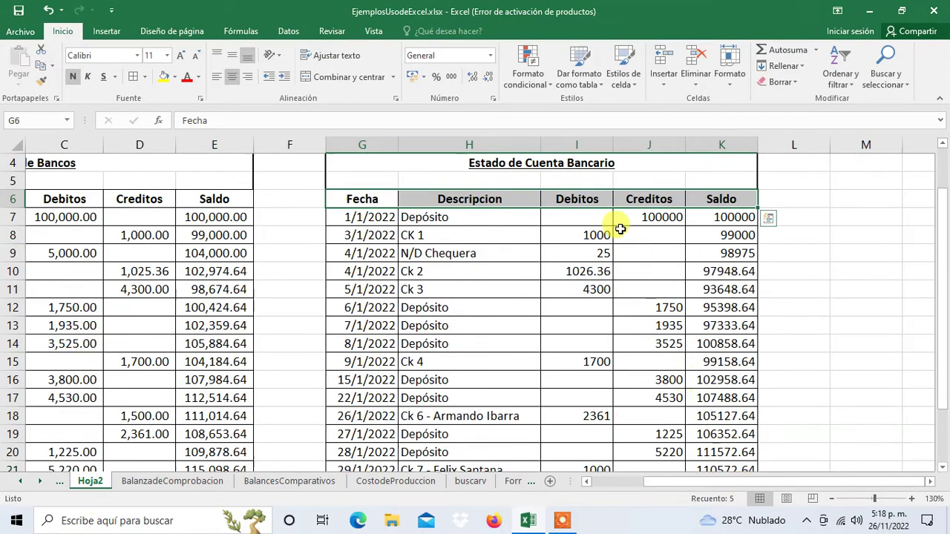
mouse_move(576, 215)
mouse_down()
mouse_move(709, 484)
mouse_move(705, 432)
mouse_up()
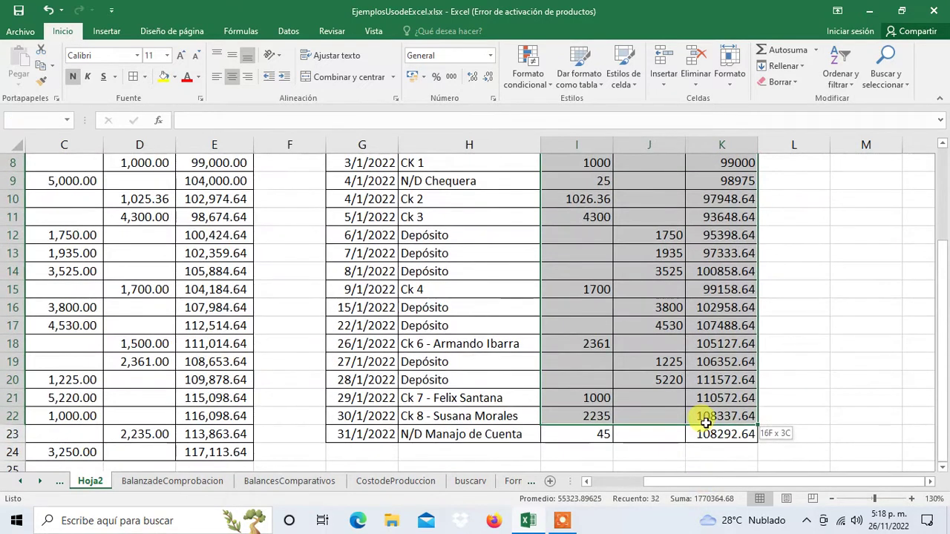
- Apply accounting format to the I7:K23 amounts and autofit columns J and K
click(451, 76)
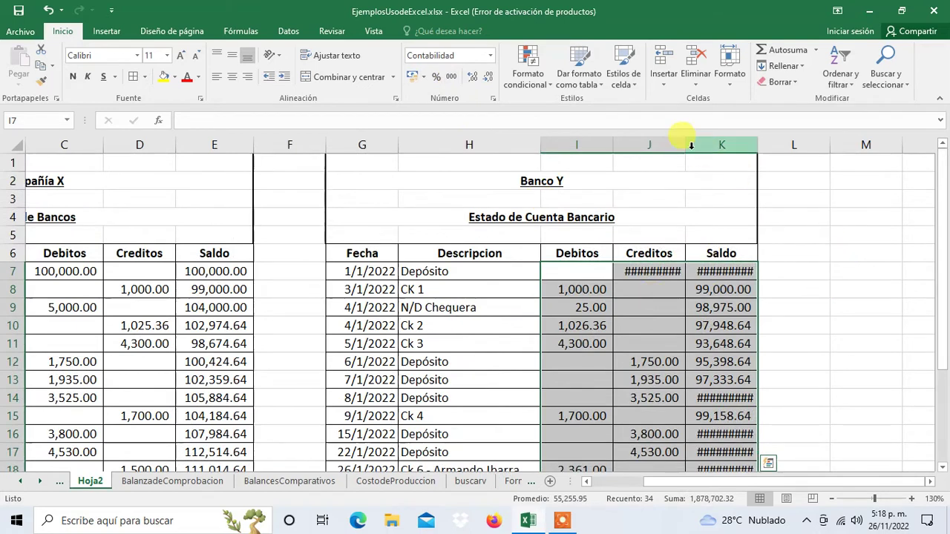
double_click(686, 146)
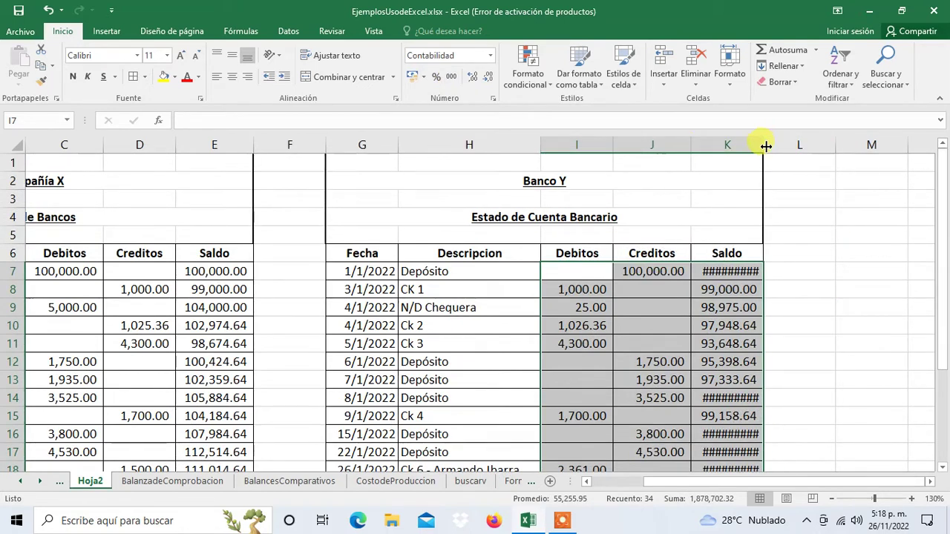
double_click(765, 146)
- Review the lower balances and check the final balance formula in K23
scroll(852, 297, down, 3)
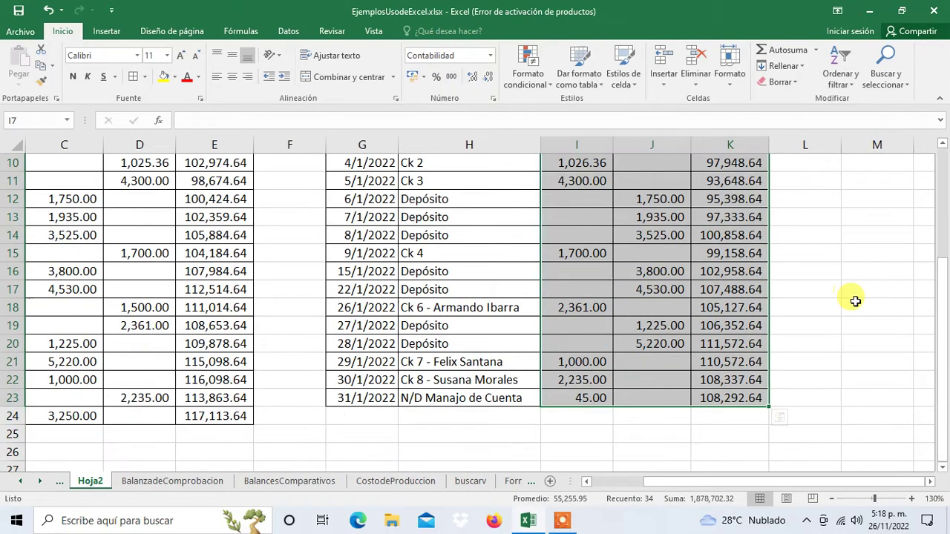
drag(711, 399, 646, 236)
click(709, 400)
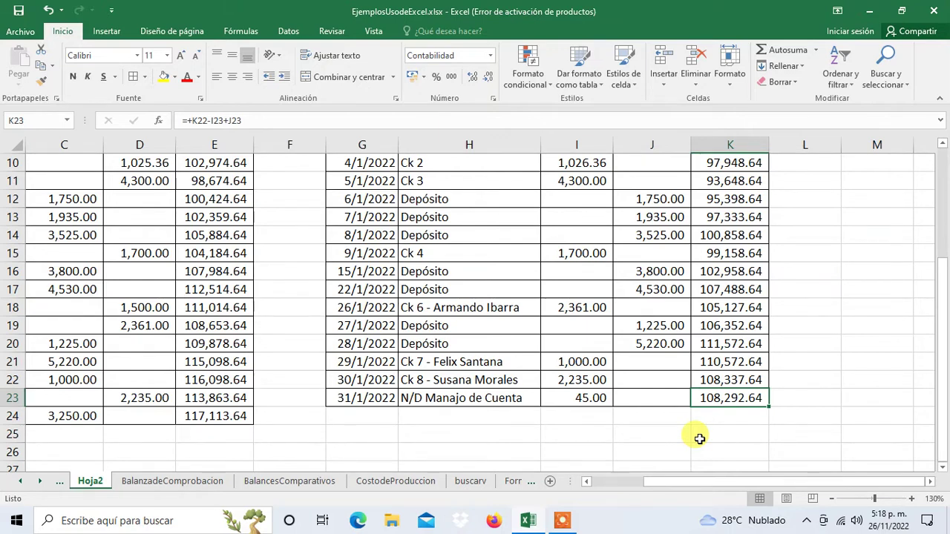
- Review the Libro de Bancos balance formulas, including the last one
key(Left)
key(Left)
key(Left)
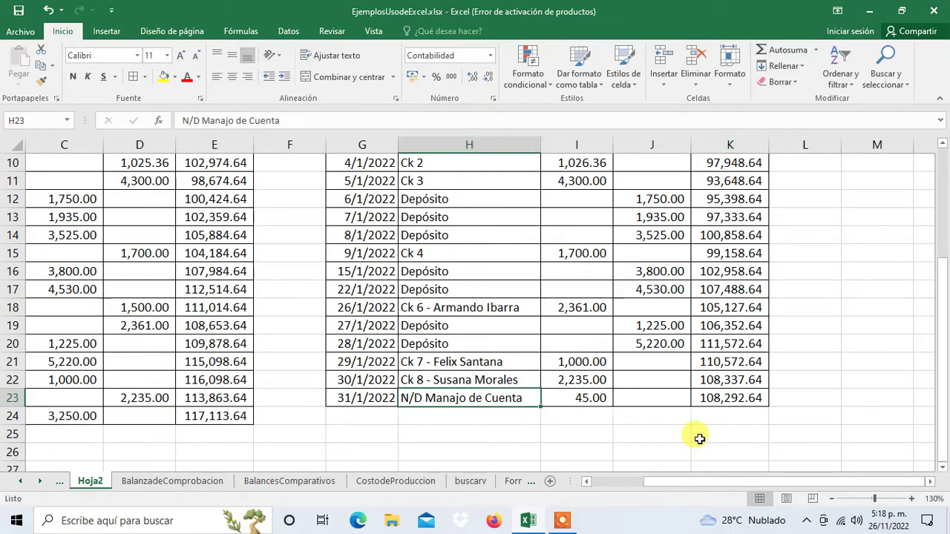
key(Left)
key(Left)
key(Left)
key(Down)
key(Left)
key(Left)
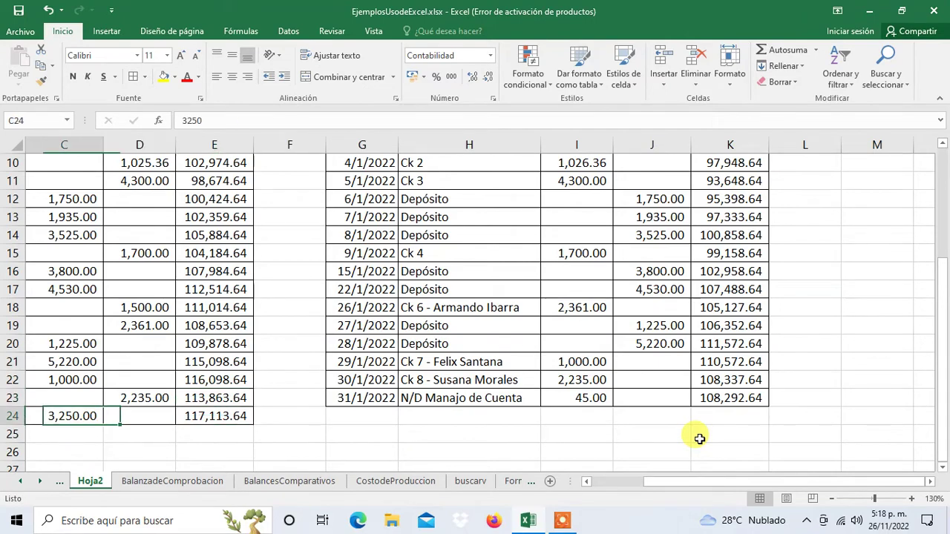
key(Left)
key(Left)
key(Right)
key(Right)
key(Right)
key(Right)
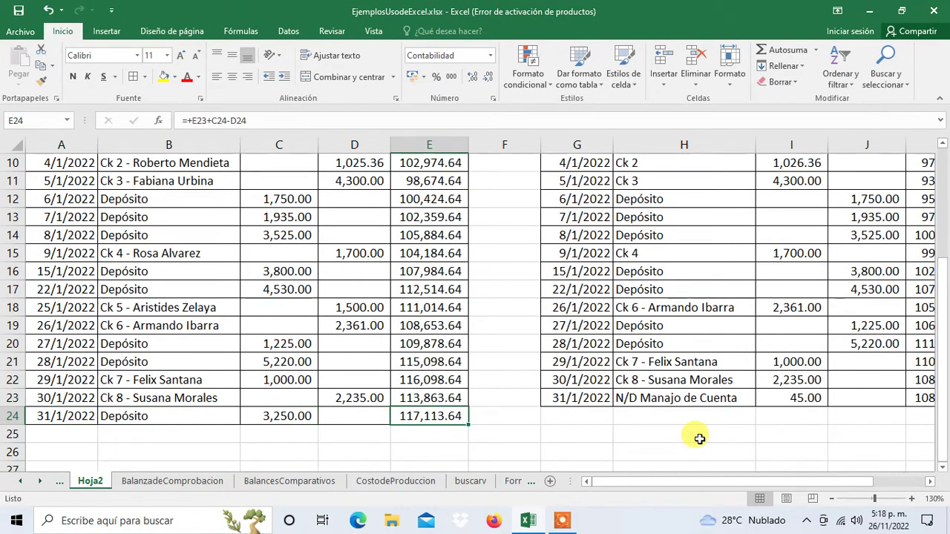
key(Up)
key(Up)
key(Up)
key(Up)
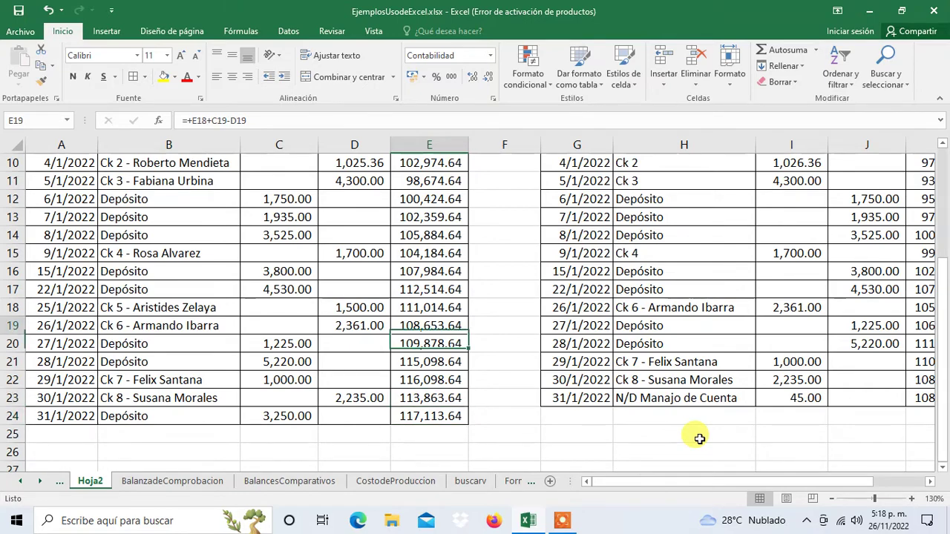
key(Up)
key(Up)
key(Up)
key(Up)
key(Up)
key(Up)
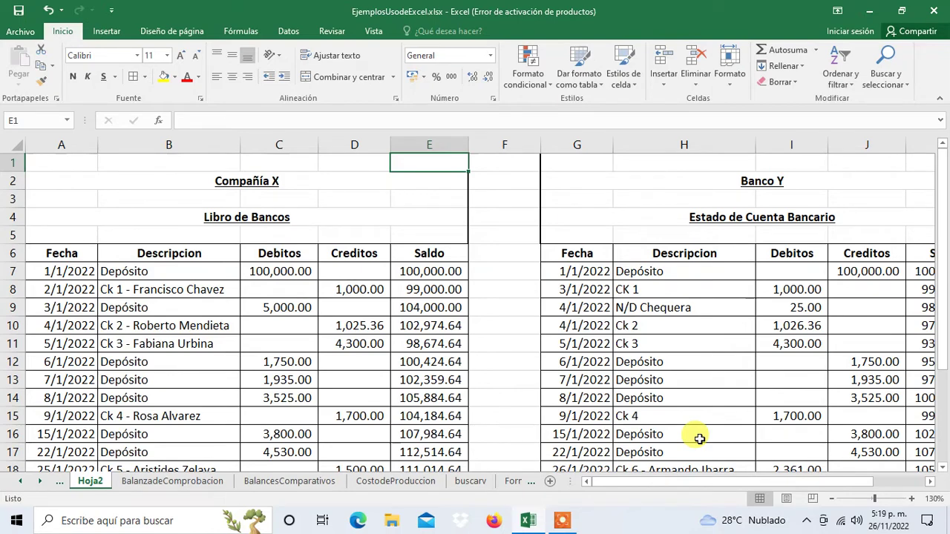
key(Down)
key(Down)
key(Down)
key(Down)
- Move across the bank statement header row and back toward the title rows
click(472, 251)
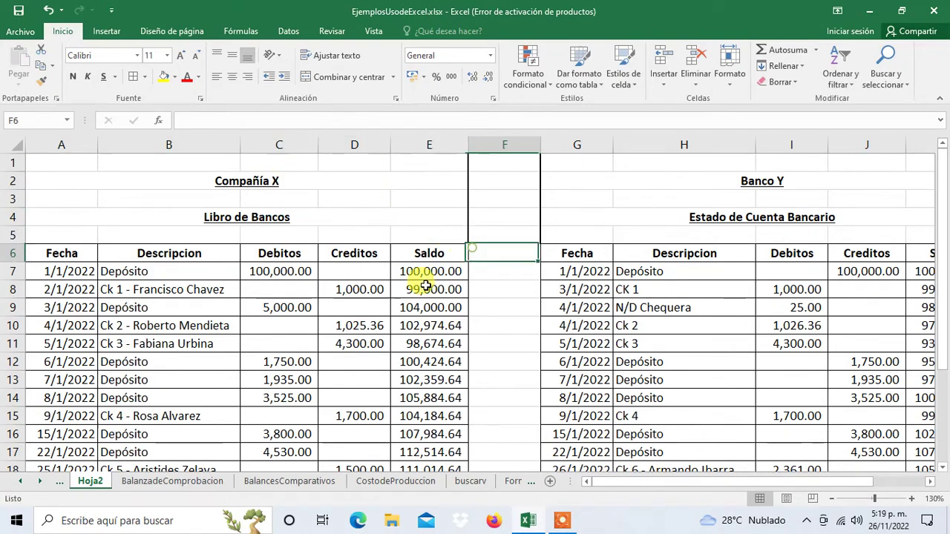
scroll(449, 285, down, 3)
scroll(451, 284, up, 3)
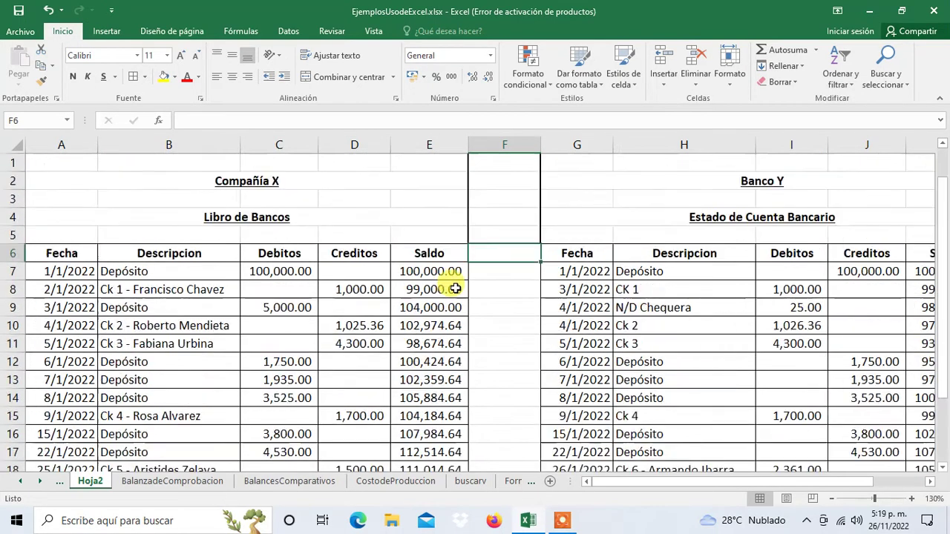
click(569, 254)
key(Right)
key(Right)
key(Right)
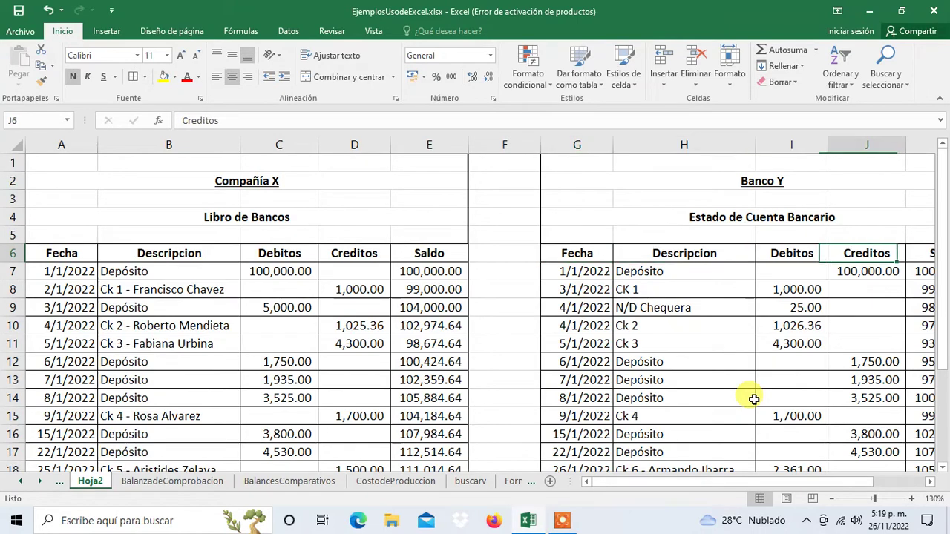
key(Right)
key(Right)
key(Right)
key(Right)
key(Right)
key(Right)
key(Right)
key(Right)
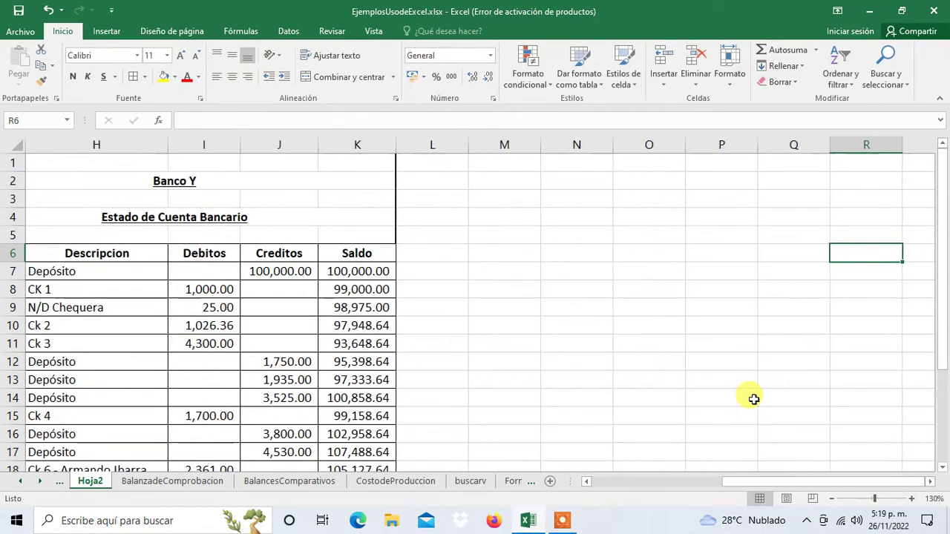
key(Left)
key(Left)
key(Left)
key(Left)
key(Left)
key(Left)
key(Up)
key(Up)
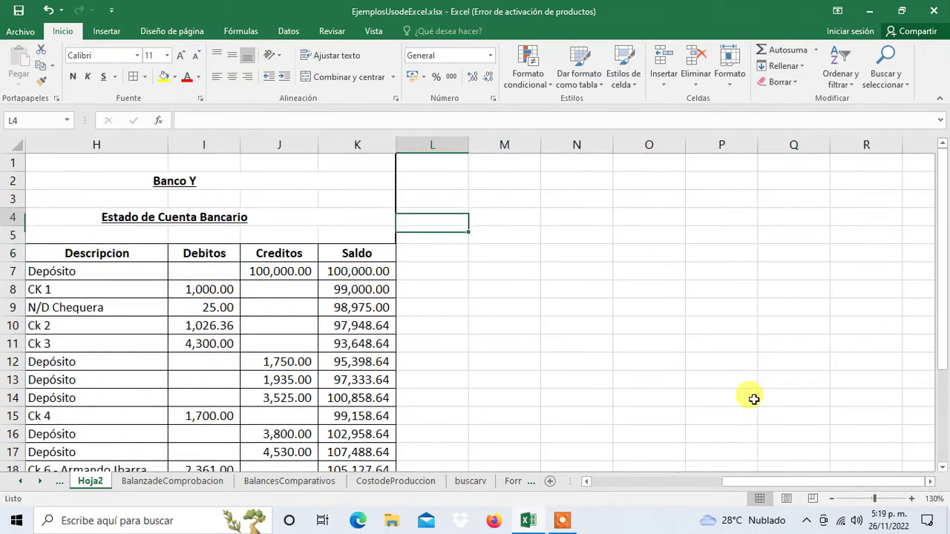
key(Up)
key(Up)
key(Left)
key(Left)
key(Left)
key(Left)
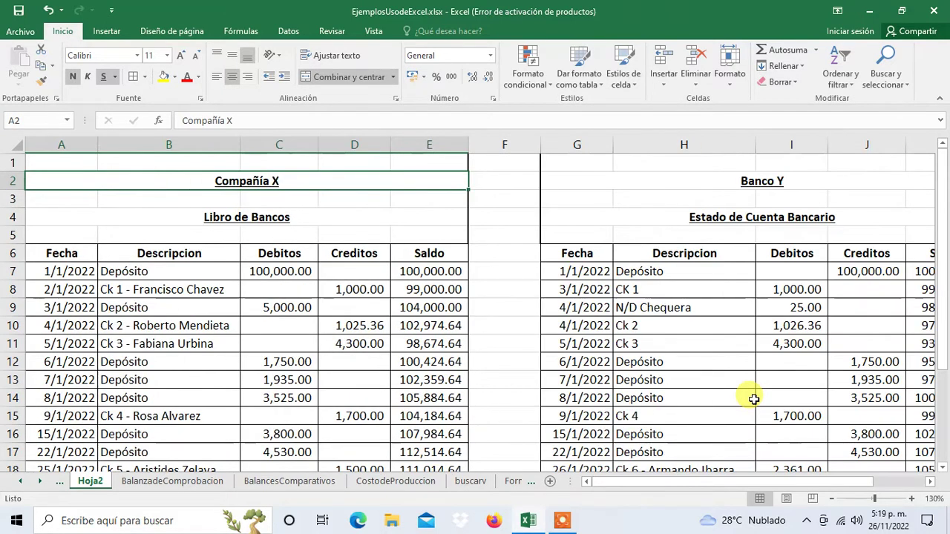
- Copy the Compañía X title cell, cancel the copy, and go to cell M2
key(ctrl+c)
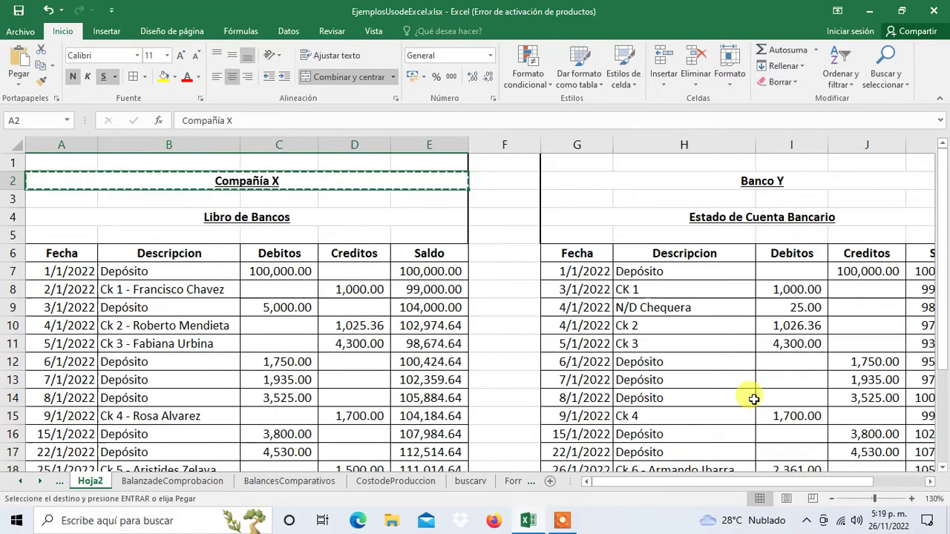
key(Escape)
key(Right)
key(Right)
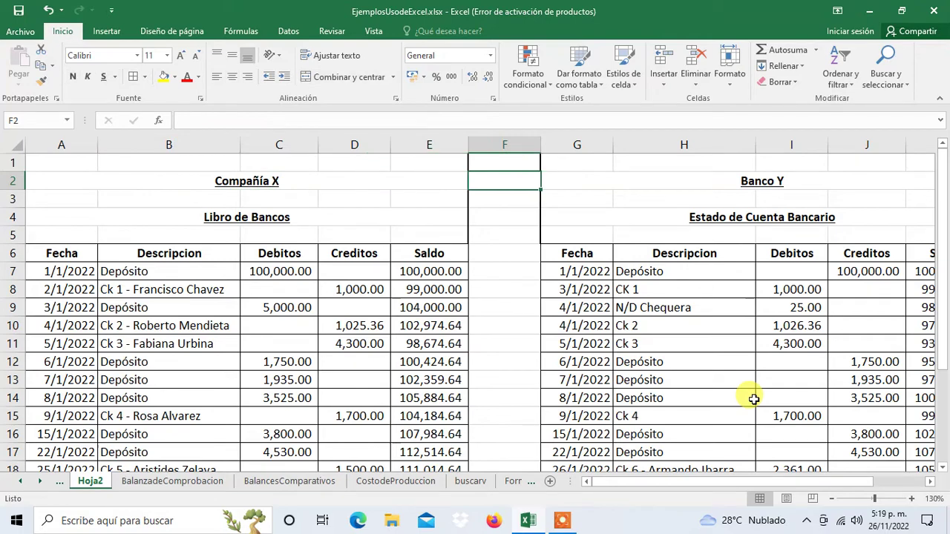
key(Right)
key(Right)
key(Right)
key(Left)
key(Left)
key(Left)
key(Left)
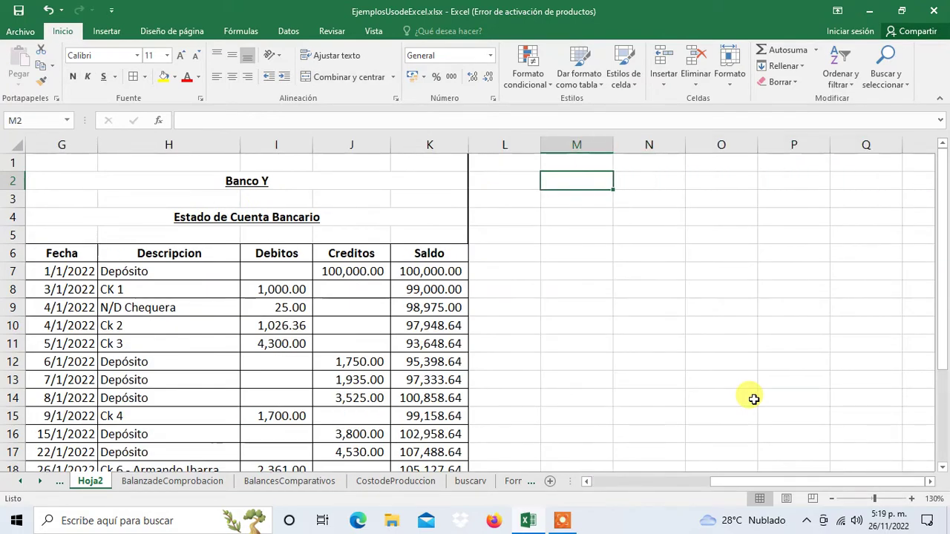
- Enter 'Compañía X' in cell M2
text(Co)
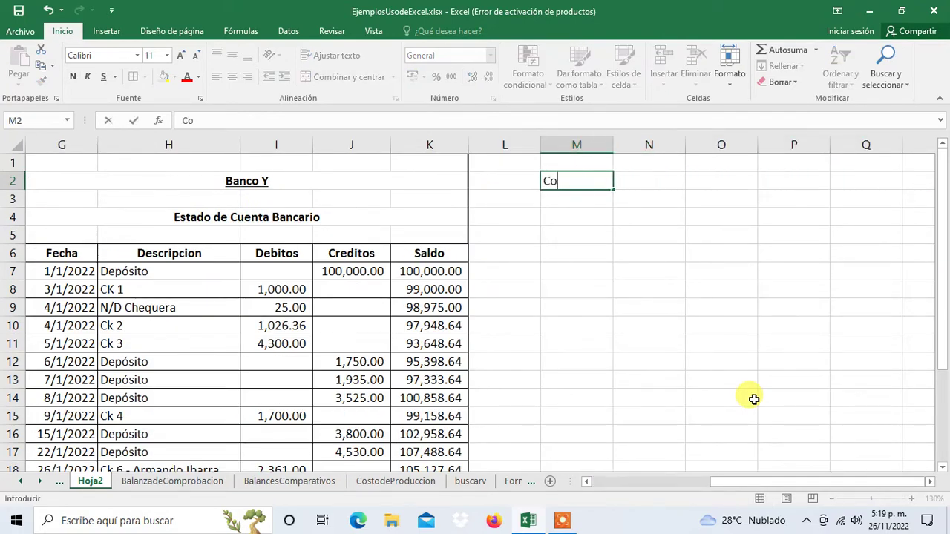
text(mpañí)
text(a X)
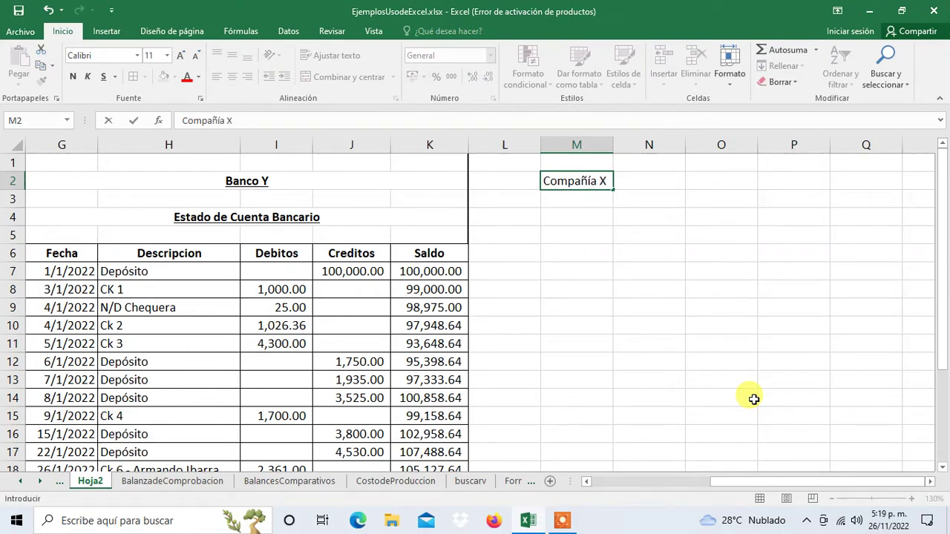
key(Tab)
key(Down)
key(Down)
key(Left)
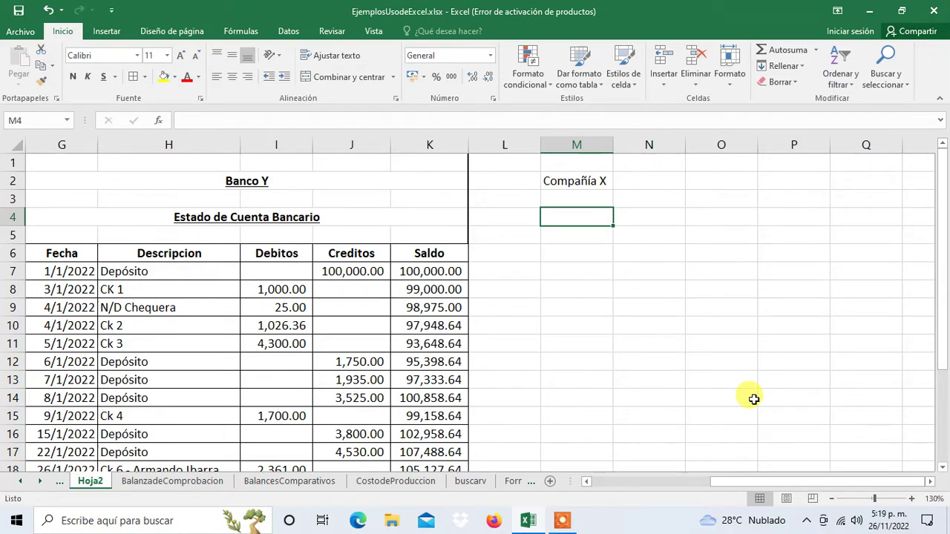
- Enter 'Conciliacion Bancaria de Enero del 2022' in cell M4
text(Concili)
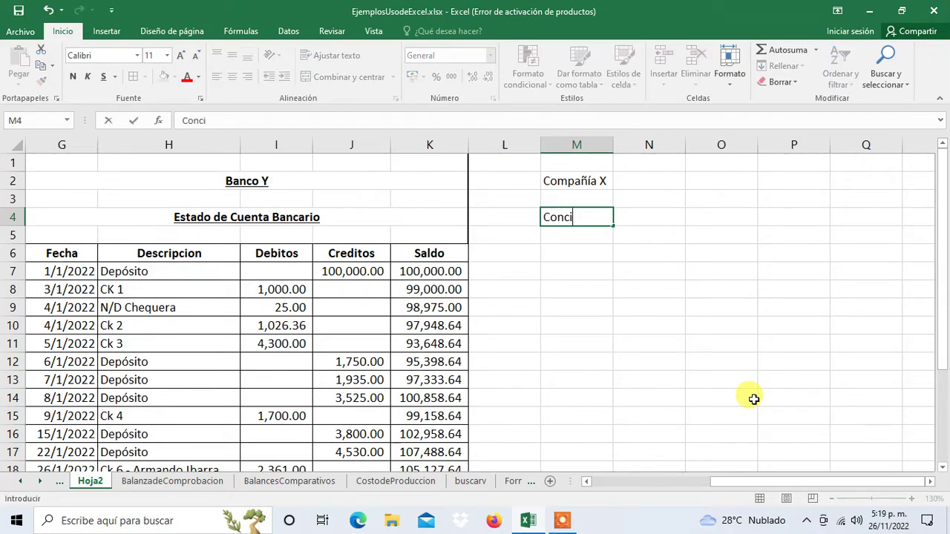
text(acio)
text(n Banca)
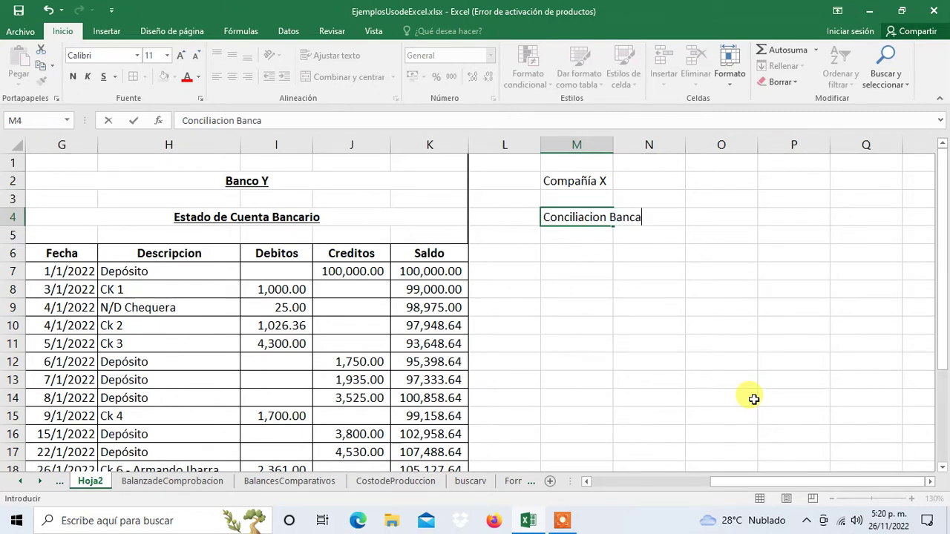
text(ria )
text(de Enero )
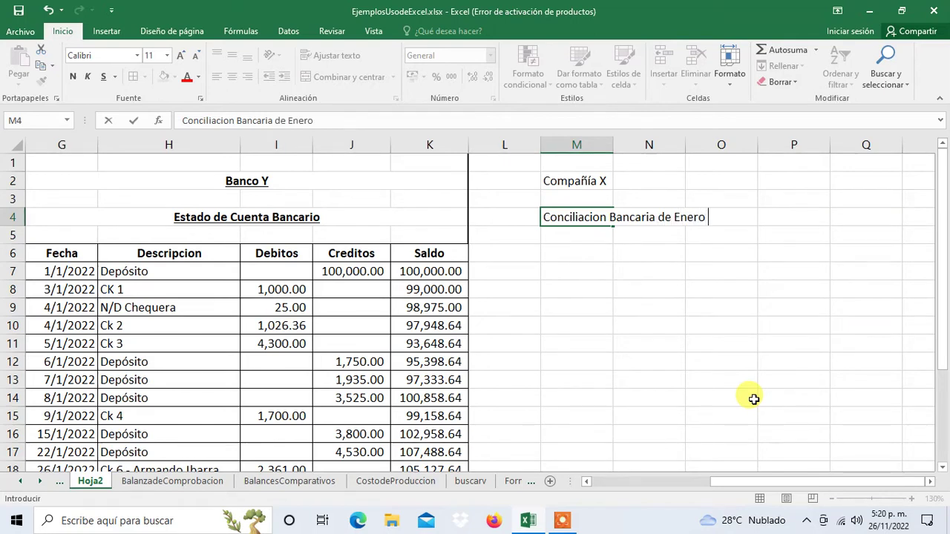
text(del 20)
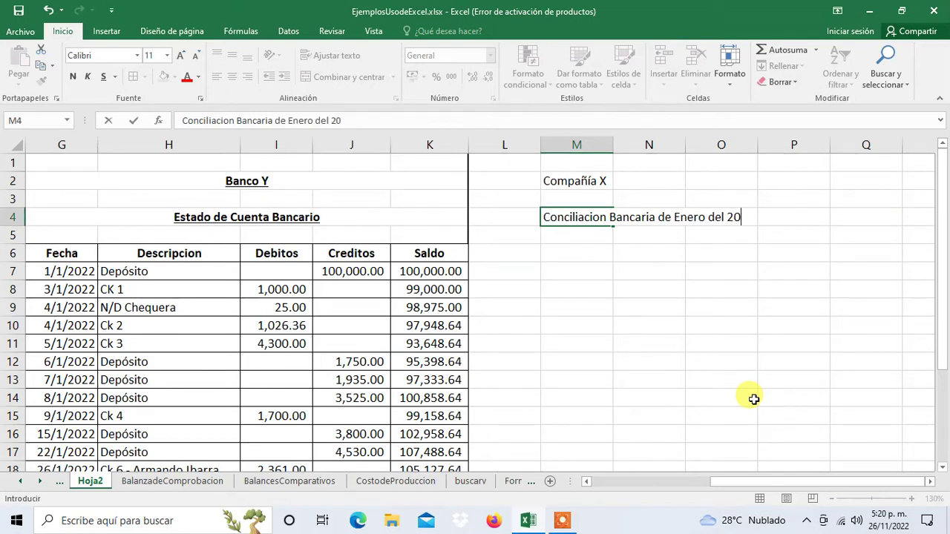
text(22)
key(Tab)
key(Left)
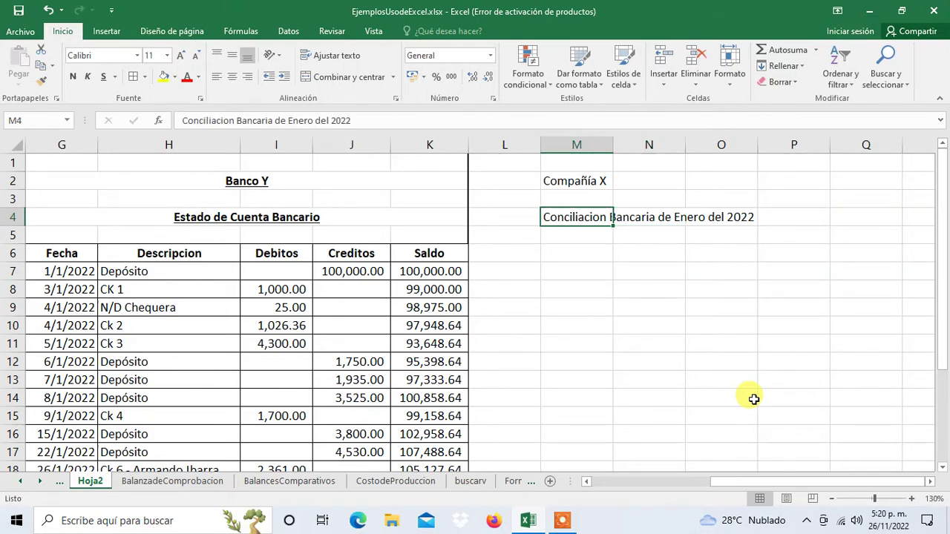
key(Down)
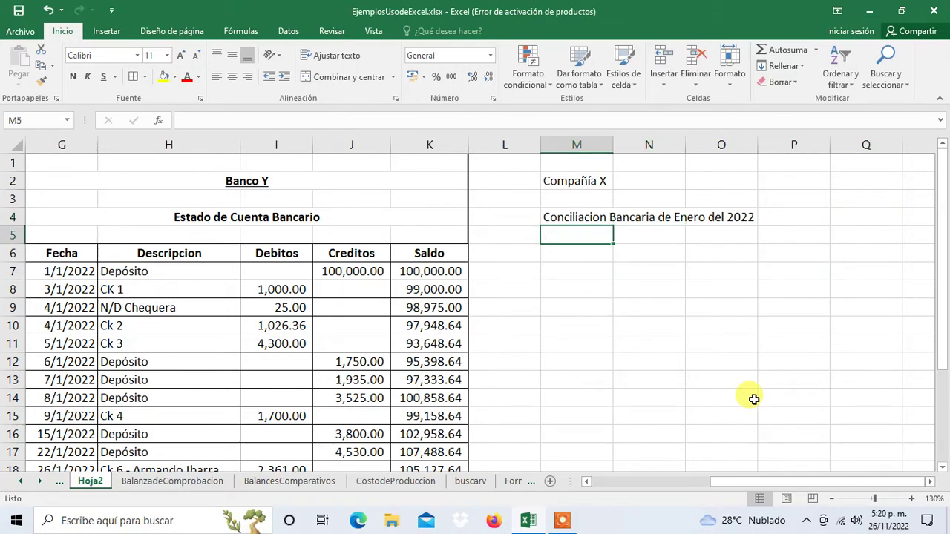
key(Down)
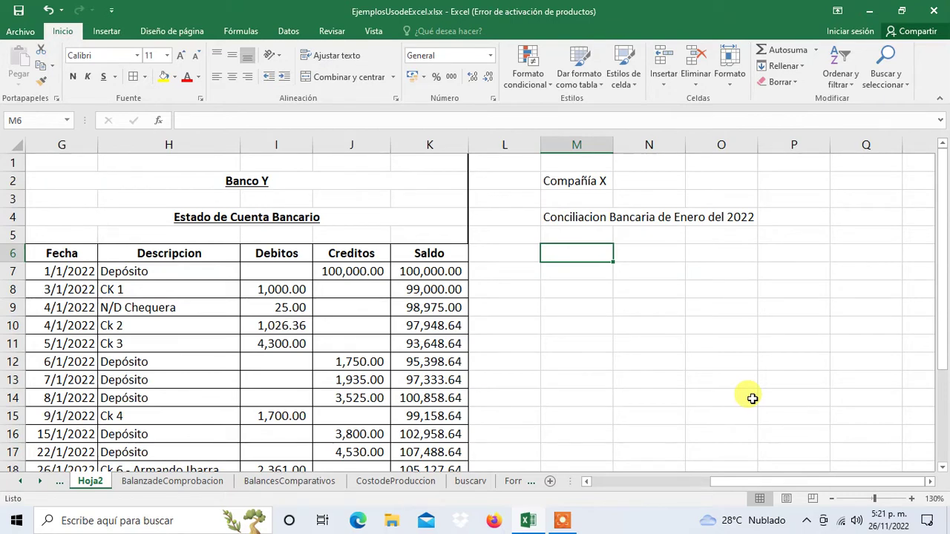
- Enter the 'Saldo según nuestros libros' label in M6 and check neighbouring cell L6
text(Saldo Según nuestr)
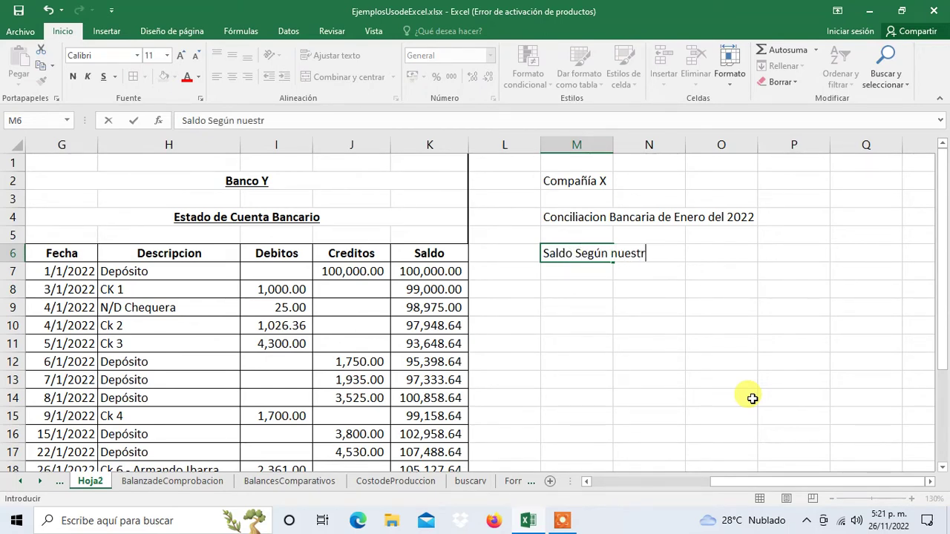
text(os libro)
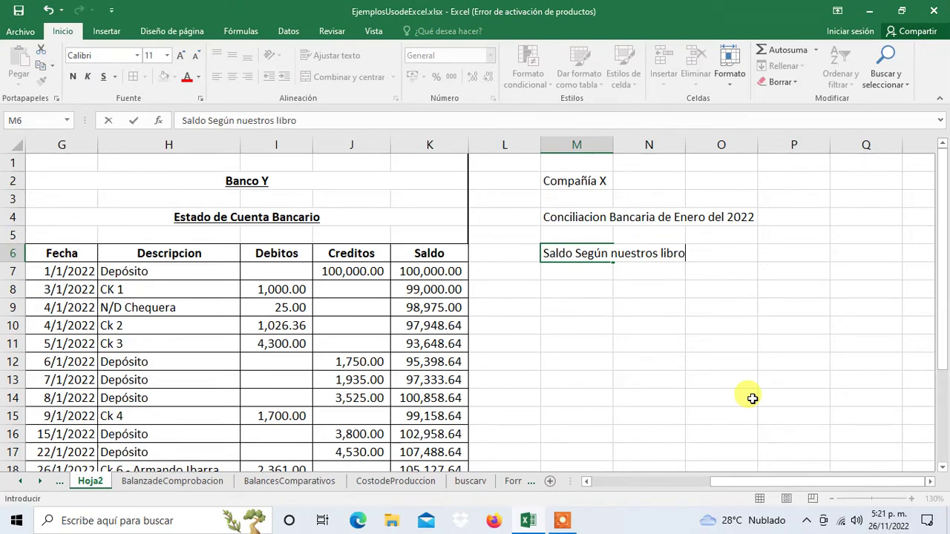
text(s)
key(Tab)
key(Left)
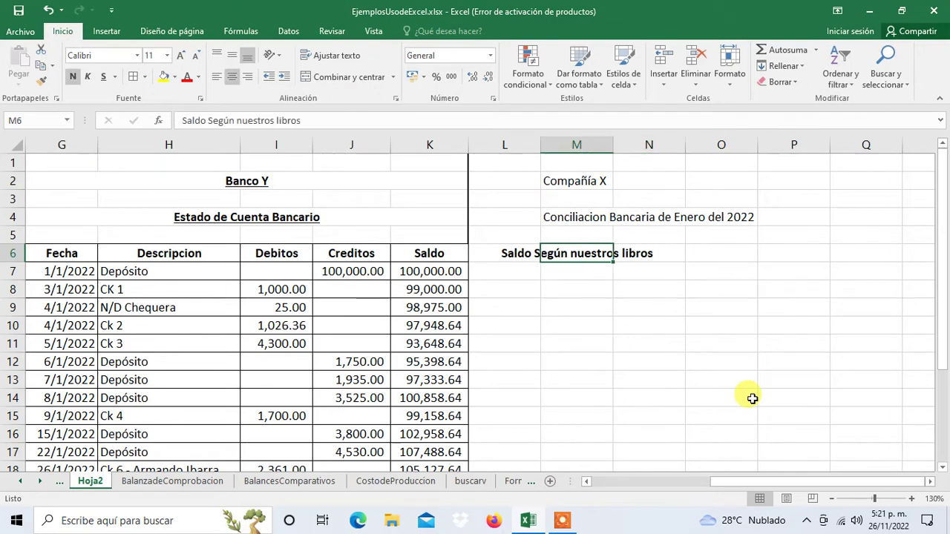
key(Left)
key(Right)
key(Left)
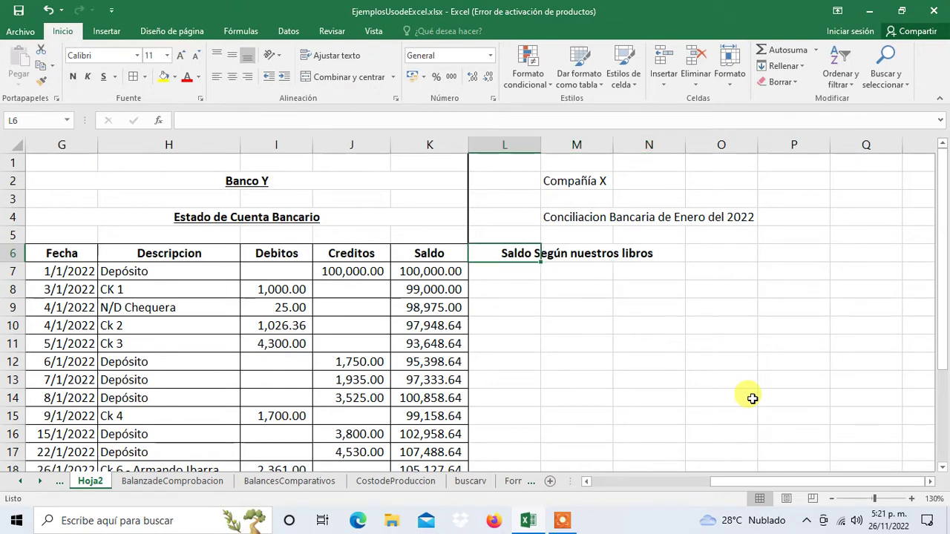
key(Right)
key(Left)
key(Right)
key(Left)
- Undo the M6 label entry and reselect cell M6
click(48, 10)
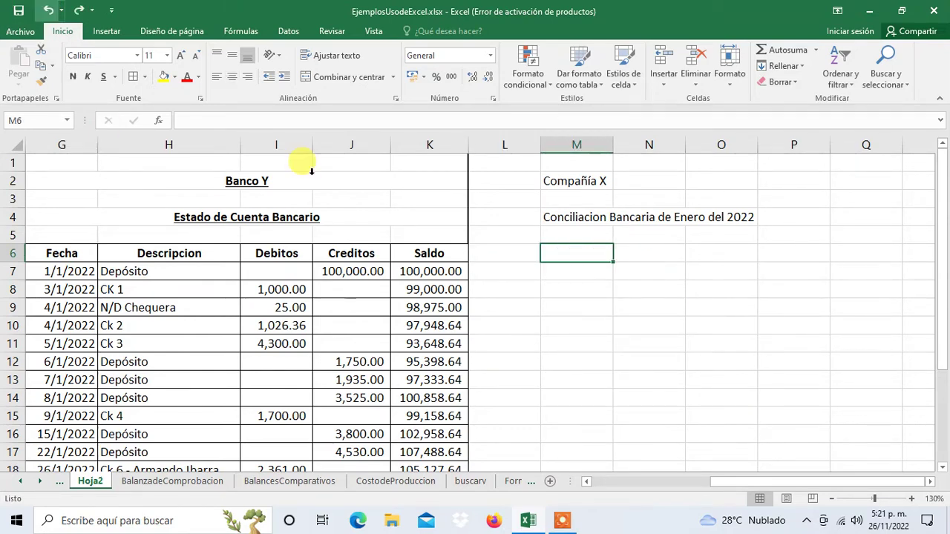
click(581, 255)
mouse_move(544, 161)
mouse_down()
mouse_move(552, 258)
mouse_move(719, 251)
mouse_move(582, 251)
mouse_up()
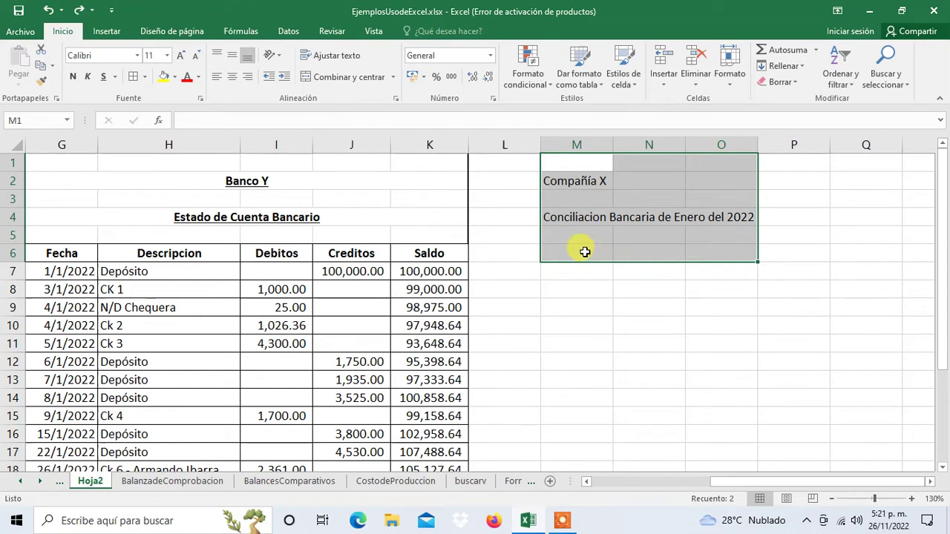
click(585, 254)
- Retype M6 as 'Saldo según nuestros libros', correcting the typos
text(Sa)
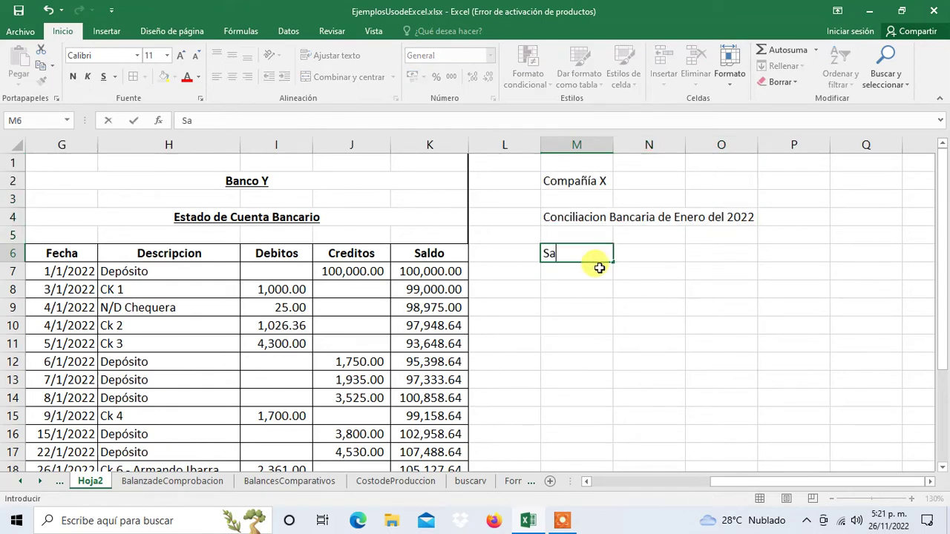
text(ldos)
key(Tab)
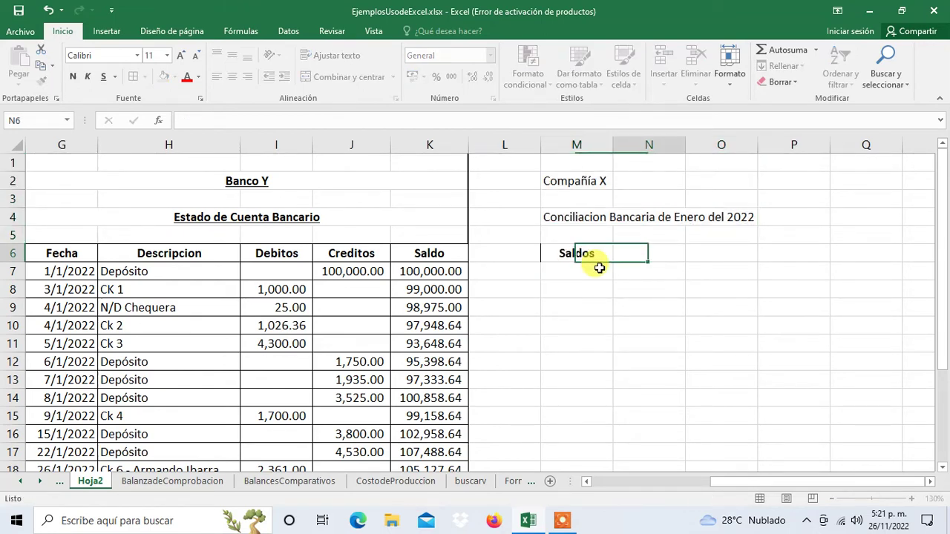
key(Left)
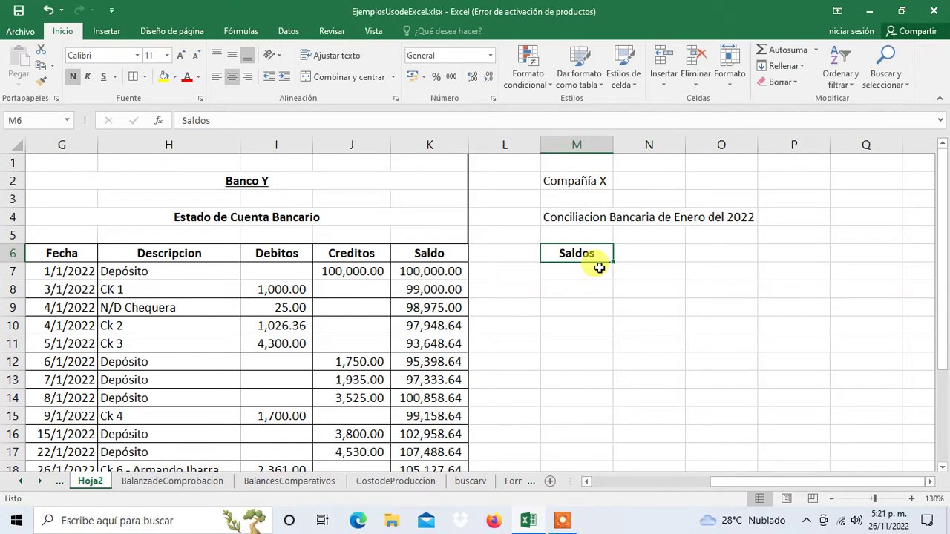
text(S)
text(ld)
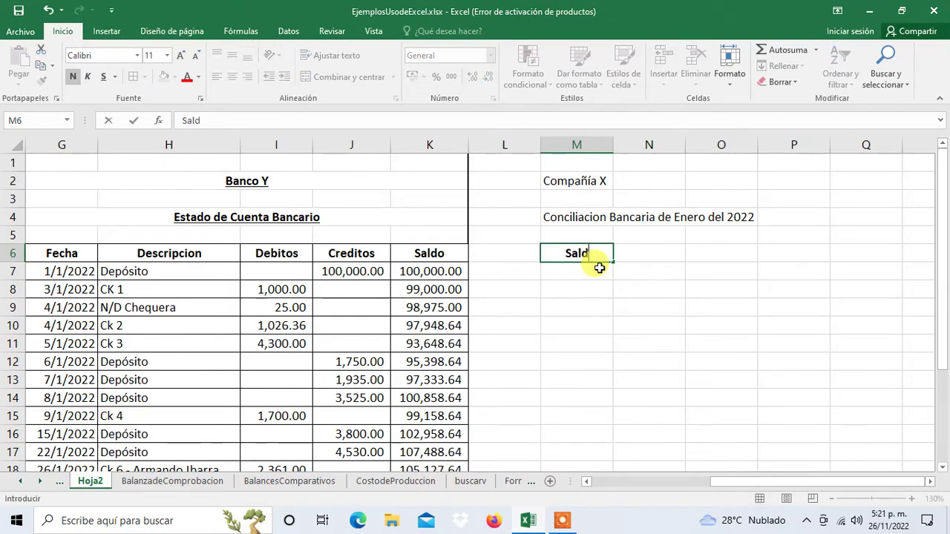
text(o se)
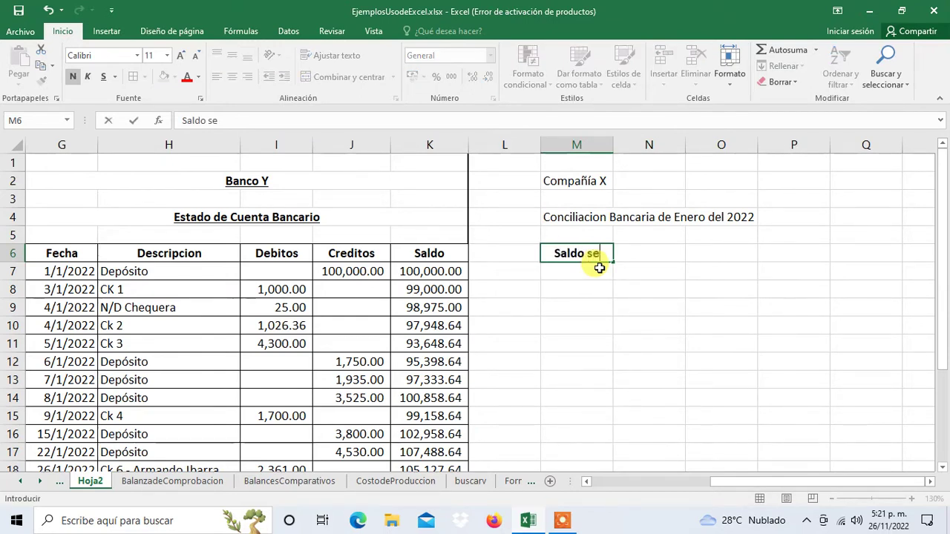
text(gú)
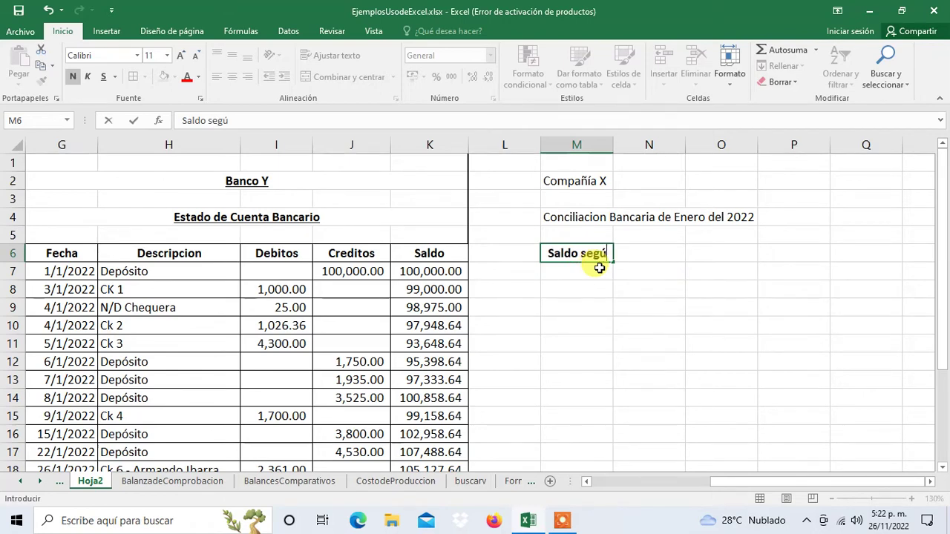
text( mi)
key(BackSpace)
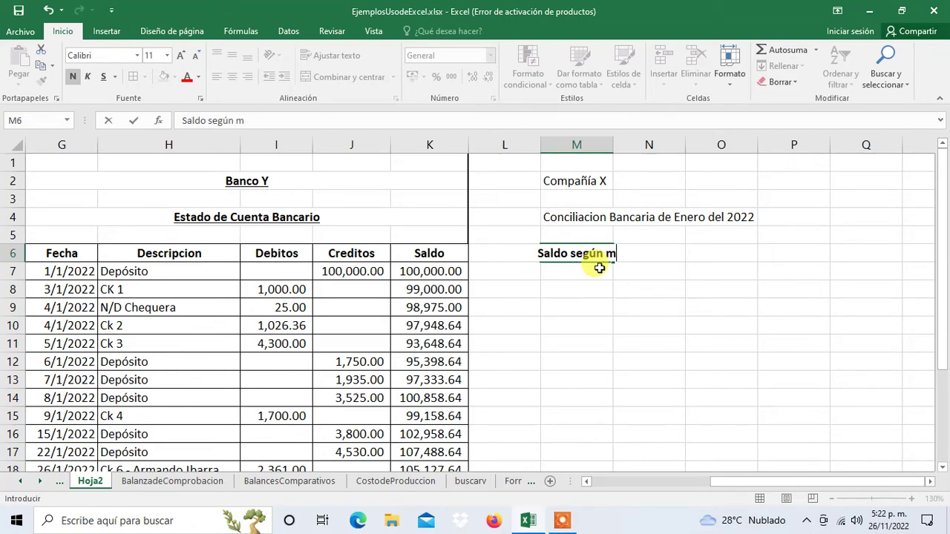
key(BackSpace)
key(BackSpace)
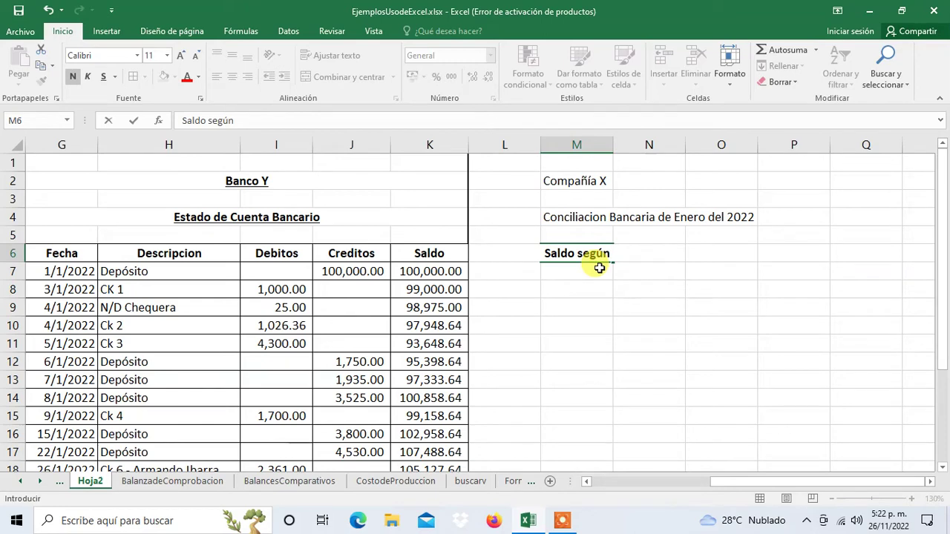
text( nuestr)
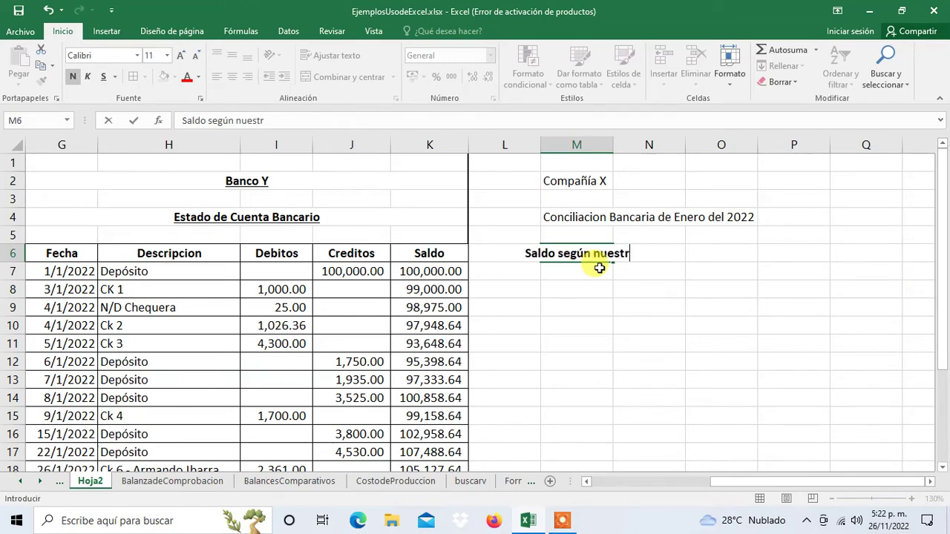
text(os libo)
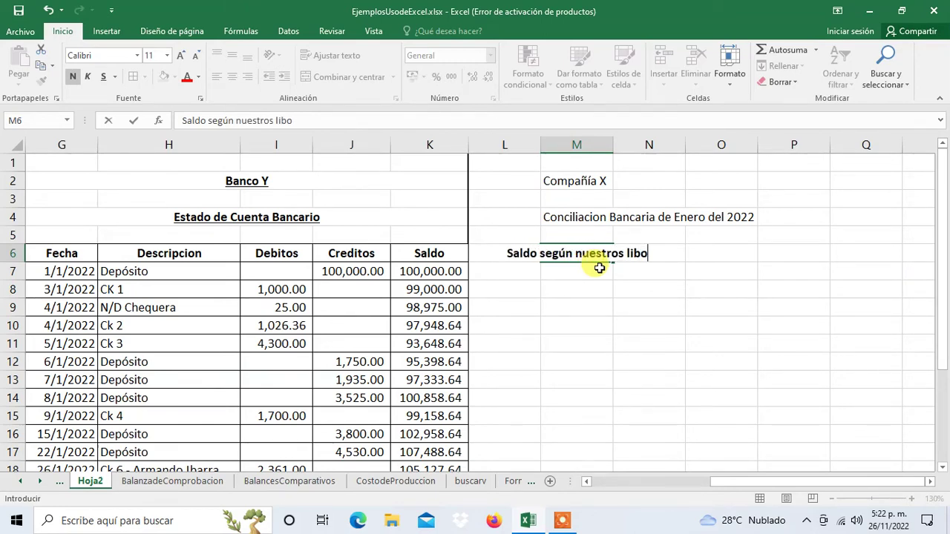
text(rs)
key(BackSpace)
key(BackSpace)
key(BackSpace)
text(ro)
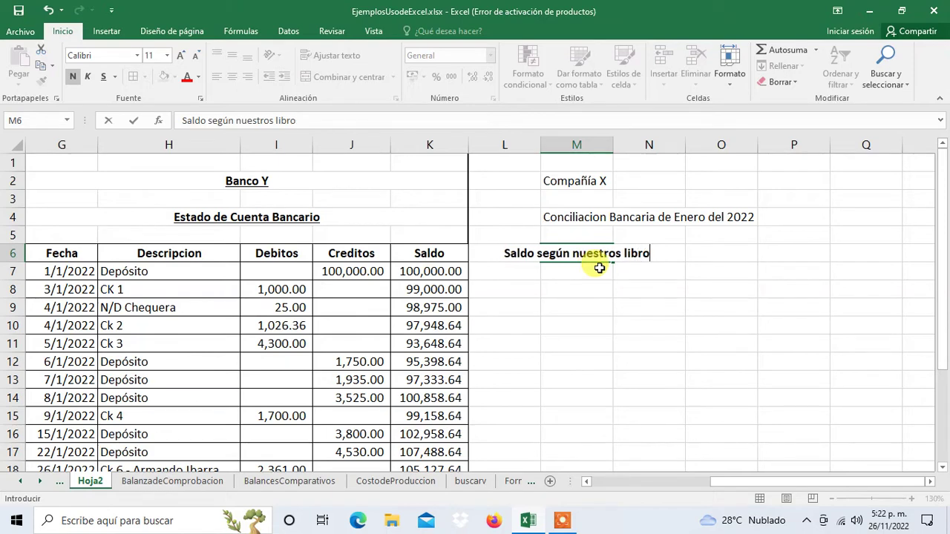
text(s)
key(Tab)
key(Left)
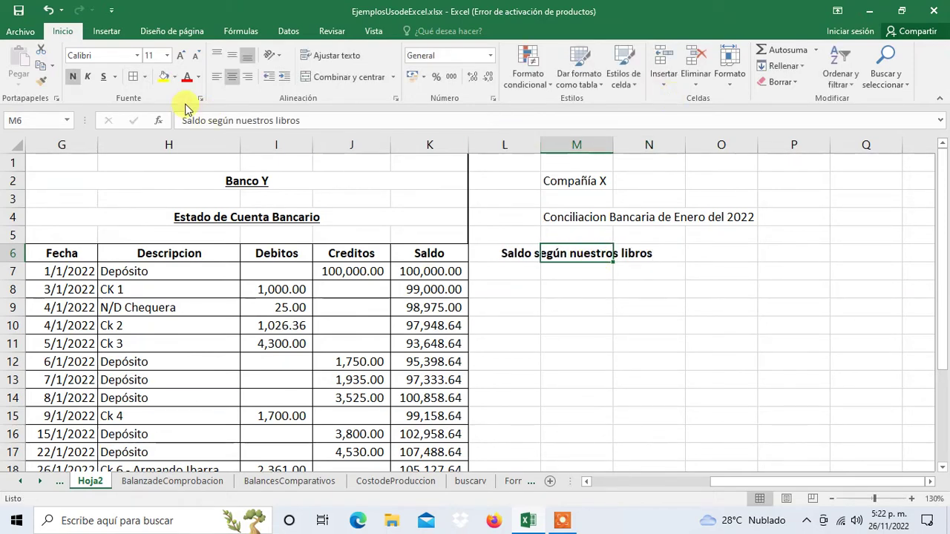
- Left-align the M6 label
click(216, 77)
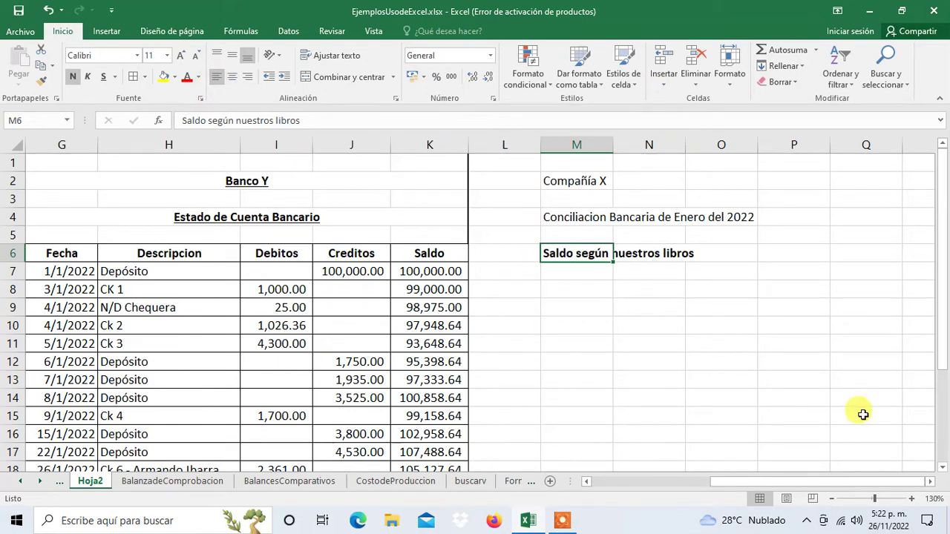
key(Right)
key(Right)
key(Right)
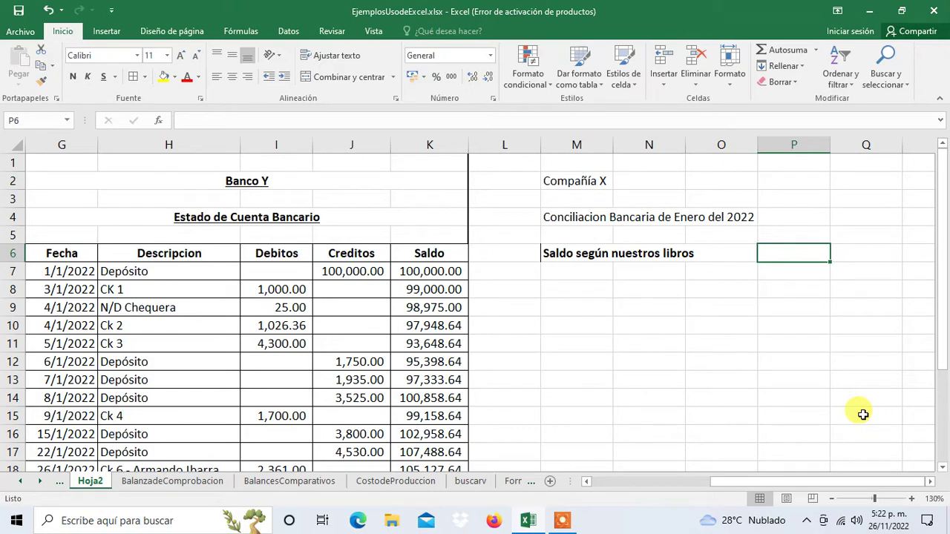
key(Right)
- Link Q6 to the final book balance with the formula =+E24
scroll(863, 415, right, 1)
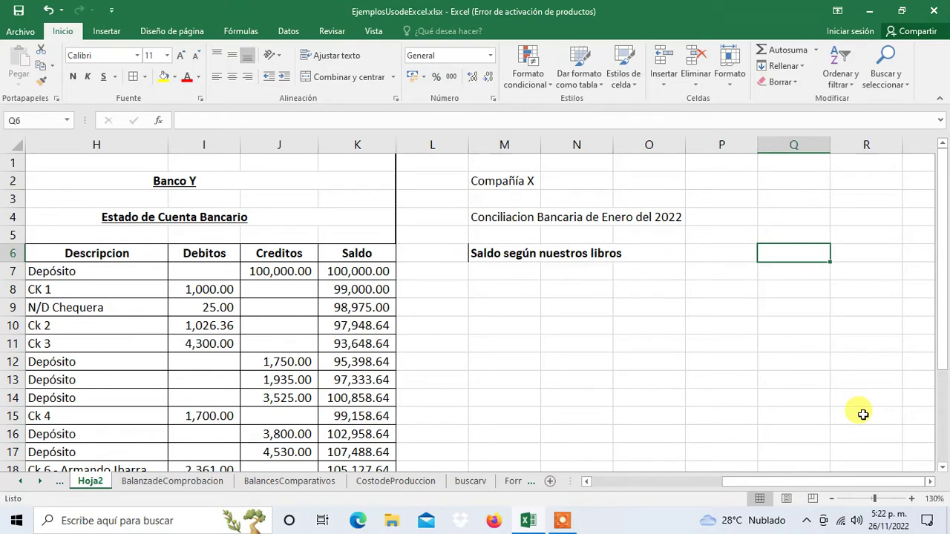
key(Left)
key(Left)
key(Left)
key(Left)
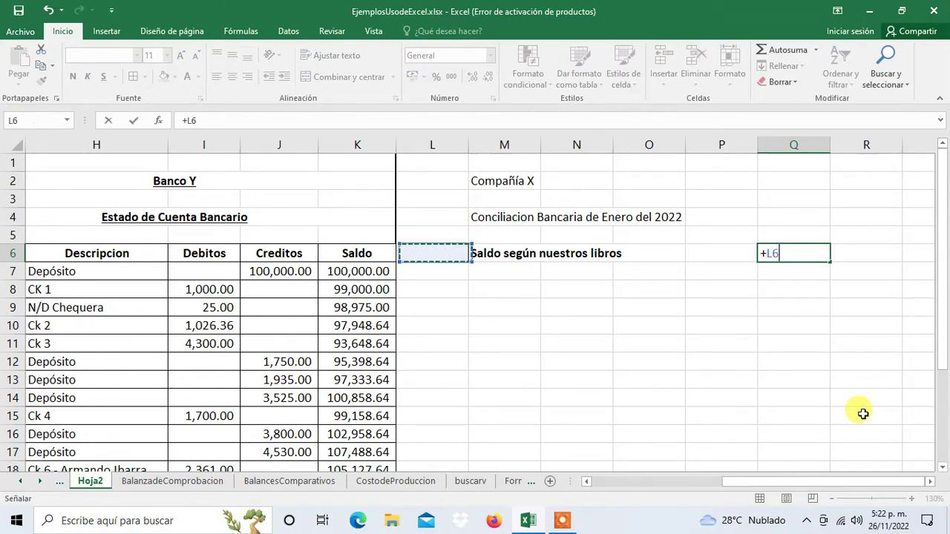
key(Left)
key(Left)
key(Left)
key(Left)
key(Left)
key(Left)
key(Left)
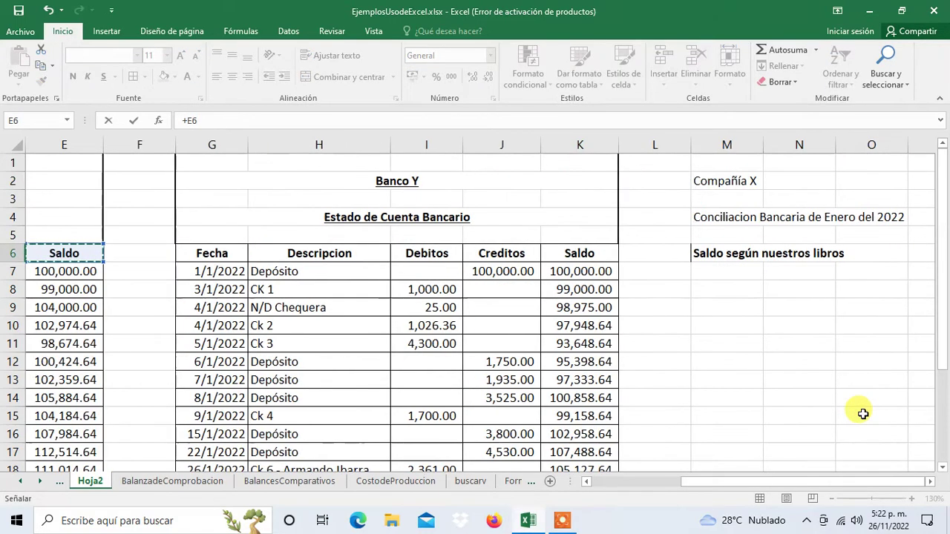
key(Down)
key(Left)
key(Left)
key(Left)
key(Up)
key(Up)
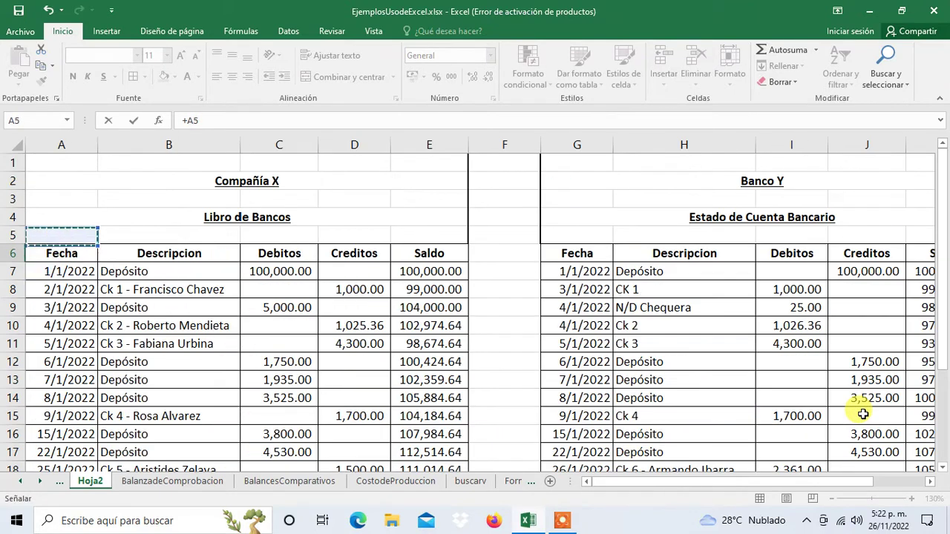
key(Up)
key(Right)
key(Down)
key(Down)
key(Down)
key(Left)
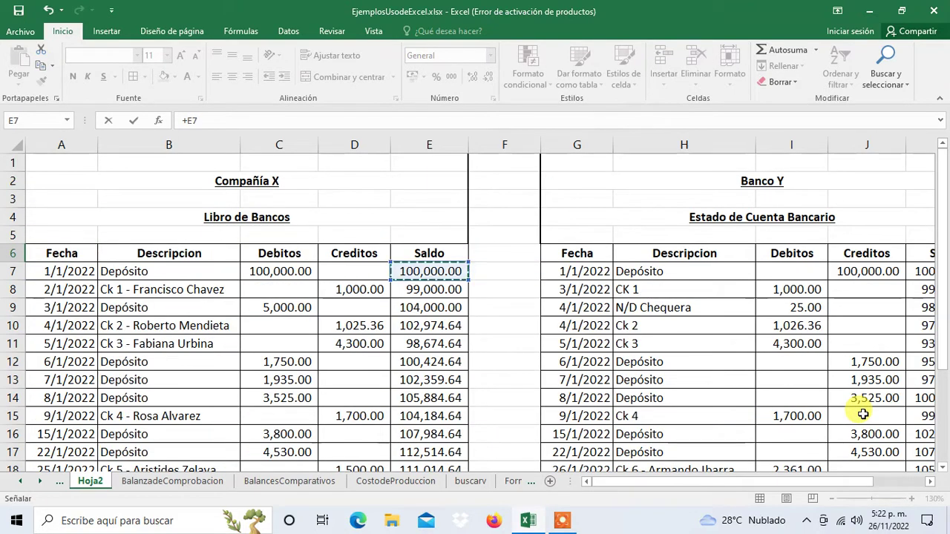
key(Down)
key(Down)
key(Down)
key(Down)
key(Down)
key(Down)
key(Down)
key(Down)
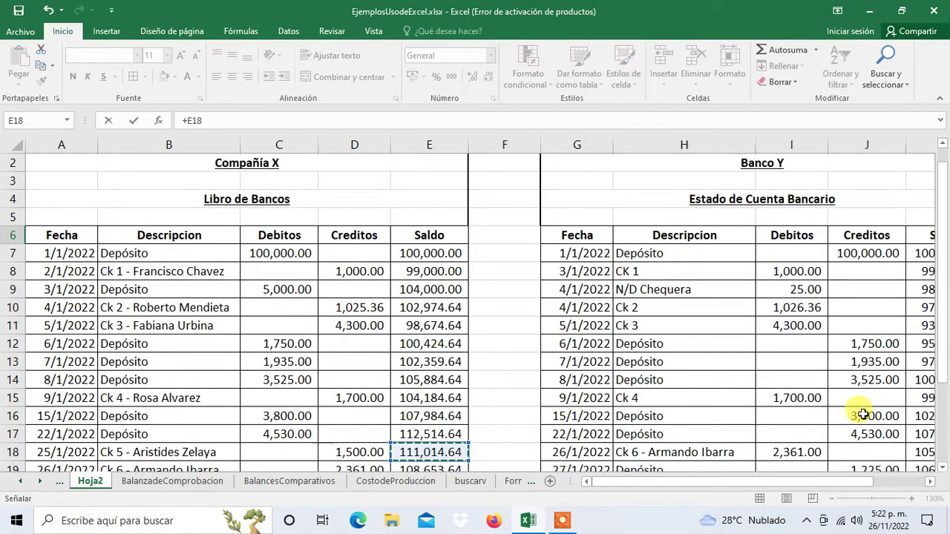
key(Down)
key(Down)
key(Down)
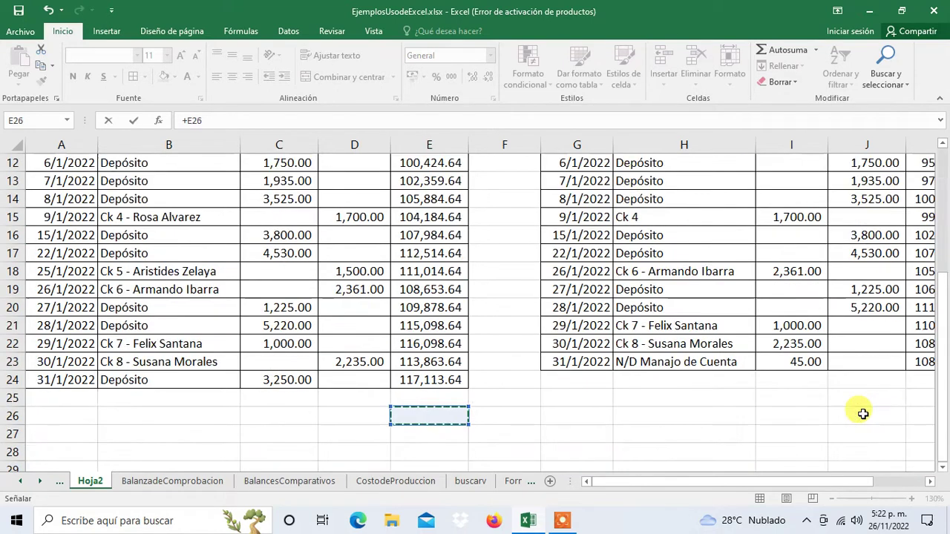
key(Up)
key(Up)
key(Up)
key(Down)
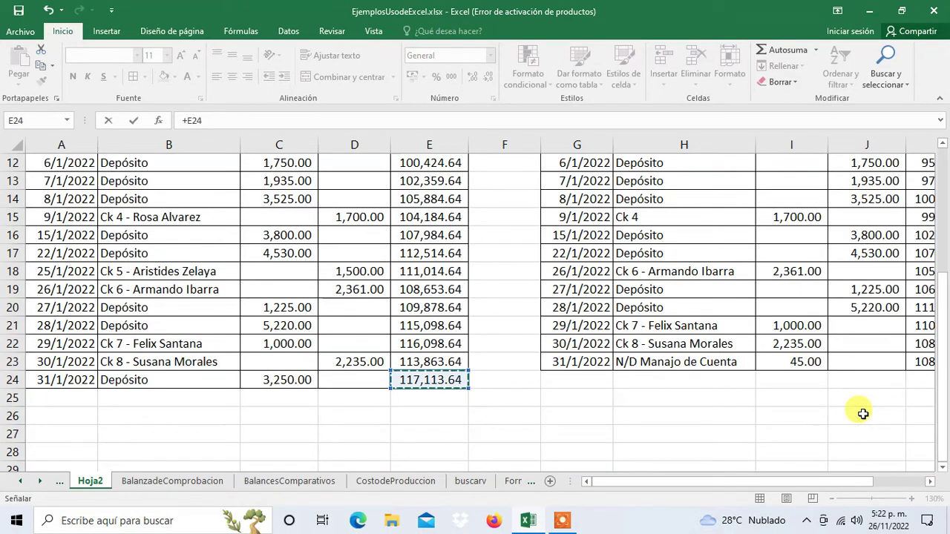
key(Tab)
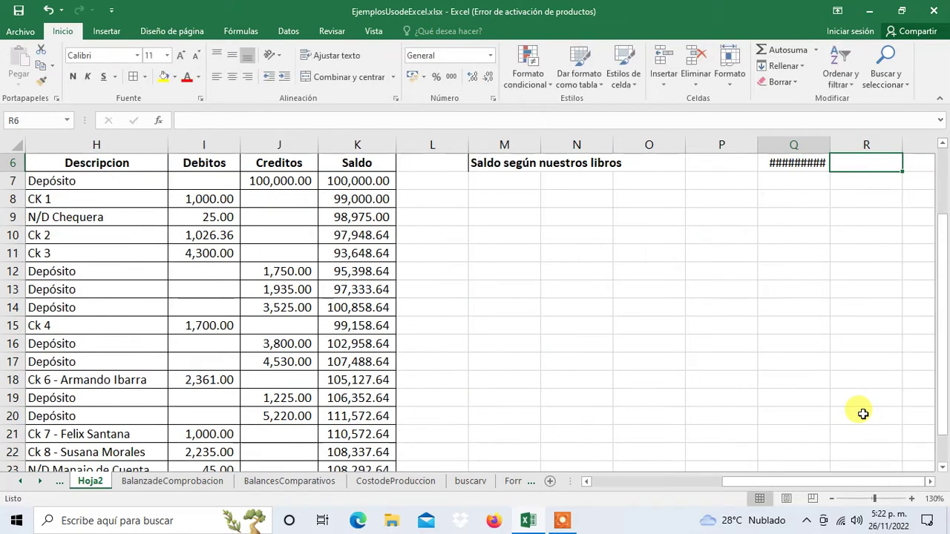
key(Left)
- Autofit column Q to show 117,113.64 and remove bold from the M6 label
scroll(861, 408, up, 2)
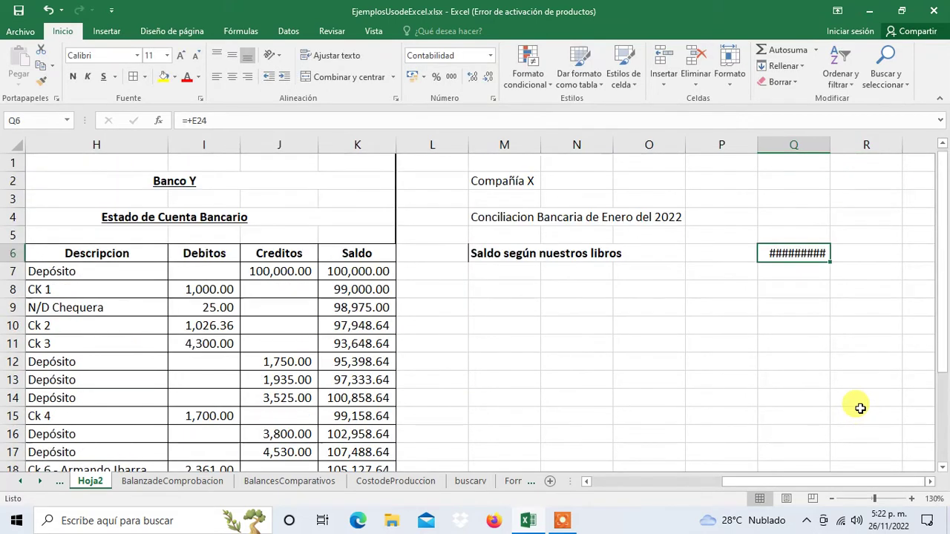
double_click(832, 146)
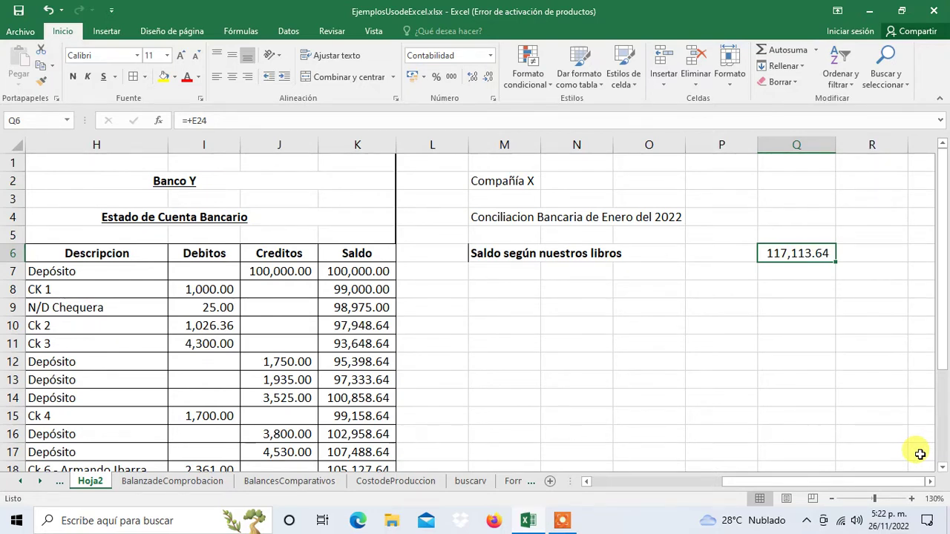
click(484, 256)
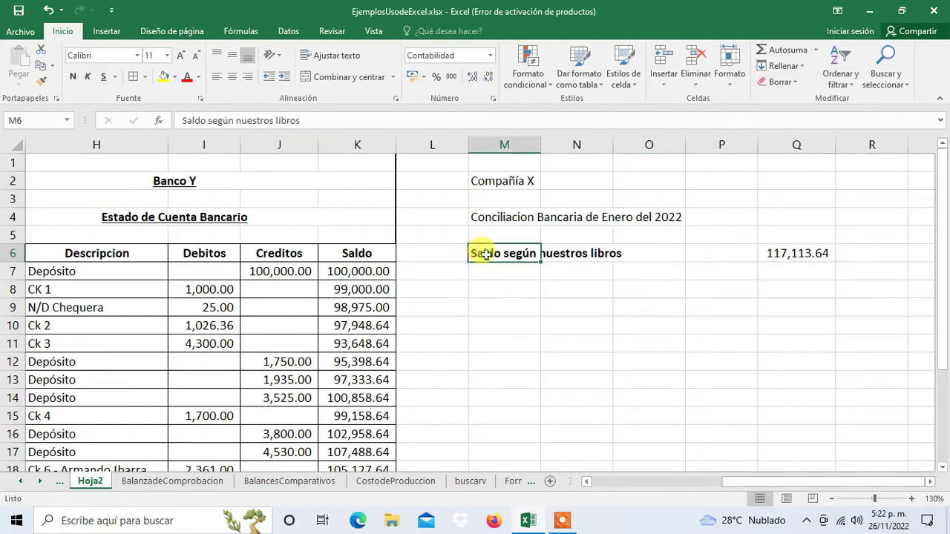
click(74, 81)
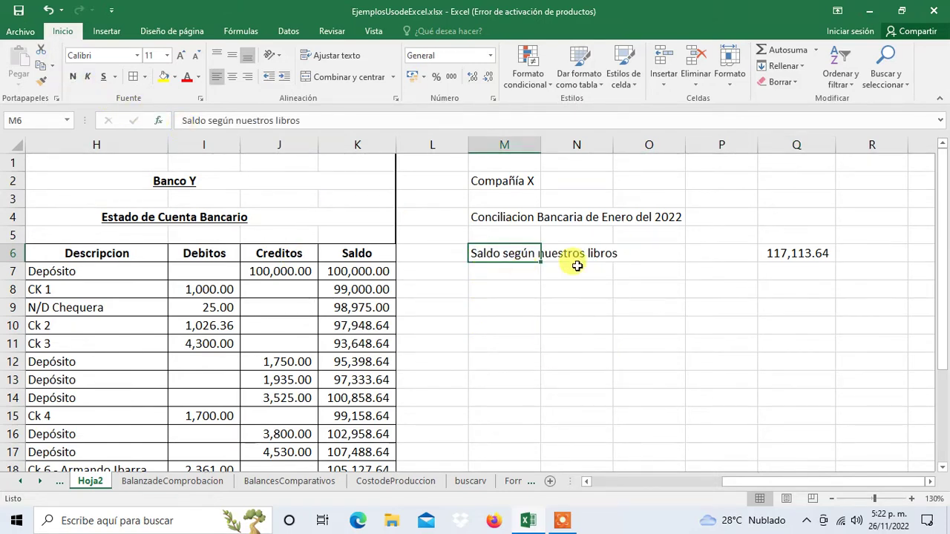
click(783, 254)
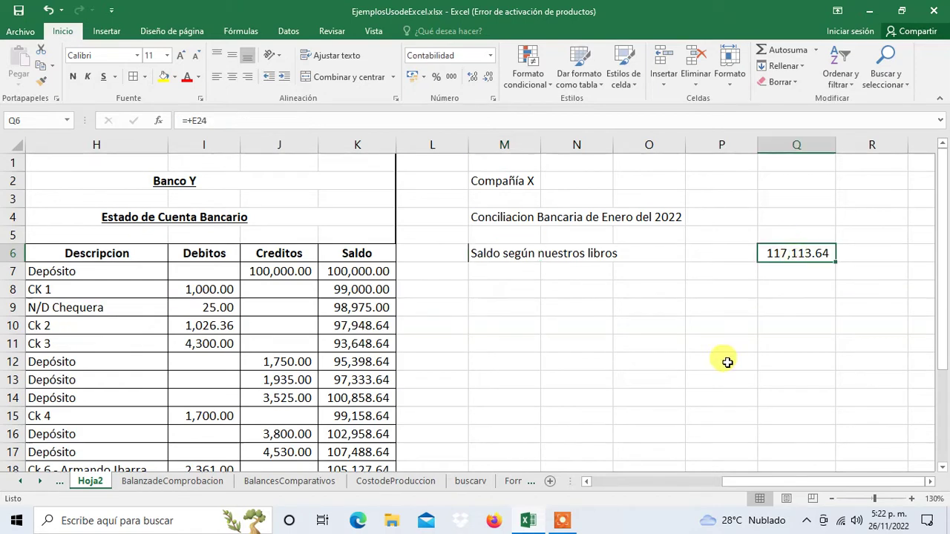
click(504, 271)
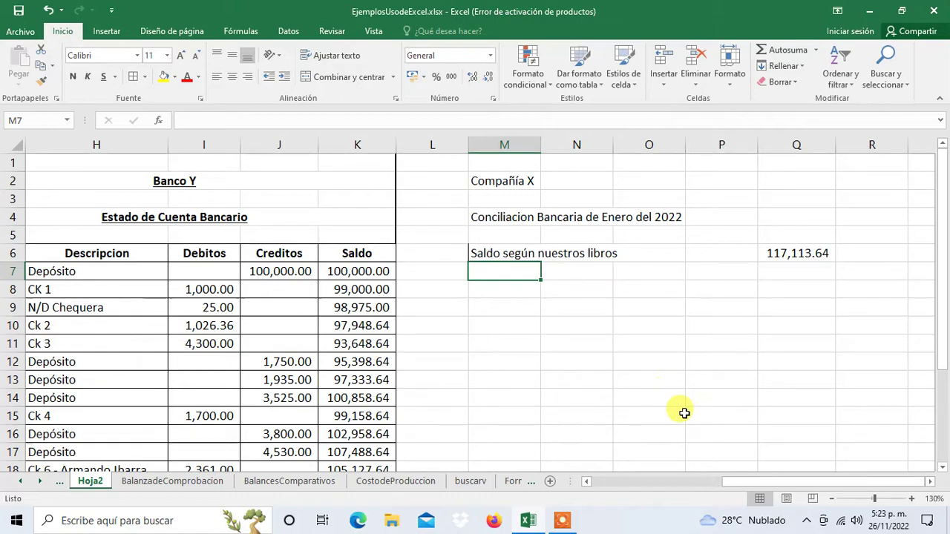
- Fill the matching 100,000.00 (C7, J7) and 1,000.00 (D8, I8) amounts yellow
key(Left)
key(Left)
key(Left)
key(Left)
key(Left)
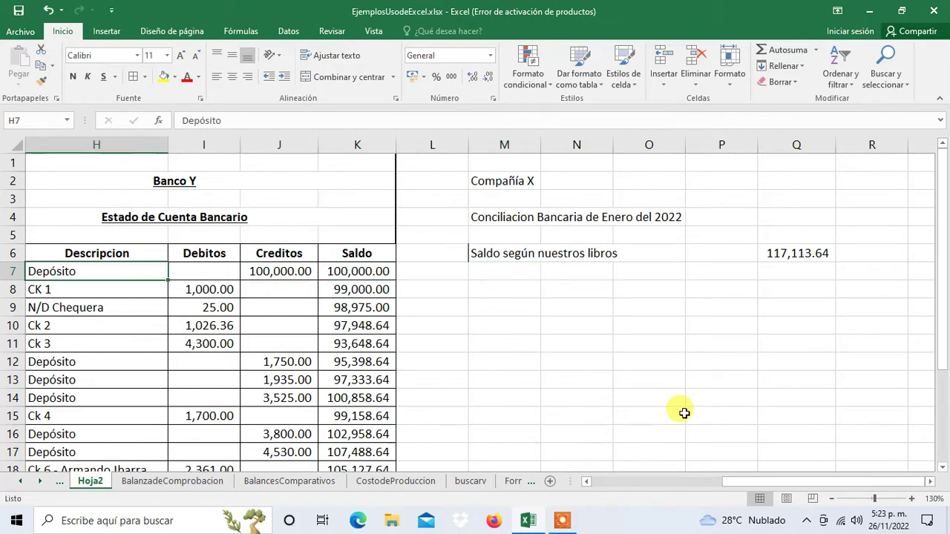
key(Left)
key(Left)
key(Left)
key(Left)
key(Left)
key(Left)
key(Right)
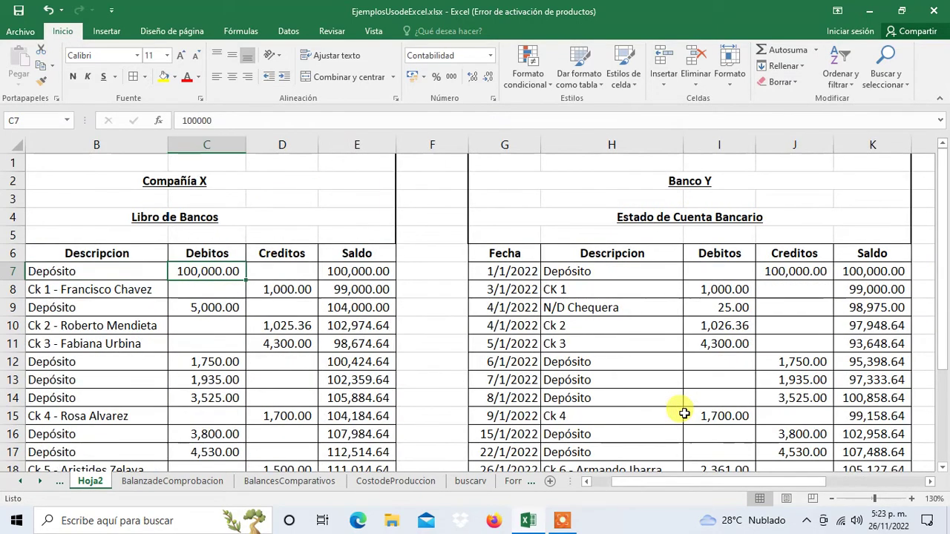
key(Left)
key(Left)
key(Right)
key(Right)
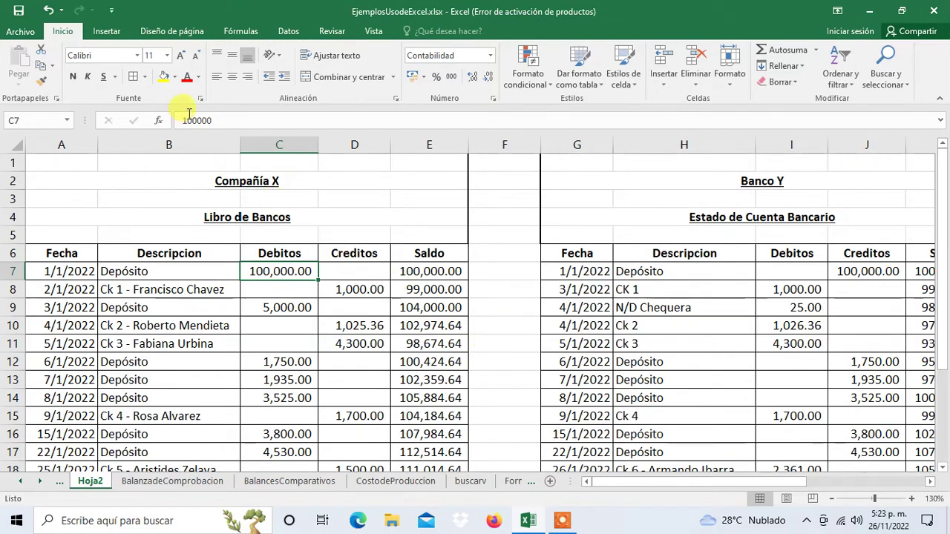
click(163, 76)
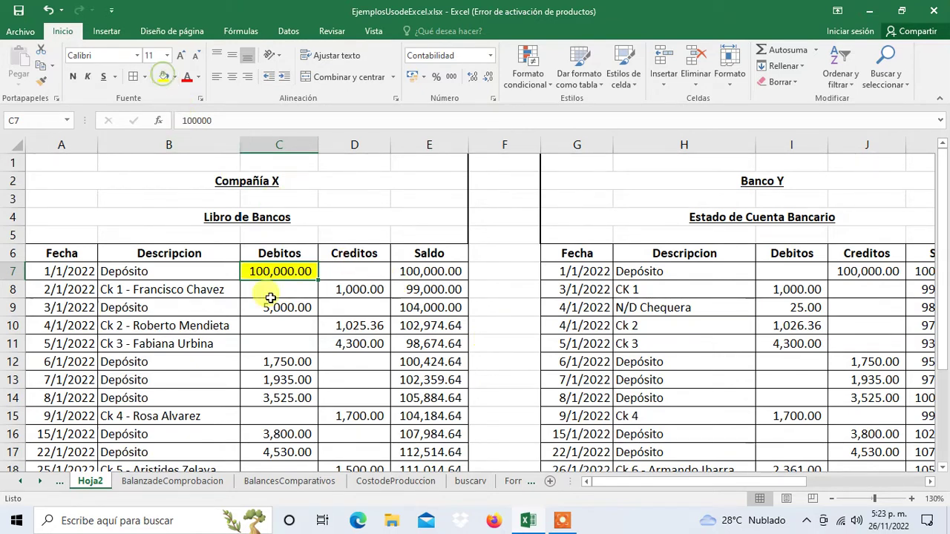
click(855, 274)
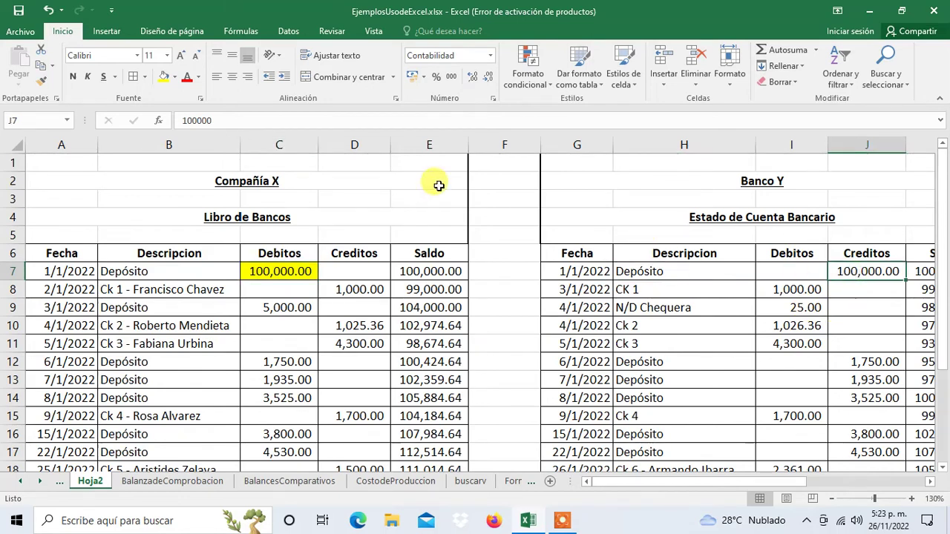
click(164, 77)
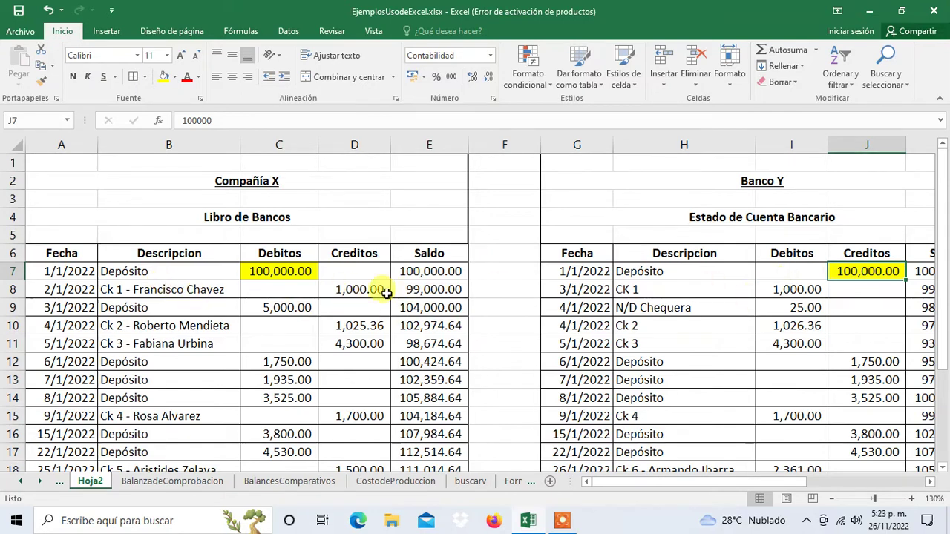
click(385, 291)
click(164, 78)
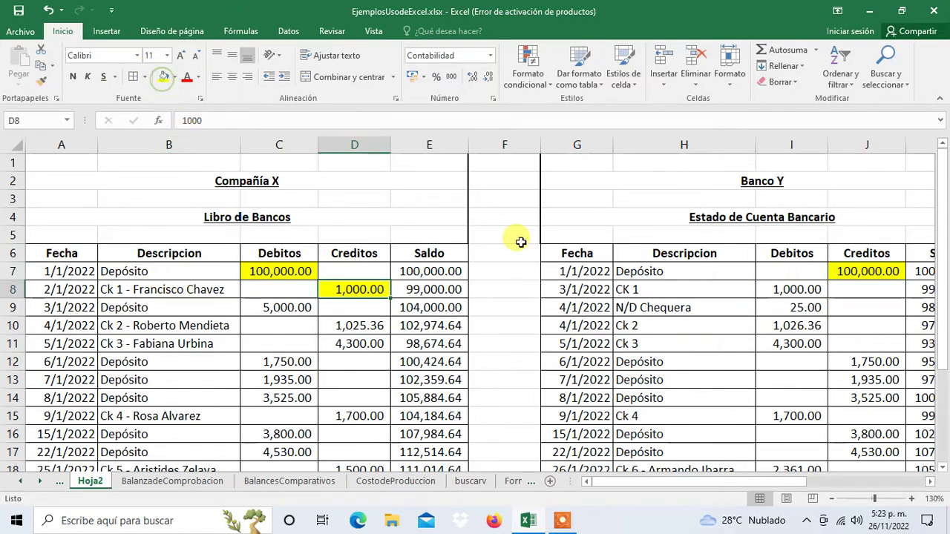
click(797, 290)
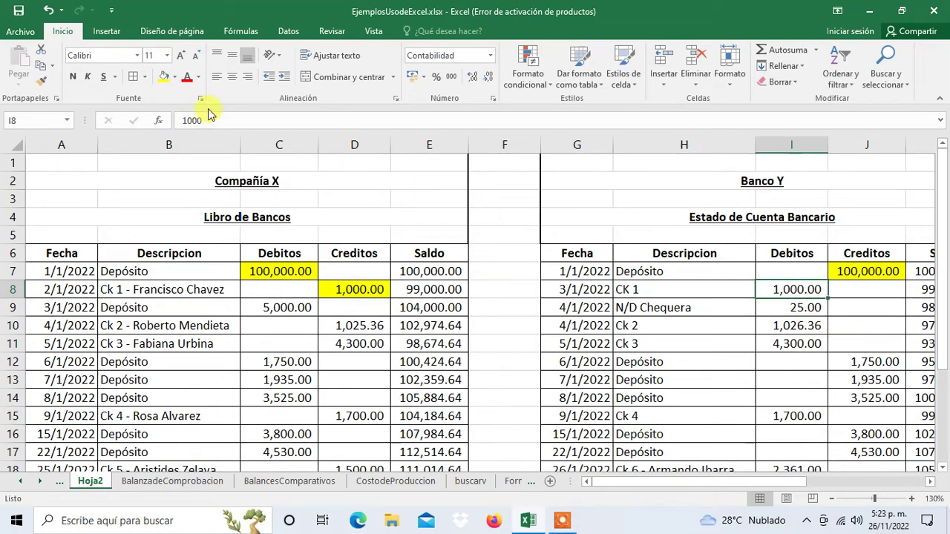
click(164, 77)
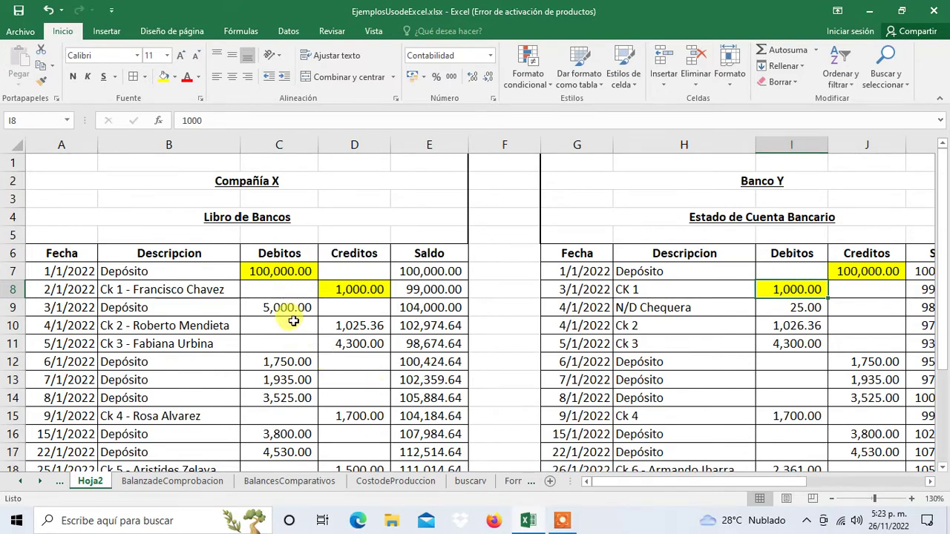
- Fill the 5,000.00 deposit in C9 light green
click(294, 310)
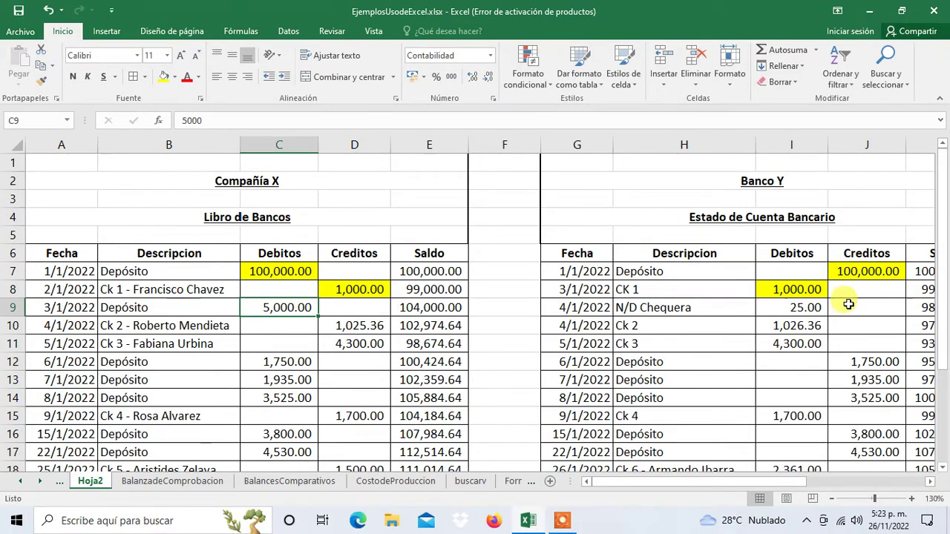
drag(716, 486, 733, 480)
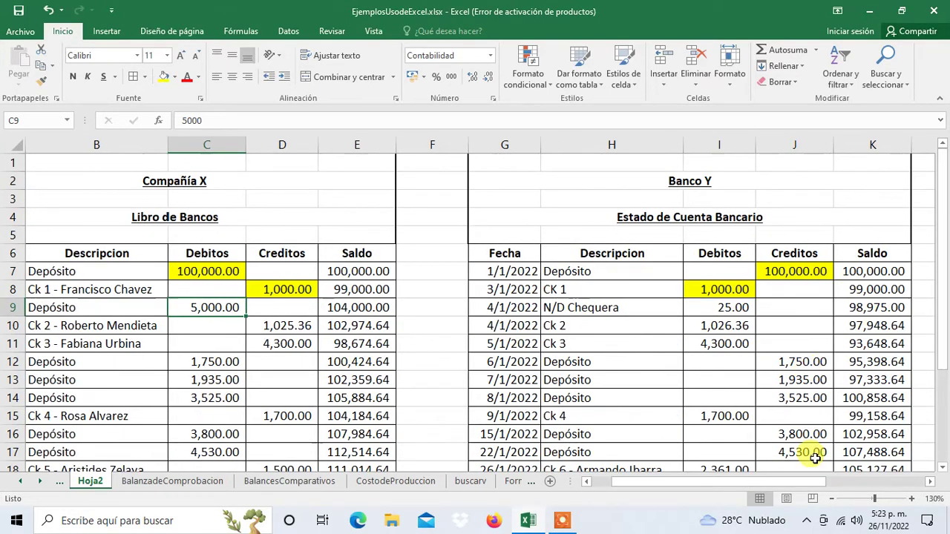
scroll(944, 265, down, 2)
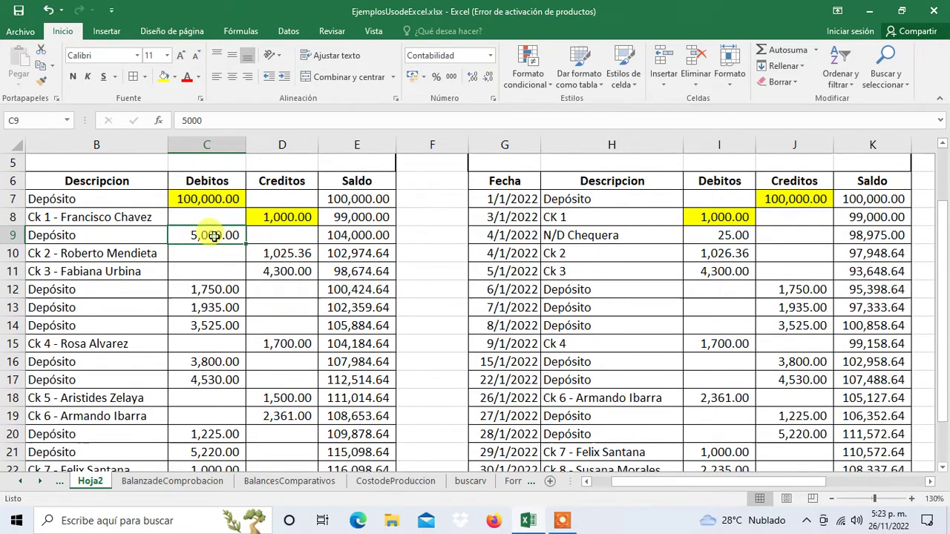
click(176, 76)
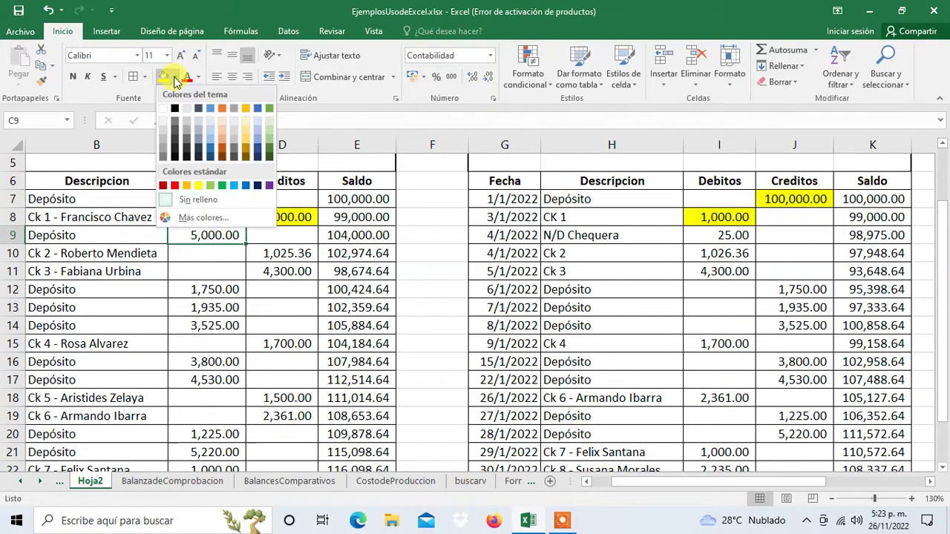
click(211, 185)
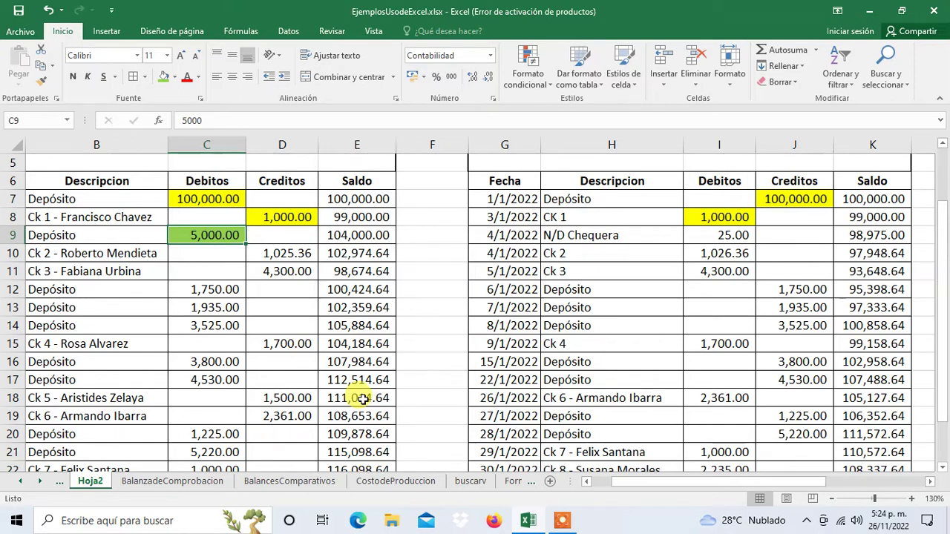
- Fill the 1,025.36 credit in D10 green
key(Left)
key(Right)
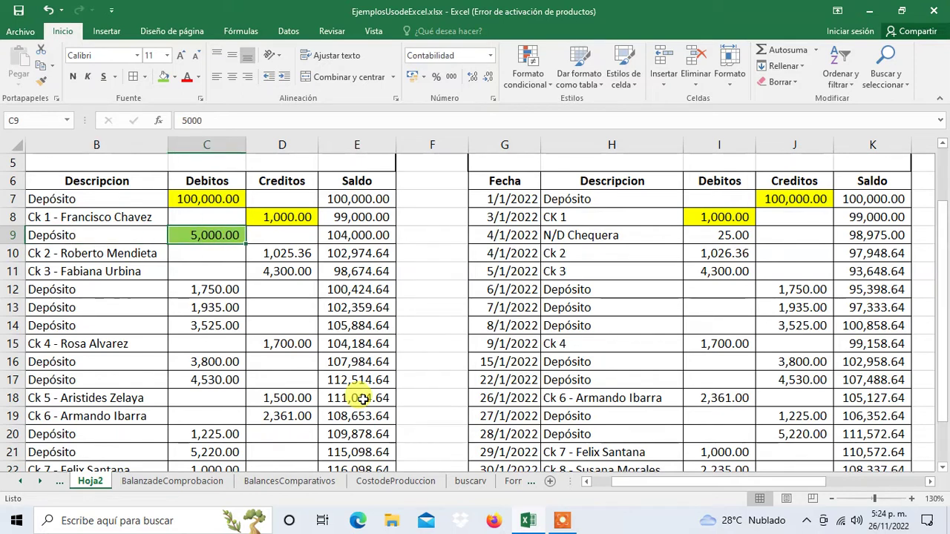
key(Right)
key(Right)
key(Right)
key(Right)
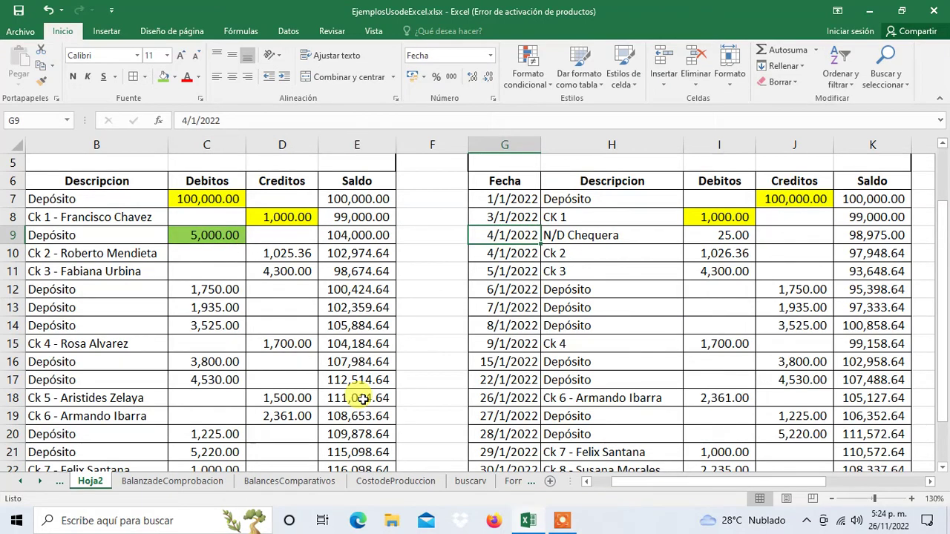
key(Right)
key(Right)
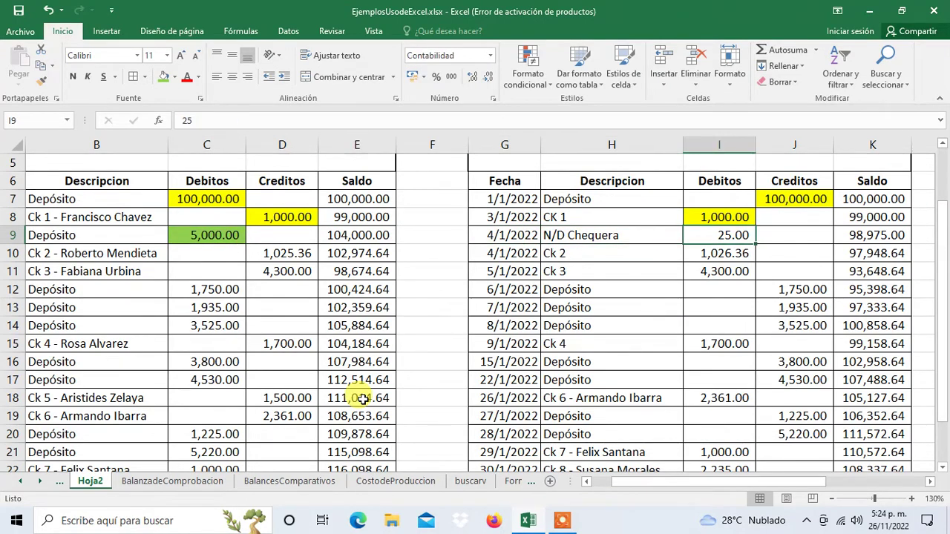
key(Left)
key(Left)
key(Left)
key(Left)
key(Left)
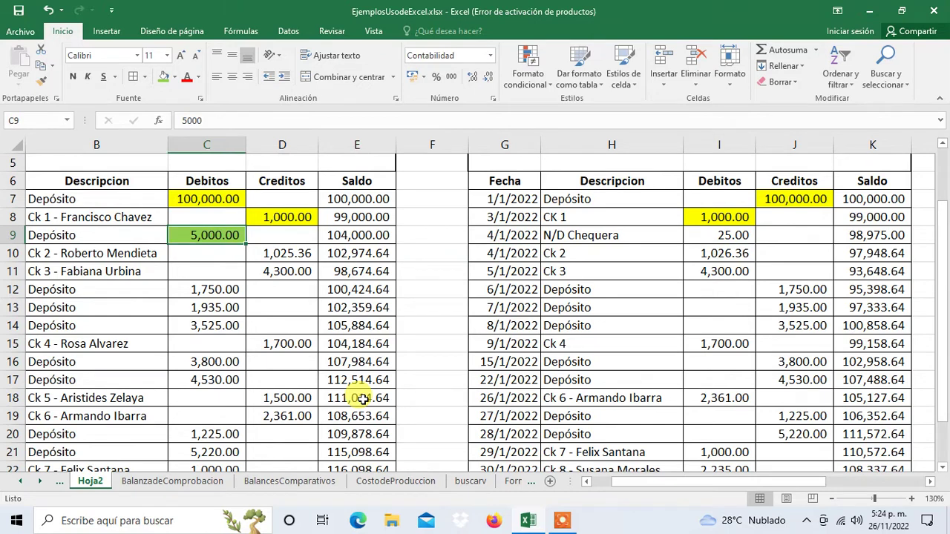
key(Left)
key(Down)
key(Right)
key(Right)
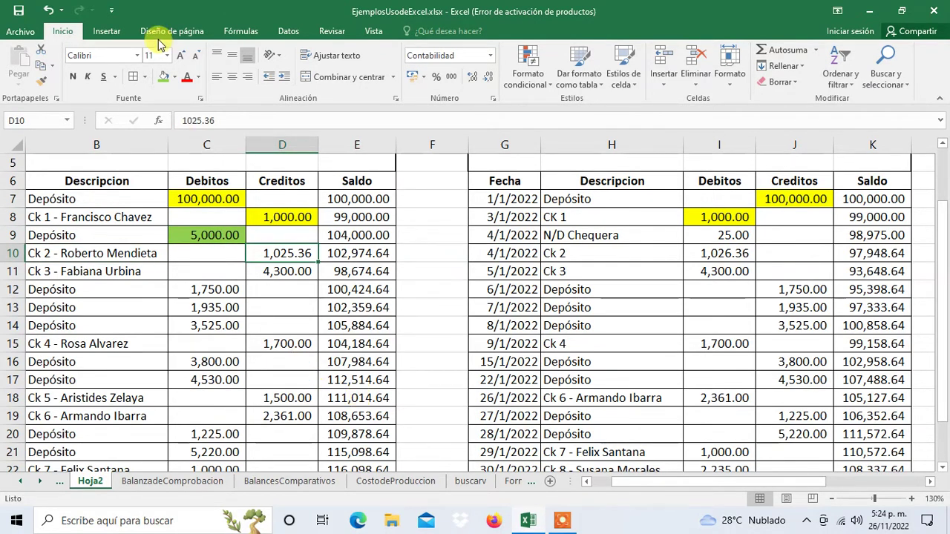
click(162, 78)
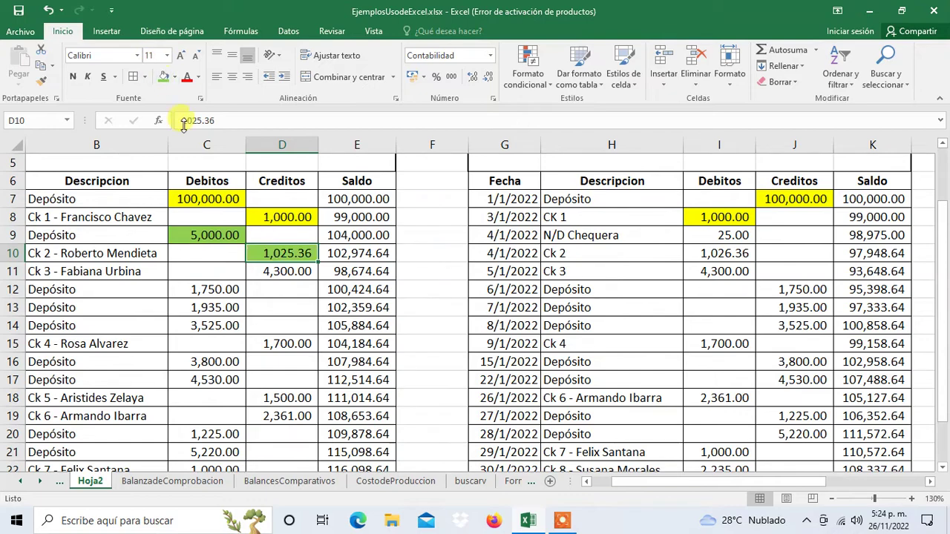
- Fill the 1,026.36 in I10 and the 25.00 charge in I9 green
click(724, 253)
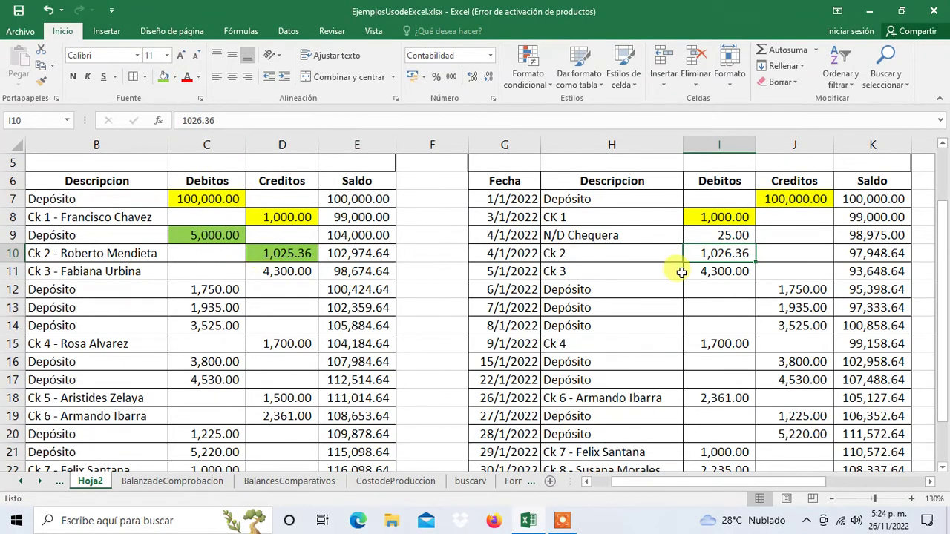
click(701, 253)
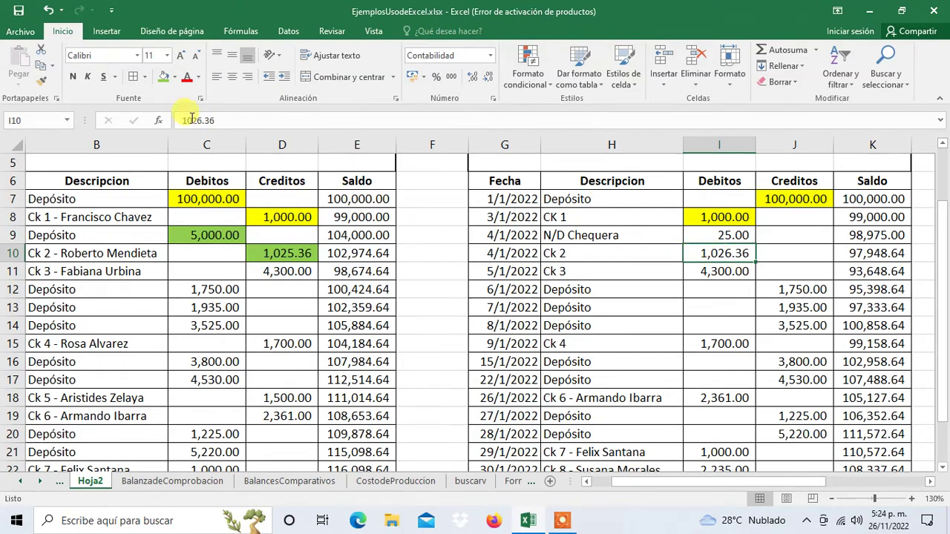
click(164, 80)
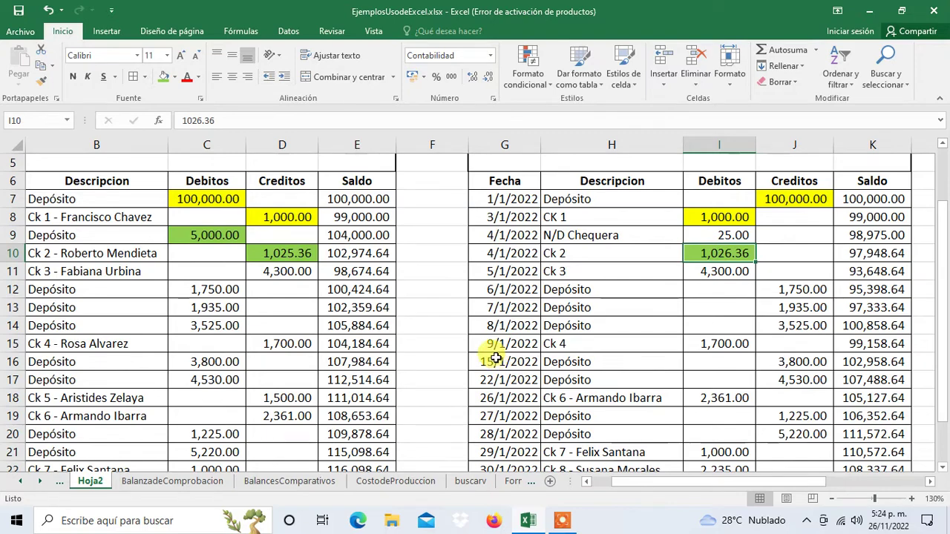
click(726, 236)
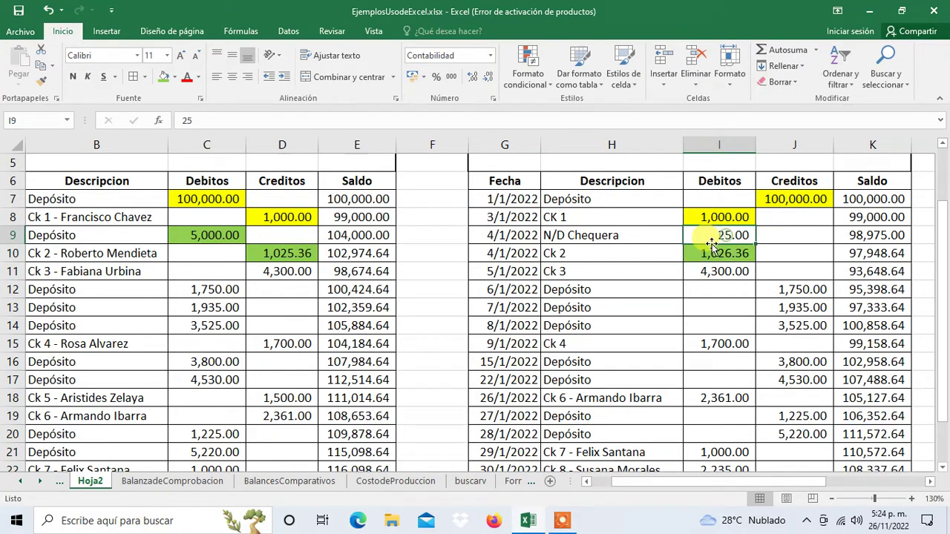
click(161, 77)
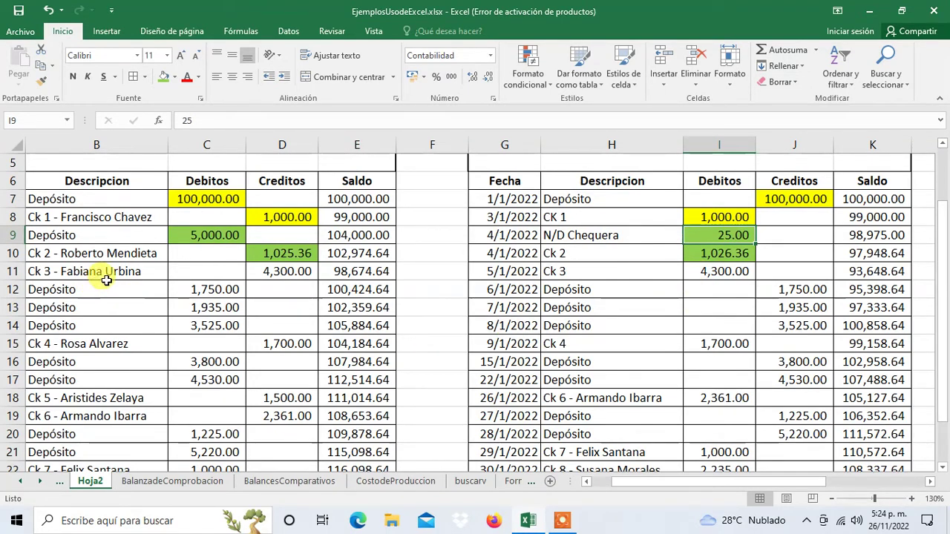
- Fill both 4,300.00 amounts in D11 and I11 yellow
click(271, 271)
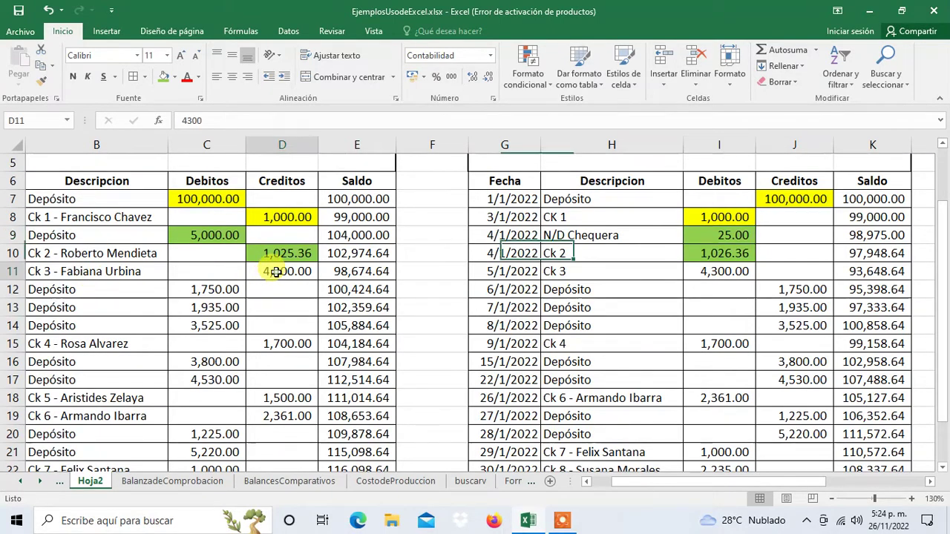
click(175, 78)
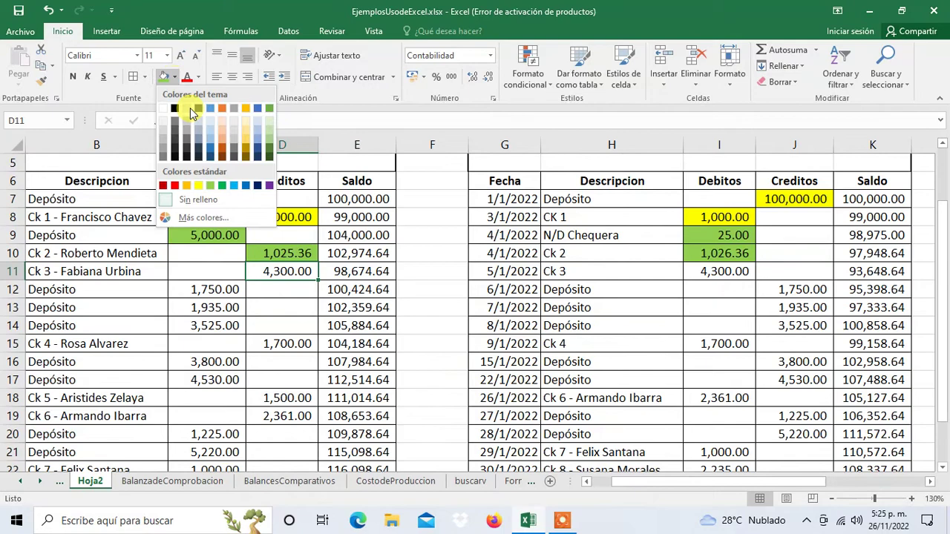
click(199, 185)
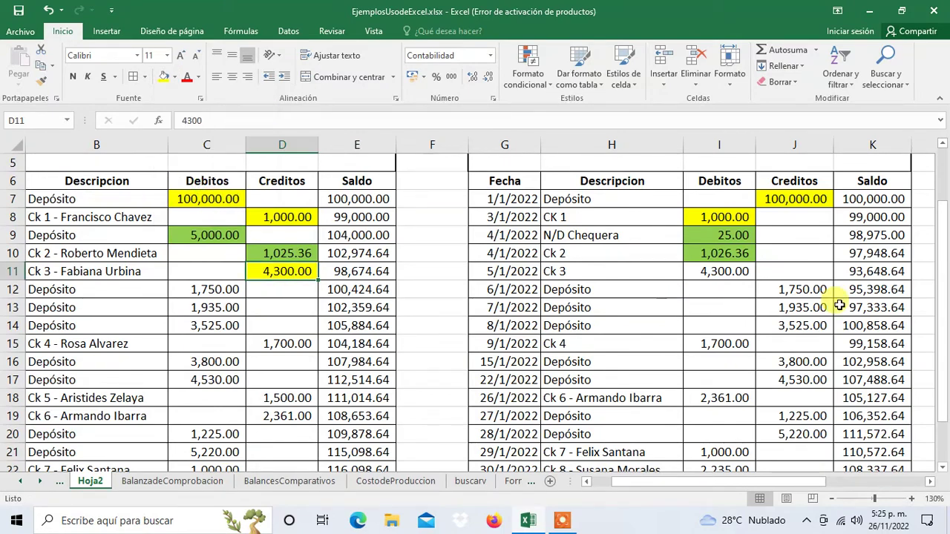
click(721, 272)
click(162, 77)
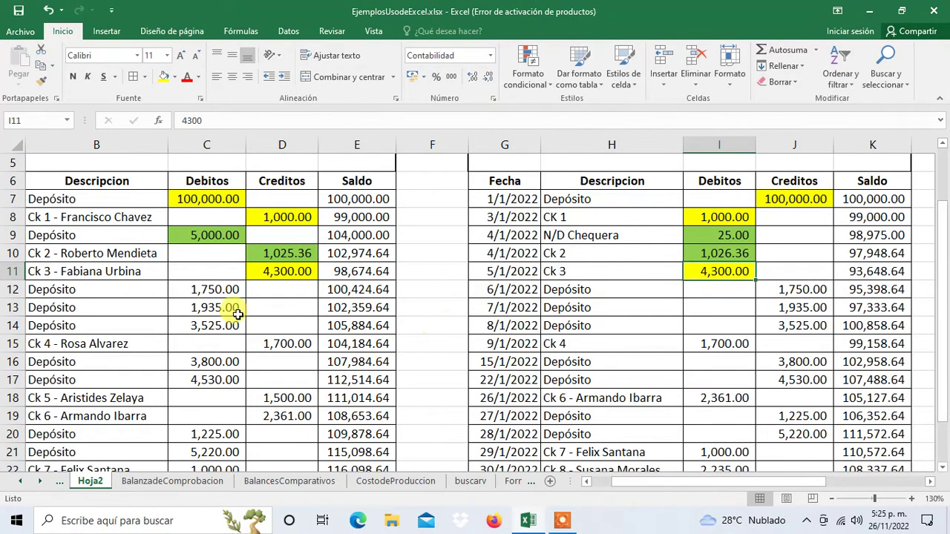
- Fill the matching 1,750.00, 1,935.00 and 3,525.00 deposits yellow in C12–C14 and J12–J14
click(218, 292)
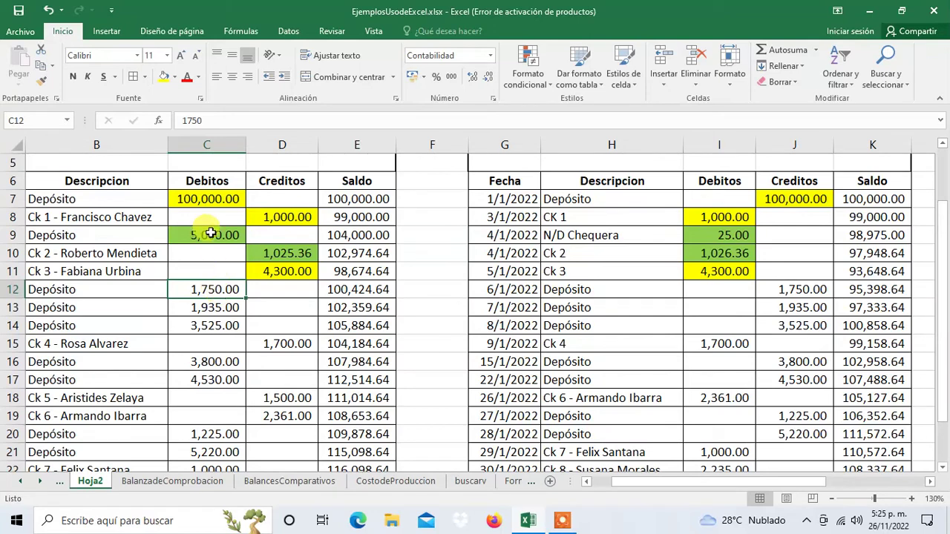
click(164, 77)
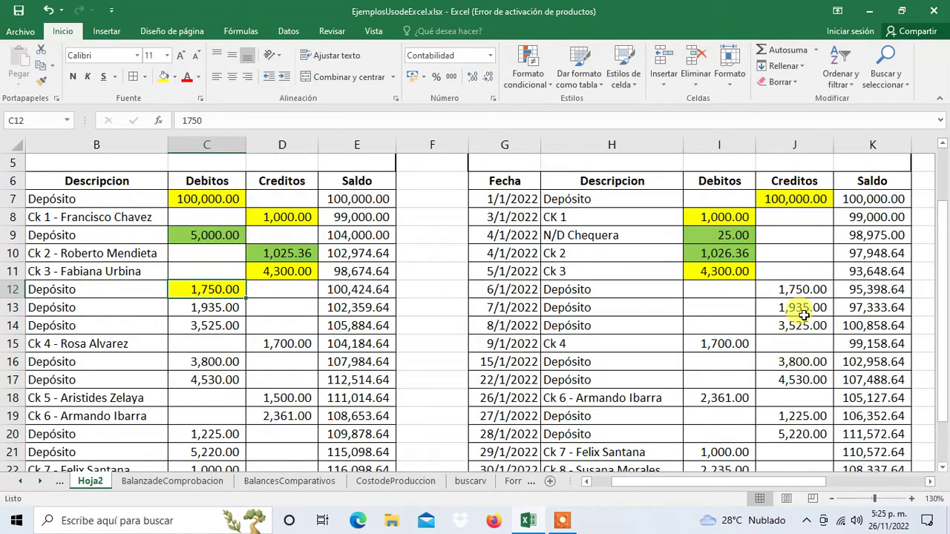
click(806, 289)
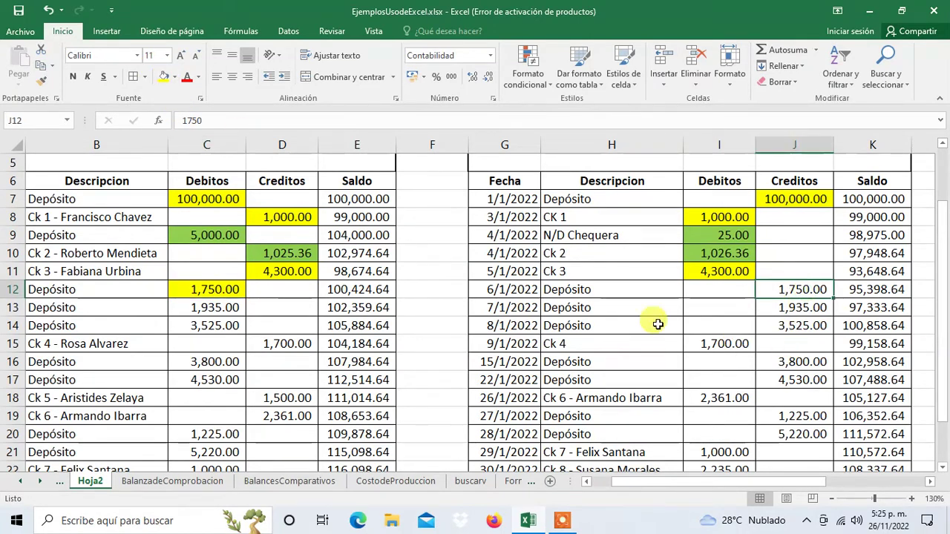
click(164, 79)
click(218, 311)
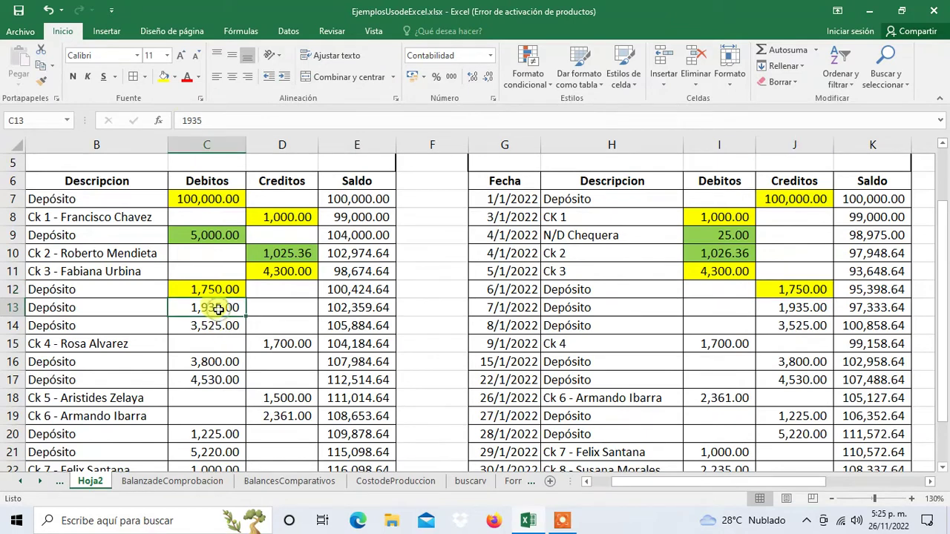
click(164, 78)
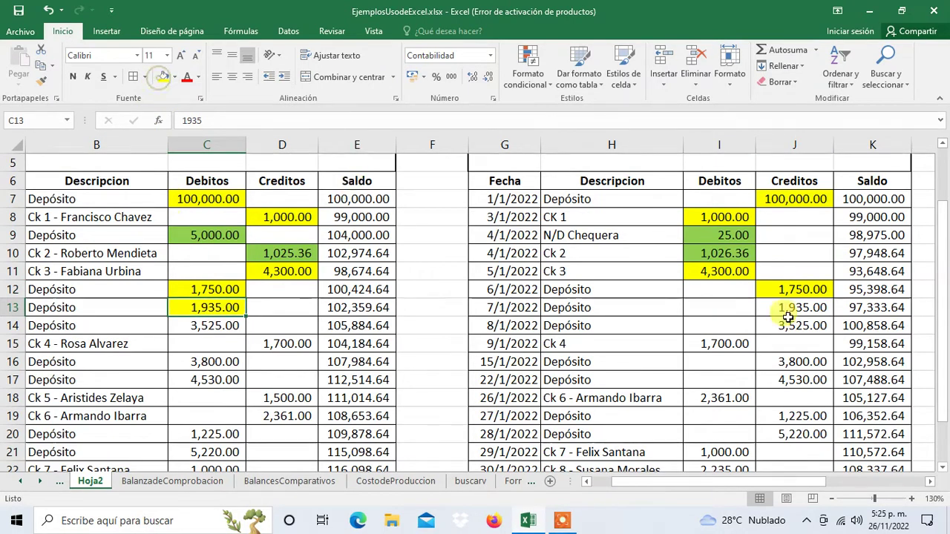
click(789, 310)
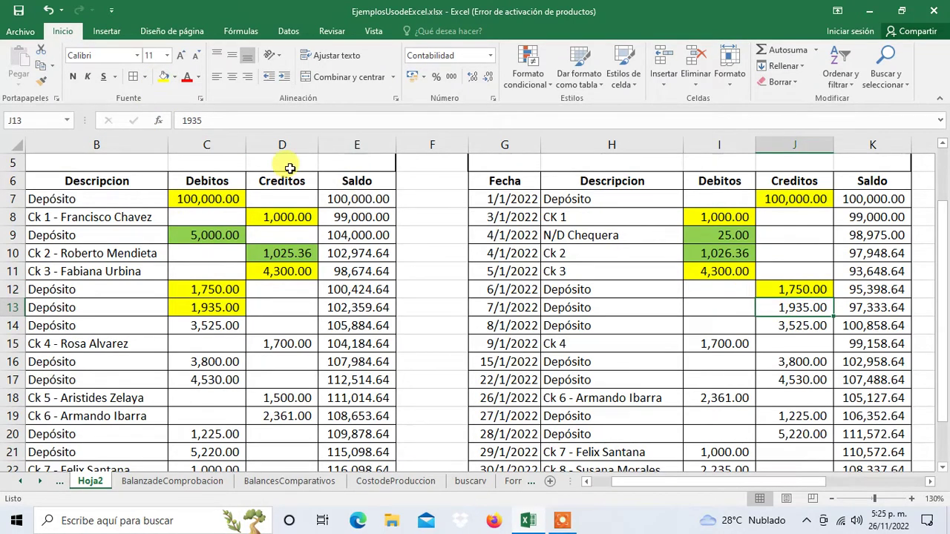
click(164, 78)
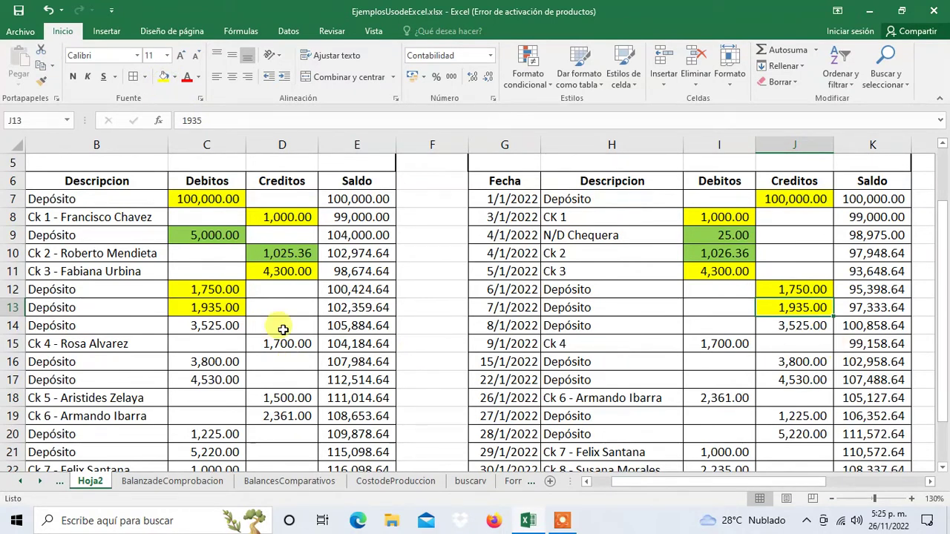
click(215, 322)
click(164, 77)
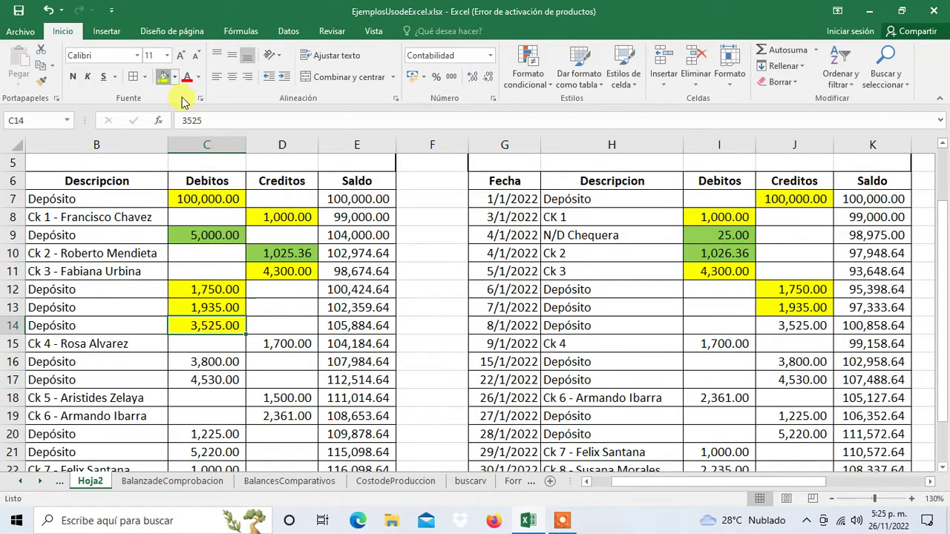
click(816, 325)
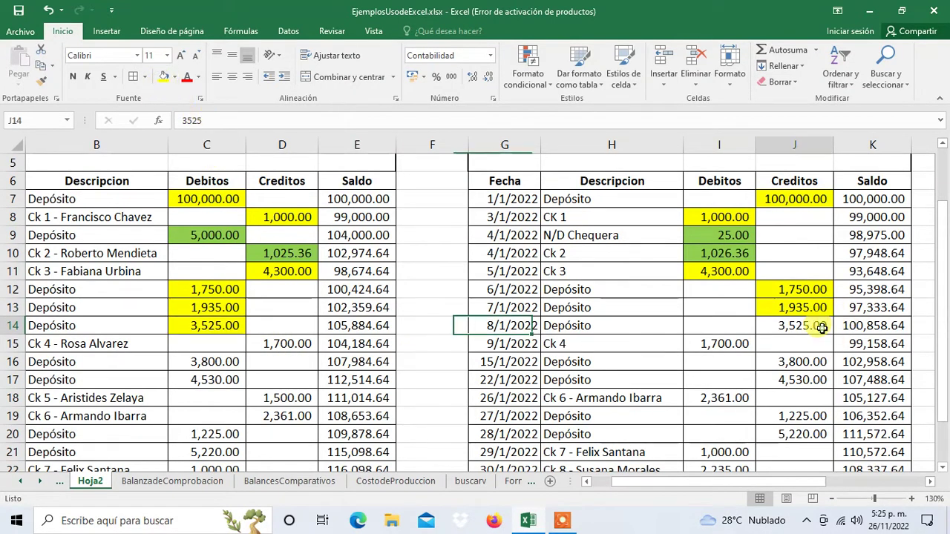
click(165, 78)
- Fill Ck 4's 1,700.00 yellow in D15 and its statement match in I15
scroll(549, 333, down, 1)
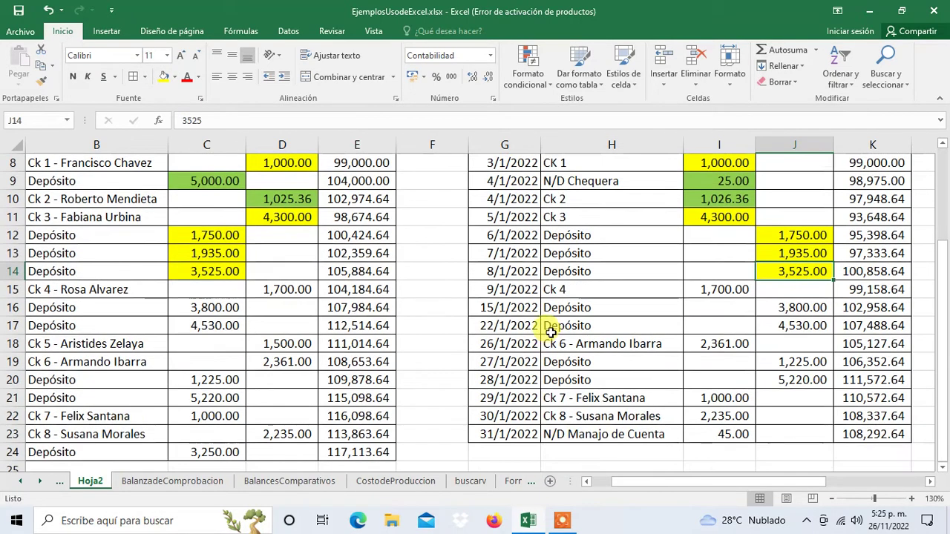
click(297, 289)
click(164, 78)
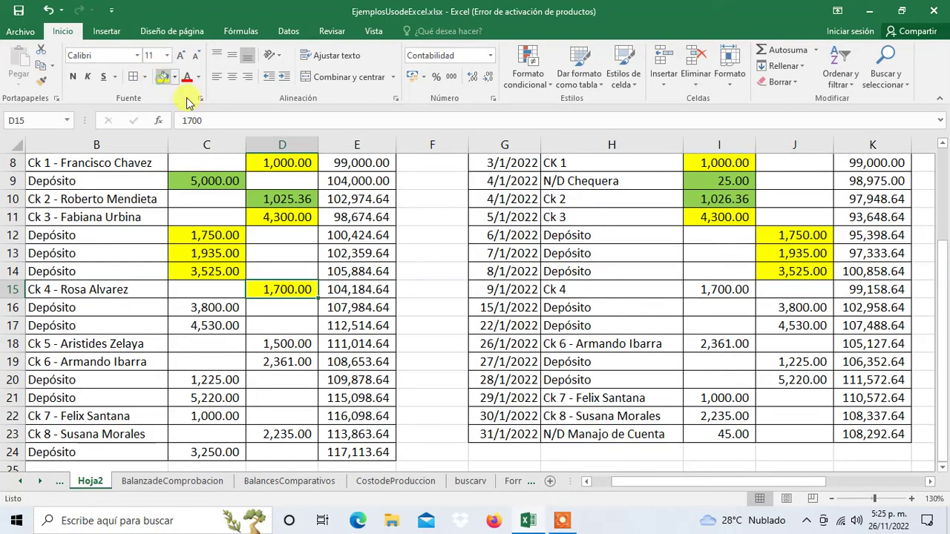
click(735, 295)
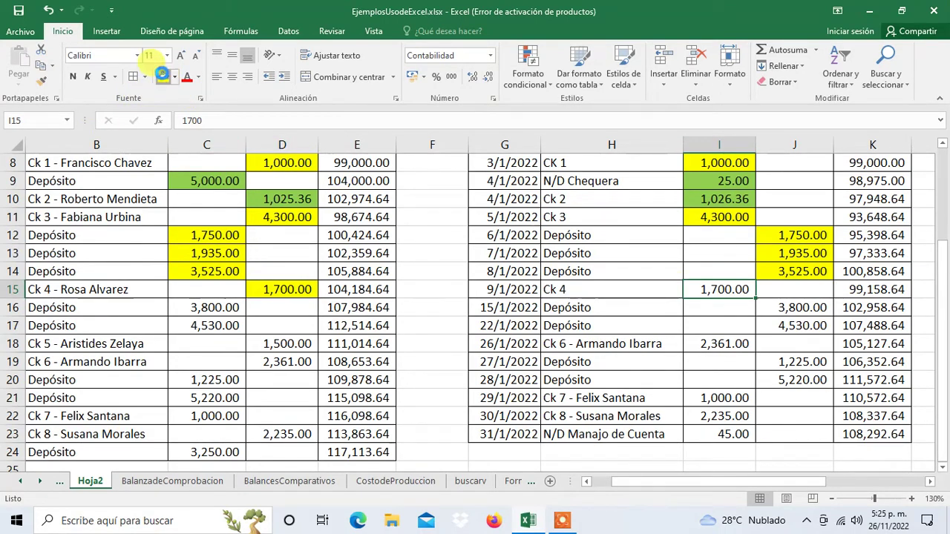
click(164, 78)
- Fill the 3,800.00 and 4,530.00 deposits yellow in C16/J16 and C17/J17
scroll(548, 354, down, 1)
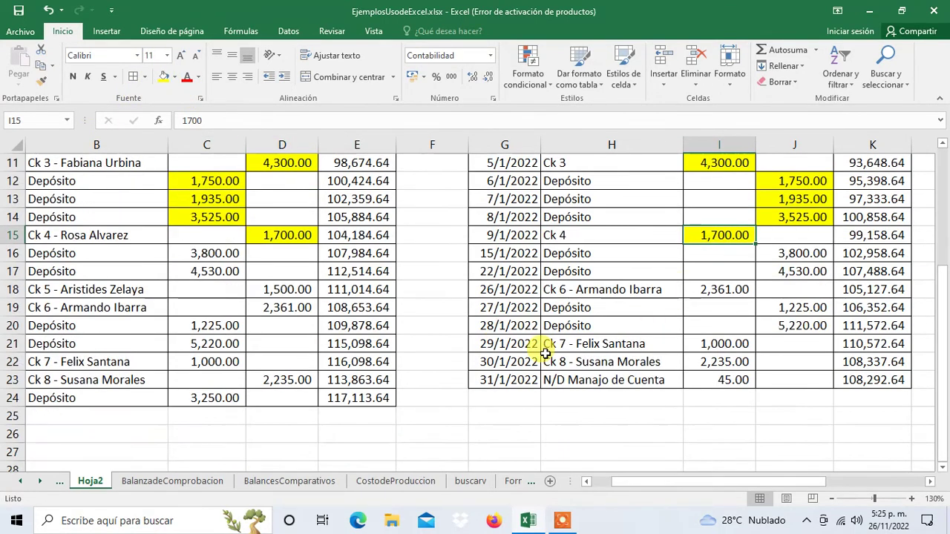
click(217, 252)
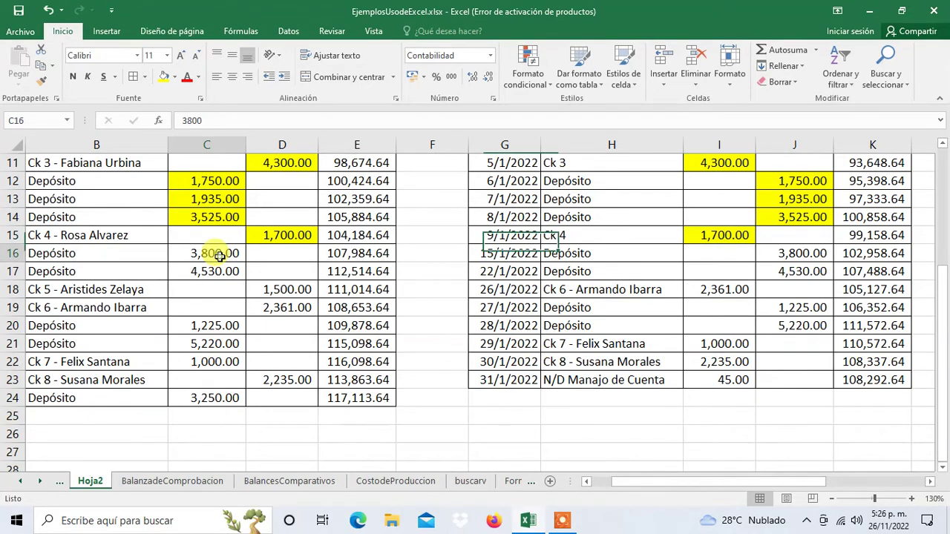
click(165, 77)
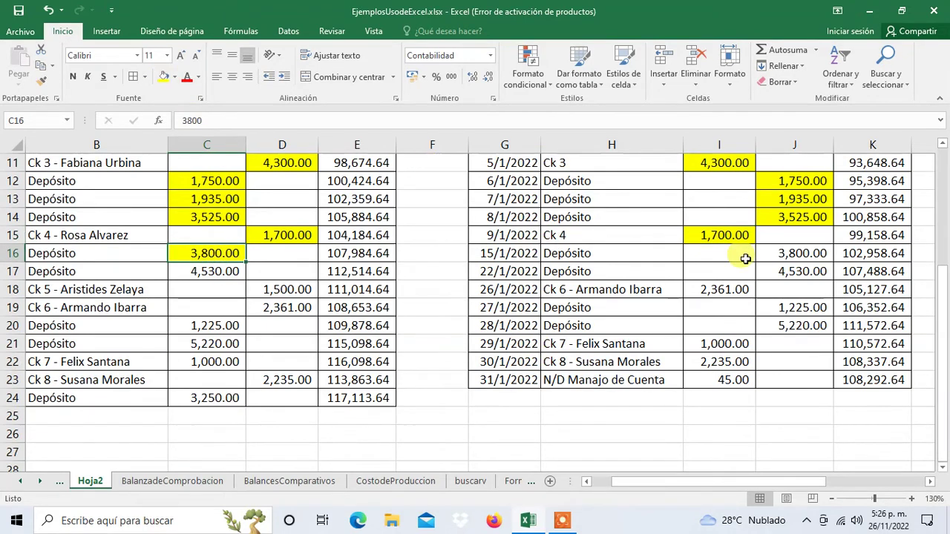
click(772, 256)
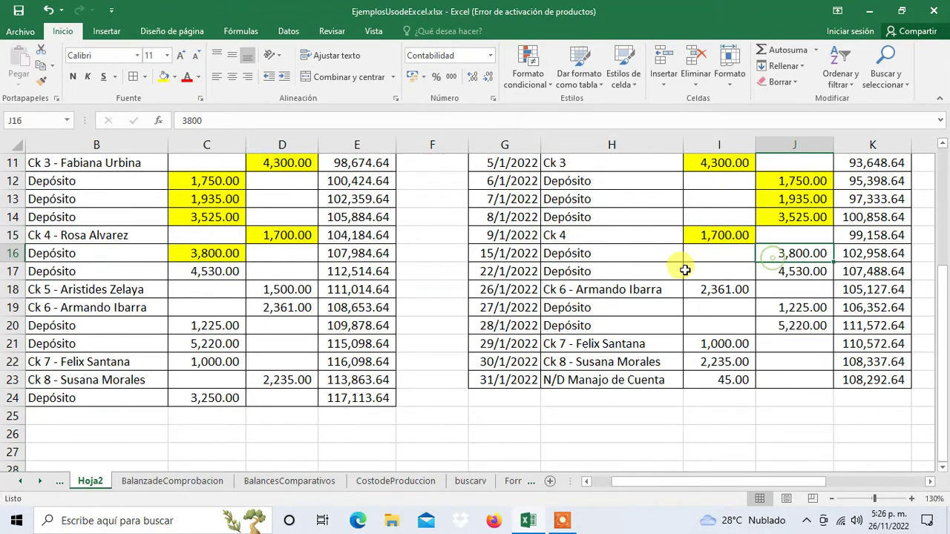
click(164, 79)
click(212, 272)
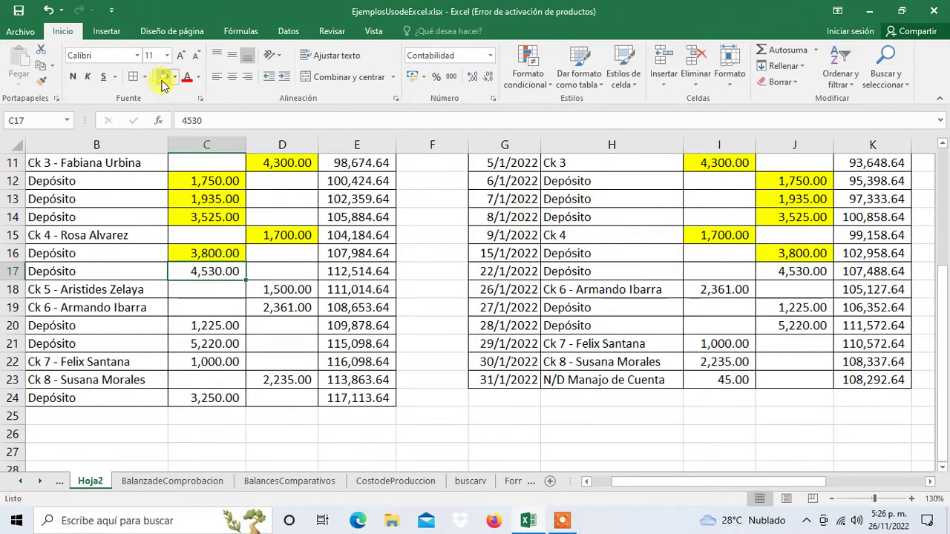
click(163, 78)
click(788, 274)
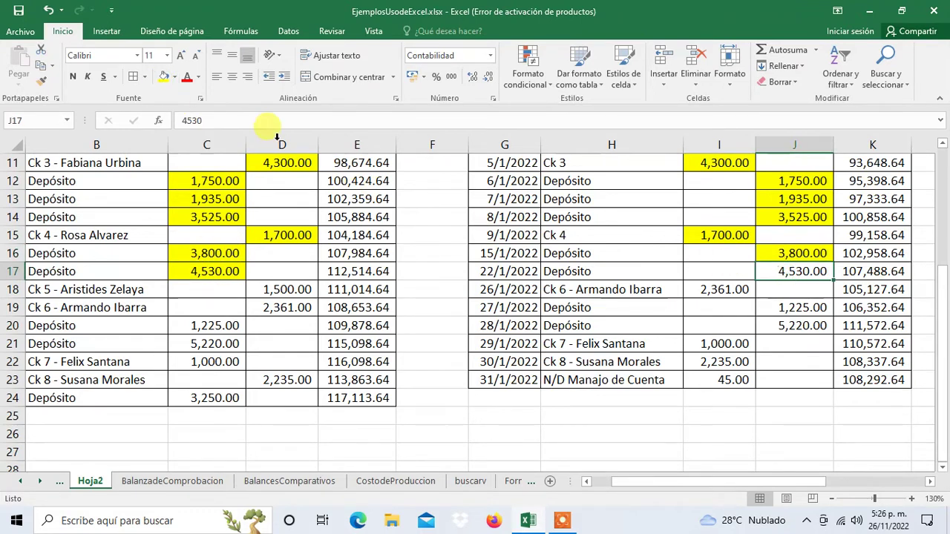
click(163, 79)
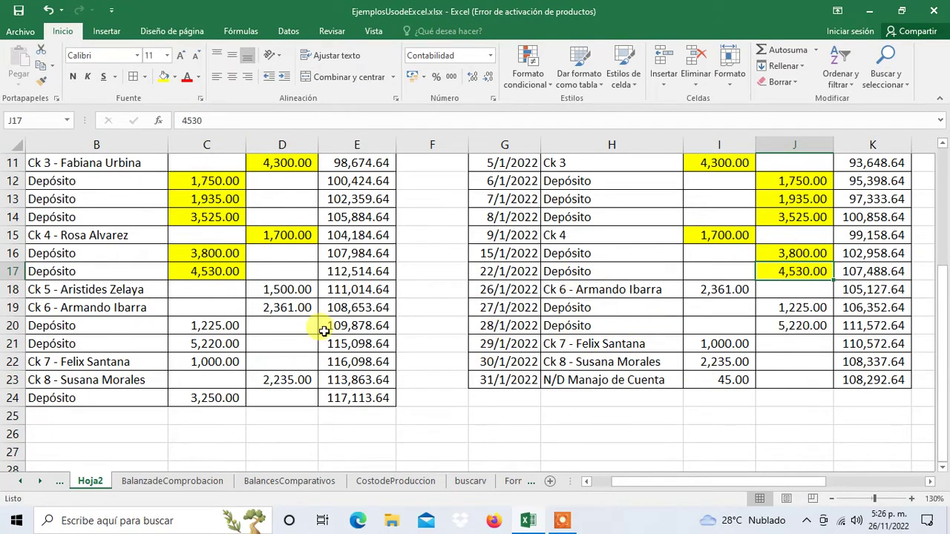
- Fill Ck 5's 1,500.00 in D18 light green and the statement's 2,361.00 in I18 yellow
click(300, 291)
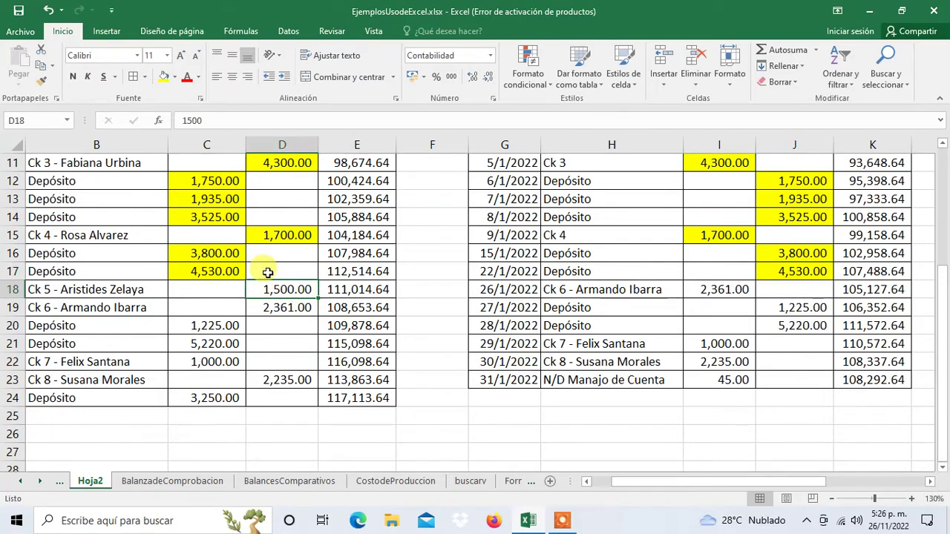
click(175, 76)
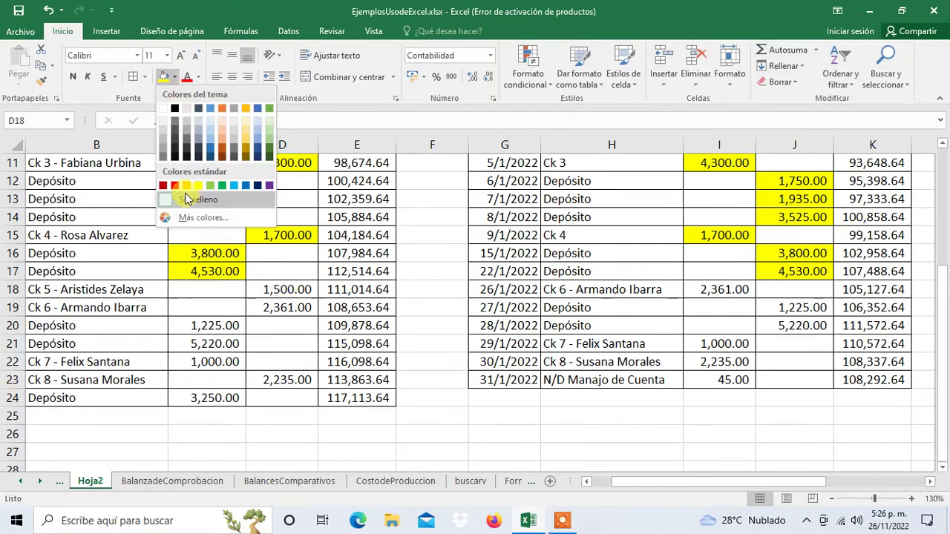
click(209, 186)
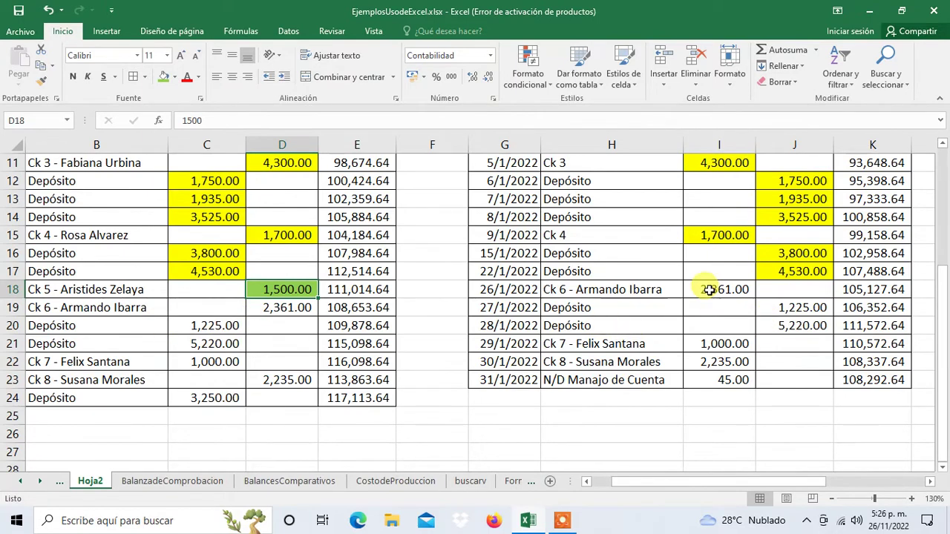
click(293, 306)
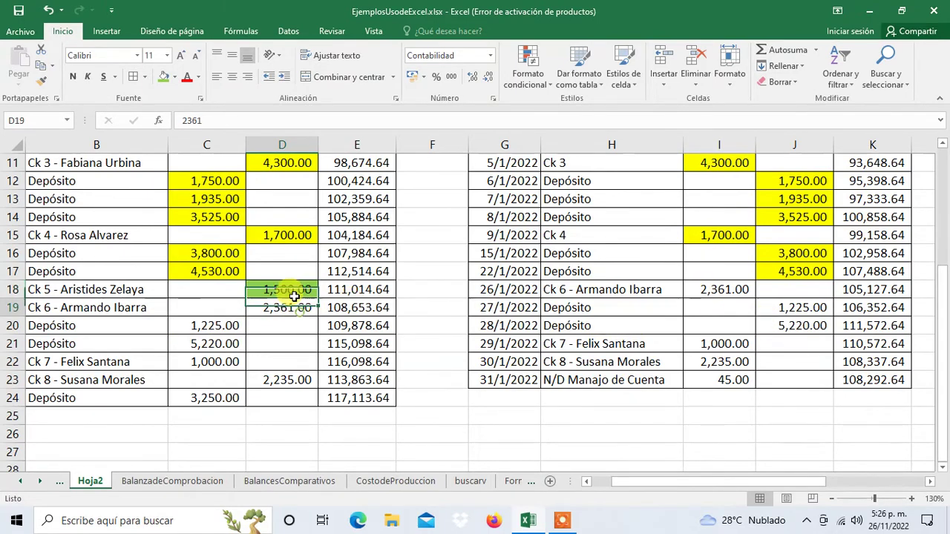
click(175, 78)
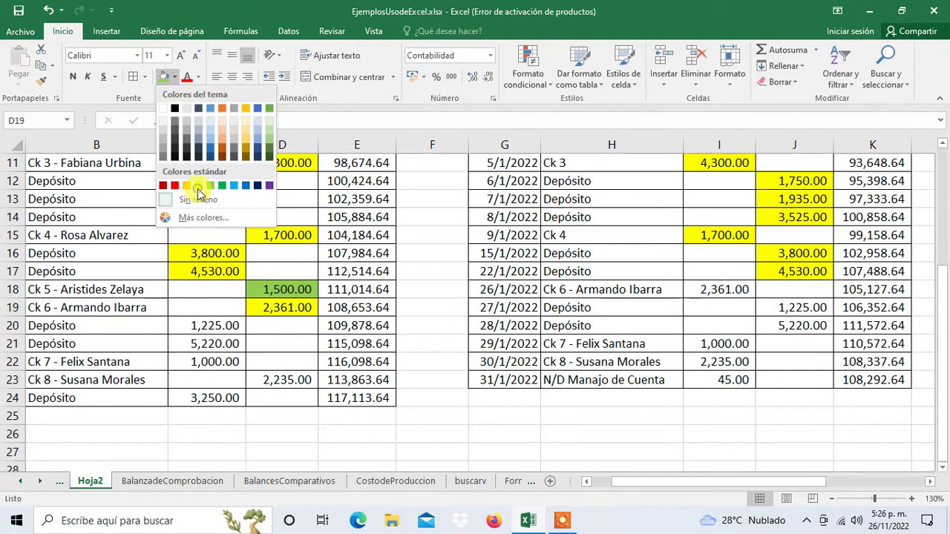
click(708, 289)
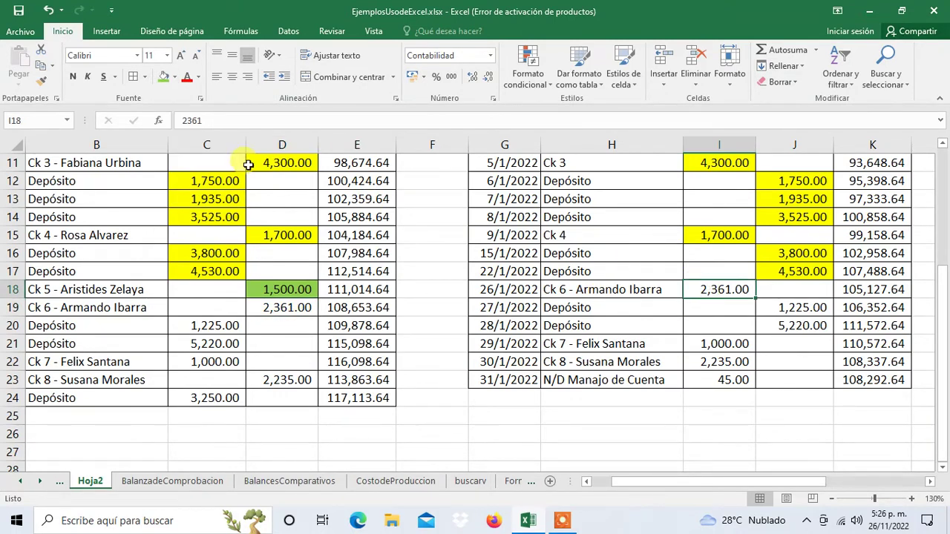
click(175, 79)
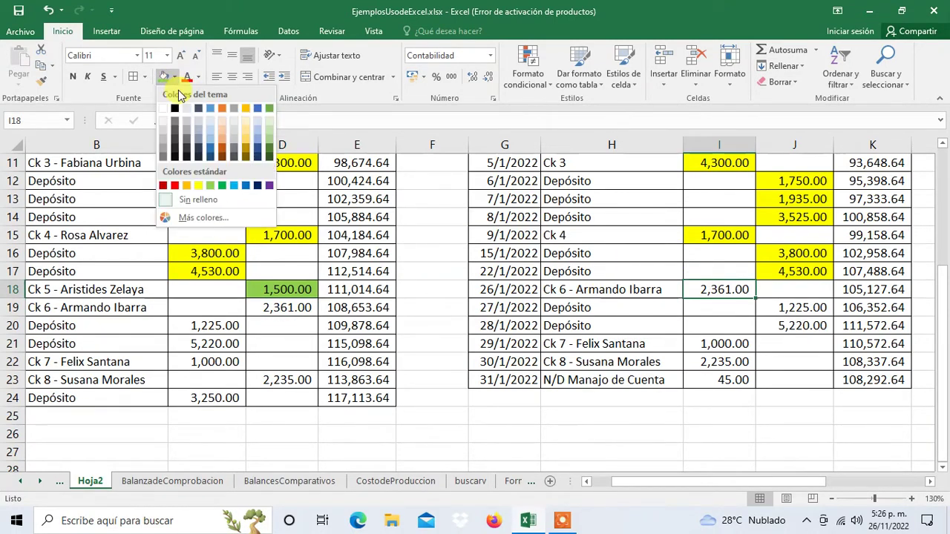
click(198, 184)
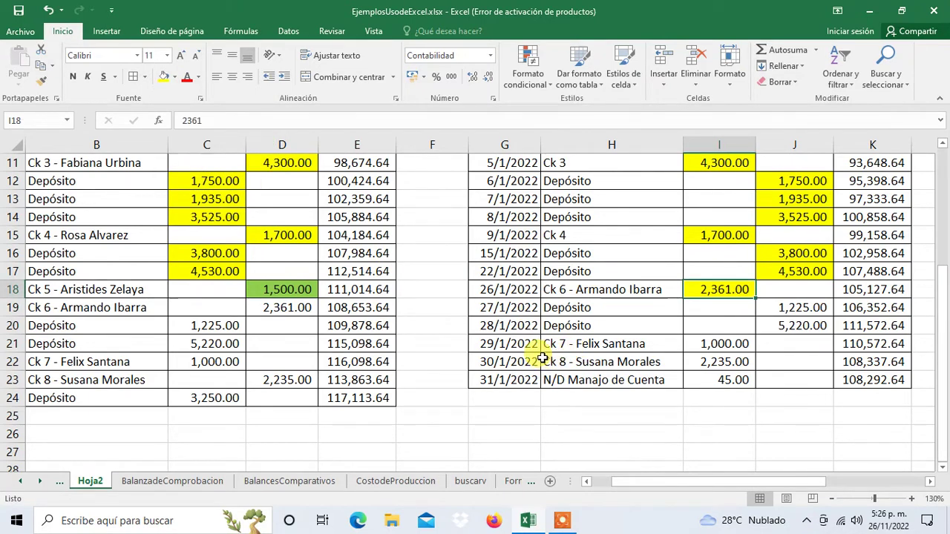
- Fill the 1,225.00 and 5,220.00 deposits yellow in C20/J19 and C21/J20
click(229, 326)
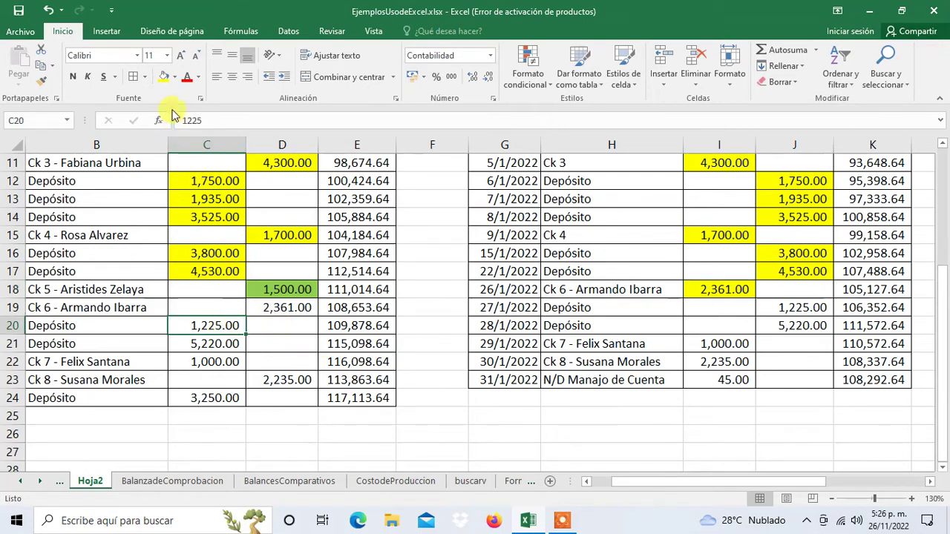
click(163, 78)
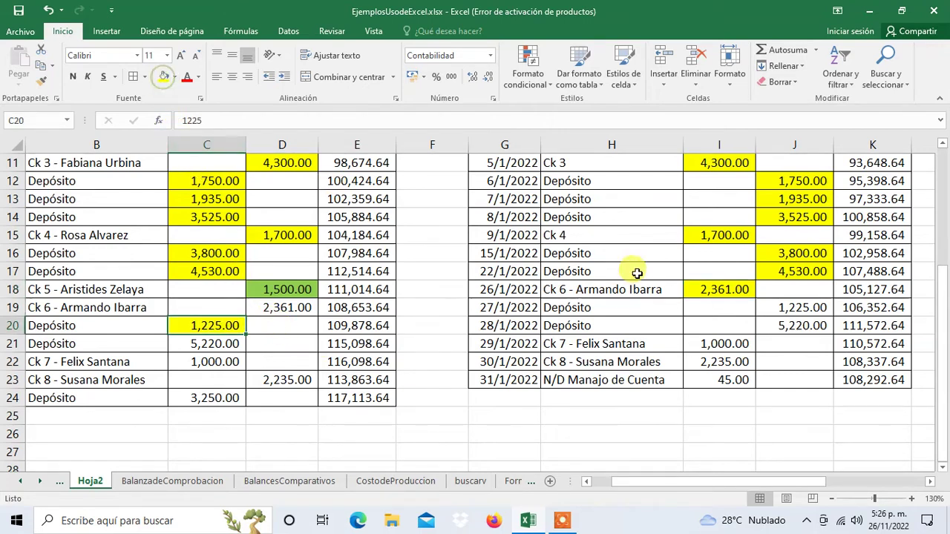
click(789, 311)
click(164, 78)
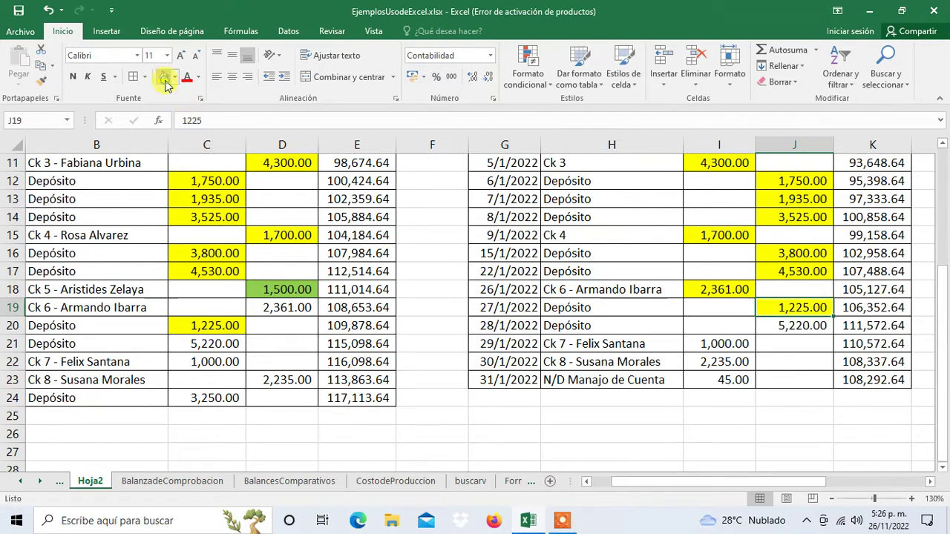
click(227, 345)
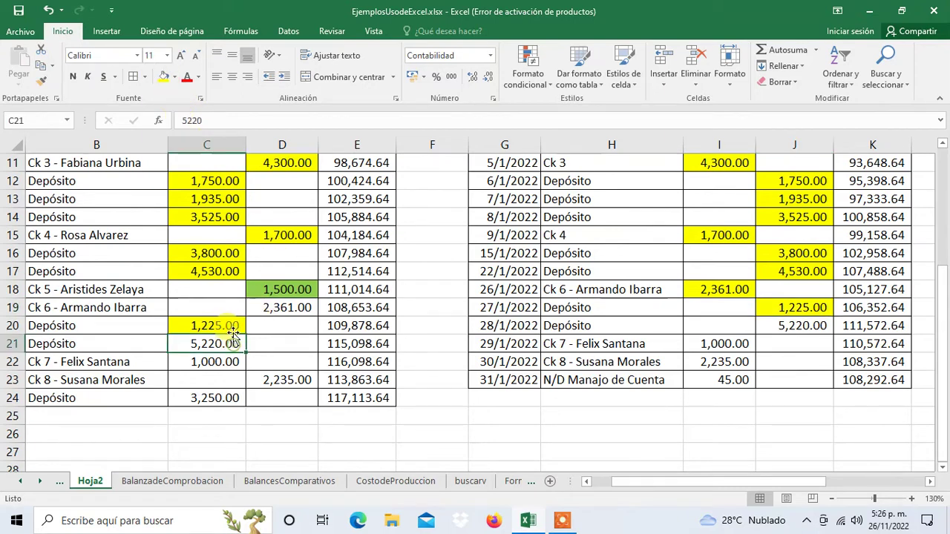
click(163, 77)
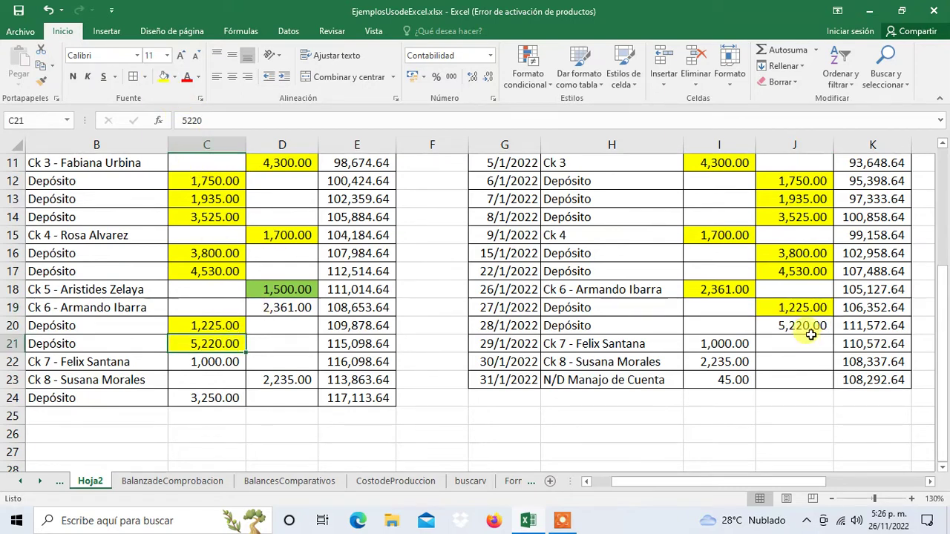
click(804, 330)
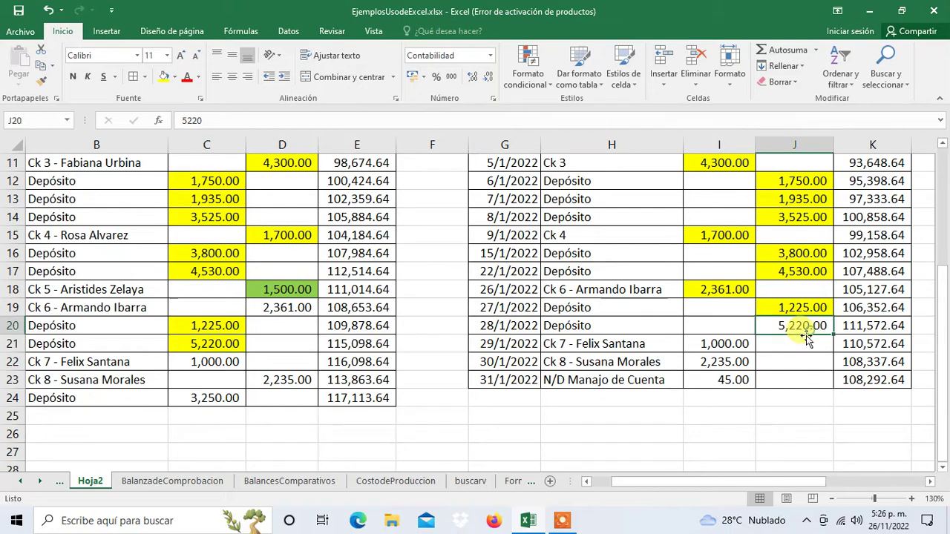
click(164, 77)
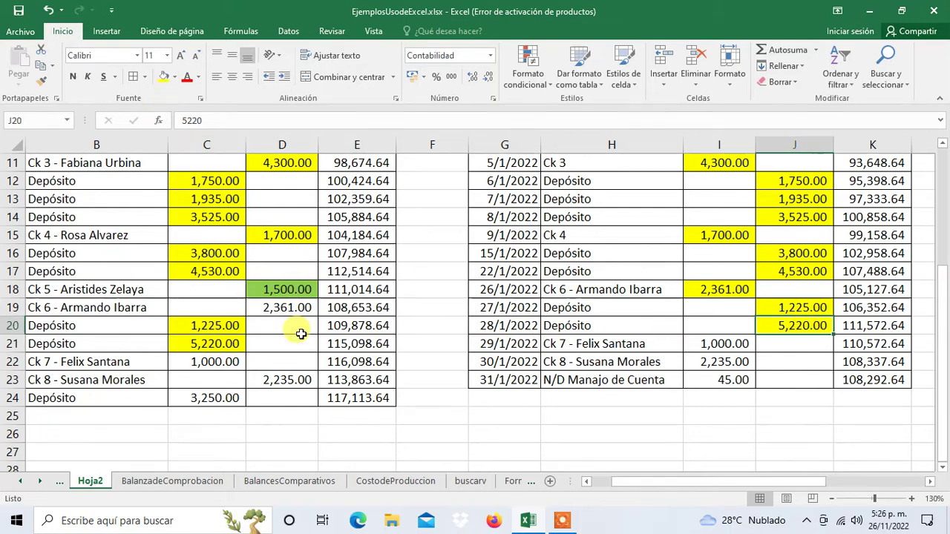
click(230, 364)
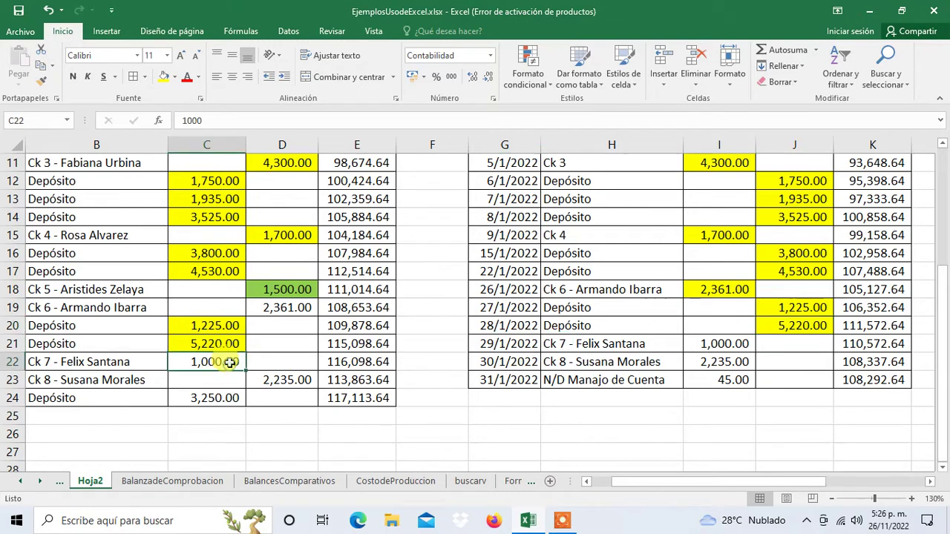
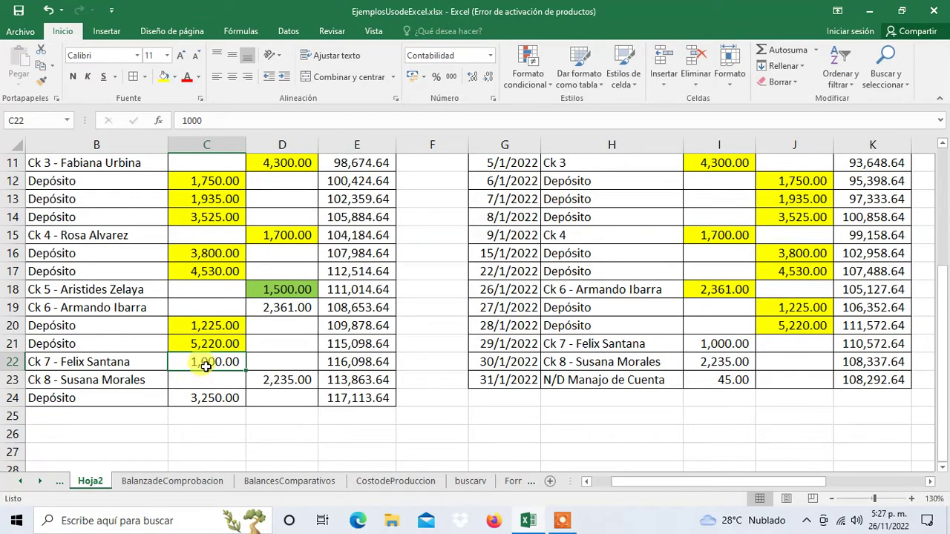
- Shade both Ck 7 1,000.00 amounts, book and bank, light green
click(277, 357)
click(204, 361)
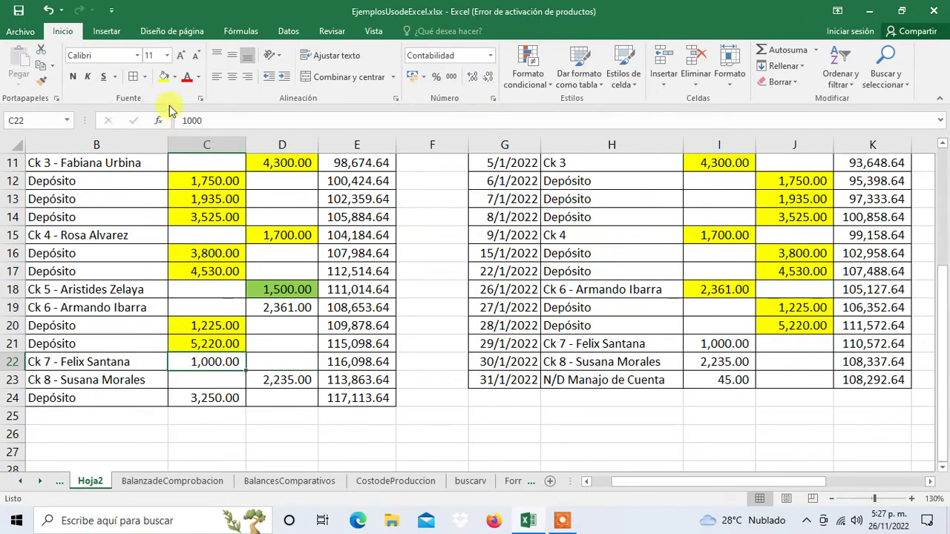
click(176, 77)
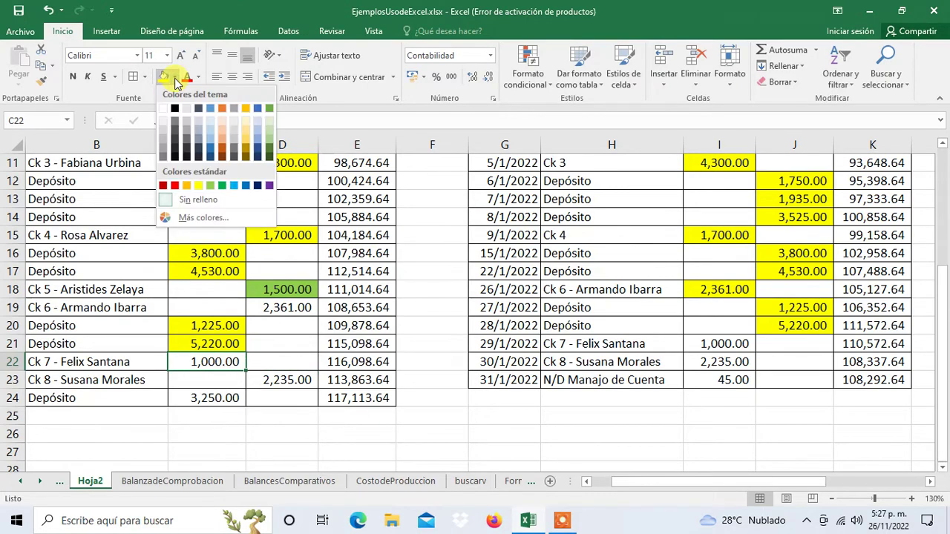
click(211, 185)
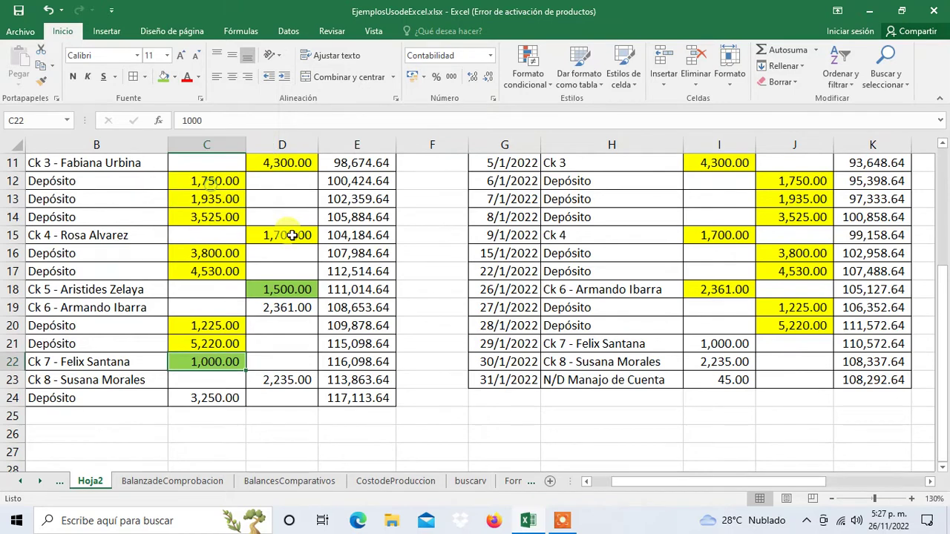
click(724, 345)
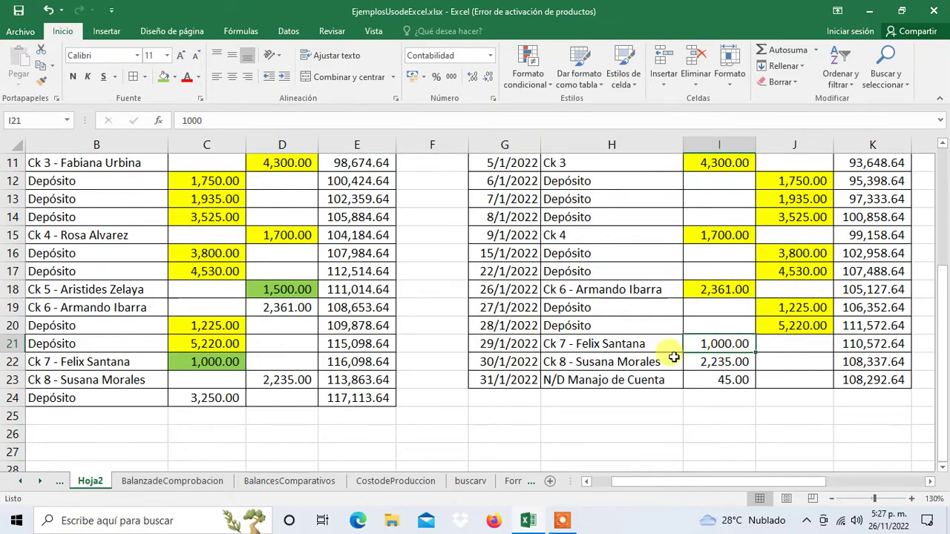
click(163, 78)
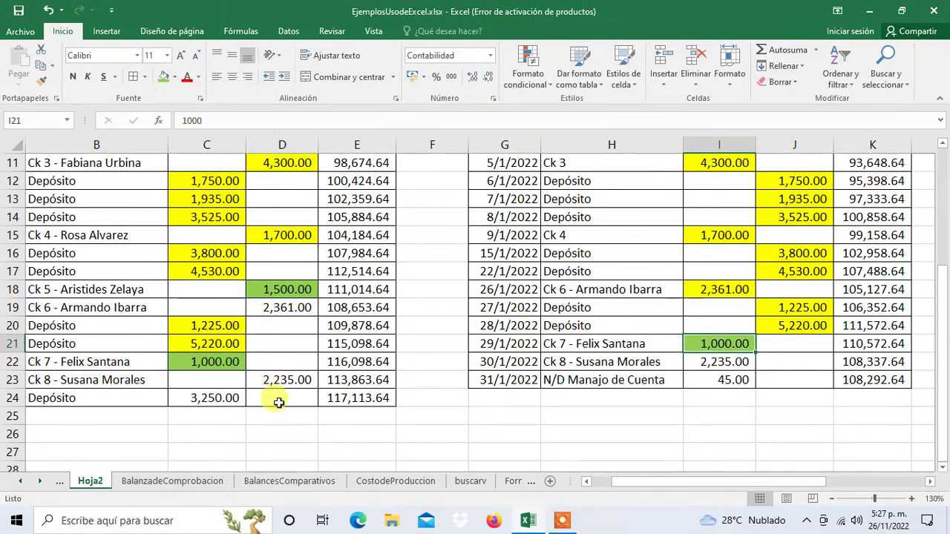
- Shade both Ck 8 2,235.00 amounts yellow, replacing the green first applied
click(302, 381)
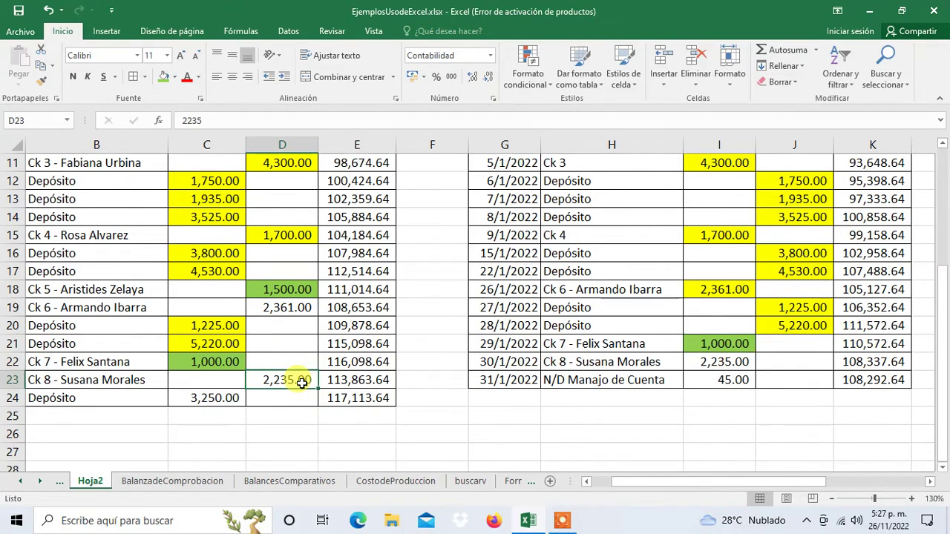
click(164, 81)
click(726, 364)
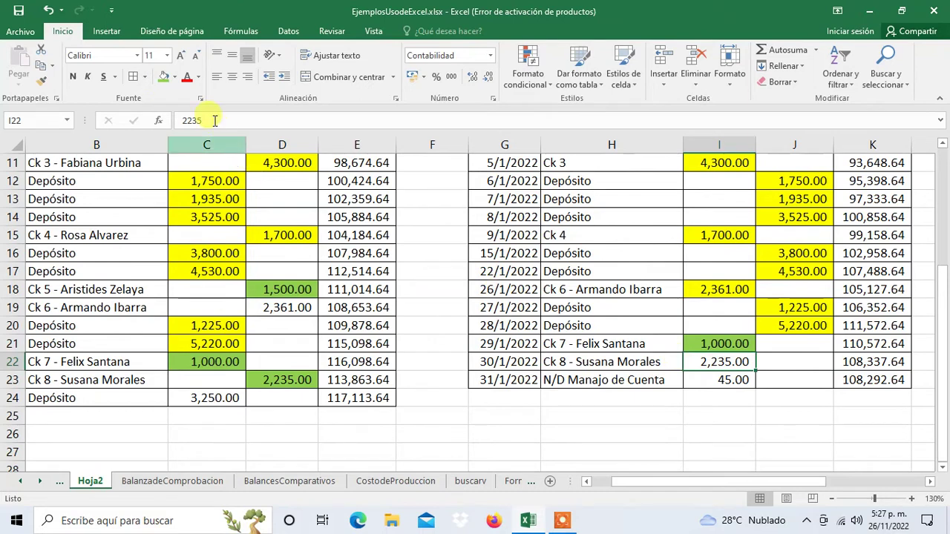
click(163, 78)
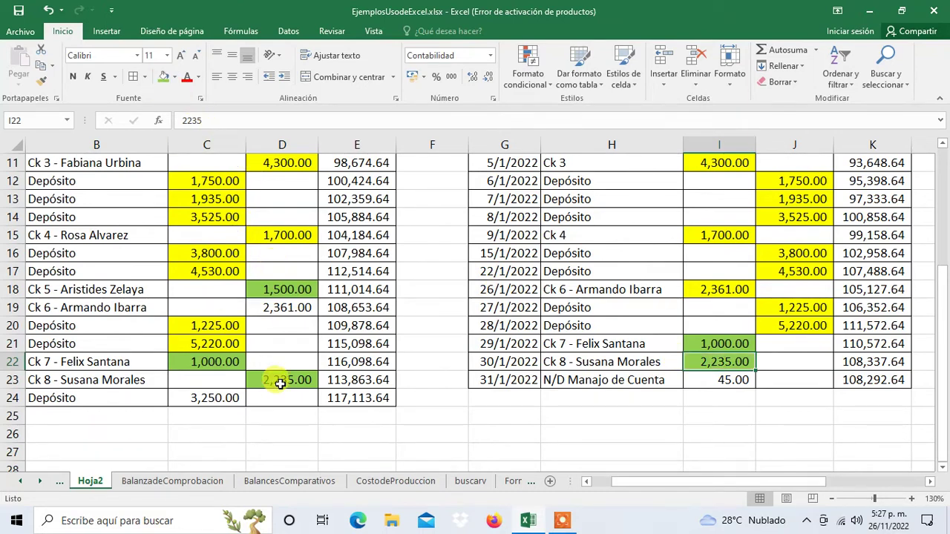
click(282, 382)
click(173, 78)
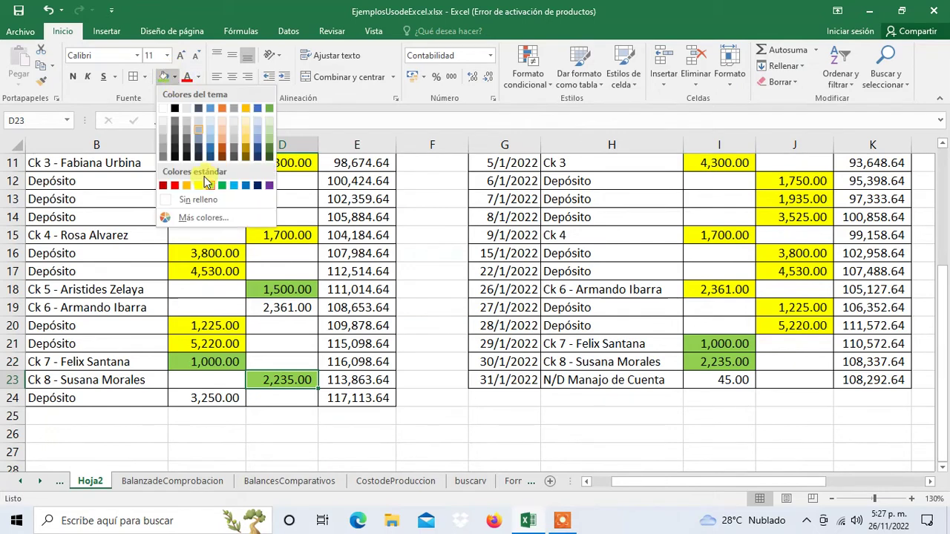
click(199, 185)
click(722, 365)
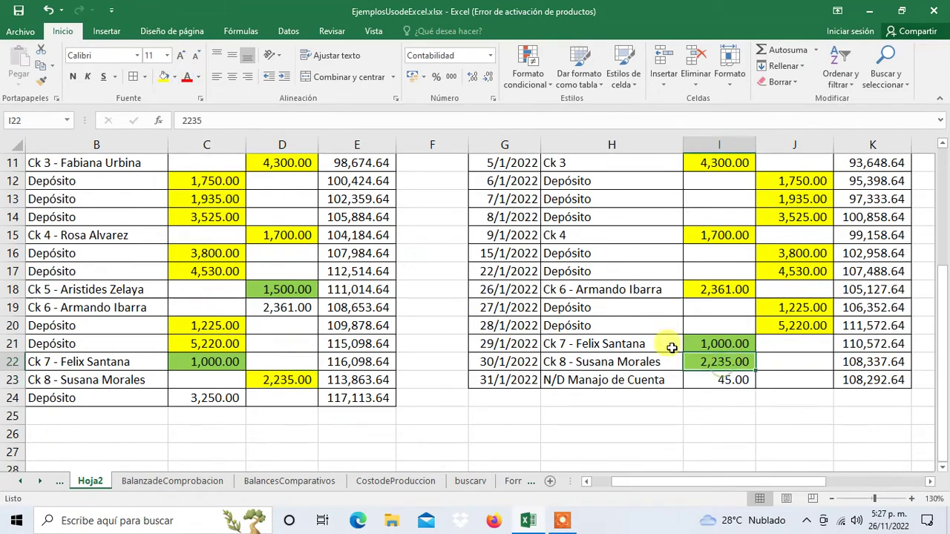
click(166, 77)
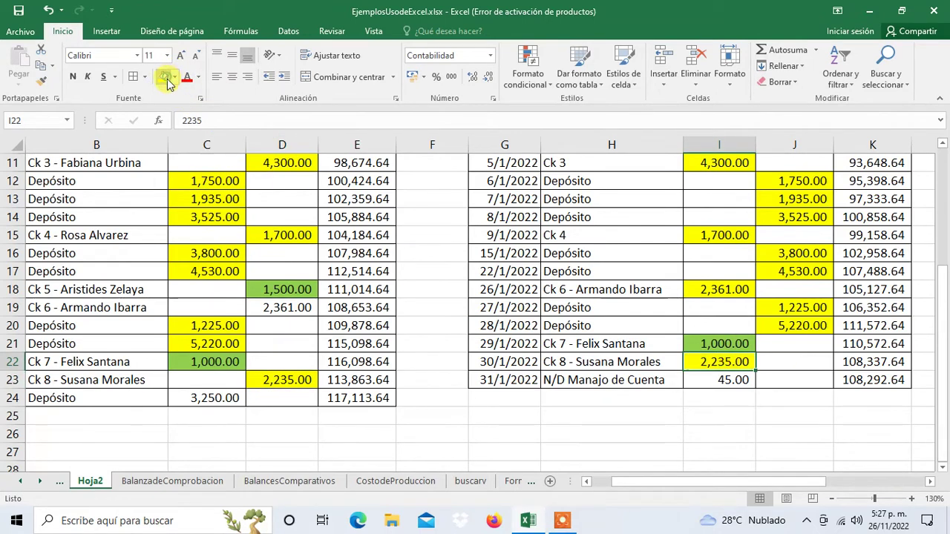
- Shade the 3,250.00 book deposit and the 45.00 bank charge light green
click(221, 400)
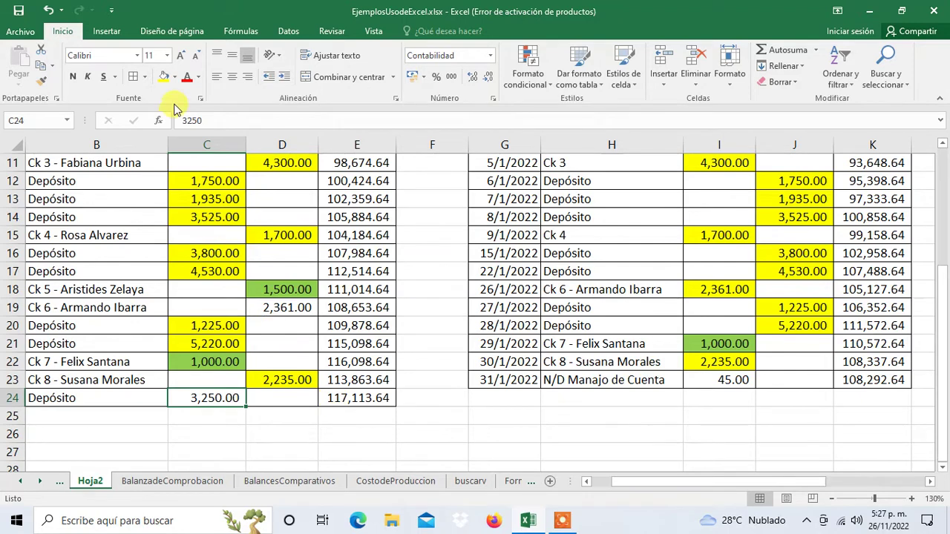
click(175, 76)
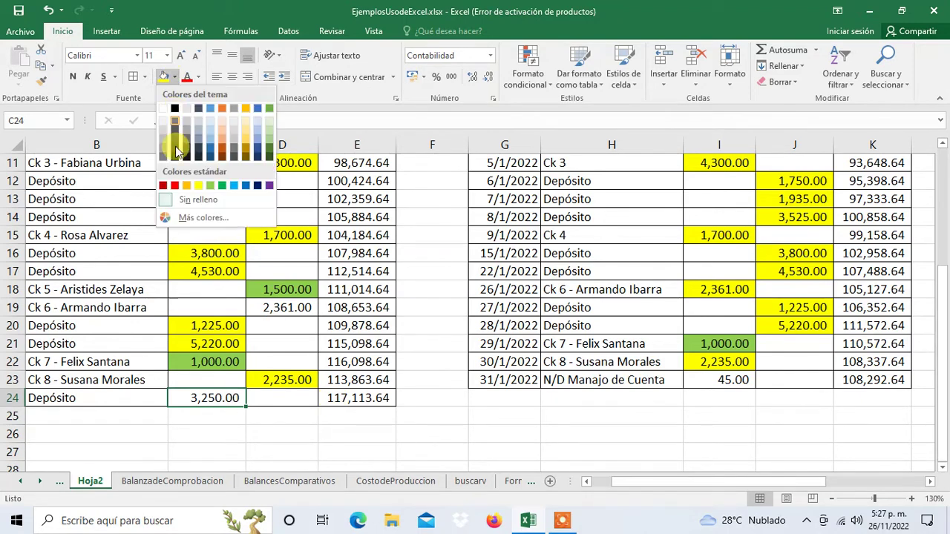
click(209, 185)
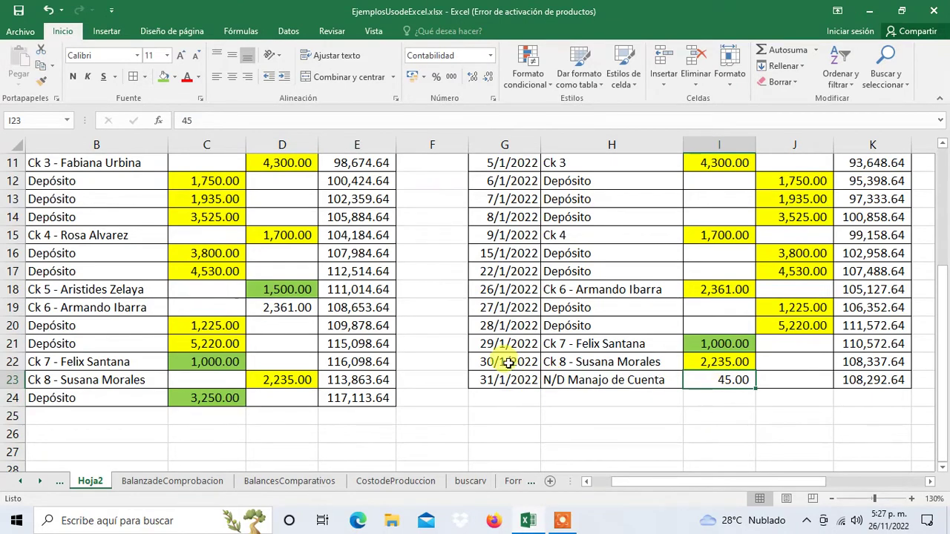
click(163, 79)
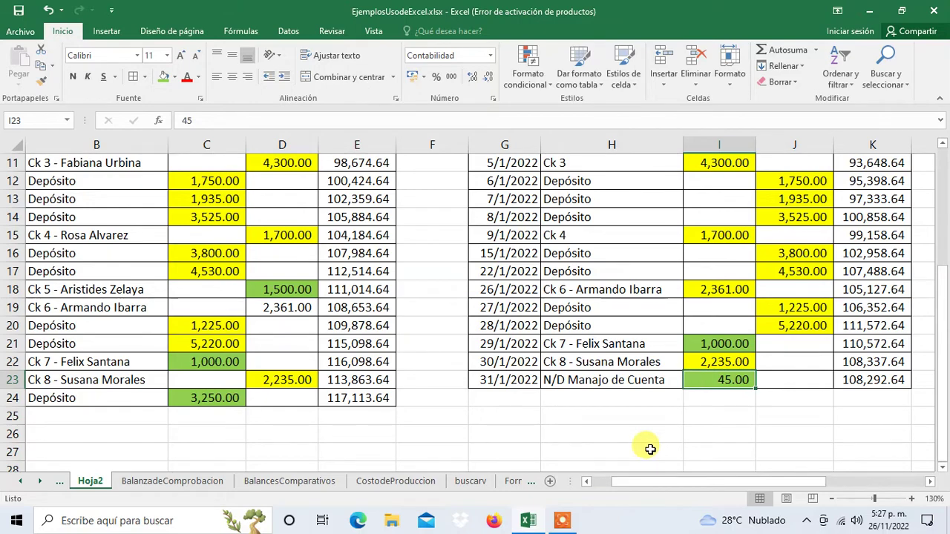
- Scroll and pan right to show the 117,113.64 book-balance summary beside the statement
scroll(649, 443, up, 3)
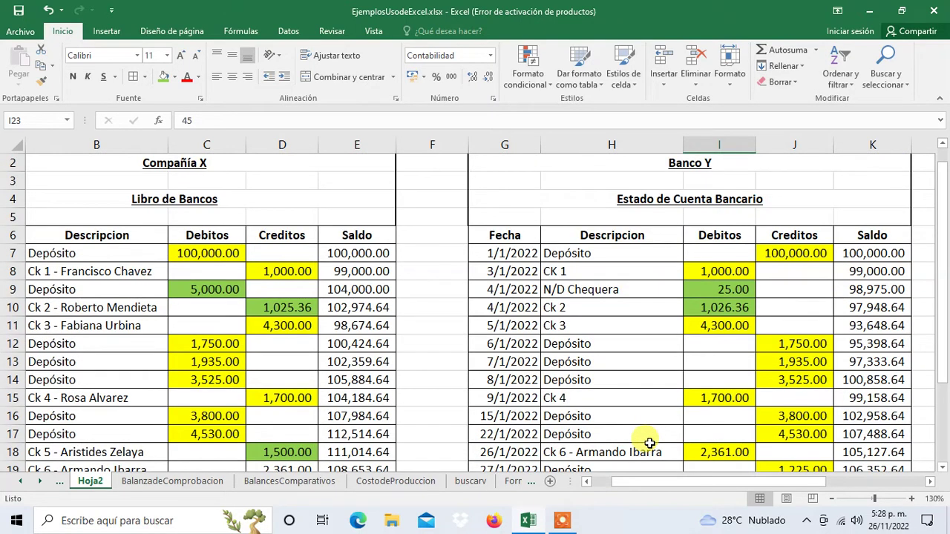
scroll(649, 443, down, 1)
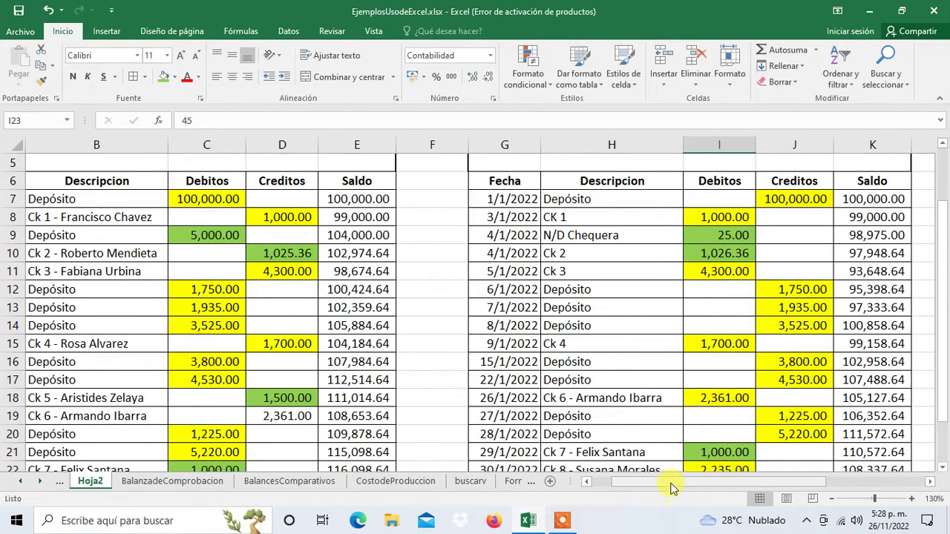
mouse_move(711, 484)
mouse_down()
mouse_move(738, 476)
mouse_move(653, 479)
mouse_up()
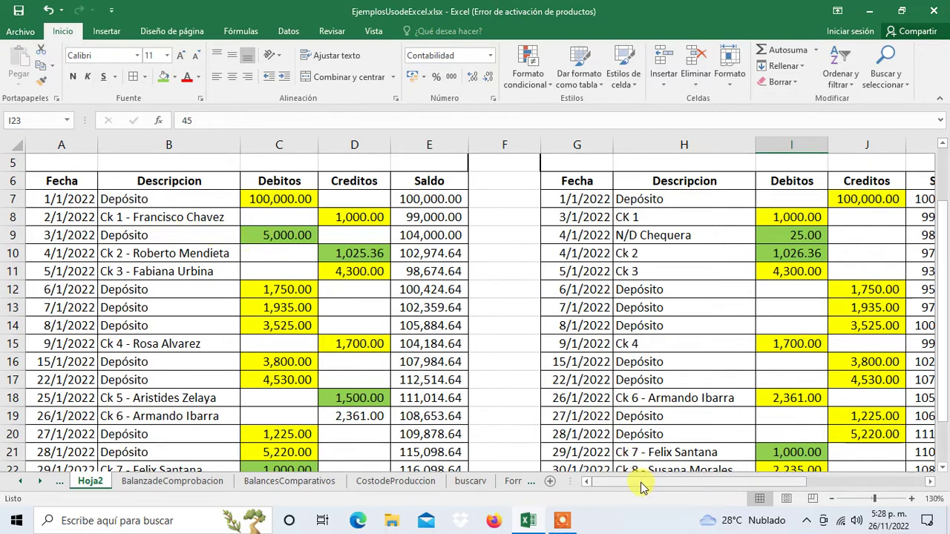
drag(643, 487, 759, 487)
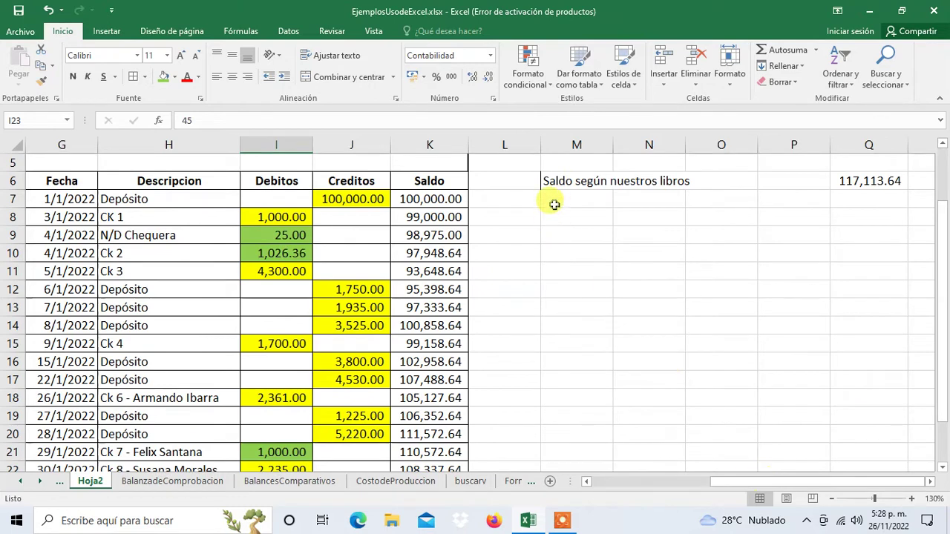
- Enter 'Menos deposito no registrado por el banco' below the book-balance line
click(554, 205)
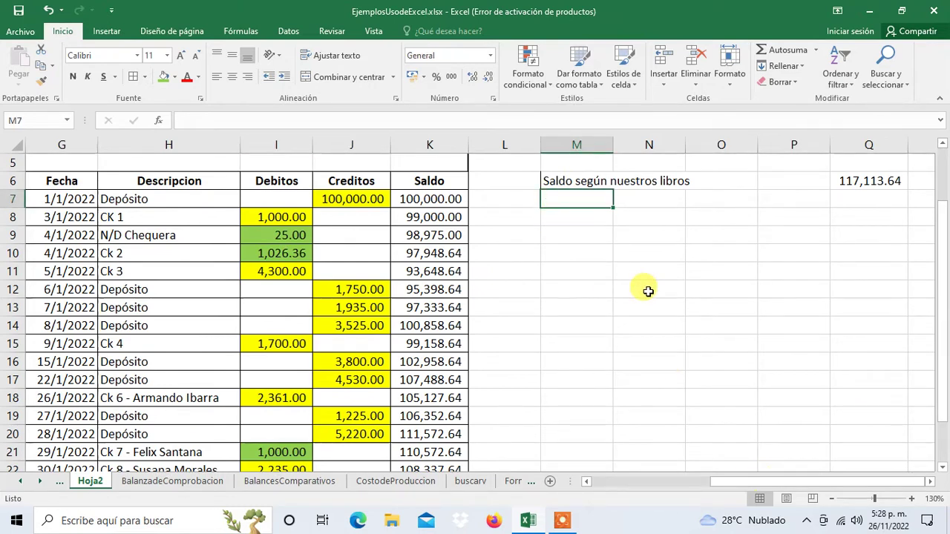
key(Return)
text(Me)
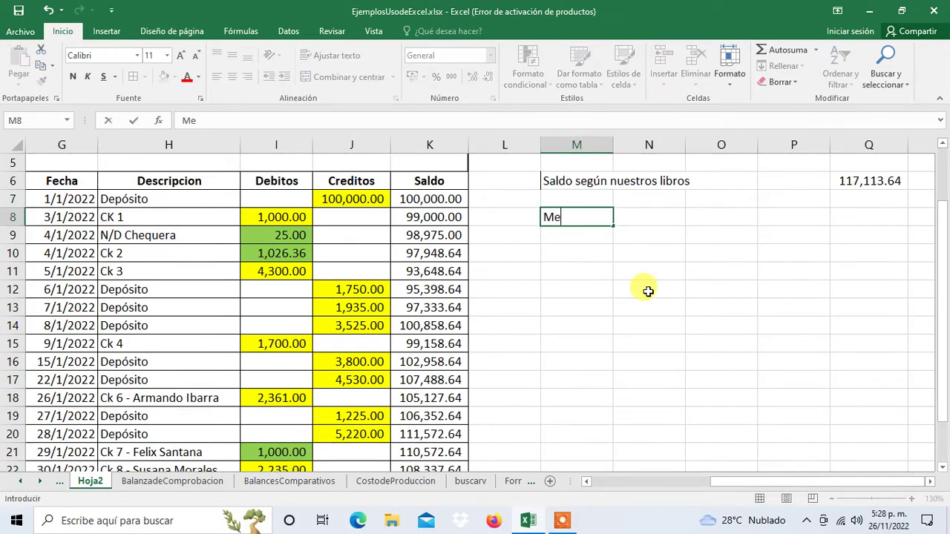
text(nos deposit)
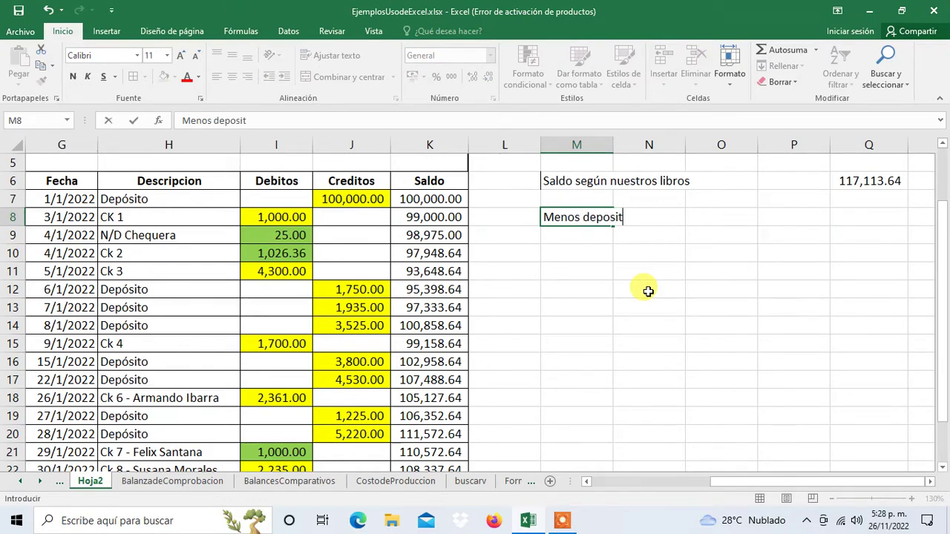
text(o)
text(trado por el banc)
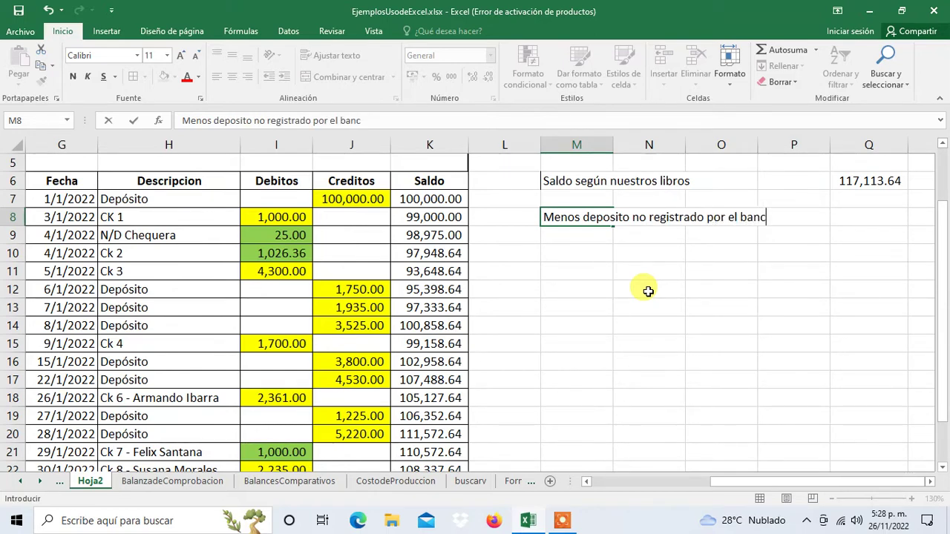
key(ctrl+Return)
- Check the 5,000.00 book deposit against the bank statement, returning to the label's amount cell
key(Left)
key(Left)
key(Left)
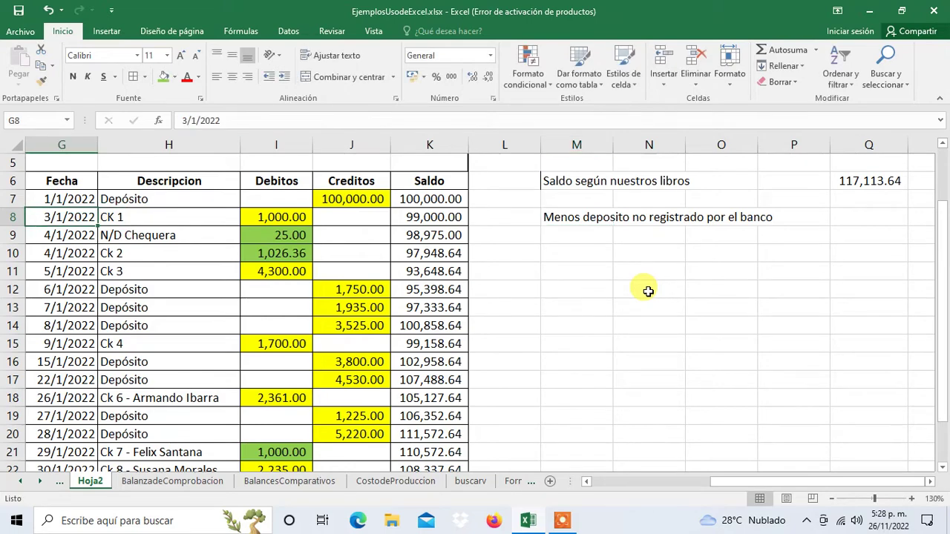
key(Left)
key(Left)
key(Left)
key(Left)
key(Left)
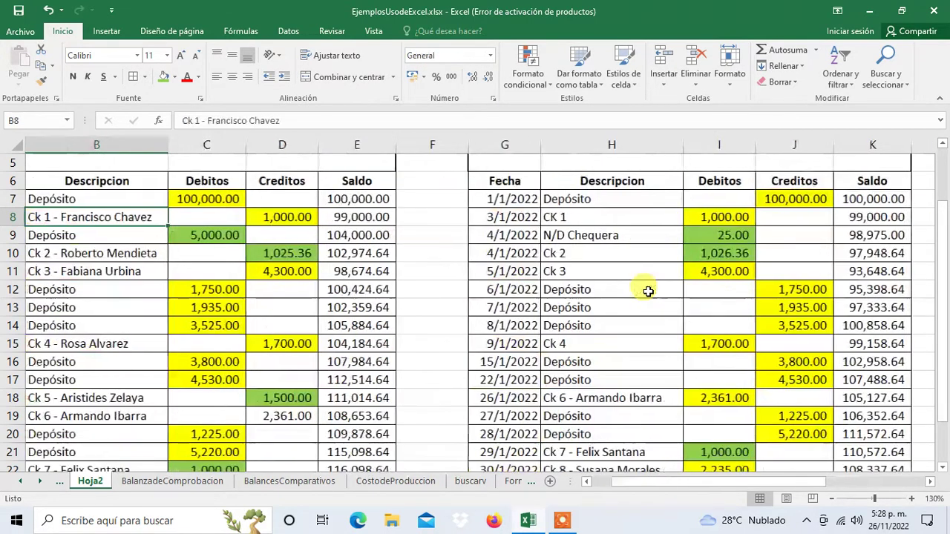
key(Right)
key(Down)
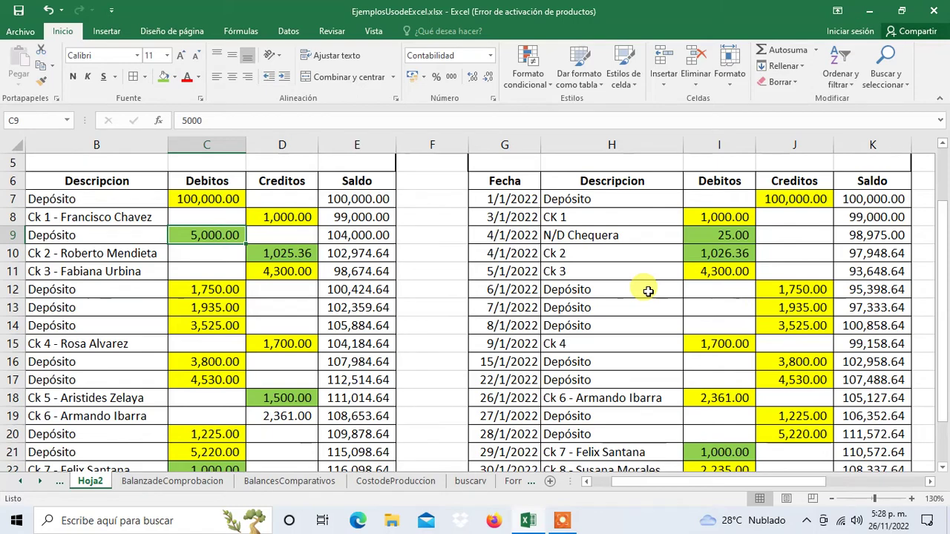
key(Right)
key(Right)
key(Right)
key(Right)
key(Right)
key(Right)
key(Right)
key(Right)
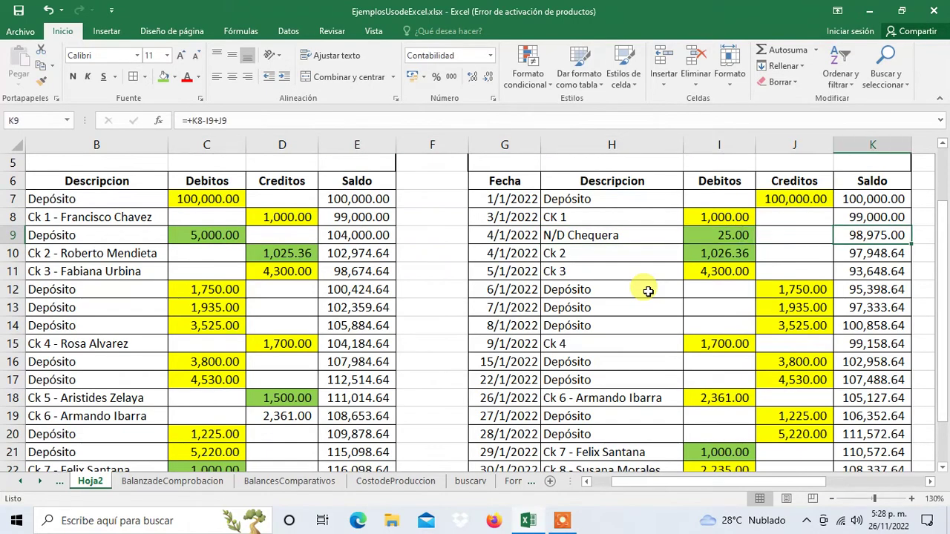
key(Right)
key(Right)
key(Right)
key(Right)
key(Right)
key(Right)
key(Up)
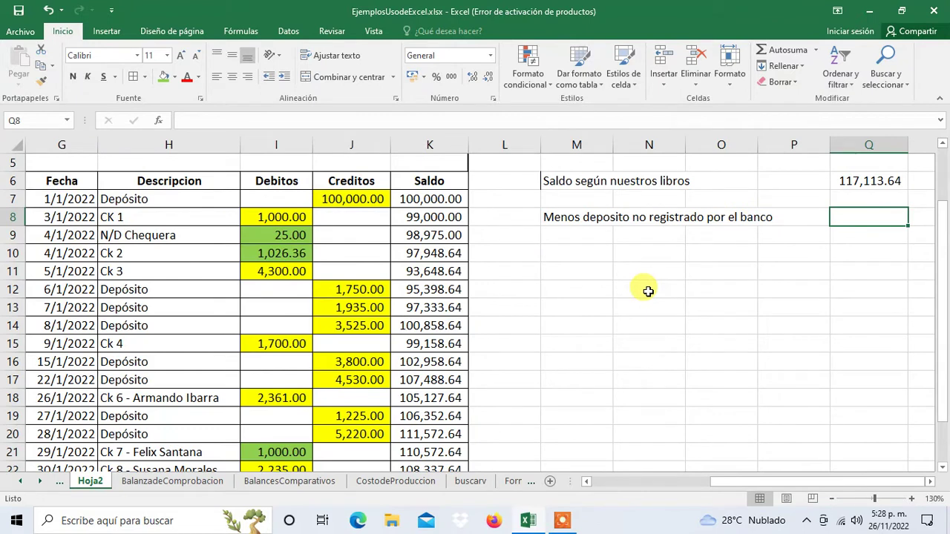
- Enter -5000 as the unrecorded-deposit amount in Q8
text(-5000)
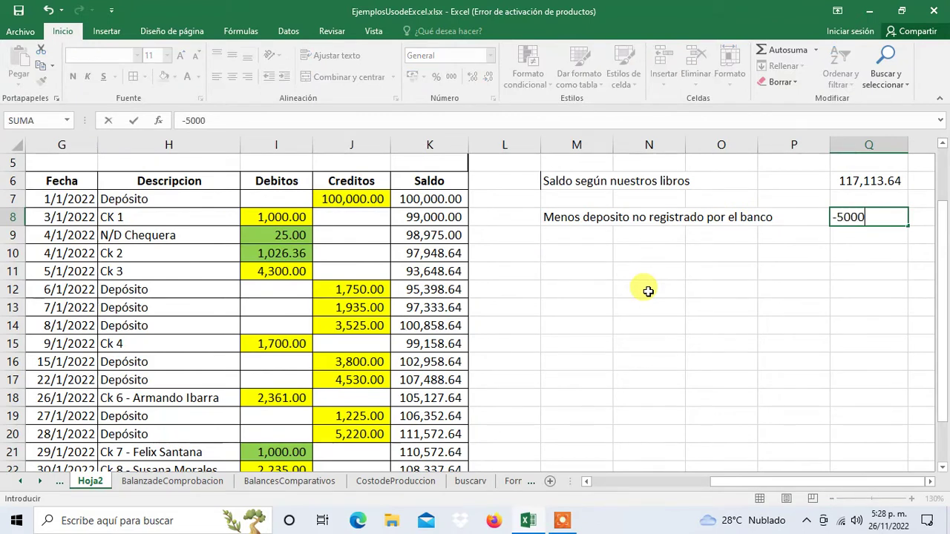
key(Right)
key(Left)
key(Left)
key(Left)
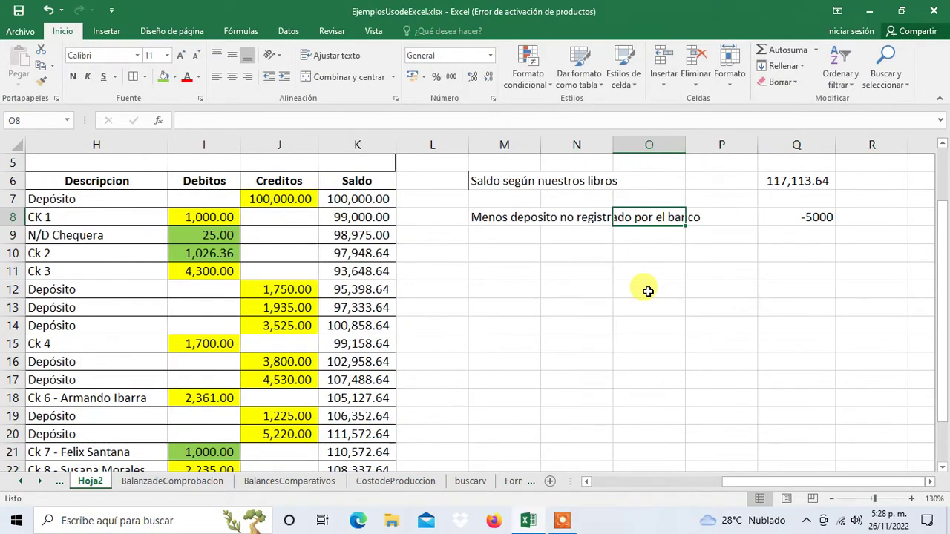
key(Left)
key(Left)
key(Right)
key(Right)
key(Left)
key(Left)
key(Left)
key(Left)
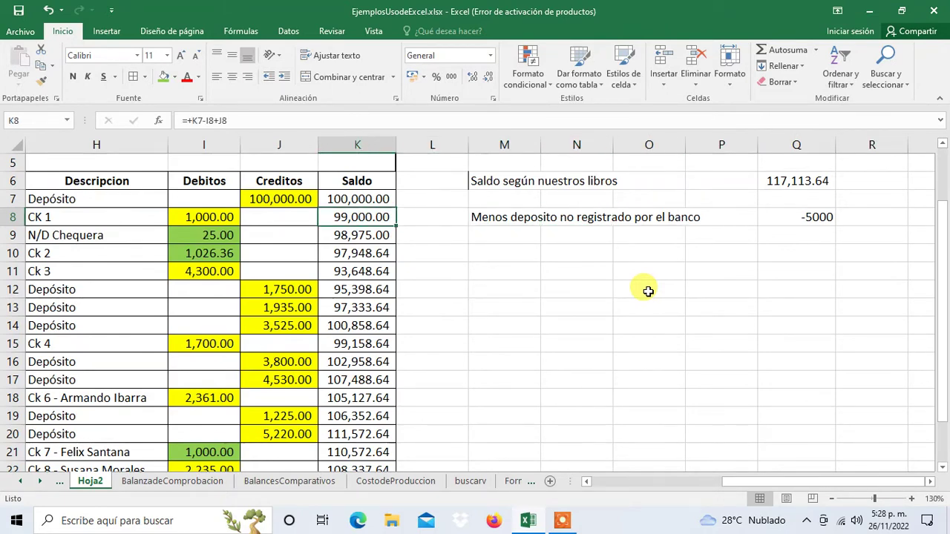
key(Left)
key(Left)
- Compare the Ck 1 and Ck 2 amounts across both ledgers, finding 1,025.36 versus 1,026.36
key(Left)
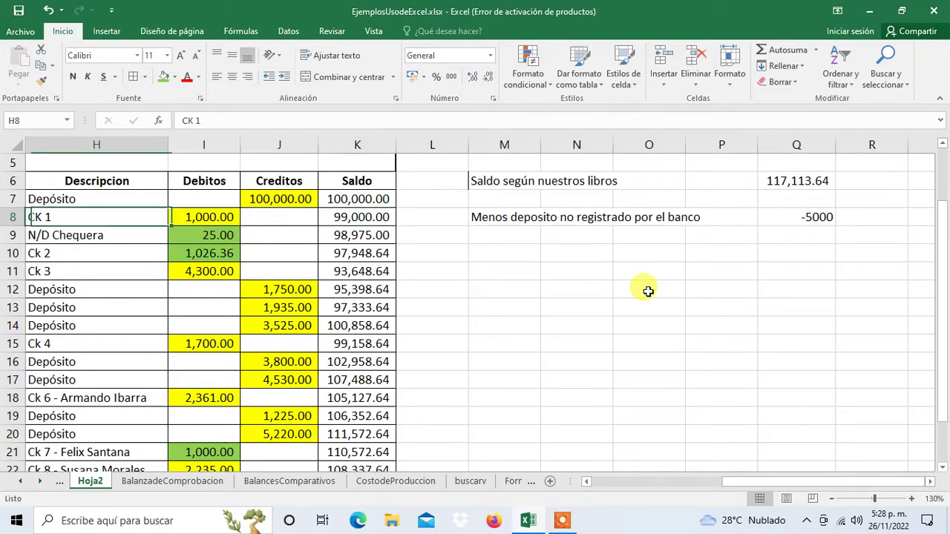
key(Left)
key(Left)
key(Left)
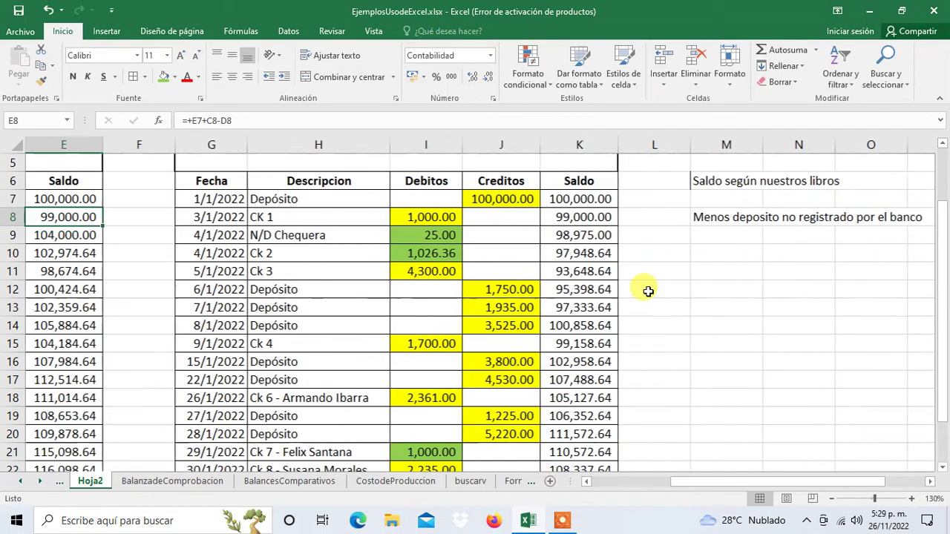
key(Left)
key(Left)
key(Left)
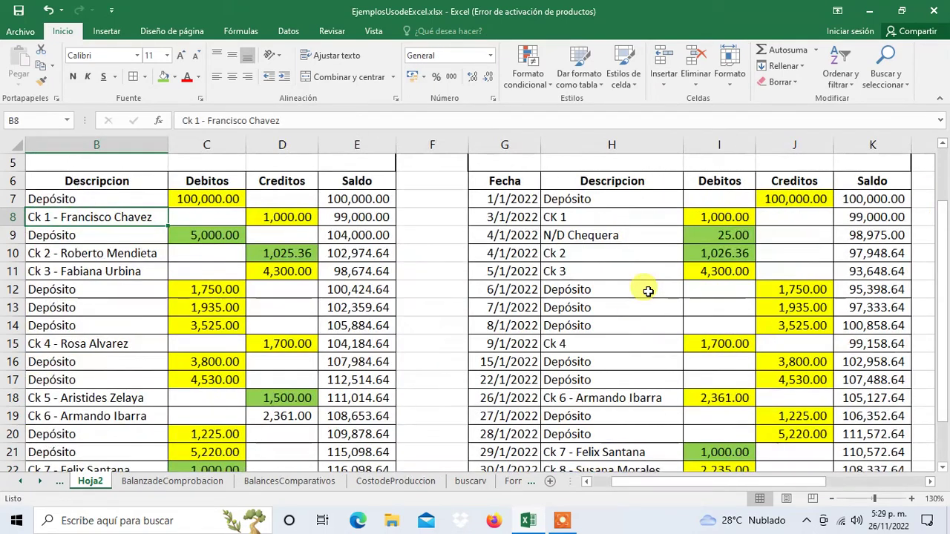
key(Down)
key(Down)
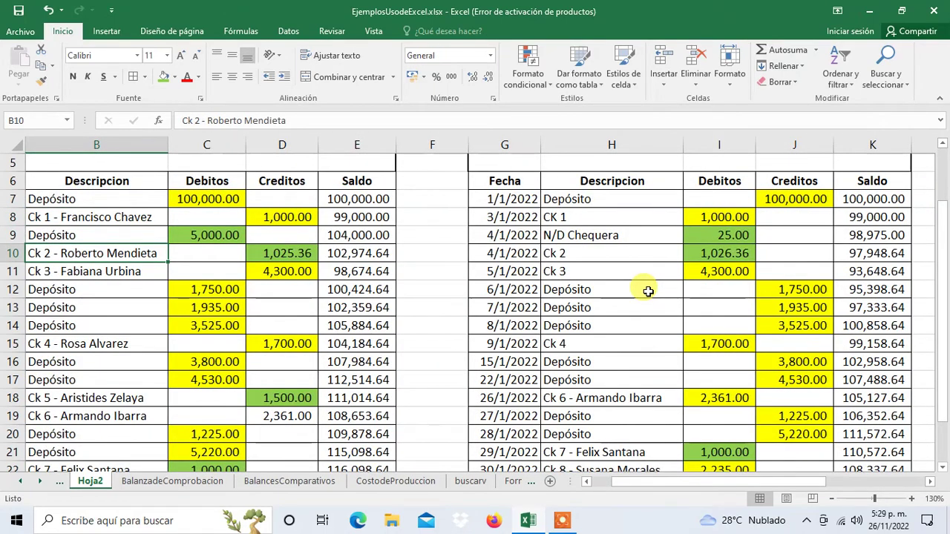
key(Right)
key(Right)
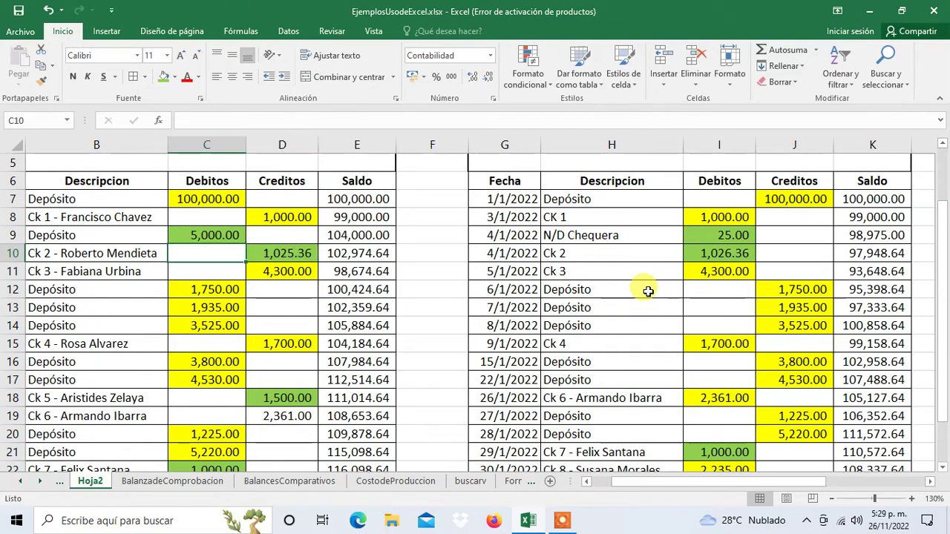
key(Left)
key(Left)
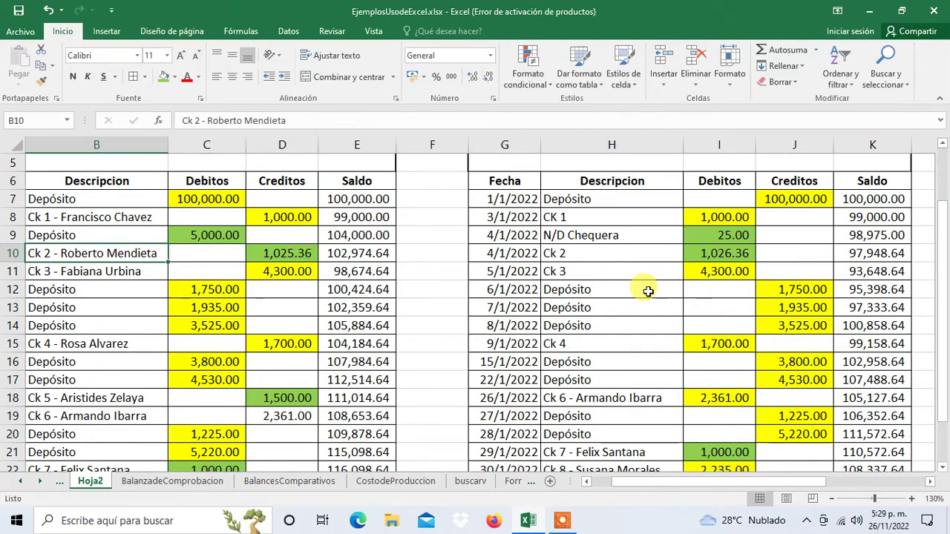
key(Right)
key(Right)
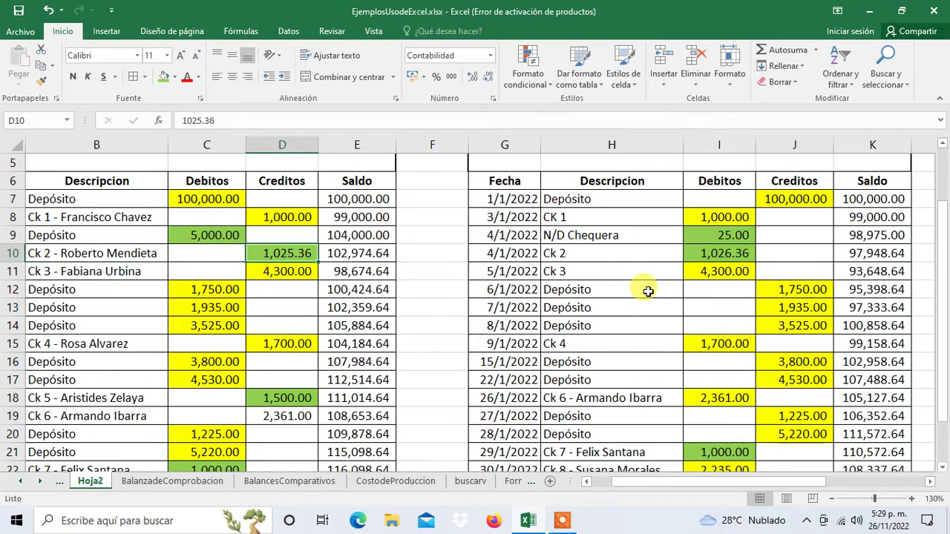
key(Right)
key(Right)
key(Right)
key(Right)
key(Right)
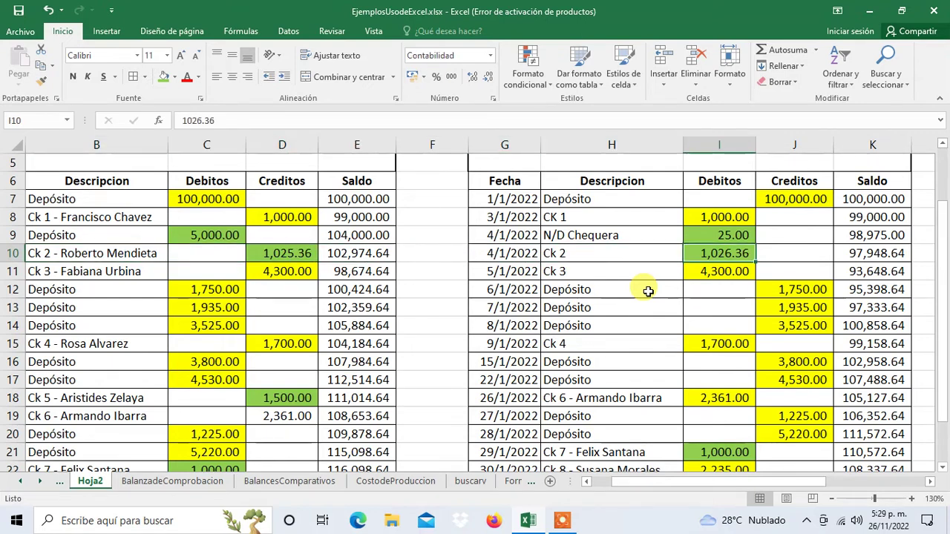
key(Left)
key(Left)
key(Left)
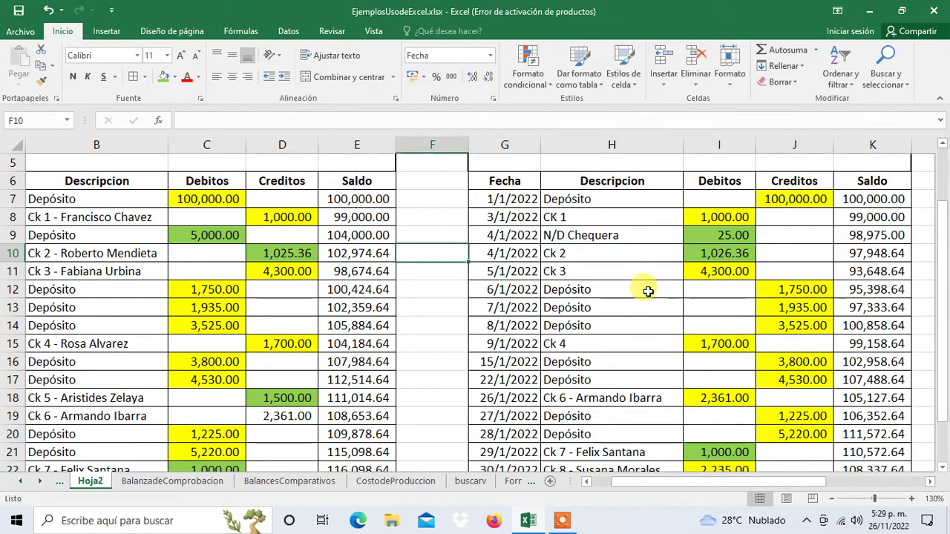
key(Left)
key(Left)
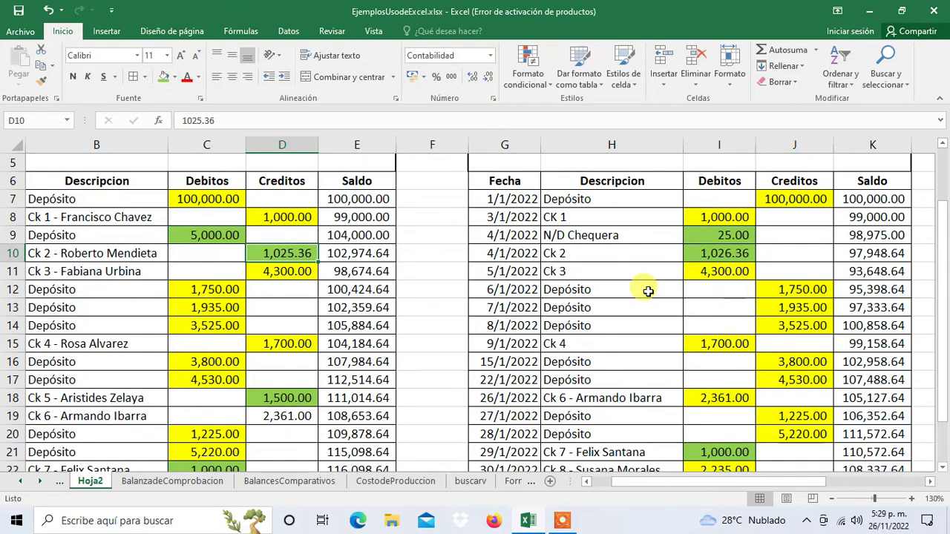
- Review the Ck 2 row and move along row 10 to the summary labels
key(Left)
key(Left)
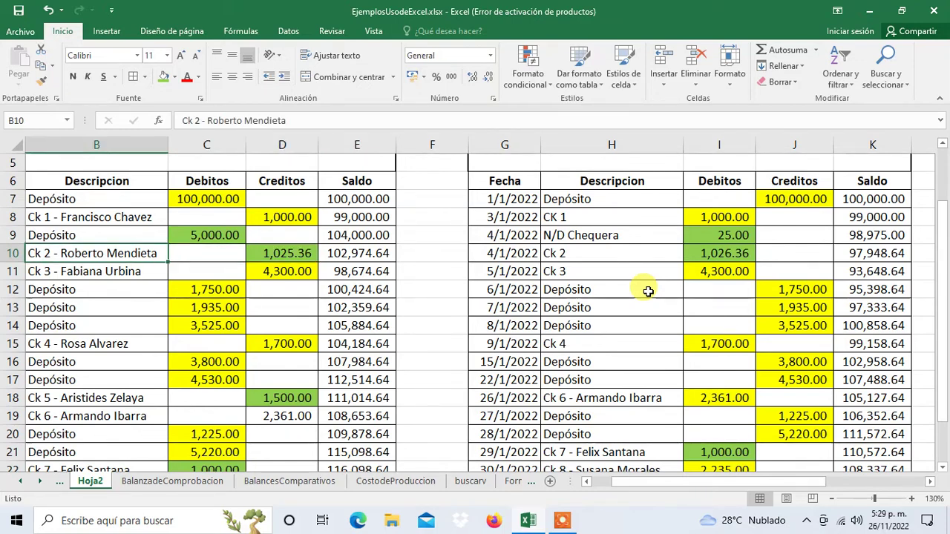
key(Right)
key(Left)
key(Left)
key(Right)
key(Right)
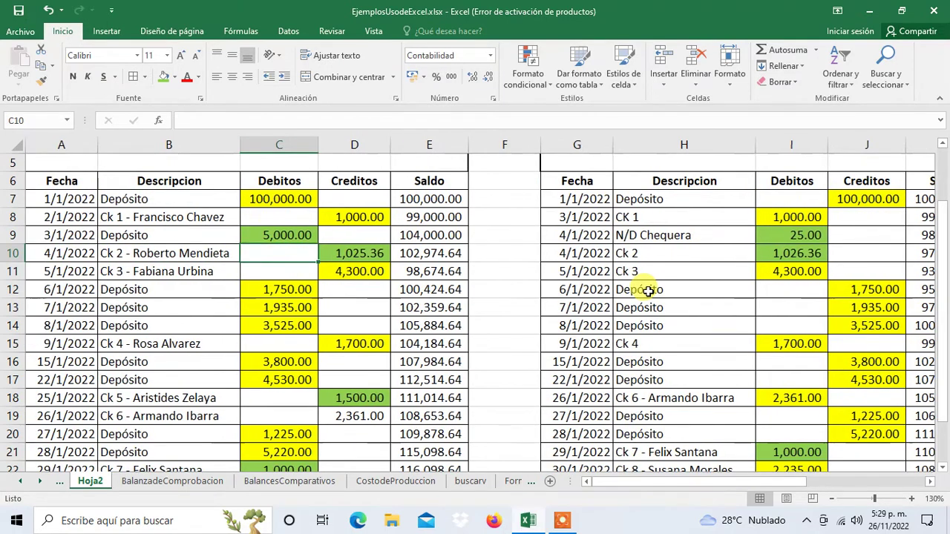
key(Right)
key(Right)
key(Right)
key(Right)
key(Right)
key(Right)
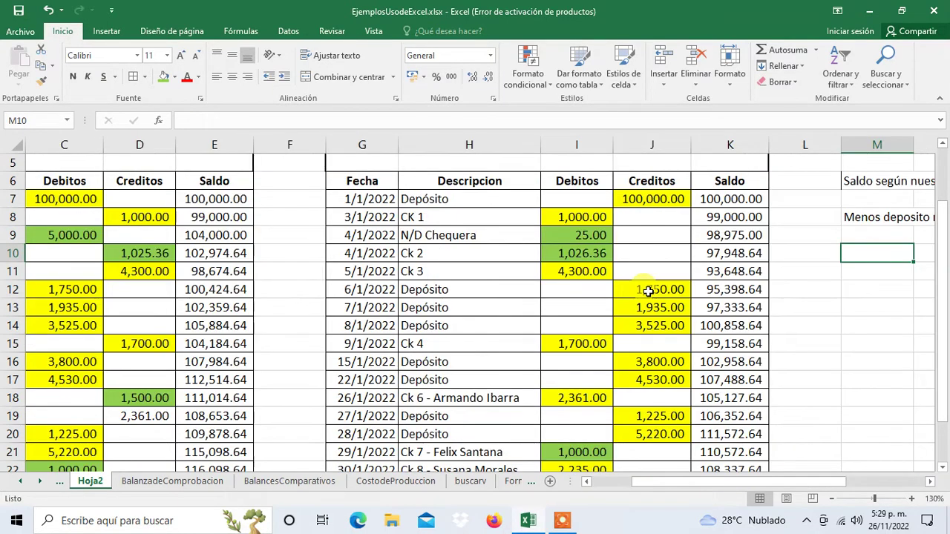
key(Right)
key(Left)
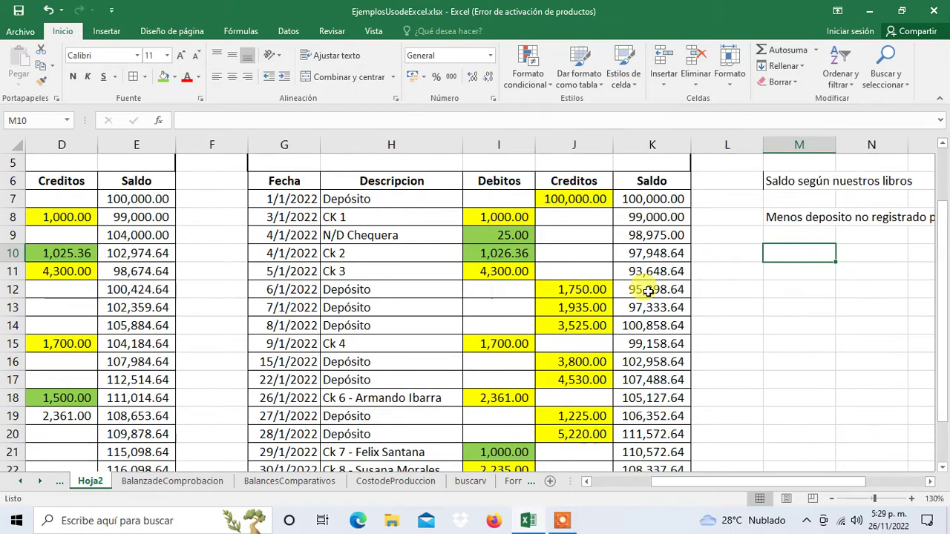
- Type 'Menos diferencia en Ck.' in M10 and recheck the Ck 2 amount of 1025.36
text(Men)
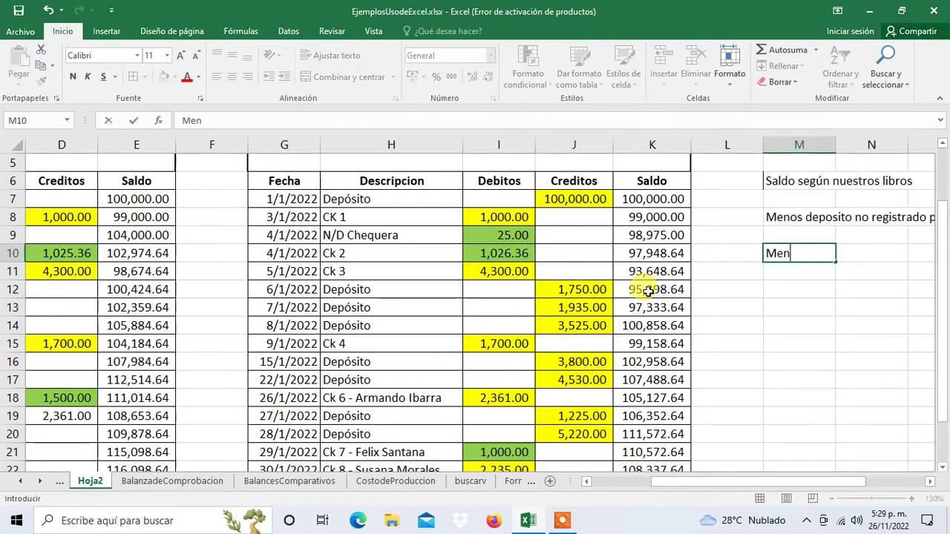
text(os difere)
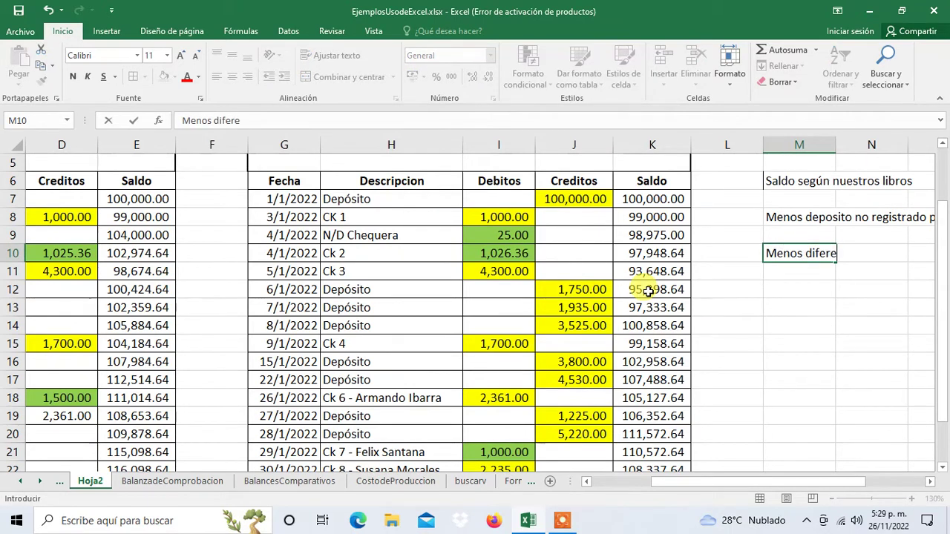
text(ncia en Ck)
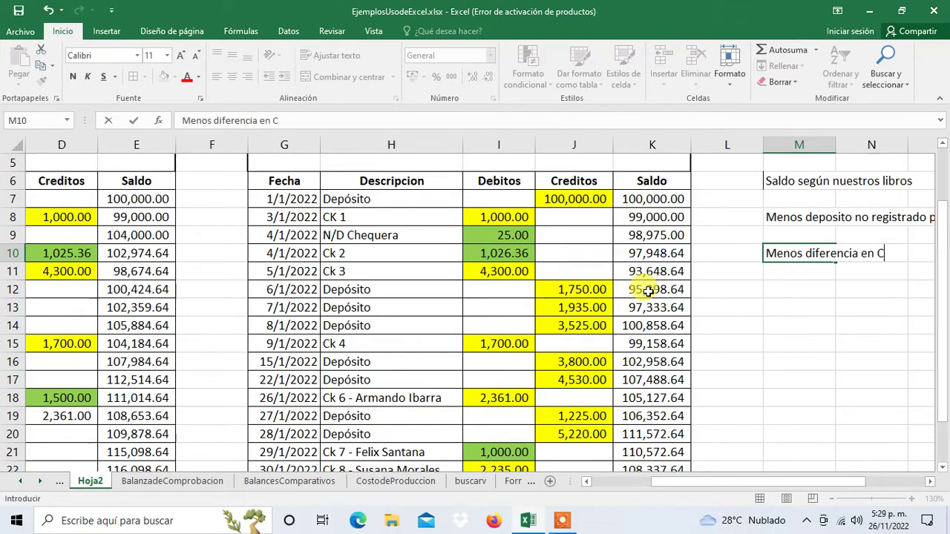
text(.)
key(Left)
key(Left)
key(Left)
key(Left)
key(Left)
key(Left)
key(Left)
key(Left)
key(Left)
key(Left)
key(Left)
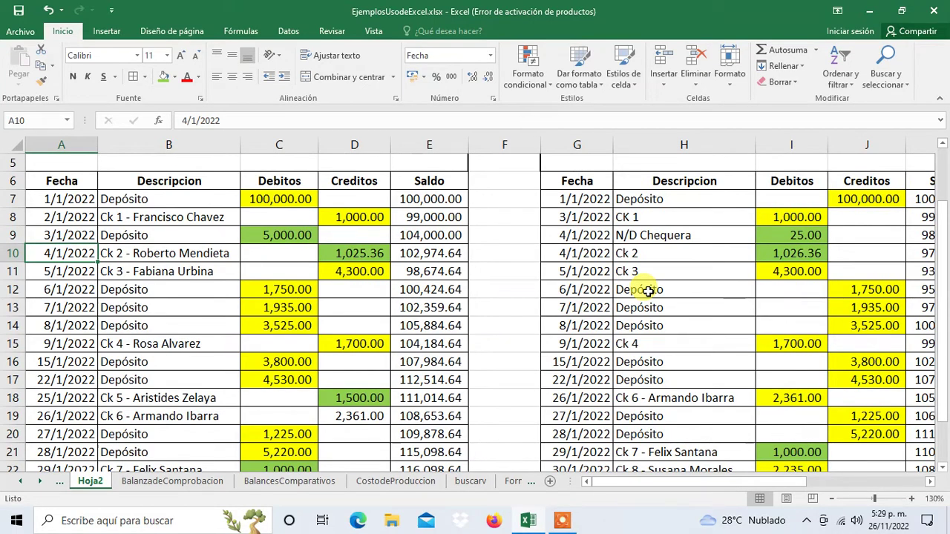
key(Right)
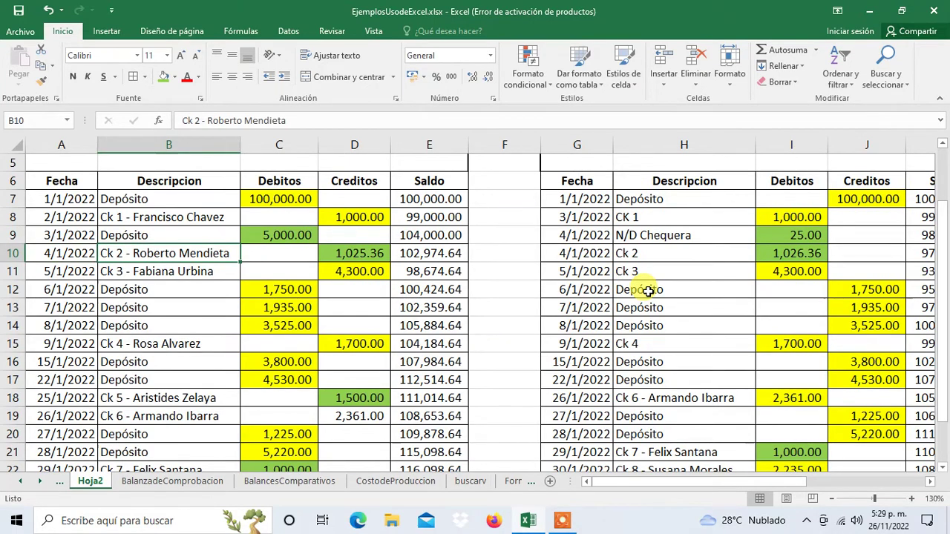
key(Right)
key(Right)
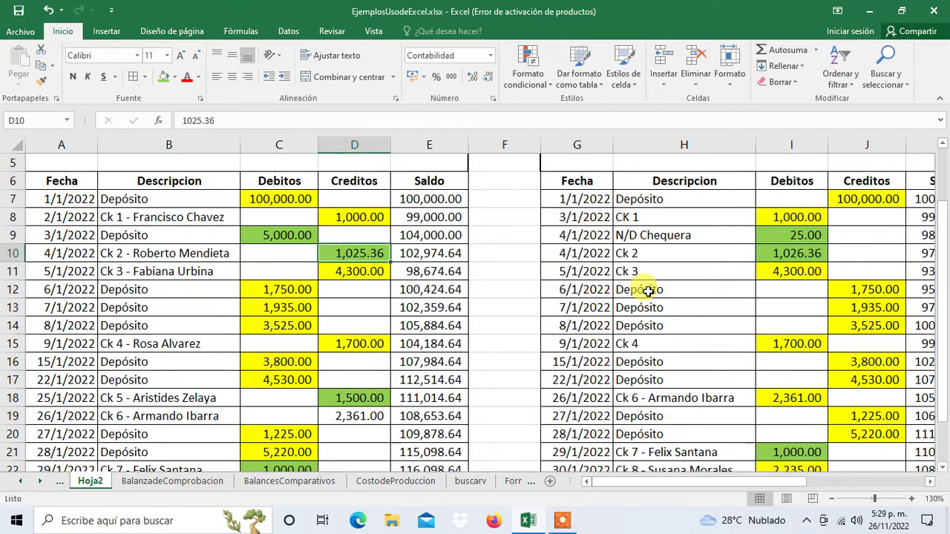
key(Right)
key(Right)
key(Right)
key(Right)
key(Right)
key(Right)
key(Right)
key(Right)
key(Right)
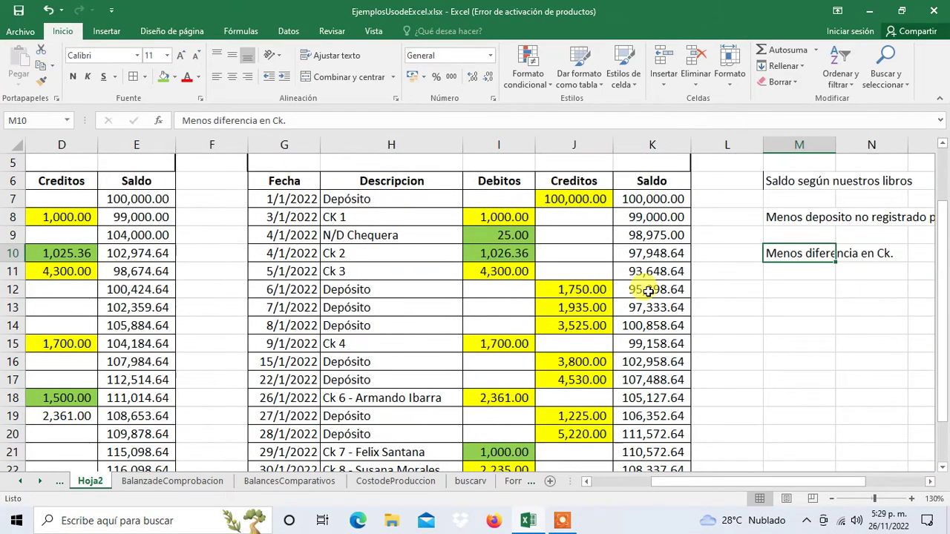
- Correct the M10 label to 'Menos diferencia en Ck 2' followed by the payee's name
key(F2)
key(BackSpace)
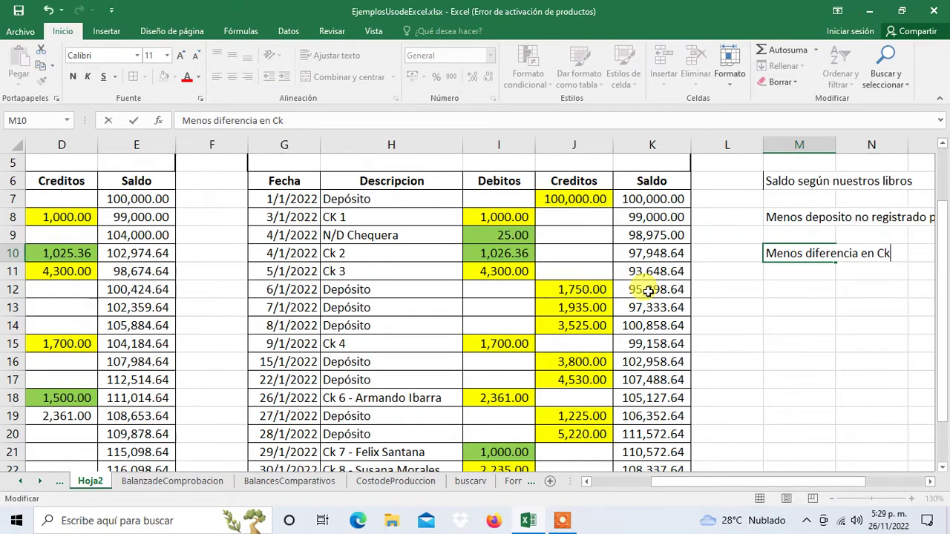
text(2R)
text(p)
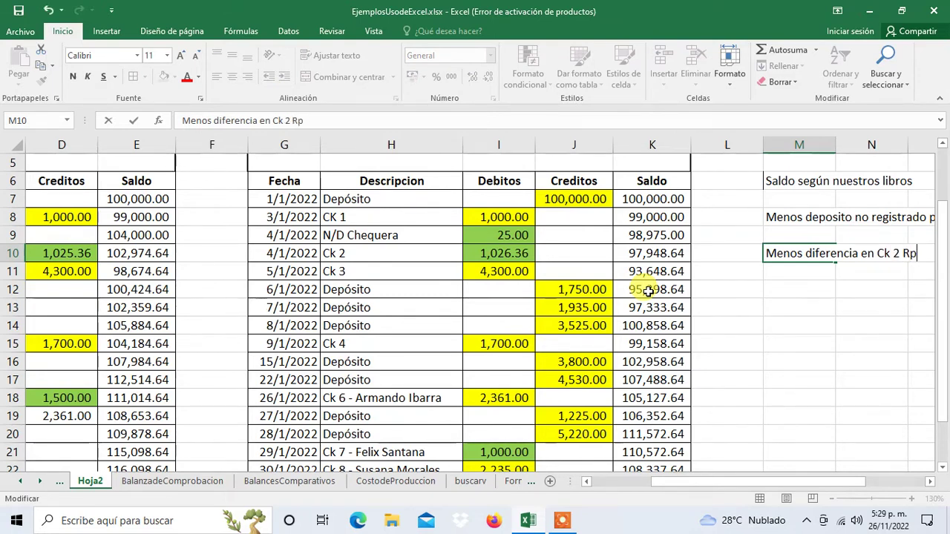
text(be)
key(BackSpace)
key(BackSpace)
key(BackSpace)
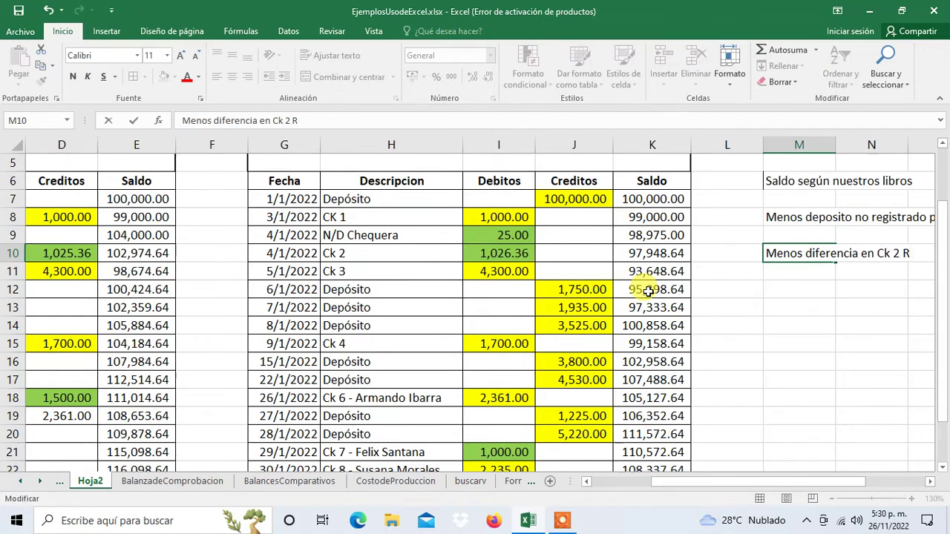
text(oberto )
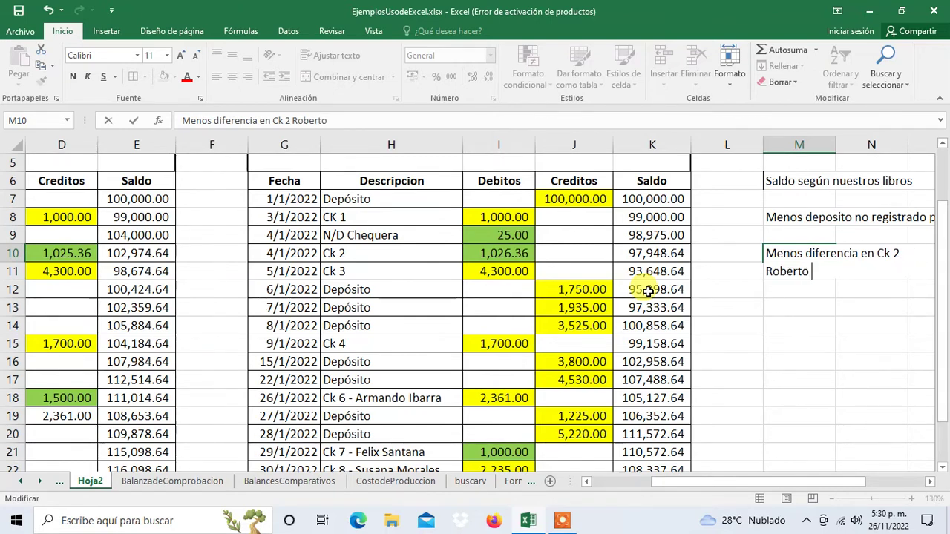
text(Mendie)
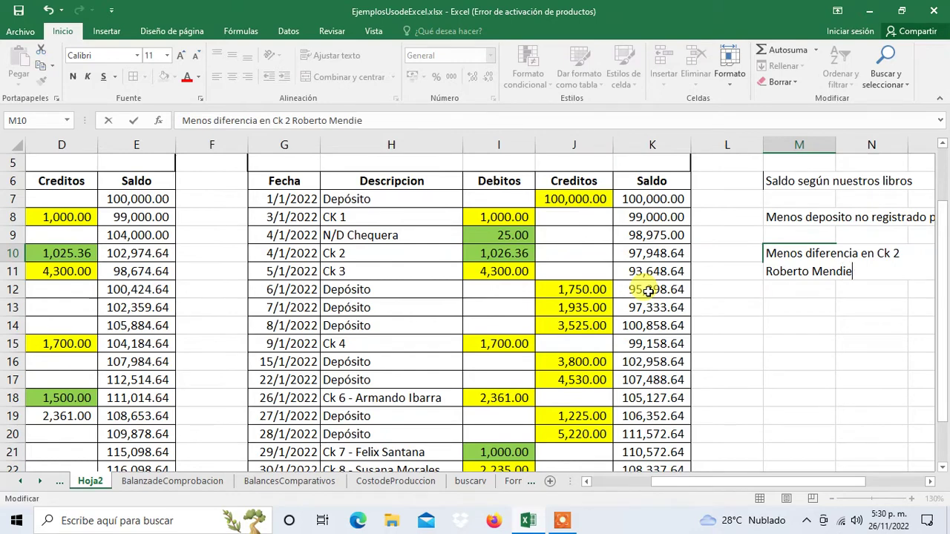
text(ta)
key(Tab)
key(Tab)
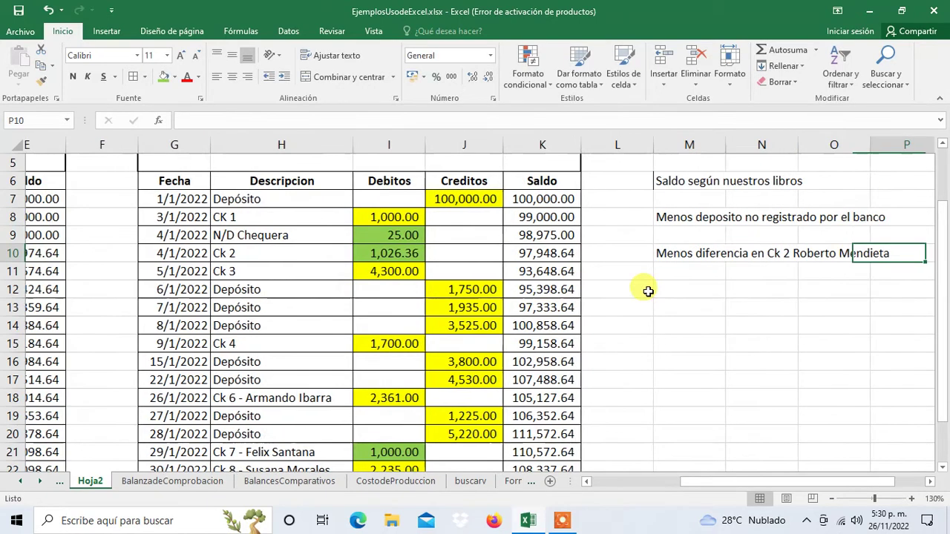
key(Tab)
- Enter -1 as the Ck 2 difference amount in Q10
key(Left)
key(Right)
key(Right)
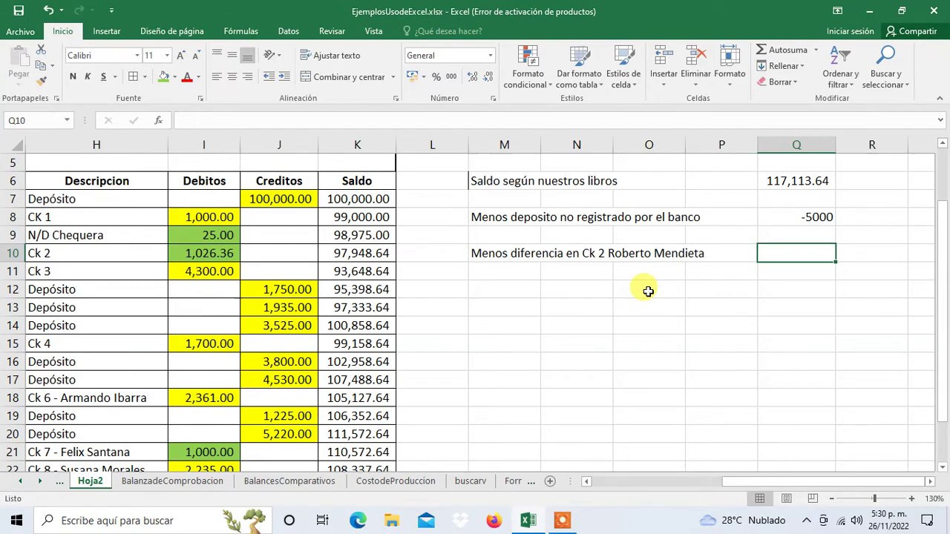
text(-1)
key(Tab)
- Insert a dash before the payee's name in the Ck 2 difference label
key(Left)
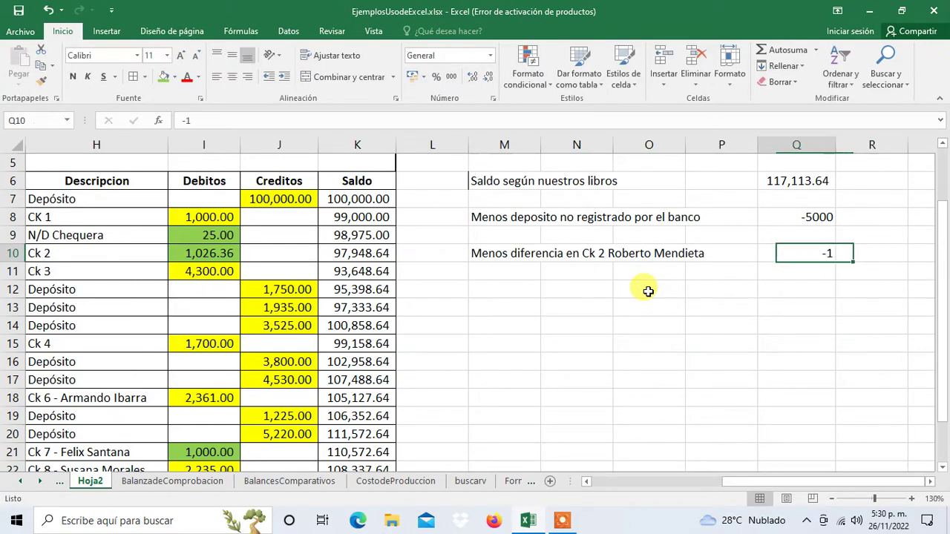
key(Left)
key(Left)
key(Left)
key(Left)
key(Right)
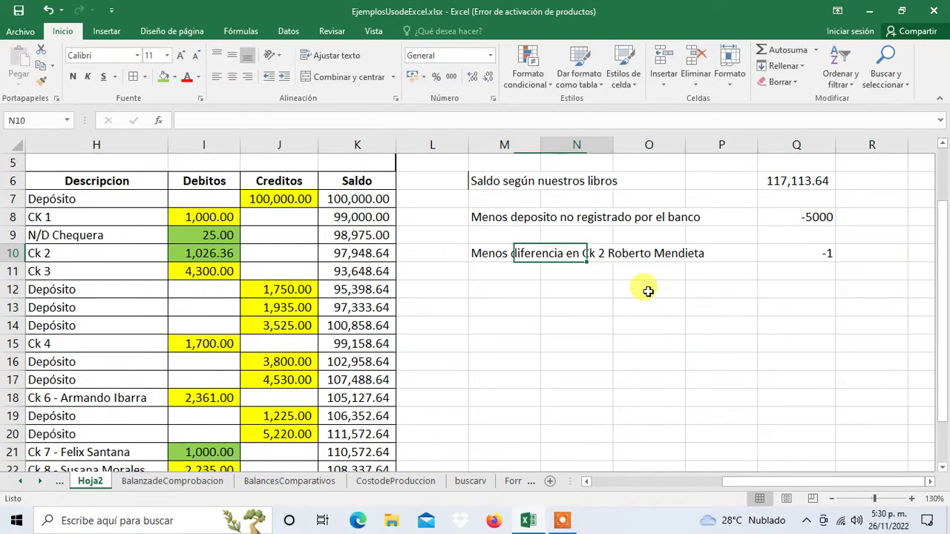
key(Left)
key(F2)
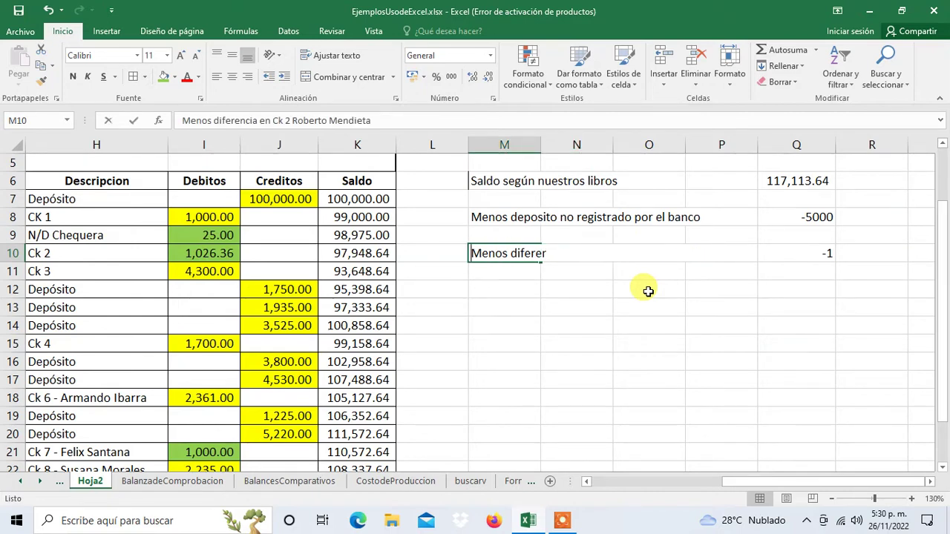
key(Left)
key(Left)
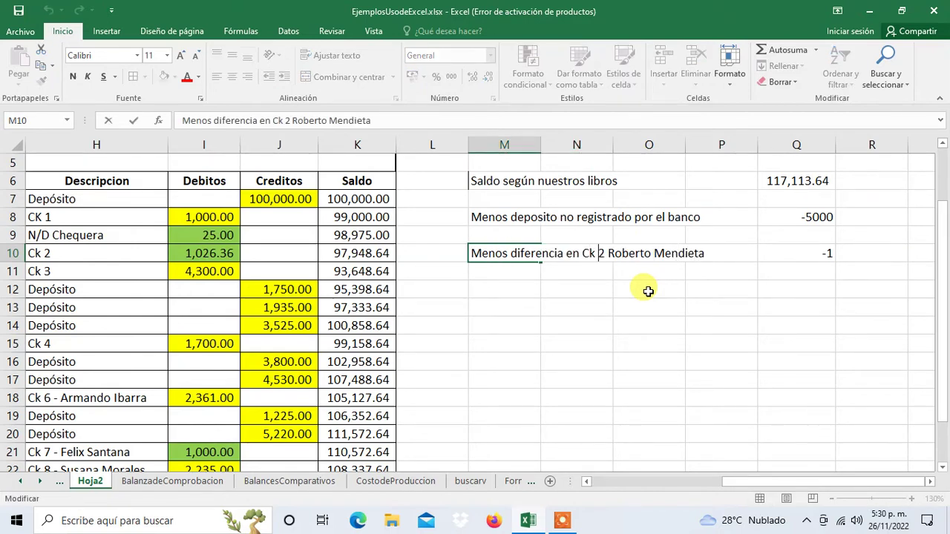
key(ctrl+Left)
key(ctrl+Left)
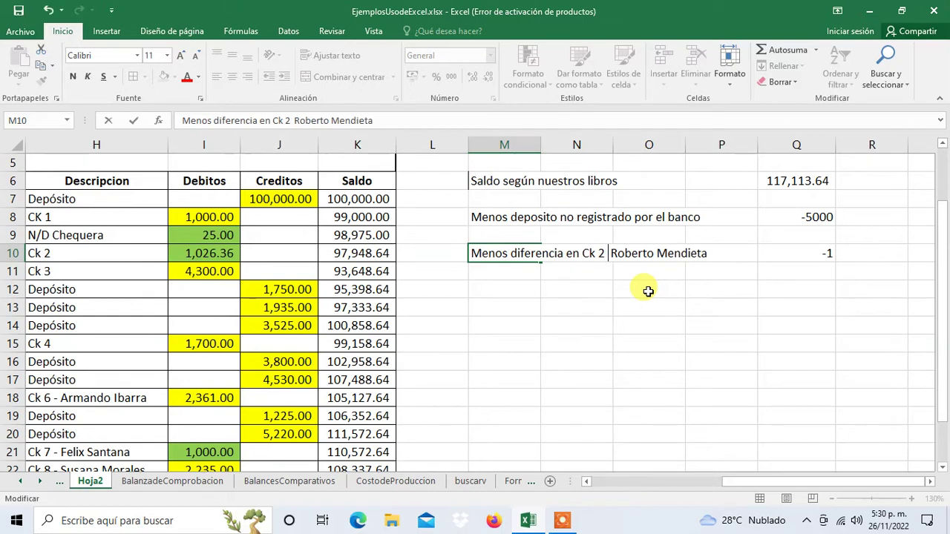
text(-)
key(Tab)
key(Right)
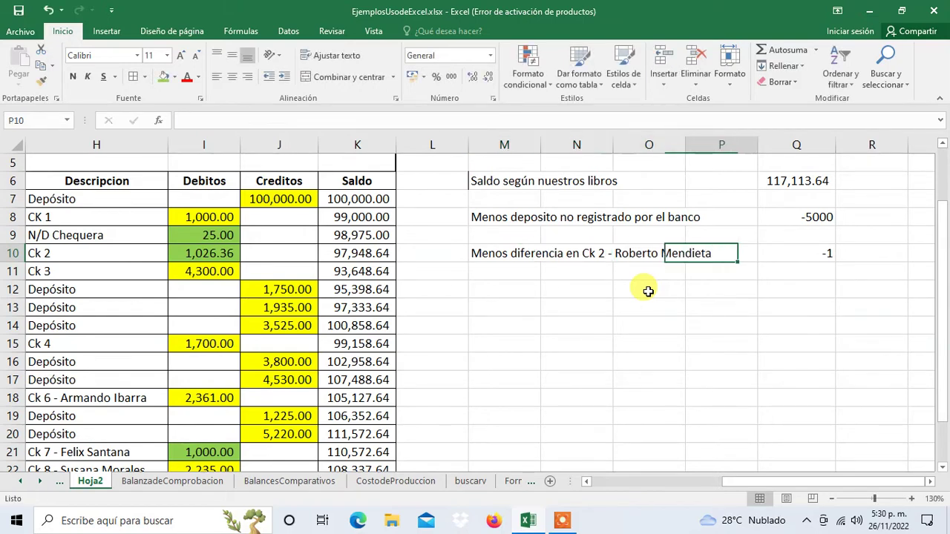
key(Left)
key(Left)
key(Left)
key(Left)
key(Left)
key(Left)
key(Left)
key(Left)
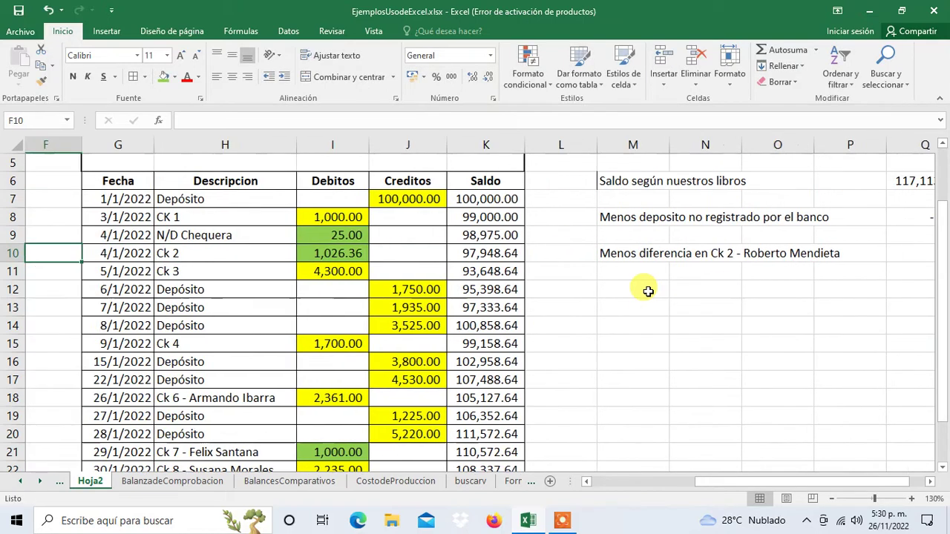
key(Left)
key(Left)
- Find the Ck 5 1,500.00 credit on the bank statement and copy its description in B18
key(Left)
key(Left)
key(Left)
key(Right)
key(Right)
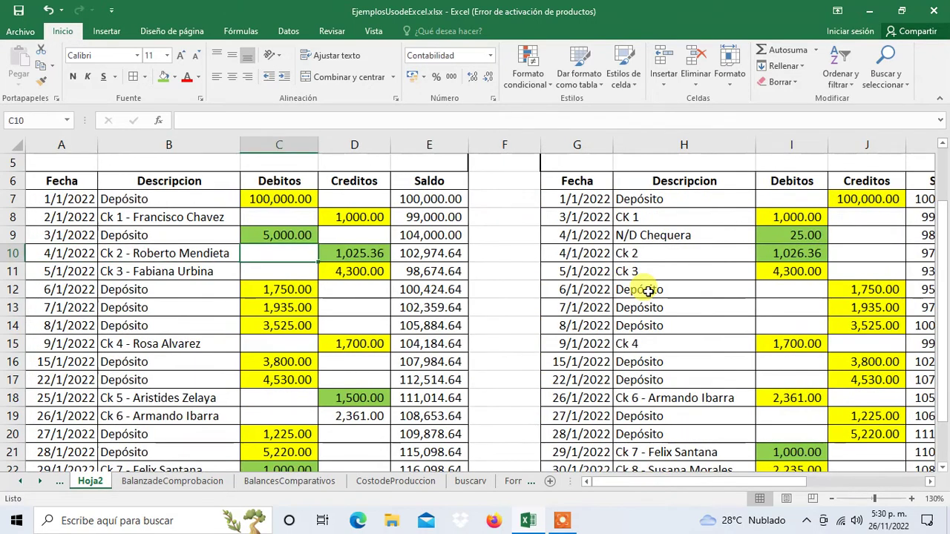
key(Left)
key(Right)
key(Right)
key(Down)
key(Down)
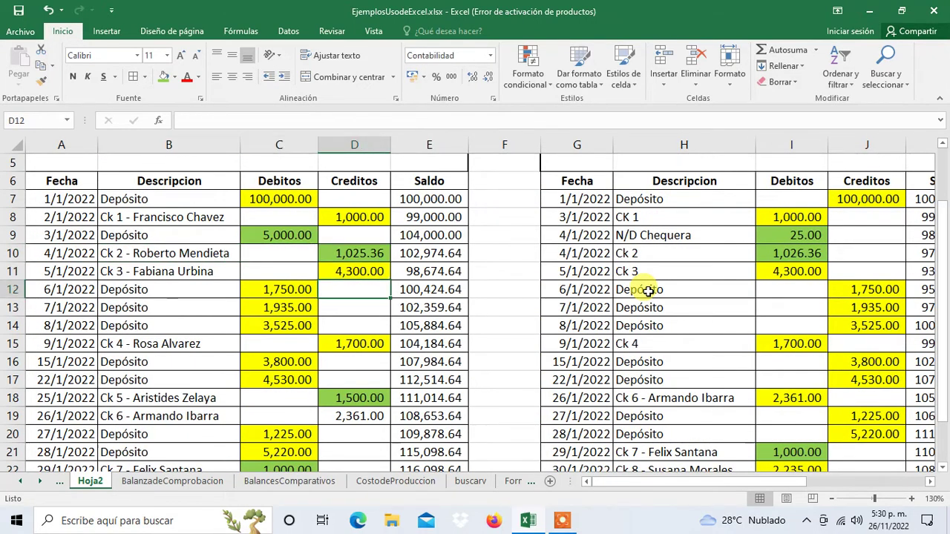
key(Down)
key(Down)
key(Down)
key(Down)
key(Down)
key(Down)
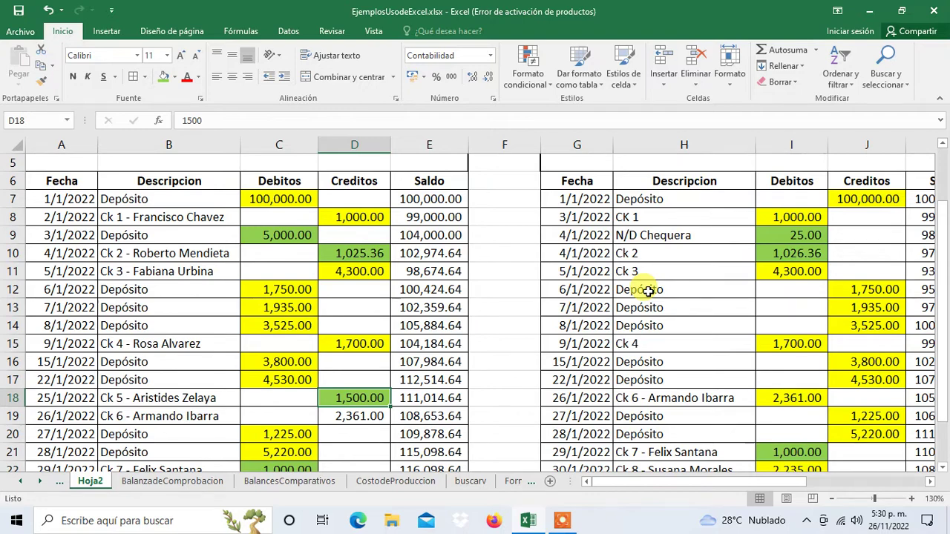
key(Left)
key(Left)
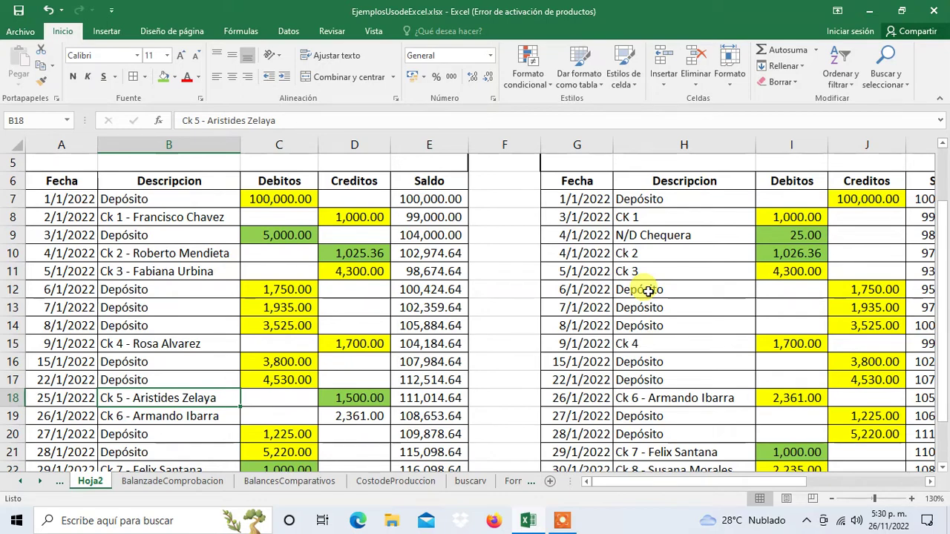
key(ctrl+c)
- Start a new adjustment label beginning with 'Mas' in M12
key(Right)
key(Right)
key(Right)
key(Right)
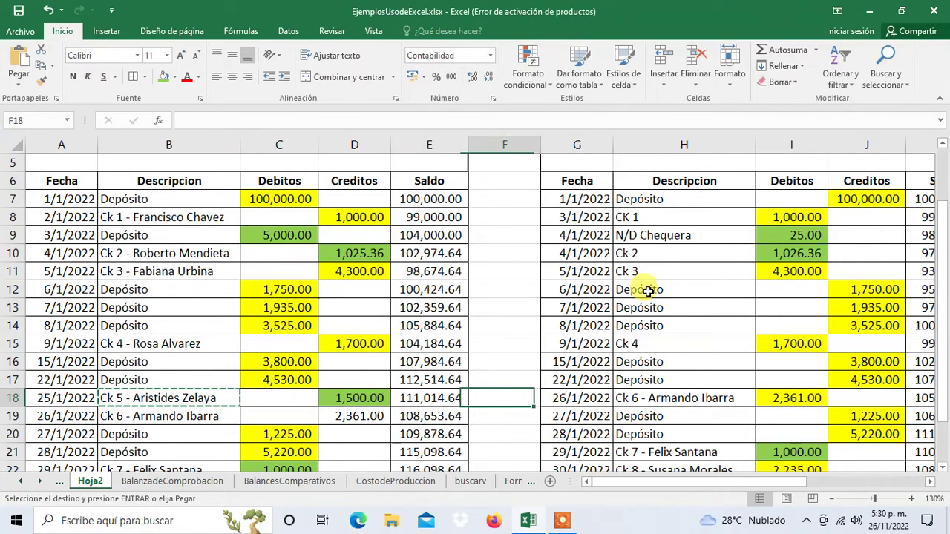
key(Right)
key(Right)
key(Right)
key(Right)
key(Right)
key(Right)
key(Right)
key(Right)
key(Right)
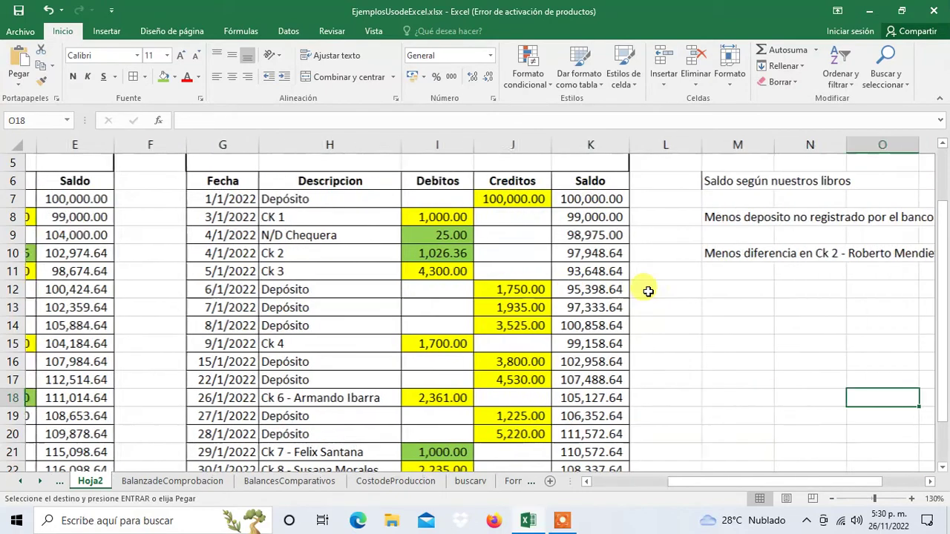
key(Up)
key(Up)
key(Up)
key(Up)
key(Up)
key(Up)
key(Down)
key(Left)
key(Left)
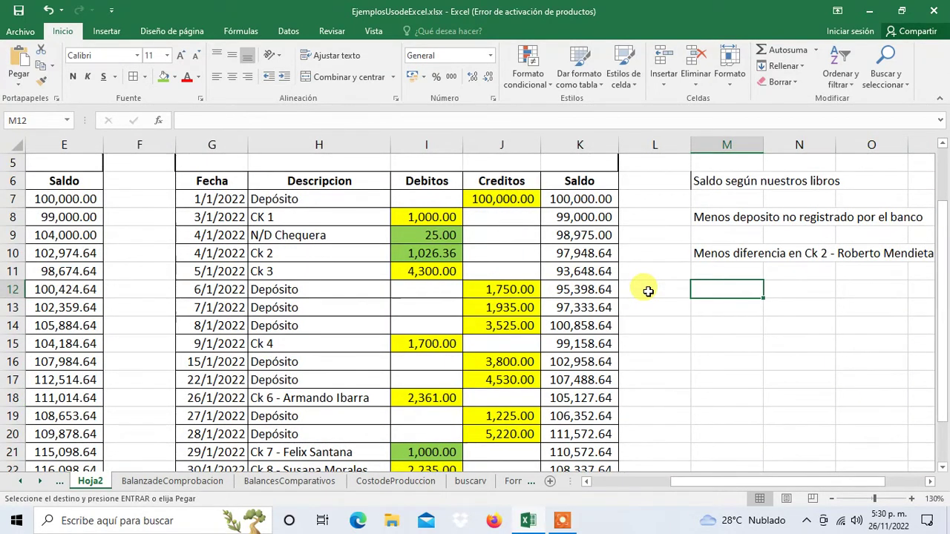
text(Ms)
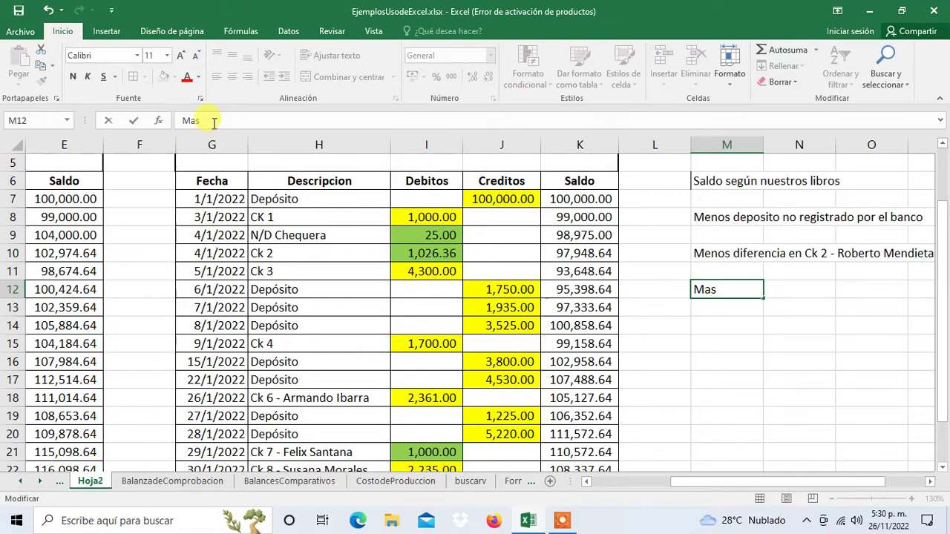
- Label M12 'Mas Ck 5 -' plus the payee's name and 'no resgistrado por el banco'
key(Left)
key(Left)
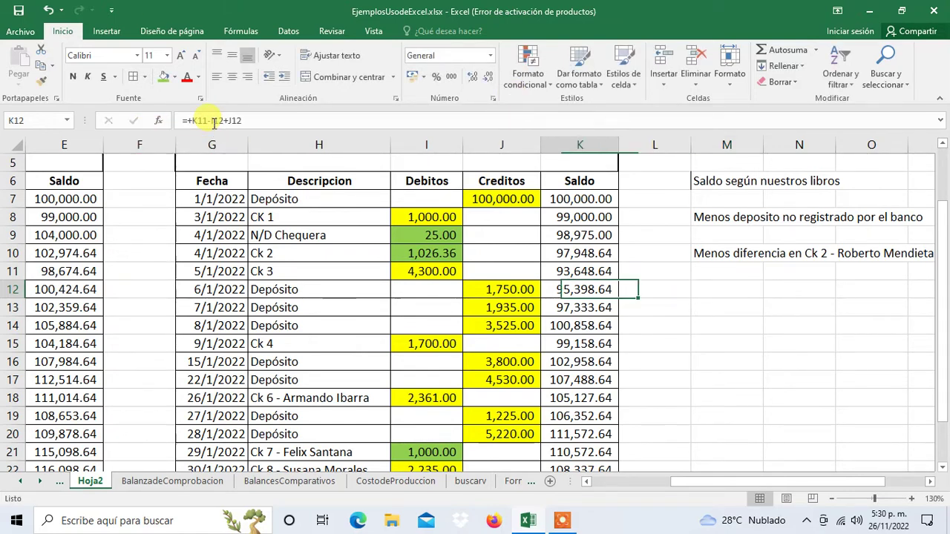
key(Left)
key(Left)
key(Left)
key(Left)
key(Left)
key(Left)
key(Left)
key(Left)
key(Left)
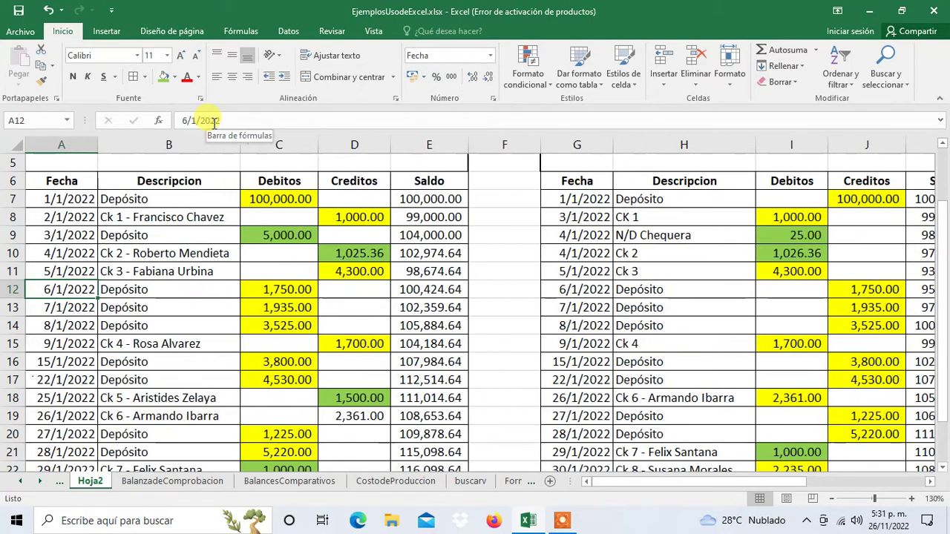
key(Down)
key(Down)
key(Down)
key(Down)
key(Down)
key(Down)
key(Right)
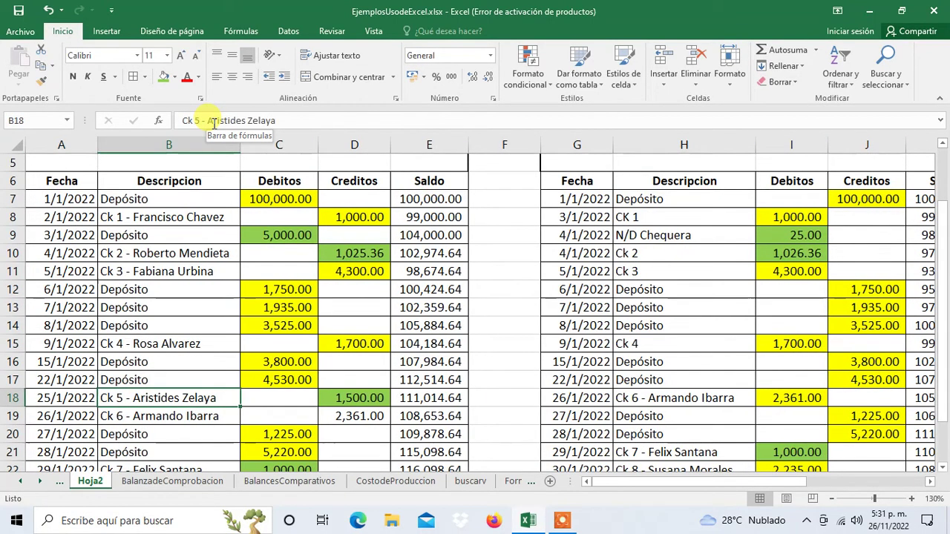
drag(297, 125, 173, 123)
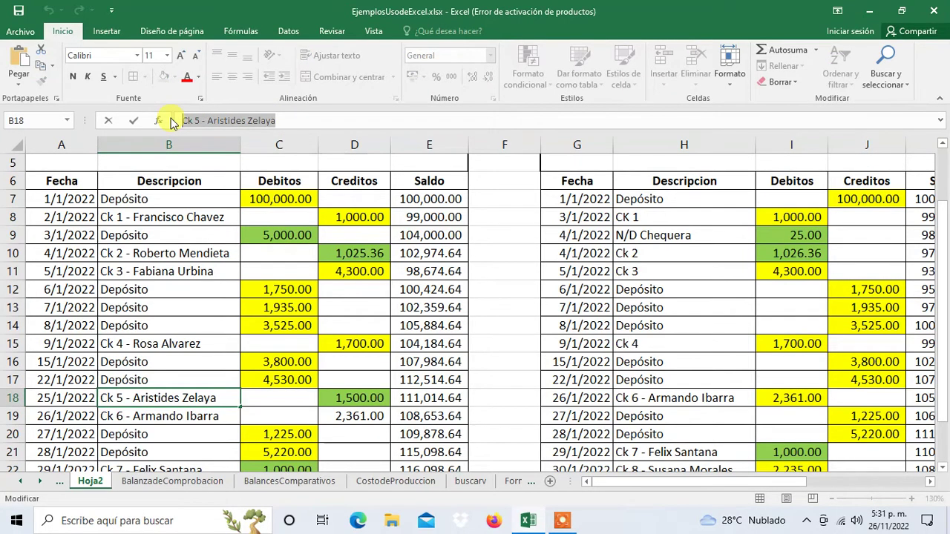
key(Escape)
key(Right)
key(Right)
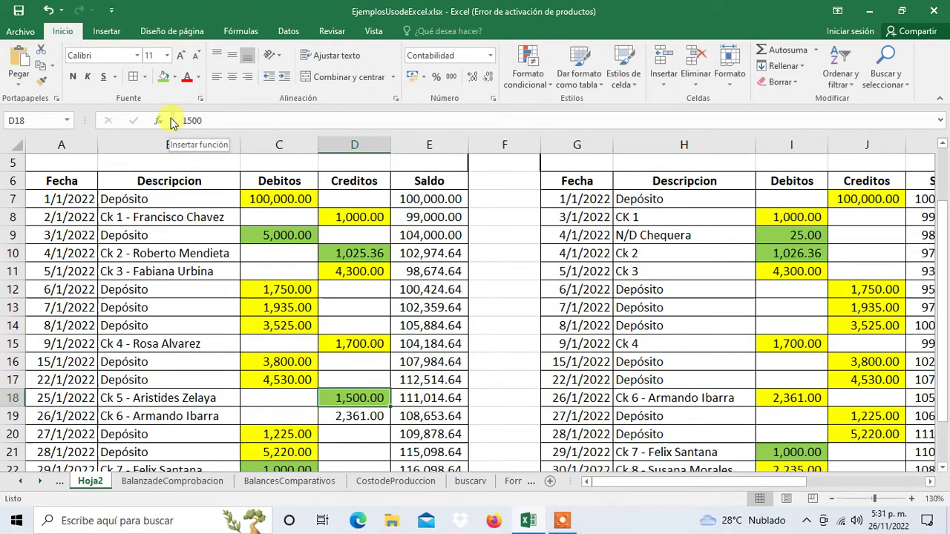
key(Right)
key(Right)
key(Right)
key(Right)
key(Right)
key(Right)
key(Right)
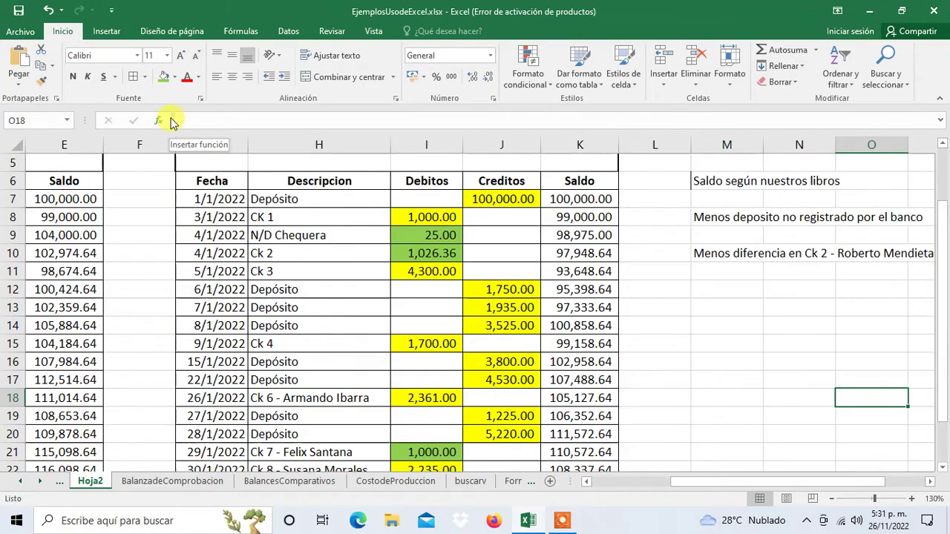
key(Up)
key(Up)
key(Up)
key(Up)
key(Up)
key(Up)
key(Left)
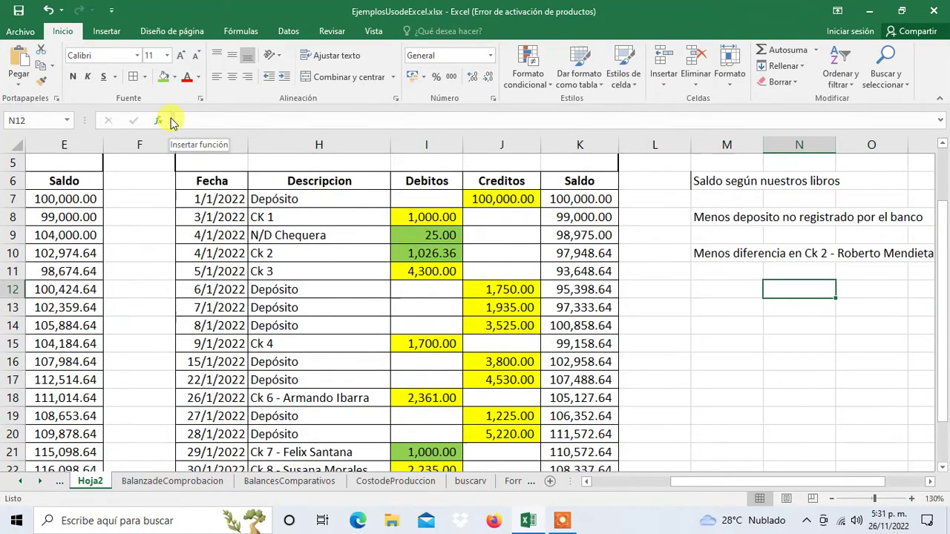
key(Left)
text(Ma)
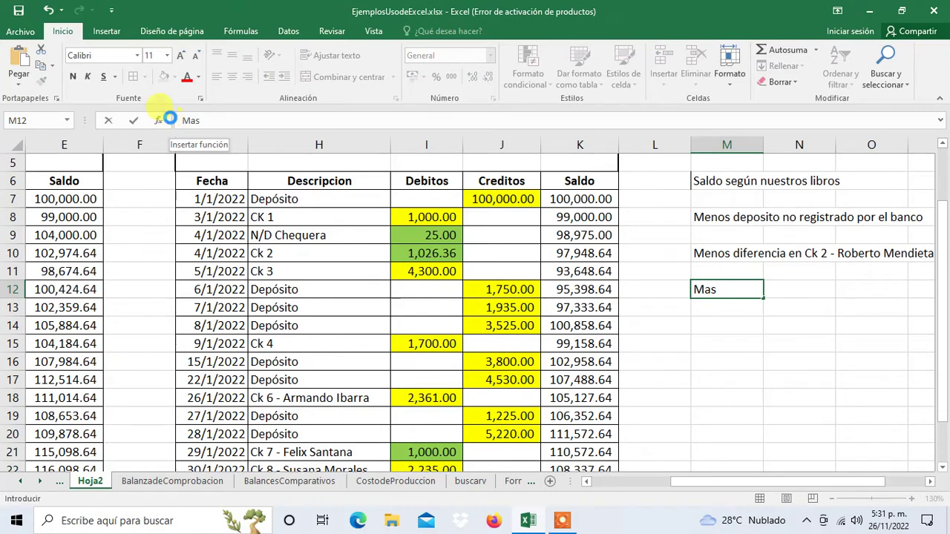
text(Ck 5 - Aristides Zelaya)
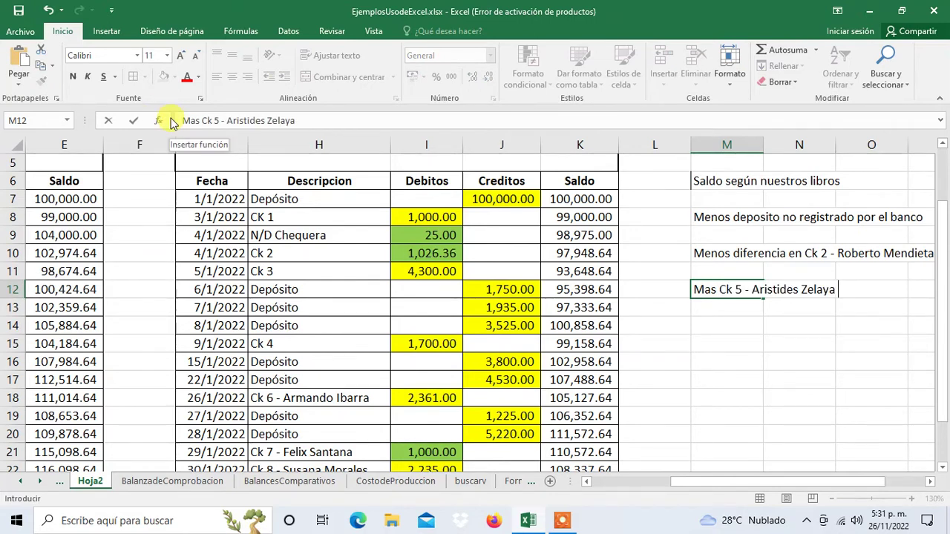
text( r)
text(t)
text(ra)
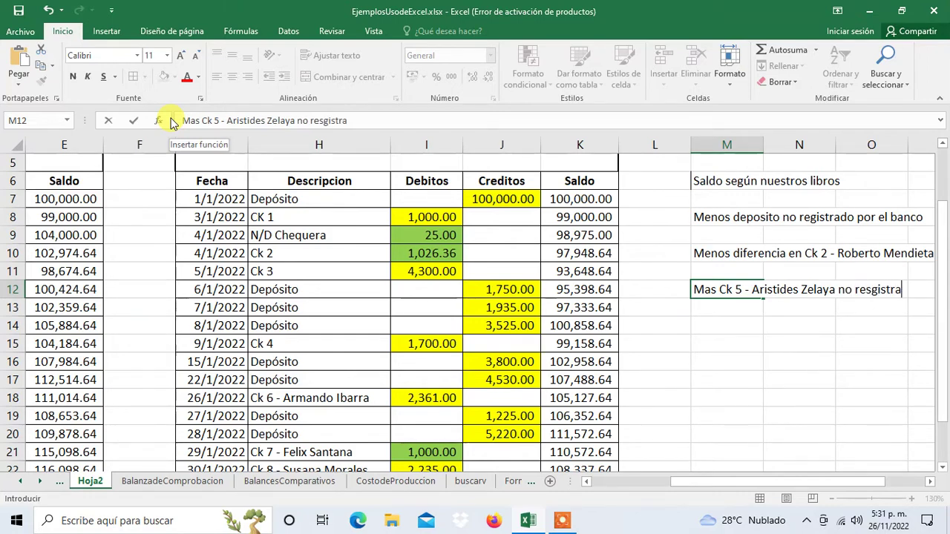
text(por e)
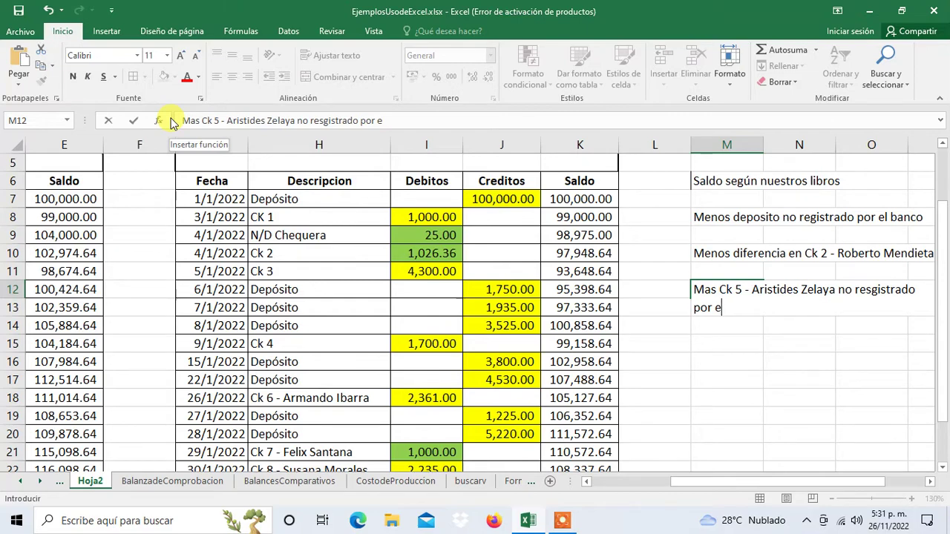
text(l)
text(nco)
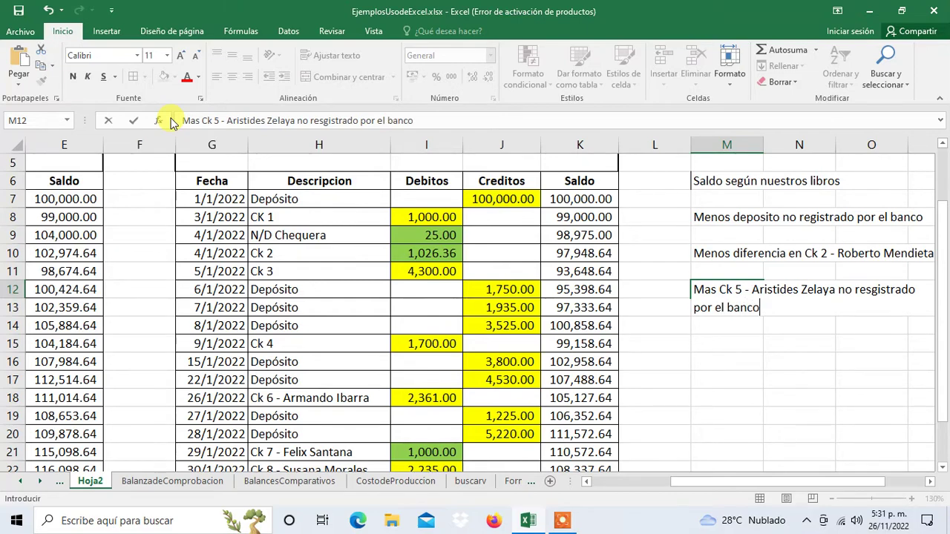
key(Tab)
- Enter 1500 in Q12 after checking the Ck 5 credit amount
key(Left)
key(Left)
key(Left)
key(Left)
key(Left)
key(Left)
key(Left)
key(Left)
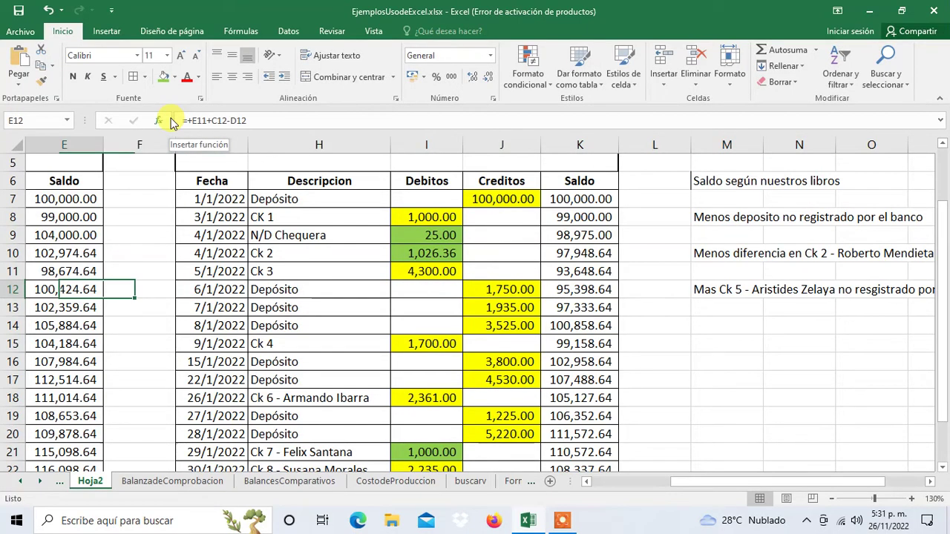
key(Left)
key(Left)
key(Left)
key(Left)
key(Down)
key(Down)
key(Down)
key(Down)
key(Down)
key(Down)
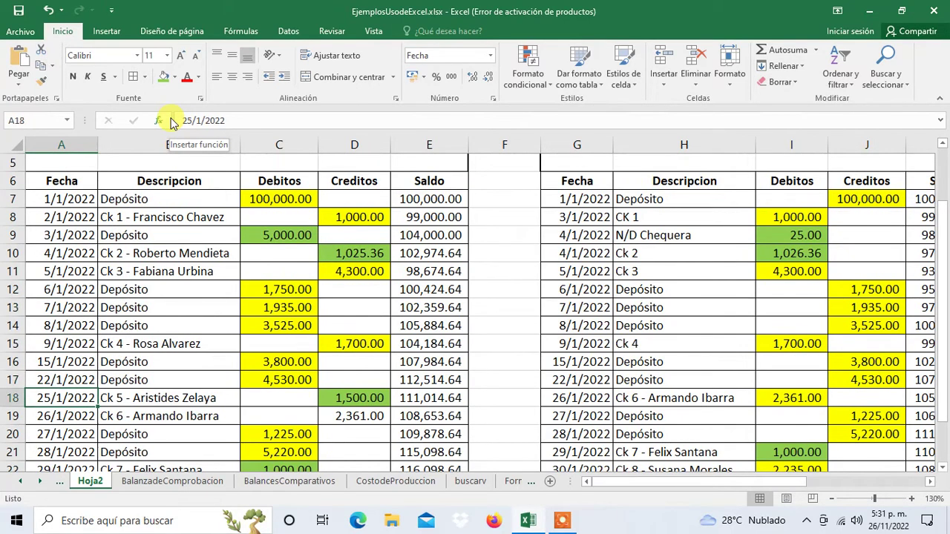
key(Right)
key(Right)
key(Right)
key(Right)
key(Right)
key(Right)
key(Right)
key(Right)
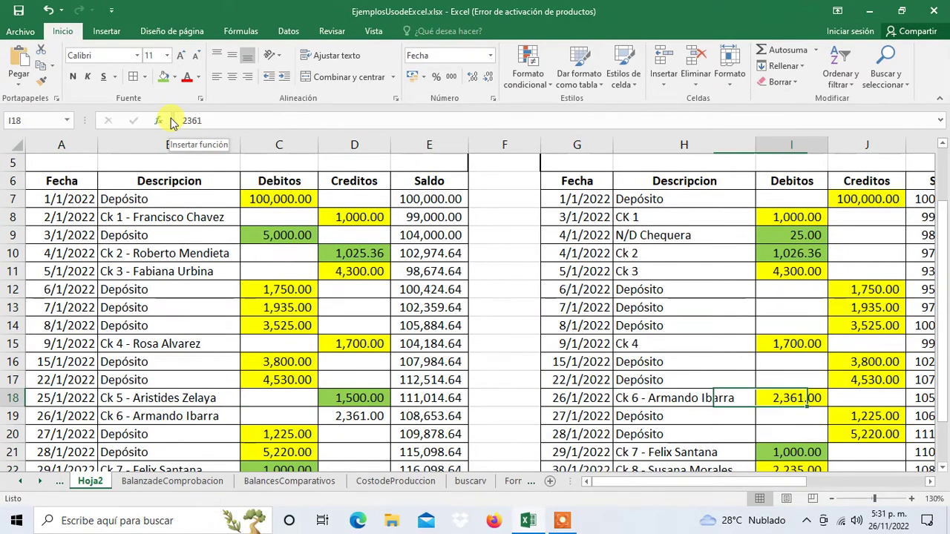
key(Right)
key(Right)
key(Right)
key(Right)
key(Right)
key(Right)
key(Right)
key(Right)
key(Right)
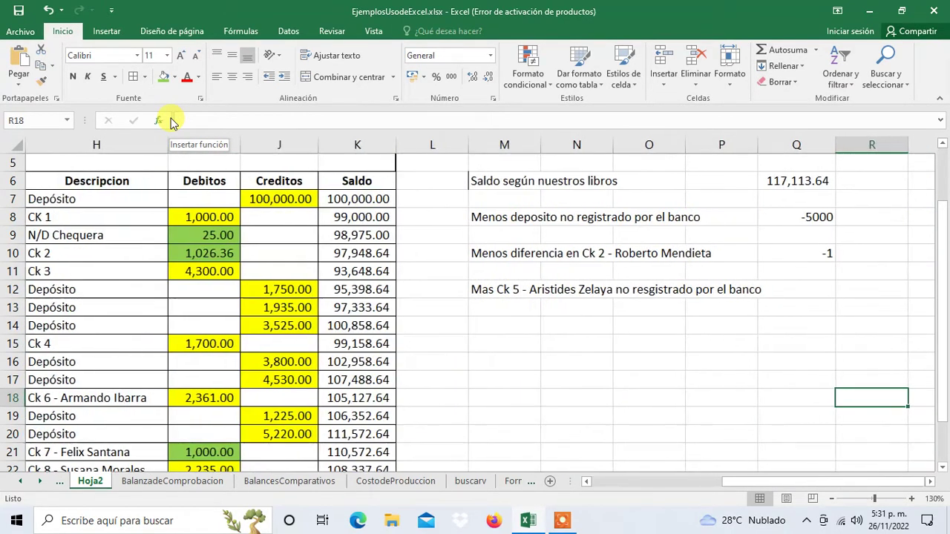
key(Up)
key(Up)
key(Up)
key(Up)
key(Up)
key(Up)
key(Left)
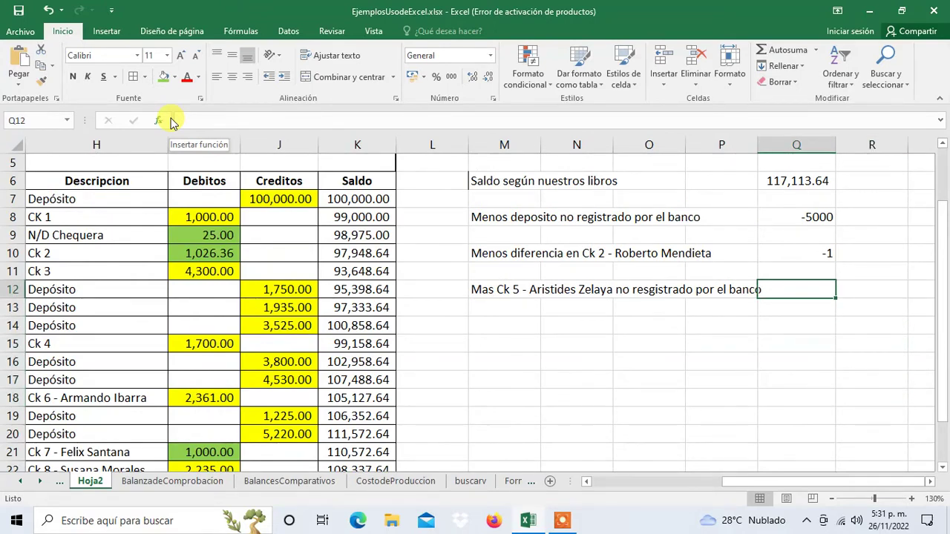
text(1500)
key(Right)
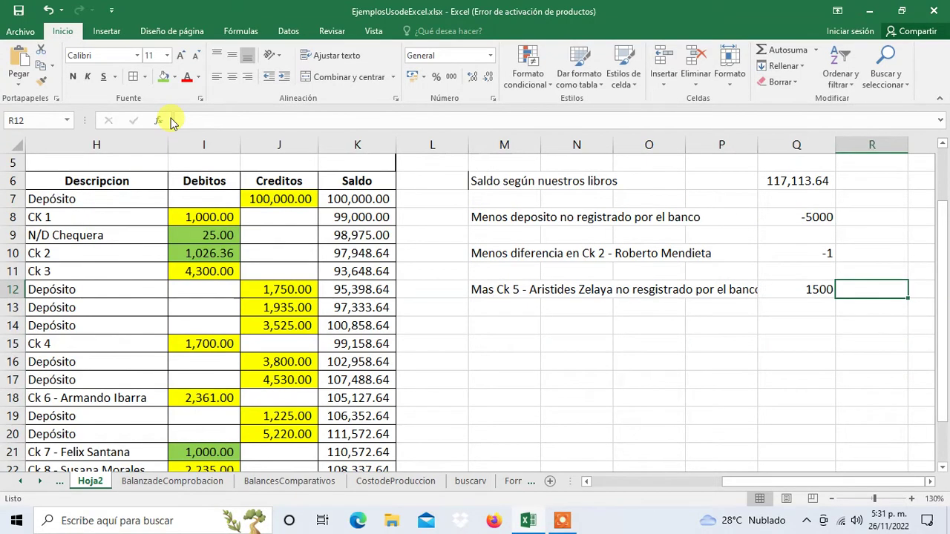
- Widen column P slightly so the label fits
key(Left)
key(Left)
key(Left)
key(Left)
key(Left)
key(Left)
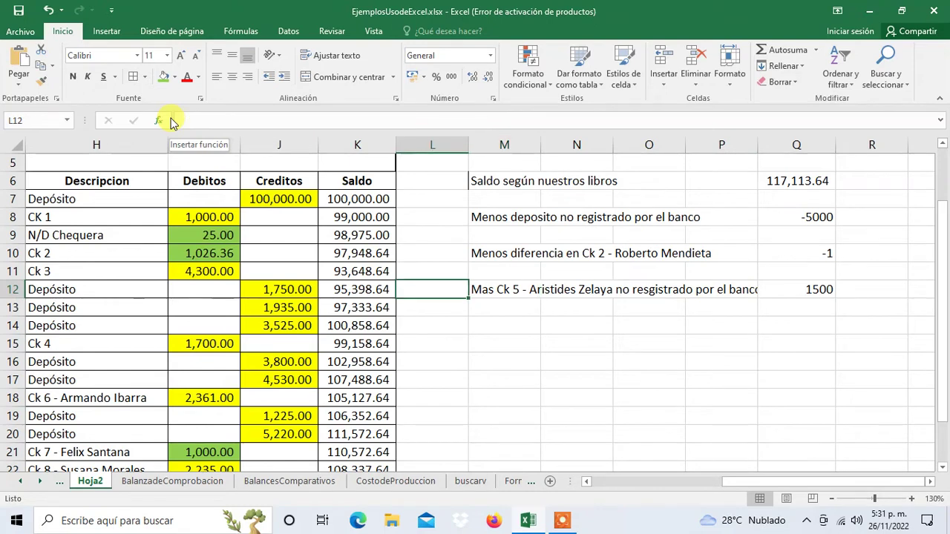
key(Right)
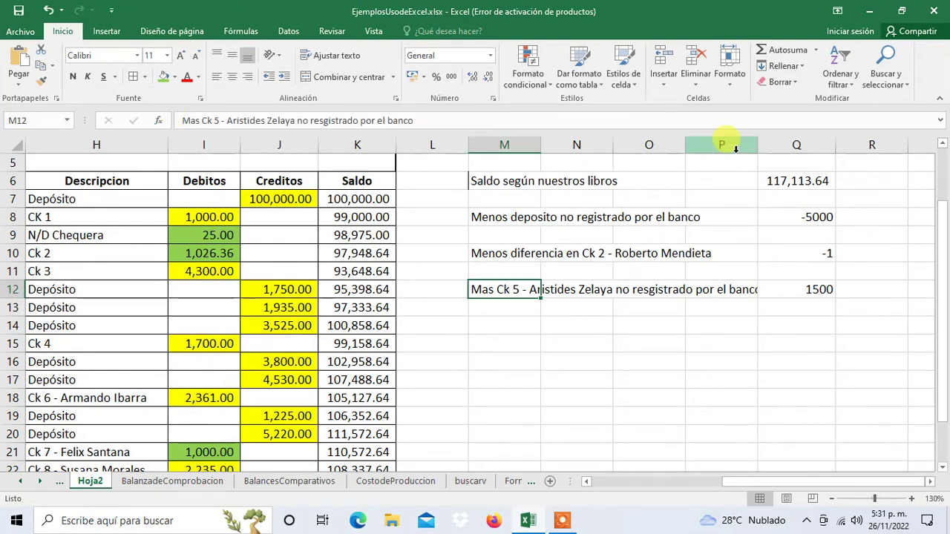
drag(756, 145, 773, 140)
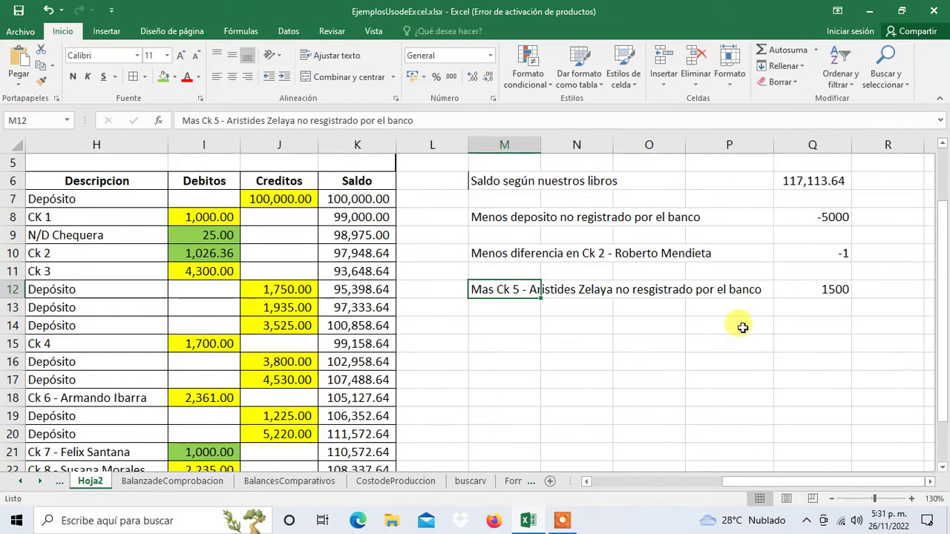
- Copy the Ck 7 description from B22 in the book ledger
key(Left)
key(Left)
key(Left)
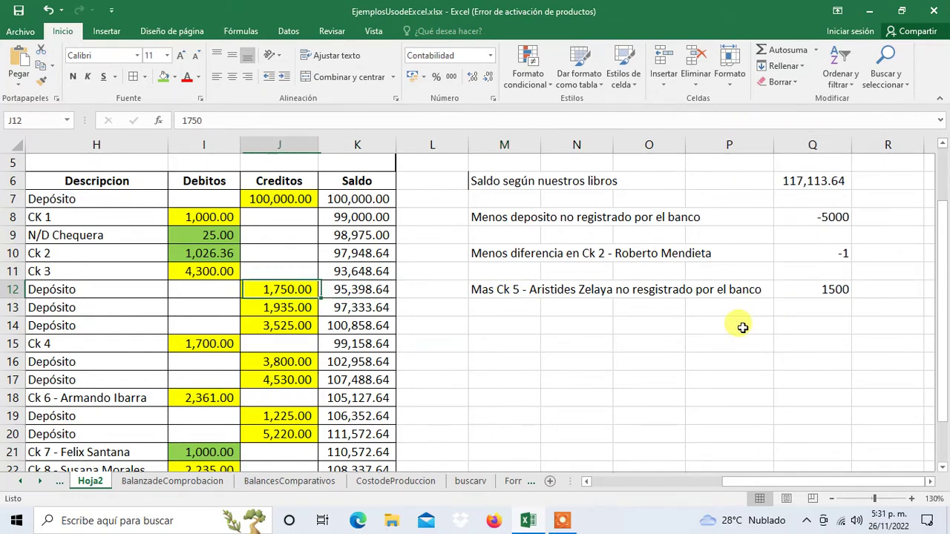
key(Left)
key(Left)
key(Left)
key(Left)
key(Left)
key(Left)
key(Left)
key(Left)
key(Down)
key(Down)
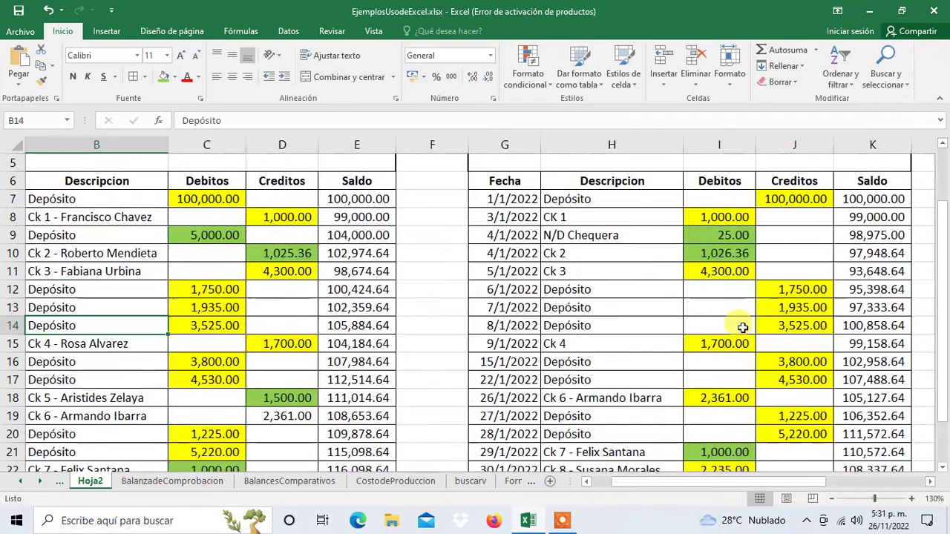
key(Down)
key(Down)
key(Down)
key(Down)
key(Down)
key(Down)
key(Up)
key(Up)
key(Up)
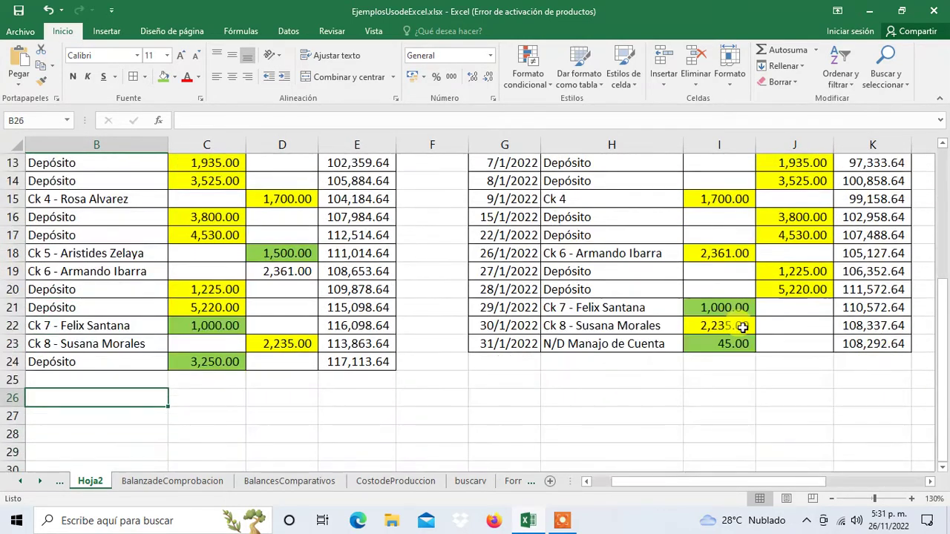
key(Up)
key(Up)
key(Up)
key(Up)
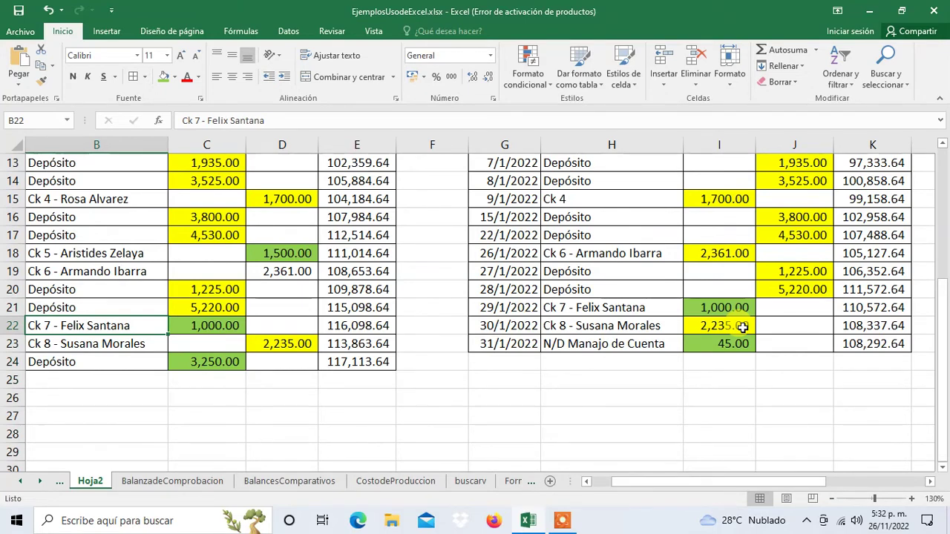
key(Right)
key(Right)
key(Left)
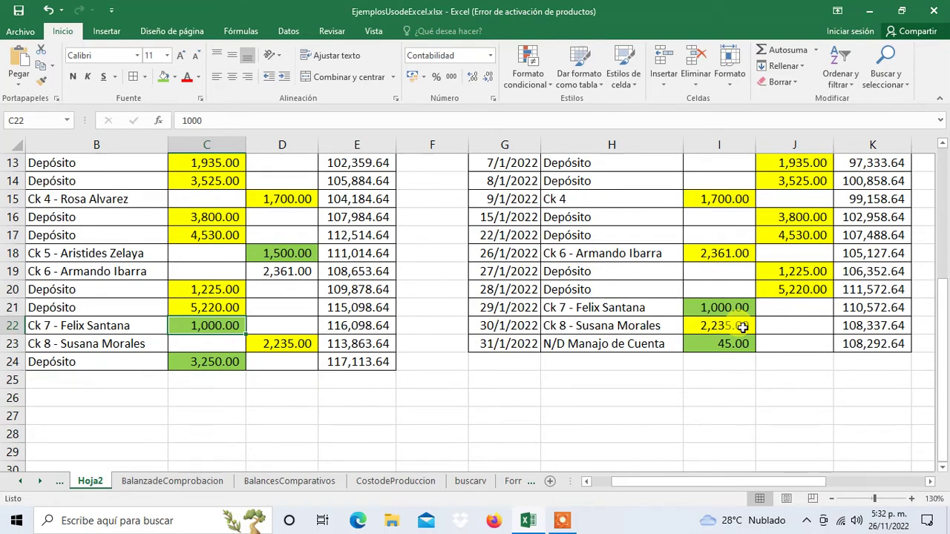
key(Left)
key(ctrl+c)
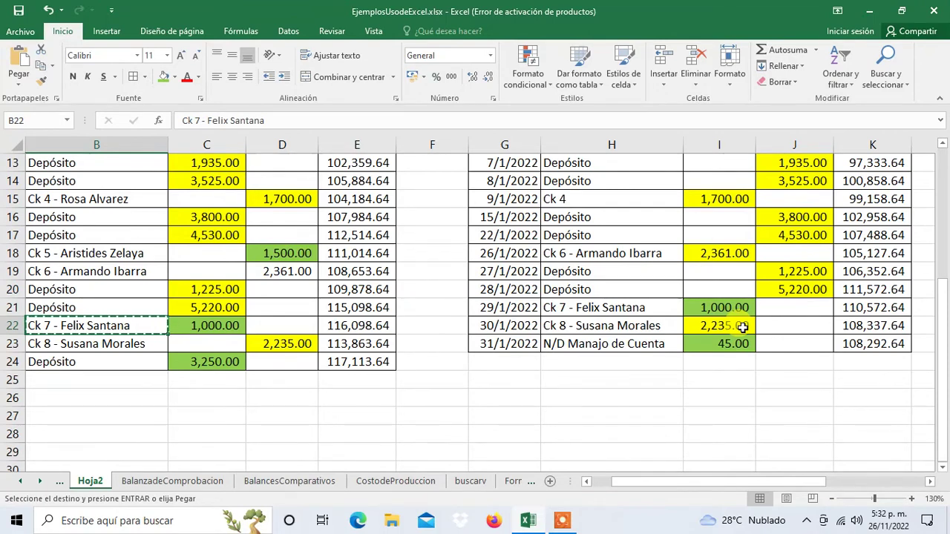
- Paste the Ck 7 description into M14, below the Ck 5 line
key(Right)
key(Right)
key(Right)
key(Right)
key(Right)
key(Right)
key(Right)
key(Right)
key(Right)
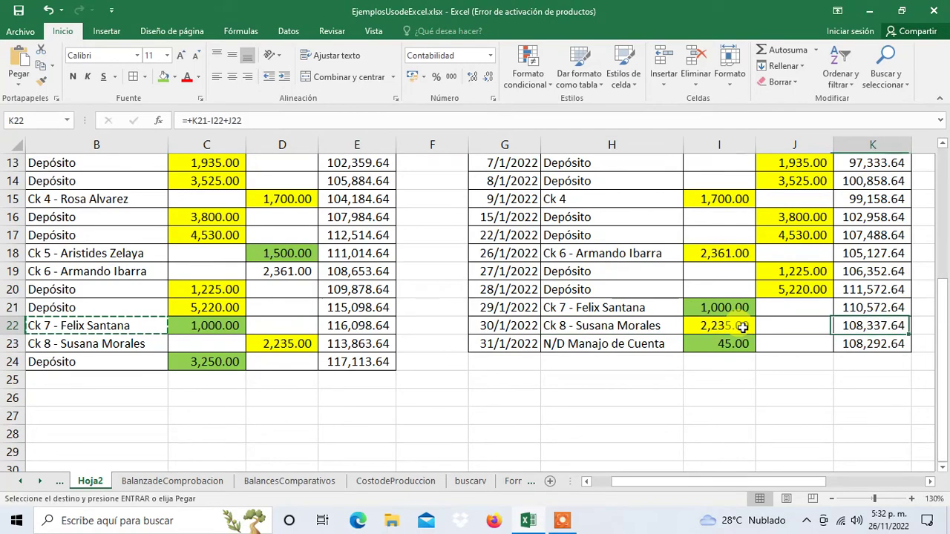
key(Right)
key(Right)
key(Right)
key(Right)
key(Right)
key(Up)
key(Up)
key(Up)
key(Up)
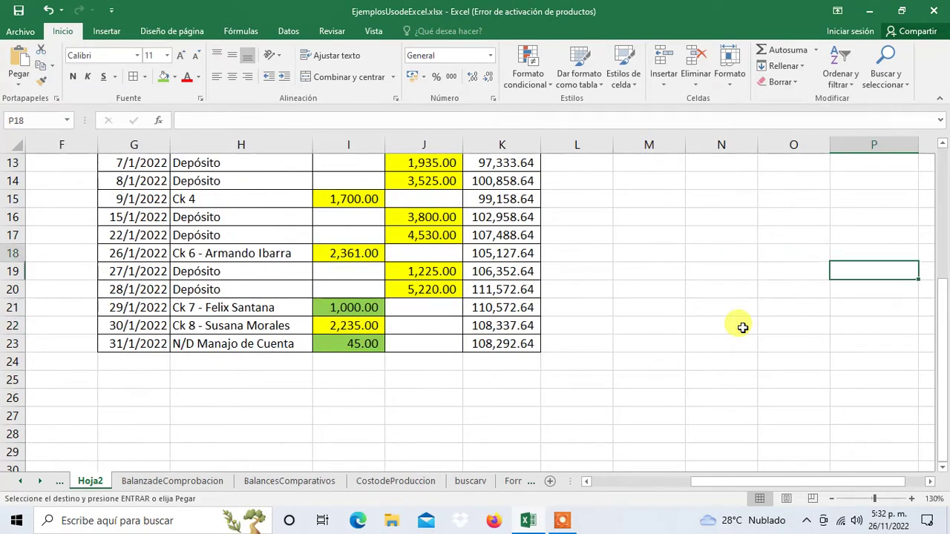
key(Up)
key(Up)
key(Up)
key(Up)
key(Up)
key(Up)
key(Down)
key(Down)
key(Down)
key(Down)
key(Down)
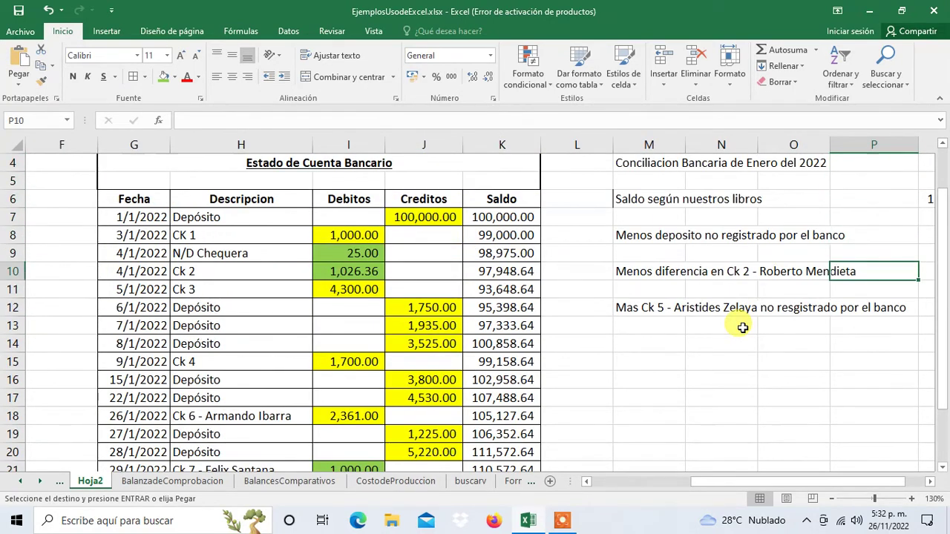
key(Down)
key(Down)
key(Down)
key(Down)
key(Down)
key(Up)
key(Left)
key(Left)
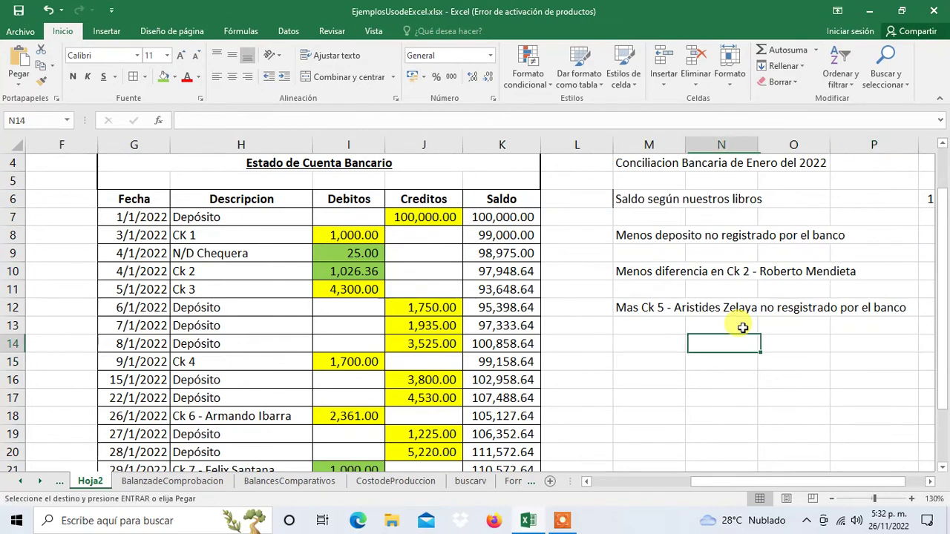
key(Left)
key(ctrl+v)
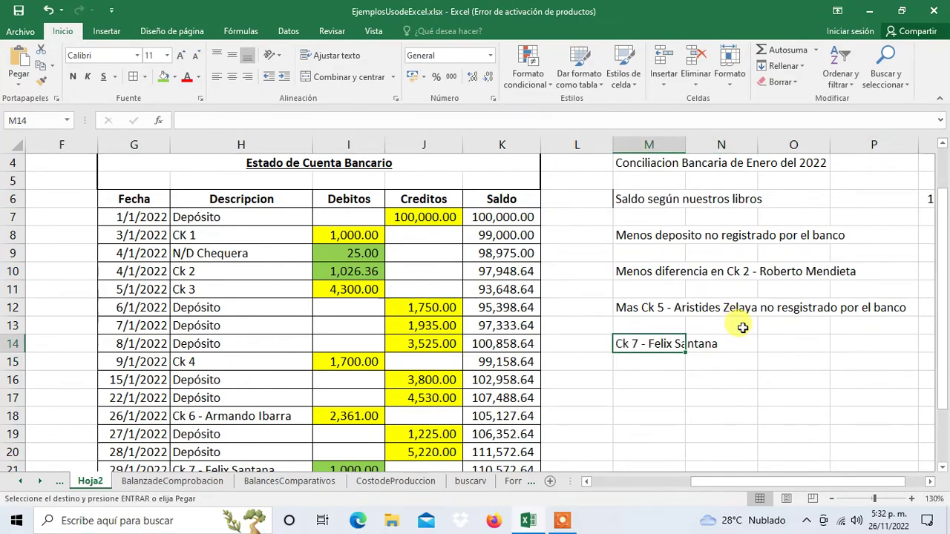
- Complete the Ck 7 label so it reads 'registrado incorrectamente por la compañía'
click(185, 121)
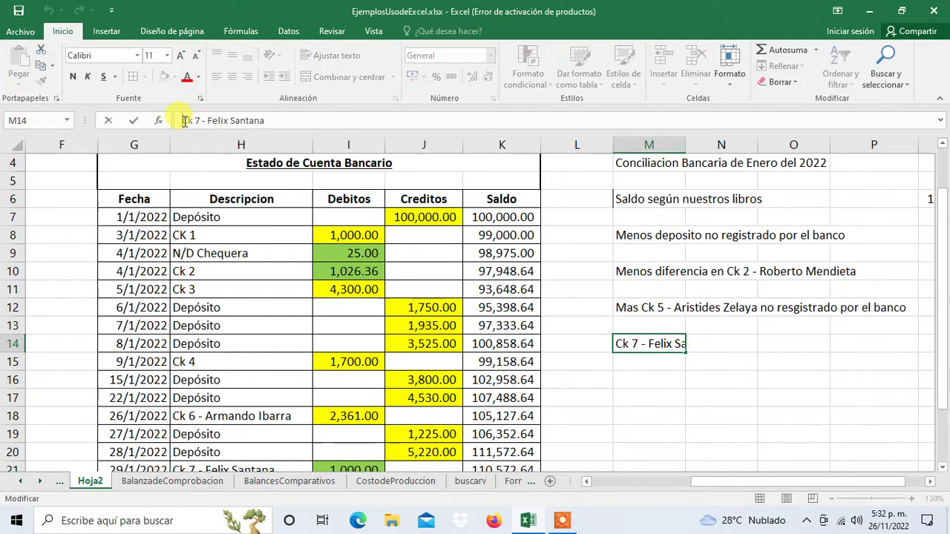
text(Ma)
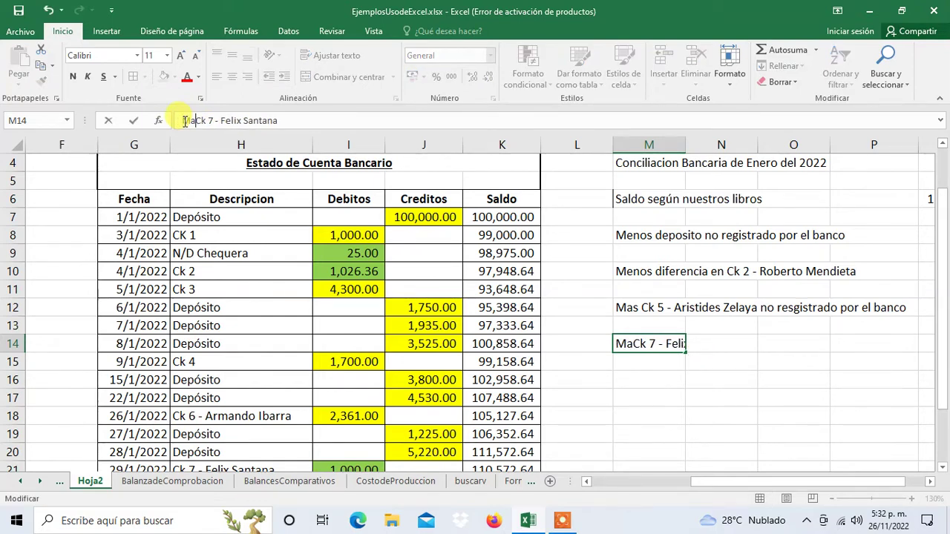
text(s)
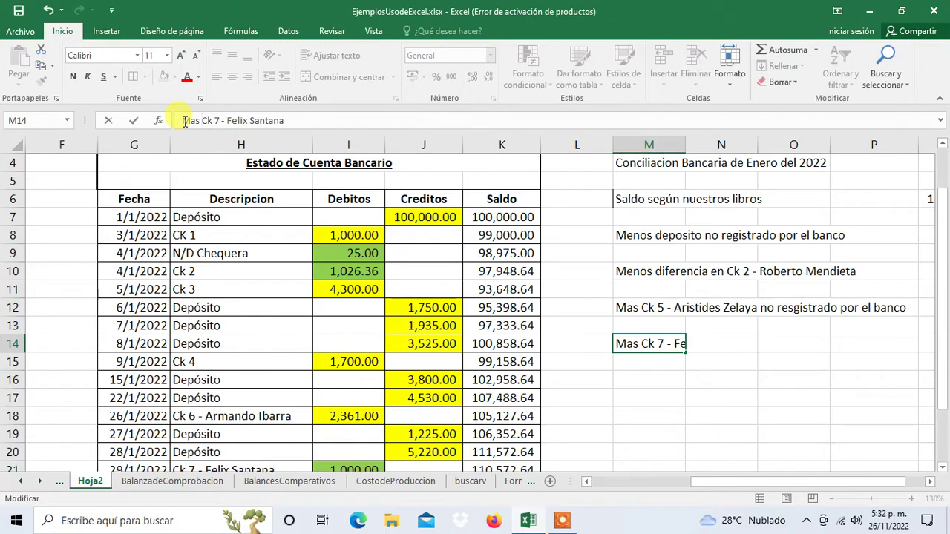
key(Right)
key(Right)
key(Right)
key(Right)
key(Right)
key(Right)
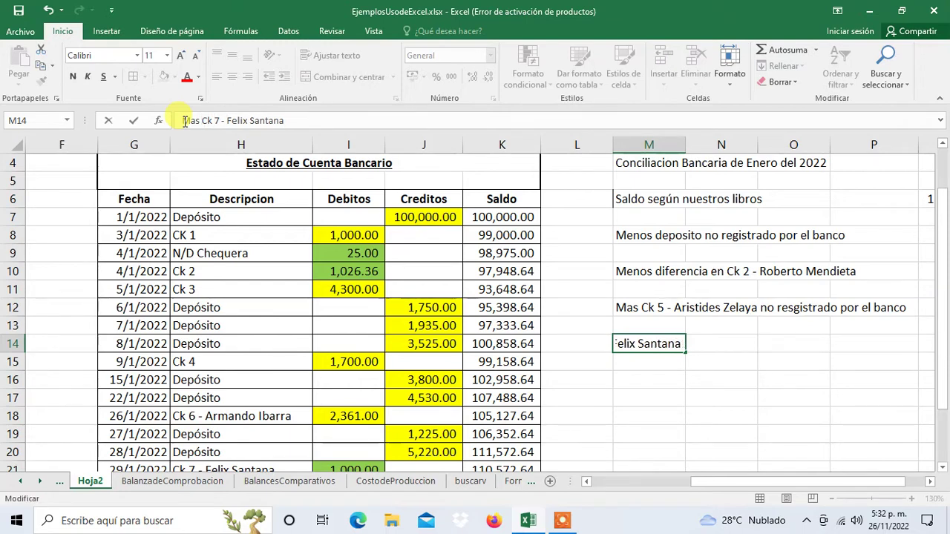
text( res)
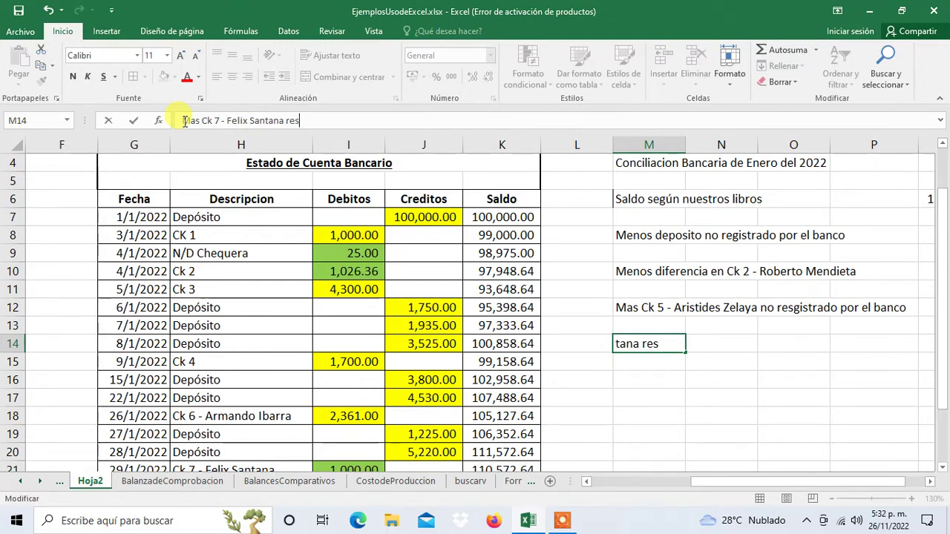
text(gist)
text(rado)
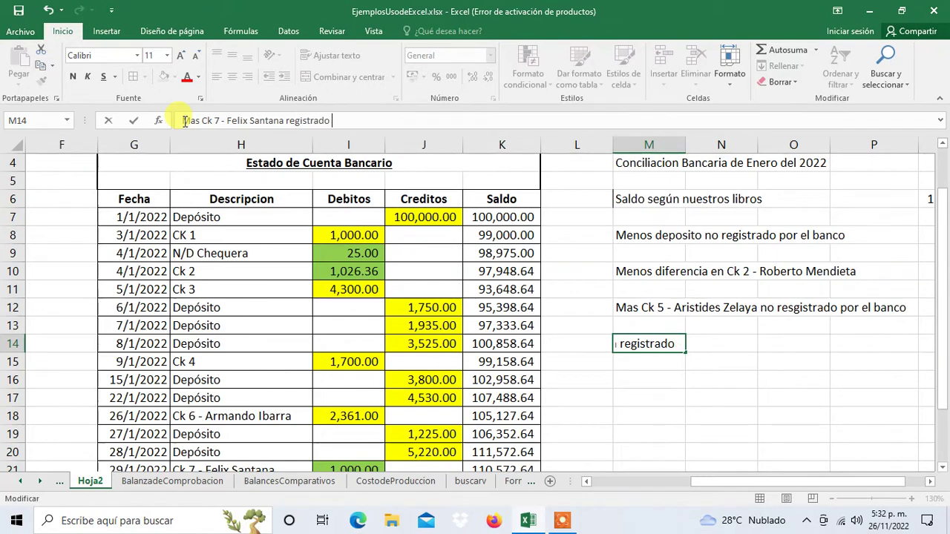
text( incore)
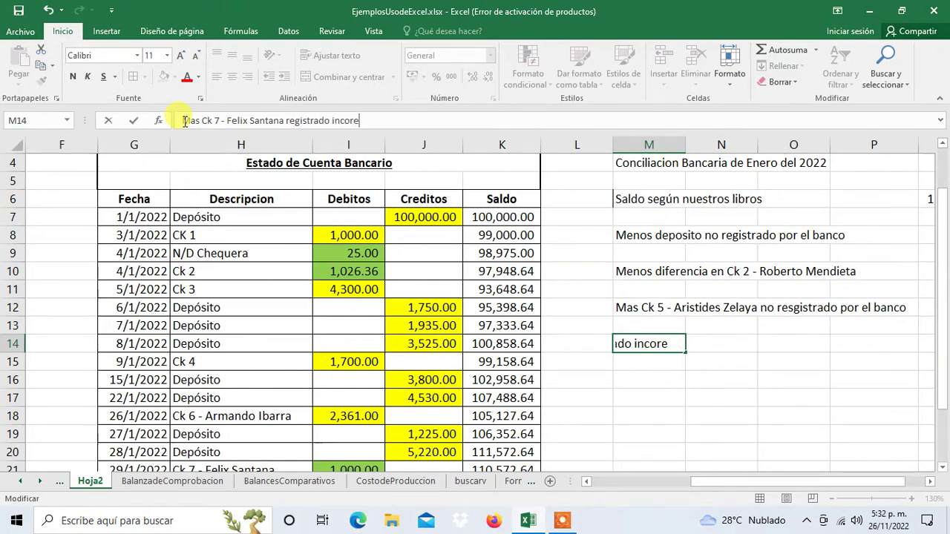
key(BackSpace)
text(rectament)
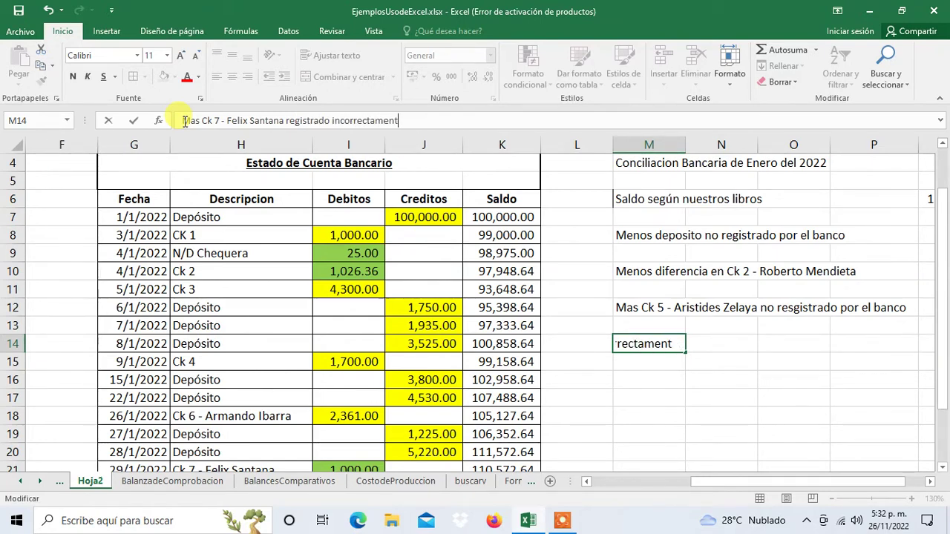
text(e p)
text(or nosot)
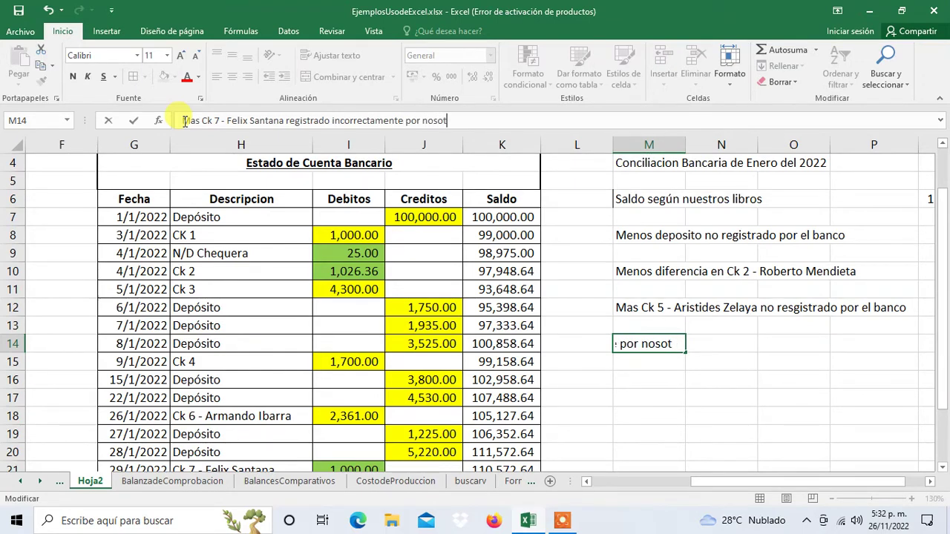
text(r)
key(BackSpace)
key(BackSpace)
key(BackSpace)
text(co)
text(mpañia)
key(Tab)
key(Tab)
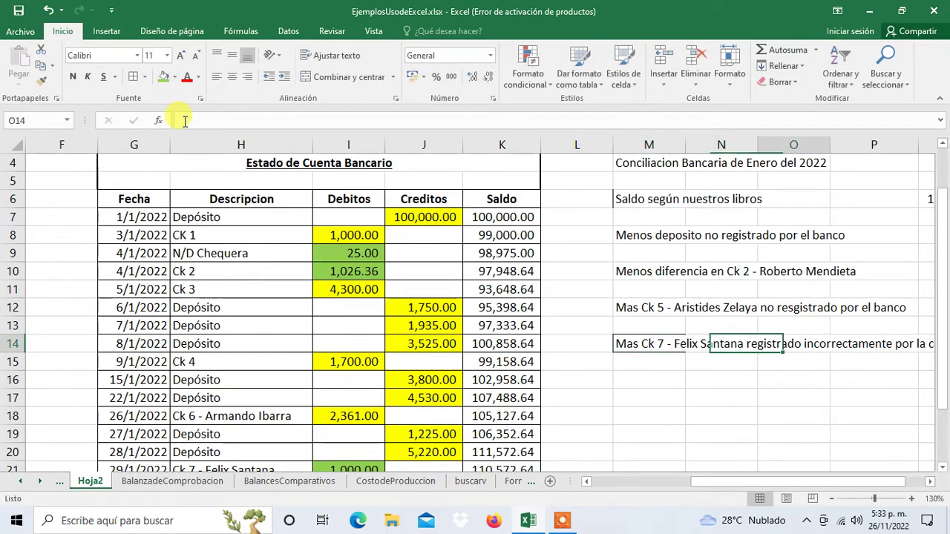
- Enter 2000 as the Ck 7 amount and widen column P to show the full label
key(Tab)
key(Tab)
key(Tab)
key(Left)
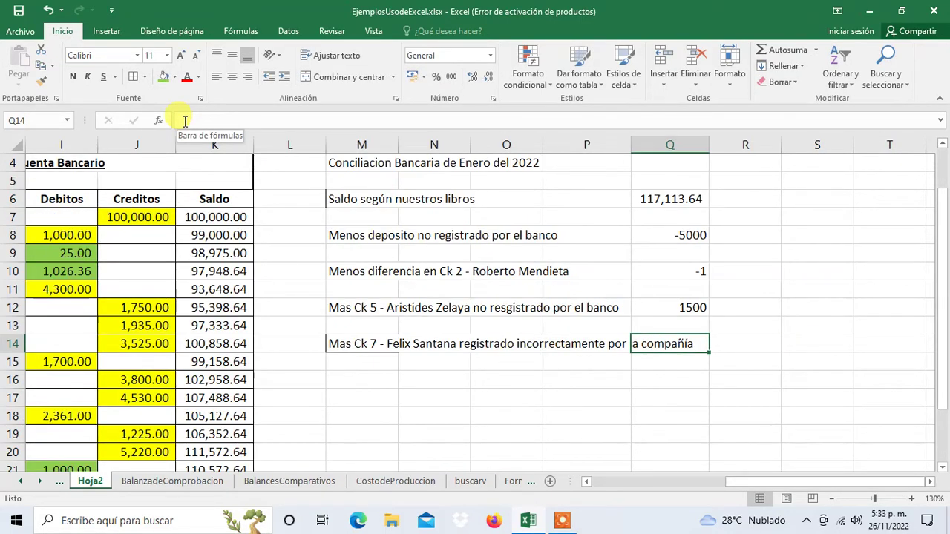
text(2000)
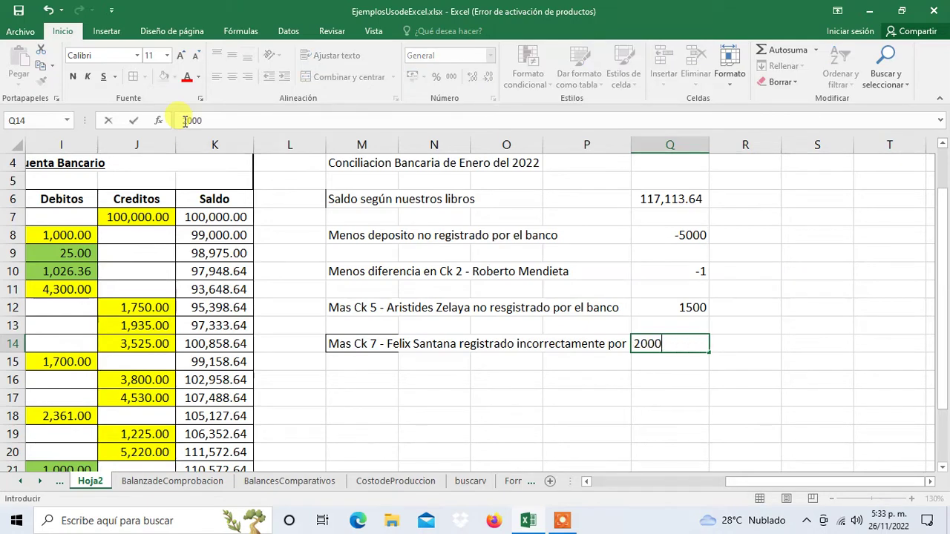
key(Tab)
key(Left)
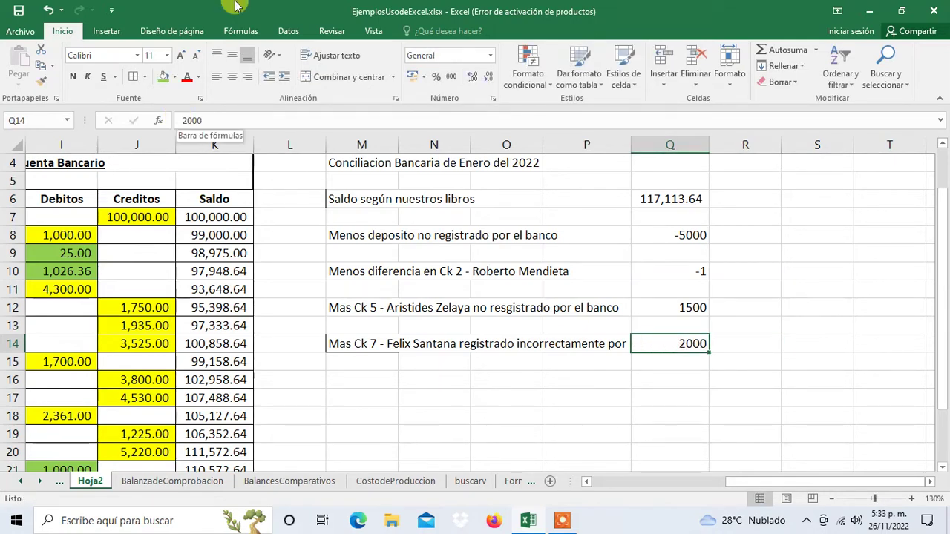
drag(631, 143, 657, 143)
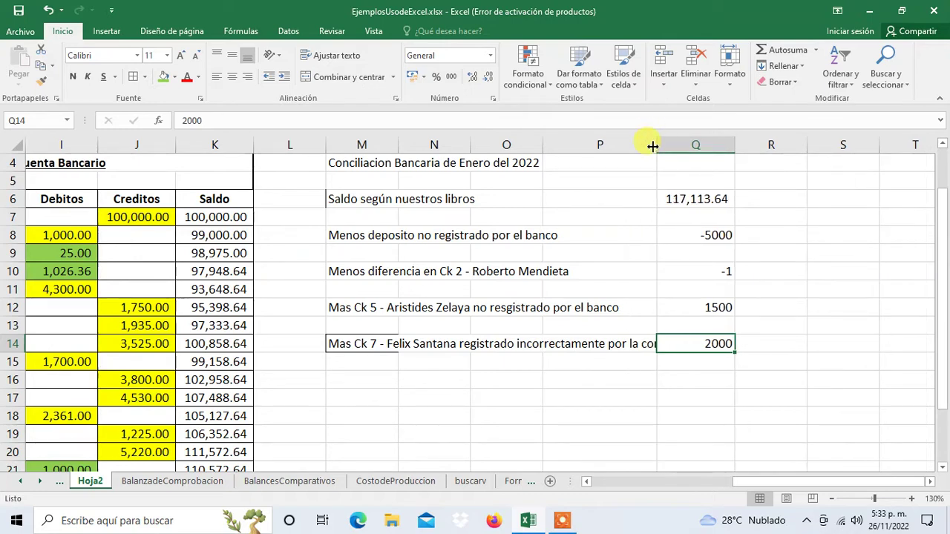
drag(657, 143, 712, 141)
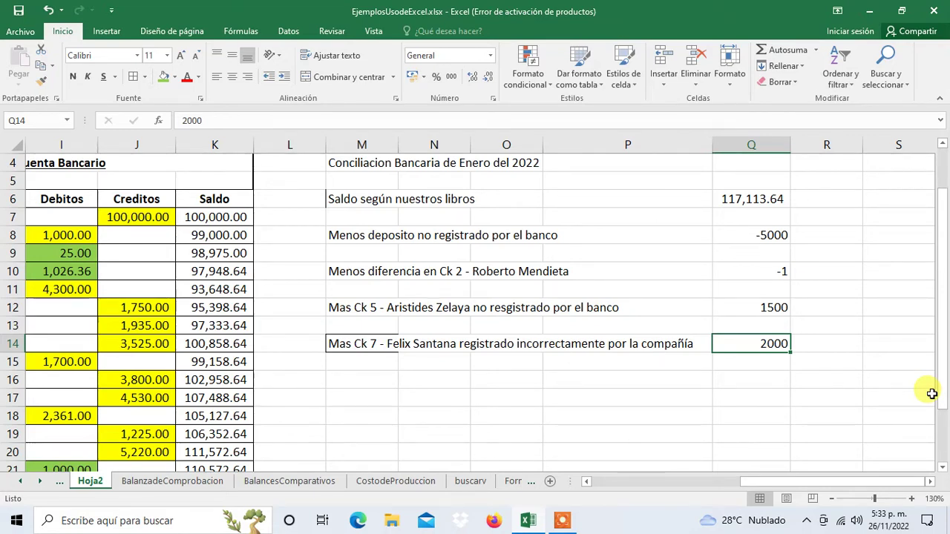
key(Left)
key(Left)
key(Left)
key(Left)
key(Left)
key(Left)
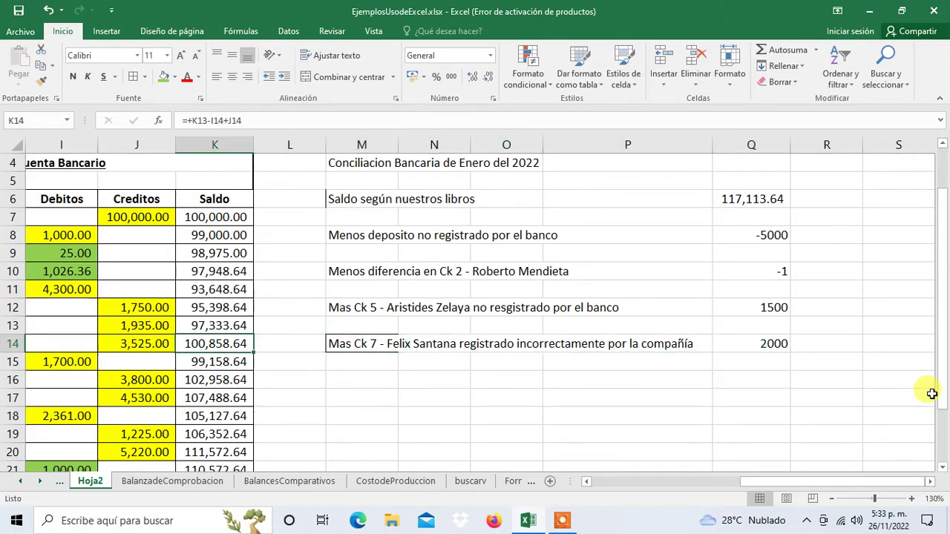
key(Right)
key(Right)
key(Left)
key(Left)
key(Left)
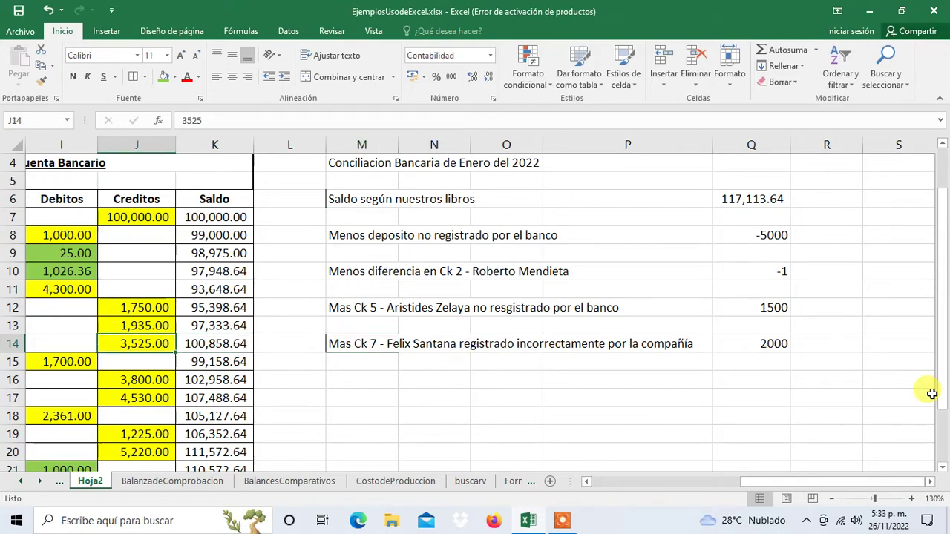
key(Left)
key(Left)
key(Left)
key(Down)
key(Down)
key(Down)
key(Down)
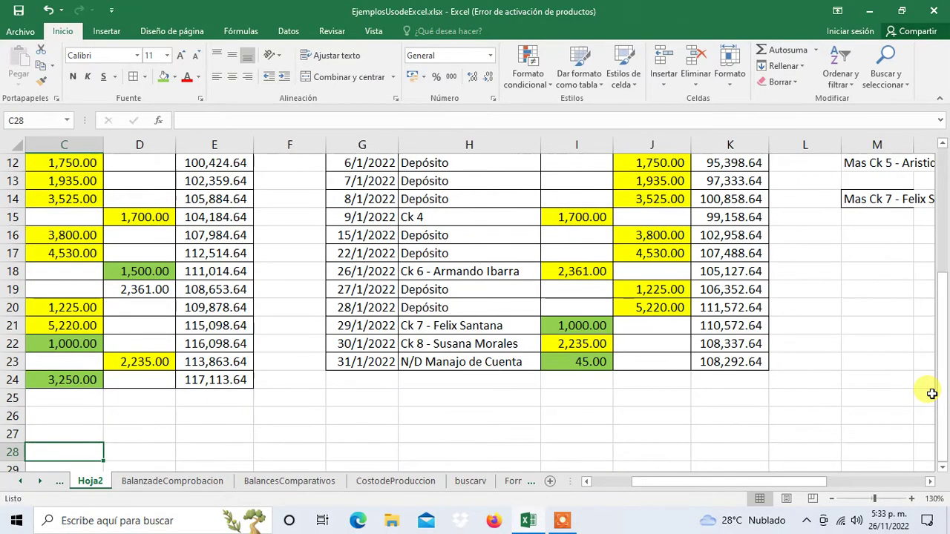
key(Left)
key(Left)
key(Up)
key(Up)
key(Up)
key(Up)
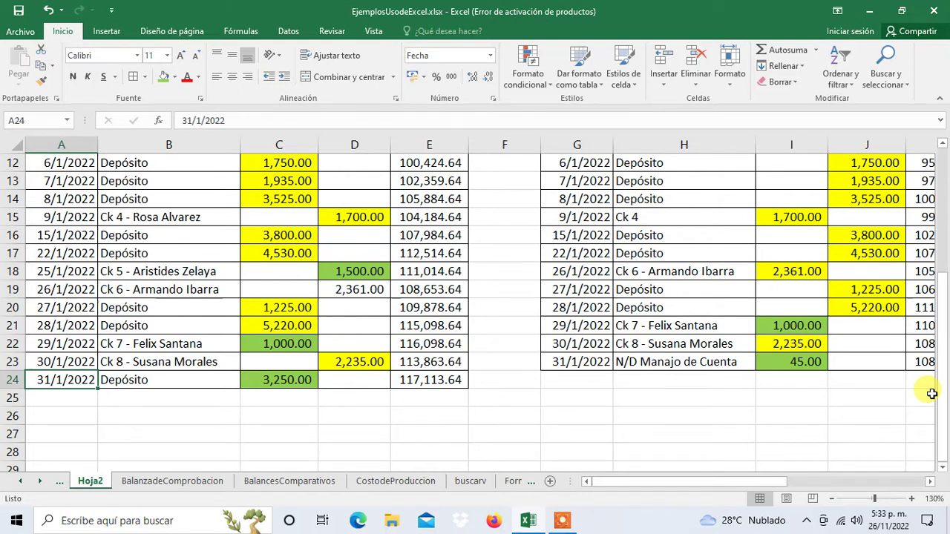
key(Right)
key(Right)
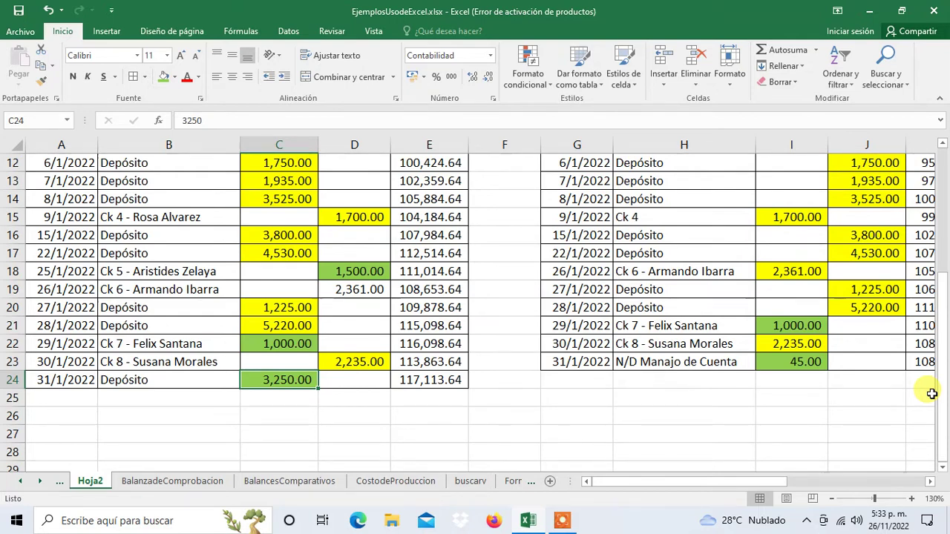
key(Right)
key(Right)
key(Right)
key(Right)
key(Right)
key(Right)
key(Right)
key(Right)
key(Right)
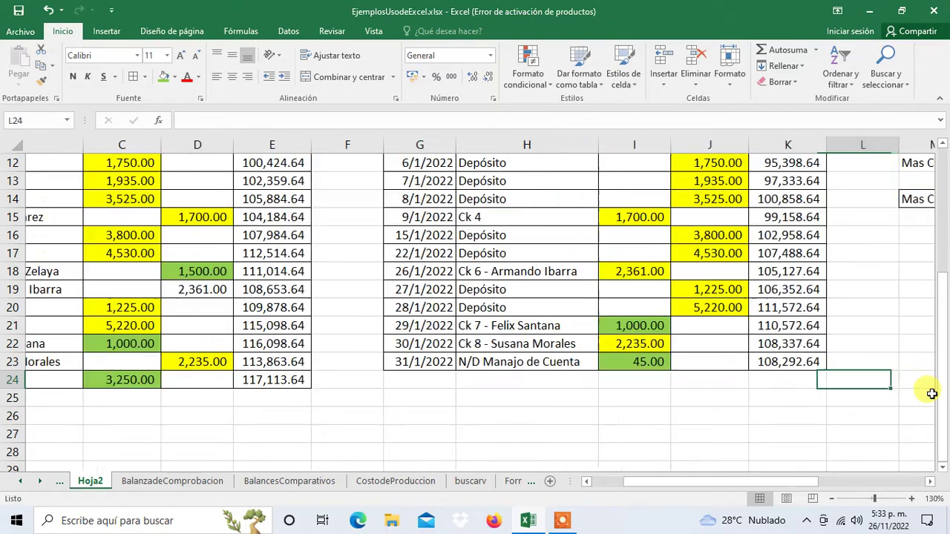
key(Right)
key(Right)
key(Right)
key(Up)
key(Up)
key(Up)
key(Up)
key(Up)
key(Up)
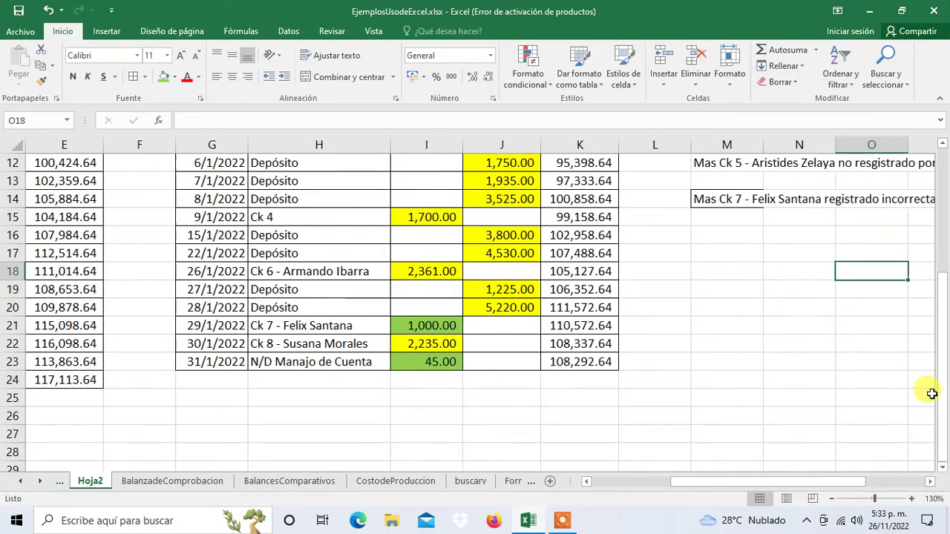
key(Up)
key(Up)
key(Left)
key(Left)
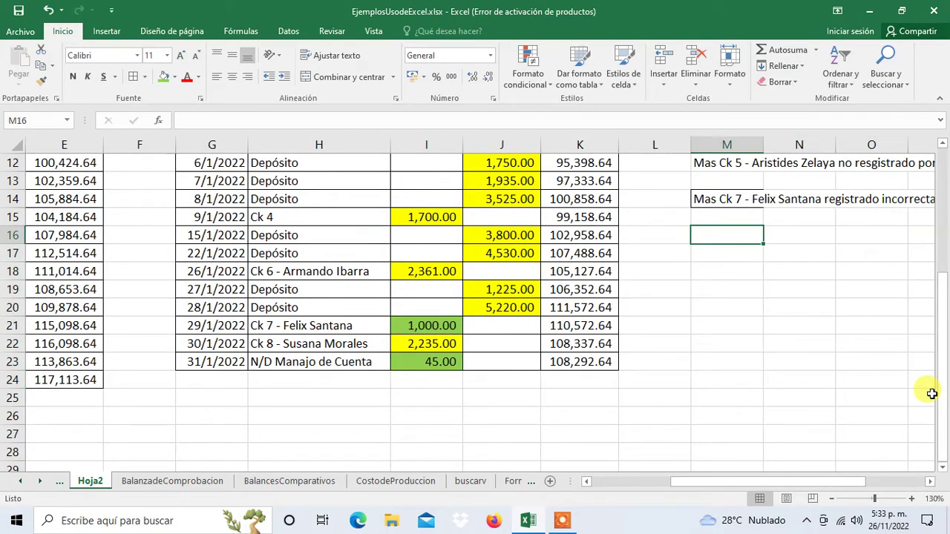
- Type 'Menos deposito registrado por nosotros y no por el banco' in M16
text(Menos deposito regist)
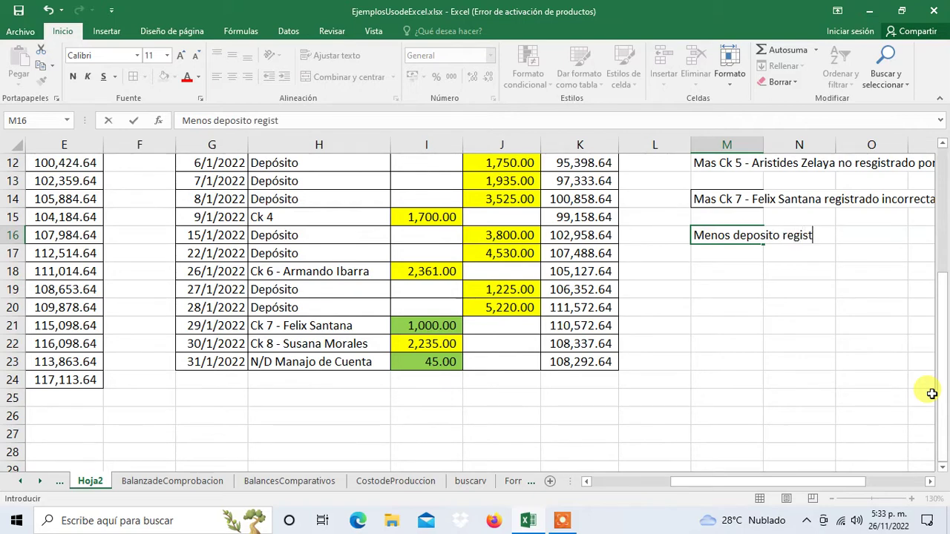
text(rado por nosotro)
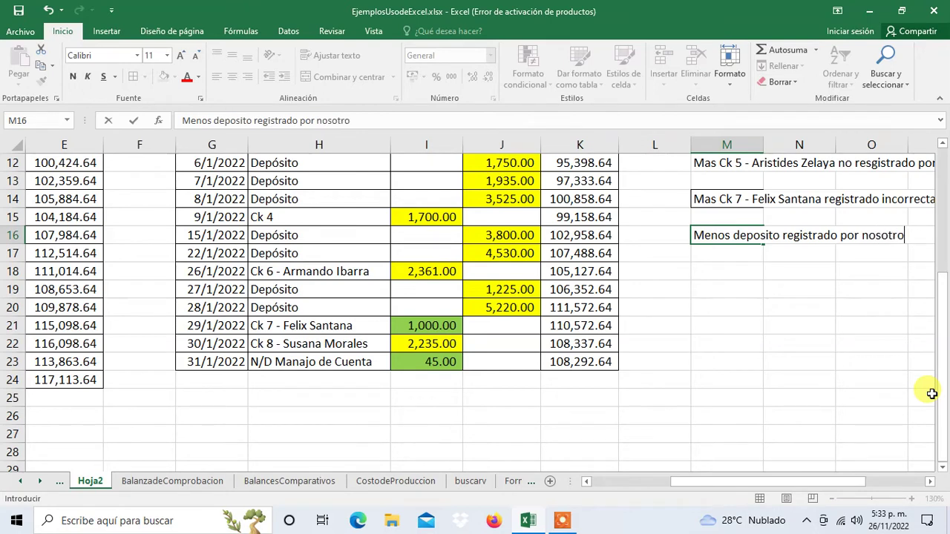
text(s y no por e)
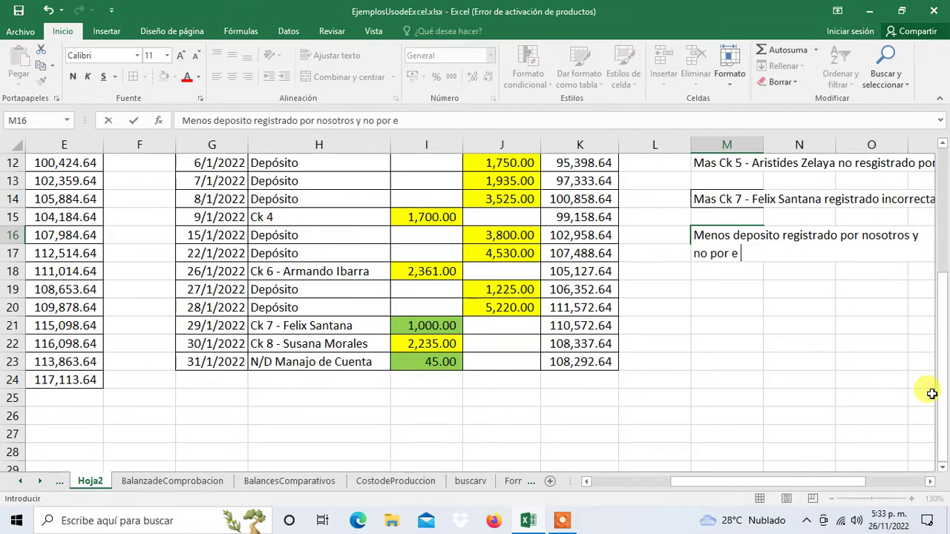
text(l banco)
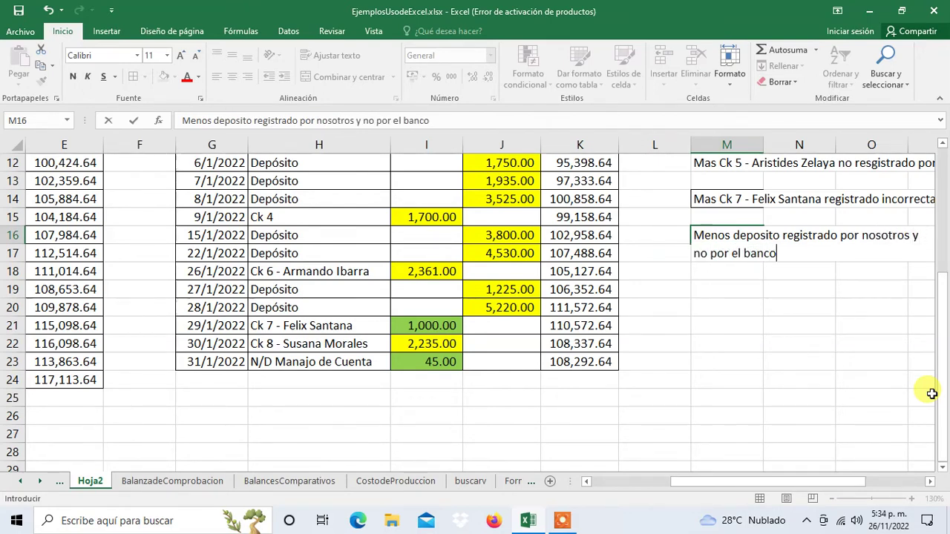
key(Return)
key(Up)
key(Left)
key(Left)
key(Left)
key(Left)
key(Left)
key(Left)
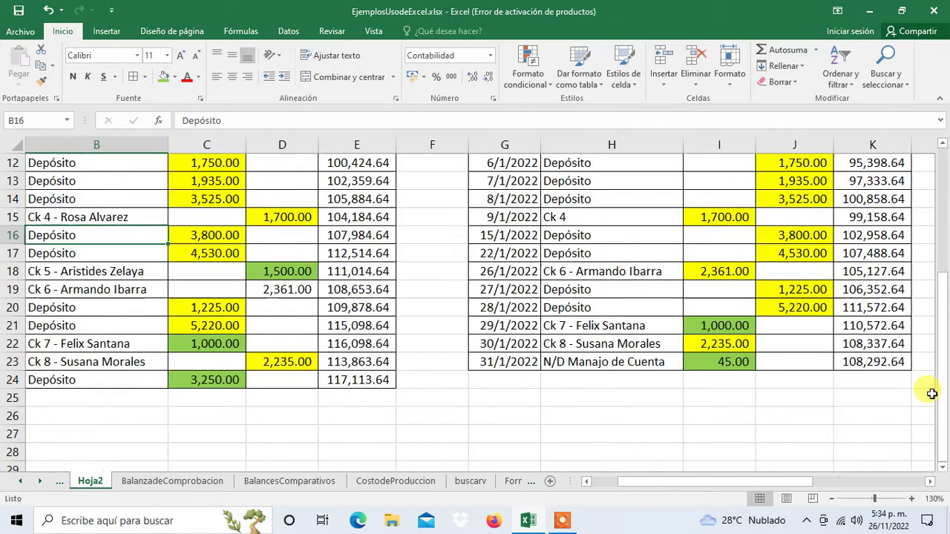
key(Left)
key(Down)
key(Down)
key(Down)
key(Down)
key(Down)
key(Down)
key(Down)
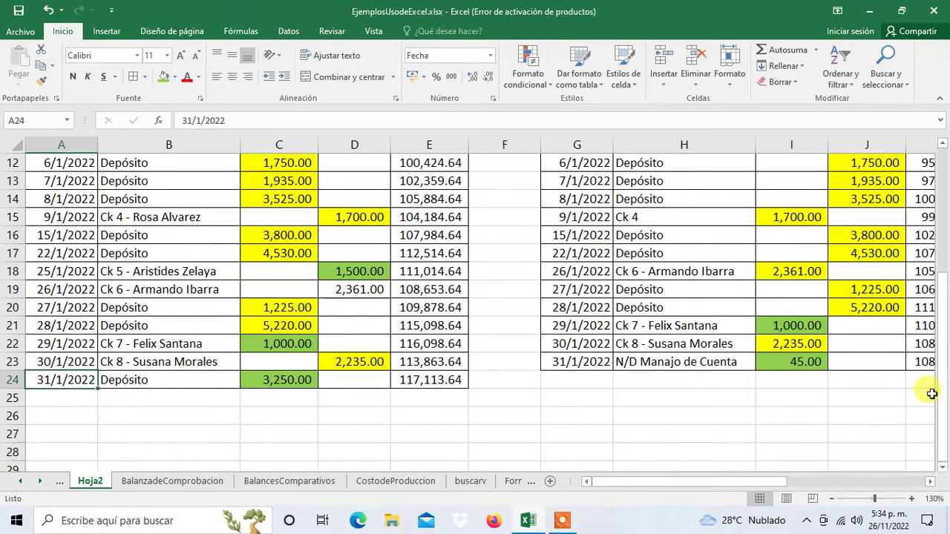
key(Right)
key(Right)
key(Right)
key(Right)
key(Right)
key(Right)
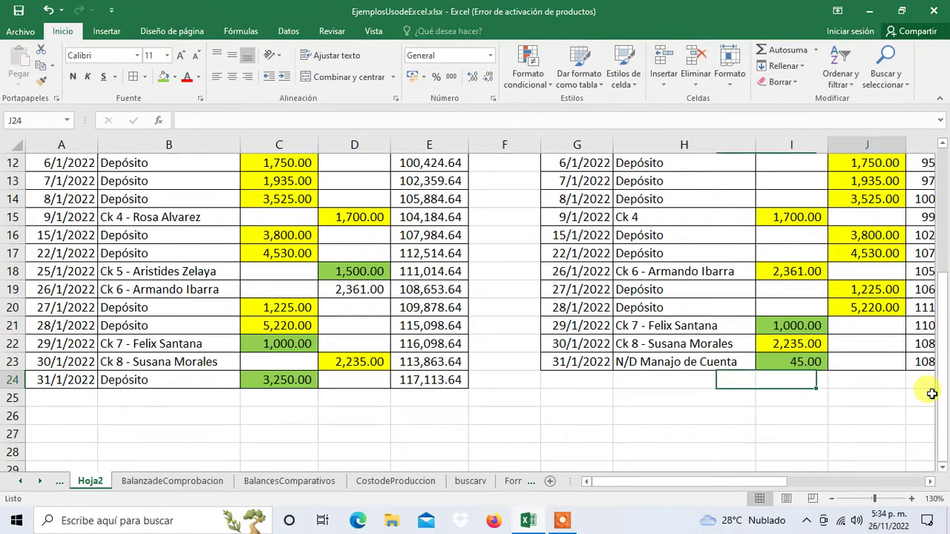
key(Right)
key(Right)
key(Right)
- Enter -3250 in Q16 for the 31/1/2022 deposit not recorded by the bank
key(Up)
key(Up)
key(Up)
key(Up)
key(Left)
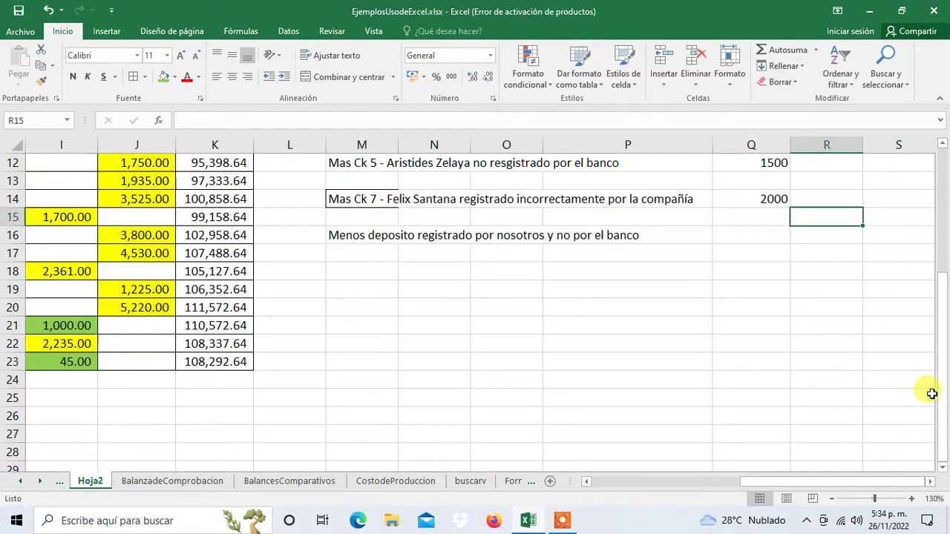
key(Left)
key(Down)
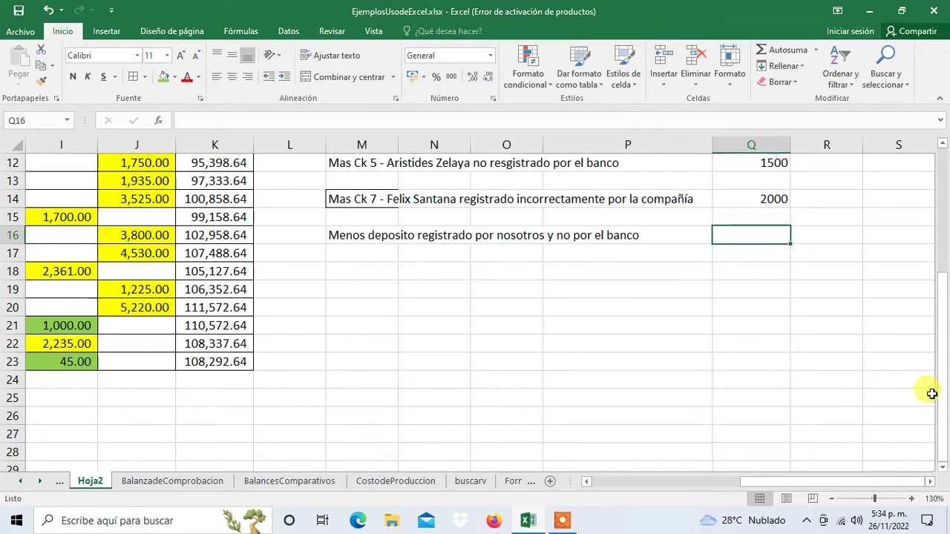
text(3)
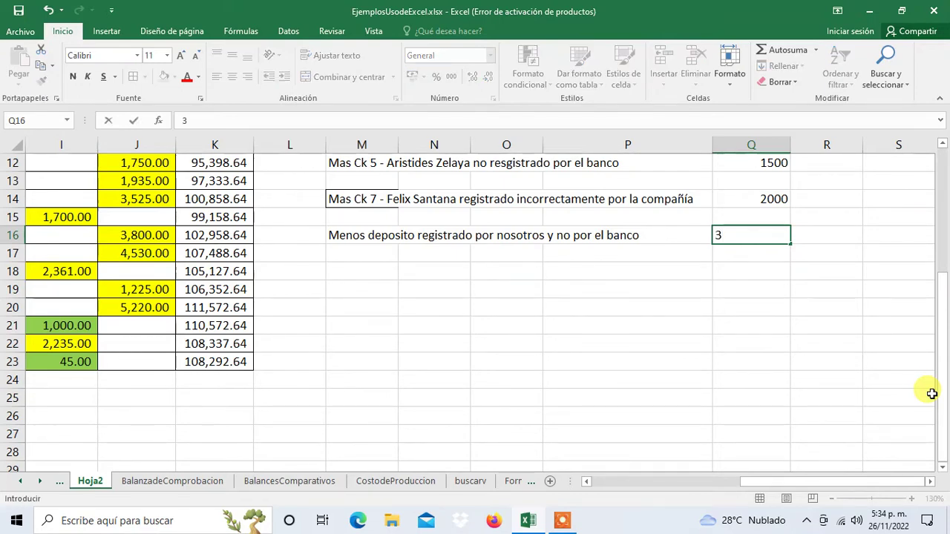
key(BackSpace)
text(-3)
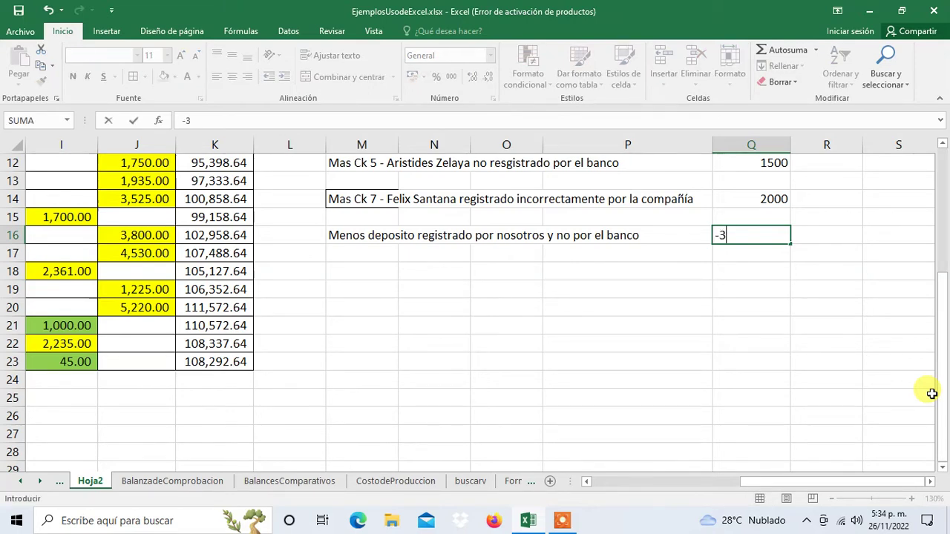
text(250)
key(Tab)
- Review the summary amounts back up to the check 7 amount of 2000
key(Left)
key(Up)
key(Up)
key(Up)
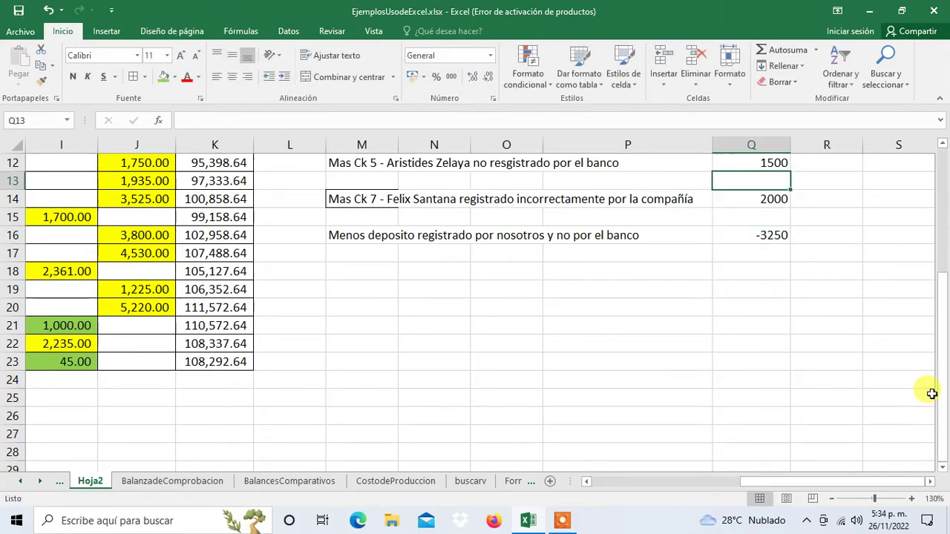
key(Up)
key(Up)
key(Up)
key(Up)
key(Up)
key(Up)
key(Down)
key(Down)
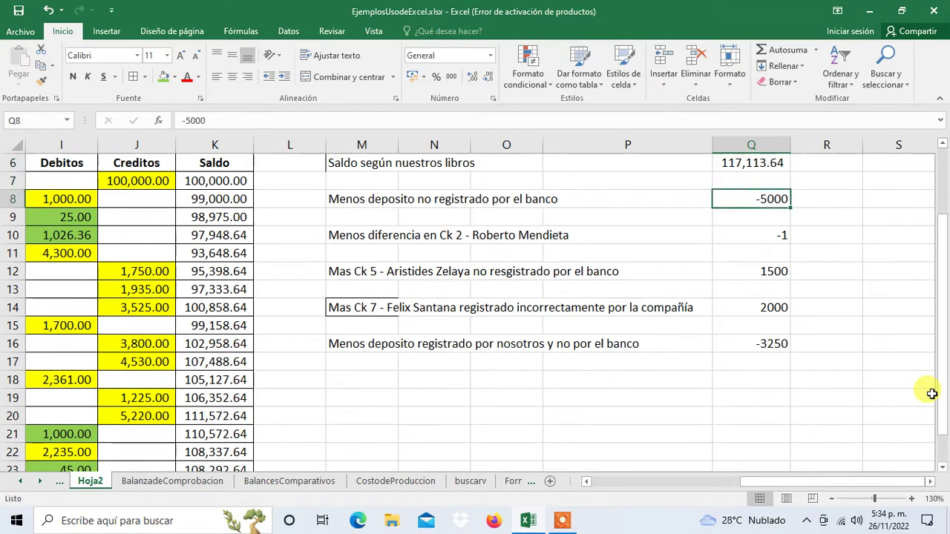
key(Down)
key(Down)
key(Down)
key(Down)
key(Down)
key(Down)
key(Left)
key(Left)
key(Left)
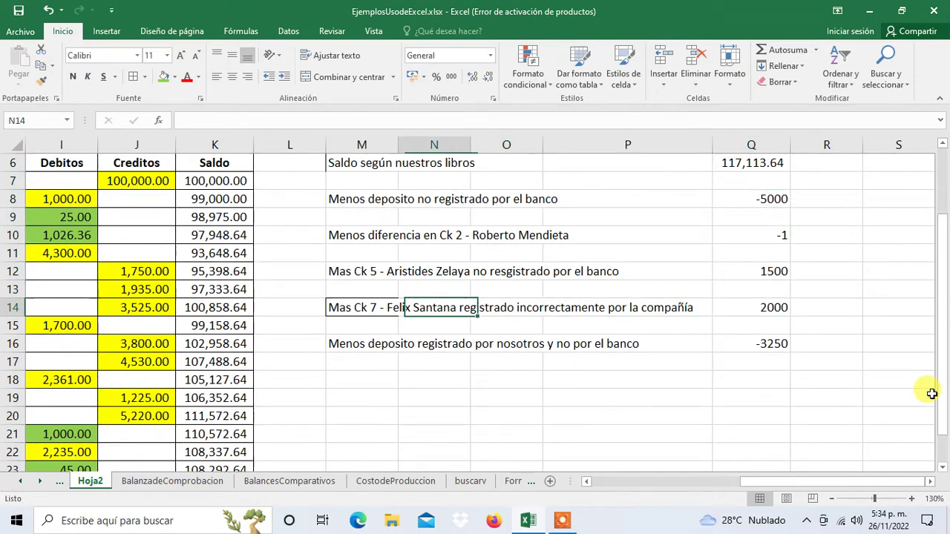
key(Left)
key(Left)
key(Right)
key(Right)
key(Right)
key(Right)
key(Right)
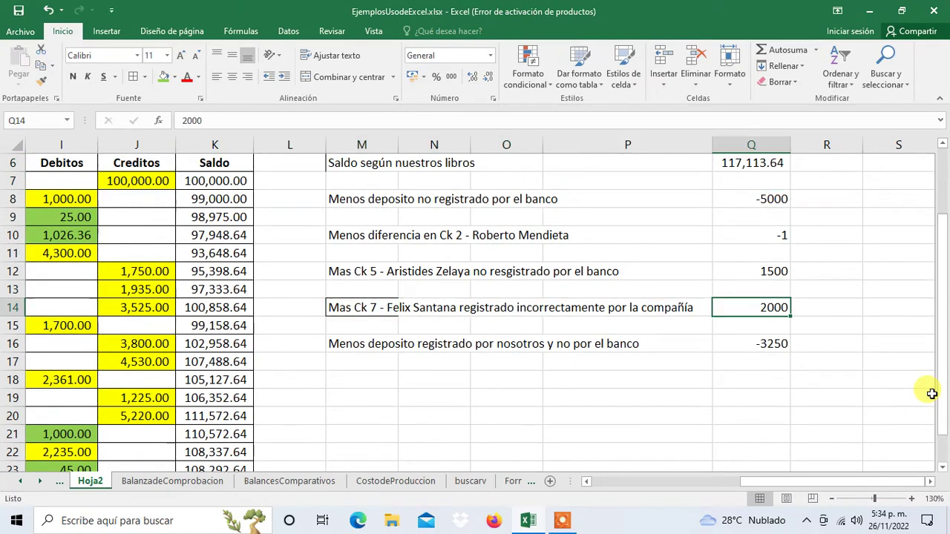
- Change the check 7 amount from 2000 to -2000
click(184, 120)
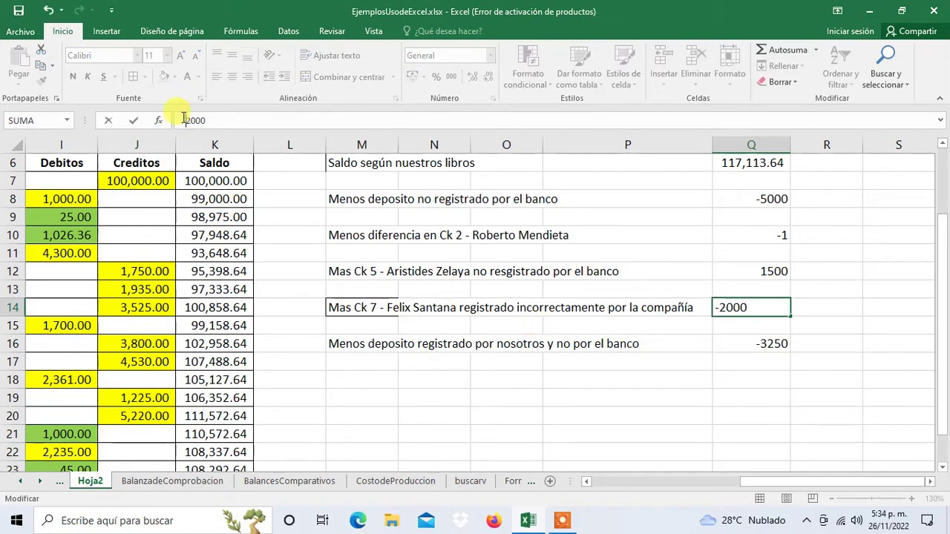
key(ctrl+Return)
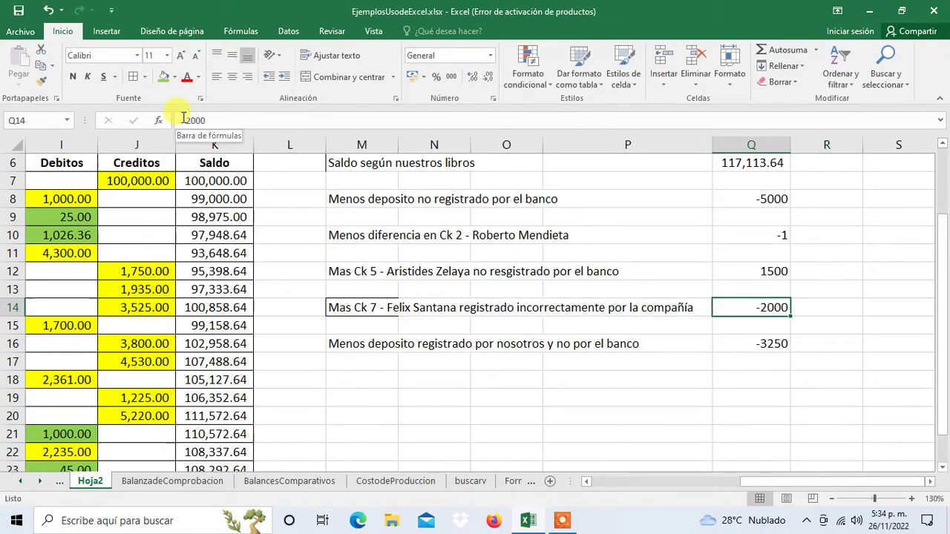
key(Down)
key(Down)
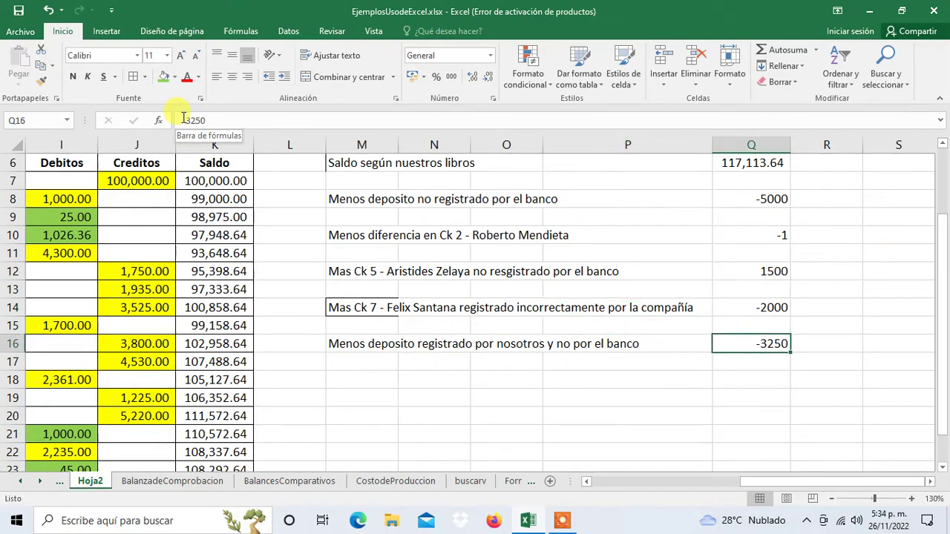
- Review the transaction dates and descriptions from N/D Chequera down to Ck 6
key(Down)
key(Left)
key(Left)
key(Left)
key(Left)
key(Left)
key(Left)
key(Left)
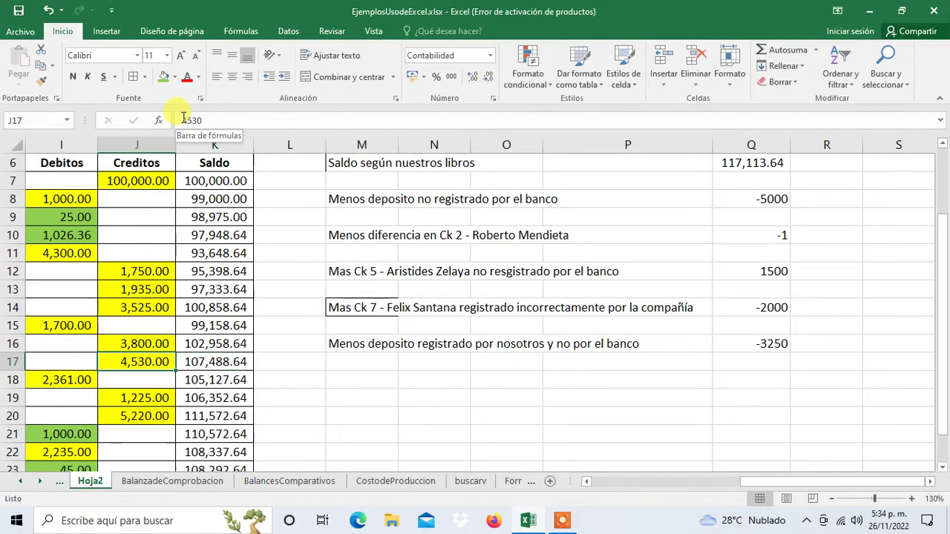
key(Left)
key(Left)
key(Left)
key(Up)
key(Up)
key(Up)
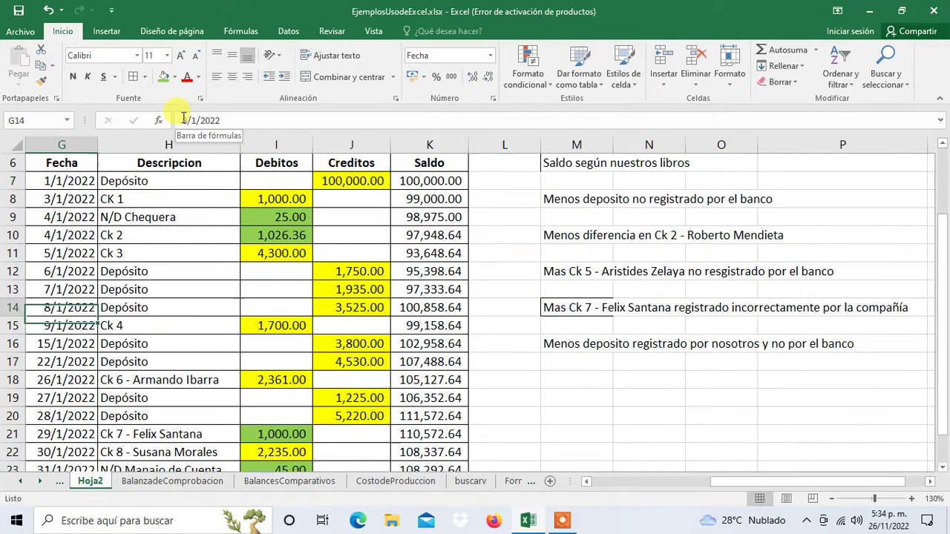
key(Up)
key(Up)
key(Up)
key(Up)
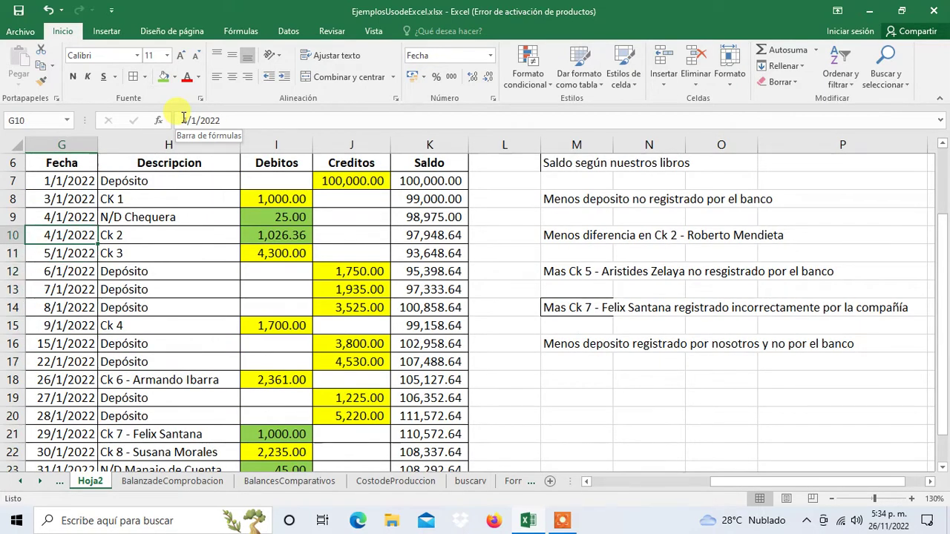
key(Up)
key(Right)
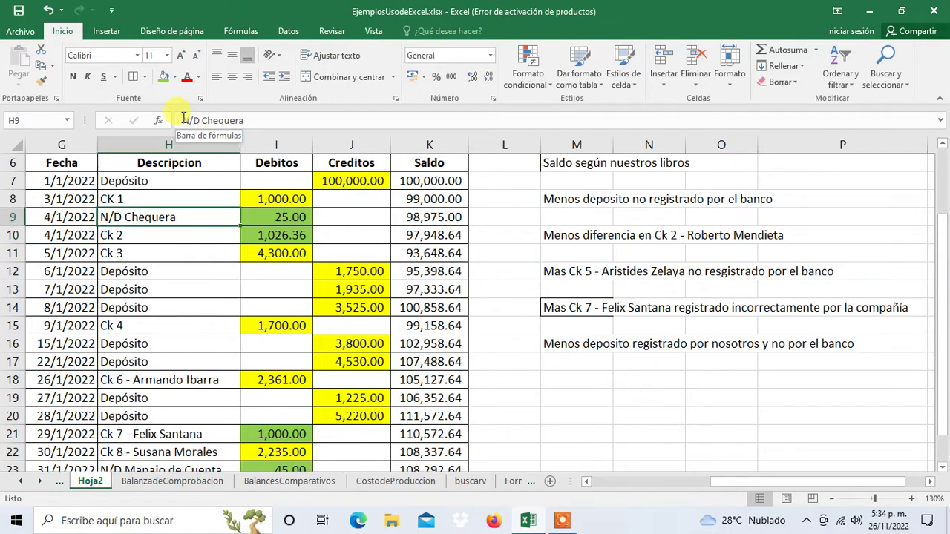
key(Down)
key(Down)
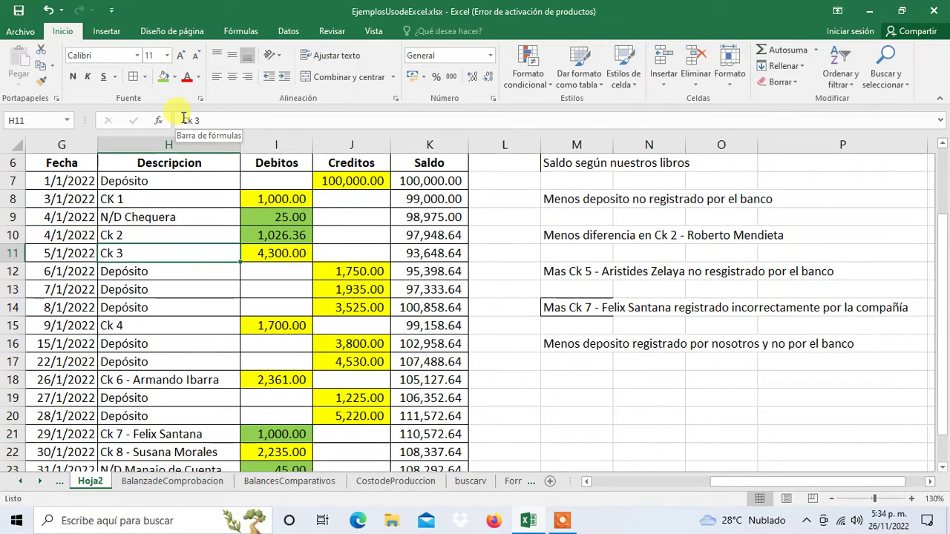
key(Down)
key(Down)
key(Down)
key(Right)
key(Right)
key(Right)
key(Right)
key(Right)
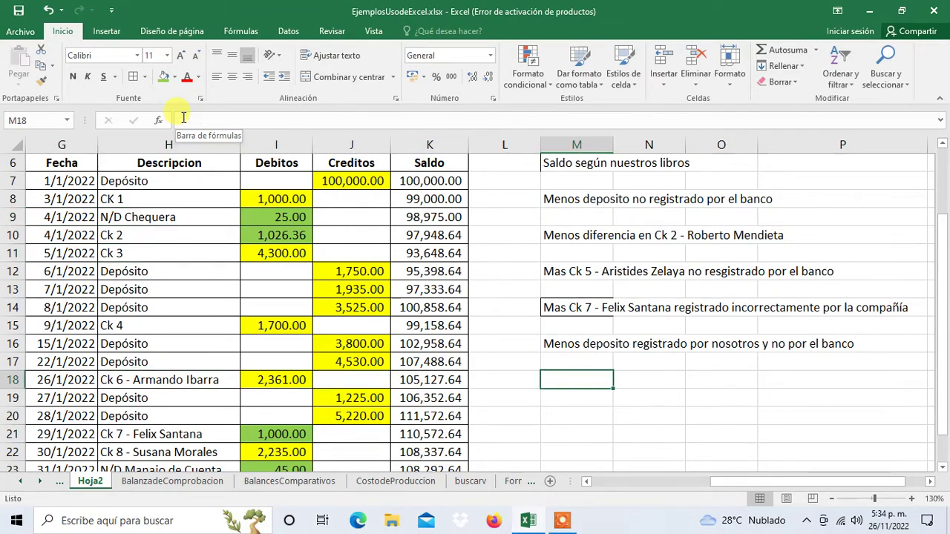
- Add 'Menos N/D por chequera' in M18 with -25 in Q18
text(Me)
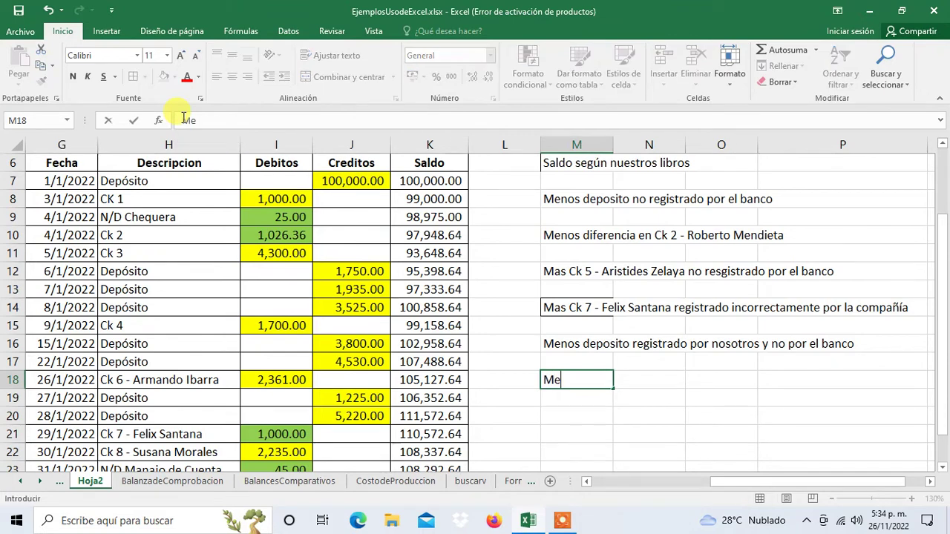
text(nos )
text(No)
key(BackSpace)
text(por ch)
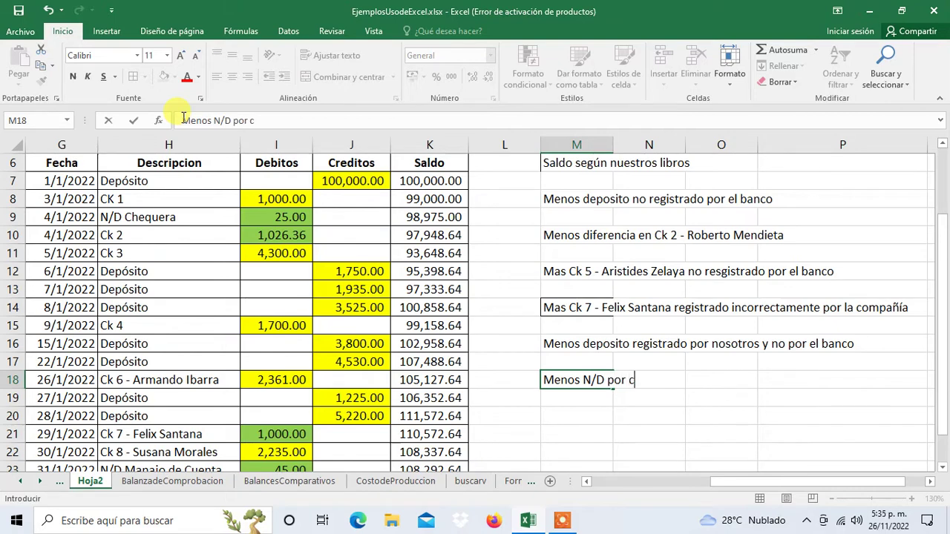
text(equer)
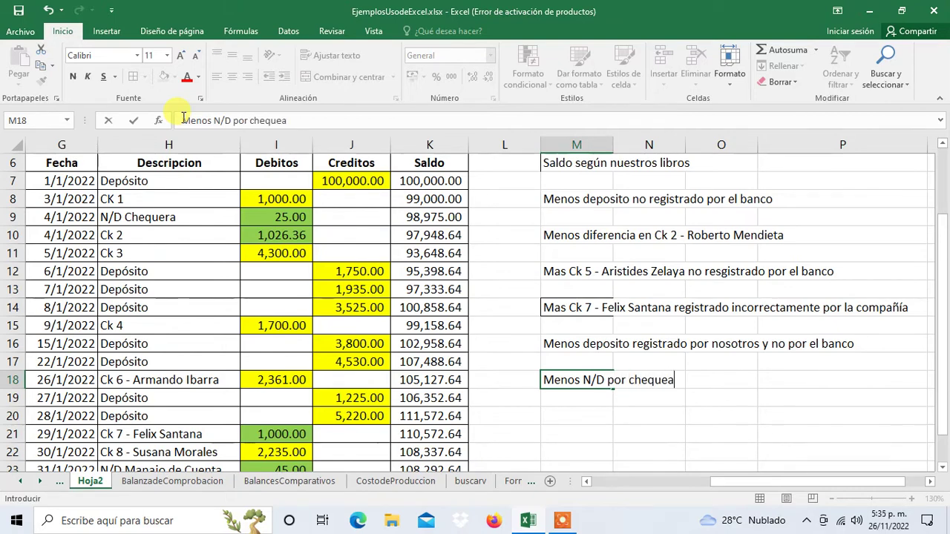
text(a)
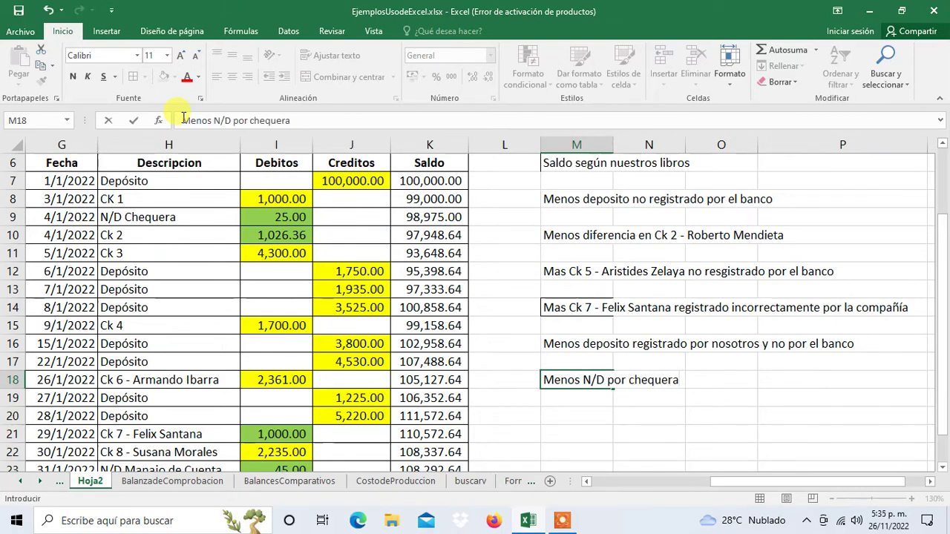
key(Right)
key(Right)
key(Right)
key(Right)
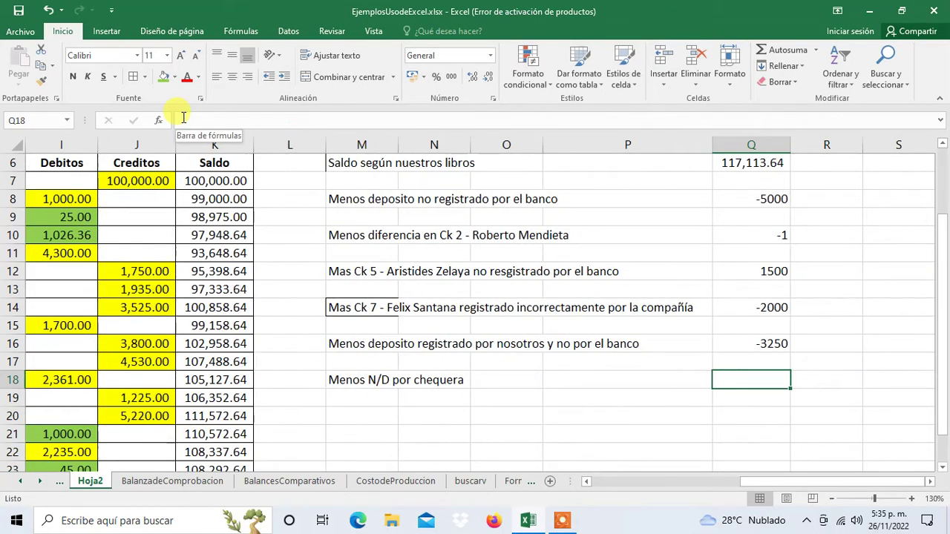
text(-25)
key(Right)
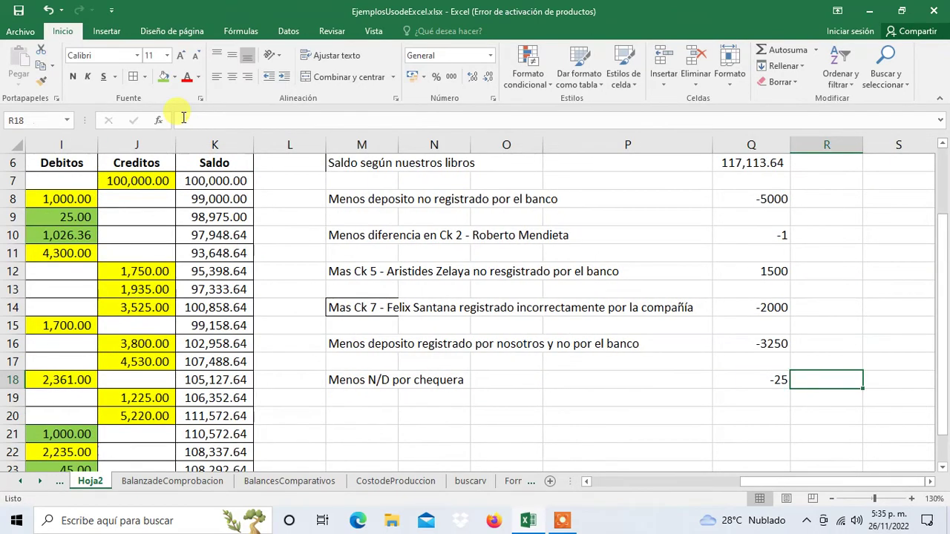
key(Left)
key(Left)
key(Left)
key(Left)
key(Left)
key(Left)
key(Left)
key(Left)
key(Left)
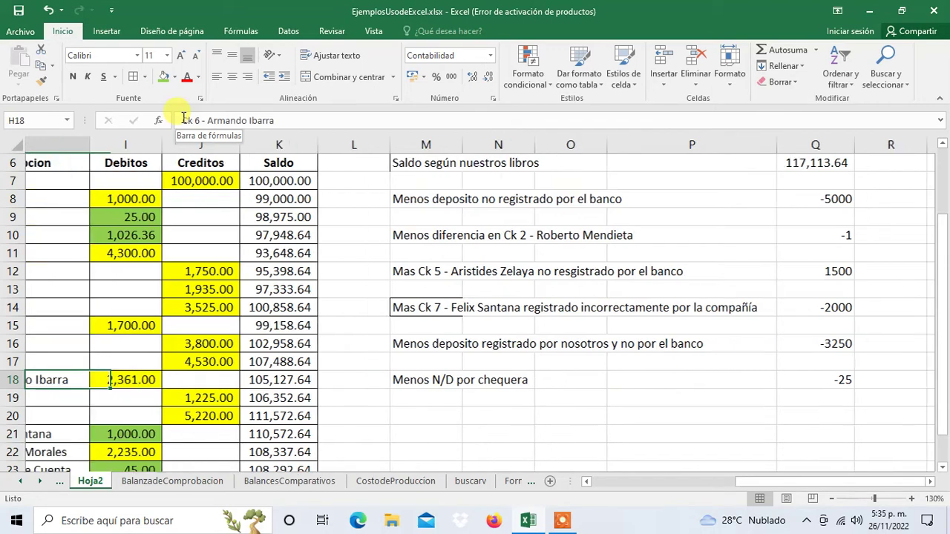
key(Left)
key(Down)
key(Down)
key(Down)
key(Down)
key(Down)
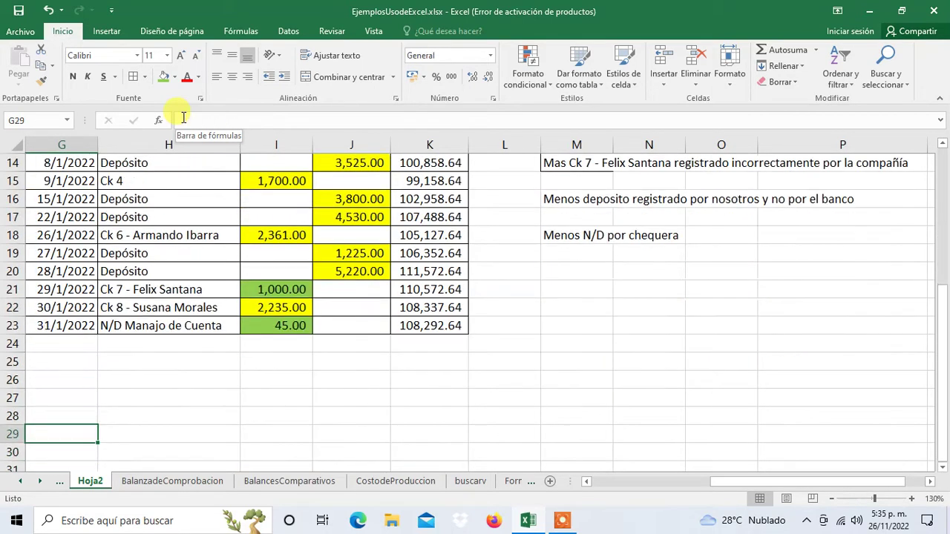
- Correct the H23 description from 'Manajo' to 'N/D Manejo de Cuenta'
key(Up)
key(Up)
key(Up)
key(Up)
key(Up)
key(Up)
key(Up)
key(Up)
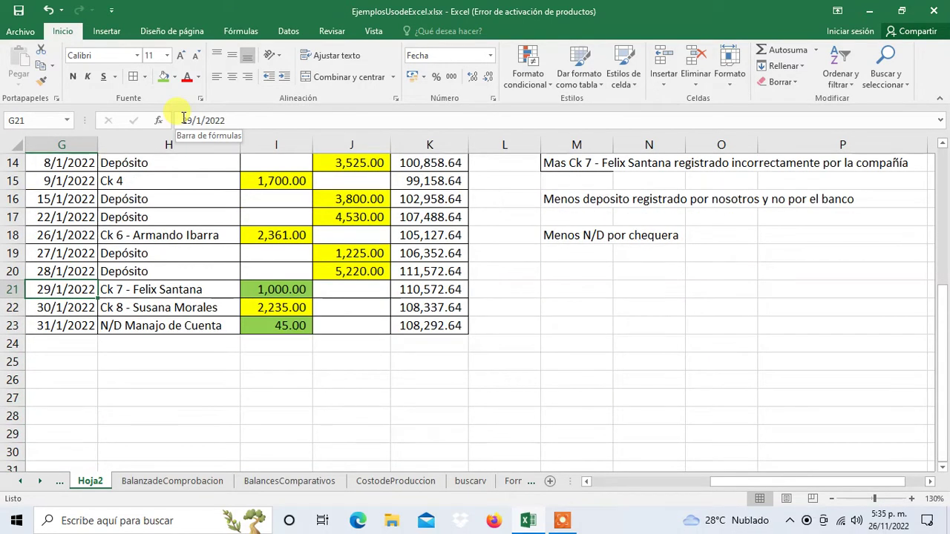
key(Right)
key(Left)
key(Down)
key(Down)
key(Right)
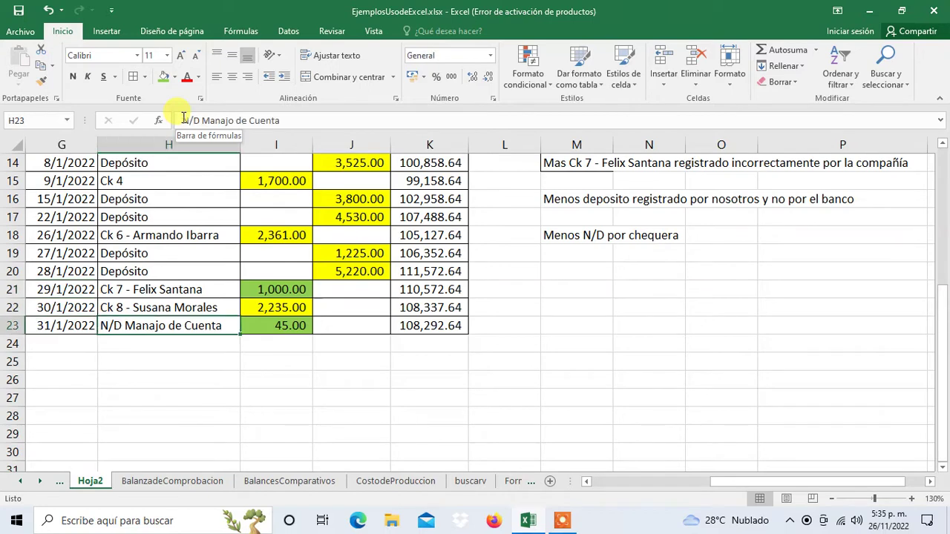
key(Left)
key(Left)
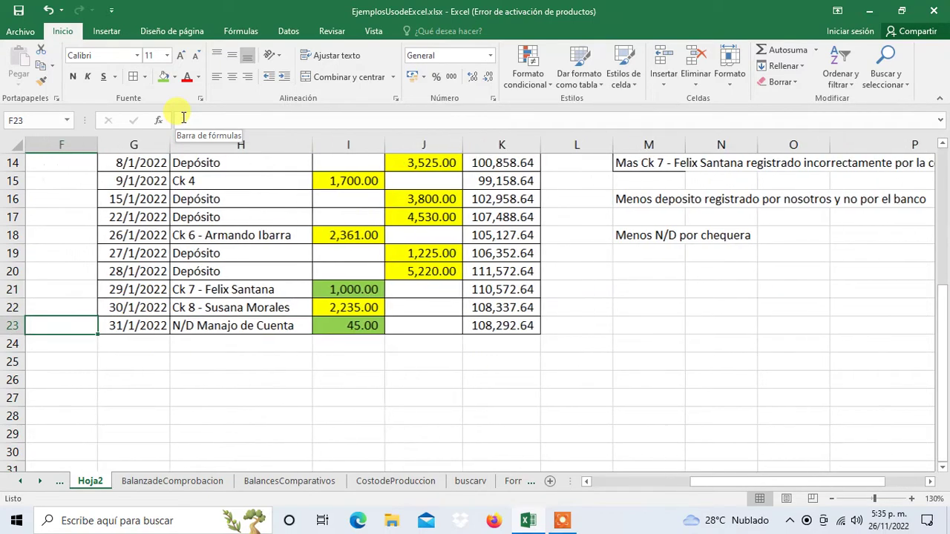
key(Right)
key(Right)
key(Right)
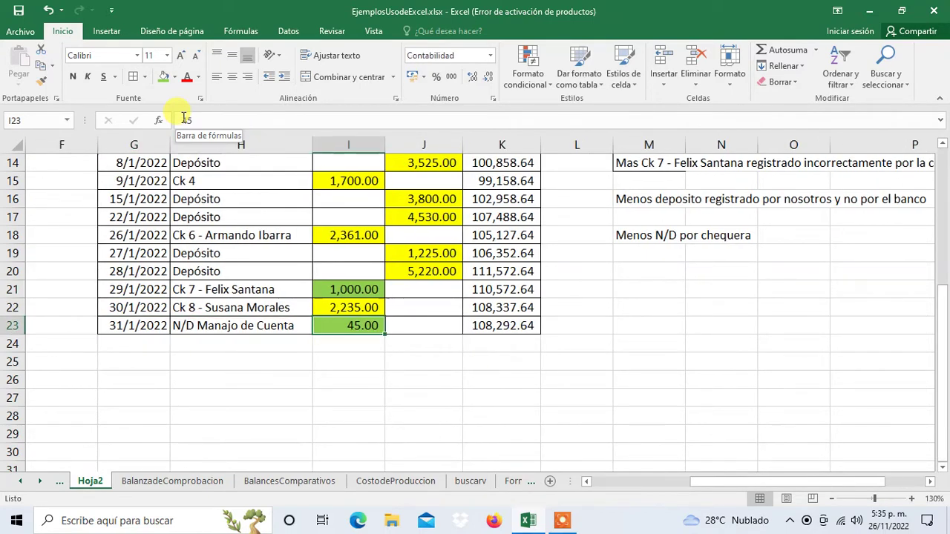
key(Right)
key(Left)
key(Left)
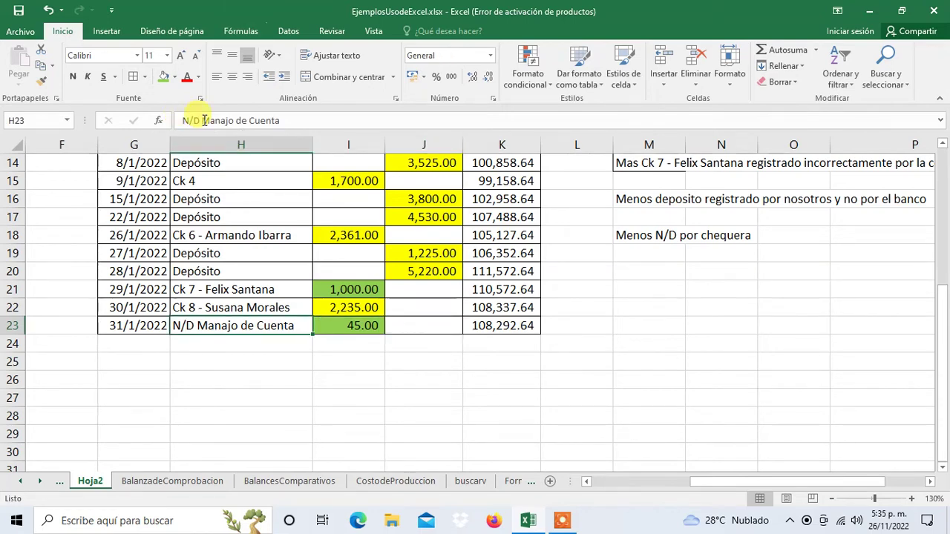
click(224, 122)
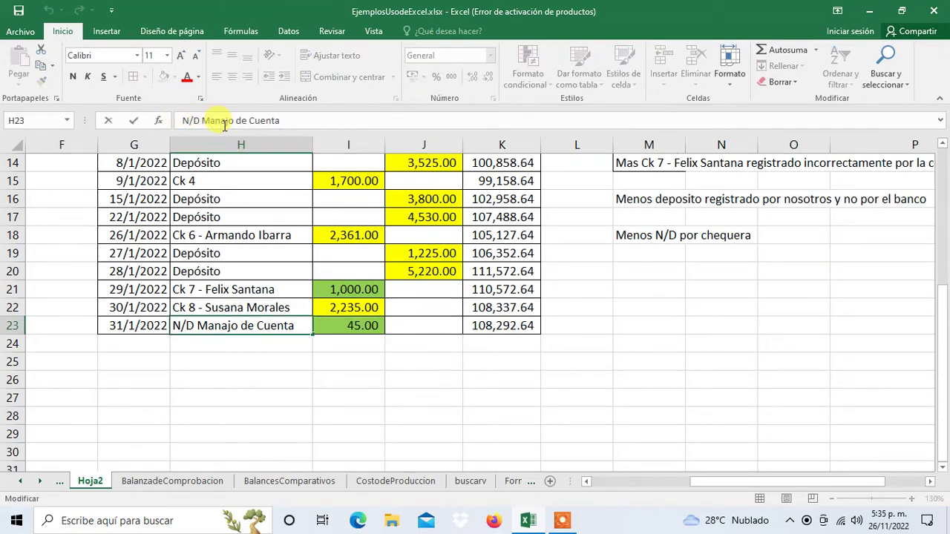
key(BackSpace)
text(e)
key(Tab)
- Enter the label 'Menos N/D por Manejo de Cuenta' in M19
key(Right)
key(Right)
key(Right)
key(Right)
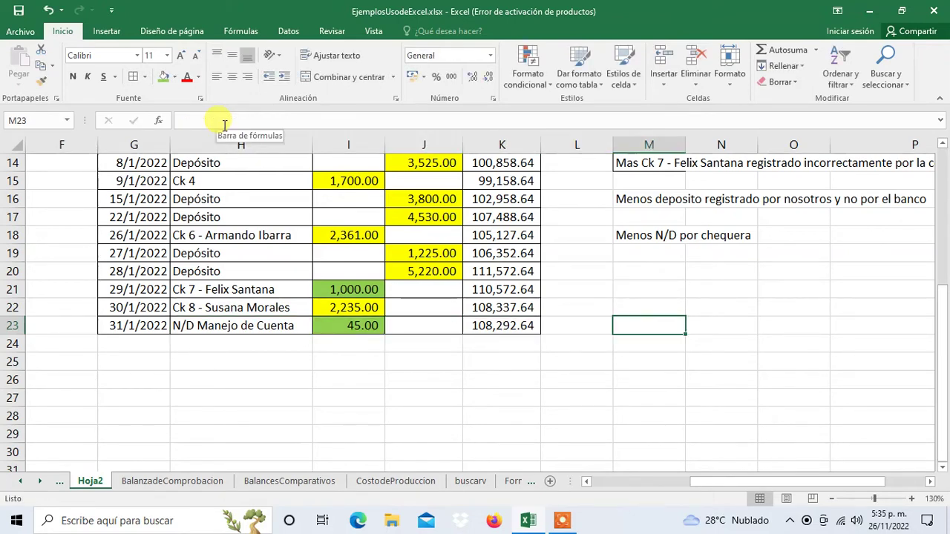
key(Up)
key(Up)
key(Up)
key(Up)
text(M)
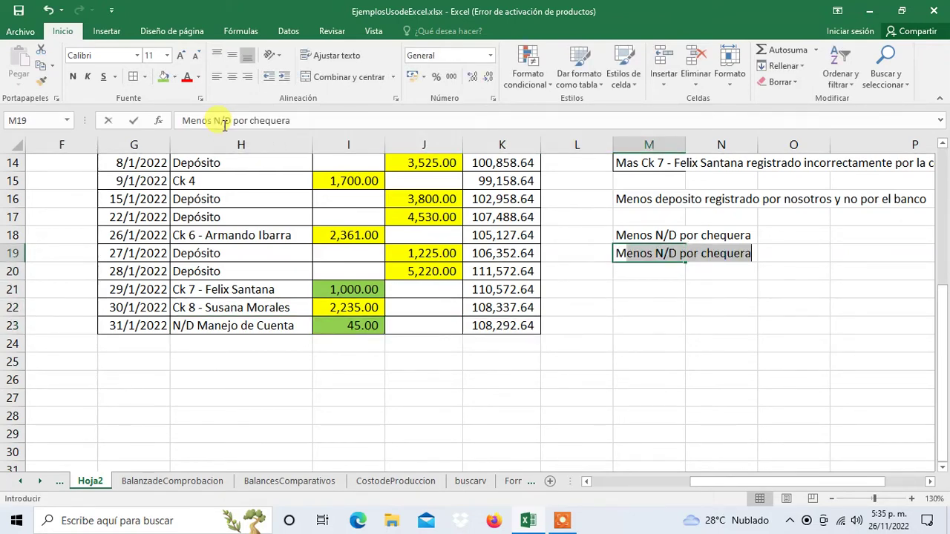
text(enos)
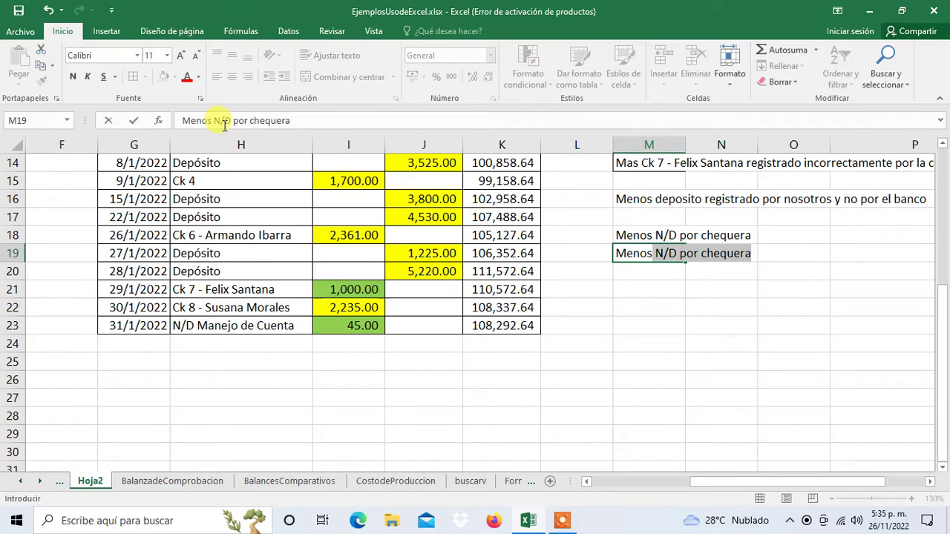
key(BackSpace)
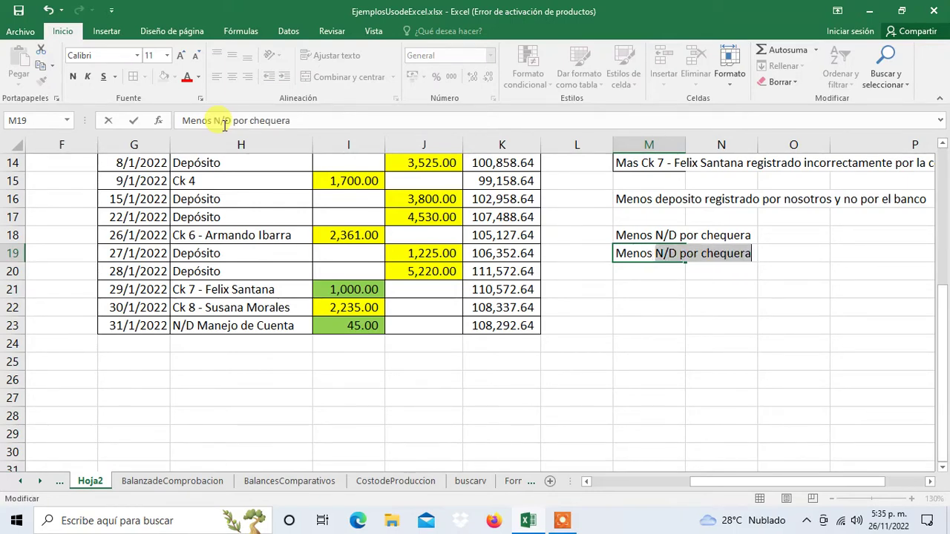
key(Tab)
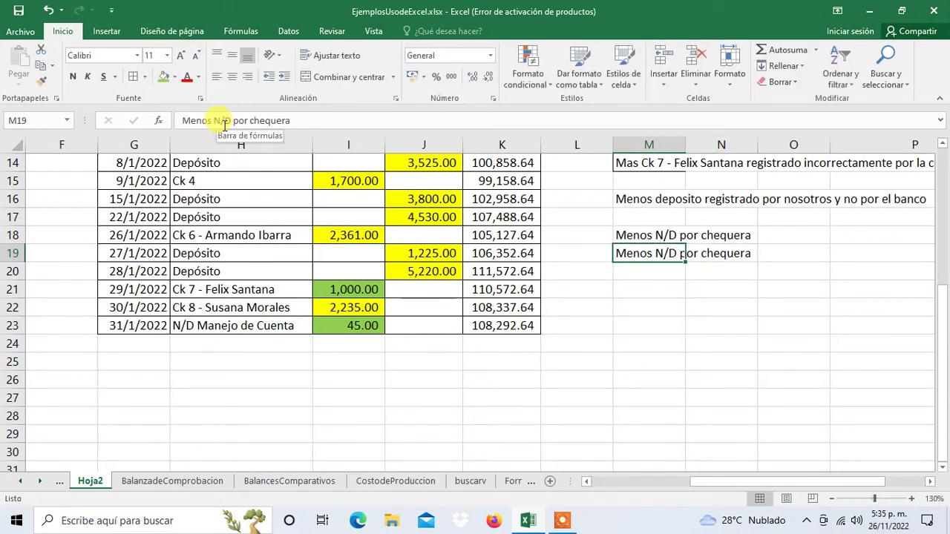
click(296, 121)
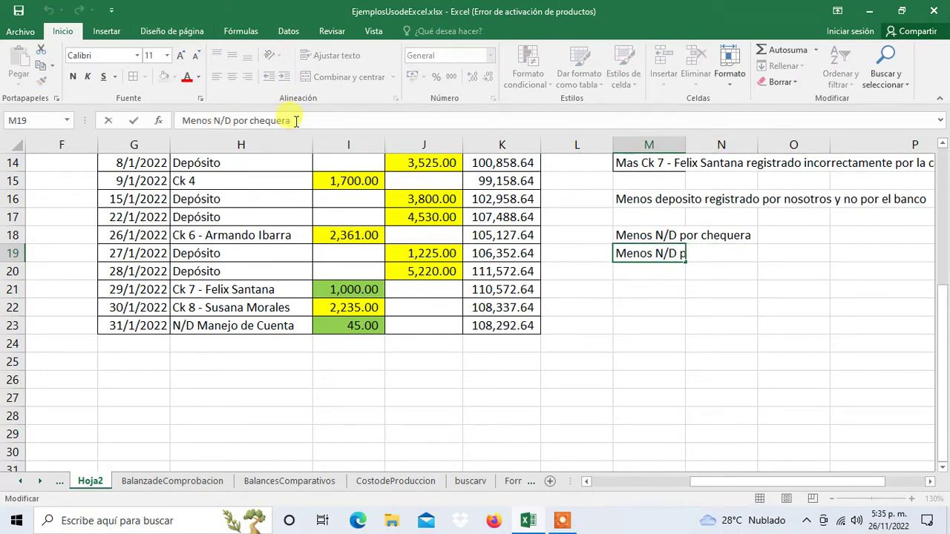
key(BackSpace)
key(BackSpace)
key(BackSpace)
key(BackSpace)
key(BackSpace)
key(BackSpace)
key(BackSpace)
key(BackSpace)
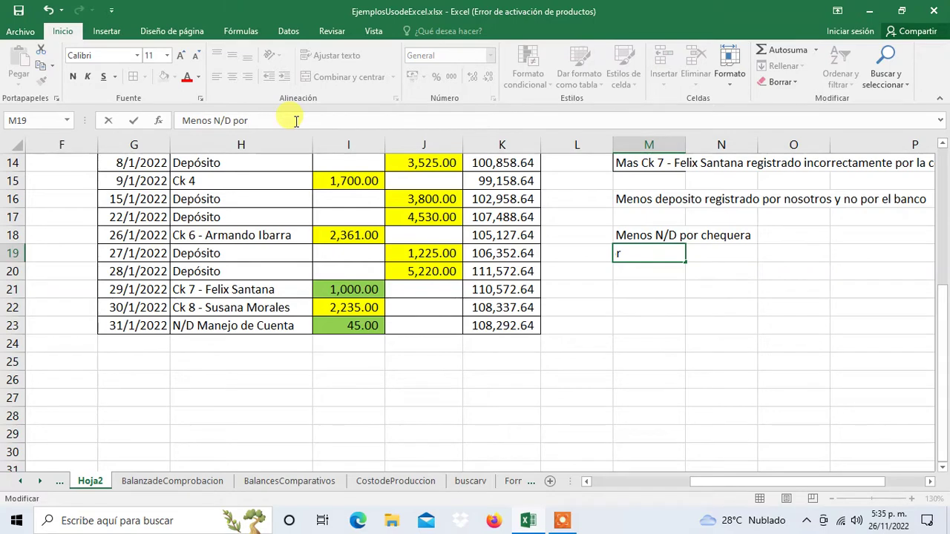
text(Manejo d)
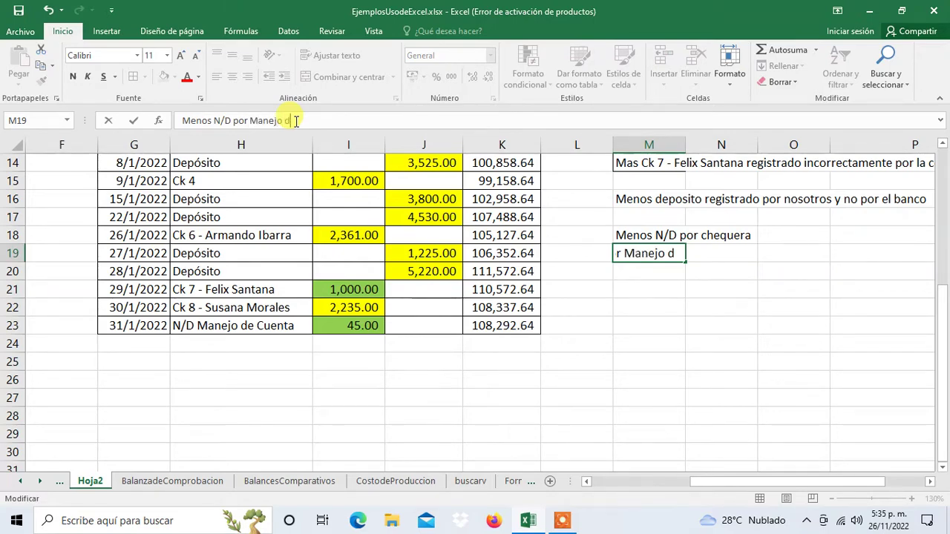
text(e Cuenta)
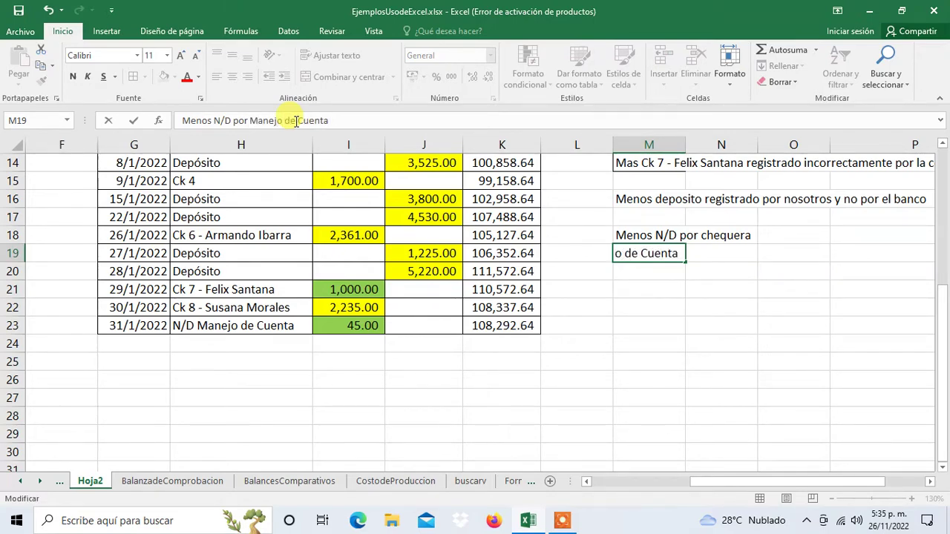
key(Tab)
- Enter -45 as the Manejo de Cuenta amount in Q19
key(Tab)
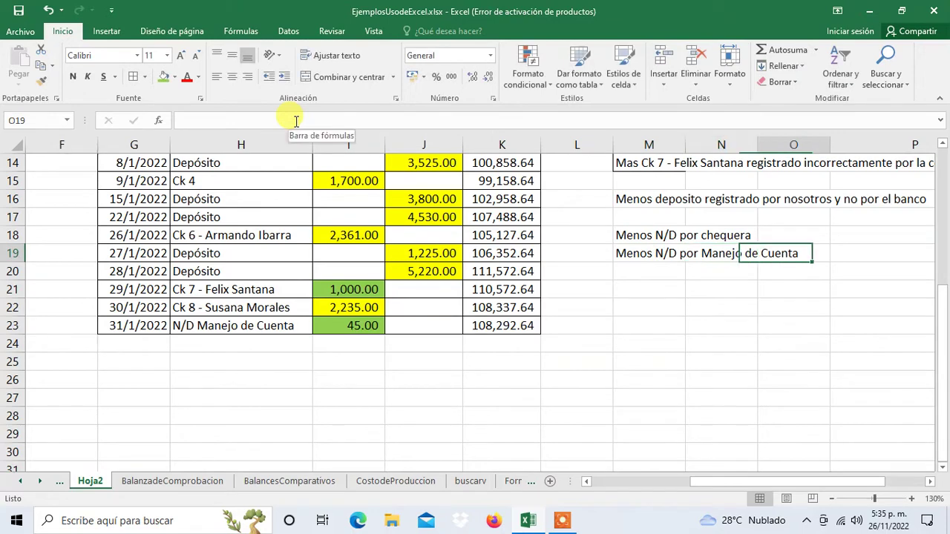
key(Tab)
key(Tab)
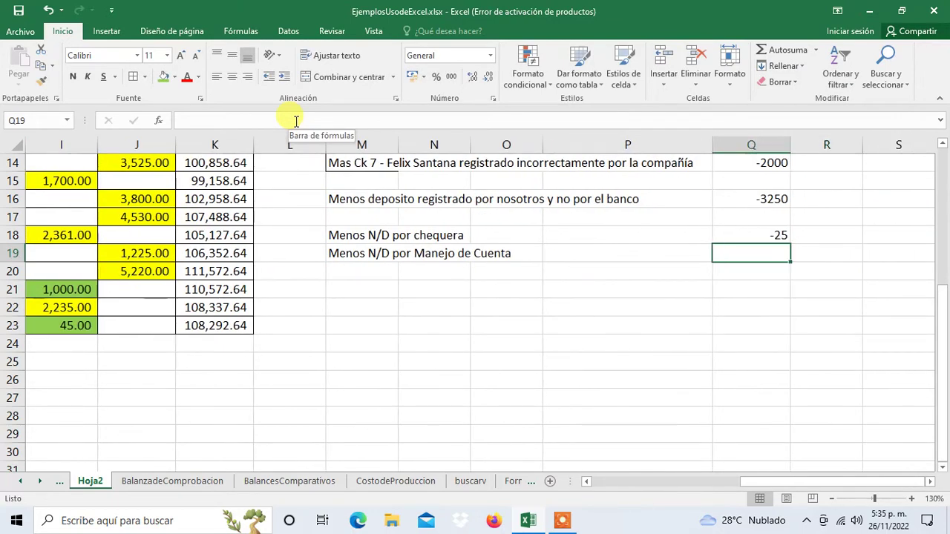
text(-45)
key(Tab)
key(Left)
key(Left)
key(Left)
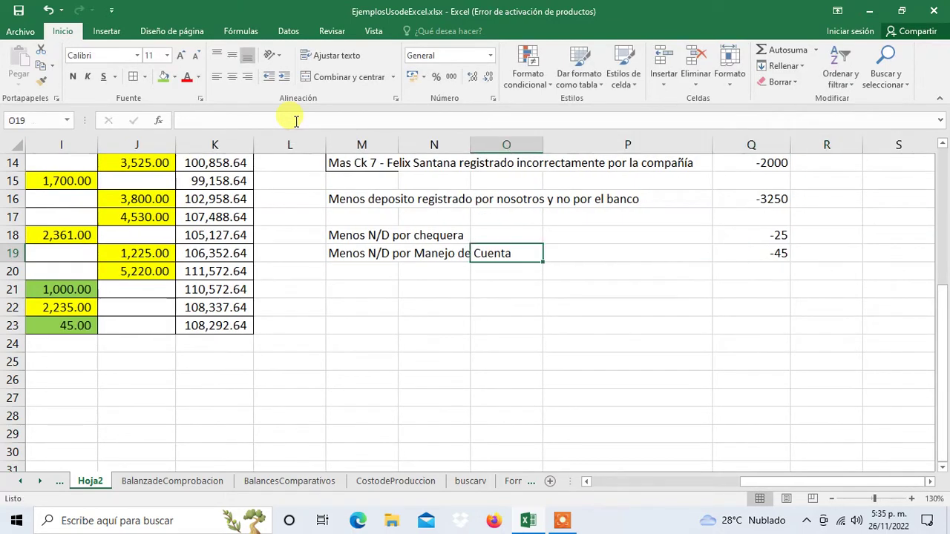
key(Left)
key(Left)
key(Down)
key(Down)
key(Down)
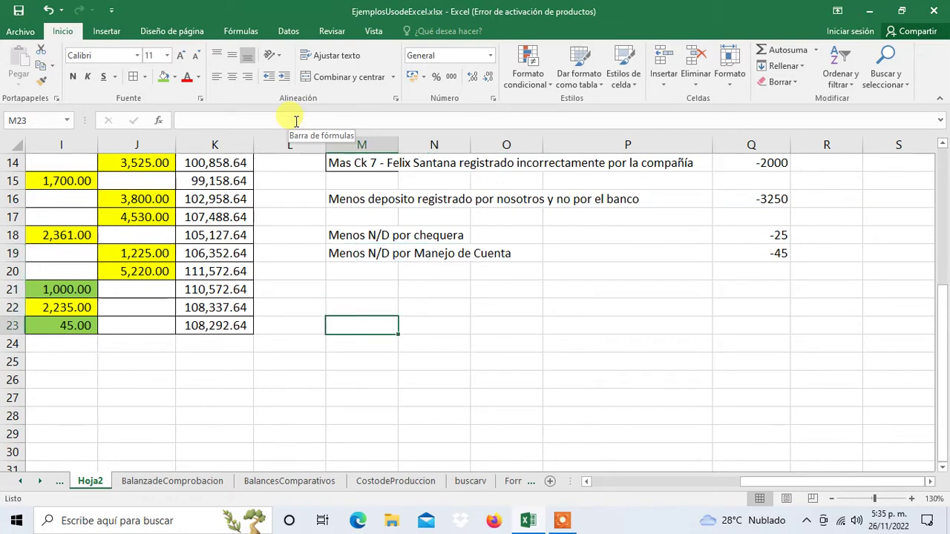
- Type the label 'Saldo según Bancos' into M23
text(Sal)
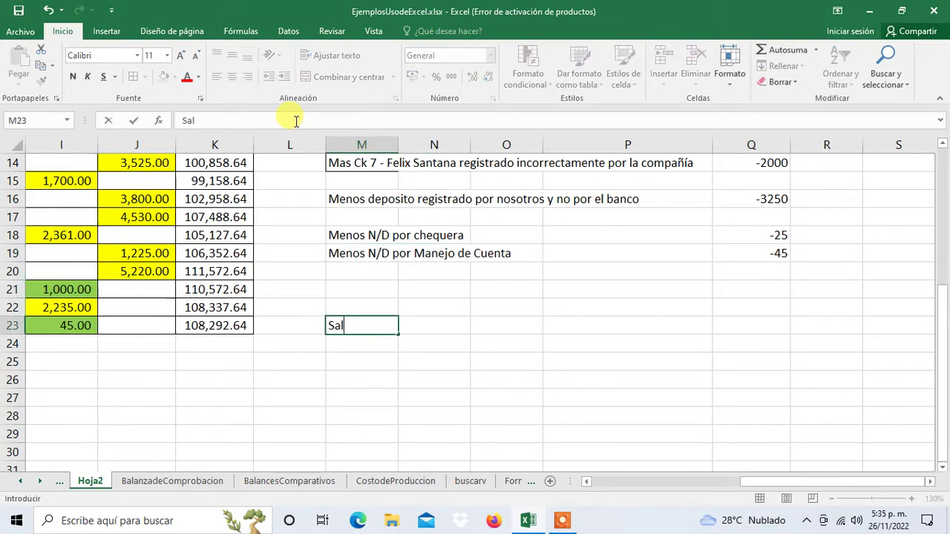
text(gu)
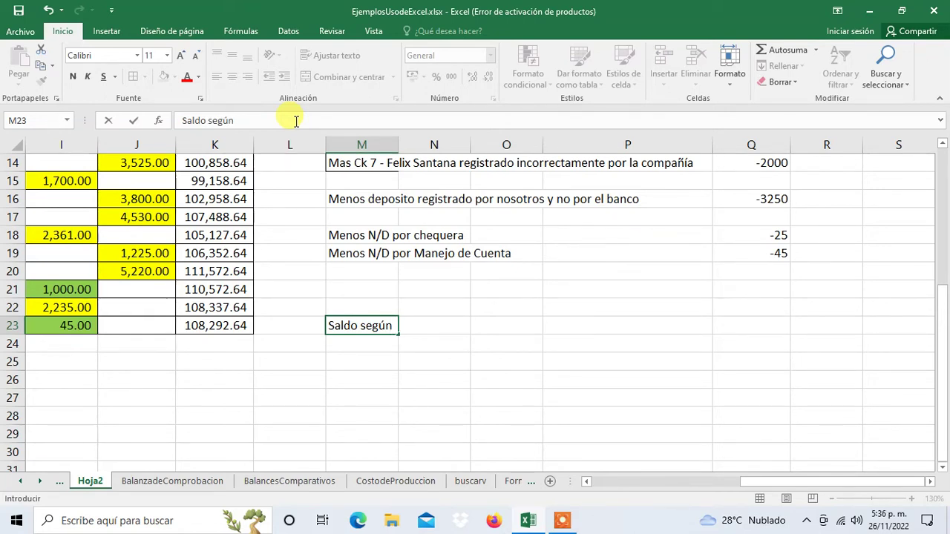
text(Bancos)
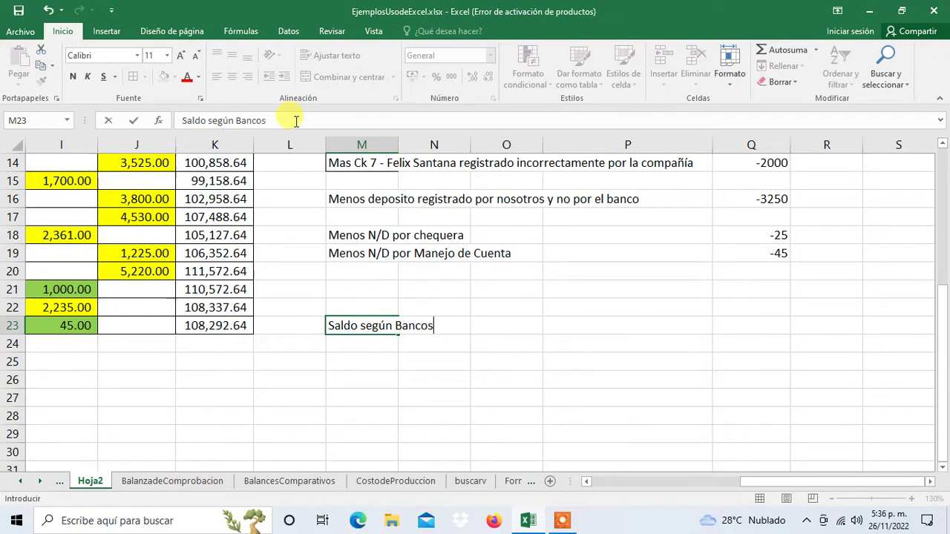
key(Tab)
key(Tab)
key(Tab)
key(Tab)
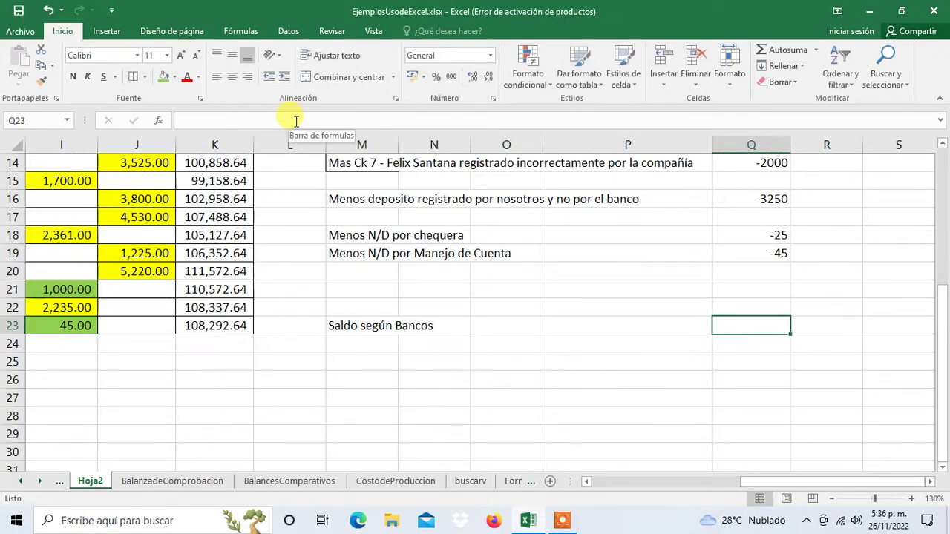
- Enter =SUMA(Q6:Q22) in Q23 to total the book balance and adjustments
text(=suma()
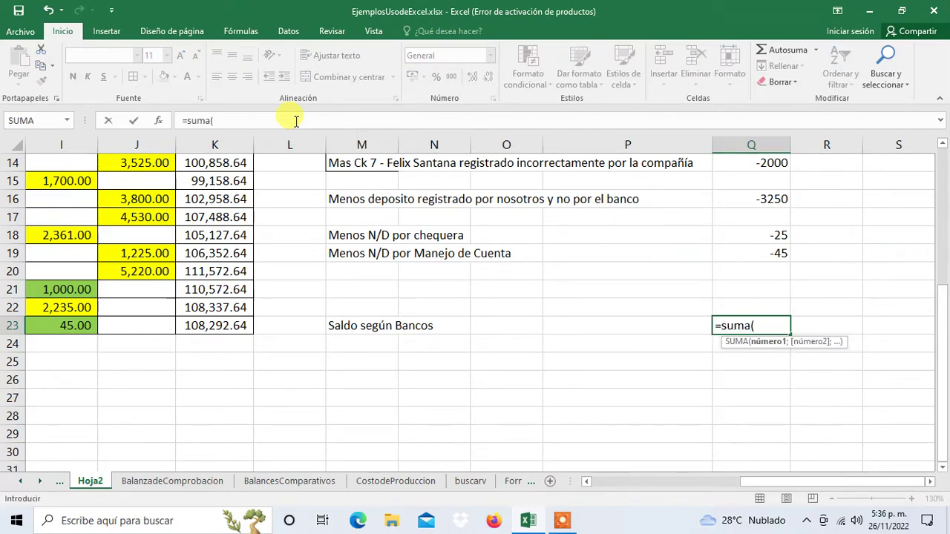
key(Up)
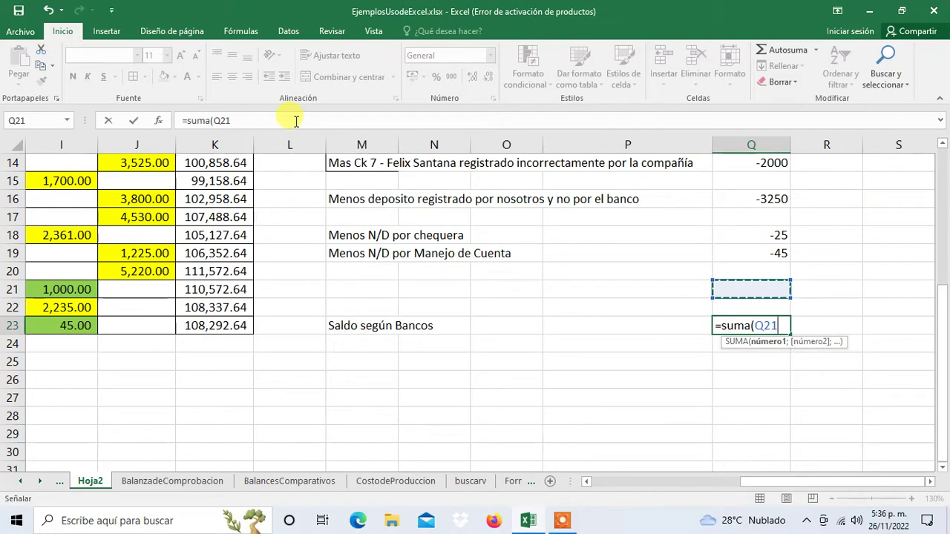
key(shift+Up)
key(shift+Up)
key(shift+Up)
key(shift+Up)
key(shift+Up)
key(shift+Up)
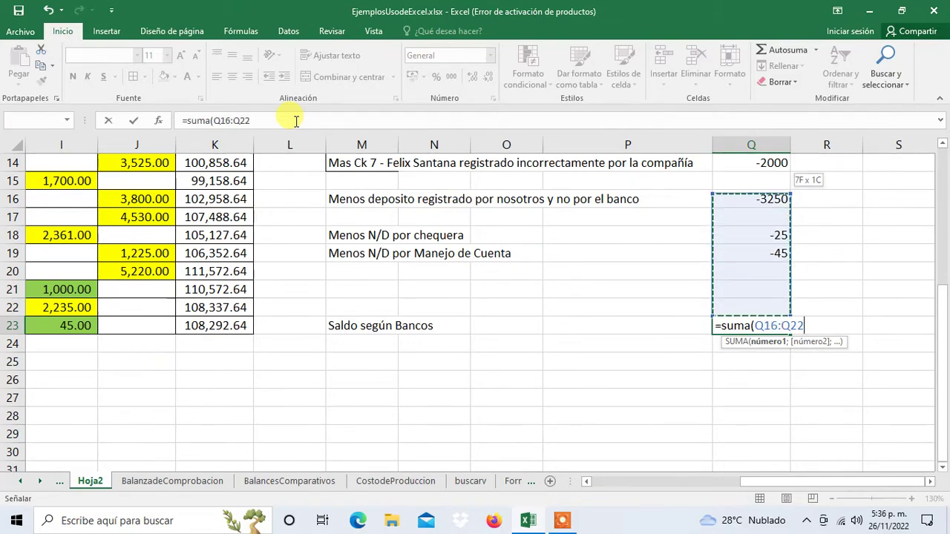
key(shift+Up)
key(shift+Up)
key(shift+Up)
key(shift+Up)
key(shift+Up)
key(shift+Up)
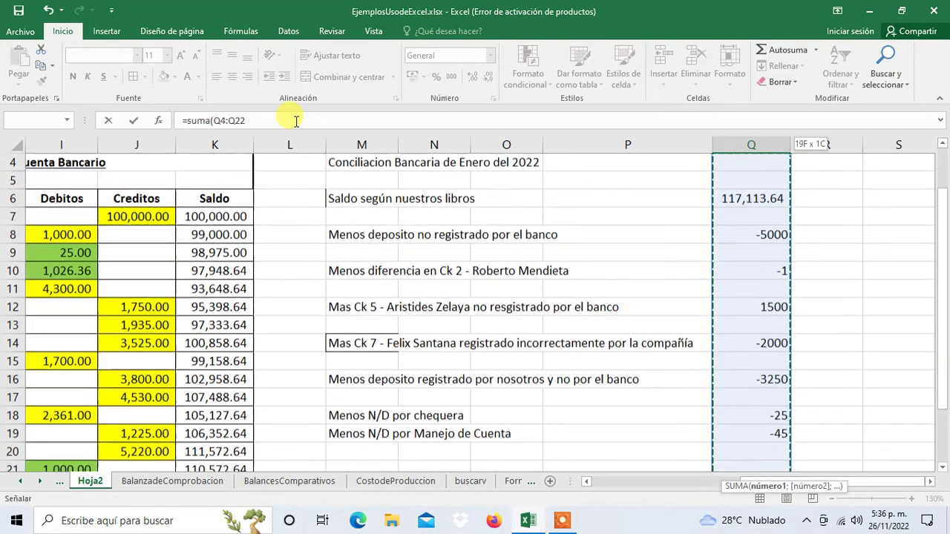
key(shift+Down)
key(shift+Down)
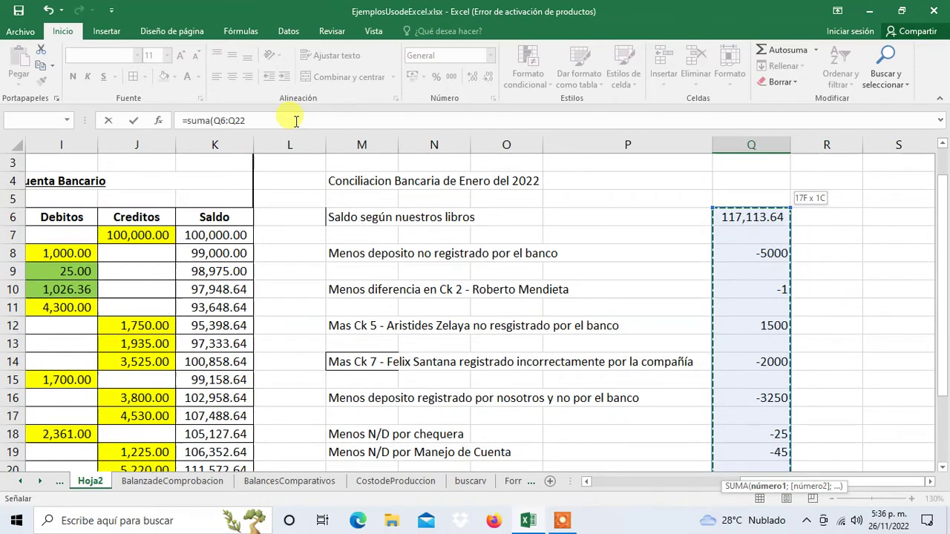
text())
key(ctrl+Return)
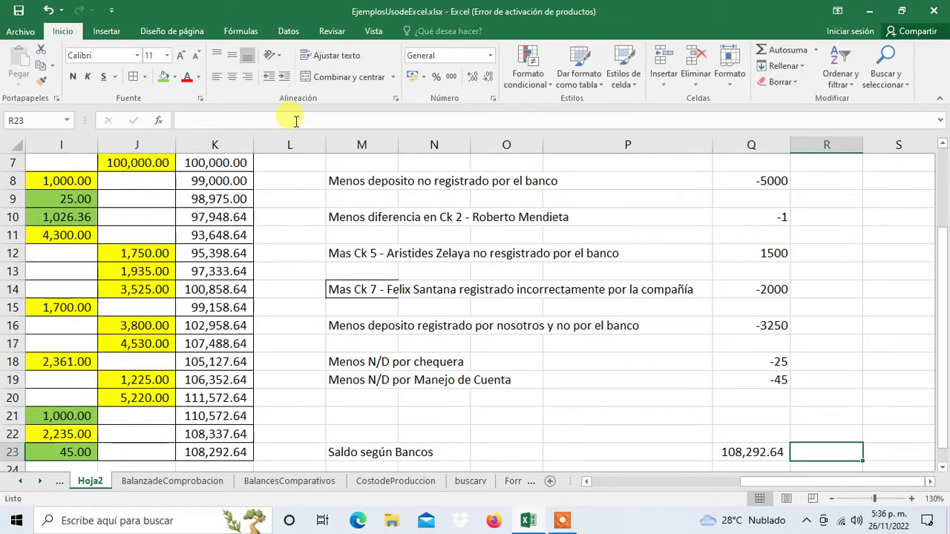
- Check that the 108,292.64 total matches K23 and review column Q up to Q6
key(Left)
key(Left)
key(Left)
key(Left)
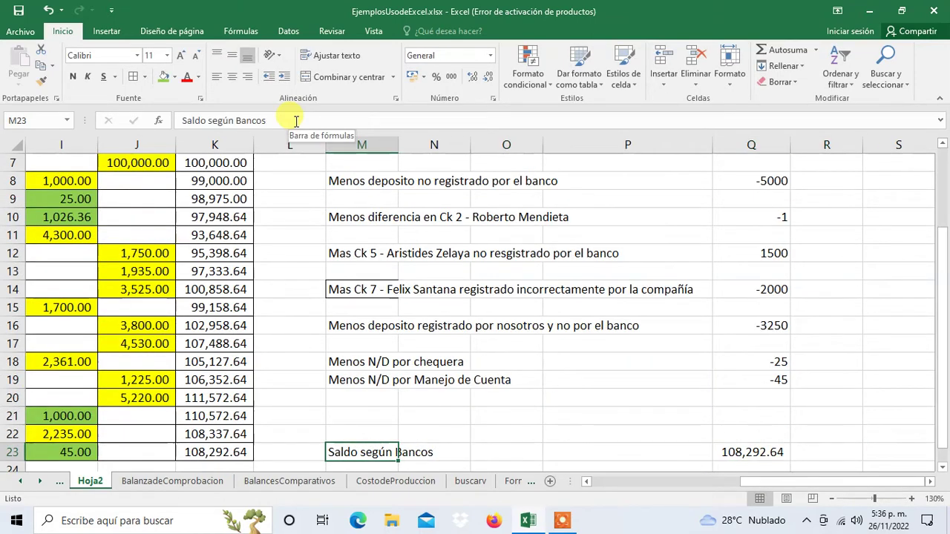
key(Left)
key(Left)
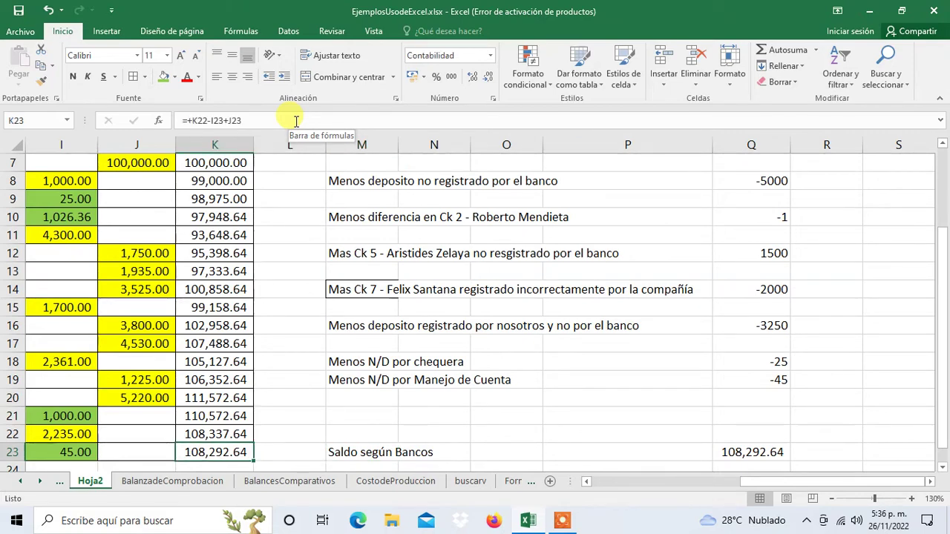
key(Right)
key(Right)
key(Right)
key(Right)
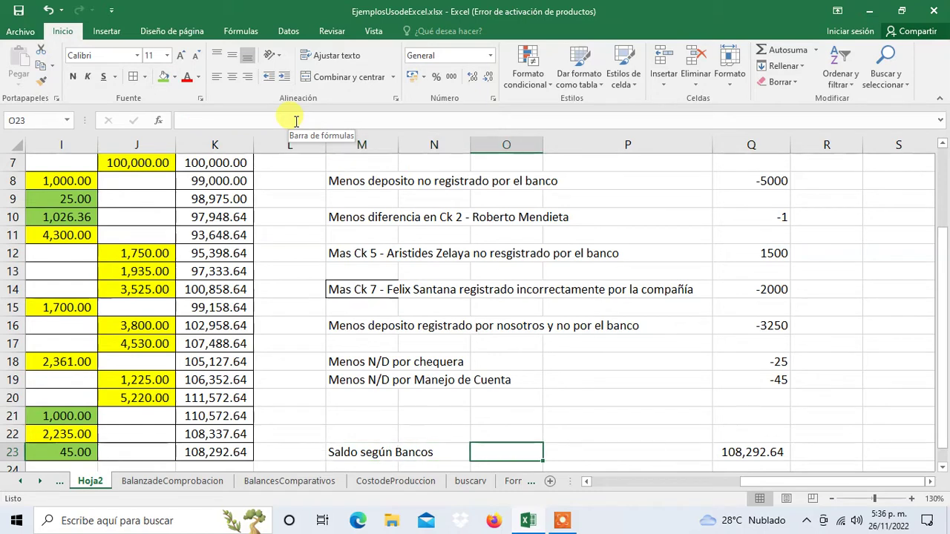
key(Right)
key(Right)
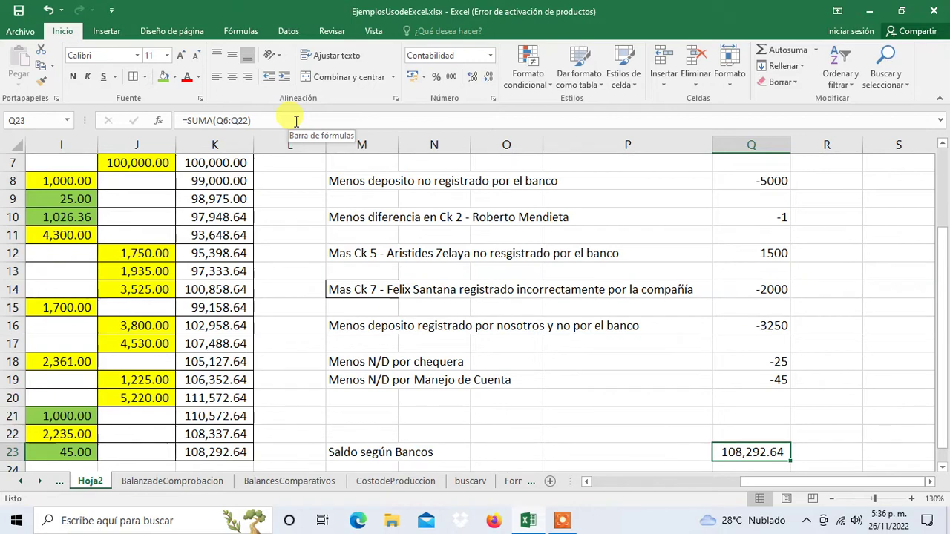
key(Left)
key(Left)
key(Left)
key(Left)
key(Left)
key(Left)
key(Right)
key(Right)
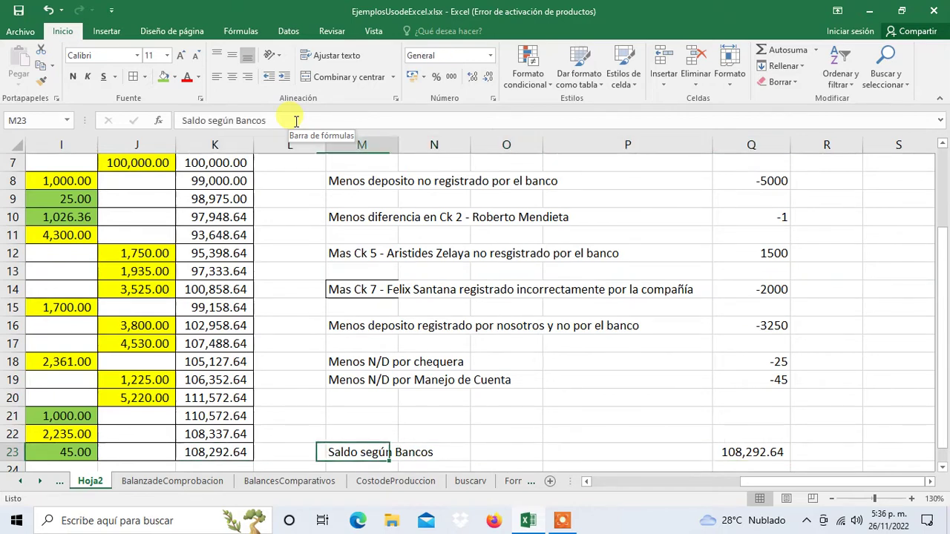
key(Right)
key(Right)
key(Right)
key(Right)
key(Up)
key(Up)
key(Up)
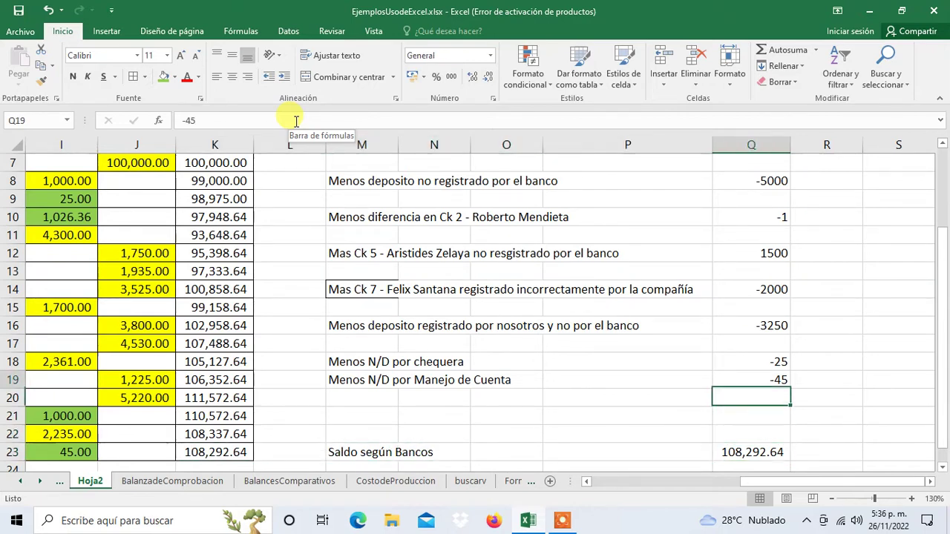
key(Up)
key(Up)
key(Up)
key(Up)
key(Up)
key(Up)
key(Up)
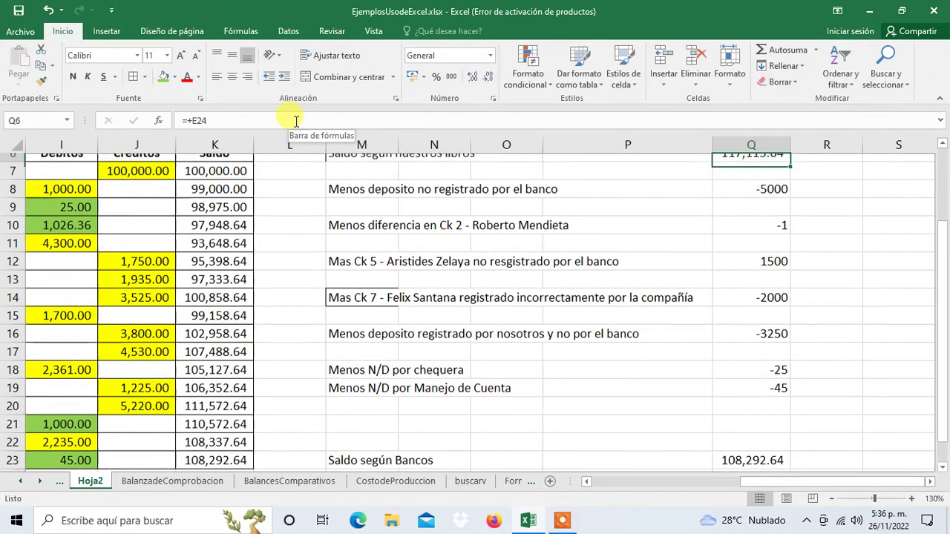
key(Up)
key(Up)
key(Up)
key(Up)
key(Up)
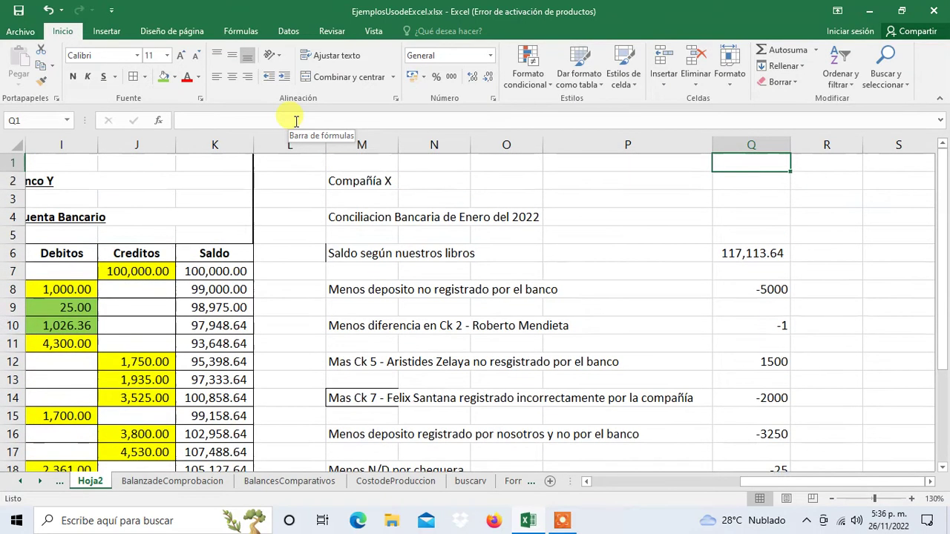
key(Down)
key(Down)
key(Down)
key(Down)
key(Down)
- Enter the heading 'Saldos Según Estado Bancario' in S6, beside the book-balance row
key(Right)
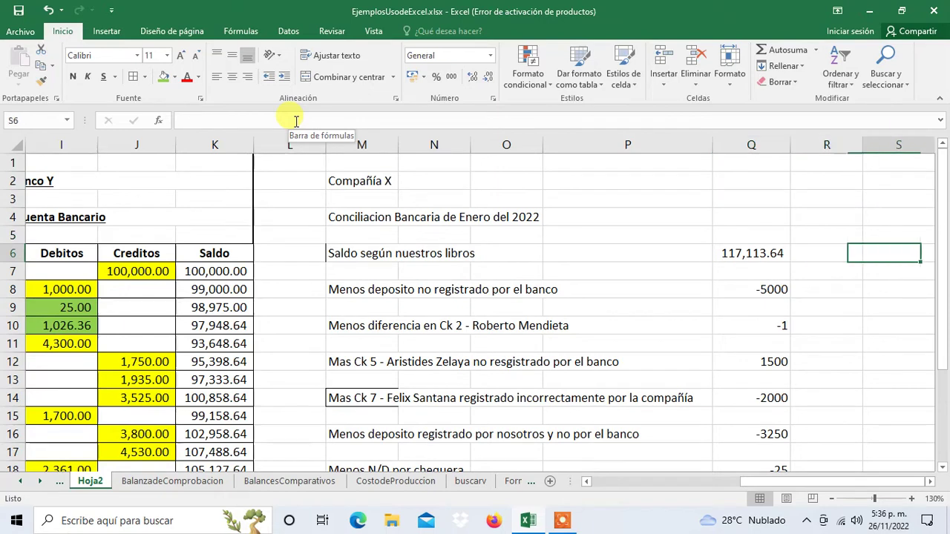
key(Right)
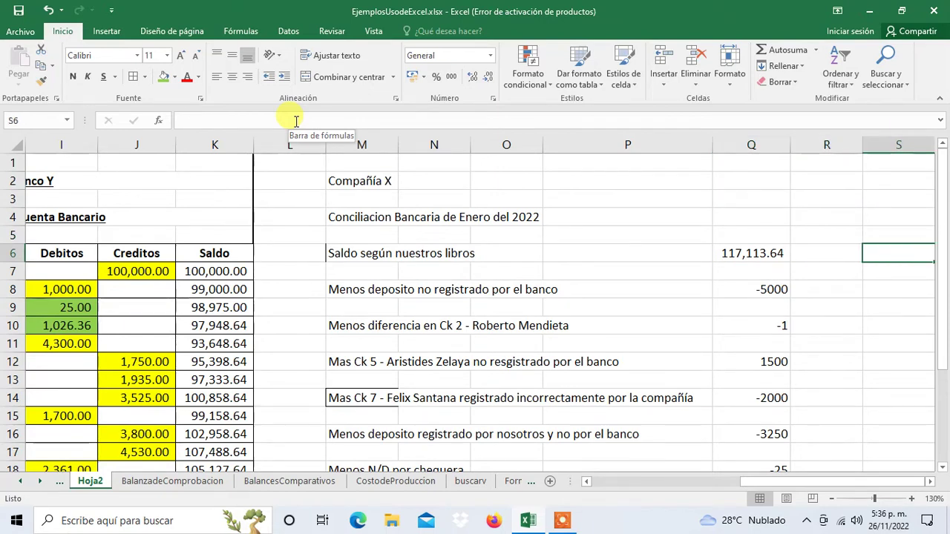
text(Sald)
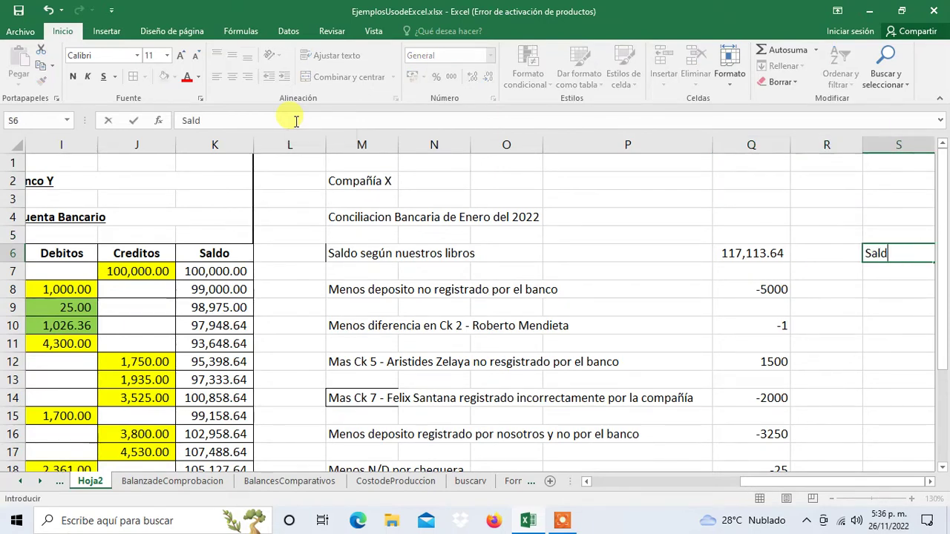
text(os Segú)
text(n)
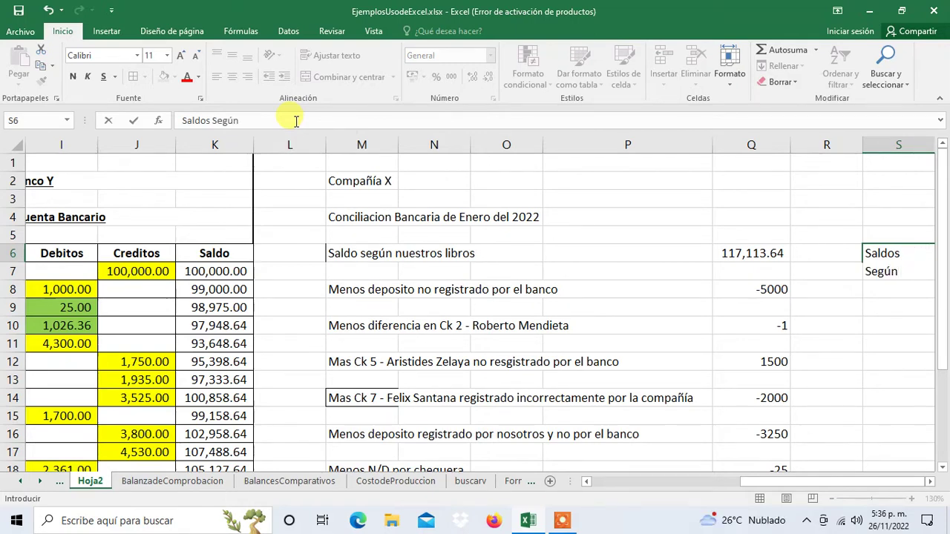
text( E)
text(stado Ban)
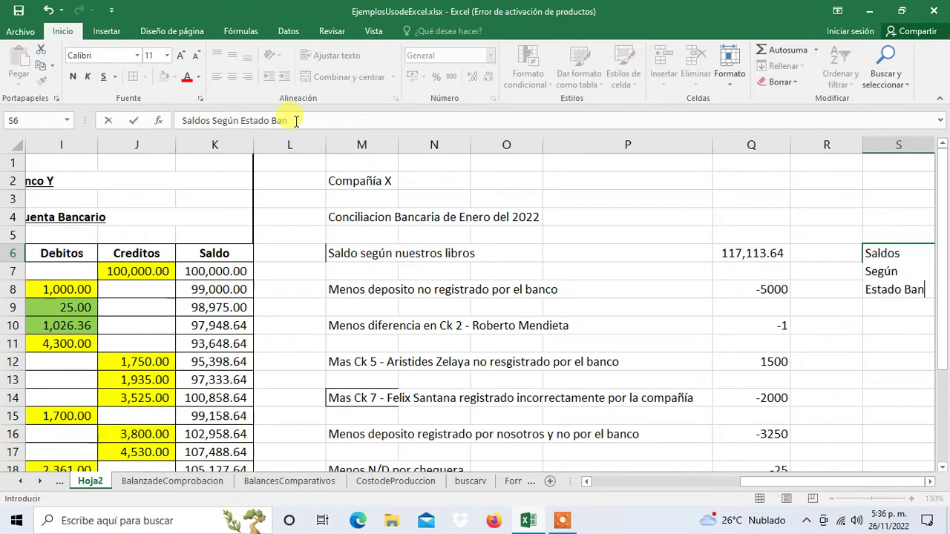
text(cario)
key(Tab)
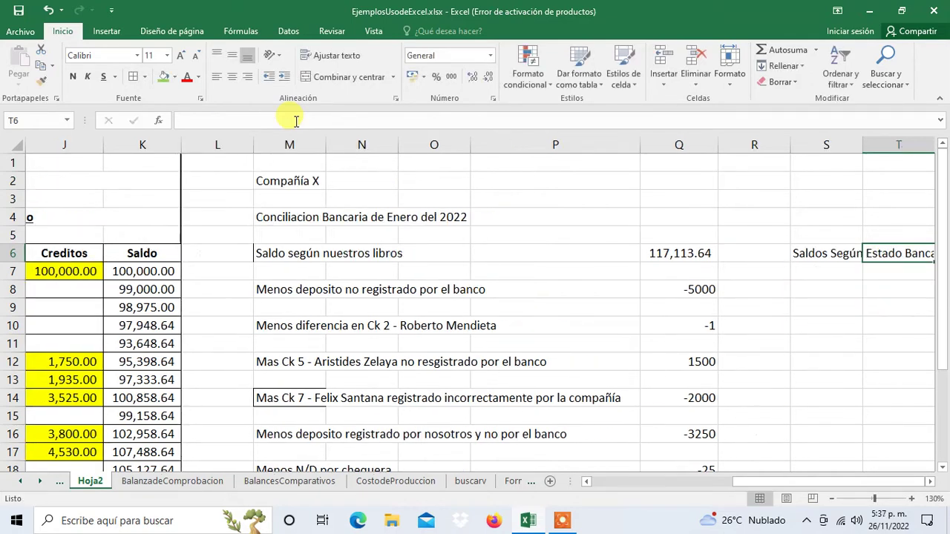
key(Right)
key(Right)
key(Right)
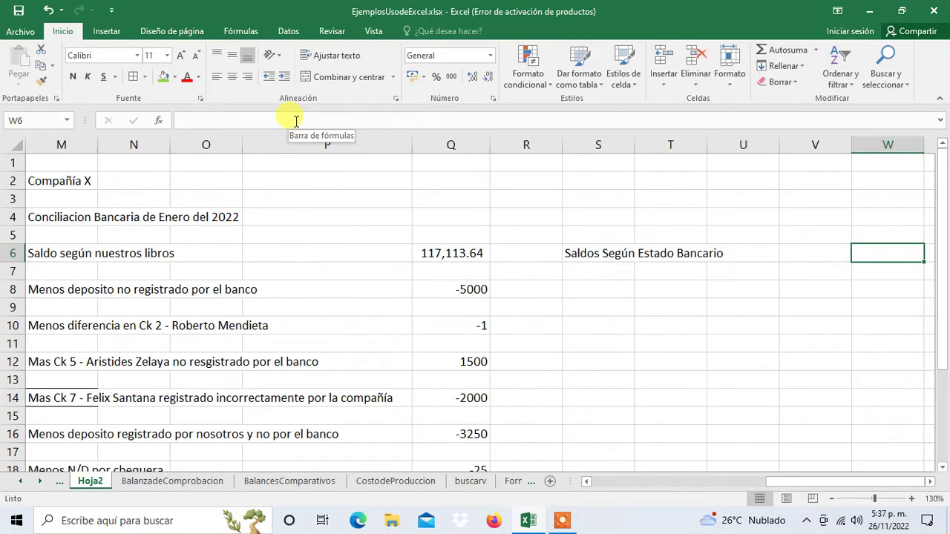
key(Right)
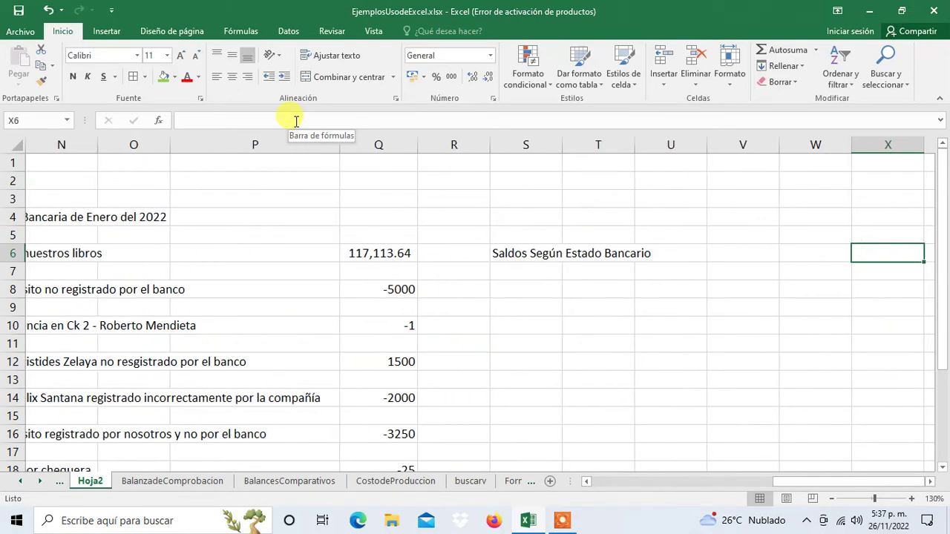
key(Left)
key(Left)
key(Left)
key(Left)
key(Left)
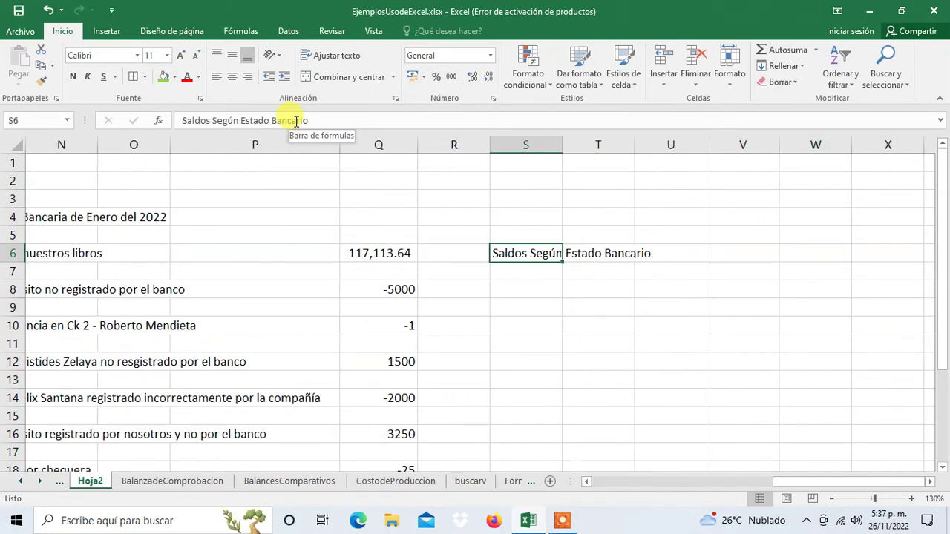
key(Right)
key(Right)
key(Right)
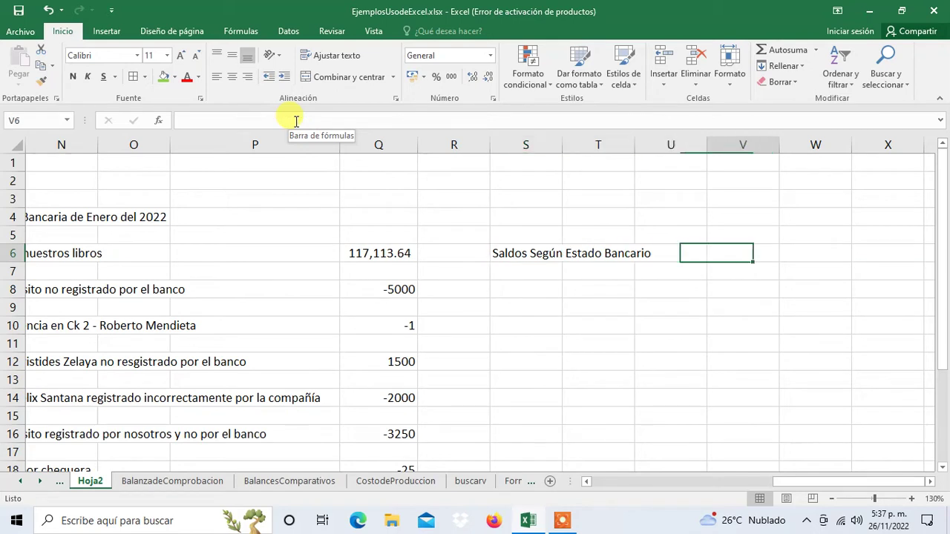
key(Right)
key(Right)
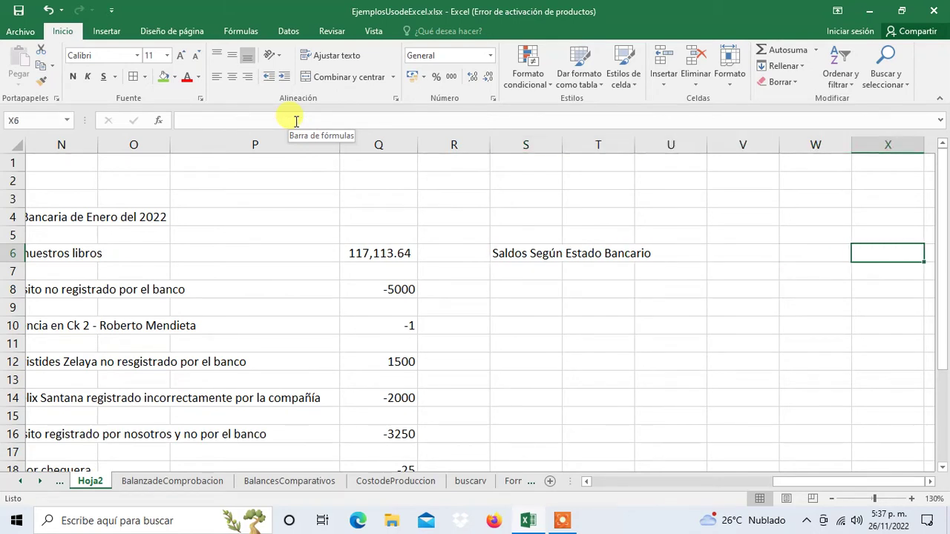
- Link X6 to the final bank balance in K23 with =+K23
text(+)
key(Left)
key(Left)
key(Left)
key(Left)
key(Left)
key(Left)
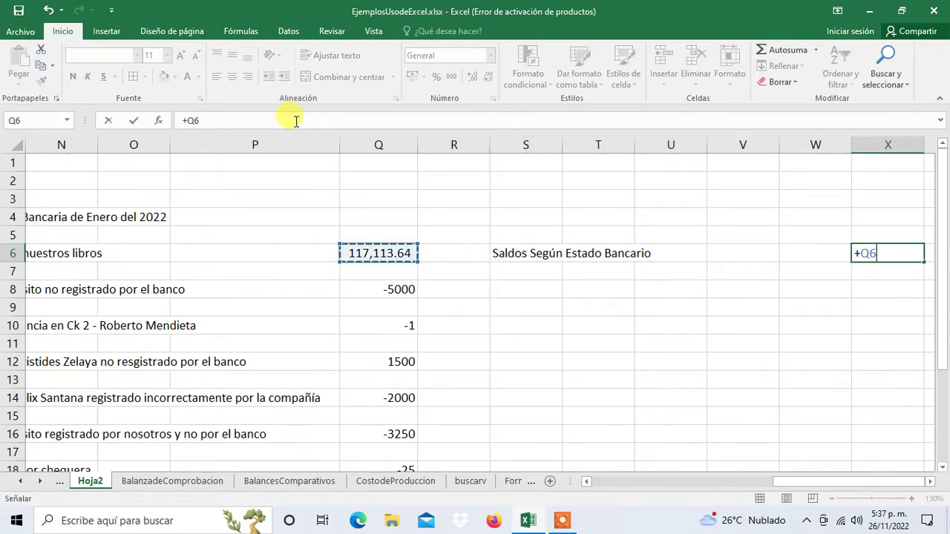
key(Left)
key(Left)
key(Left)
key(Left)
key(Left)
key(Left)
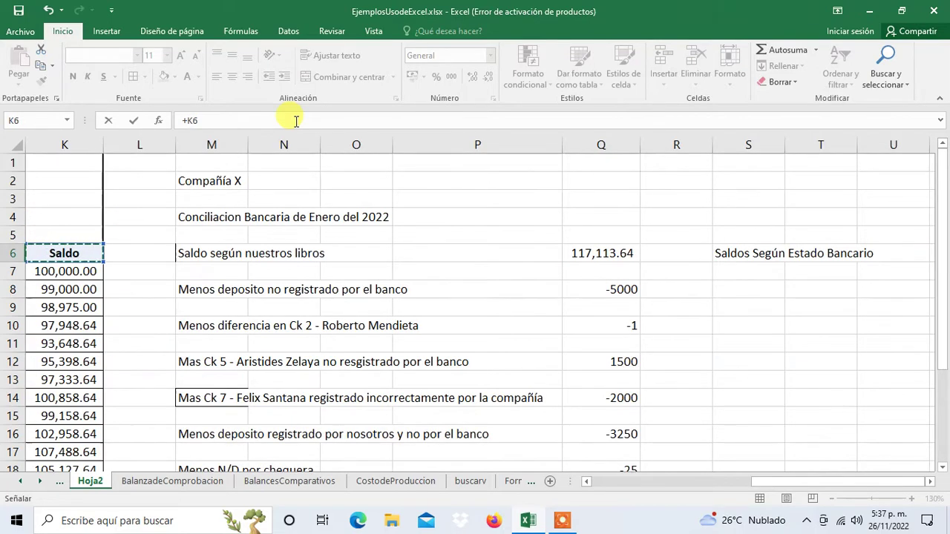
key(Down)
key(Down)
key(Down)
key(Down)
key(Down)
key(Down)
key(Down)
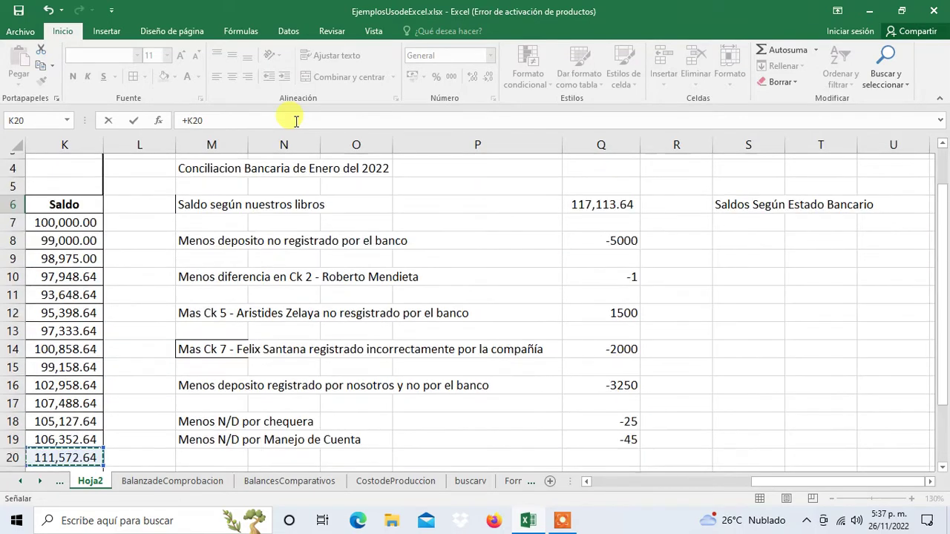
key(Down)
key(Down)
key(Down)
key(Down)
key(Down)
key(Down)
key(Up)
key(Up)
key(Up)
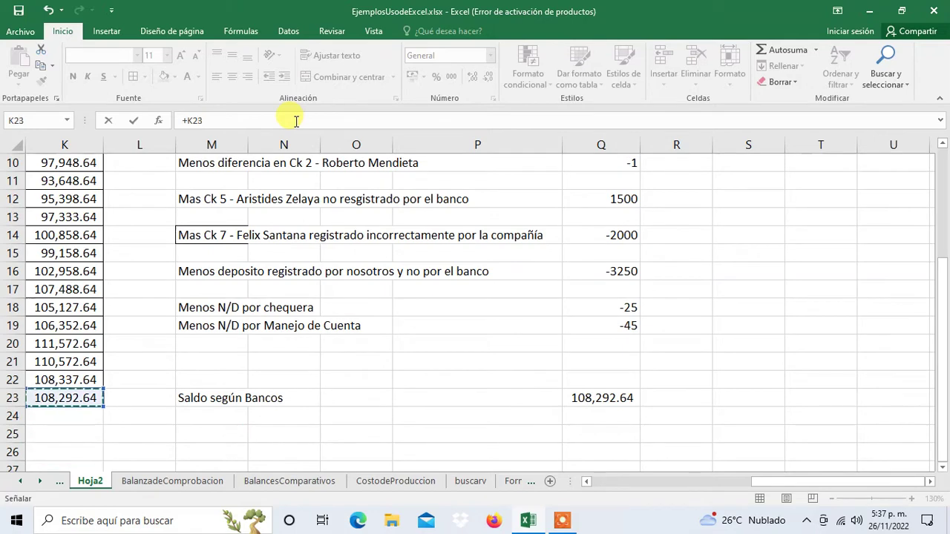
key(Tab)
key(Left)
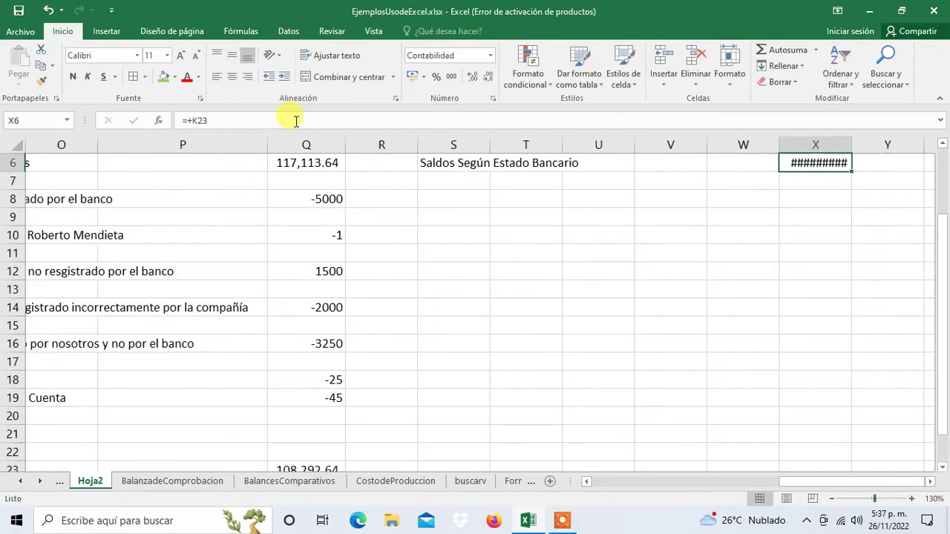
- Autofit column X so the 108,292.64 balance shows in full
double_click(852, 145)
scroll(831, 302, up, 2)
scroll(890, 356, up, 1)
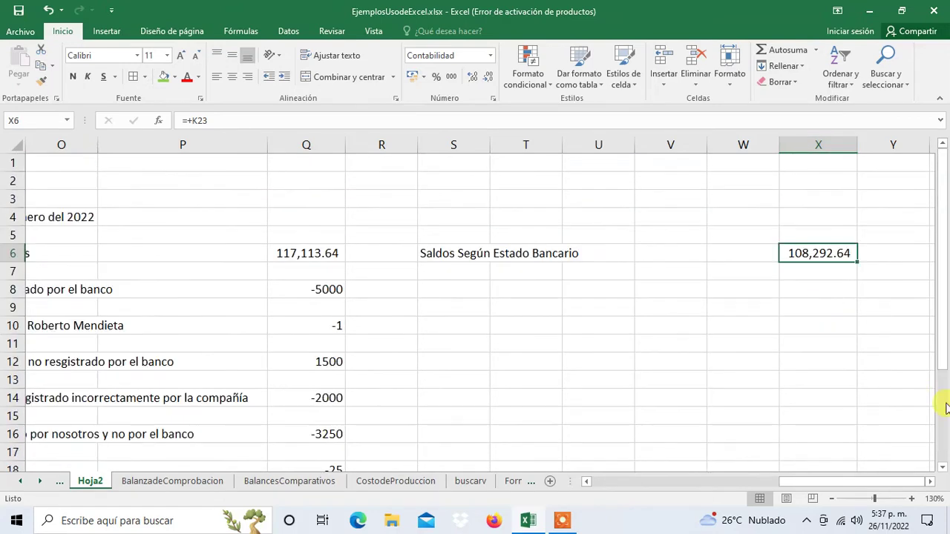
scroll(918, 381, down, 1)
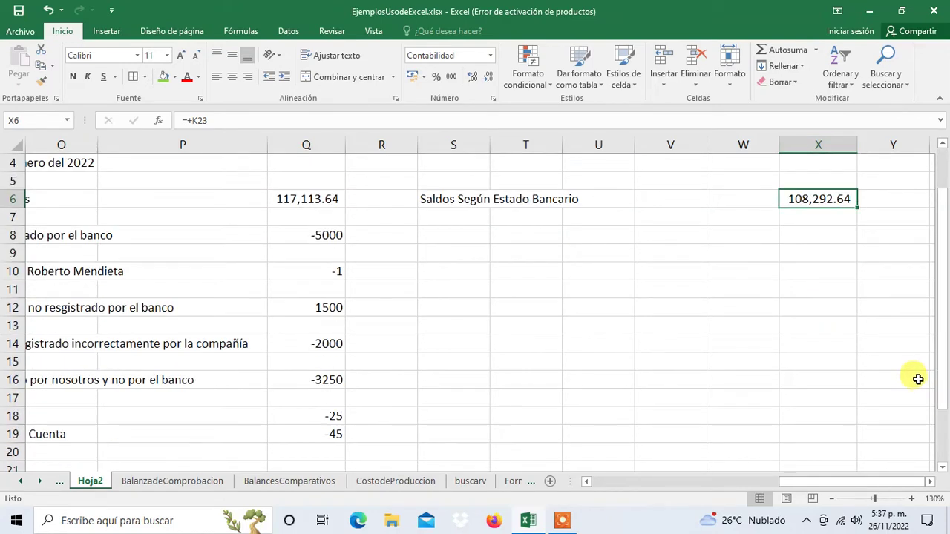
key(Left)
key(Left)
key(Left)
key(Left)
key(Left)
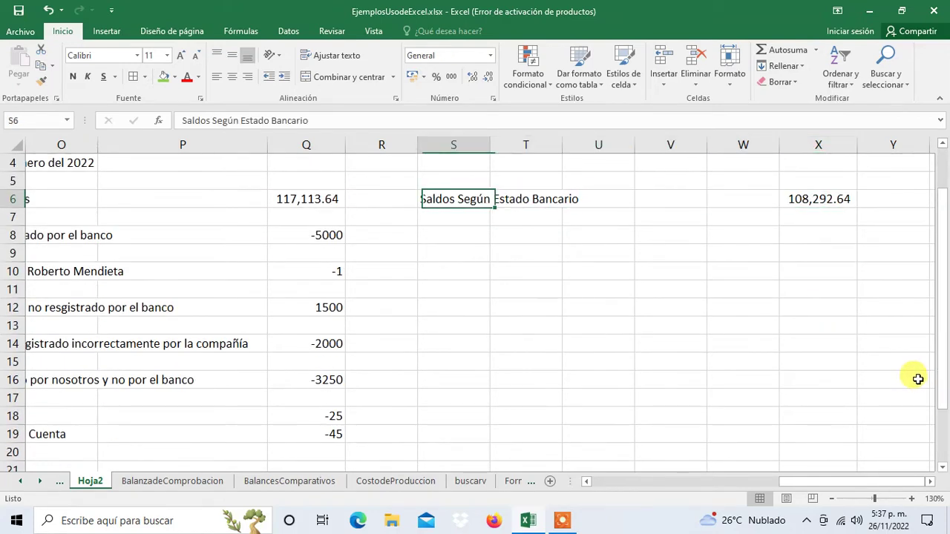
key(Left)
key(Left)
key(Left)
key(Left)
key(Left)
key(Left)
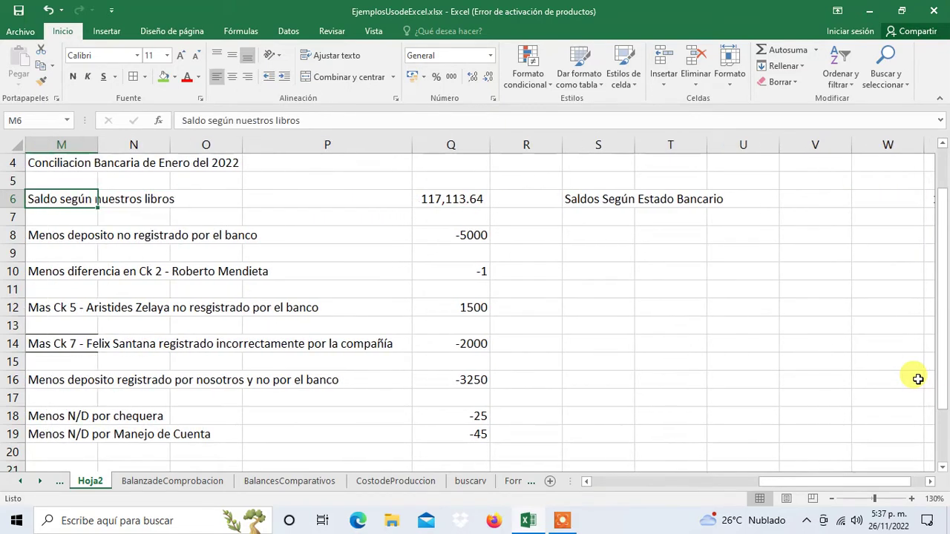
key(Down)
key(Down)
key(Right)
key(Right)
key(Right)
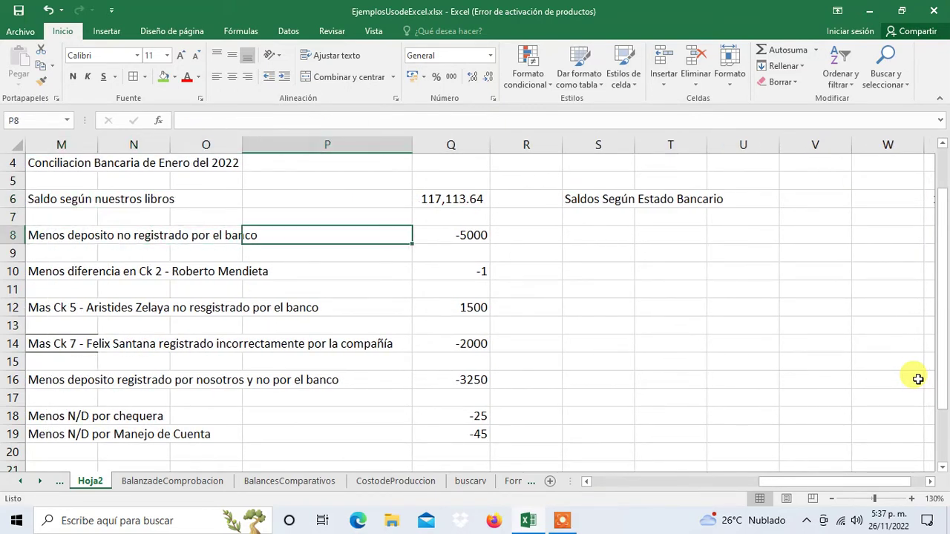
key(Right)
key(Right)
key(Right)
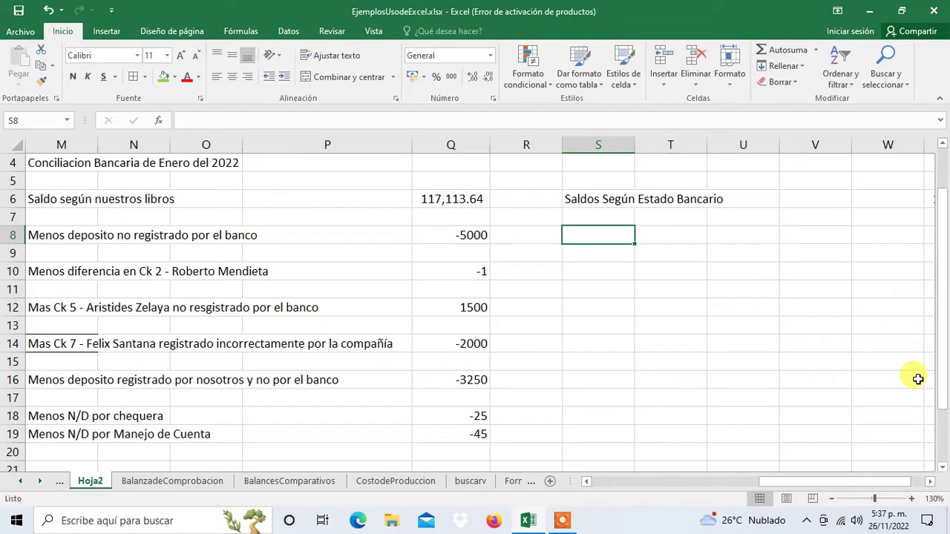
- Start the S8 description with 'M' and check the 3/1/2022 deposit in the bank book
text(Mas depósito)
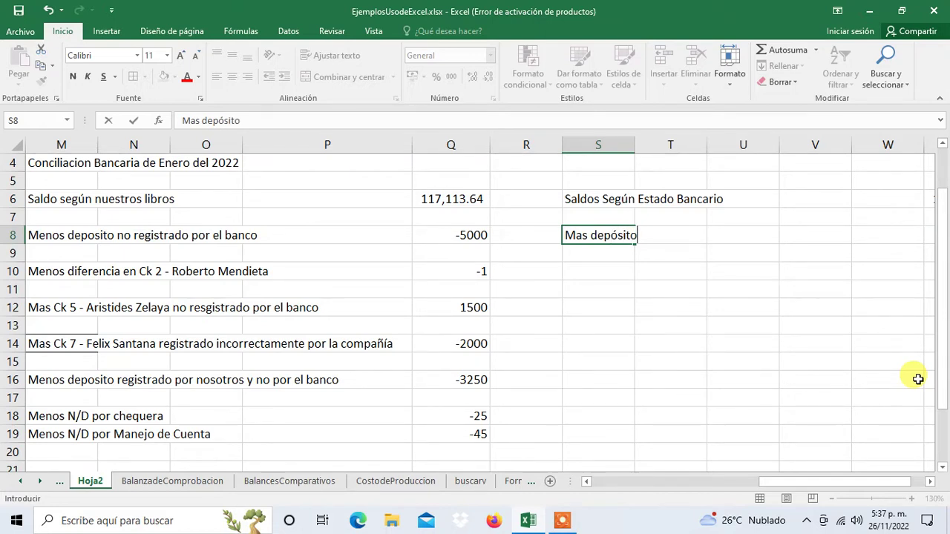
key(Right)
key(Left)
key(Left)
key(Left)
key(Left)
key(Left)
key(Left)
key(Left)
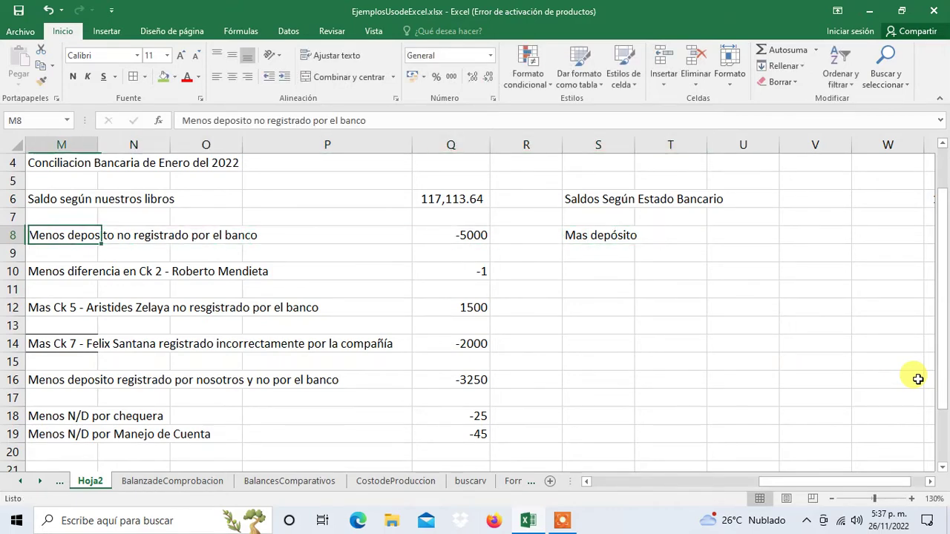
key(Left)
key(Left)
key(Left)
key(Left)
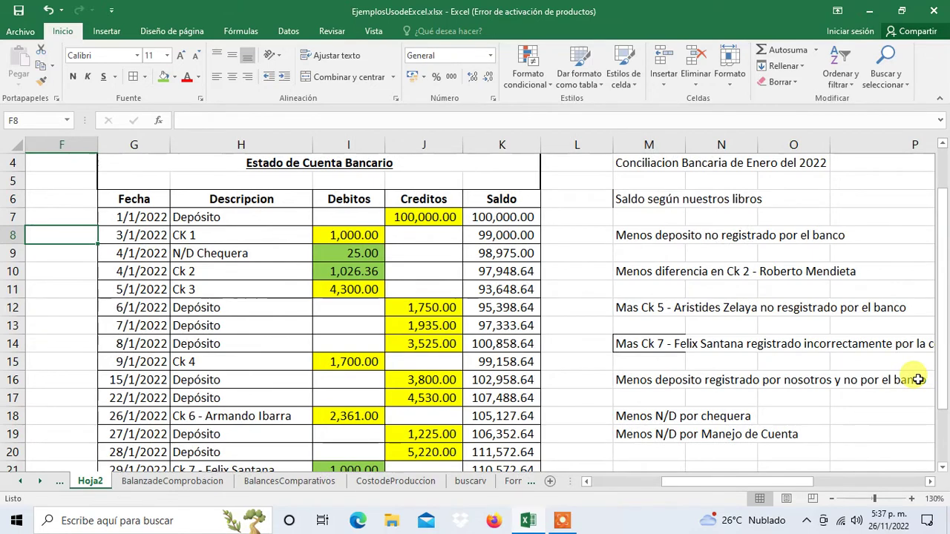
key(Left)
key(Left)
key(Home)
key(Down)
key(Right)
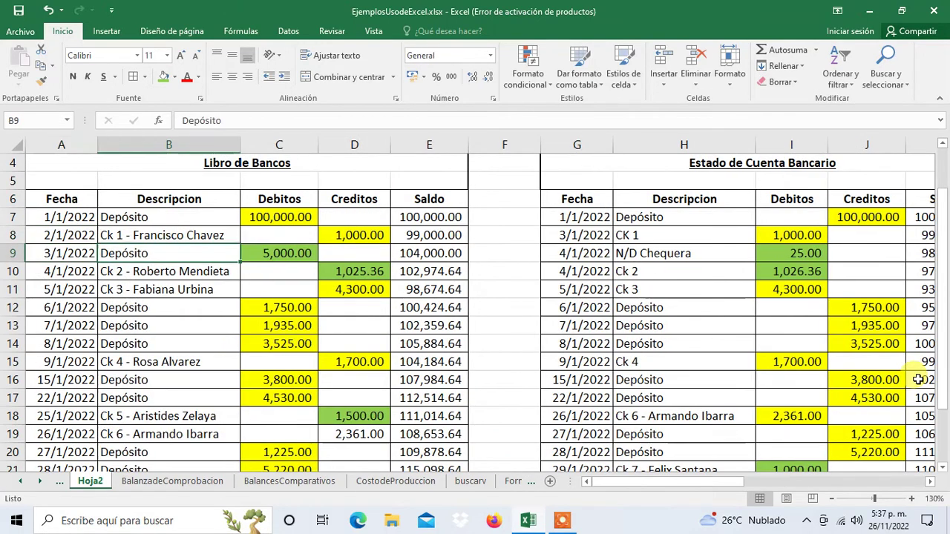
key(Left)
key(Right)
key(Right)
key(Right)
key(Right)
key(Right)
key(Right)
key(Right)
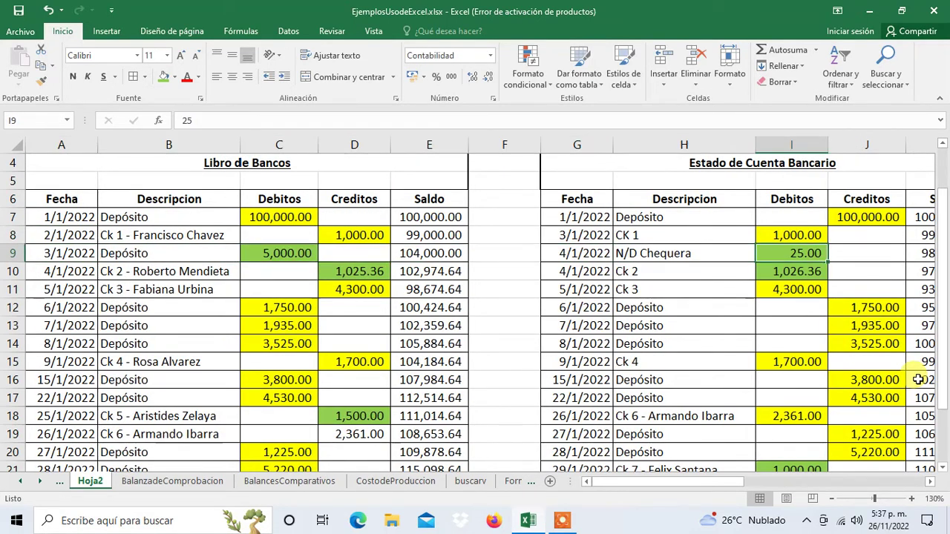
key(Right)
key(Right)
key(Right)
key(Right)
key(Right)
key(Right)
key(Right)
key(Right)
key(Right)
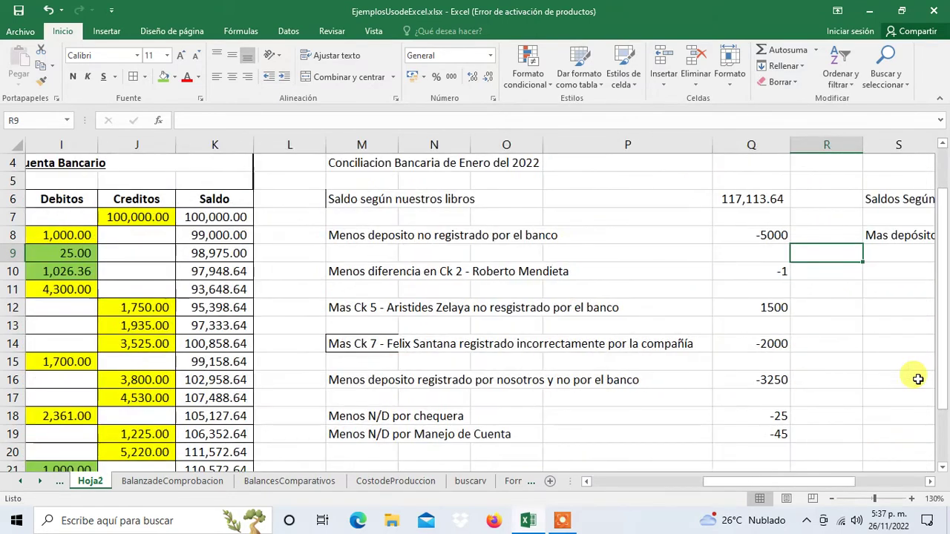
key(Right)
key(Right)
key(Right)
key(Right)
key(Right)
key(Right)
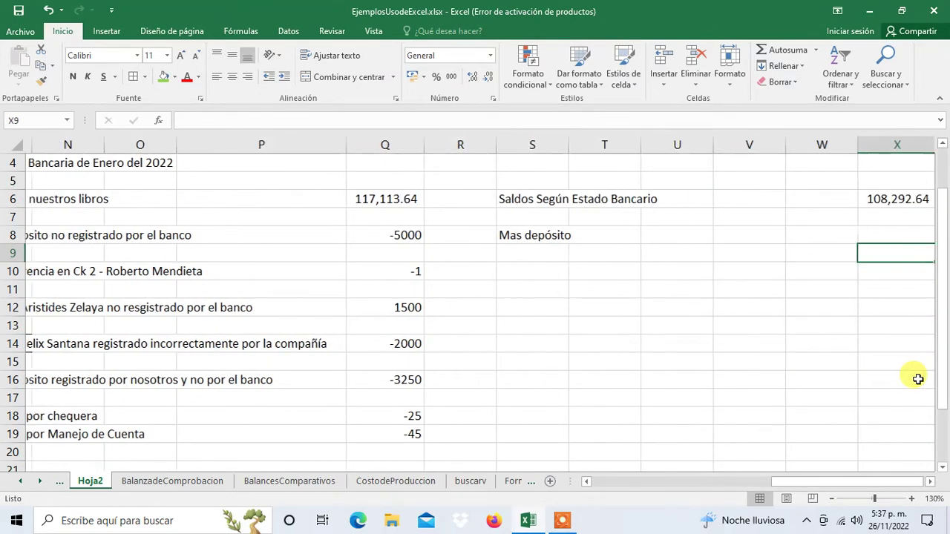
key(Left)
key(Left)
key(Left)
key(Left)
key(Left)
key(Up)
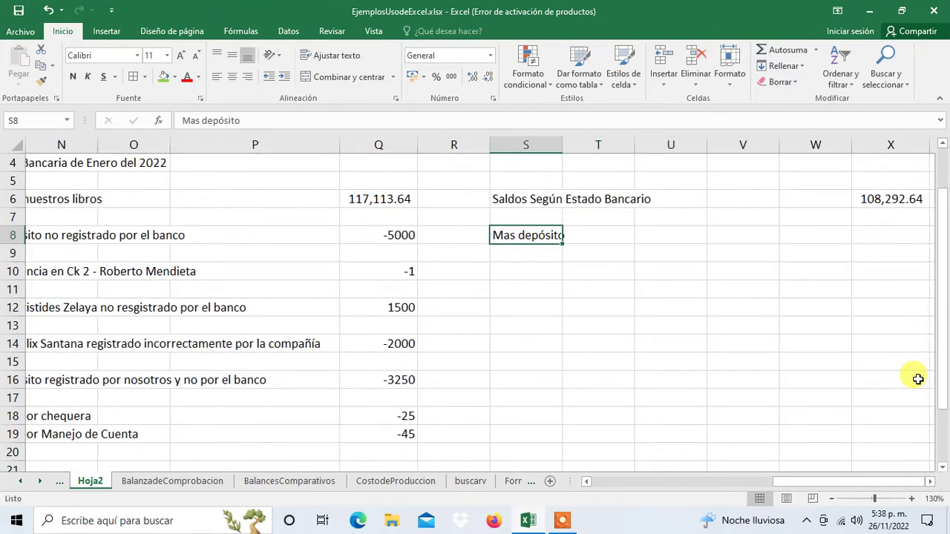
- Complete S8 to read 'Mas depósito del 3/1/2022 no registrado por el banco'
key(F2)
text( del)
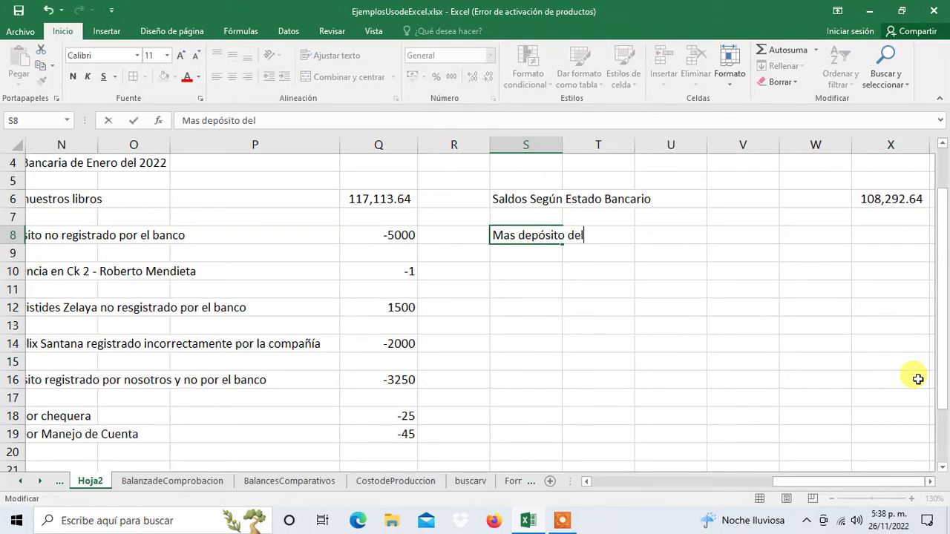
text( 3/)
text(1/2022)
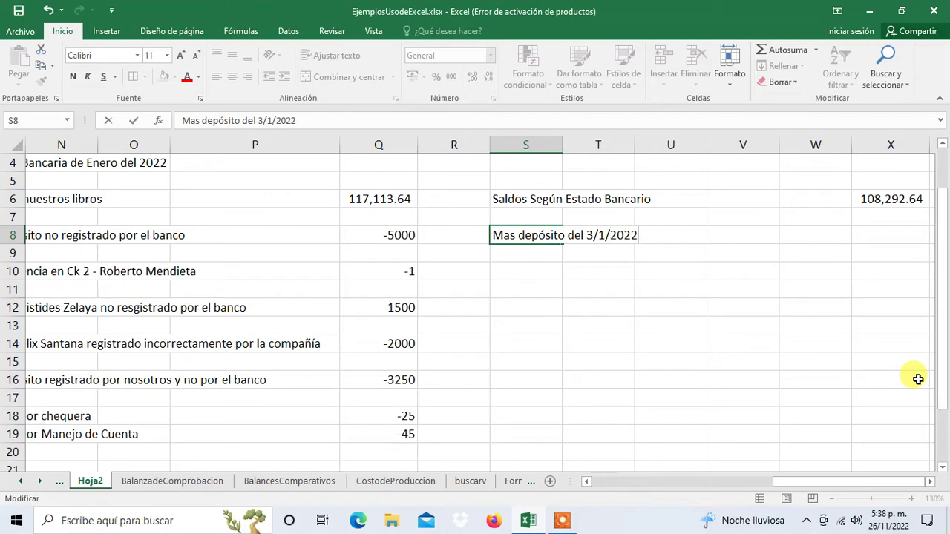
text( no res)
text(gistra)
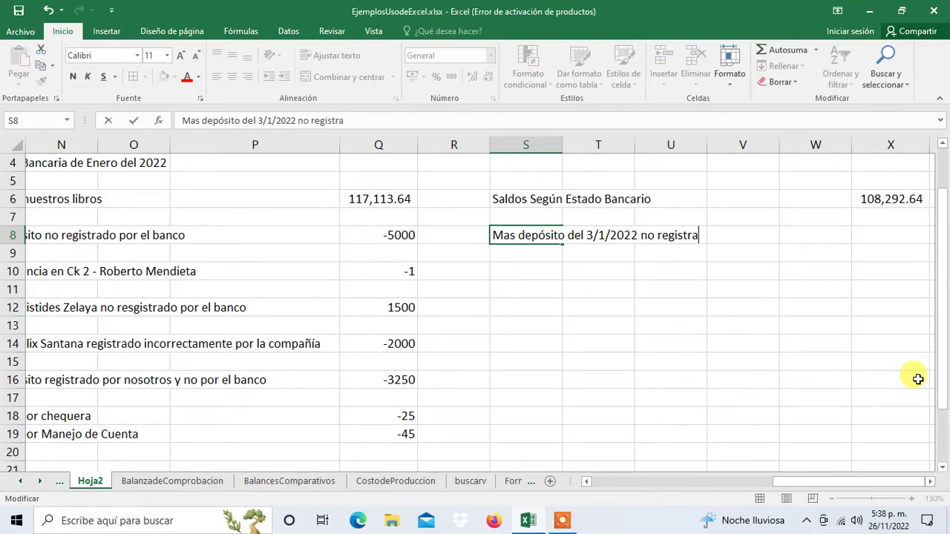
text(do por el ba)
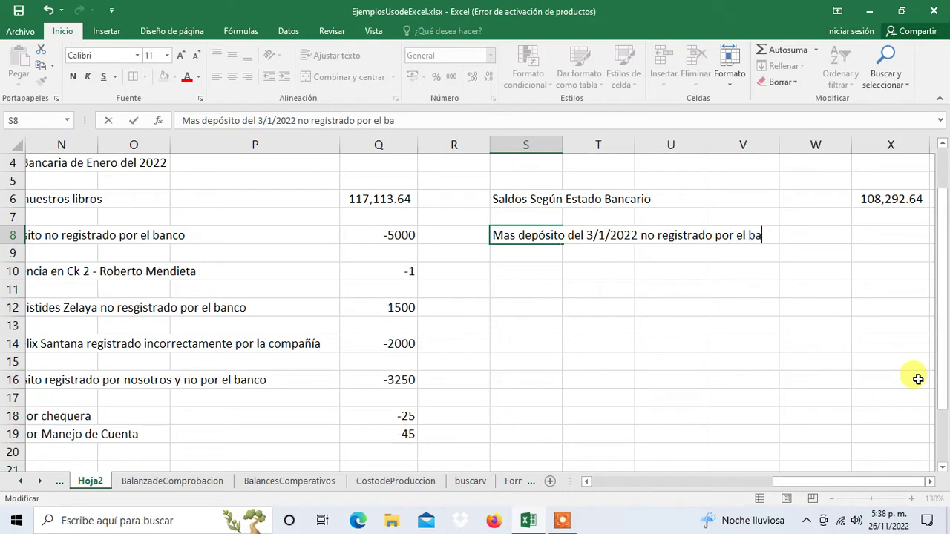
text(nco)
key(Return)
- Enter 5000 in X8 as the deposit adjustment amount
key(Right)
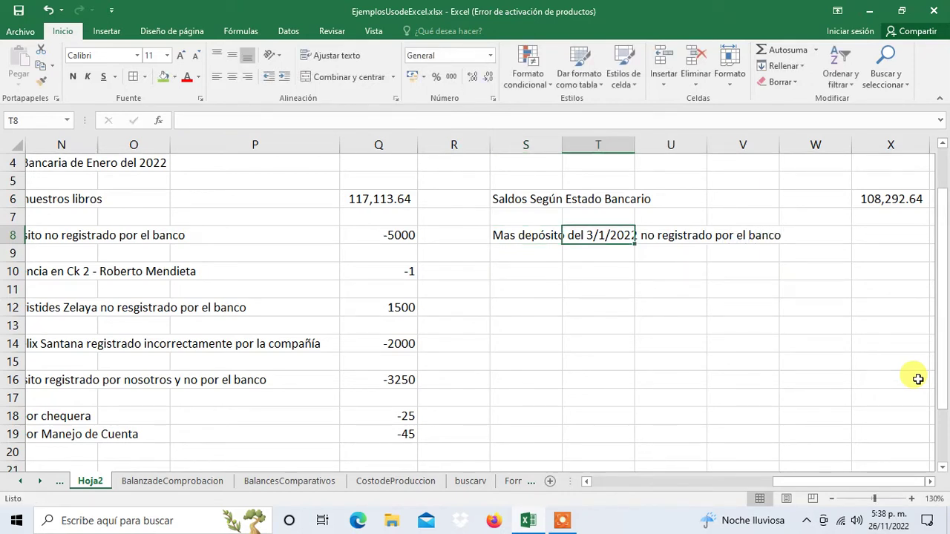
key(Right)
key(Right)
key(Right)
key(Right)
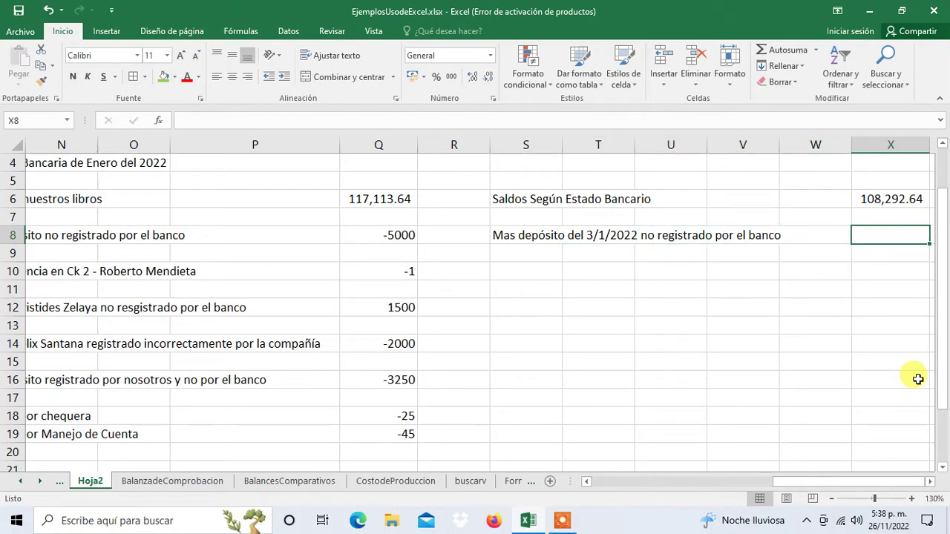
text(5000)
key(Right)
key(Left)
key(Left)
key(Left)
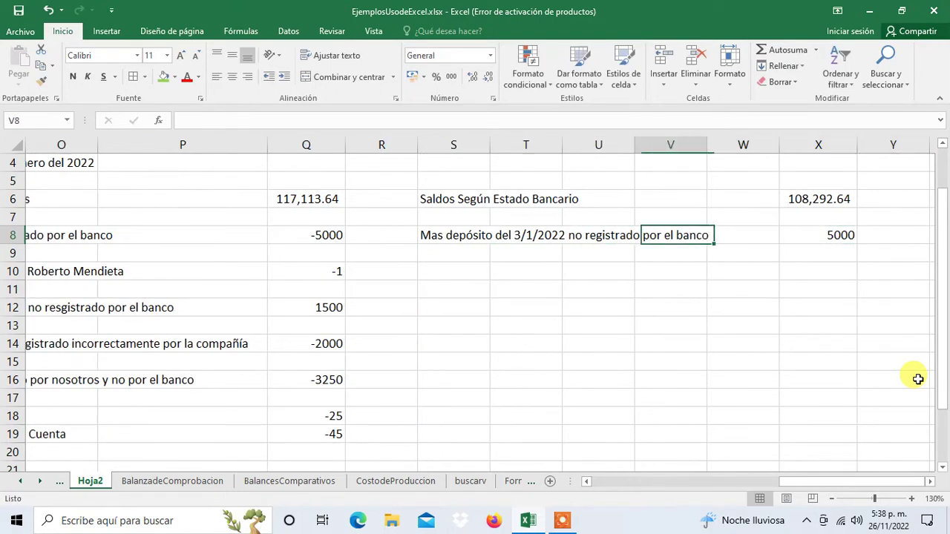
key(Left)
key(Left)
key(Left)
key(Left)
key(Left)
key(Left)
key(Left)
key(Left)
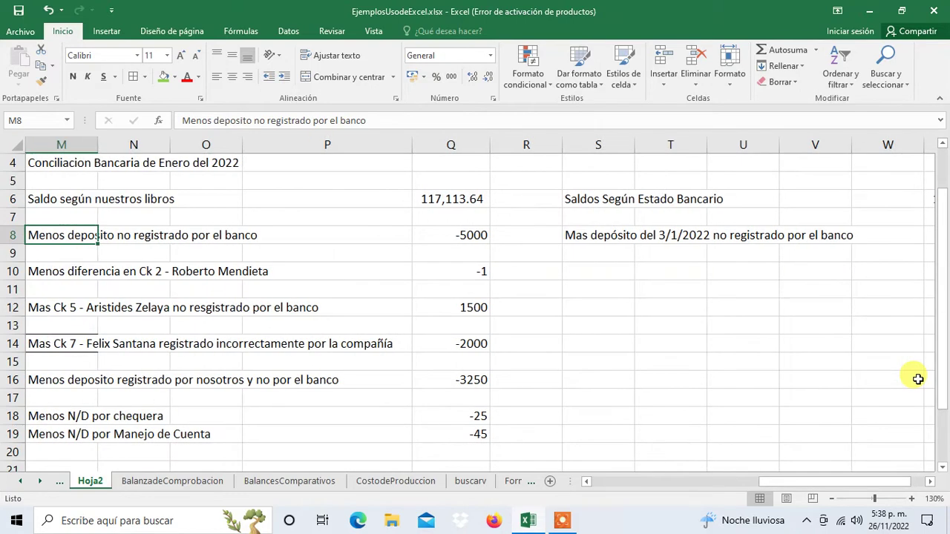
- Copy the Ck 2 difference description from M10 into S10
key(Down)
key(Down)
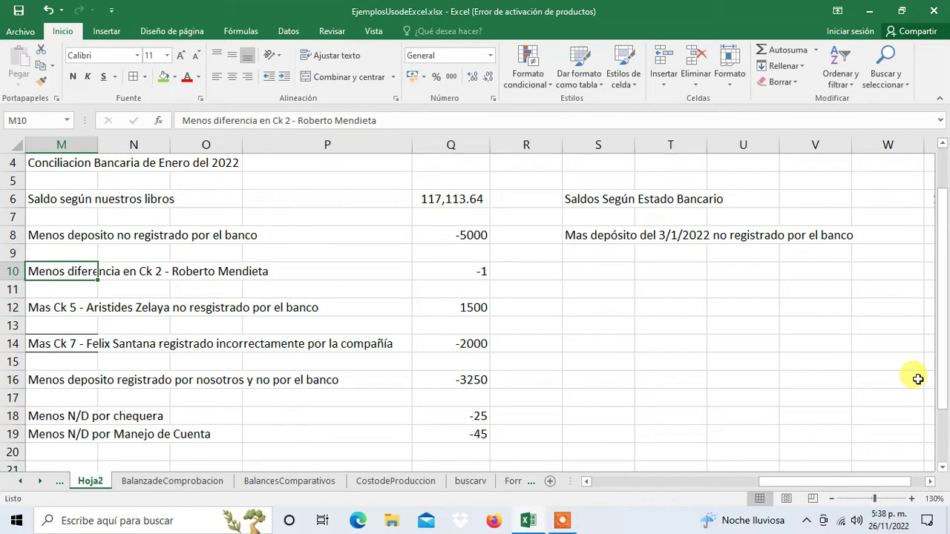
key(ctrl+c)
key(Escape)
key(Right)
key(Right)
key(Right)
key(Right)
key(Left)
key(Left)
key(Left)
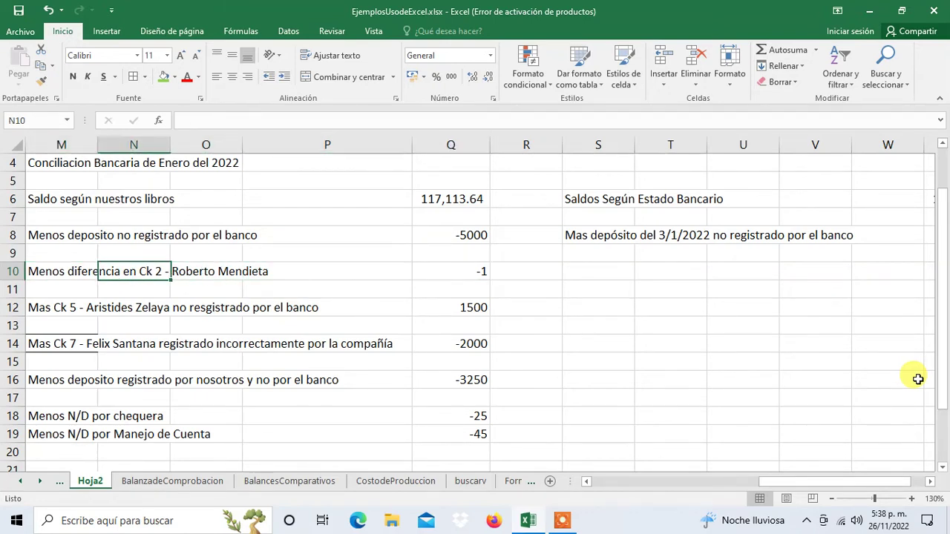
key(Left)
key(ctrl+c)
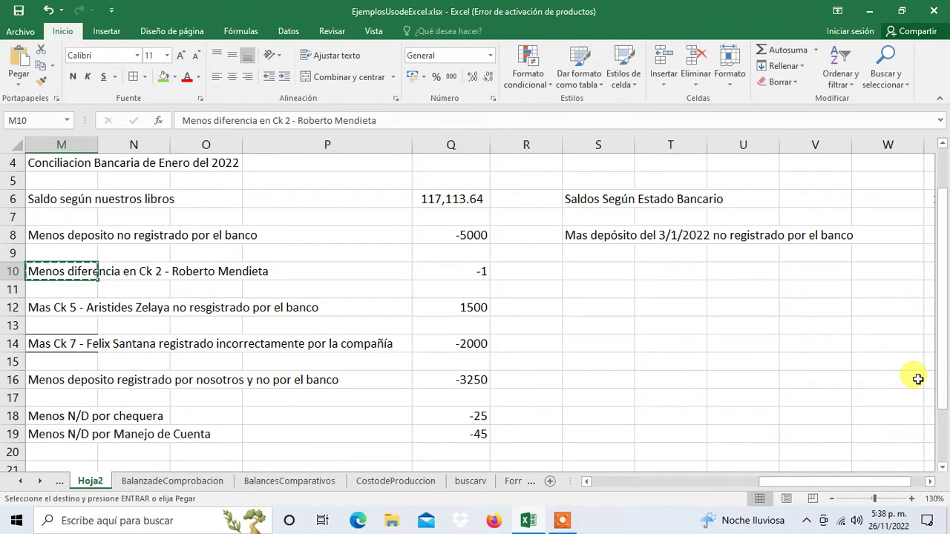
key(Right)
key(Right)
key(Right)
key(Right)
key(Right)
key(Right)
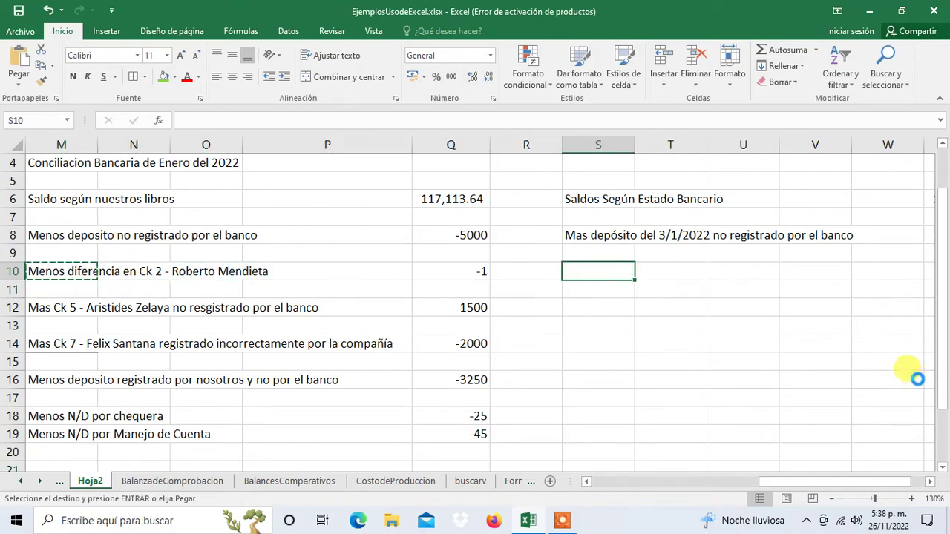
key(Return)
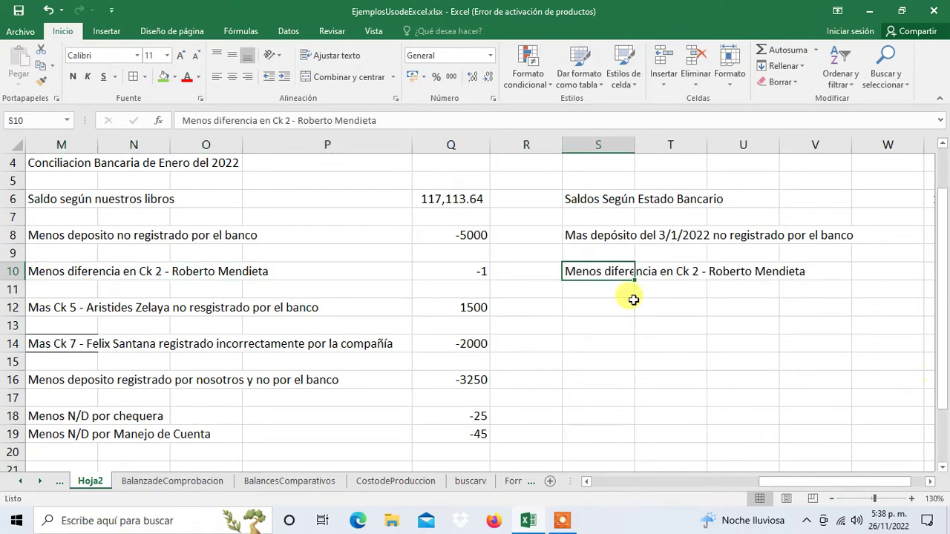
- Reword the S10 line to 'Mas diferencia en Ck 2' and enter 1 in X10
click(197, 120)
click(197, 120)
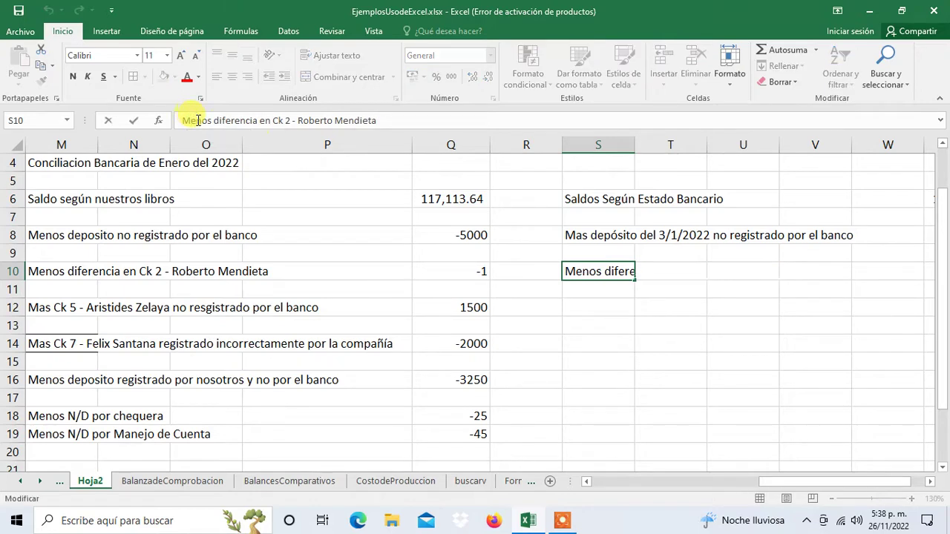
text(as)
key(Delete)
key(Delete)
key(Delete)
key(Delete)
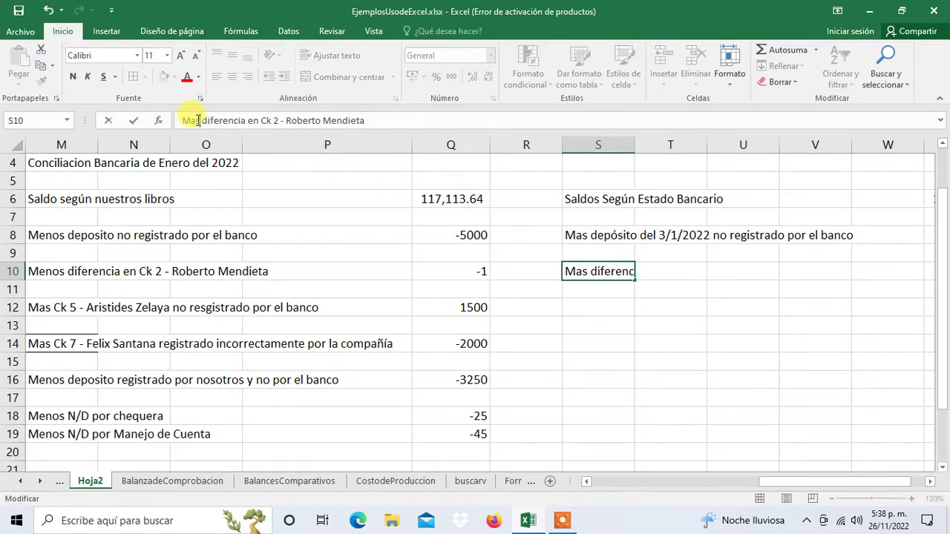
key(Tab)
key(Tab)
key(Tab)
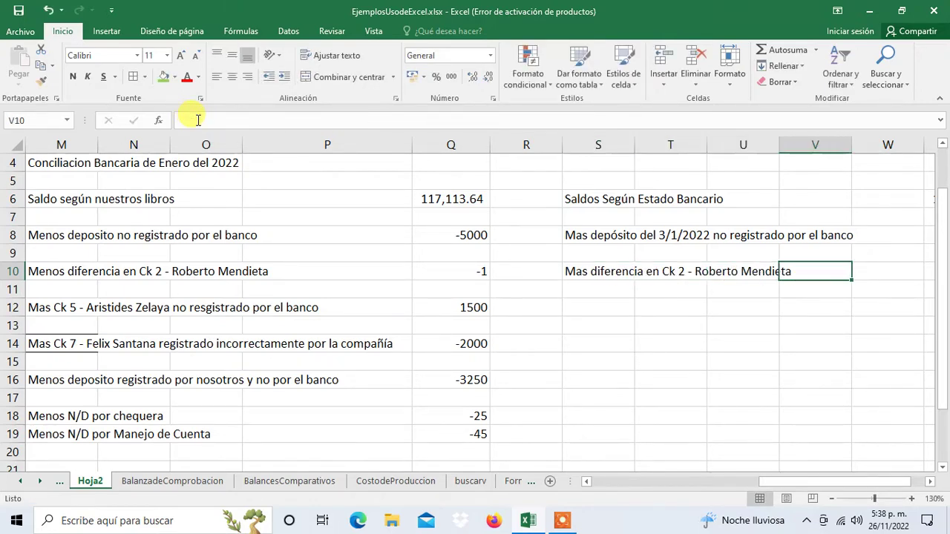
key(Tab)
key(Tab)
text(1)
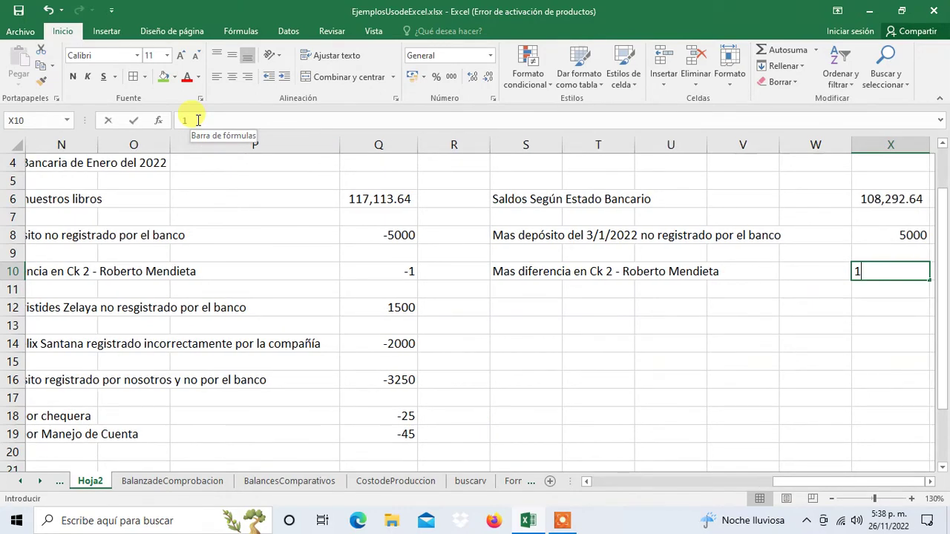
key(Tab)
key(Left)
key(Left)
key(Left)
key(Left)
key(Left)
key(Left)
key(Left)
key(Left)
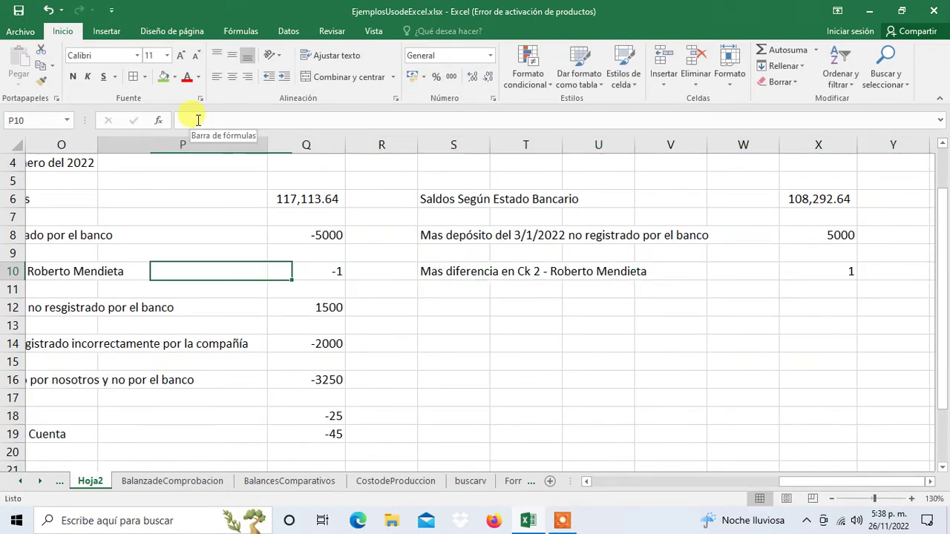
key(Left)
key(Left)
key(Left)
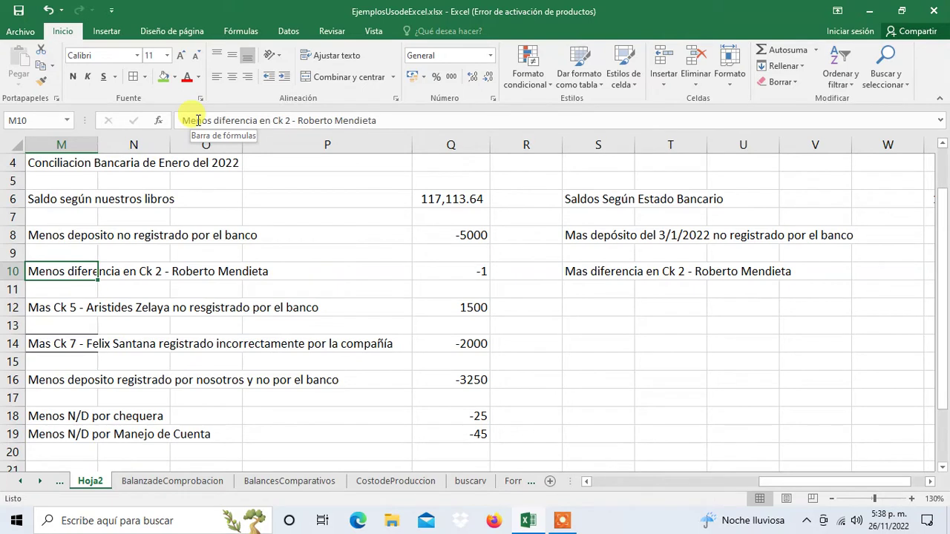
- Copy the Ck 5 unrecorded-check description from M12 into S12
key(Down)
key(Down)
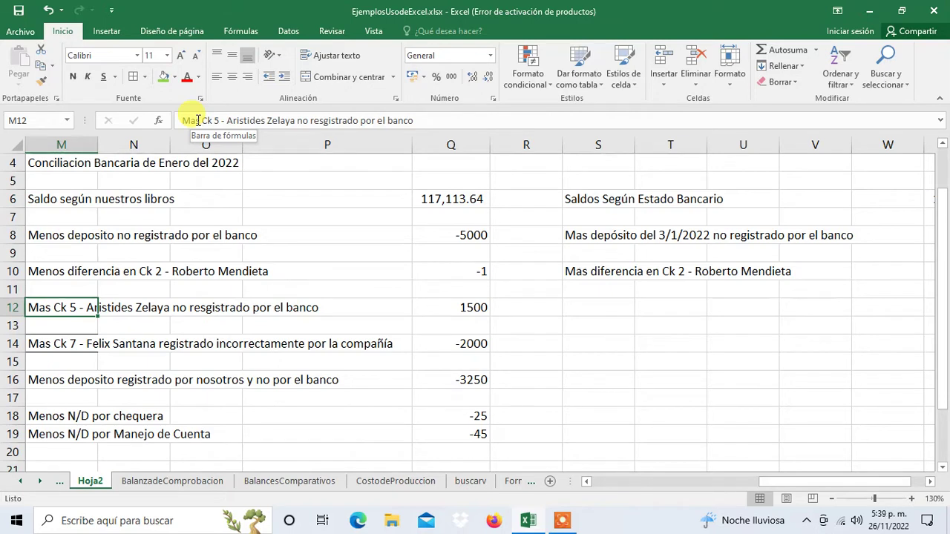
key(ctrl+c)
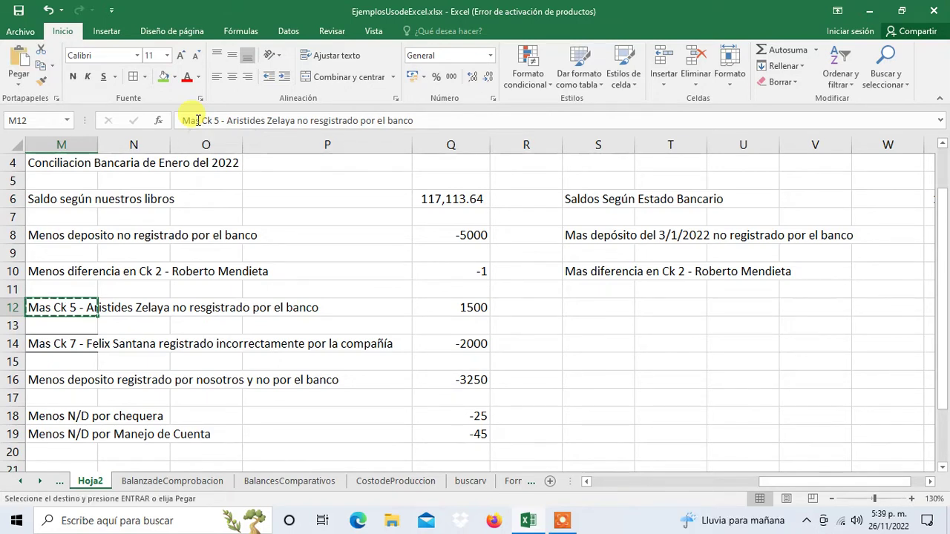
key(Right)
key(Right)
key(Right)
key(Right)
key(Right)
key(Right)
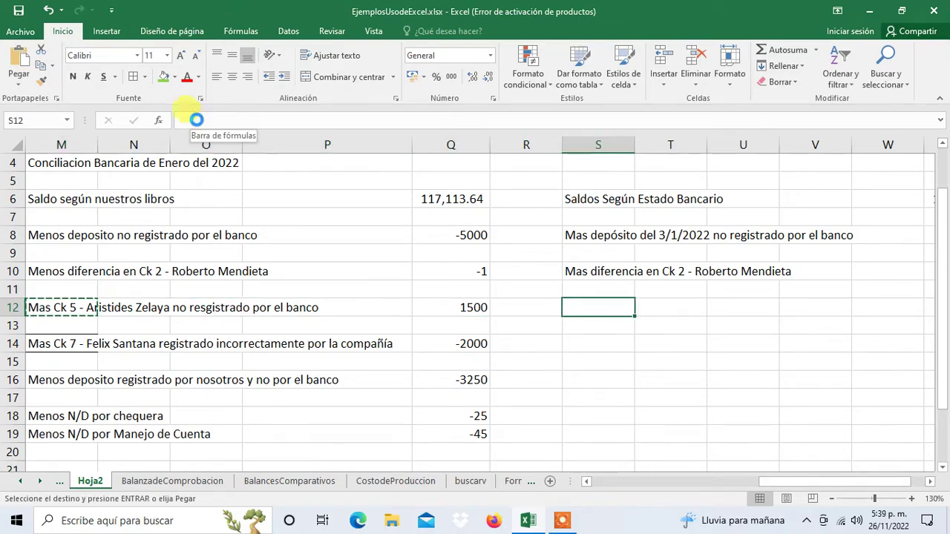
key(Return)
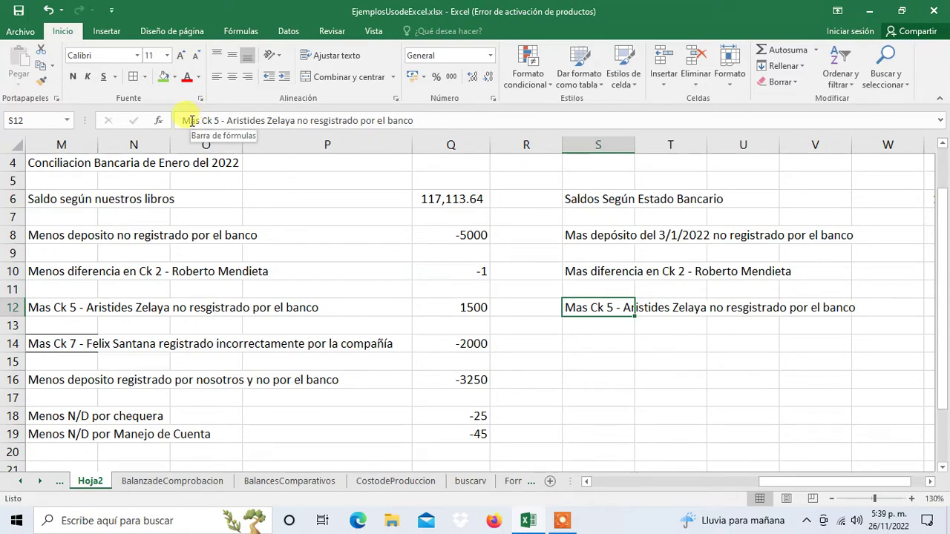
- Change the S12 line to begin 'Menos Ck 5' and enter -1500 in X12
click(189, 120)
text(enos)
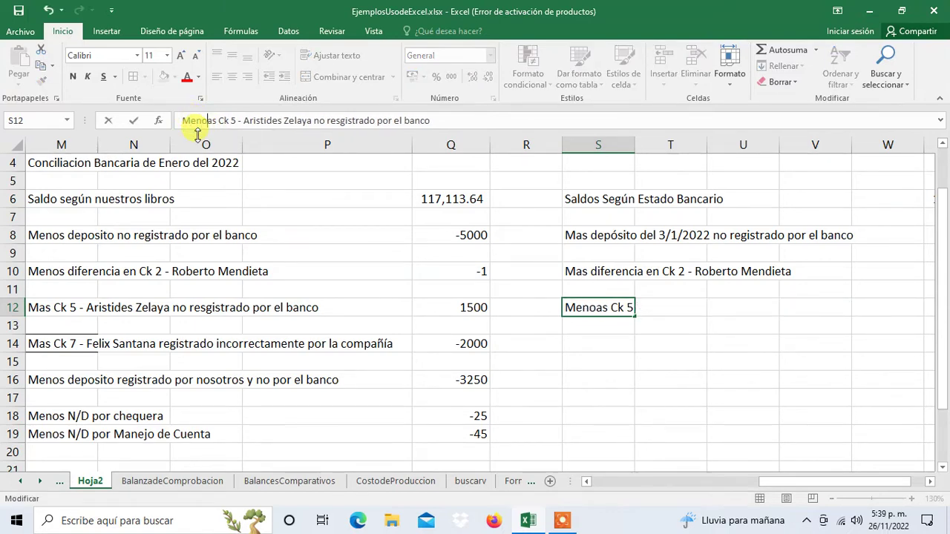
key(Delete)
key(Delete)
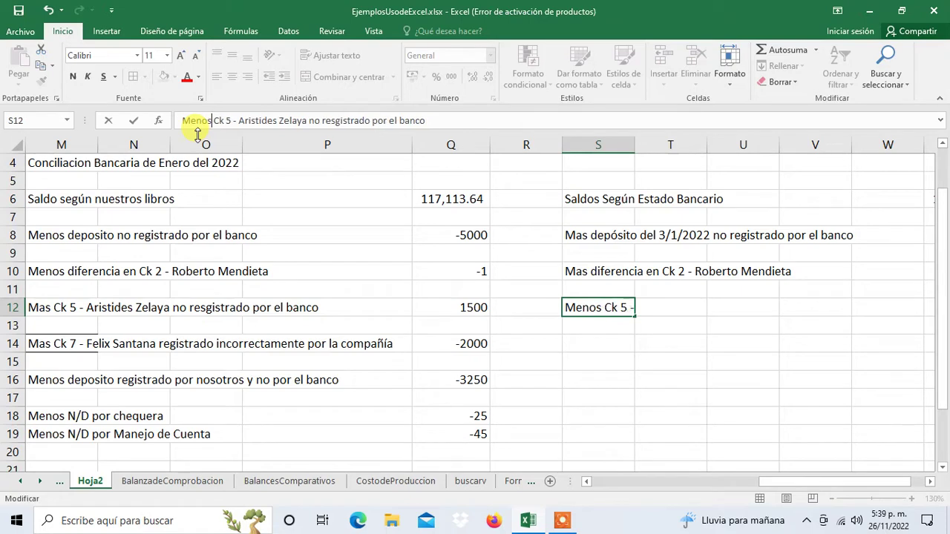
key(Tab)
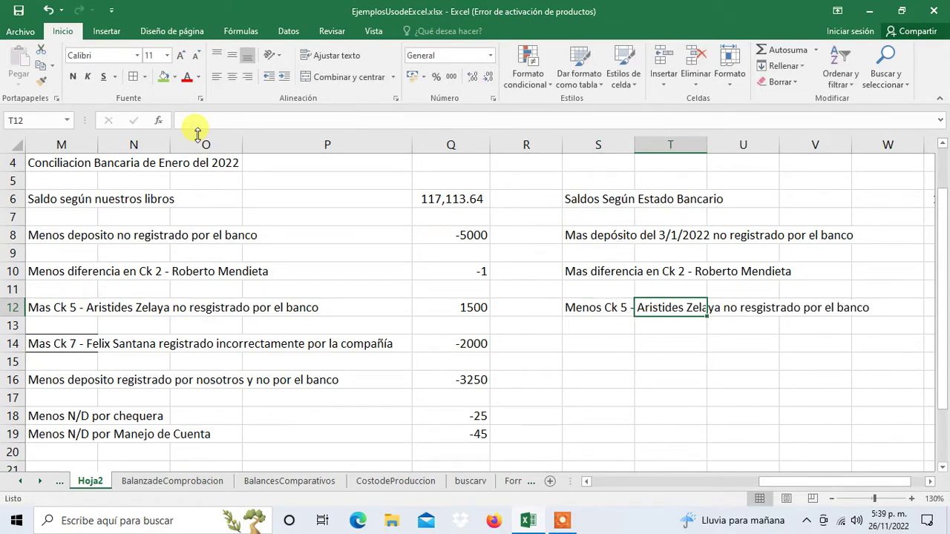
key(Tab)
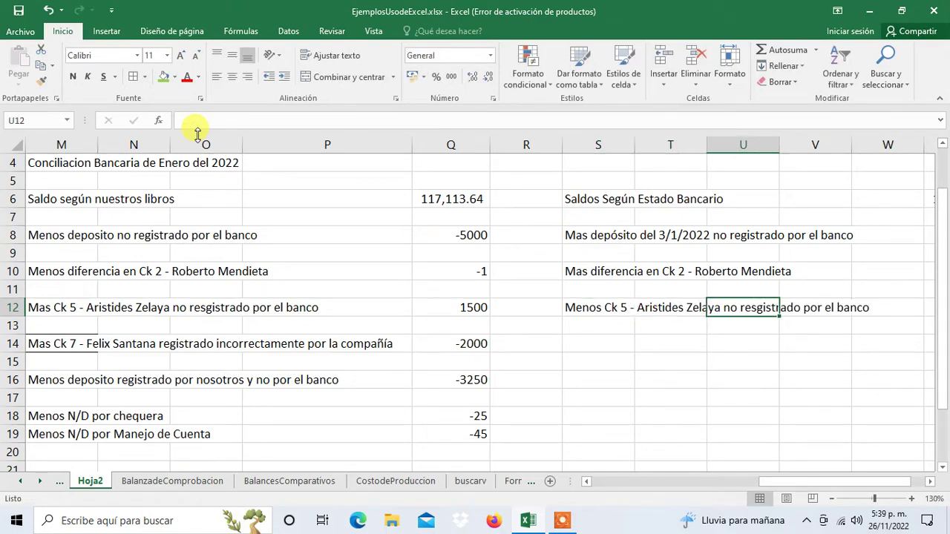
key(Tab)
key(Tab)
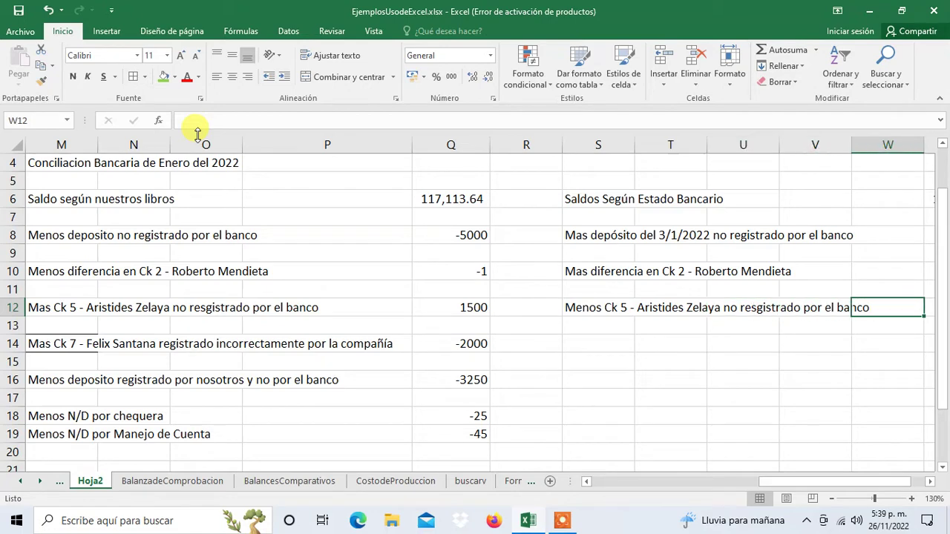
key(Tab)
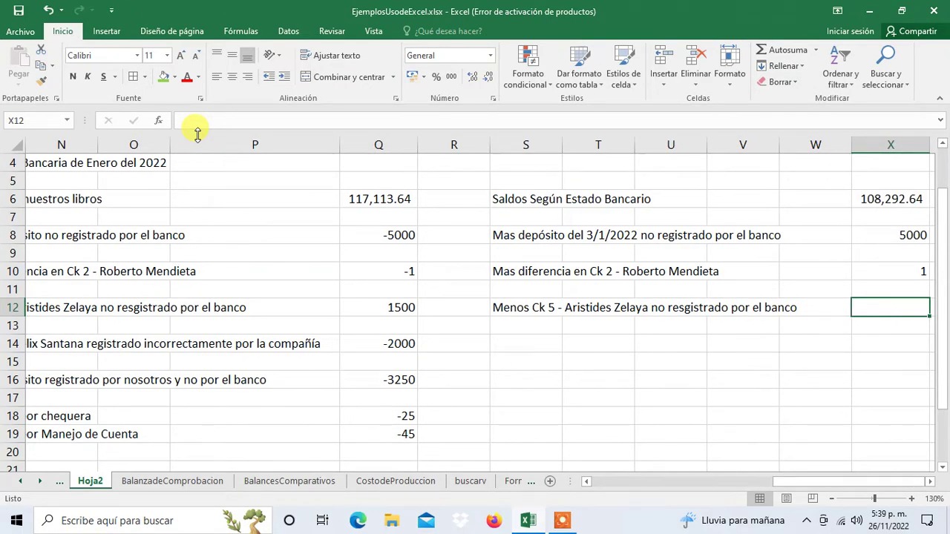
text(-1500)
key(Left)
key(Left)
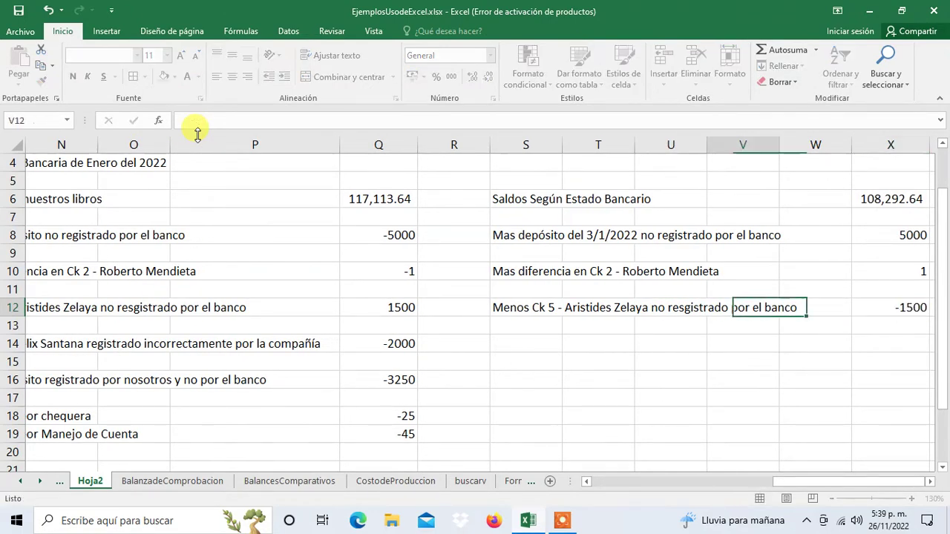
key(Left)
key(Left)
key(Left)
key(Left)
key(Left)
key(Left)
key(Left)
key(Left)
key(Left)
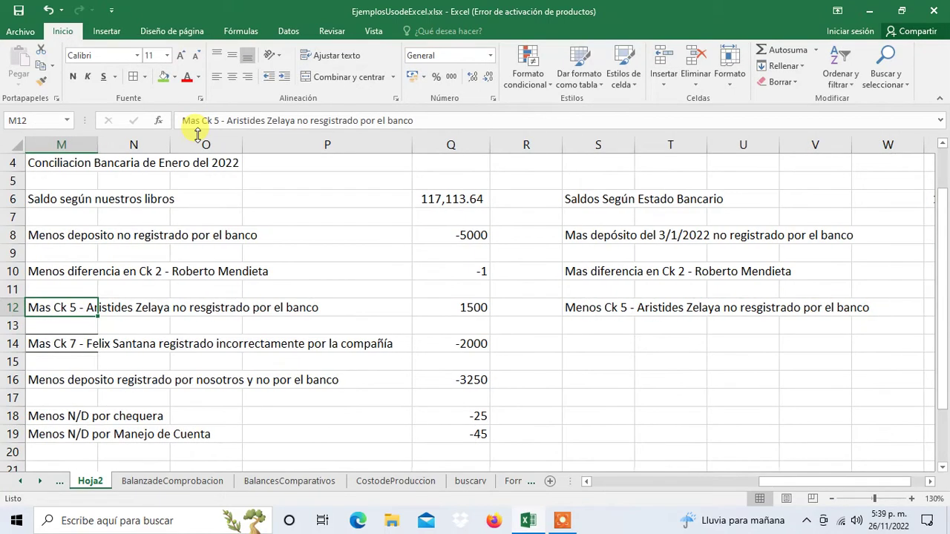
key(Left)
- Copy the Ck 7 'registrado incorrectamente por la compañía' description from M14 into S14
key(Right)
key(Down)
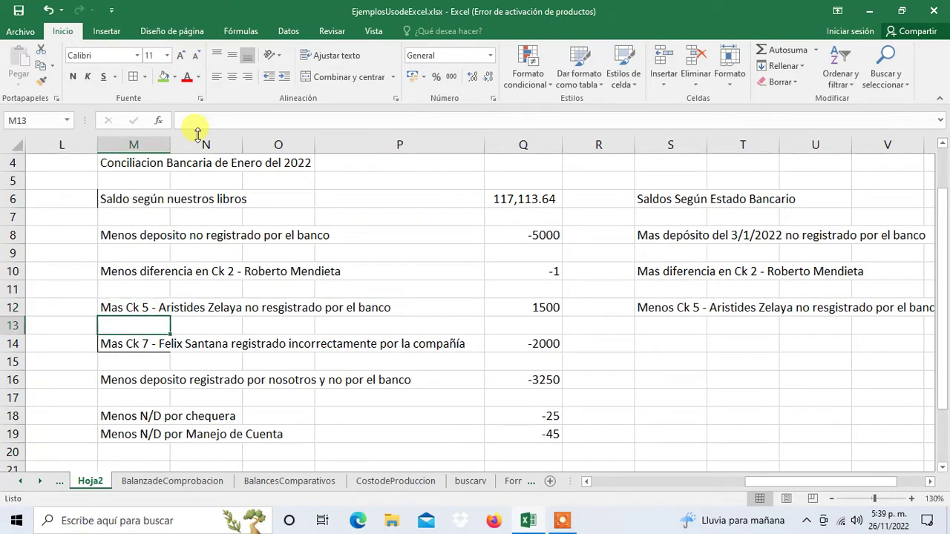
key(Down)
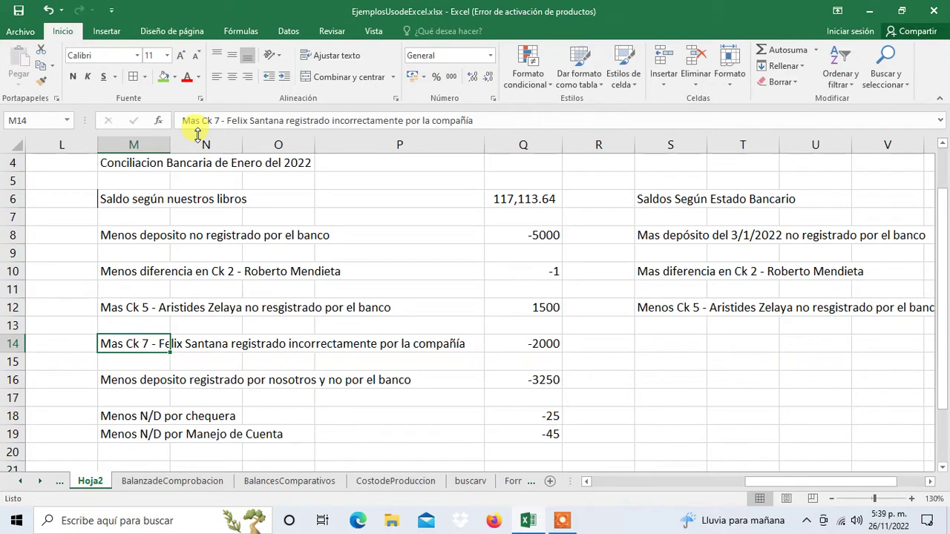
key(ctrl+c)
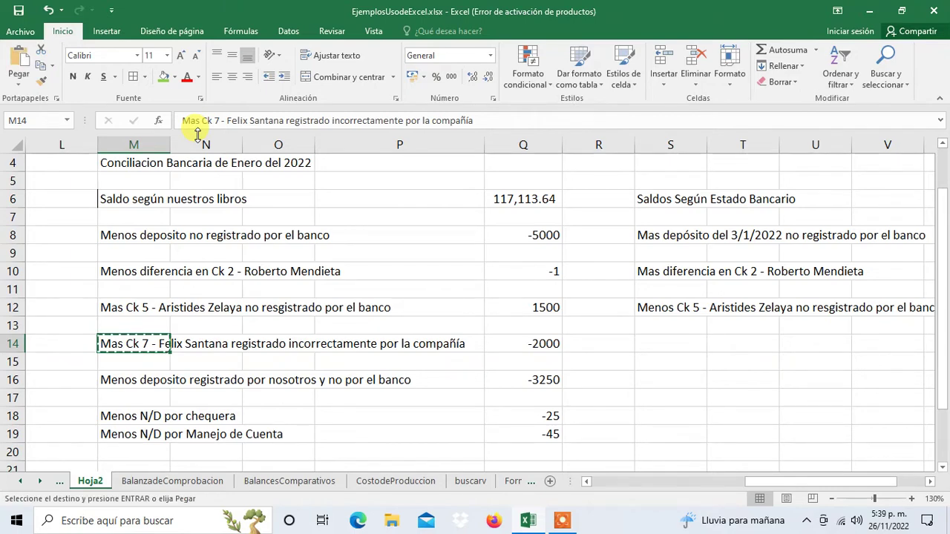
key(Right)
key(Right)
key(Right)
key(Right)
key(Right)
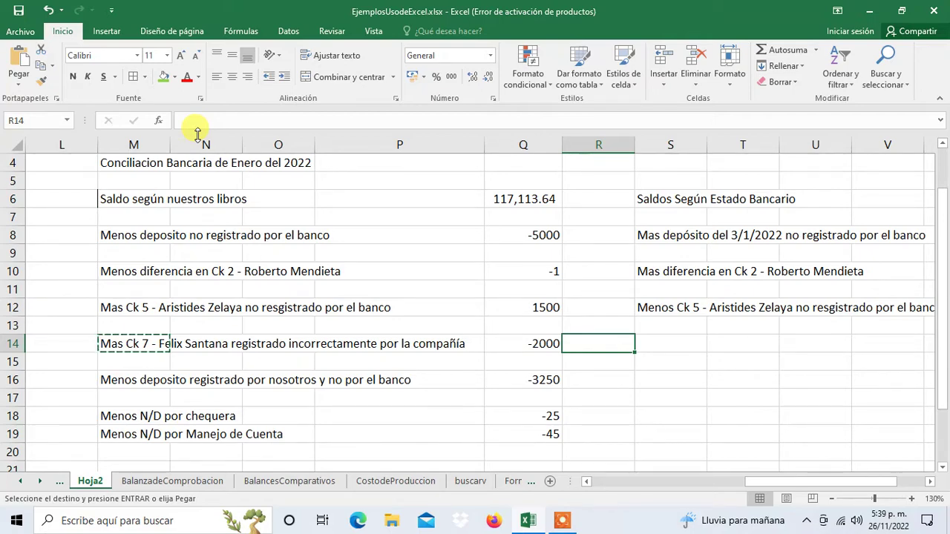
key(Right)
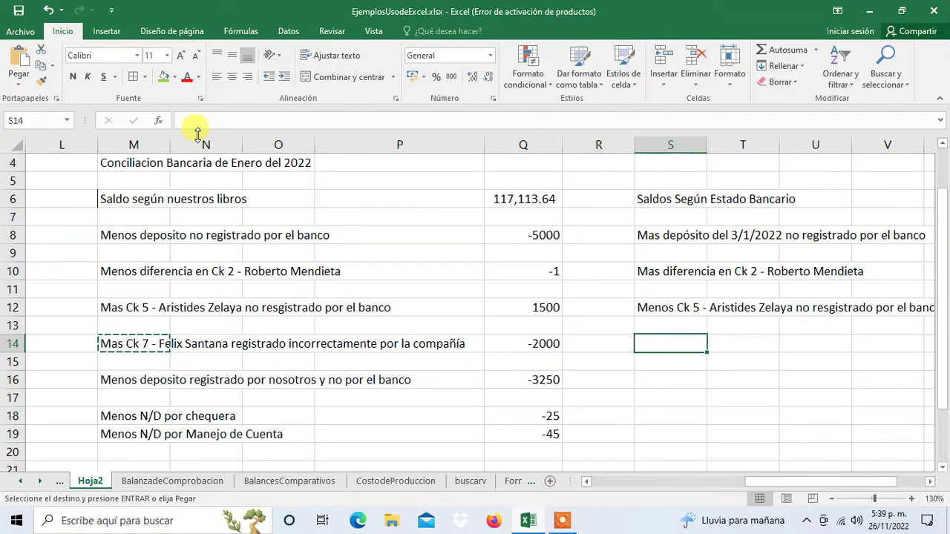
key(Return)
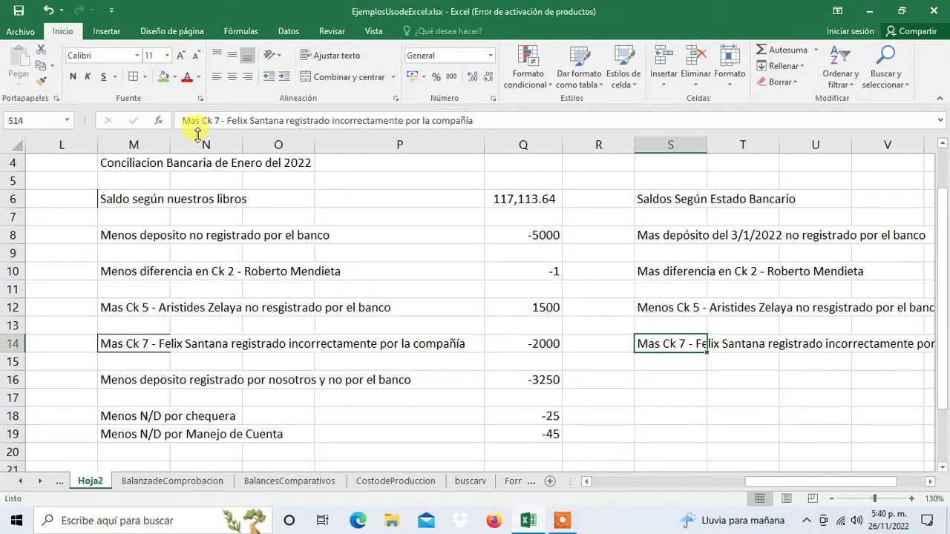
- Enter 1000 as the Ck 7 amount in X14
key(Right)
key(Right)
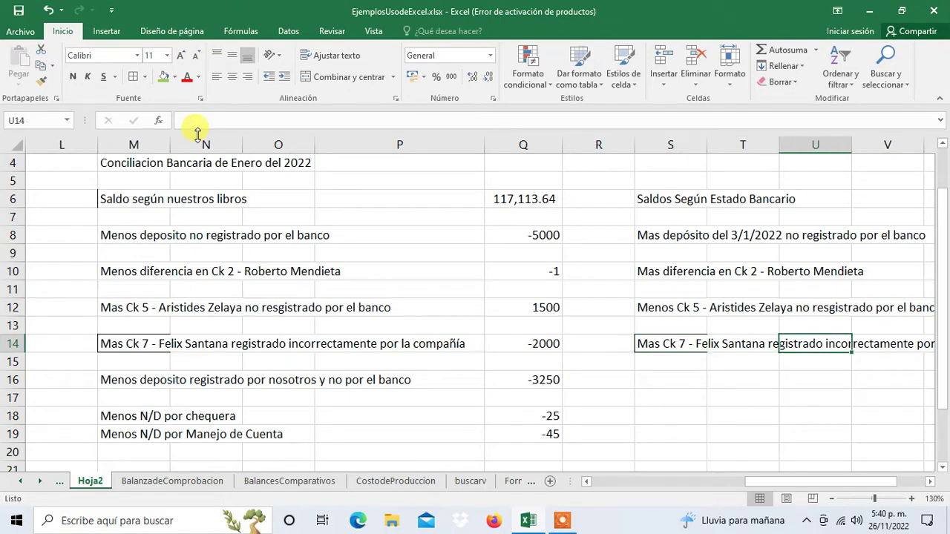
key(Right)
key(Right)
key(Right)
key(Right)
key(Left)
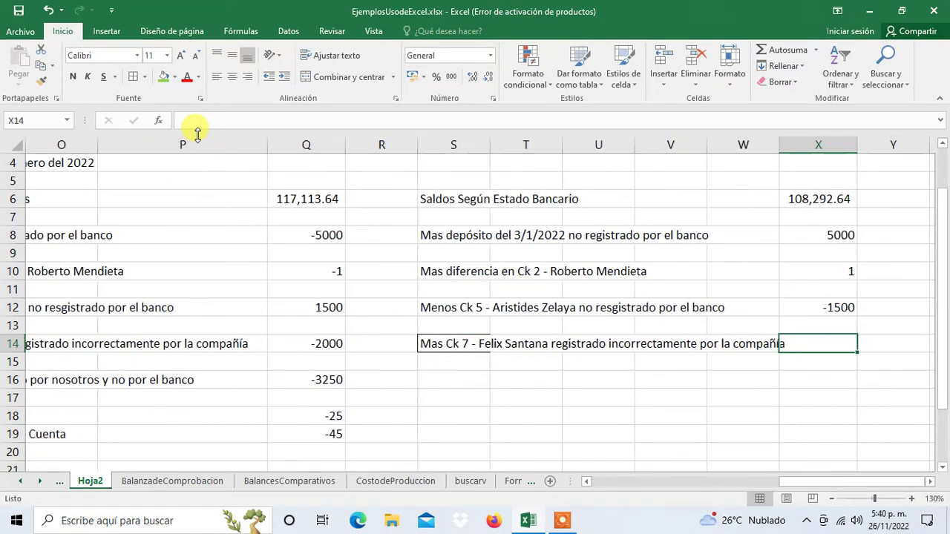
text(1000)
key(Right)
key(Left)
key(Left)
key(Left)
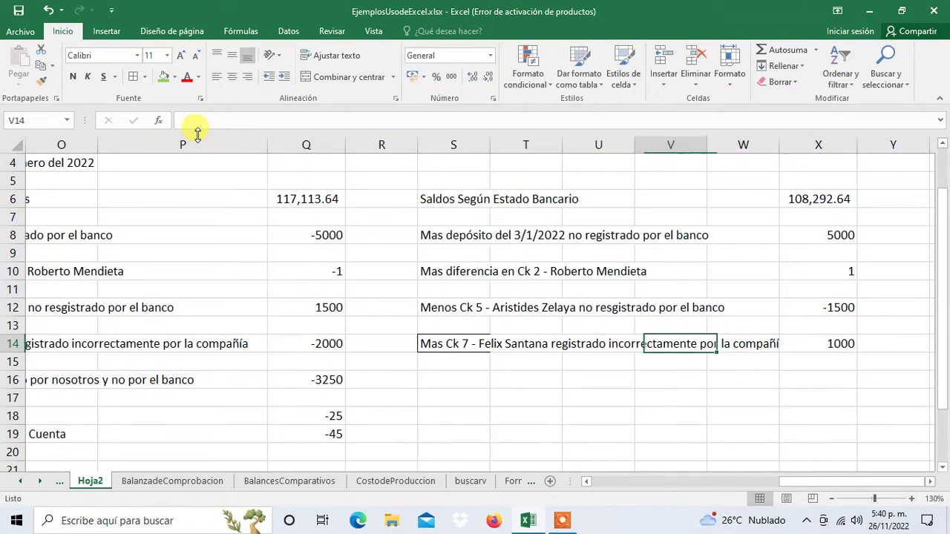
key(Left)
key(Left)
key(Left)
key(Left)
key(Left)
key(Left)
key(Left)
key(Left)
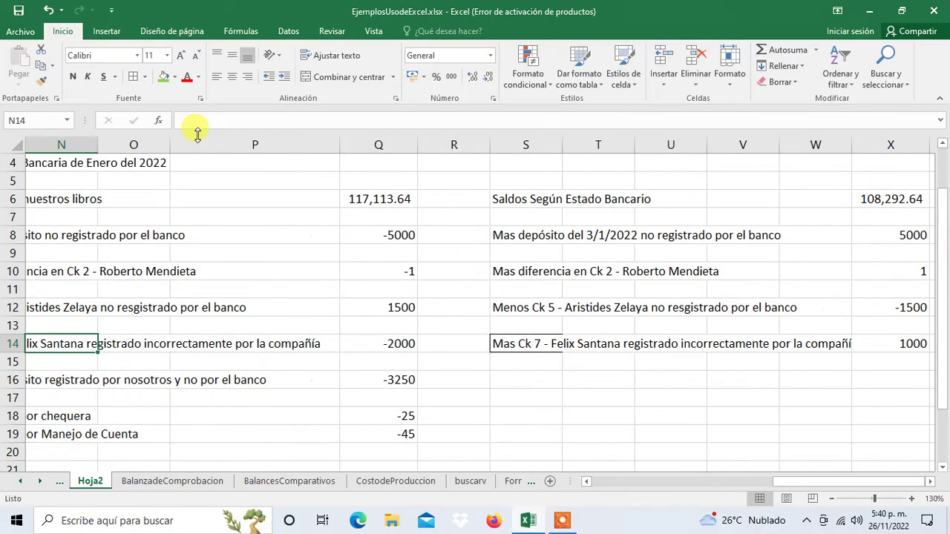
key(Left)
key(Left)
- Copy the M16 deposit description into S16 and change Menos to Mas
key(Right)
key(Down)
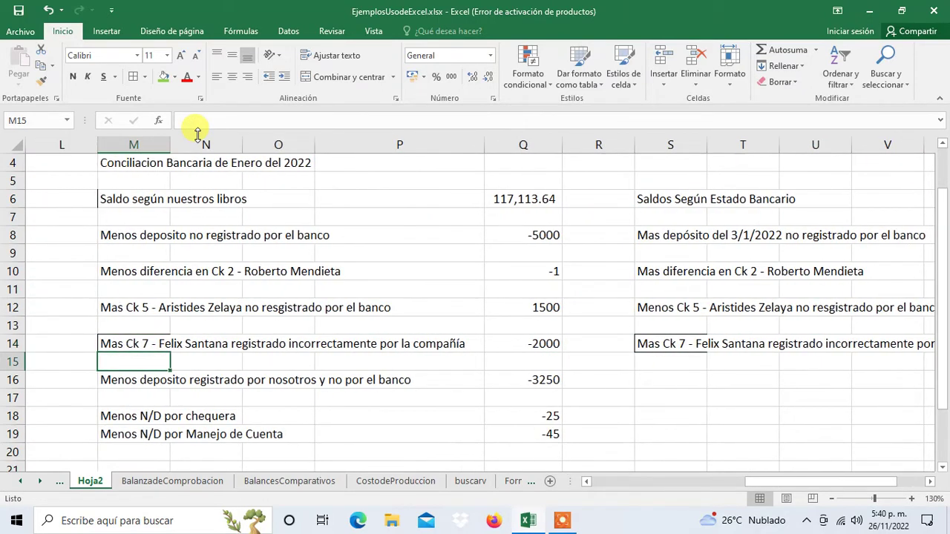
key(Down)
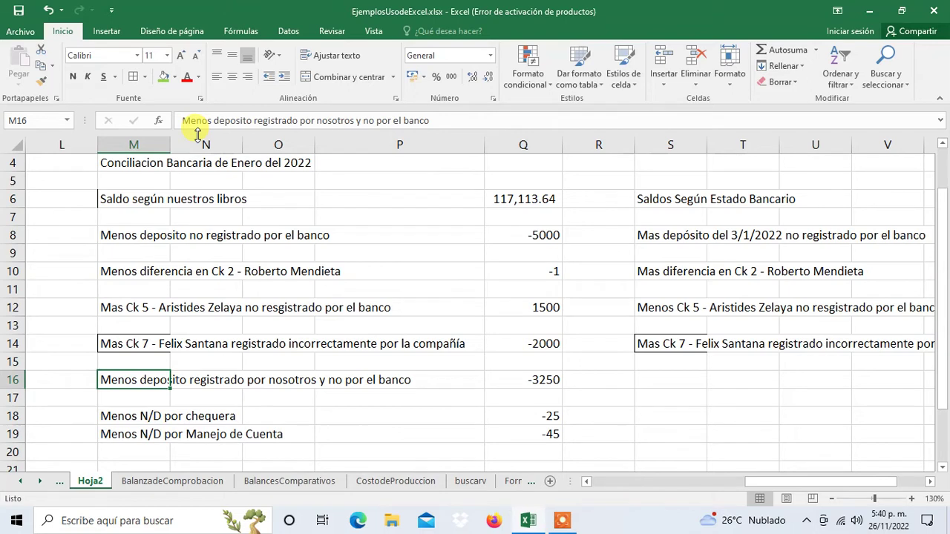
key(ctrl+c)
key(Right)
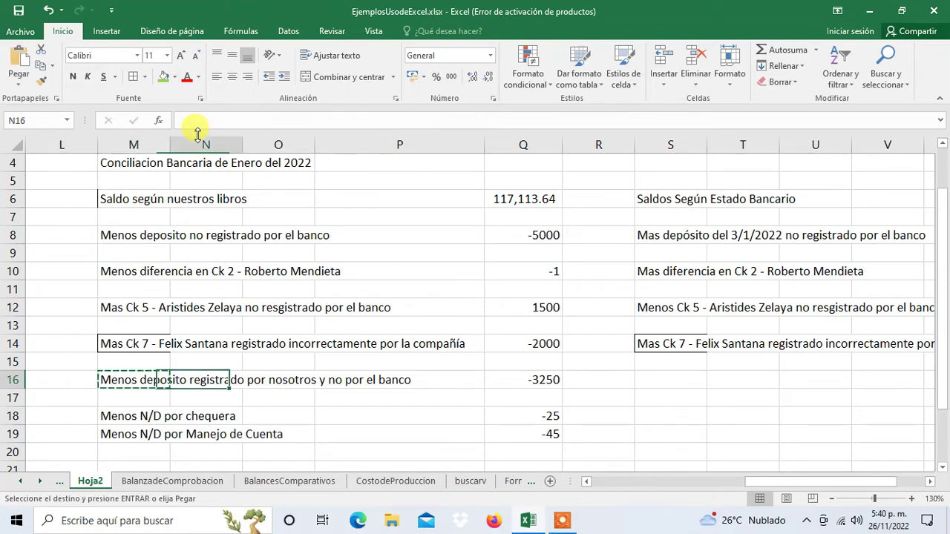
key(Right)
key(Right)
key(Right)
key(Right)
key(Right)
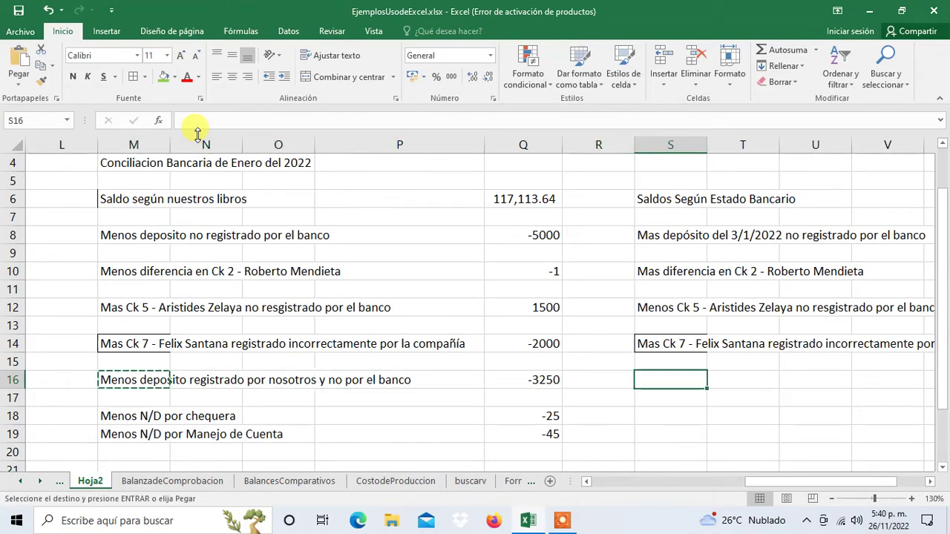
key(Return)
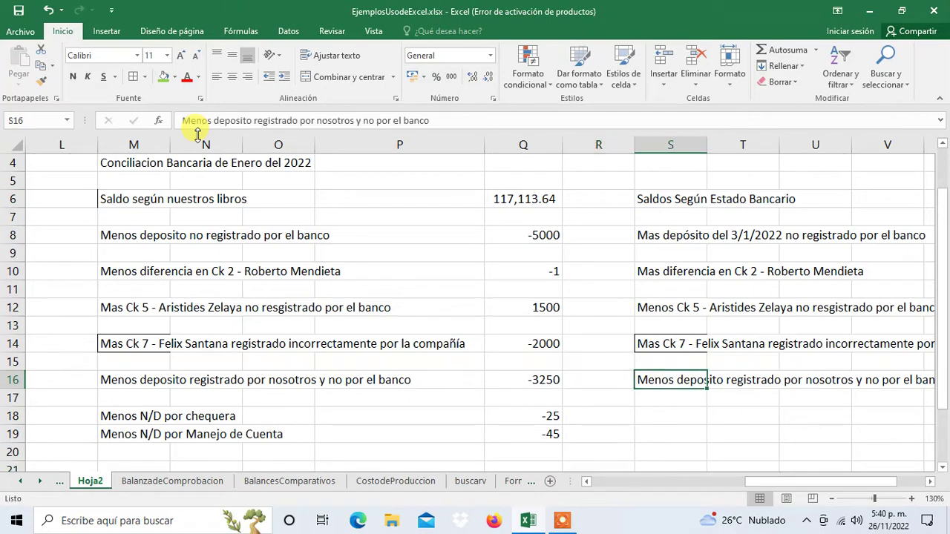
key(F2)
key(Home)
key(Right)
text(as)
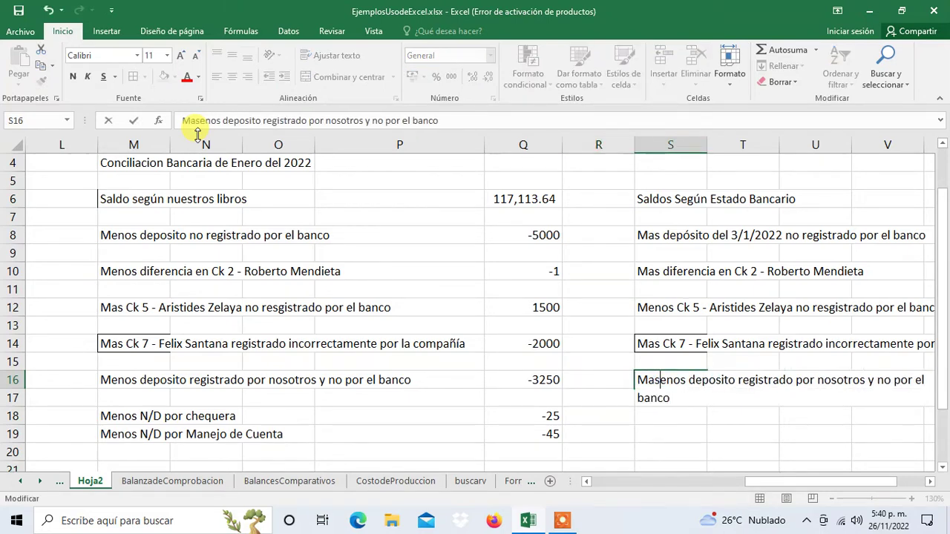
key(Delete)
key(Delete)
key(Delete)
key(Delete)
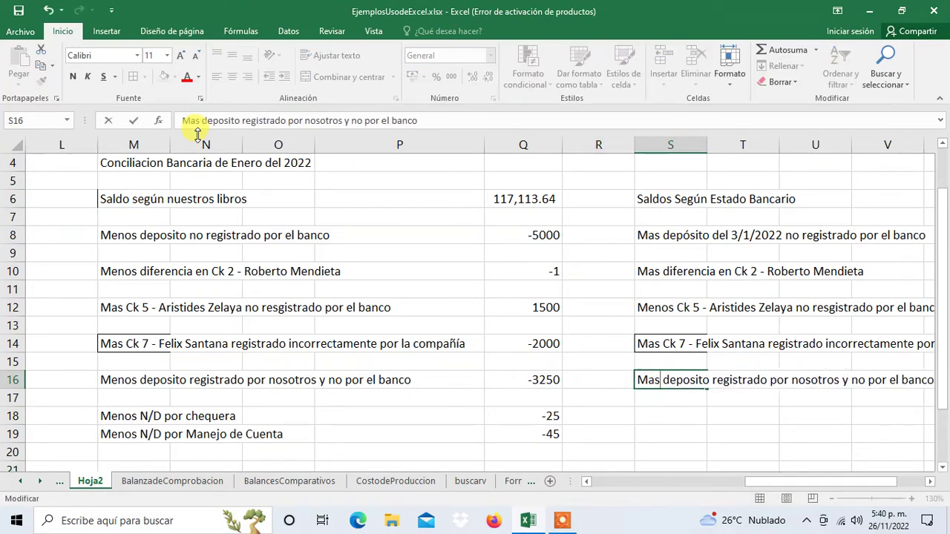
key(Tab)
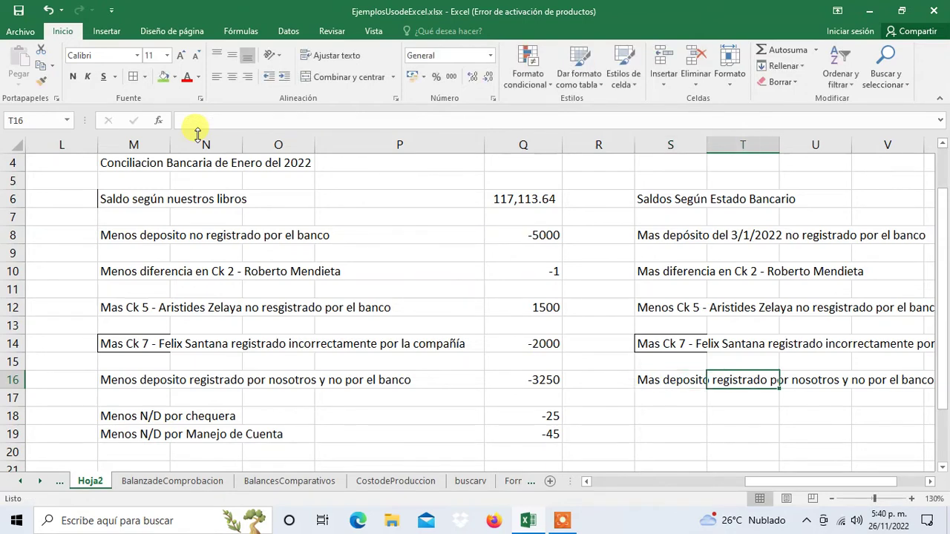
- Enter 3250 as the unrecorded deposit amount in X16
key(Right)
key(Right)
key(Right)
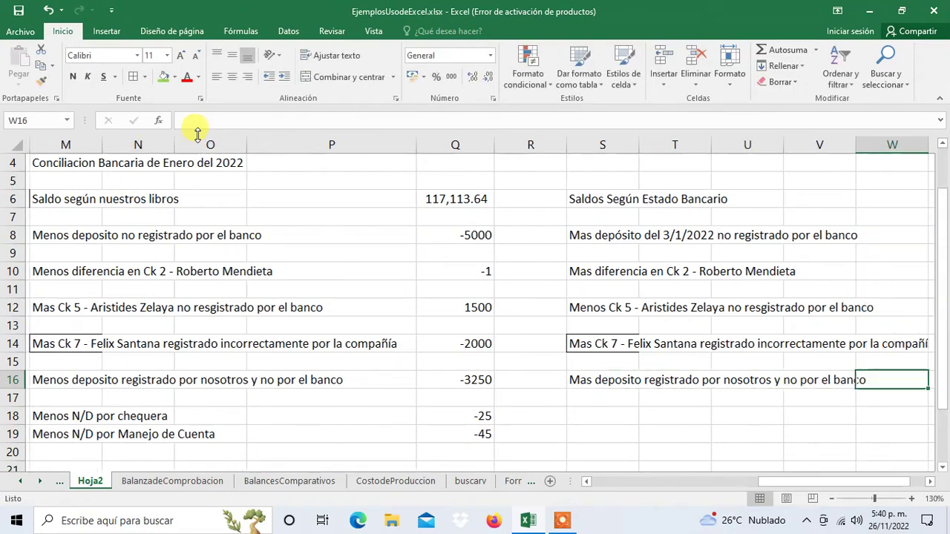
key(Right)
text(3)
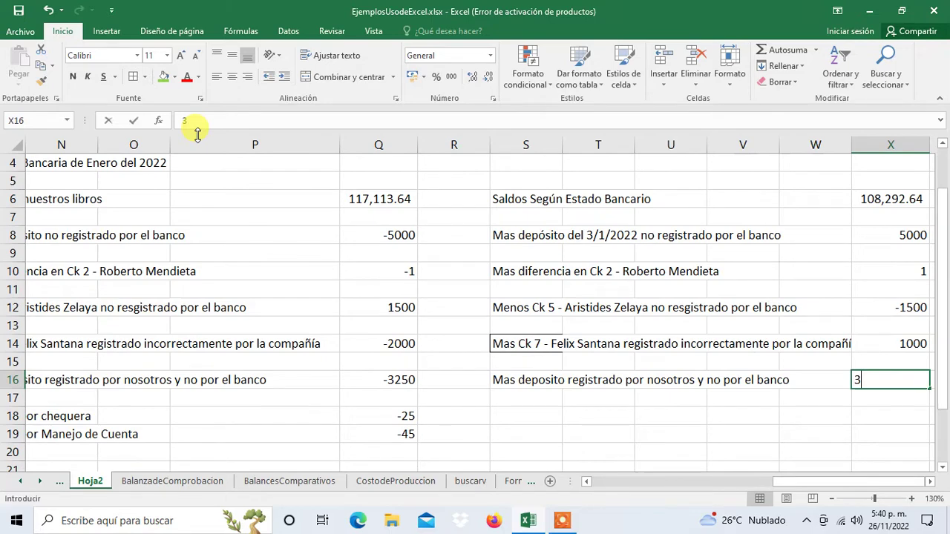
text(250)
key(Right)
key(Left)
key(Left)
key(Left)
key(Left)
key(Left)
key(Left)
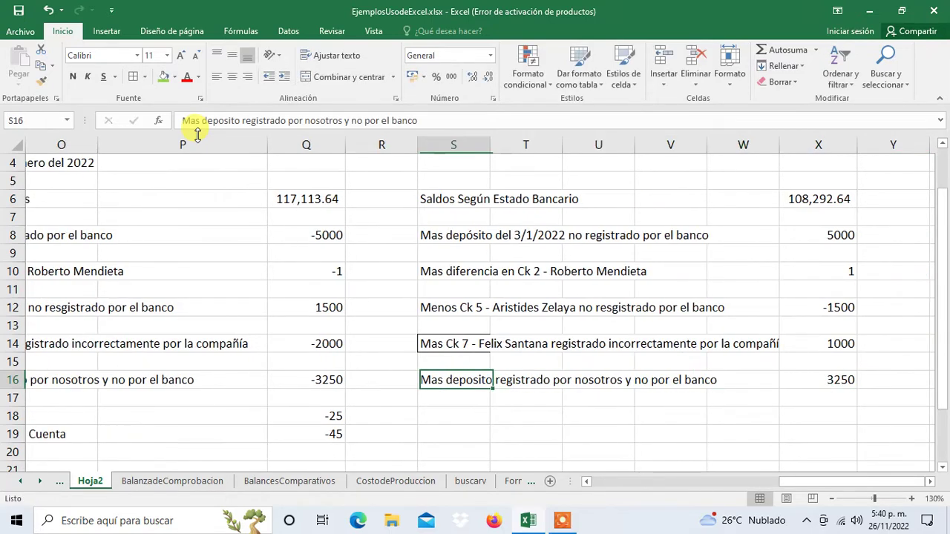
key(Left)
key(Left)
key(Left)
key(Left)
key(Left)
key(Left)
key(Left)
- Copy the two N/D descriptions from M18:M19 into S18:S19
key(Down)
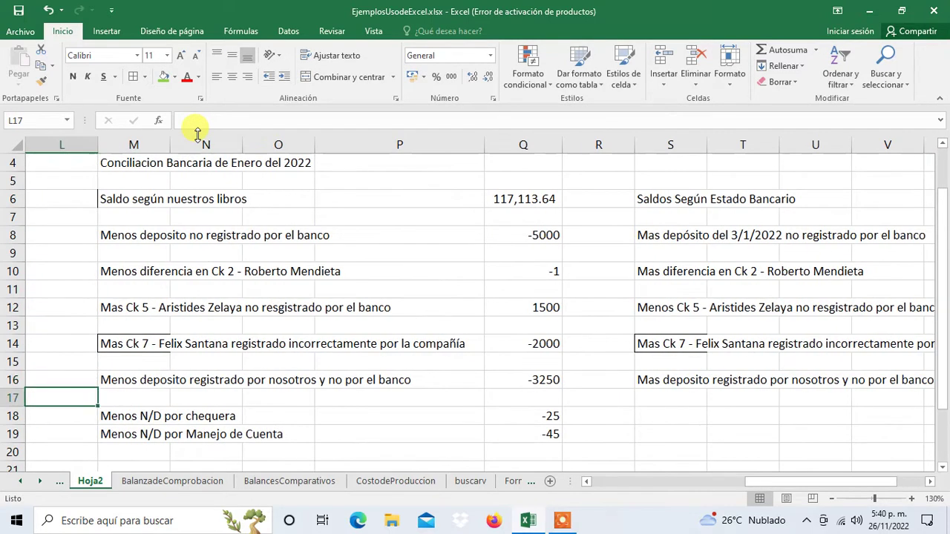
key(Down)
key(Right)
key(shift+Down)
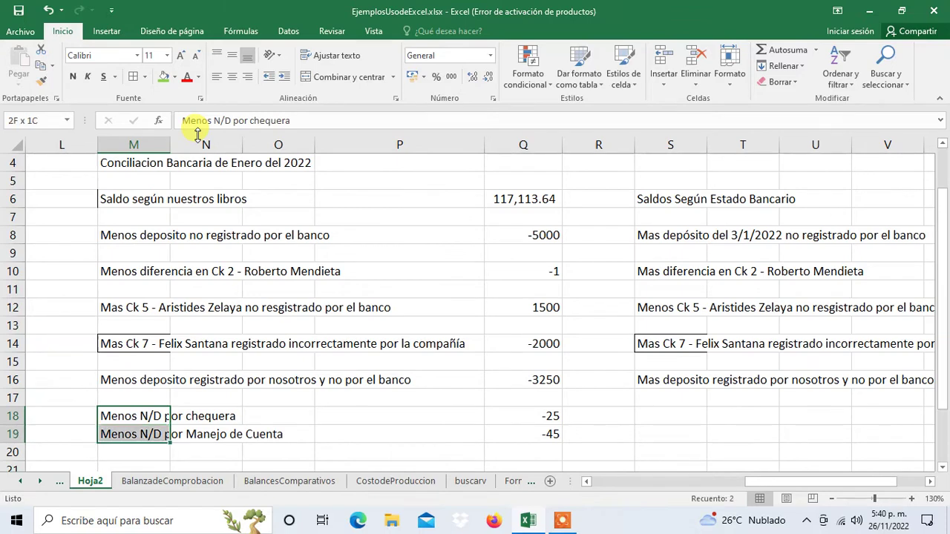
key(ctrl+c)
key(Right)
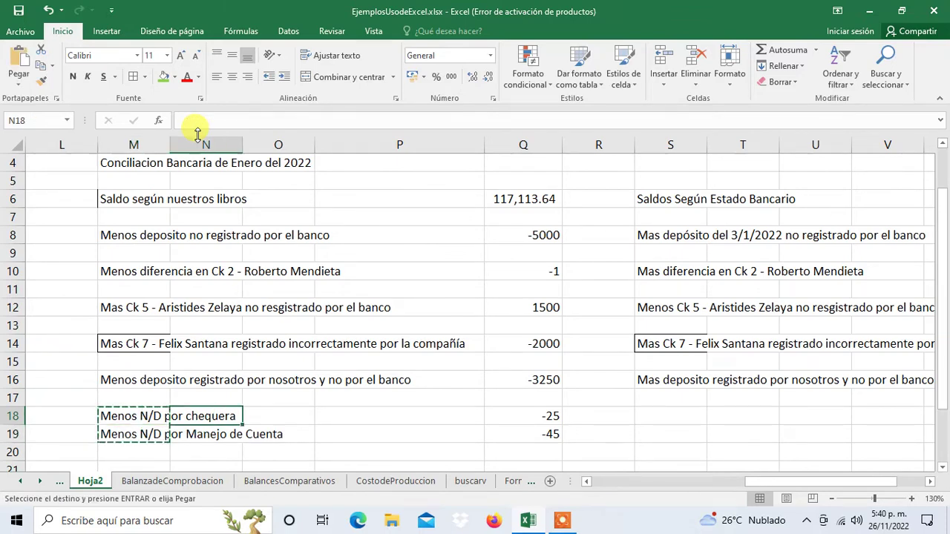
key(Right)
key(Right)
key(Right)
key(Right)
key(Right)
key(ctrl+v)
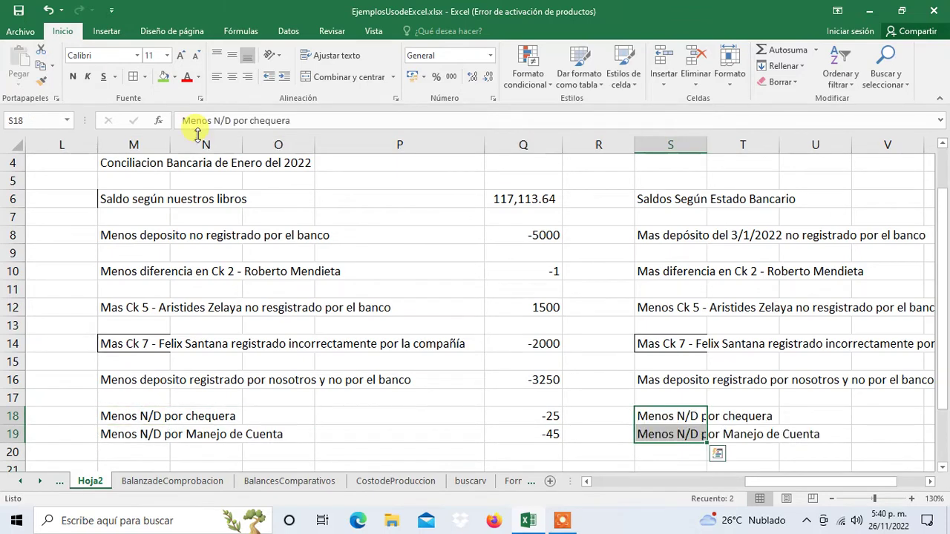
key(Escape)
key(Left)
key(Right)
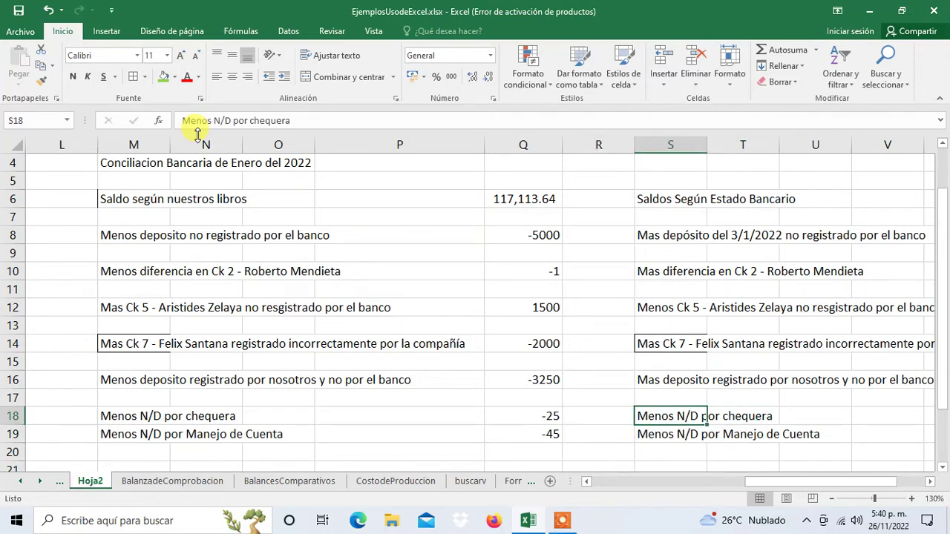
- Reword both S18 and S19 descriptions to begin with Mas instead of Menos
key(F2)
key(Left)
key(Left)
key(ctrl+Left)
key(ctrl+Left)
key(ctrl+Left)
key(Left)
key(Left)
key(Left)
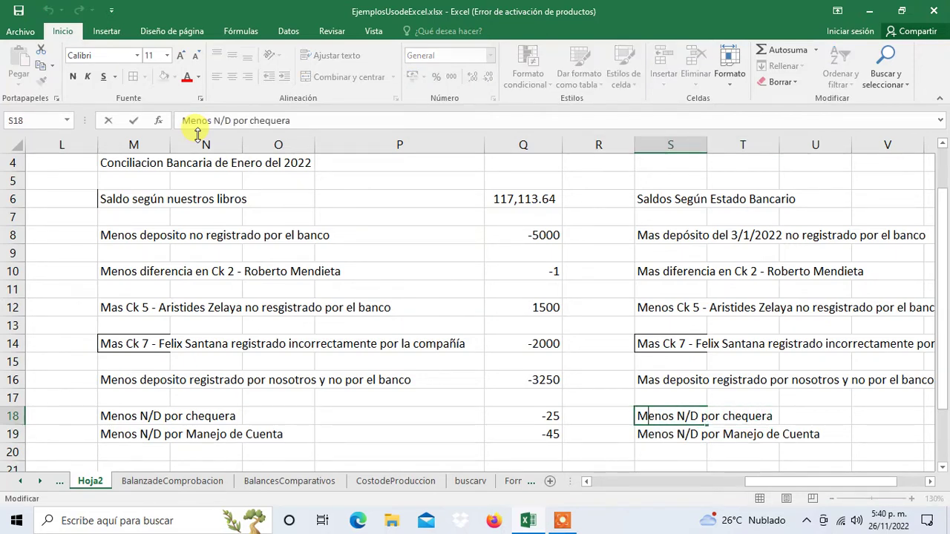
text(a)
key(Delete)
text(s)
key(Delete)
key(Delete)
key(Delete)
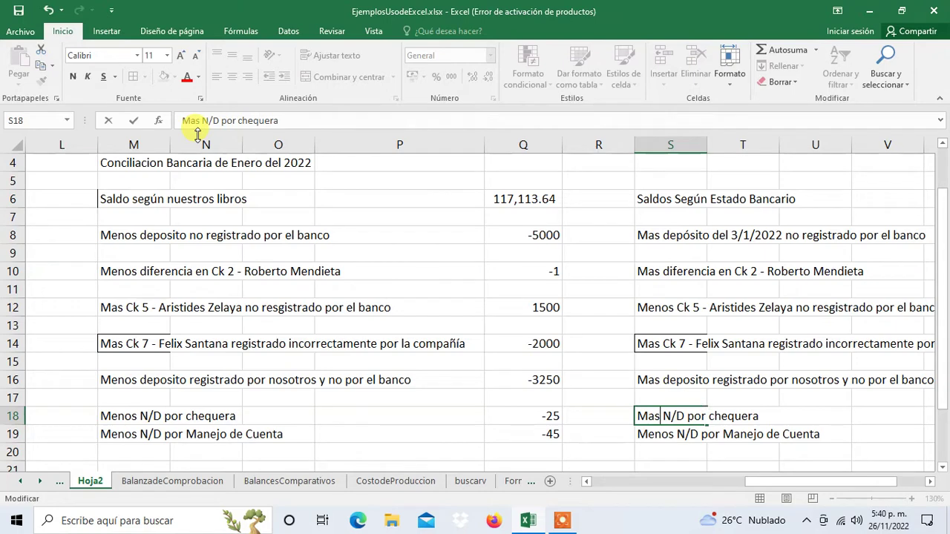
key(Return)
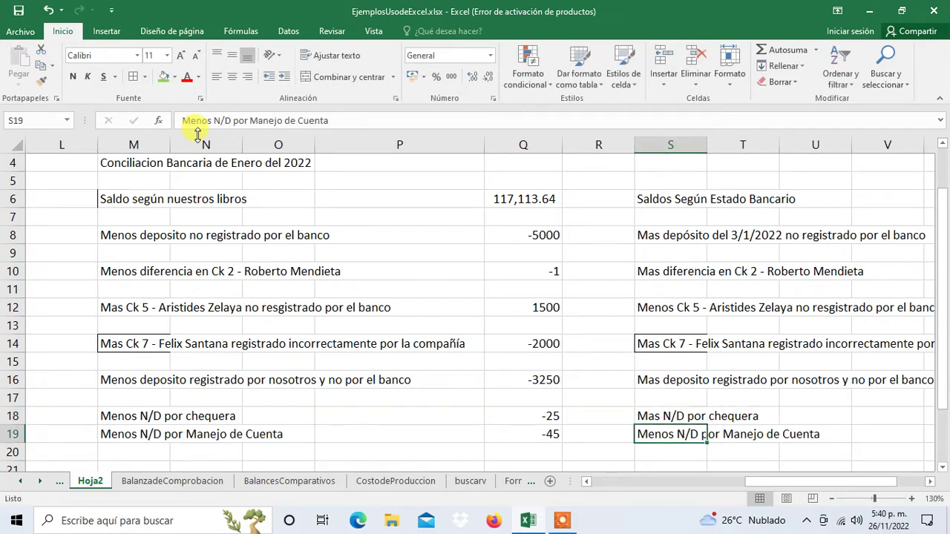
key(F2)
key(Left)
key(Left)
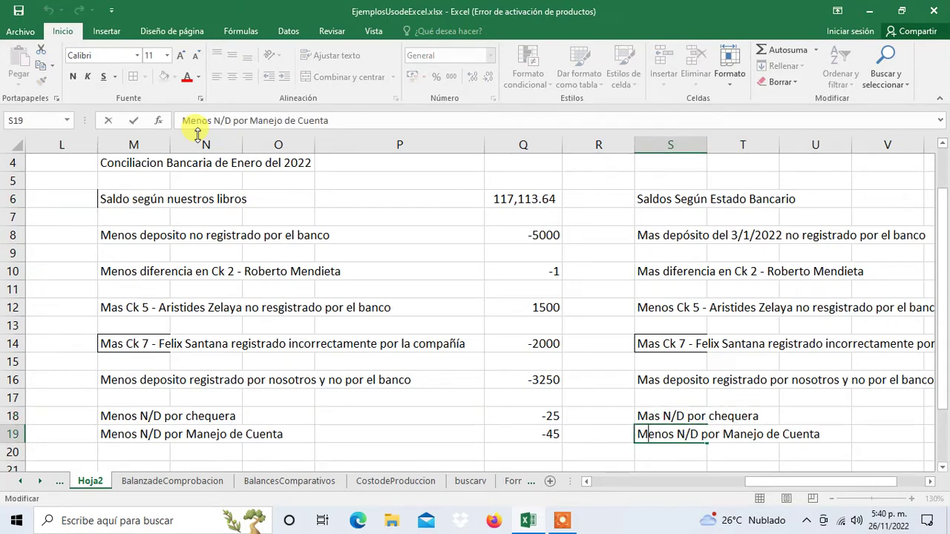
text(as)
key(Delete)
key(Delete)
key(Delete)
key(Delete)
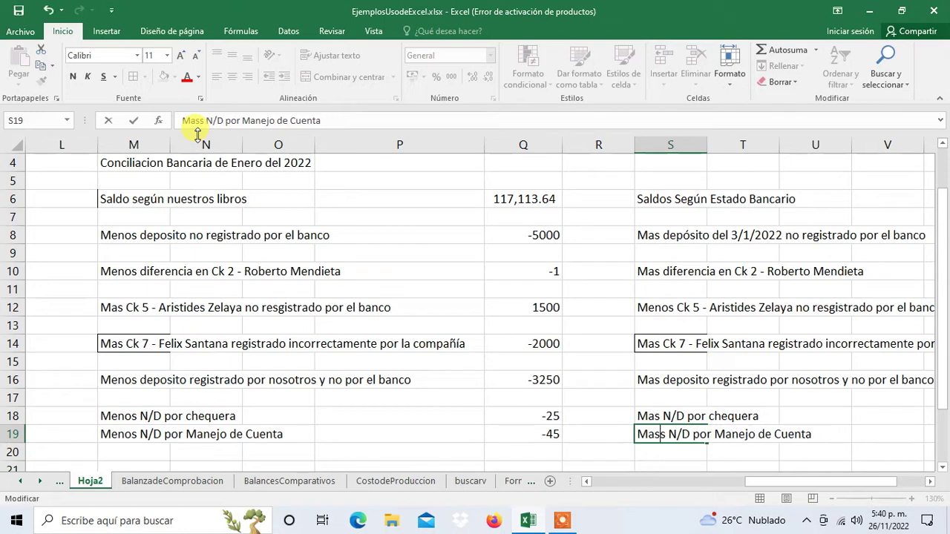
key(Tab)
- Enter 25 in X18 and 45 in X19 as the N/D amounts
key(Up)
key(Right)
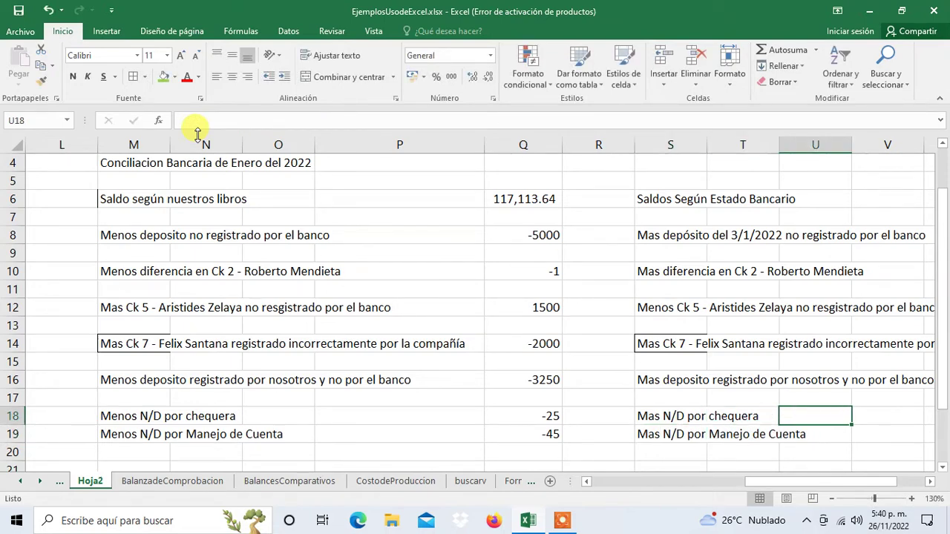
key(Right)
key(Right)
key(Right)
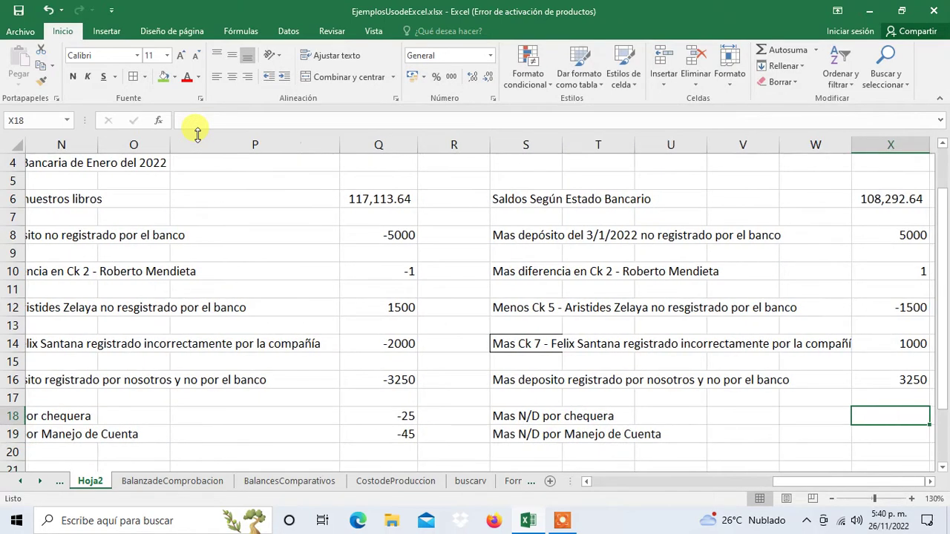
text(25)
key(Return)
text(4)
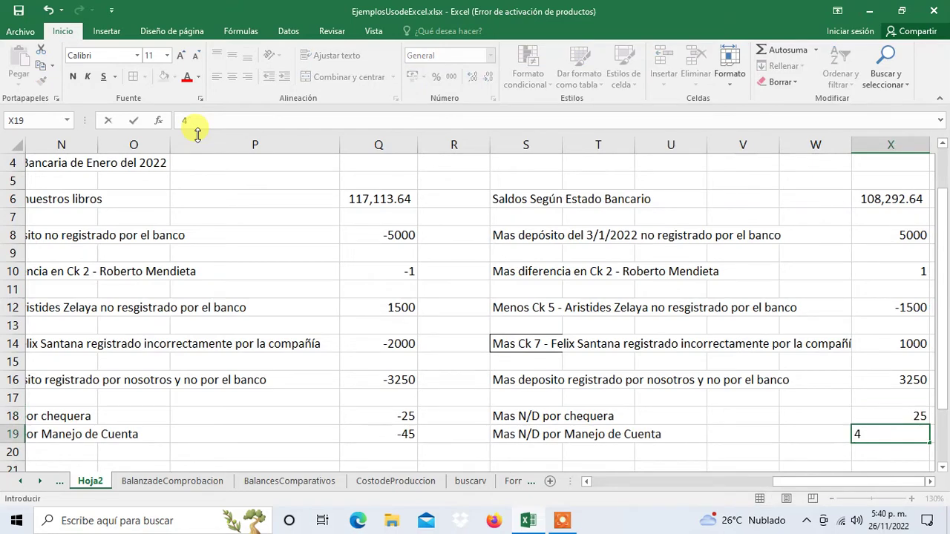
key(Return)
key(Down)
key(Down)
key(Down)
- Label S23 'Saldos según Libros'
key(Left)
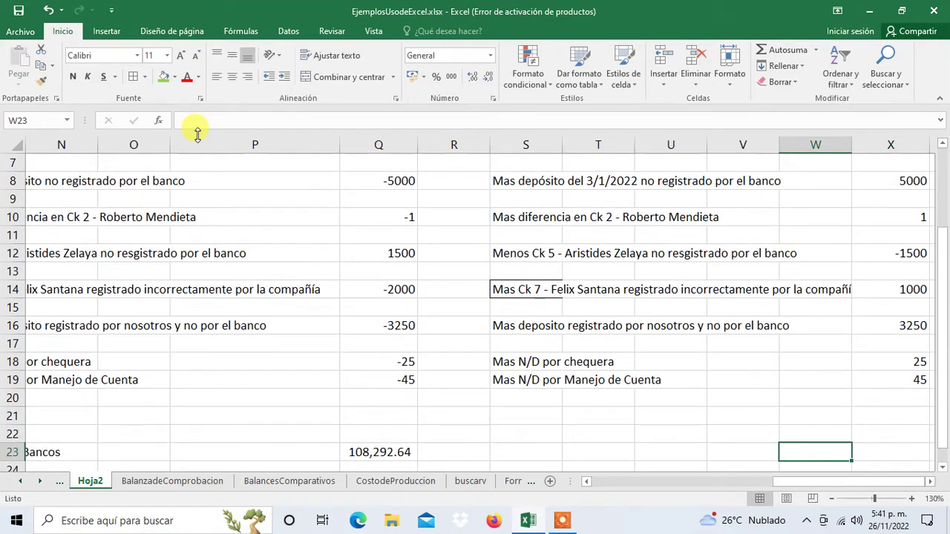
key(Left)
key(Left)
key(Left)
key(Left)
key(Left)
key(Left)
key(Left)
key(Left)
key(Left)
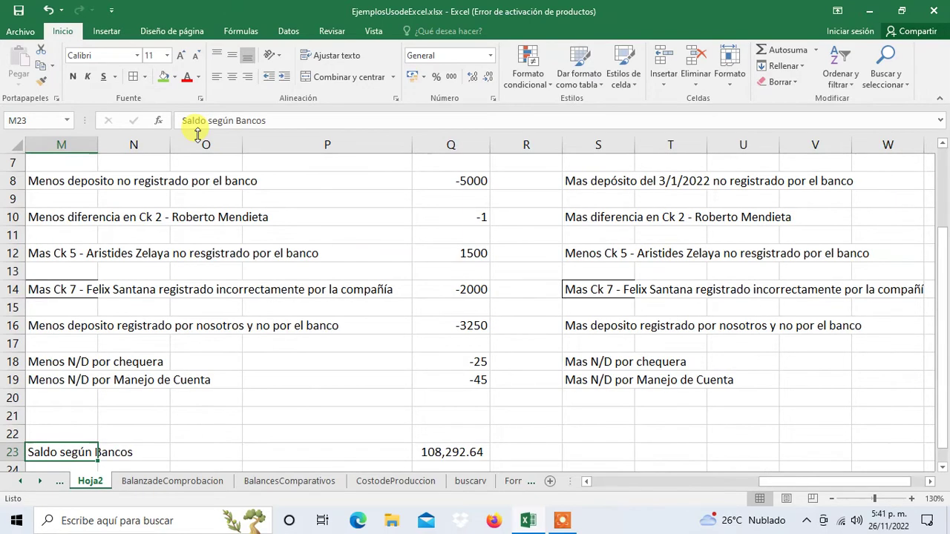
key(Right)
key(Right)
key(Right)
key(Right)
key(Right)
key(Right)
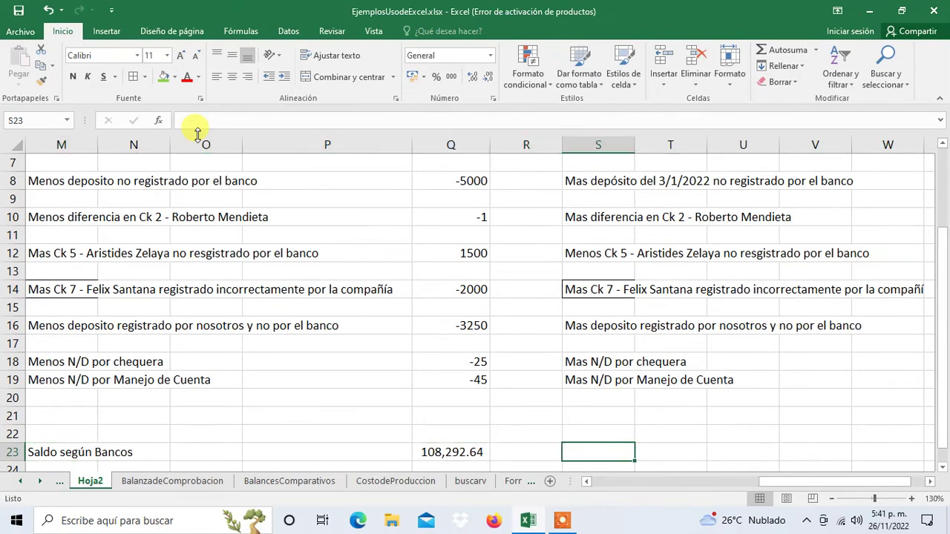
text(Sal)
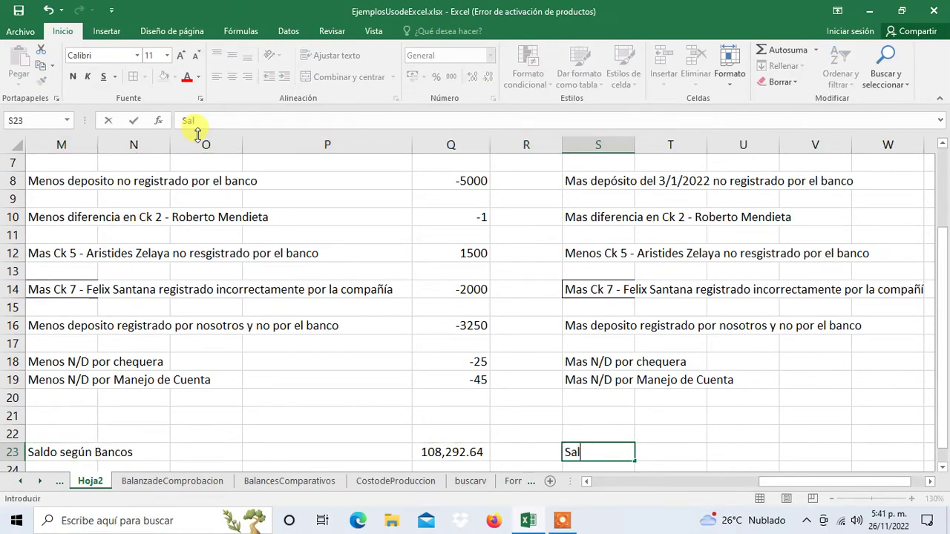
text(dos según Libros)
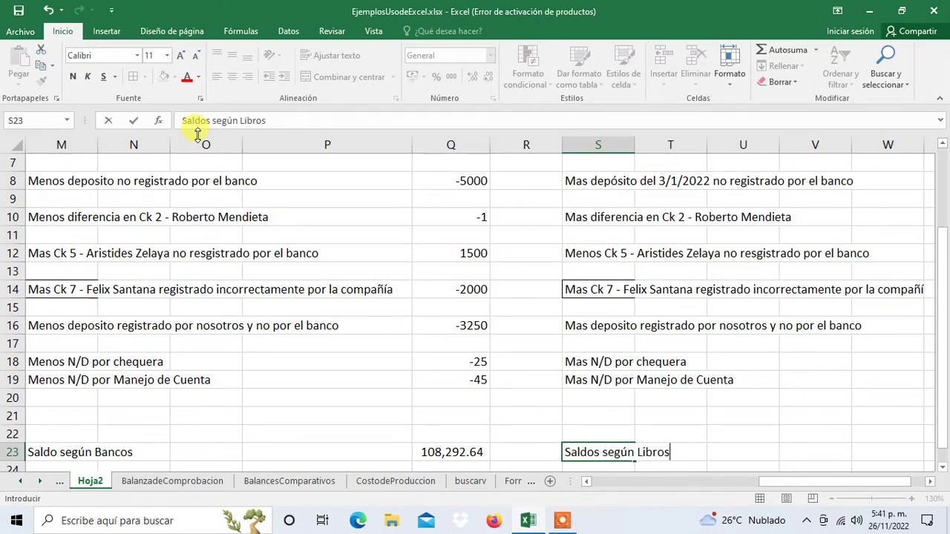
key(Right)
key(Right)
key(Right)
key(Right)
key(Right)
key(Right)
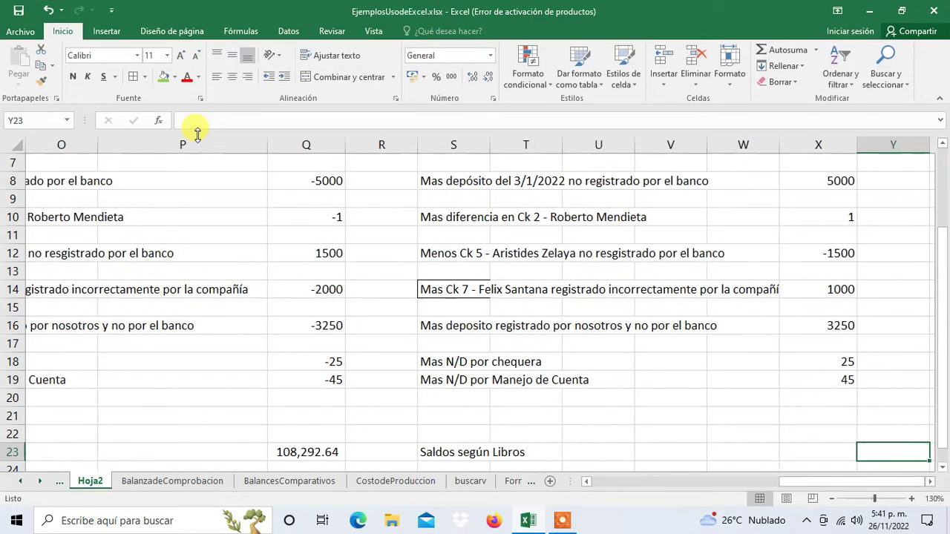
- Enter =SUMA(X6:X22) in X23 to total the adjustments at 116,113.64
key(Left)
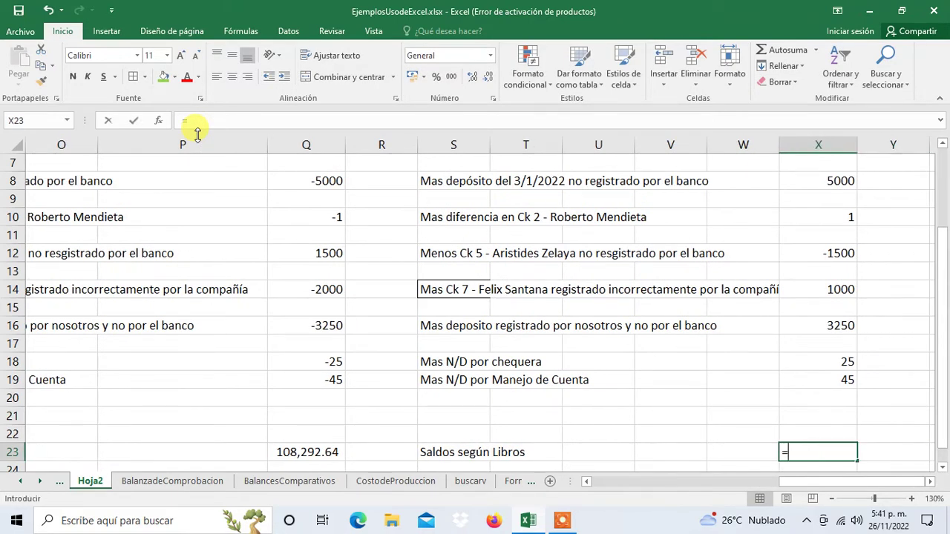
text(suma)
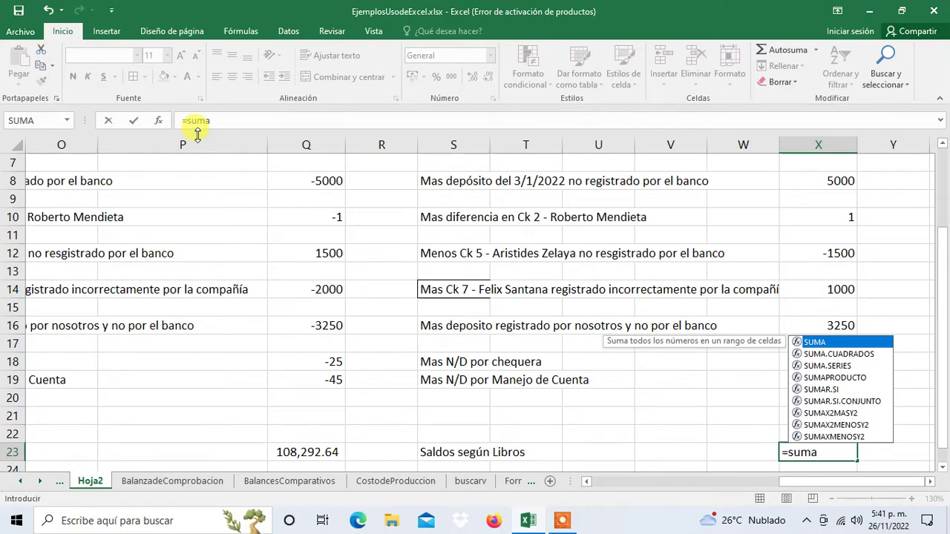
text(()
key(Up)
key(shift+Up)
key(shift+Up)
key(shift+Up)
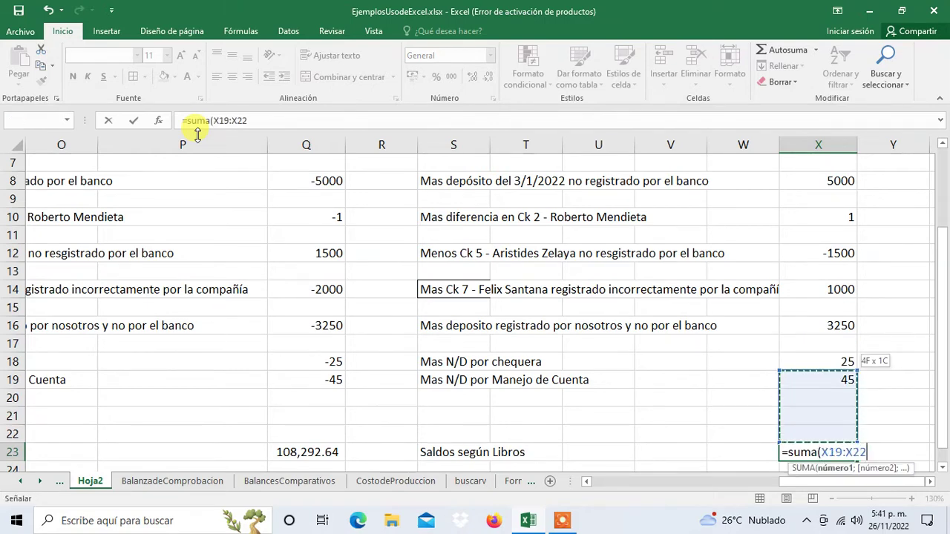
key(shift+Up)
key(shift+Up)
key(shift+Up)
key(shift+Up)
key(shift+Up)
key(shift+Up)
key(shift+Up)
key(shift+Up)
key(shift+Up)
key(shift+Up)
key(shift+Up)
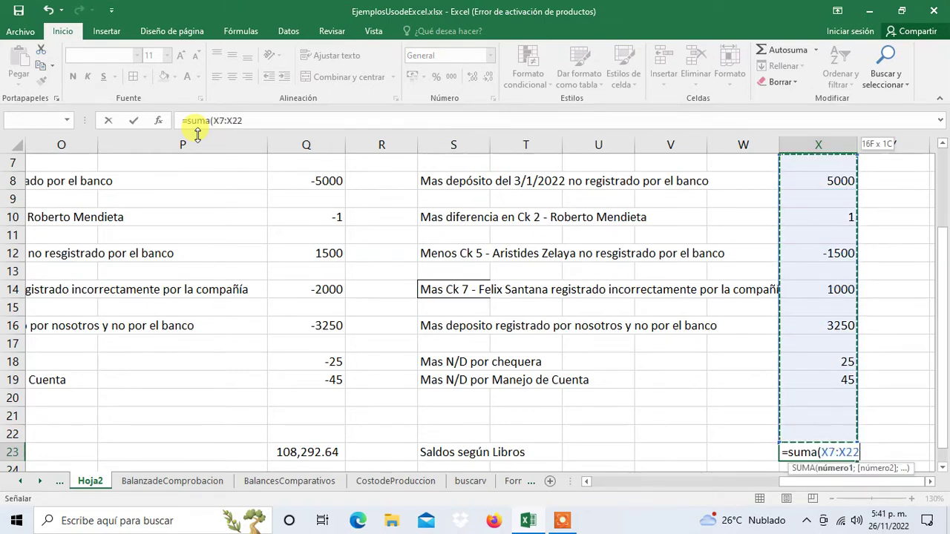
key(shift+Up)
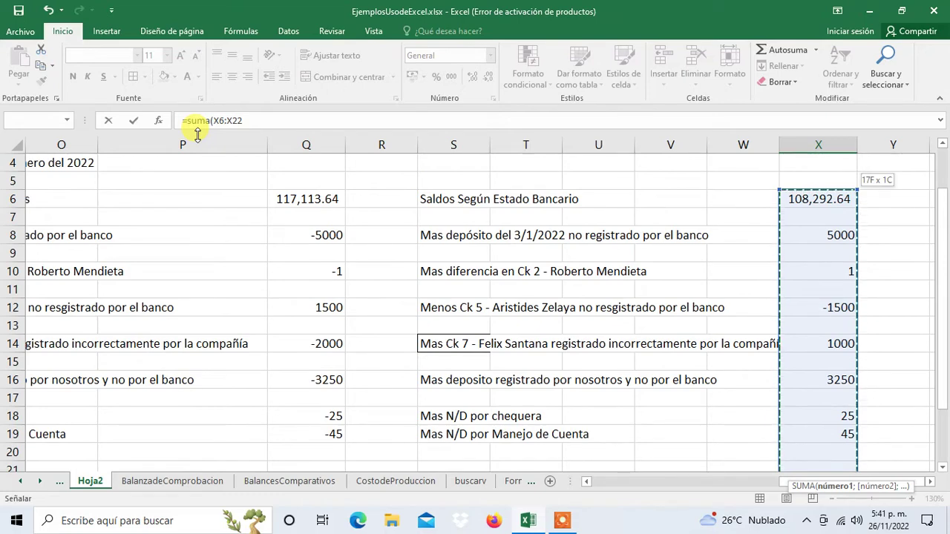
key(Return)
key(Right)
key(Down)
key(Left)
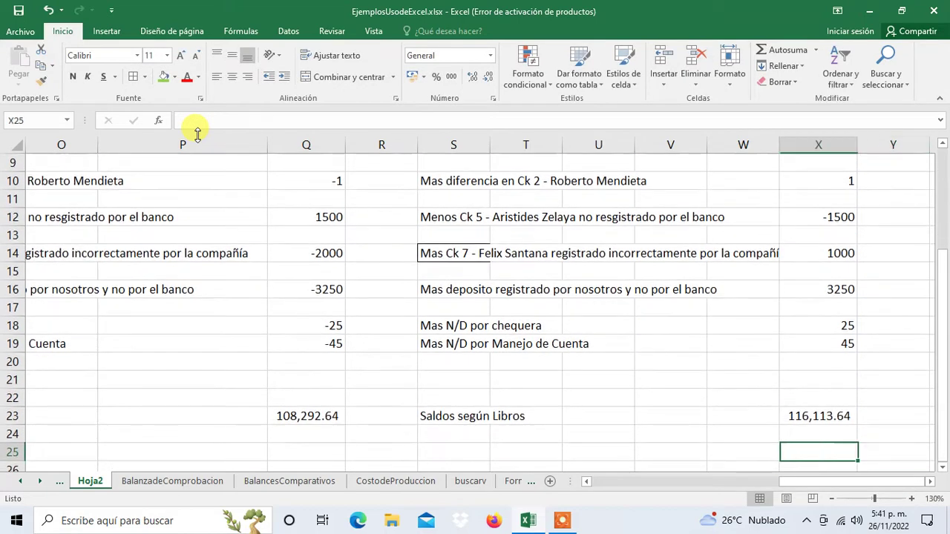
key(Left)
key(Left)
key(Up)
key(Left)
key(Left)
key(Left)
key(Left)
key(Left)
key(Left)
key(Left)
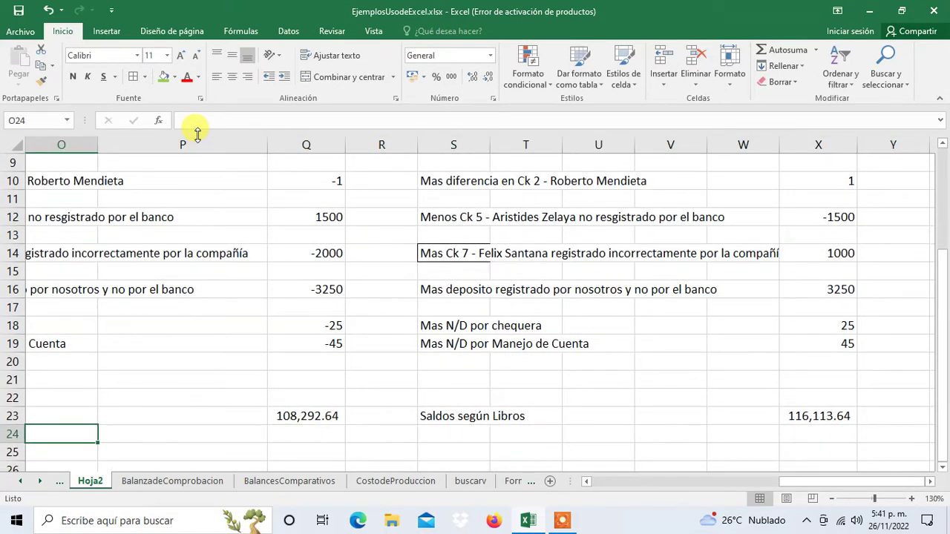
key(Left)
key(Left)
key(Left)
key(Left)
key(Left)
key(Right)
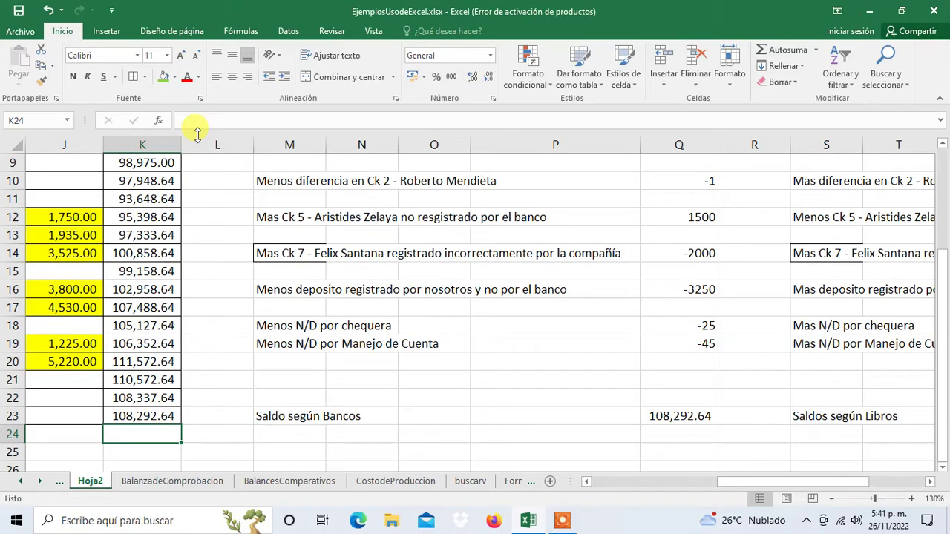
key(Left)
key(Left)
key(Left)
key(Left)
key(Left)
key(Right)
key(Right)
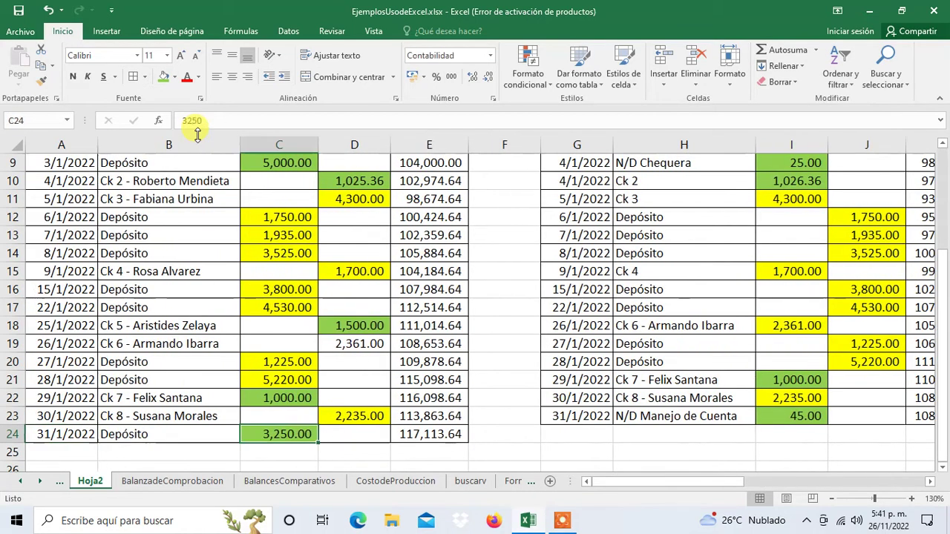
key(Right)
key(Right)
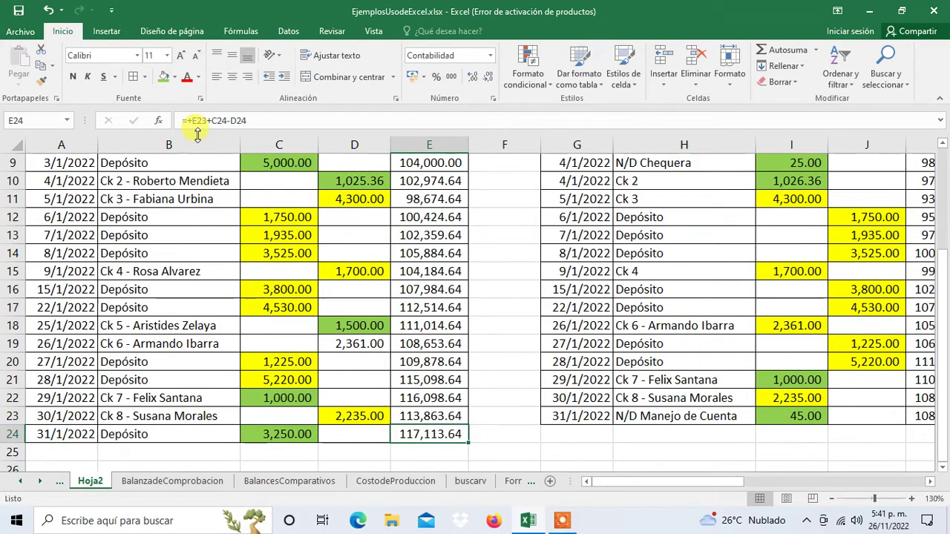
key(Right)
key(Right)
key(Right)
key(Right)
key(Right)
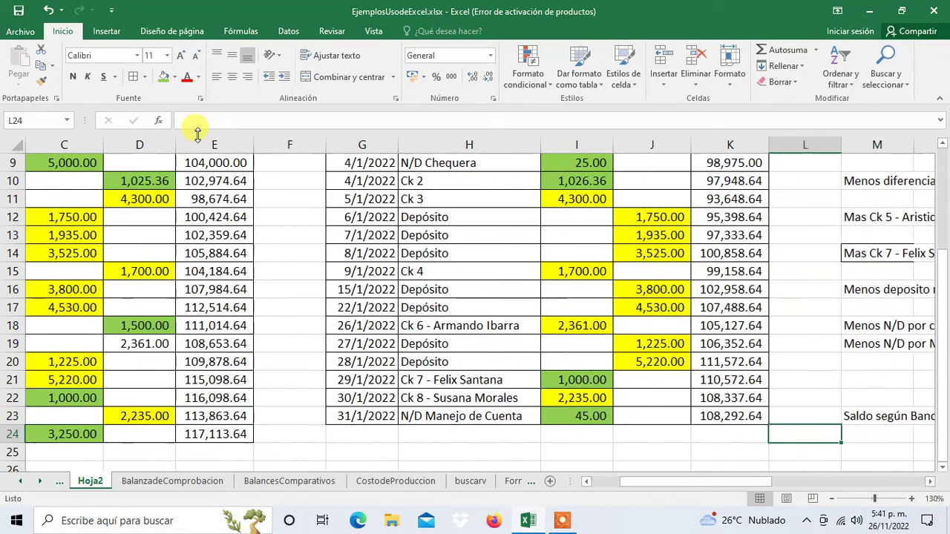
key(Right)
key(Right)
key(Right)
key(Right)
key(Right)
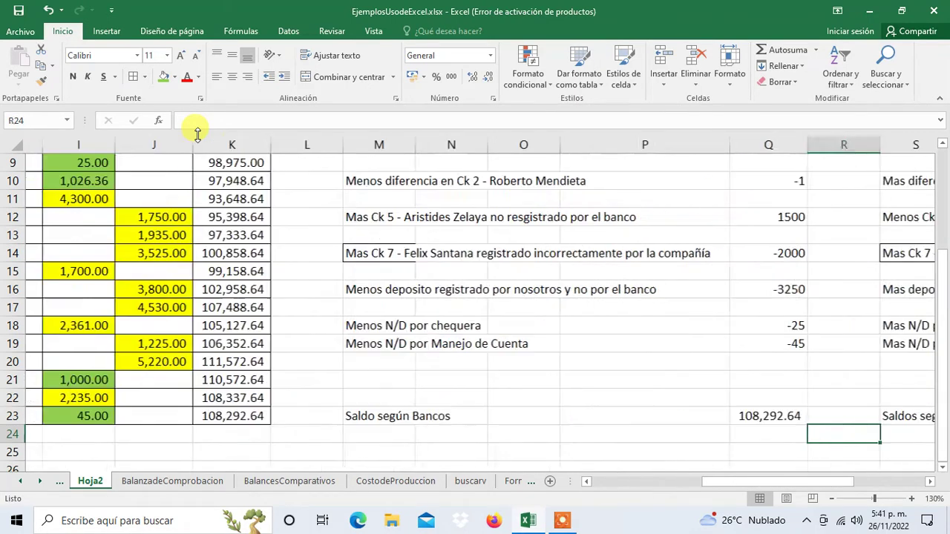
- Correct the Ck 7 adjustment in X14 from 1000 to 2000
key(Right)
key(Right)
key(Right)
key(Right)
key(Right)
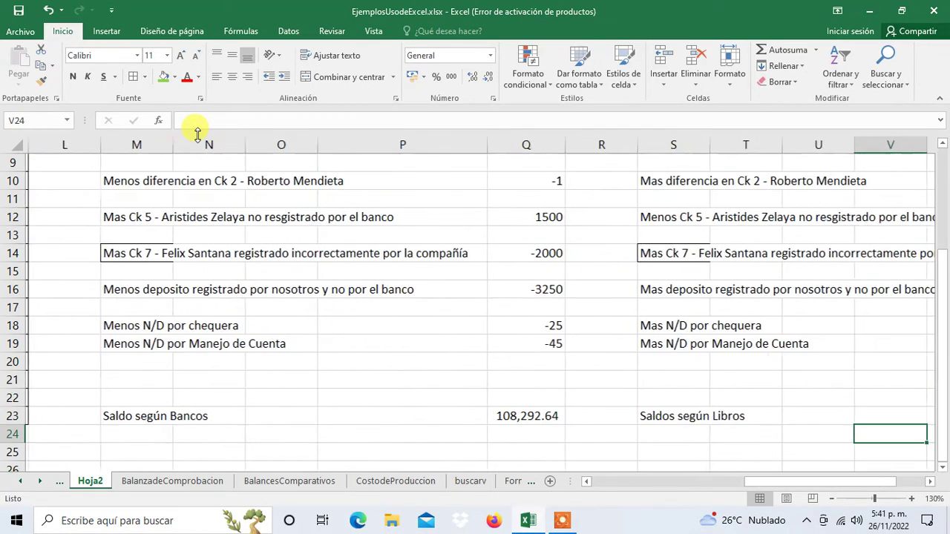
key(Right)
key(Right)
key(Up)
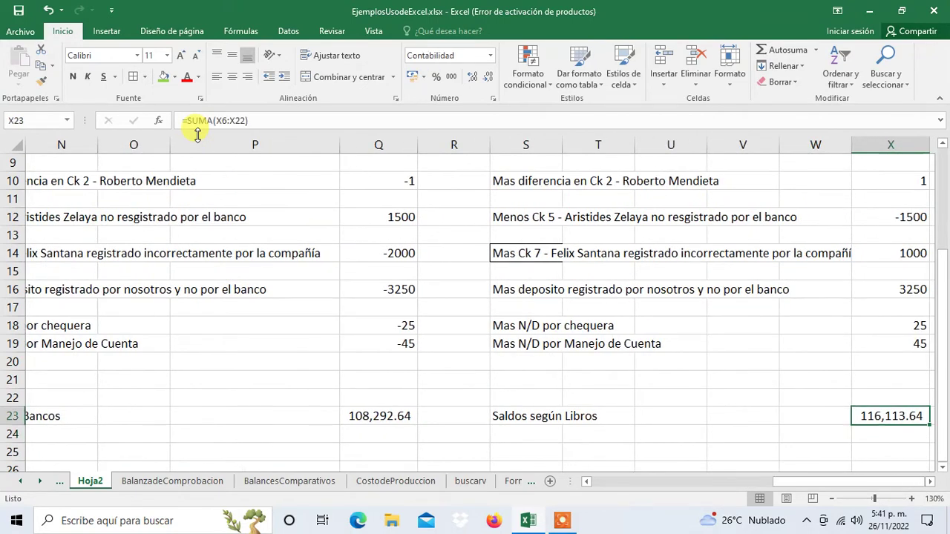
key(Up)
key(Up)
key(Up)
key(Down)
key(Down)
key(Down)
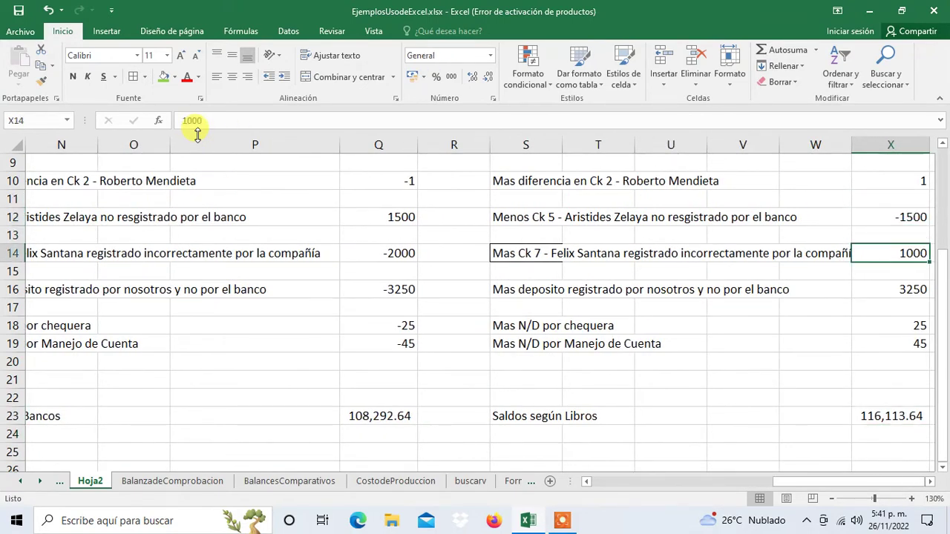
key(Left)
key(Left)
key(Left)
key(Left)
key(Left)
key(Left)
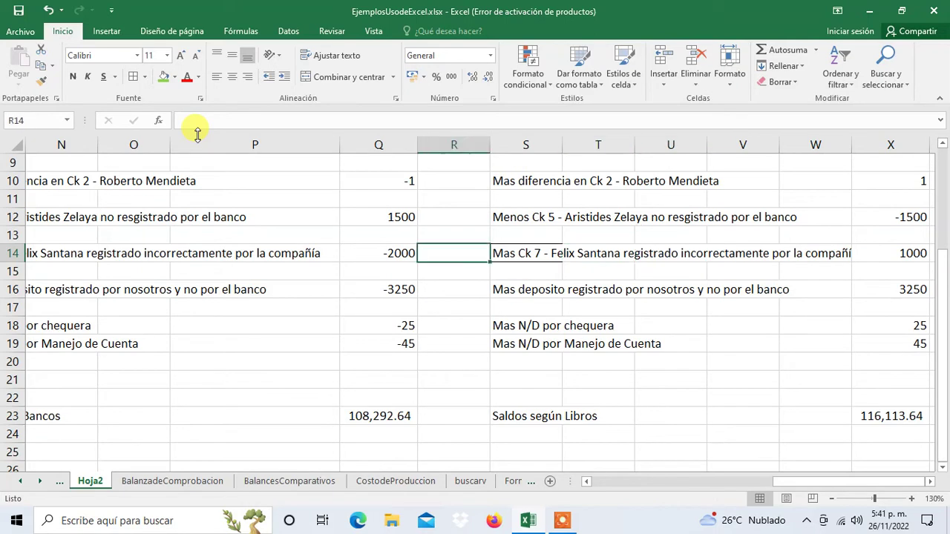
key(Right)
key(Right)
key(Right)
key(Right)
key(Right)
key(Right)
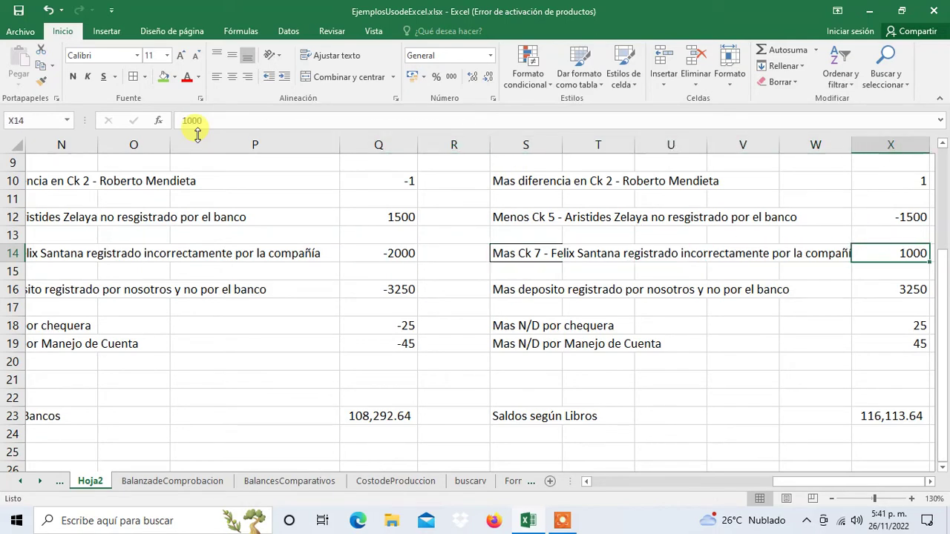
text(200)
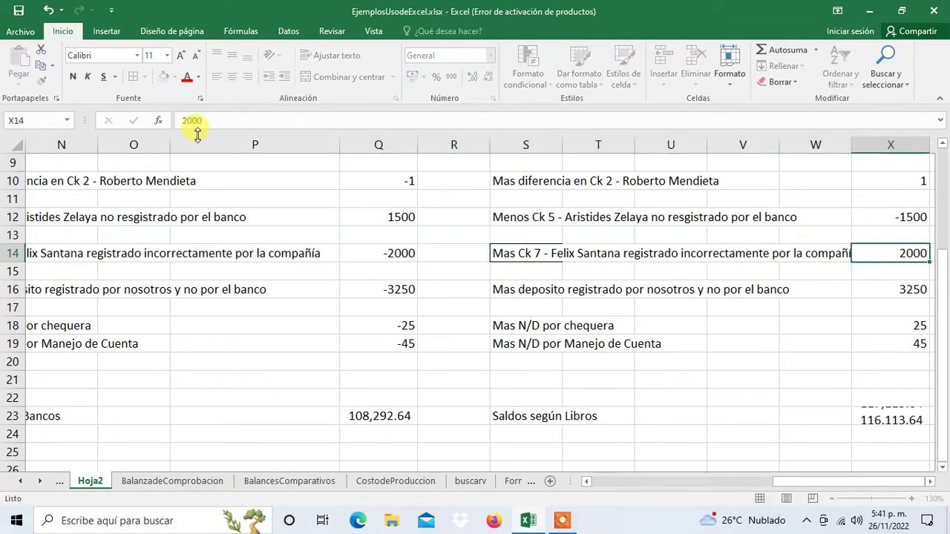
key(Return)
key(Down)
key(Down)
key(Down)
key(Down)
key(Down)
key(Down)
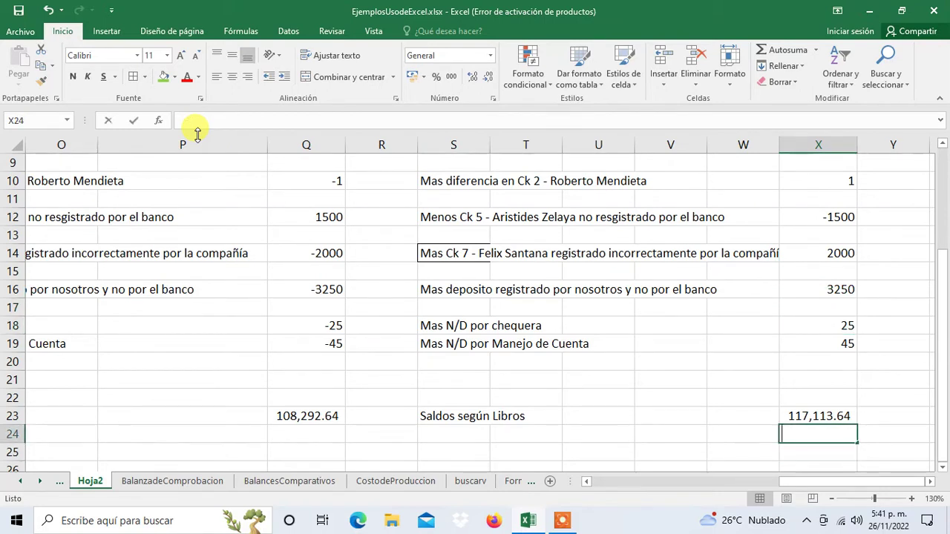
text(+)
key(Left)
key(Left)
key(Left)
key(Left)
key(Left)
key(Left)
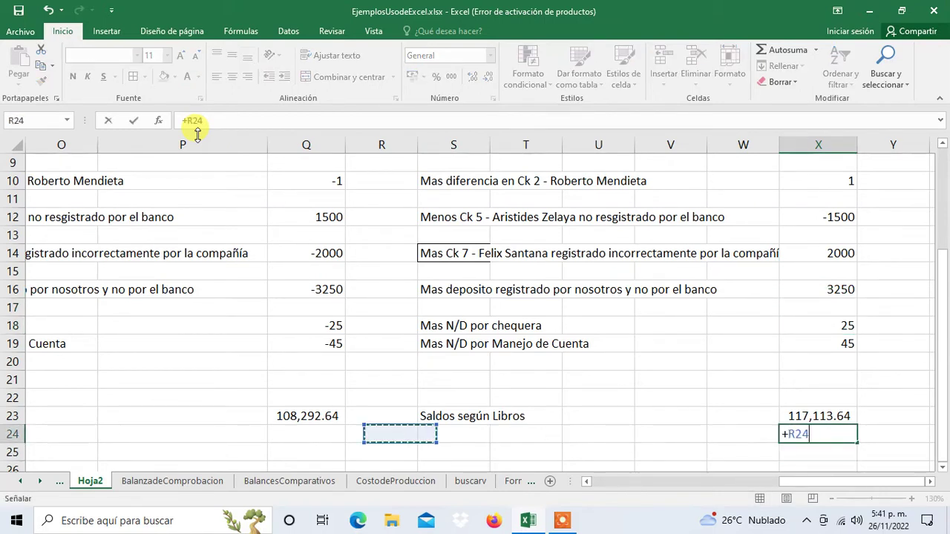
key(Home)
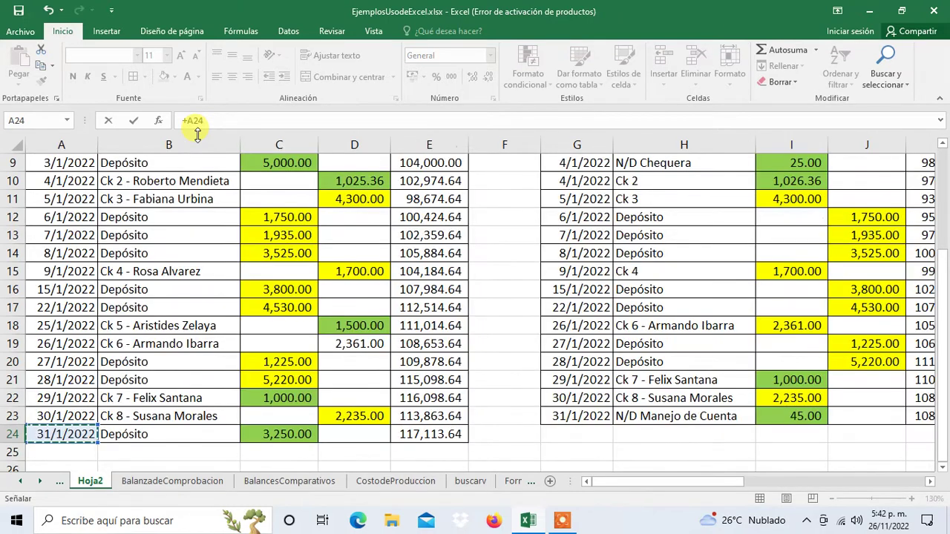
key(Right)
key(Right)
key(Right)
key(Right)
key(ctrl+Return)
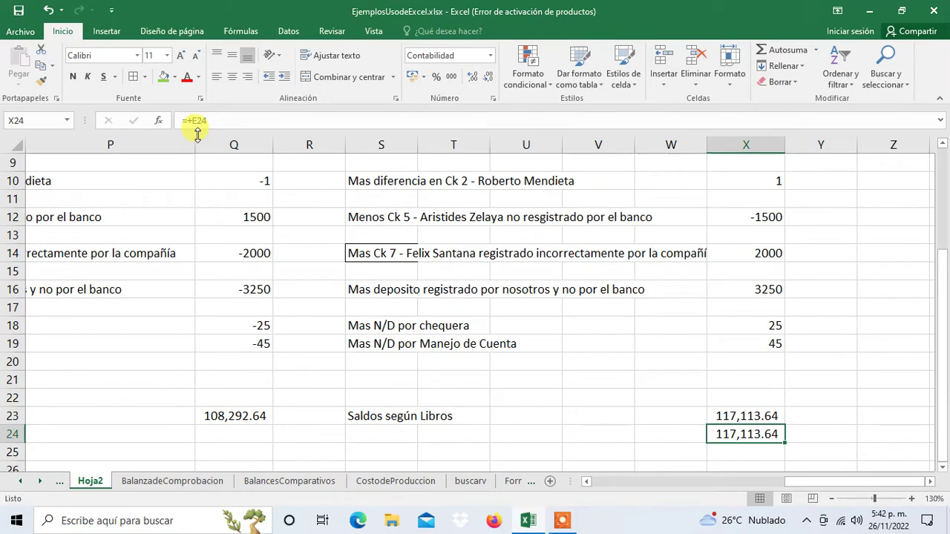
key(Delete)
key(Up)
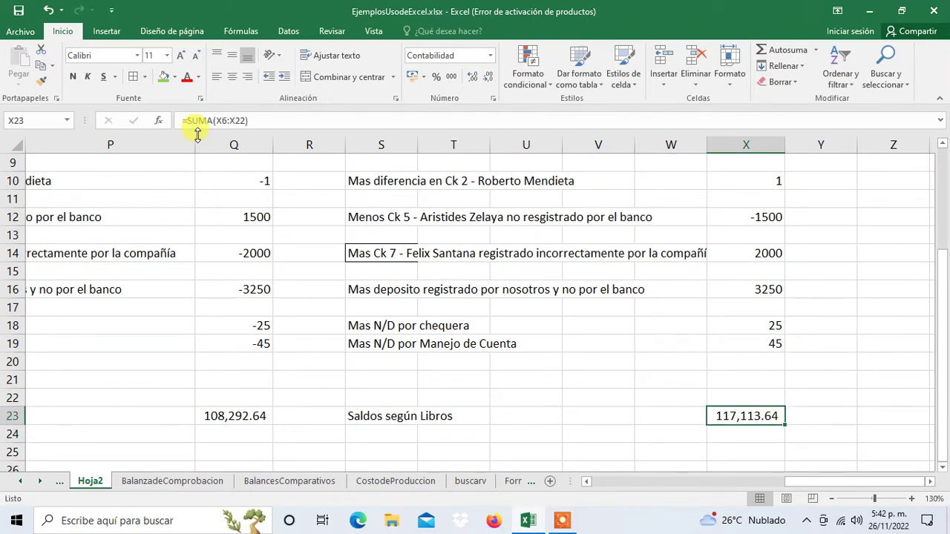
key(Up)
key(Up)
key(Up)
key(Up)
key(Up)
key(Up)
key(Left)
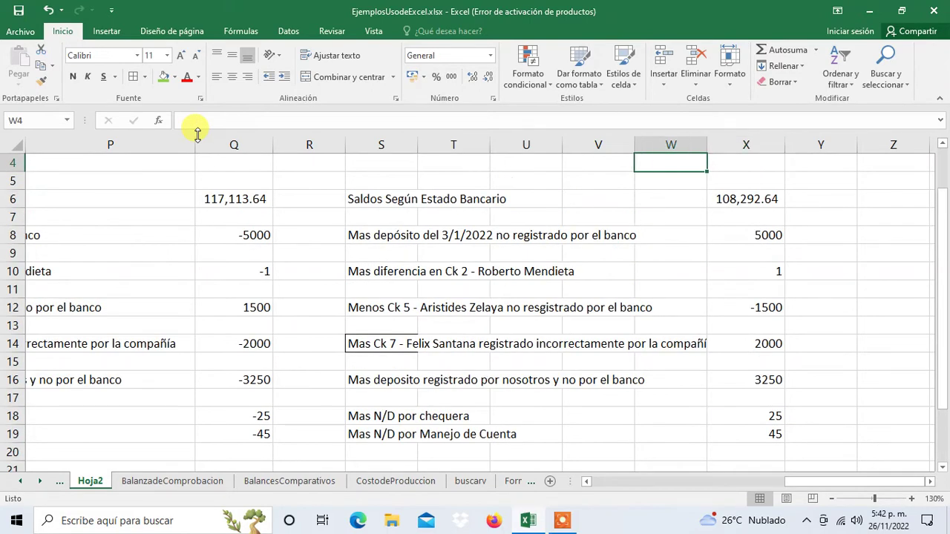
key(Left)
key(Left)
key(Left)
key(Left)
key(Left)
key(Right)
key(Right)
key(Right)
key(Right)
key(Right)
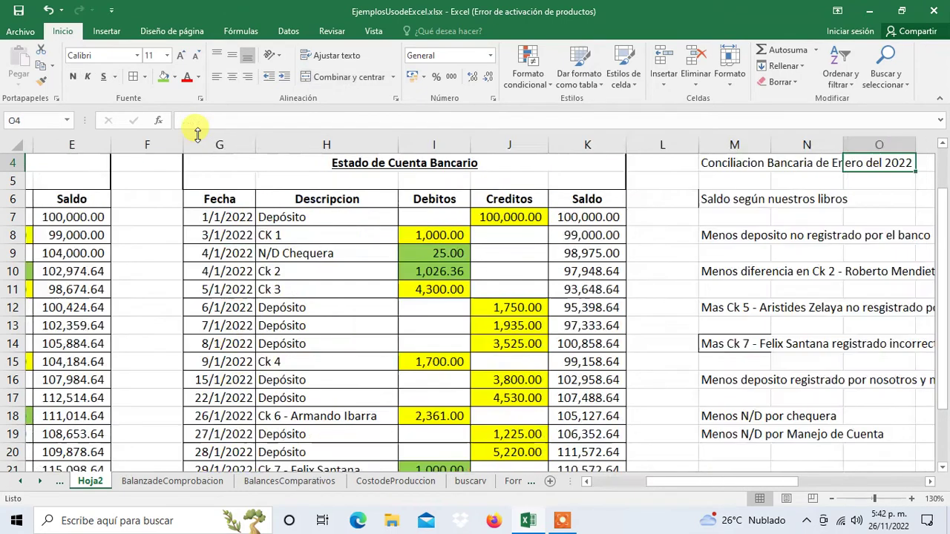
key(Right)
key(Right)
key(Right)
key(Right)
key(Left)
key(Left)
key(Left)
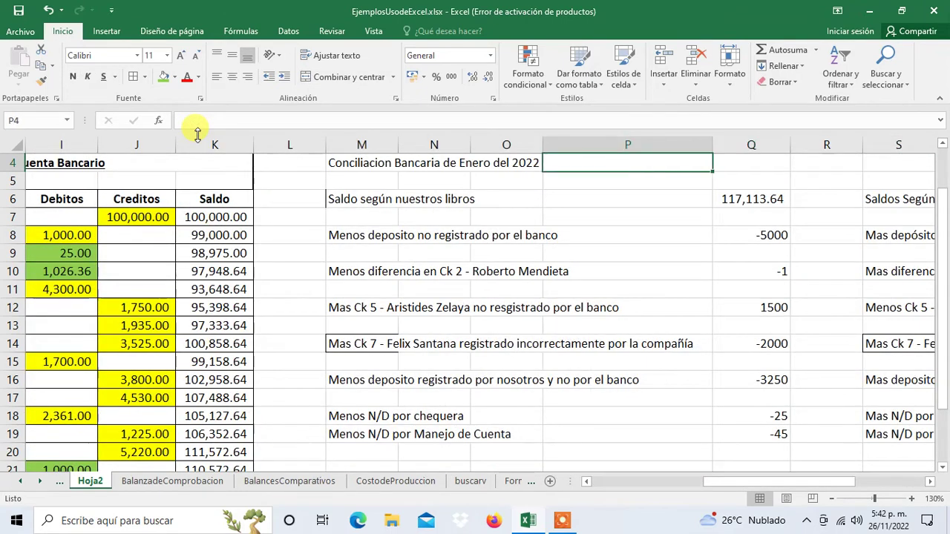
key(Down)
key(Down)
key(Down)
key(Down)
key(Left)
key(Right)
key(Right)
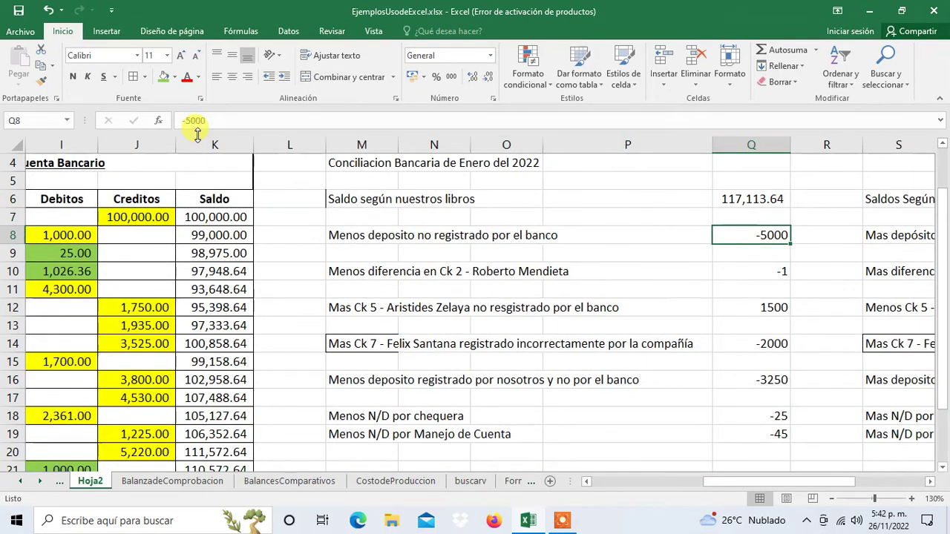
key(Down)
key(Down)
key(Down)
key(Down)
key(Down)
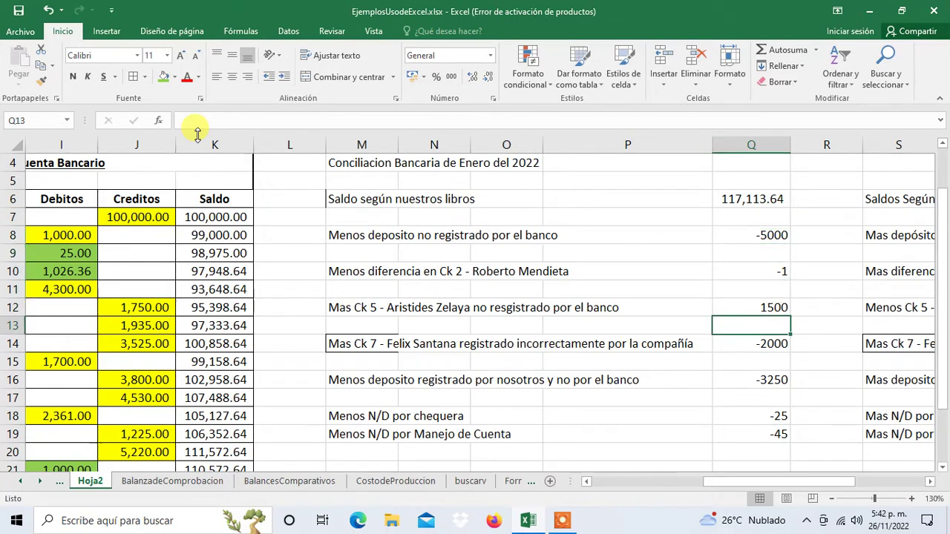
key(Down)
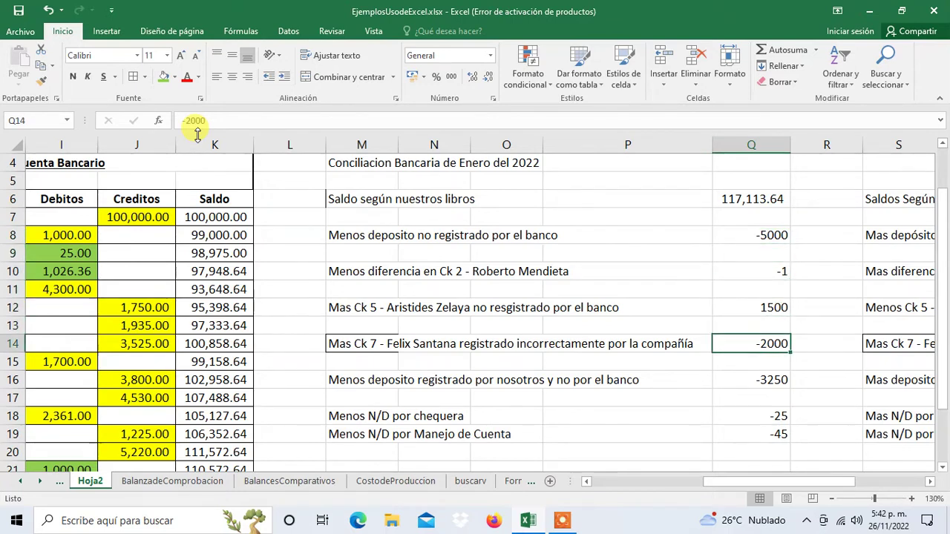
key(Up)
key(Down)
key(Down)
key(Up)
key(Up)
key(Up)
key(Up)
key(Up)
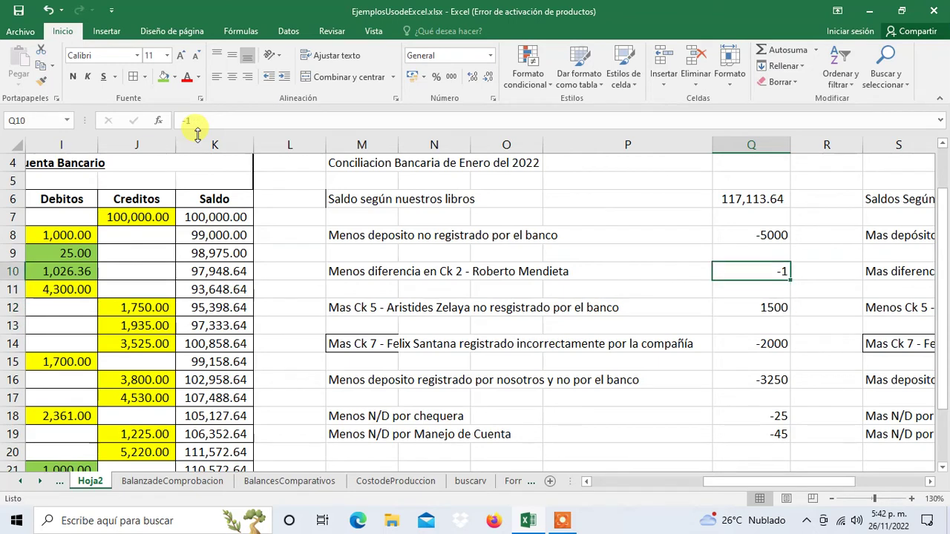
key(Up)
key(Up)
key(Right)
key(Right)
key(Right)
key(Right)
key(Right)
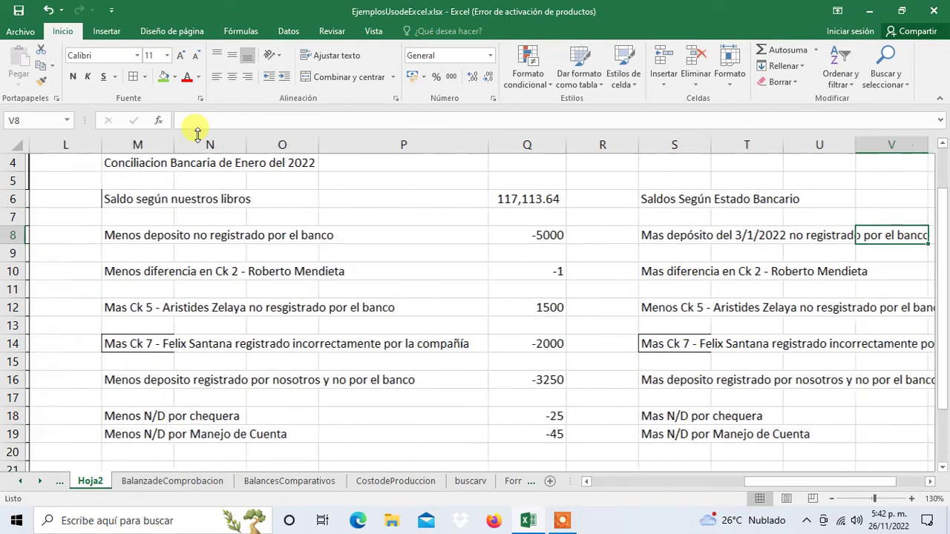
key(Right)
key(Right)
key(Up)
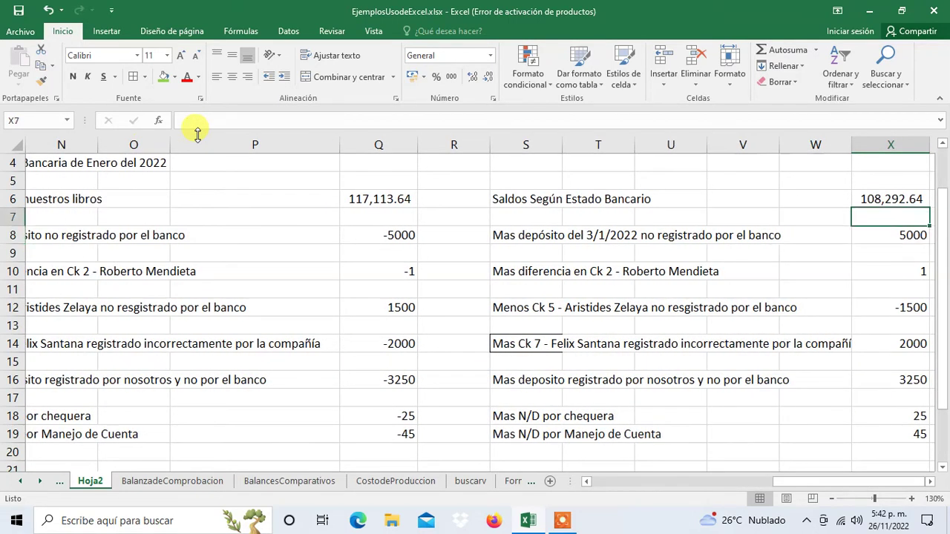
key(Up)
key(Down)
key(Down)
key(Left)
key(Left)
key(Left)
key(Left)
key(Left)
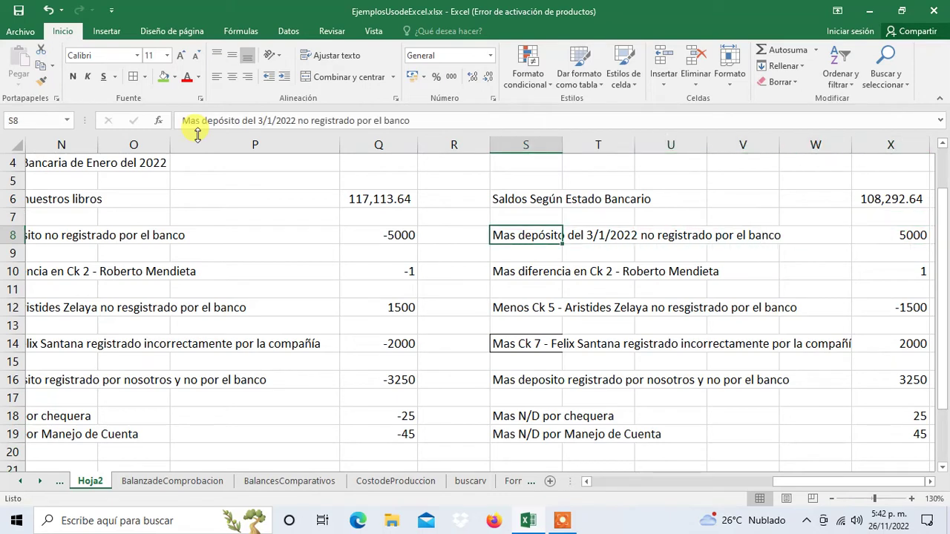
key(Left)
key(Left)
key(Right)
key(Right)
key(Right)
key(Right)
key(Right)
key(Right)
key(Right)
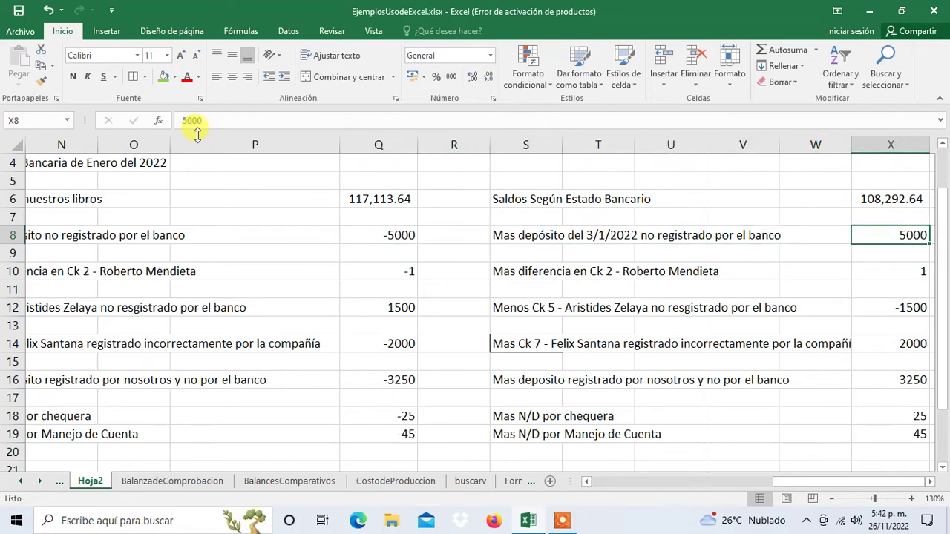
key(Down)
key(Down)
key(Left)
key(Left)
key(Left)
key(Left)
key(Left)
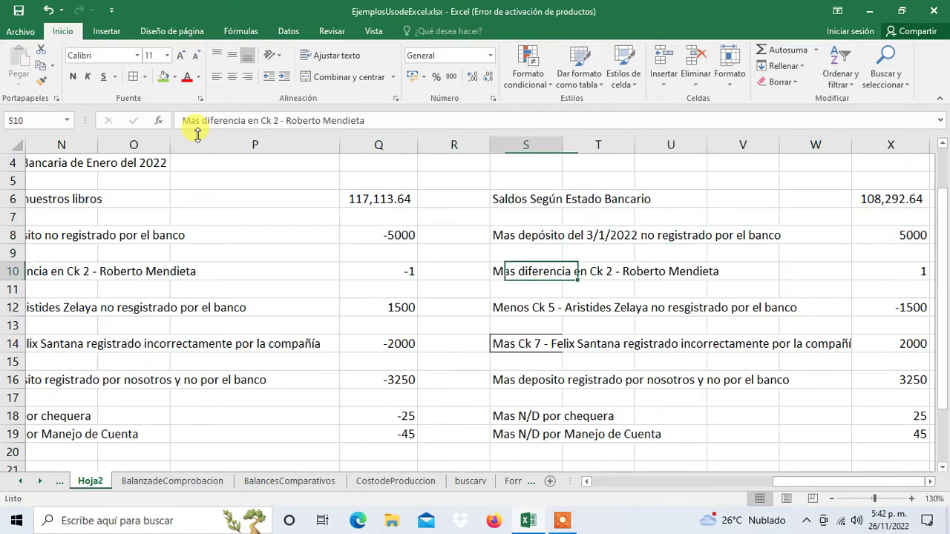
key(Left)
key(Left)
key(Right)
key(Right)
key(Right)
key(Right)
key(Right)
key(Right)
key(Right)
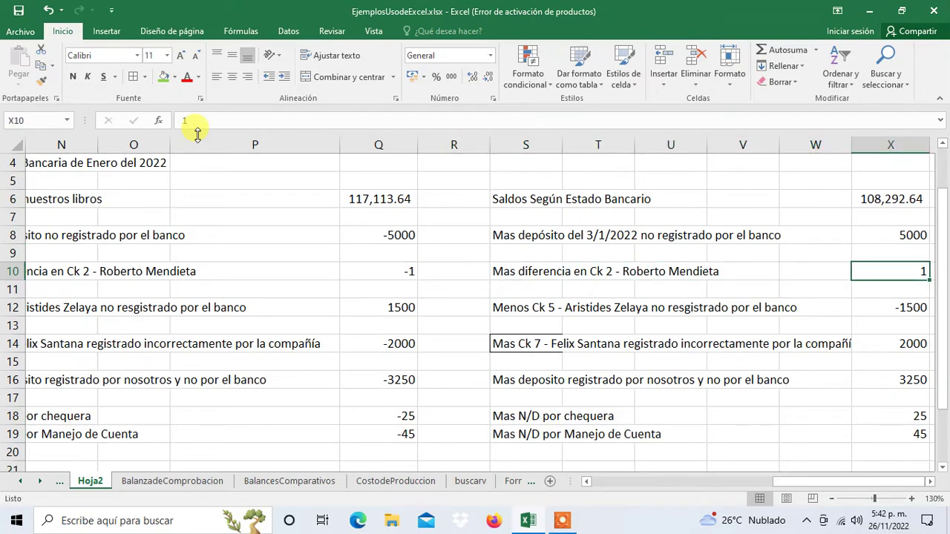
key(Down)
key(Down)
key(Left)
key(Left)
key(Left)
key(Left)
key(Left)
key(Left)
key(Left)
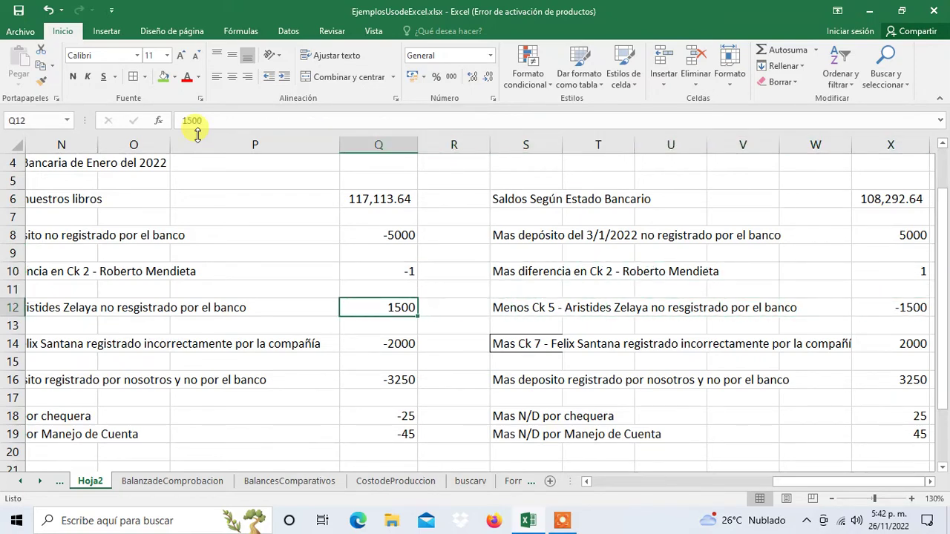
key(Right)
key(Right)
key(Right)
key(Right)
key(Right)
key(Left)
key(Left)
key(Left)
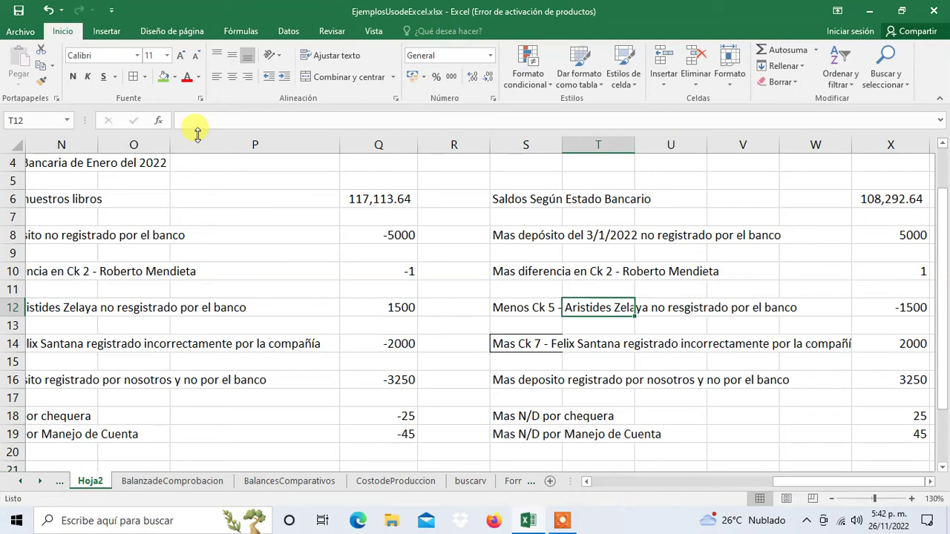
key(Left)
key(Left)
key(Left)
key(Right)
key(Right)
key(Right)
key(Right)
key(Left)
key(Left)
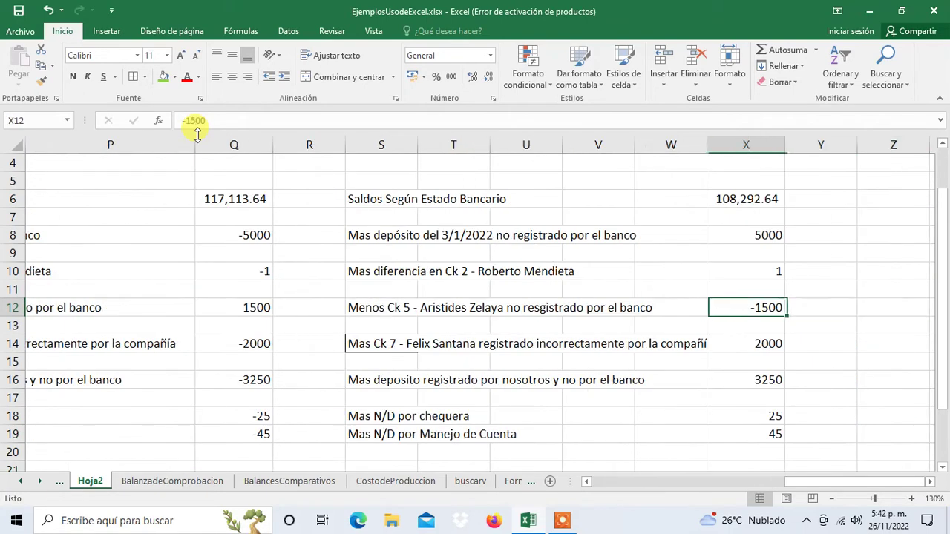
- Compare the Q-column adjustments (-2000, -3250, -25, -45) with their X-column counterparts
click(246, 344)
click(758, 349)
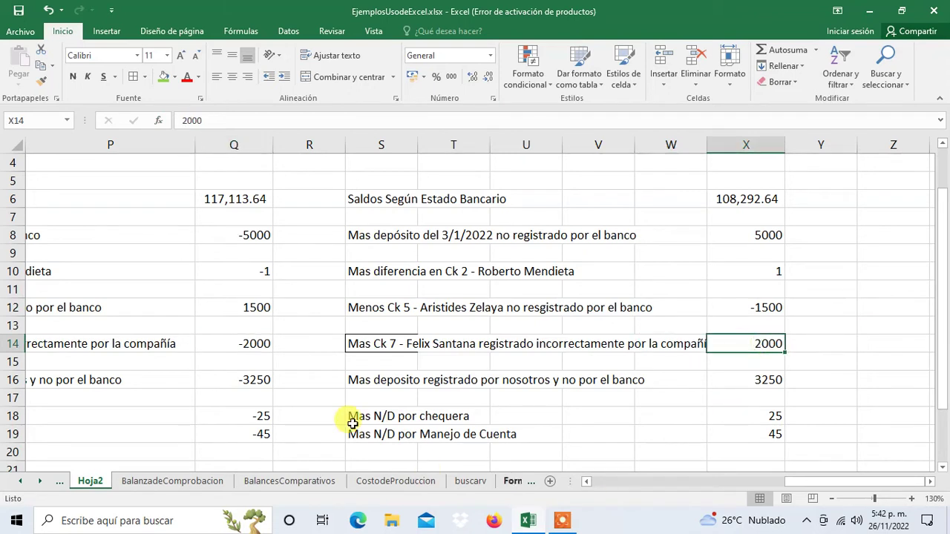
click(256, 382)
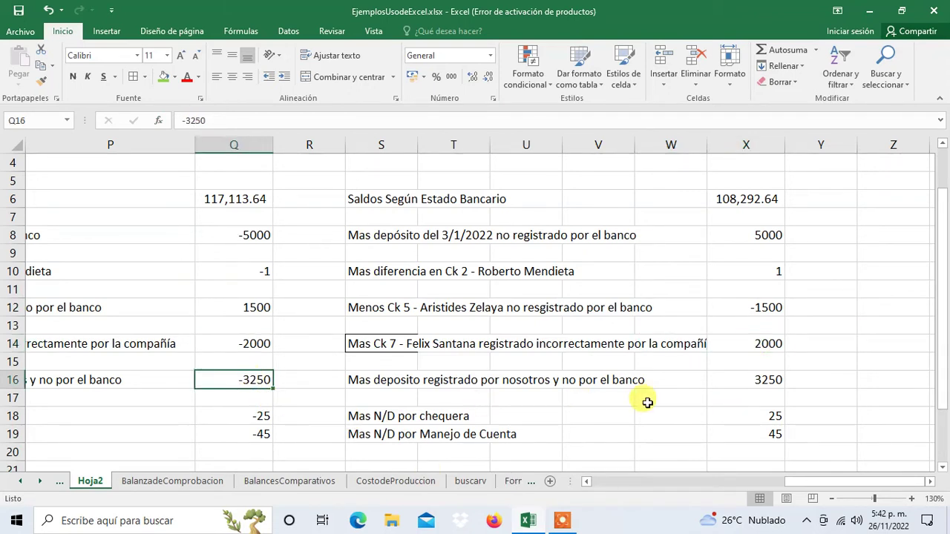
click(760, 383)
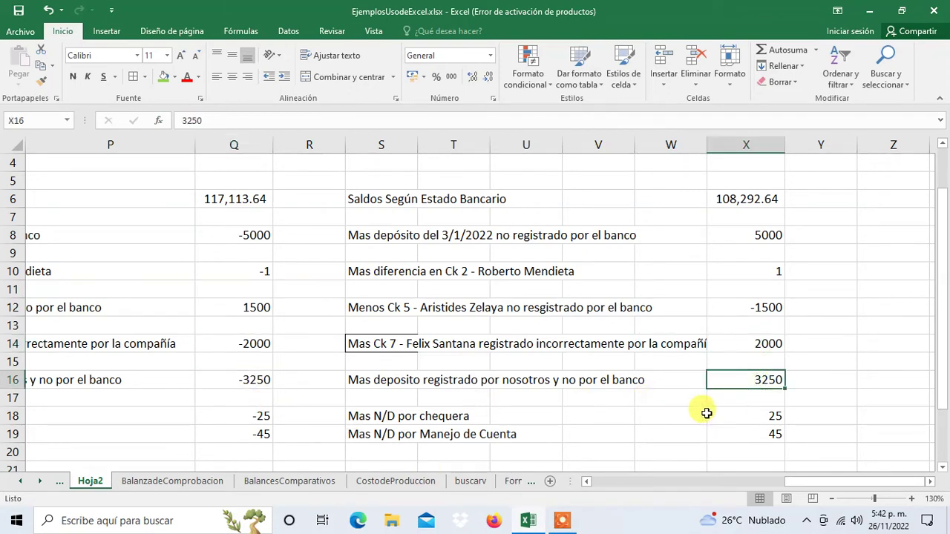
scroll(705, 412, down, 2)
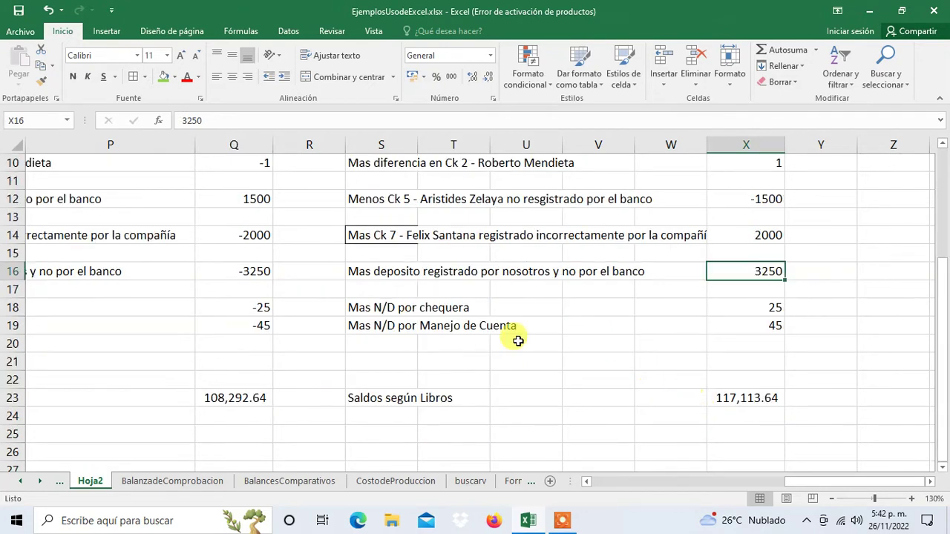
click(259, 307)
click(262, 328)
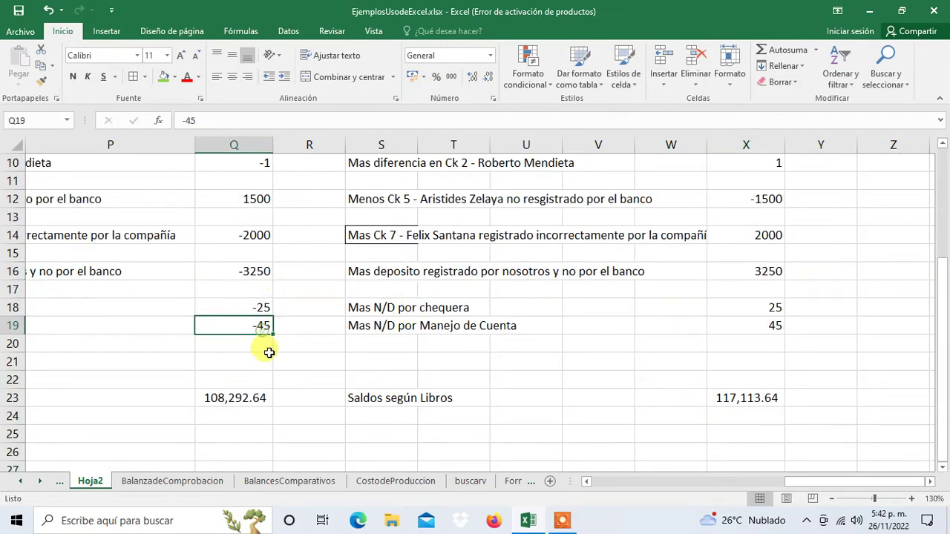
click(763, 308)
click(776, 329)
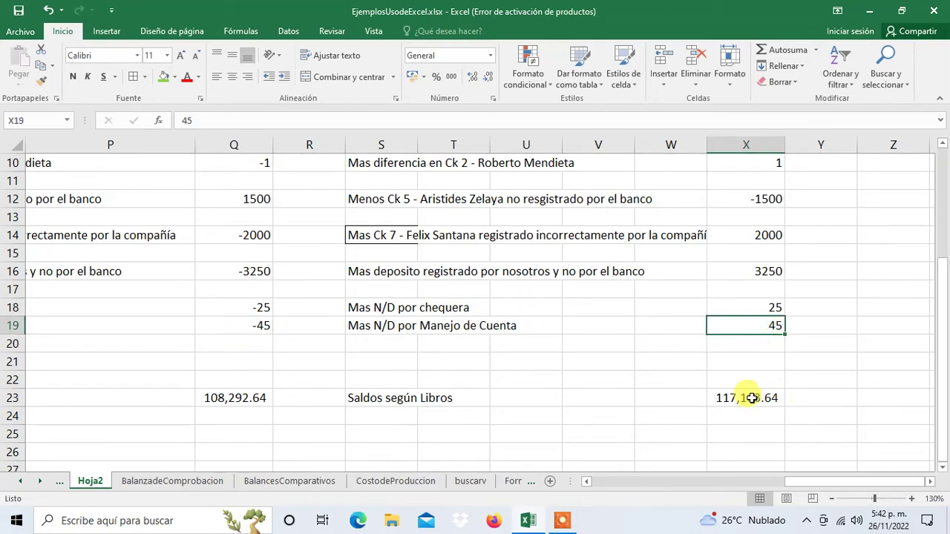
- Inspect the formulas in X23, Q6 and Q23 behind the 117,113.64 and 108,292.64 totals
click(760, 401)
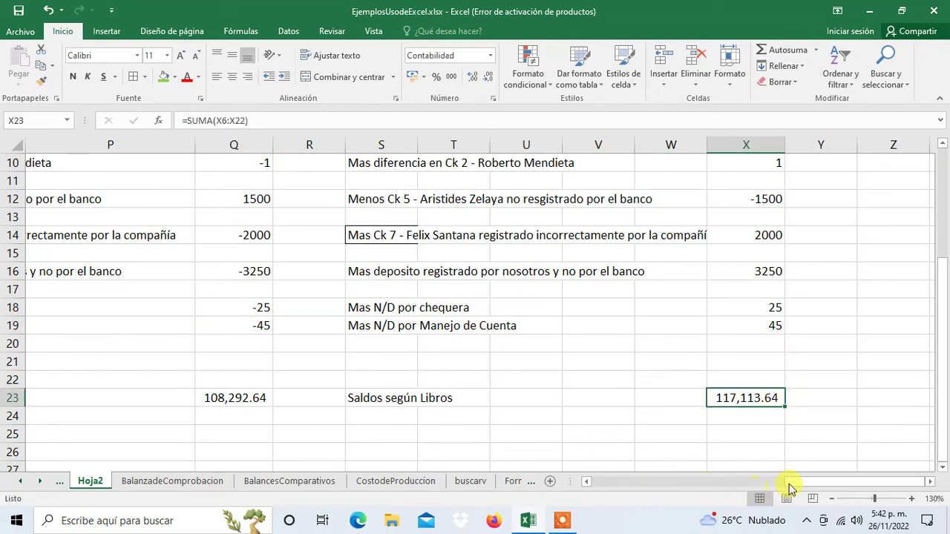
drag(805, 484, 710, 484)
scroll(559, 393, up, 3)
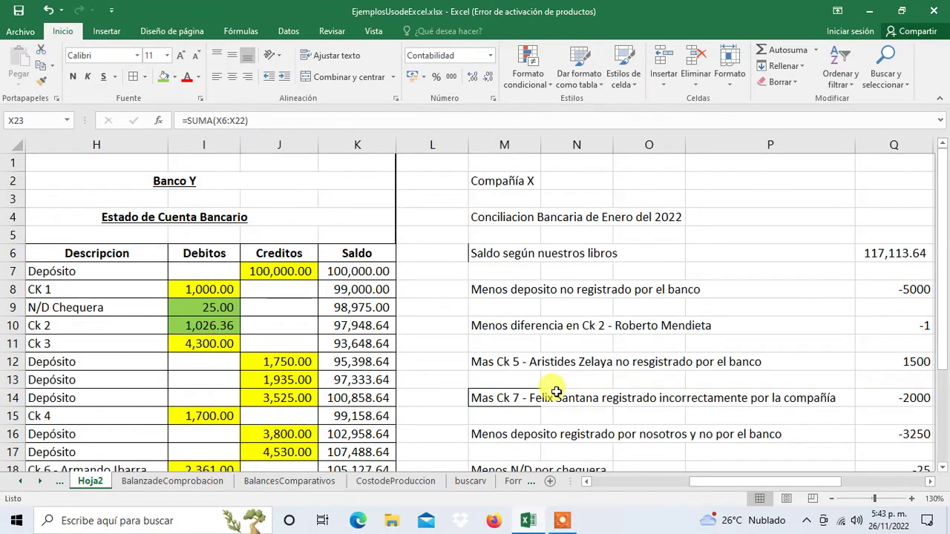
click(505, 269)
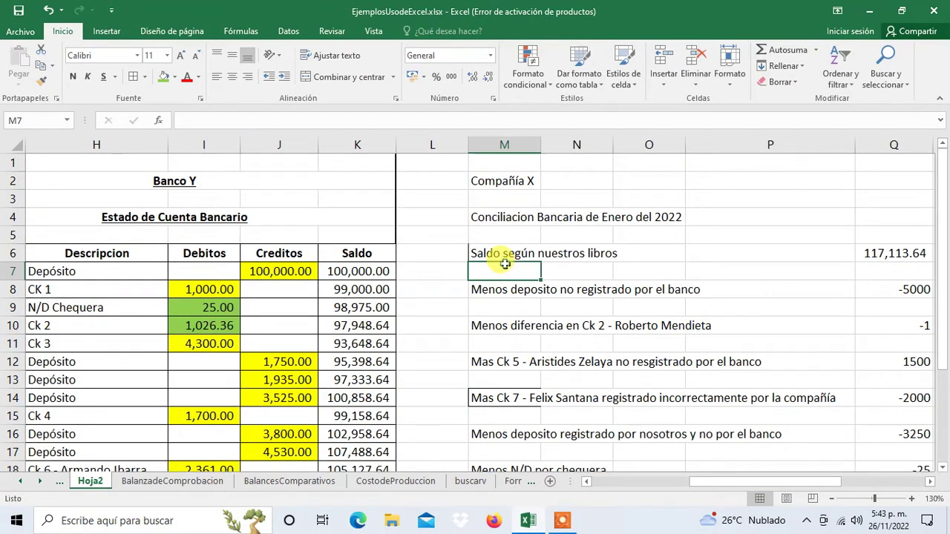
click(861, 256)
scroll(833, 331, down, 1)
scroll(834, 331, down, 1)
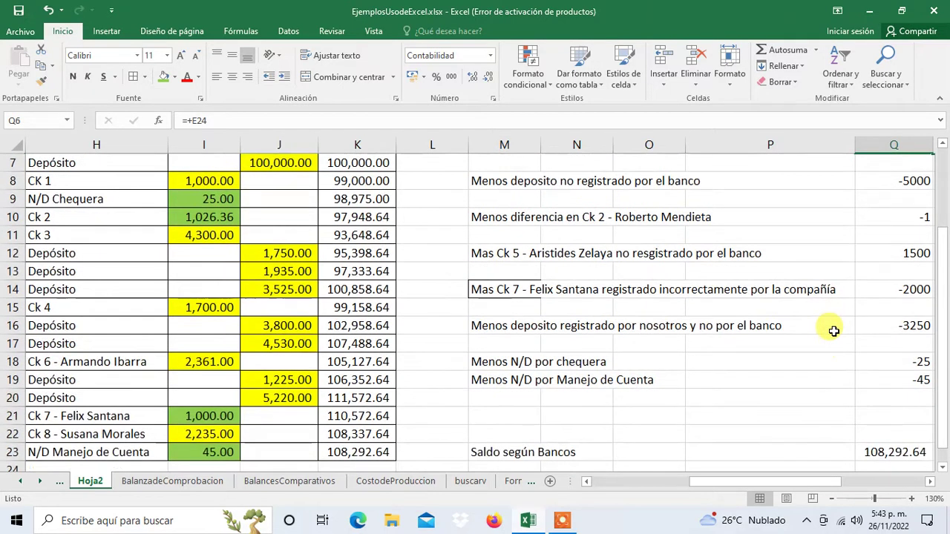
click(898, 456)
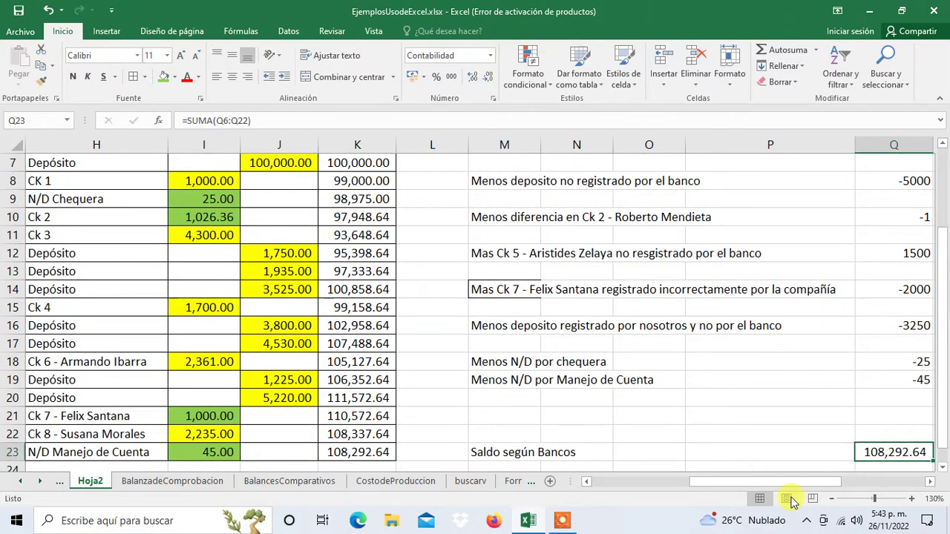
drag(725, 482, 831, 479)
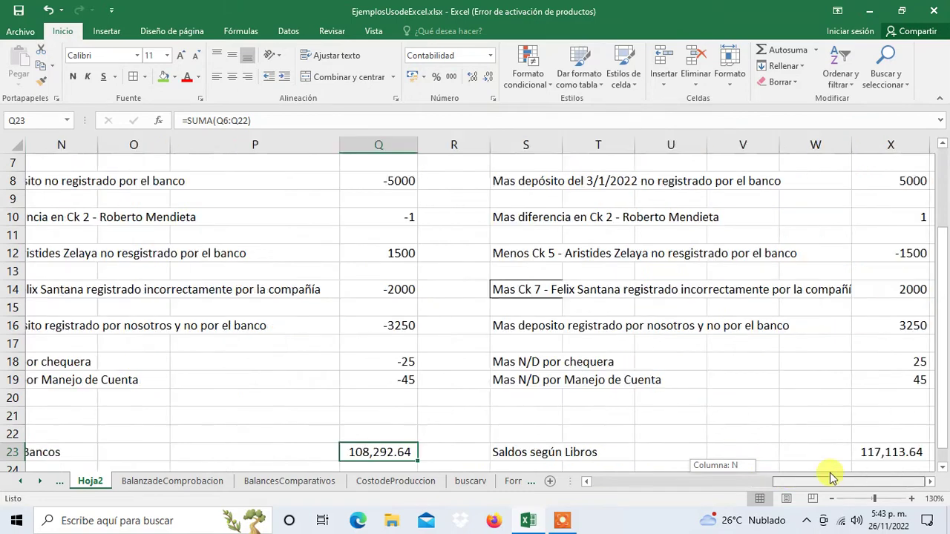
drag(944, 381, 945, 294)
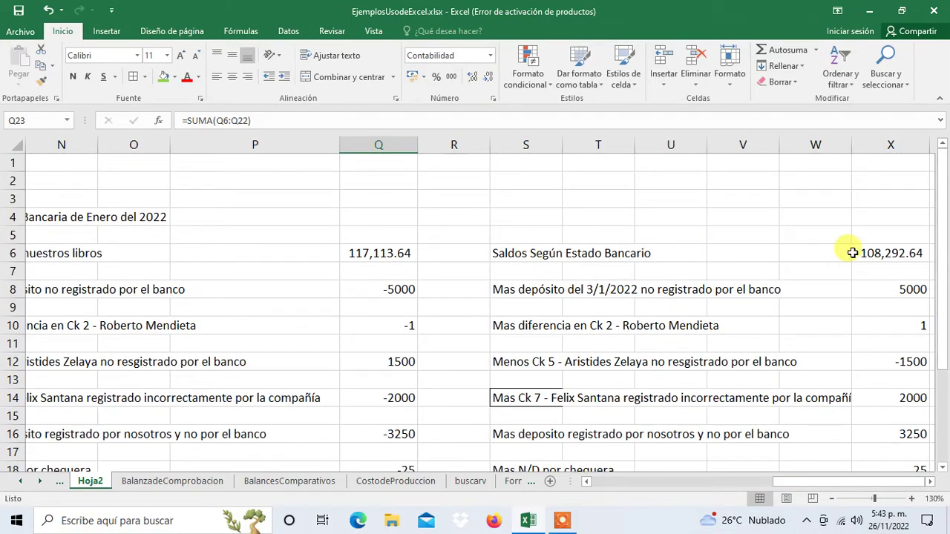
scroll(642, 372, down, 3)
scroll(638, 337, down, 1)
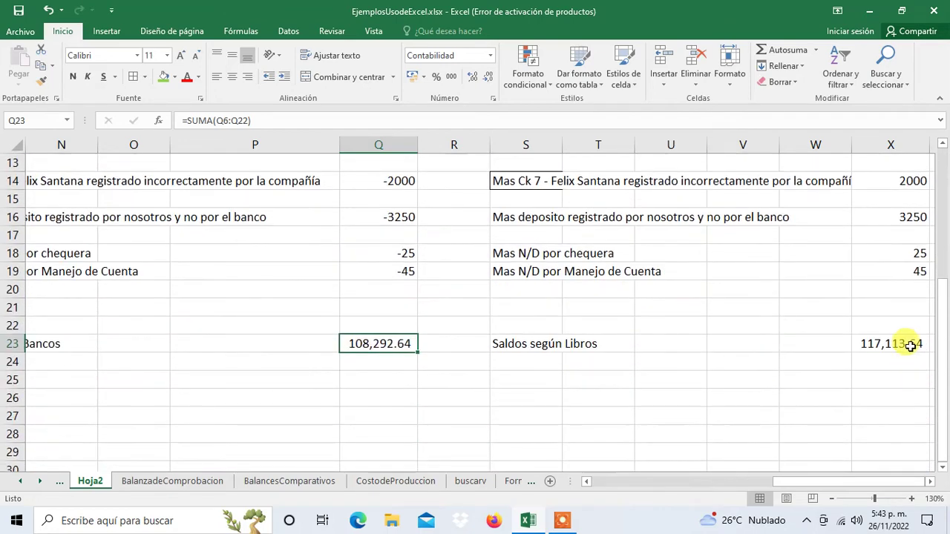
click(910, 346)
scroll(636, 436, up, 2)
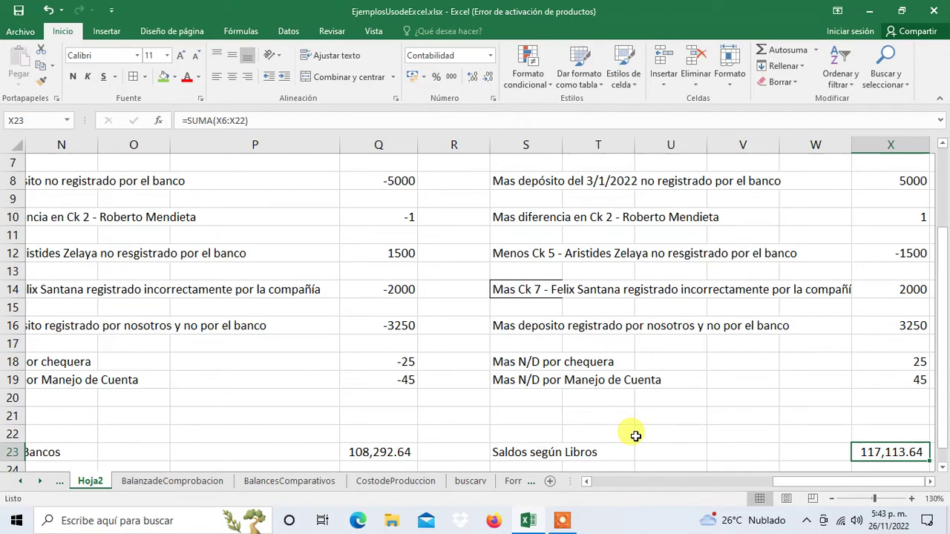
key(Up)
key(Up)
key(Up)
key(Up)
key(Up)
key(Up)
key(Up)
key(Up)
key(Up)
key(Up)
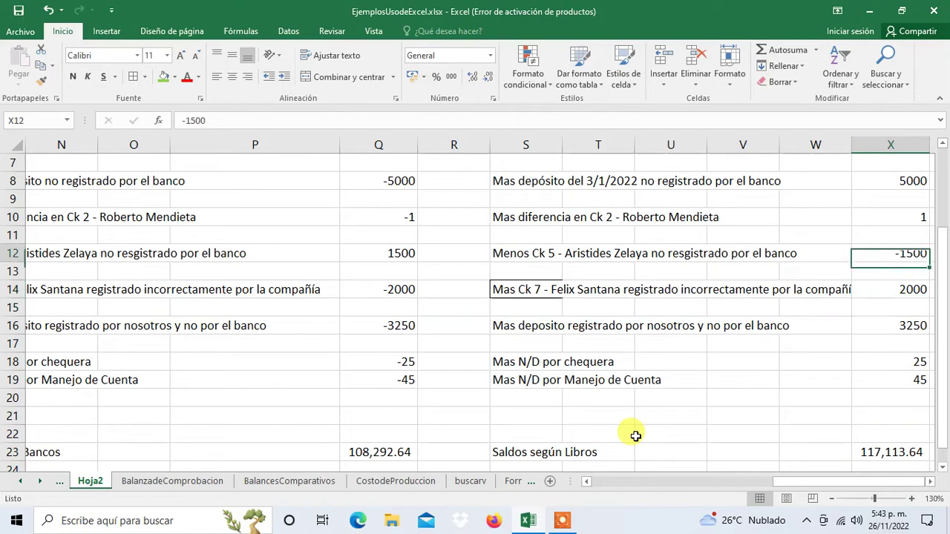
key(Up)
key(Up)
key(Up)
key(Up)
key(Up)
key(Up)
key(Up)
key(Up)
key(Up)
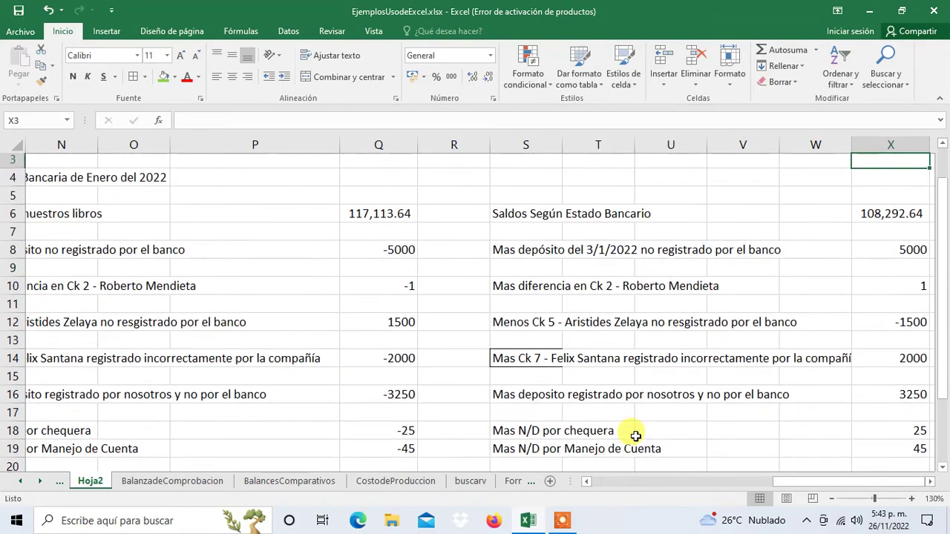
key(Down)
key(Down)
key(Down)
key(Right)
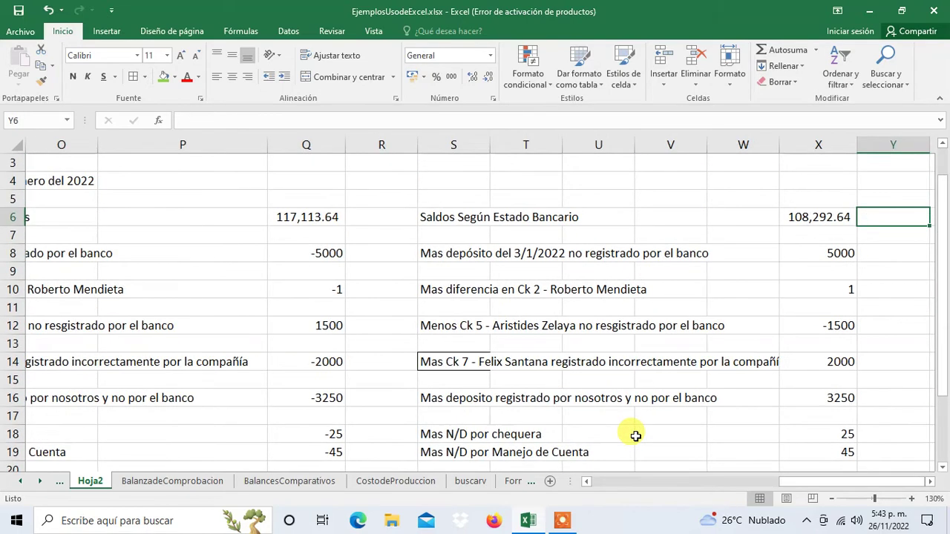
key(Left)
key(Left)
key(Left)
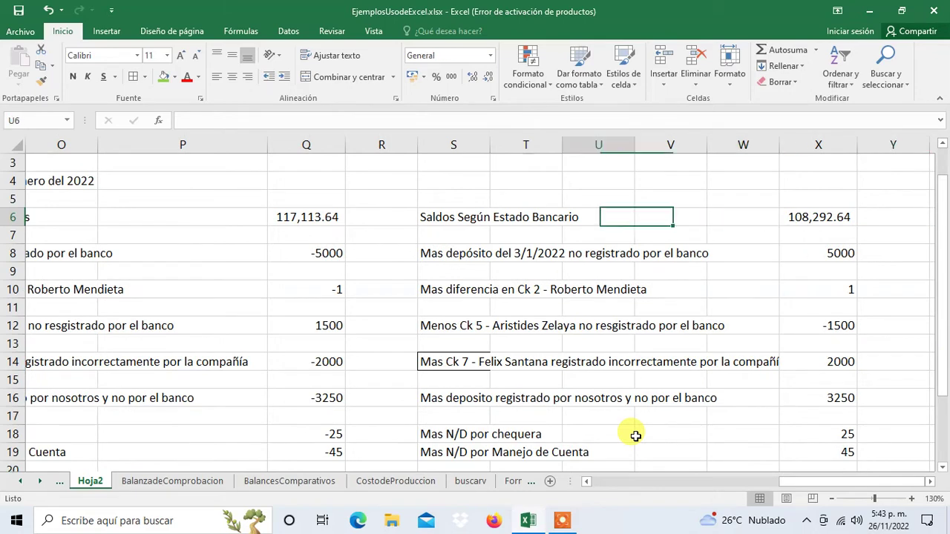
key(Left)
key(Left)
key(Left)
key(Left)
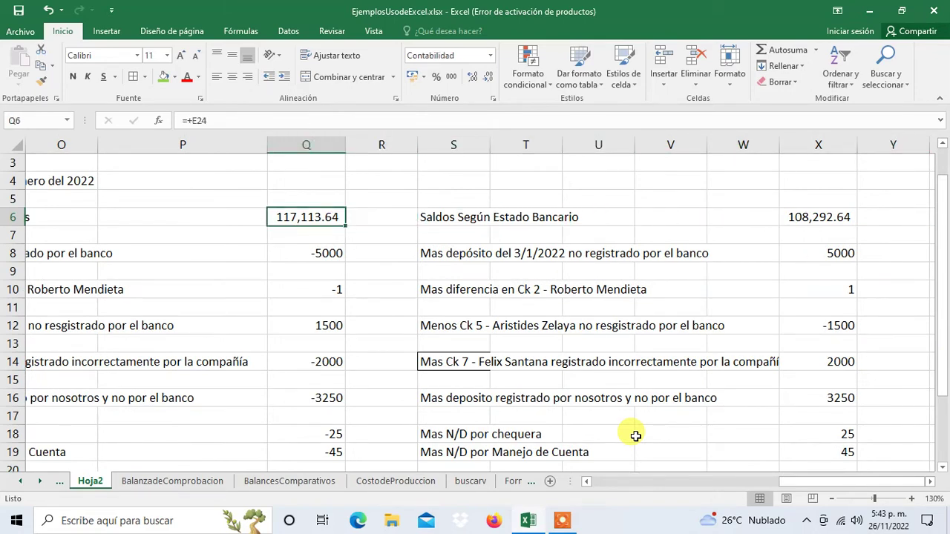
key(Left)
key(Left)
key(Left)
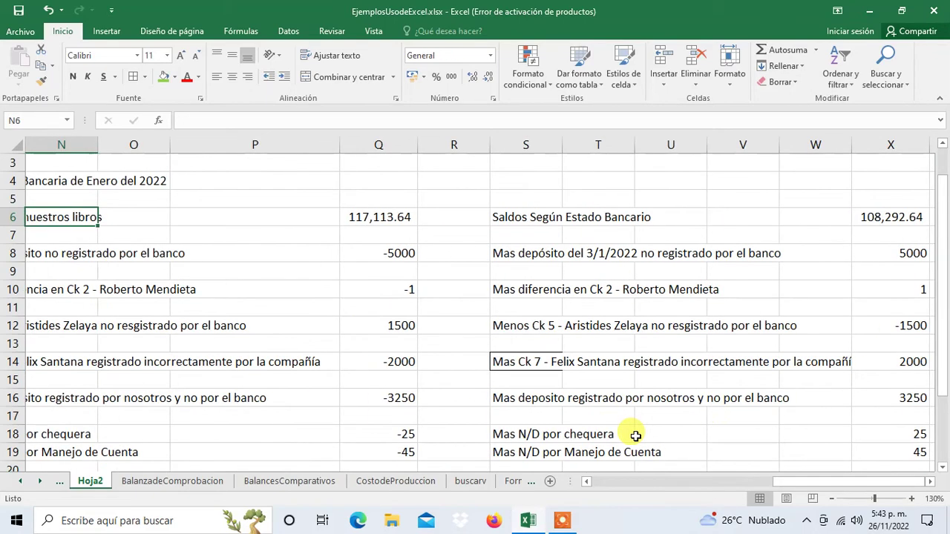
key(Left)
key(Right)
key(Right)
key(Right)
key(Right)
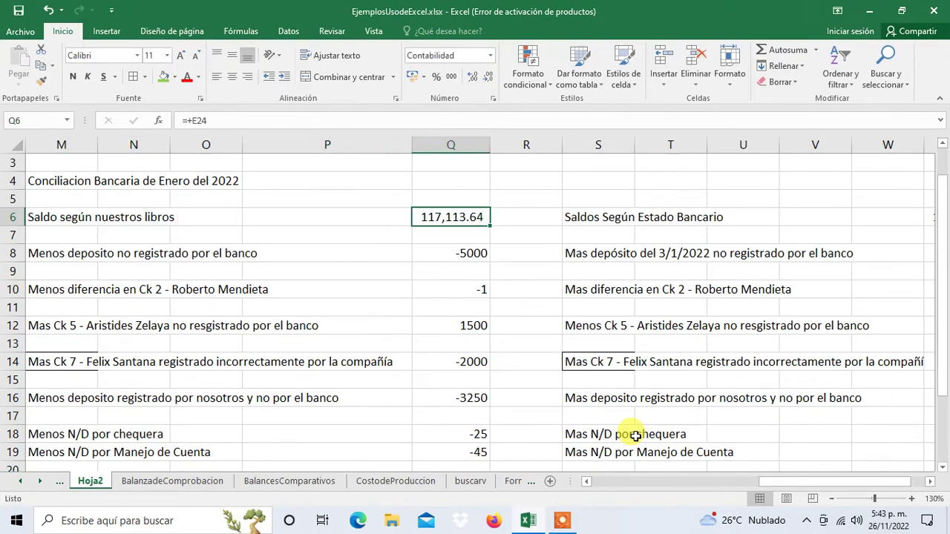
key(Left)
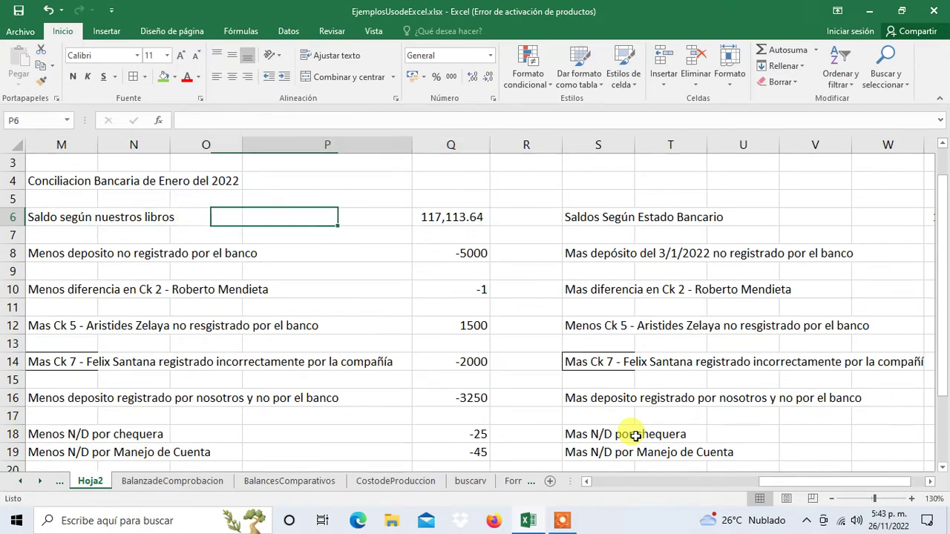
key(Right)
key(Right)
key(Left)
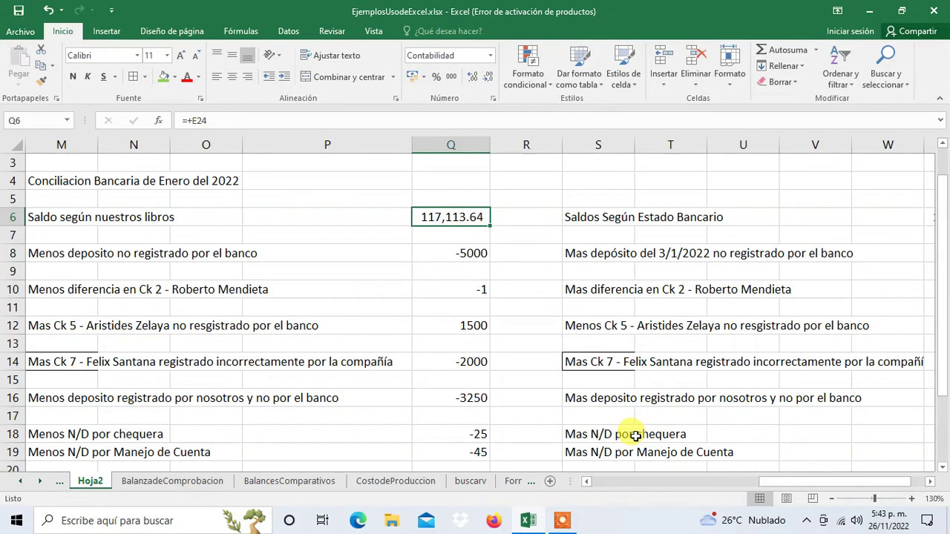
key(Right)
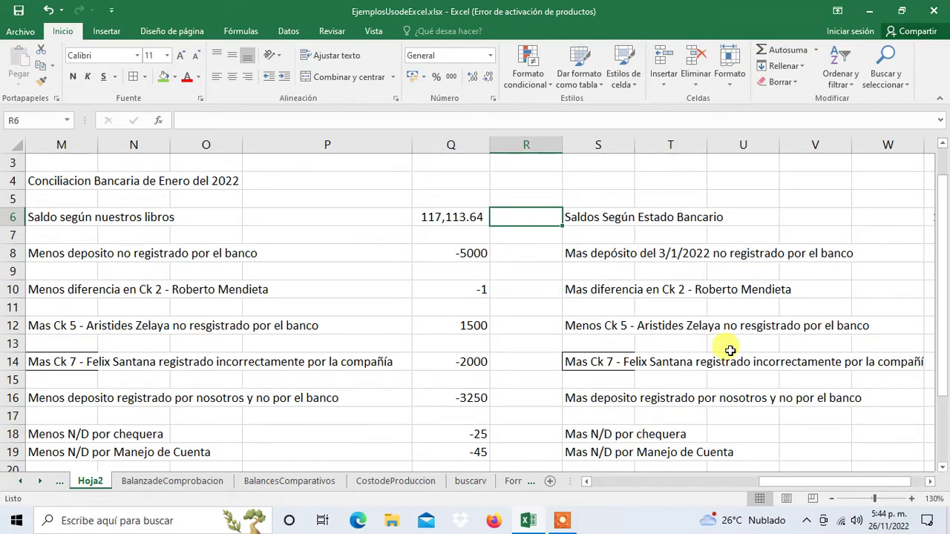
- Insert a blank column R and enter =+Q6 in R6 showing 117,113.64
click(664, 90)
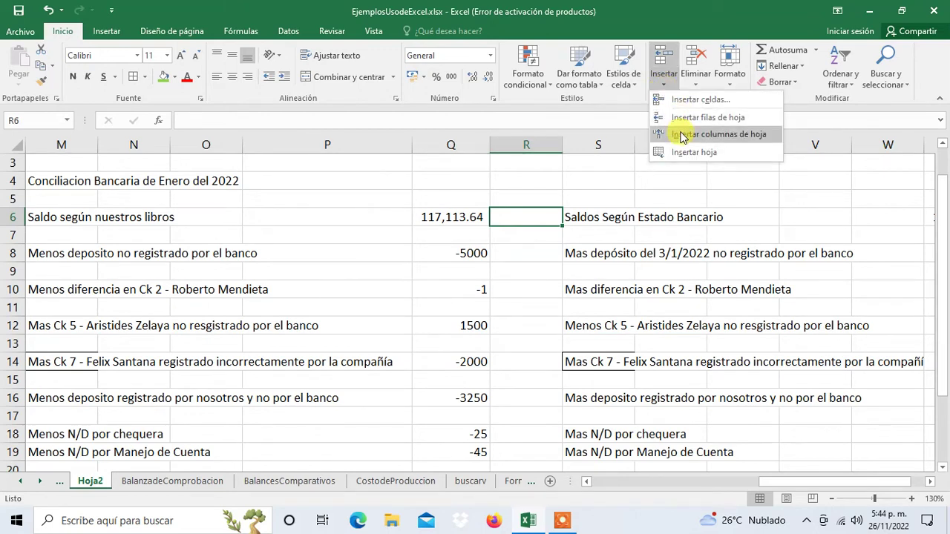
click(682, 134)
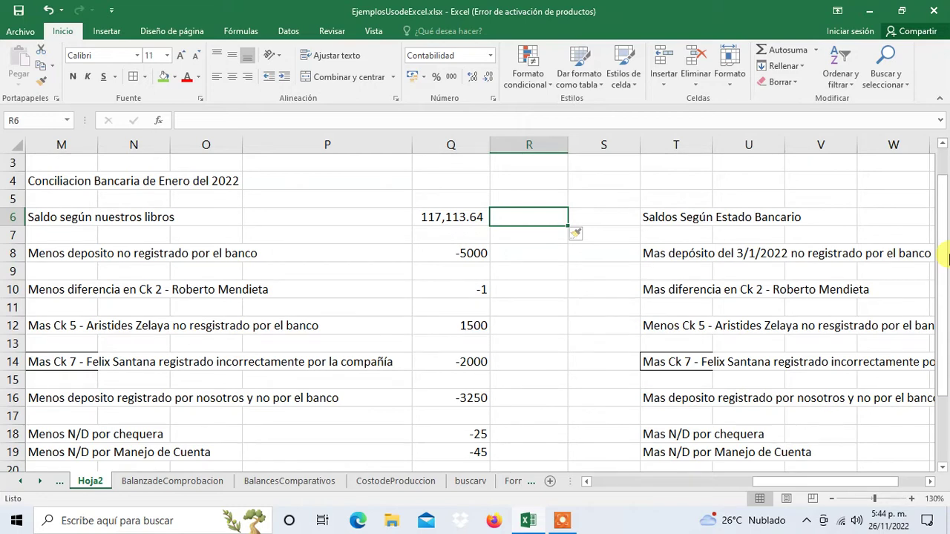
text(+)
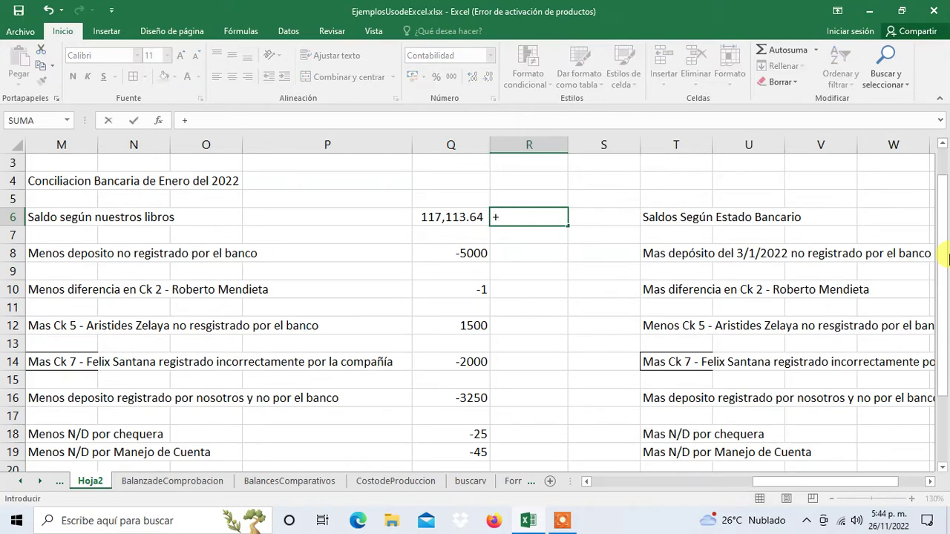
key(Left)
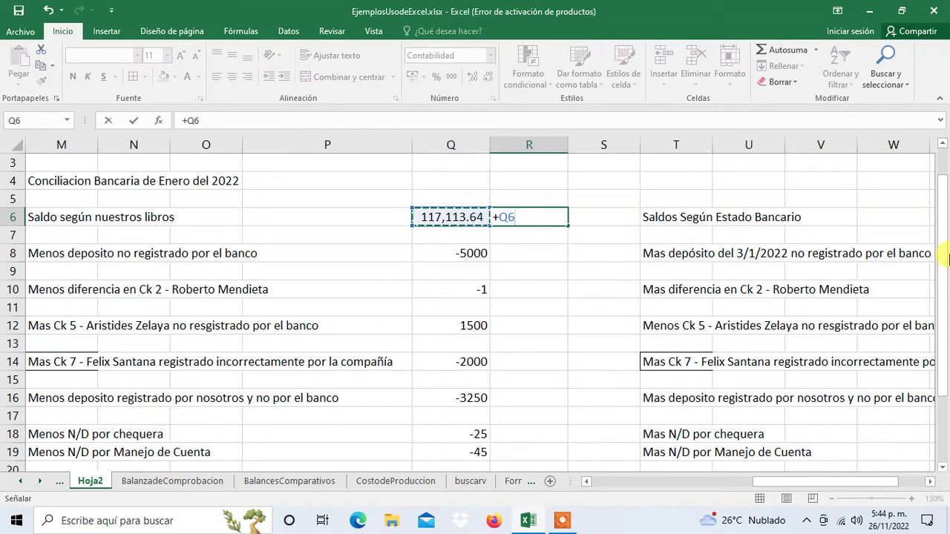
key(Tab)
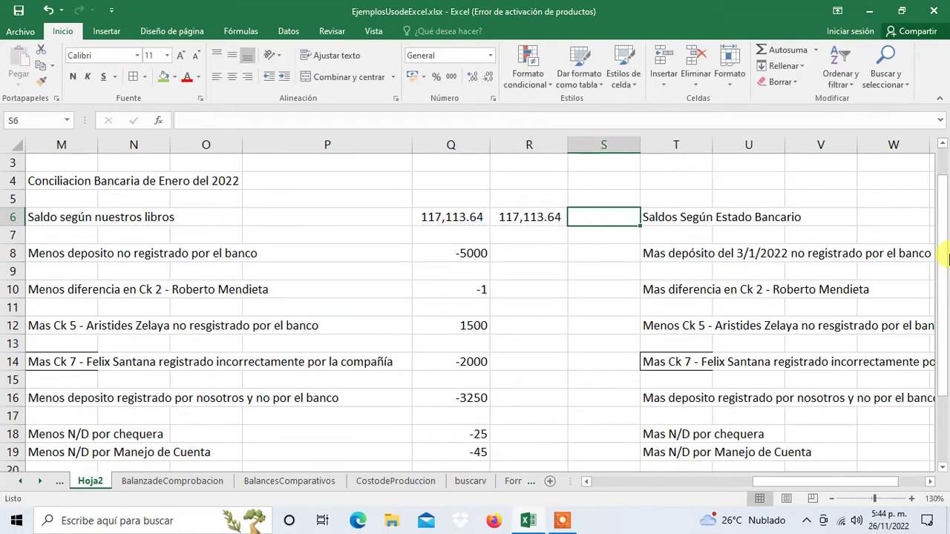
key(Left)
key(Left)
key(Down)
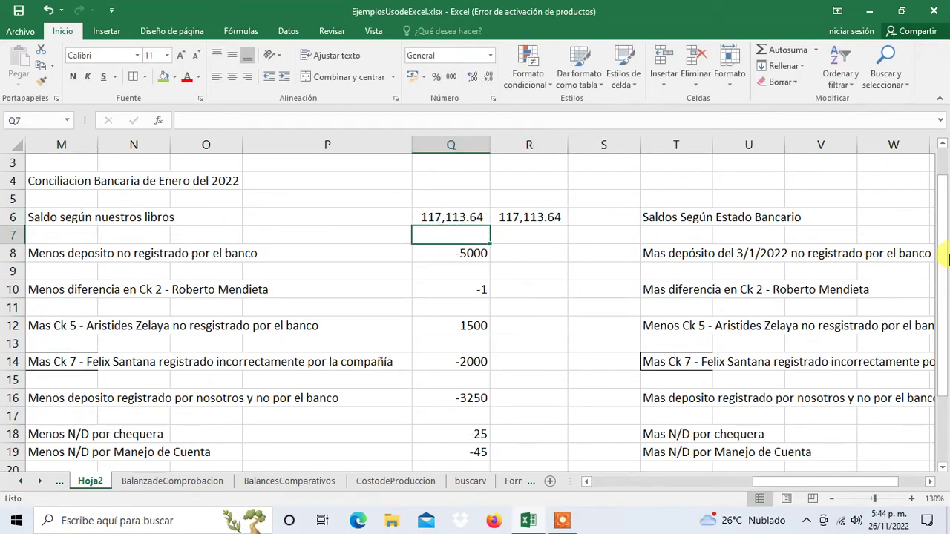
key(Down)
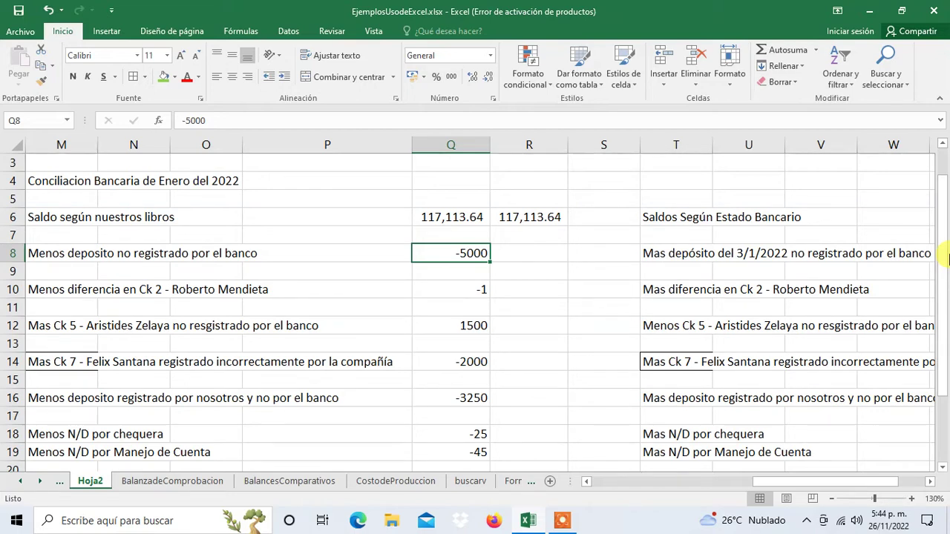
key(Left)
key(Left)
key(Left)
key(Left)
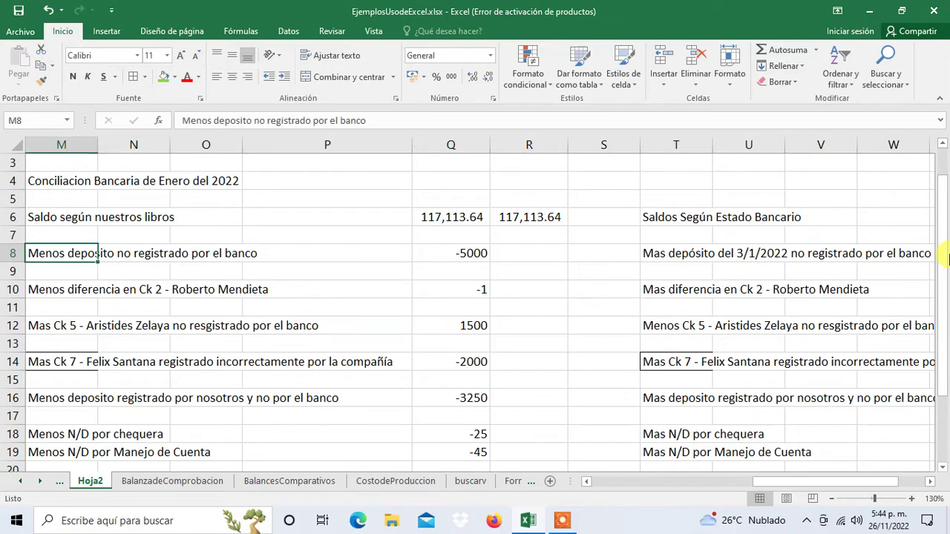
key(Right)
key(Right)
key(Right)
key(Right)
key(Right)
key(Left)
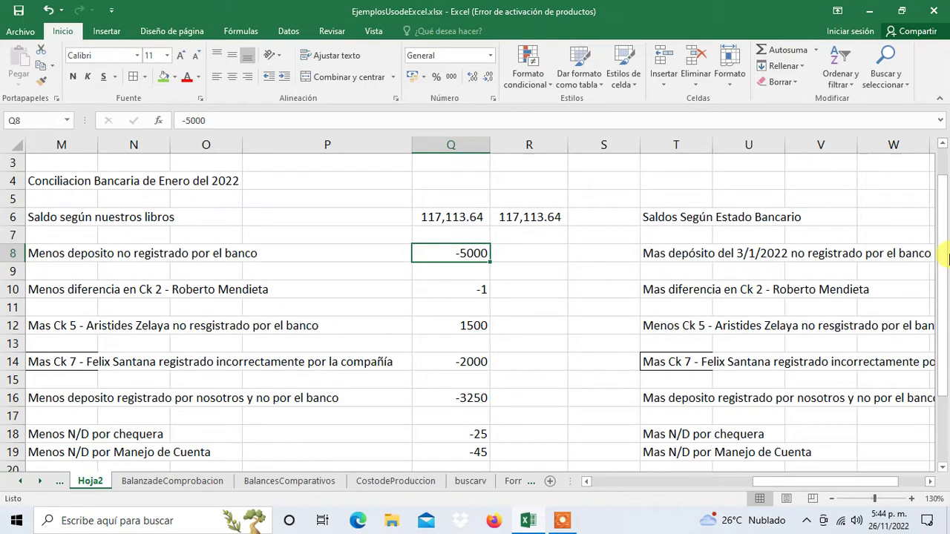
key(Right)
key(Left)
key(Down)
key(Down)
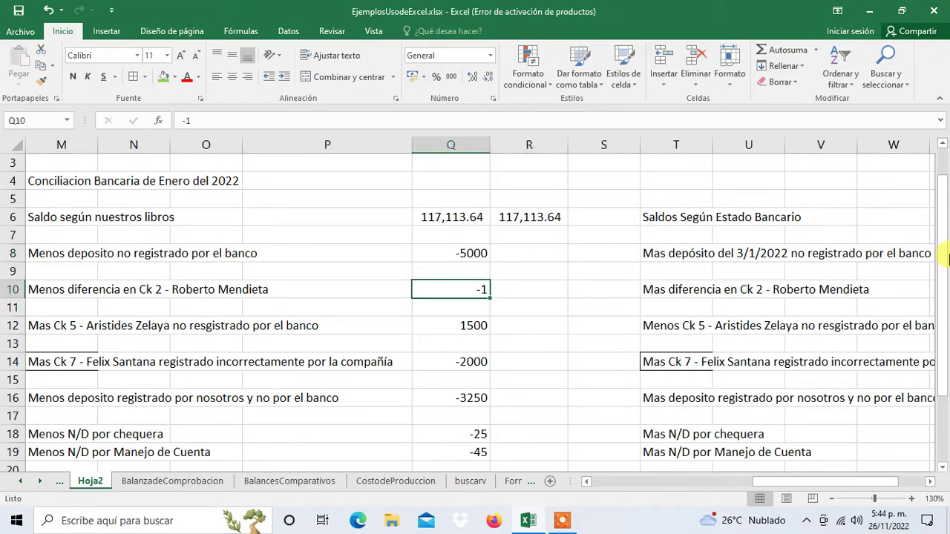
key(Left)
key(Left)
key(Left)
key(Left)
key(Right)
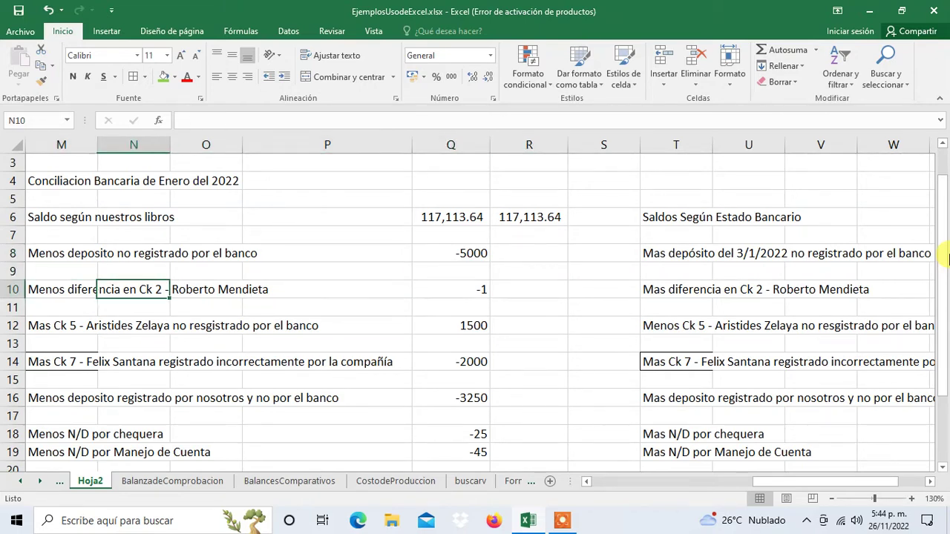
key(Right)
key(Right)
key(Left)
key(Left)
key(Left)
key(Left)
key(Left)
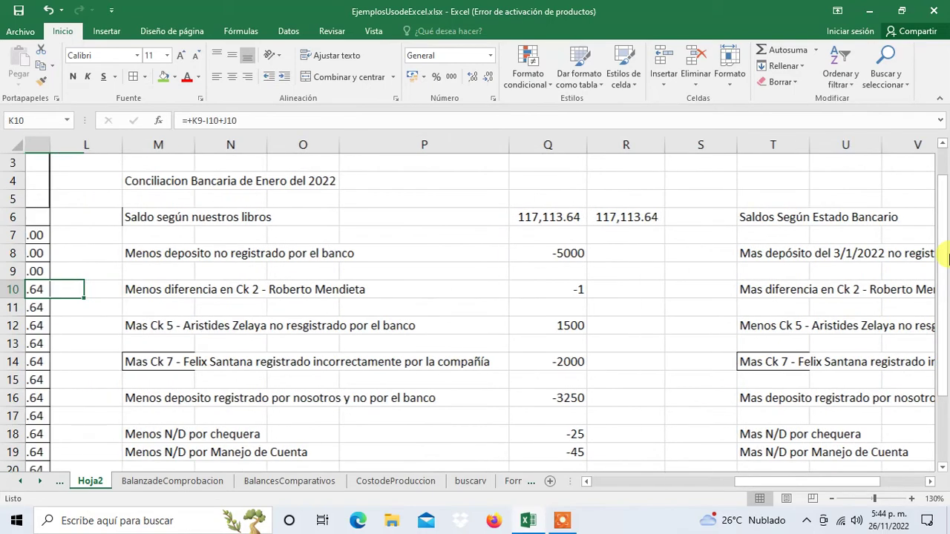
key(Left)
key(Left)
key(Left)
key(Right)
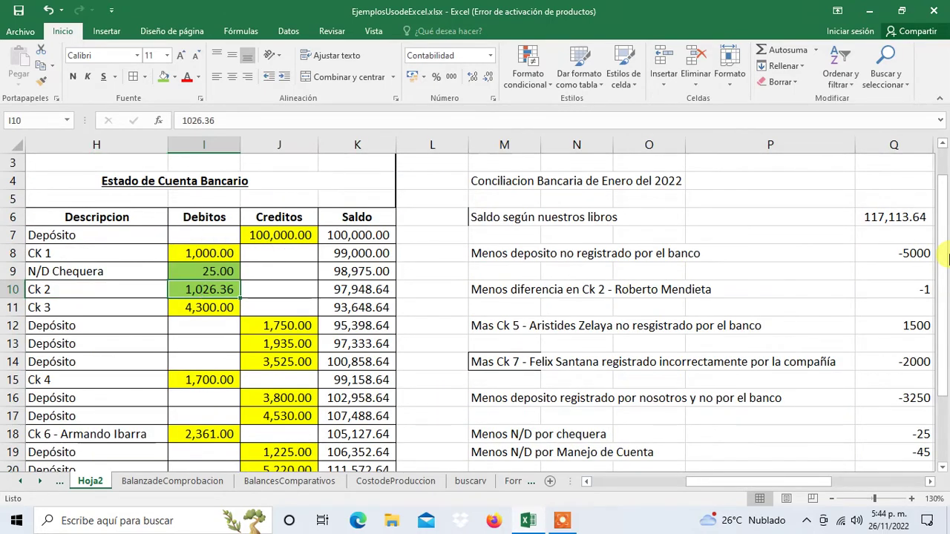
key(Left)
key(Left)
key(Left)
key(Left)
key(Left)
key(Left)
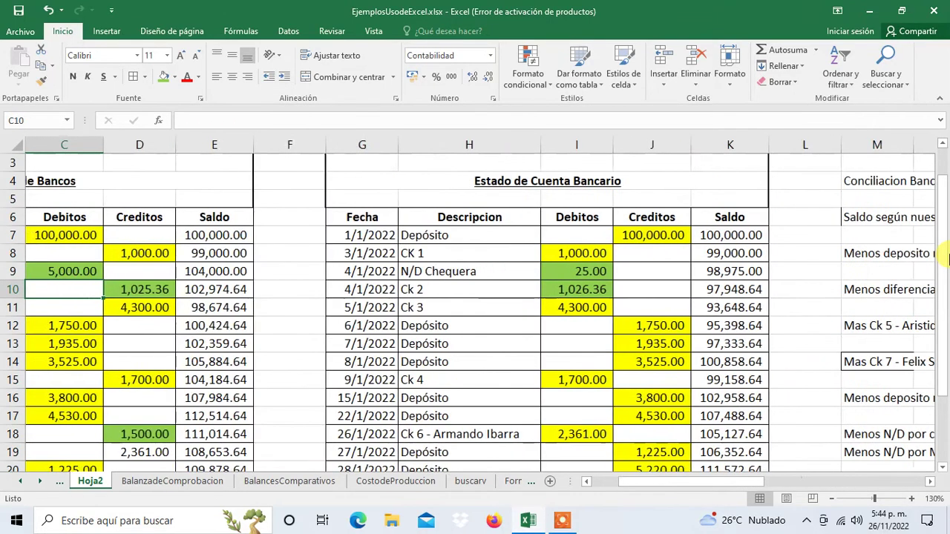
key(Right)
key(Right)
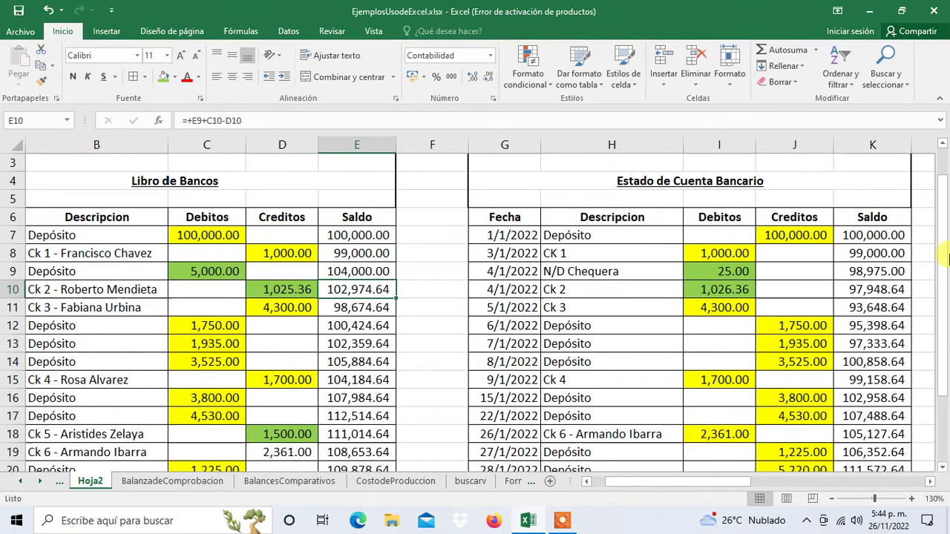
key(Right)
key(Right)
key(Right)
key(Right)
key(Right)
key(Right)
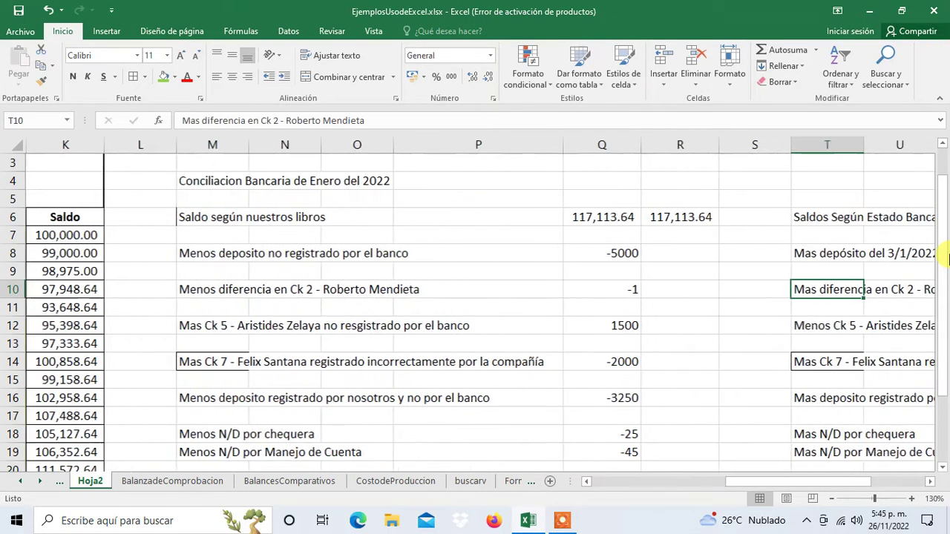
- Enter =+Q10 in R10 so it carries the Ck 2 difference of -1
key(Left)
key(Left)
text(=+)
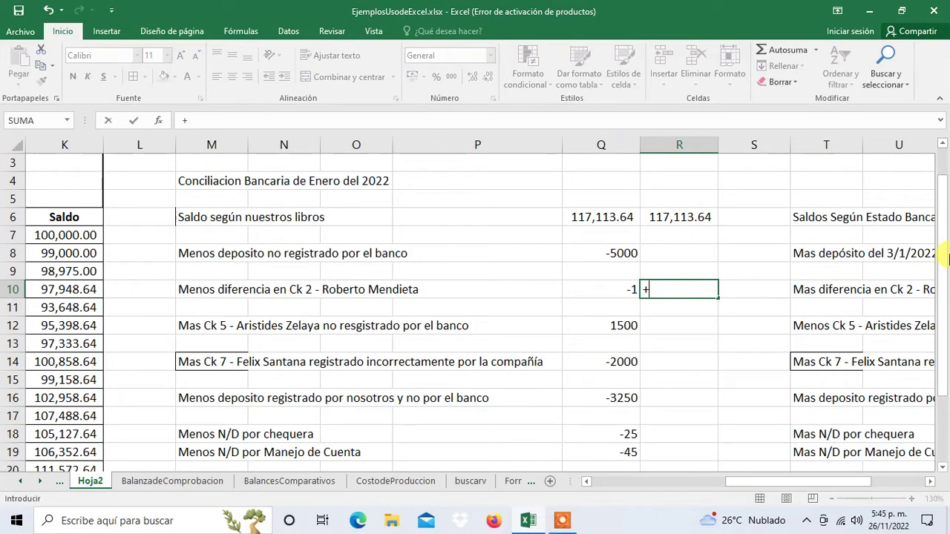
key(Left)
key(Tab)
key(Left)
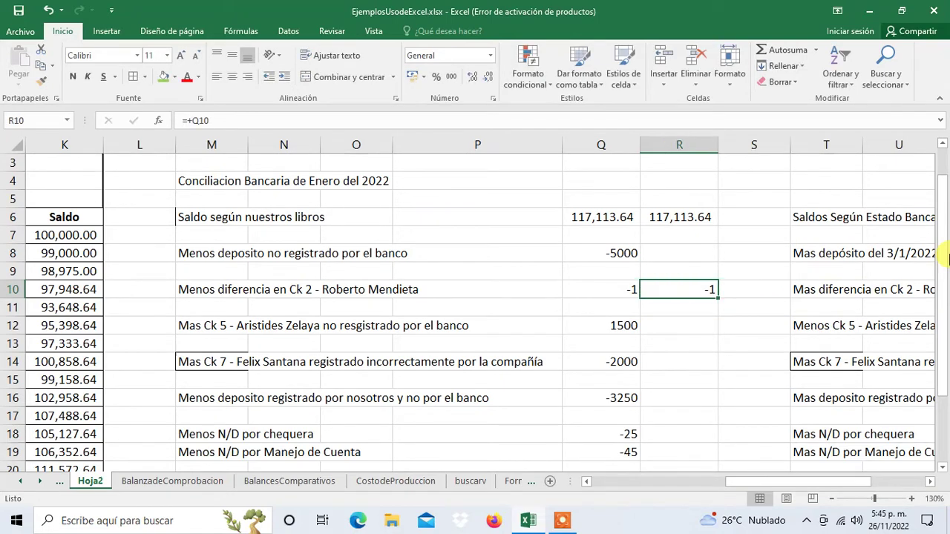
- Check the Ck 5 amount of 1500, Ck 7 -2000, and the bank book's Ck 7 1,000.00
key(Down)
key(Down)
key(Left)
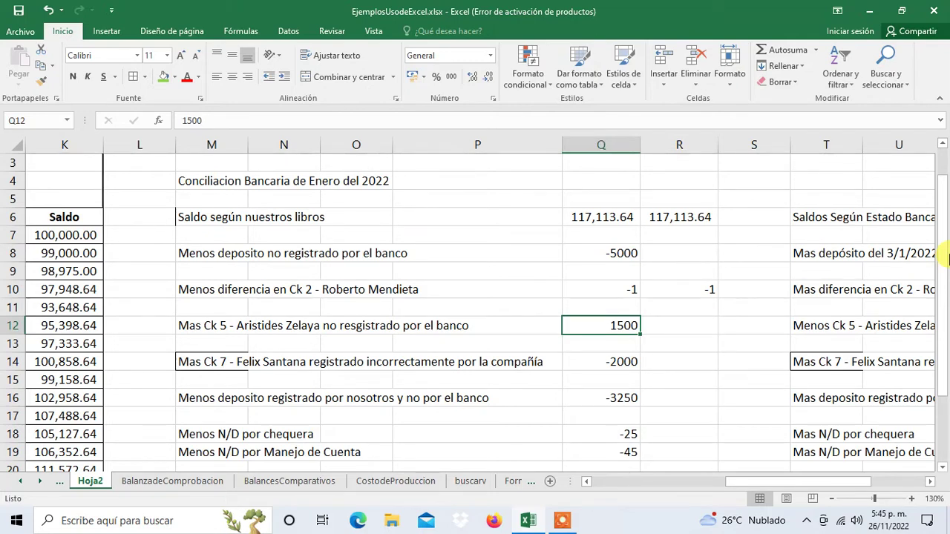
key(Down)
key(Down)
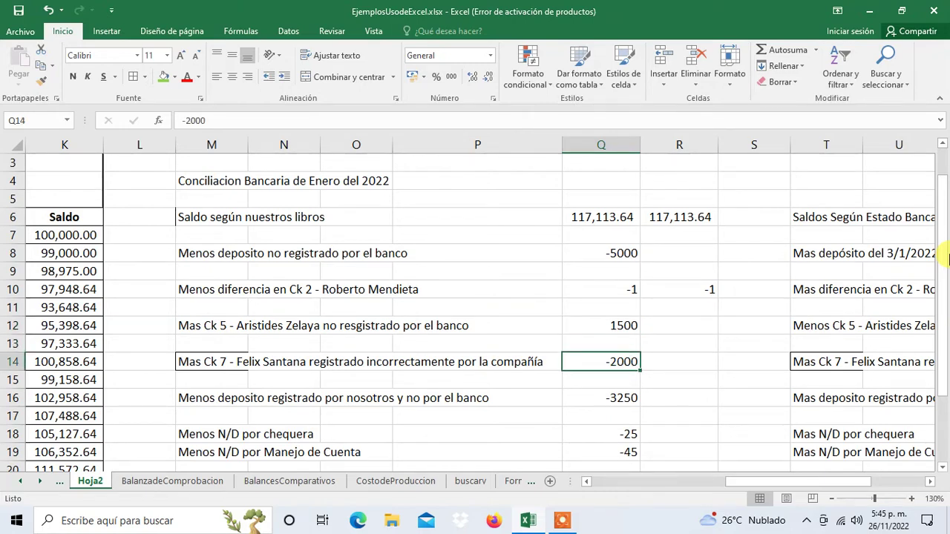
key(Left)
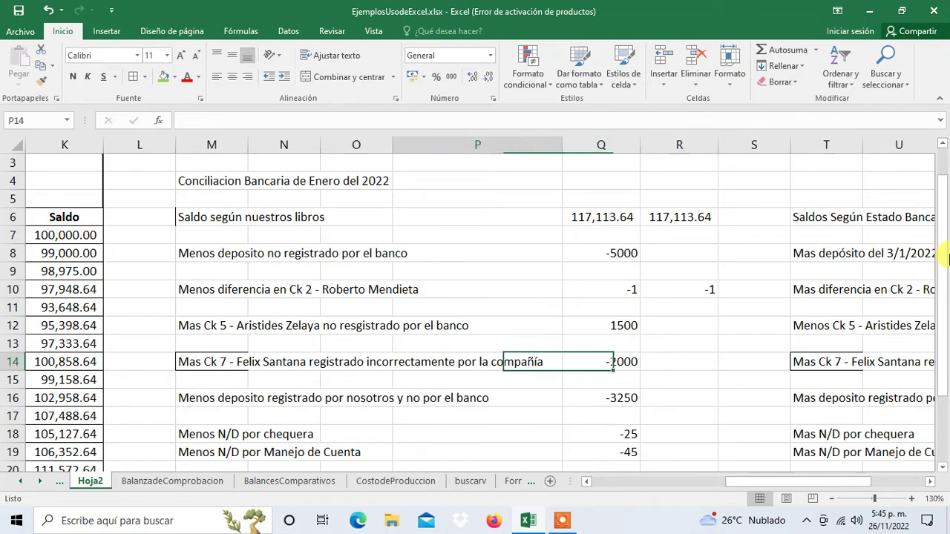
key(Left)
key(Left)
key(Left)
key(Left)
key(Left)
key(Left)
key(Left)
key(Left)
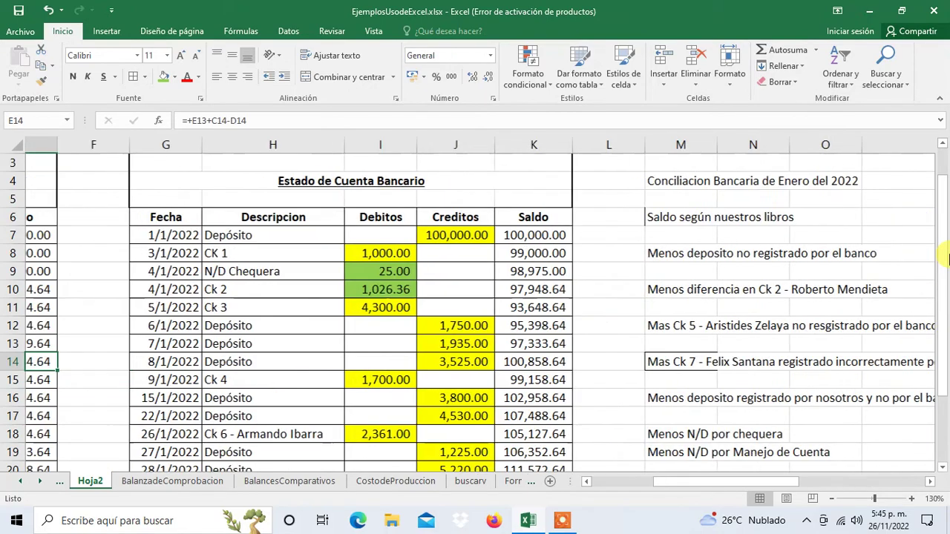
key(Left)
key(Left)
key(Left)
key(Left)
key(Down)
key(Down)
key(Down)
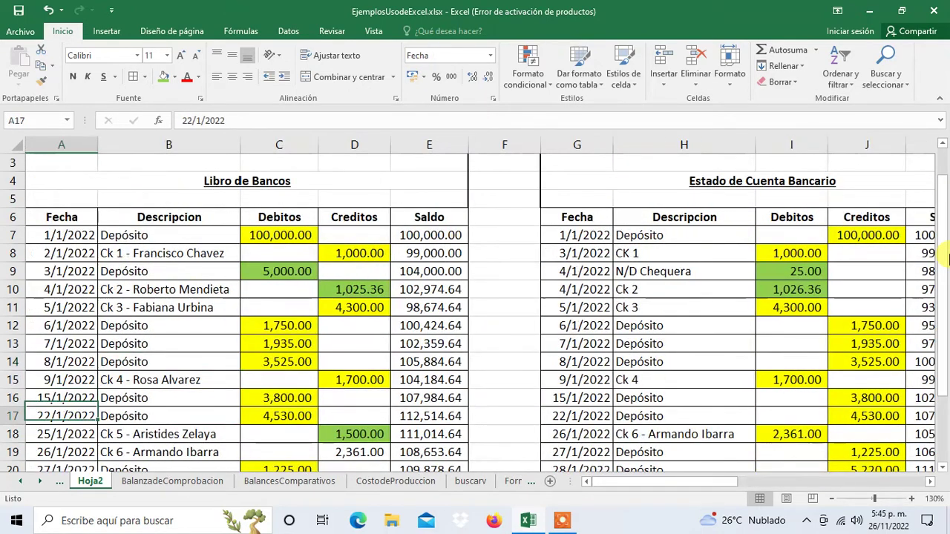
key(Down)
key(Down)
key(Down)
key(Down)
key(Down)
key(Down)
key(Down)
key(Down)
key(Up)
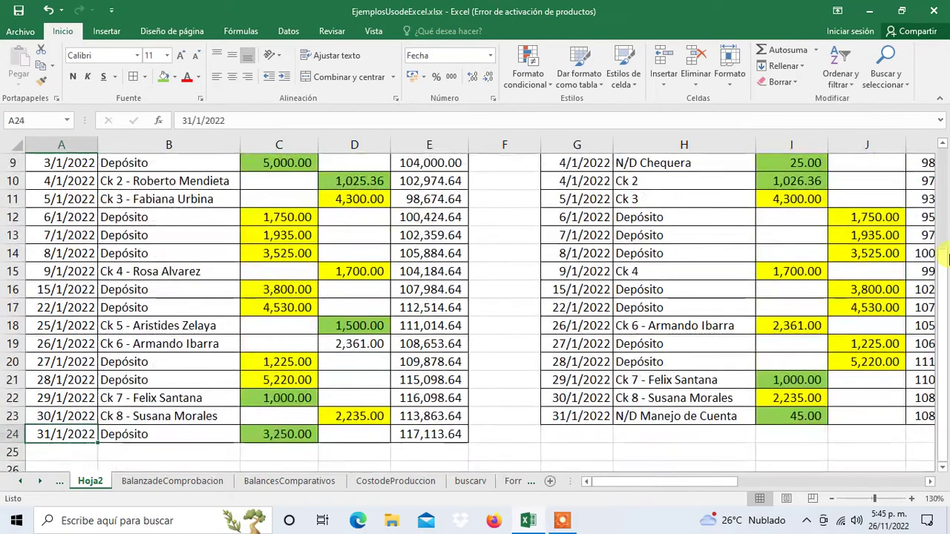
key(Up)
key(Up)
key(Right)
key(Right)
key(Right)
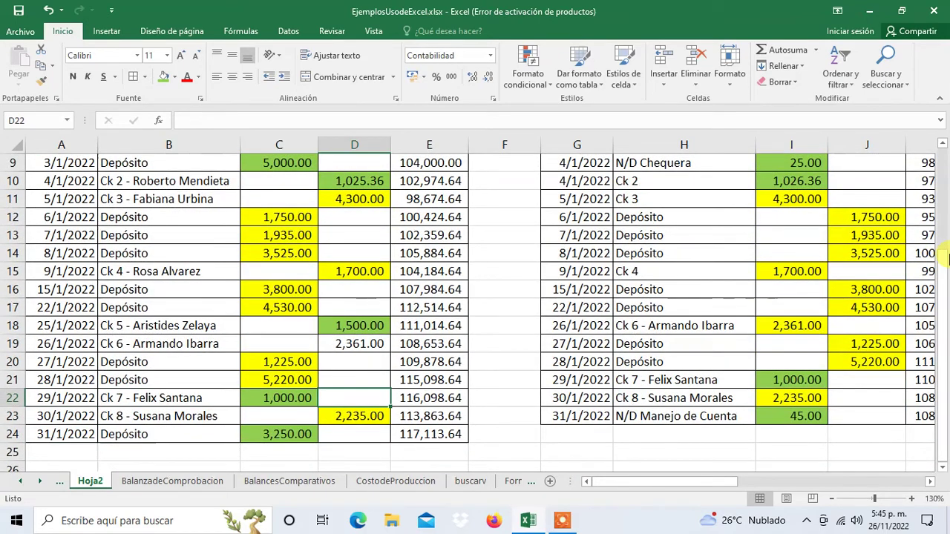
key(Left)
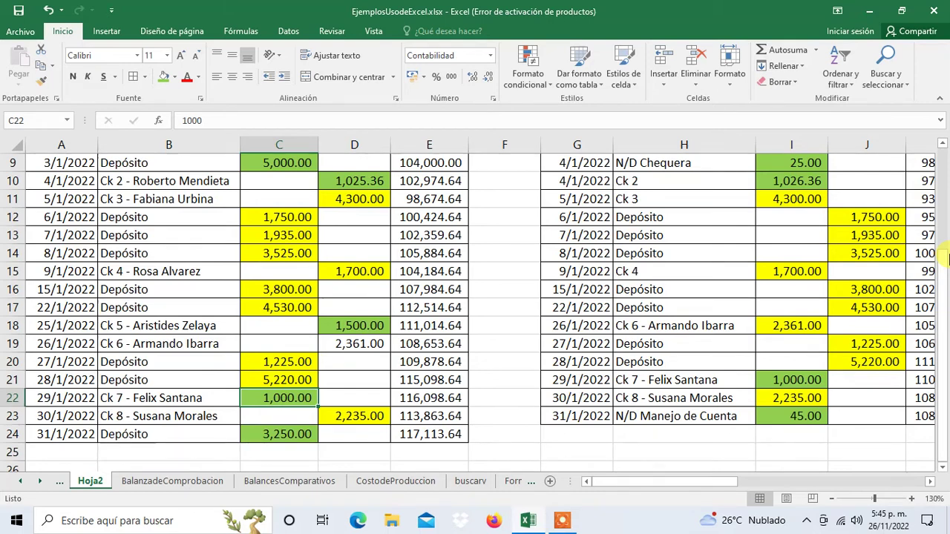
- Review the row 22 running balance formula, then return to the Ck 7 amount of -2000
key(Right)
key(Right)
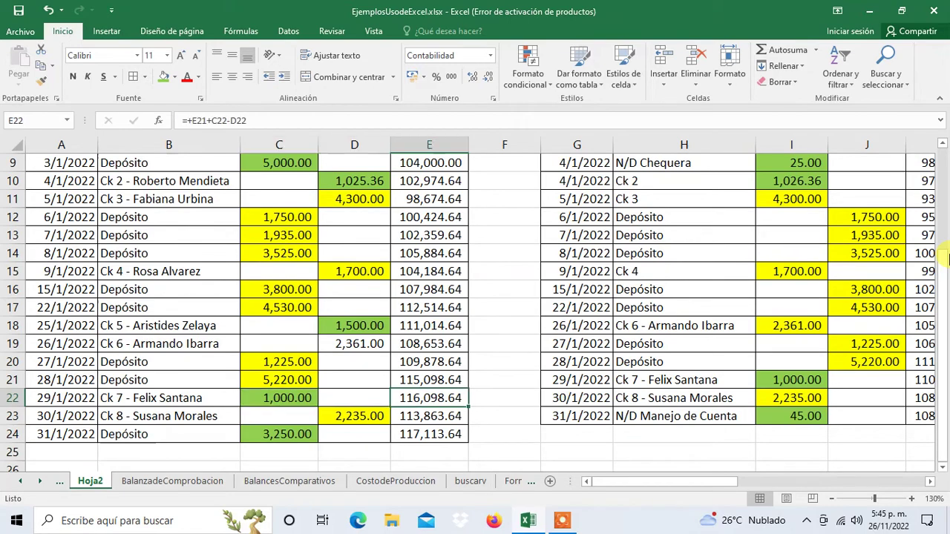
key(Right)
key(Right)
key(Right)
key(Right)
key(Right)
key(Right)
key(Right)
key(Right)
key(Right)
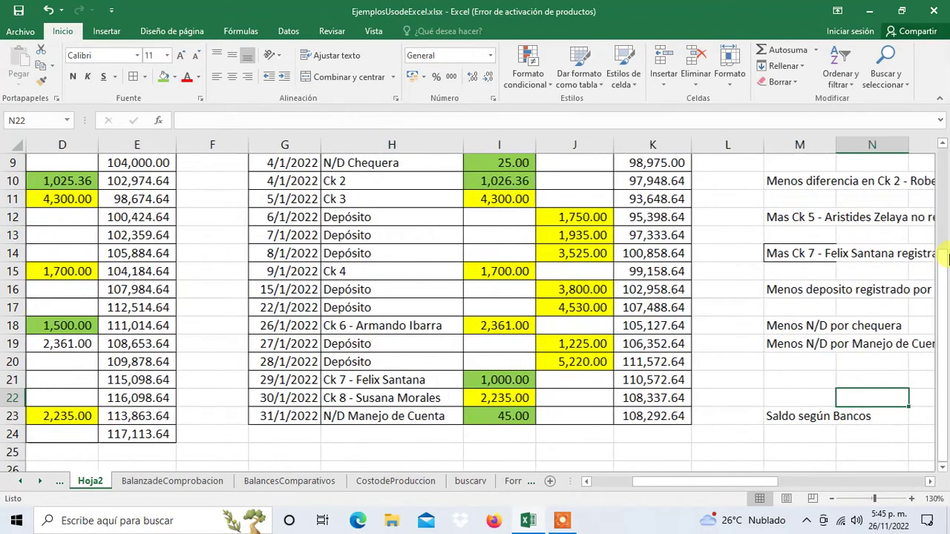
key(Right)
key(Right)
key(Right)
key(Right)
key(Right)
key(Up)
key(Up)
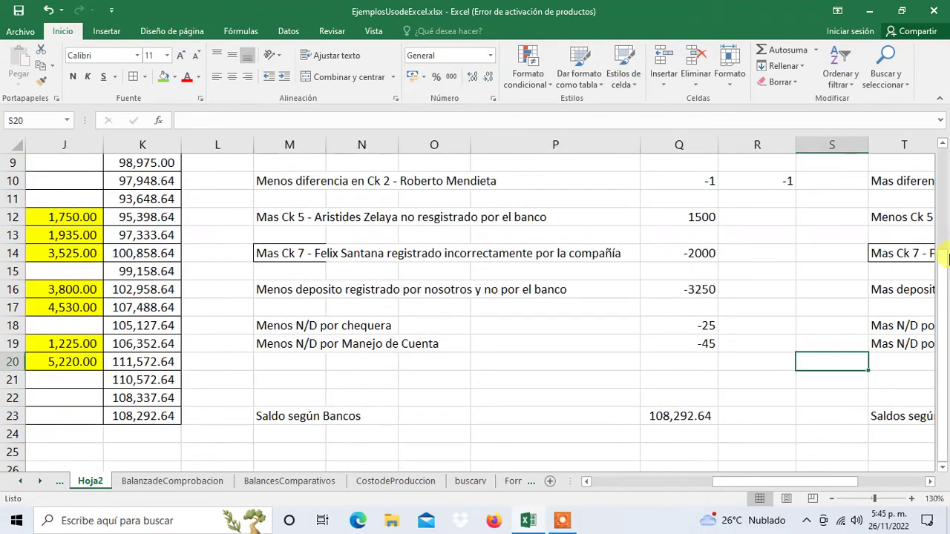
key(Up)
key(Up)
key(Up)
key(Up)
key(Up)
key(Up)
key(Up)
key(Up)
key(Up)
key(Up)
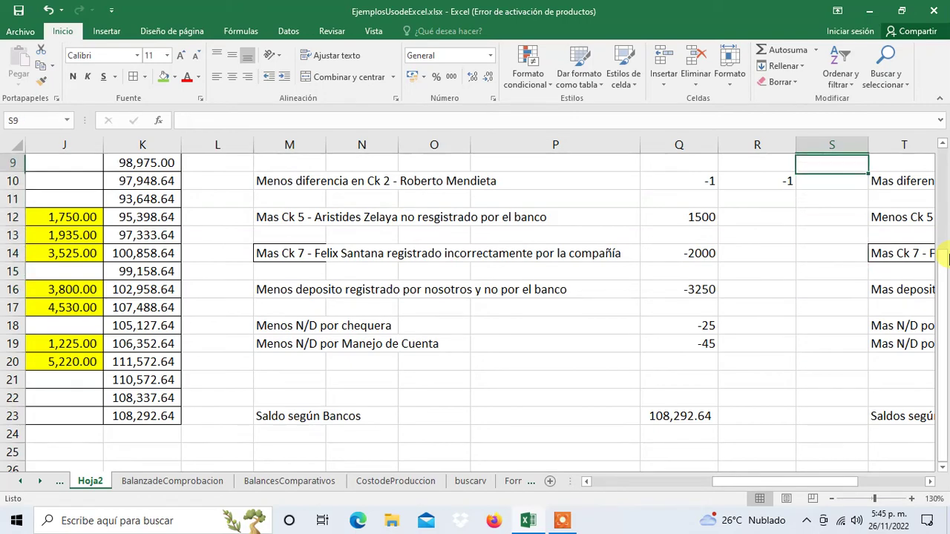
key(Up)
key(Up)
key(Down)
key(Down)
key(Down)
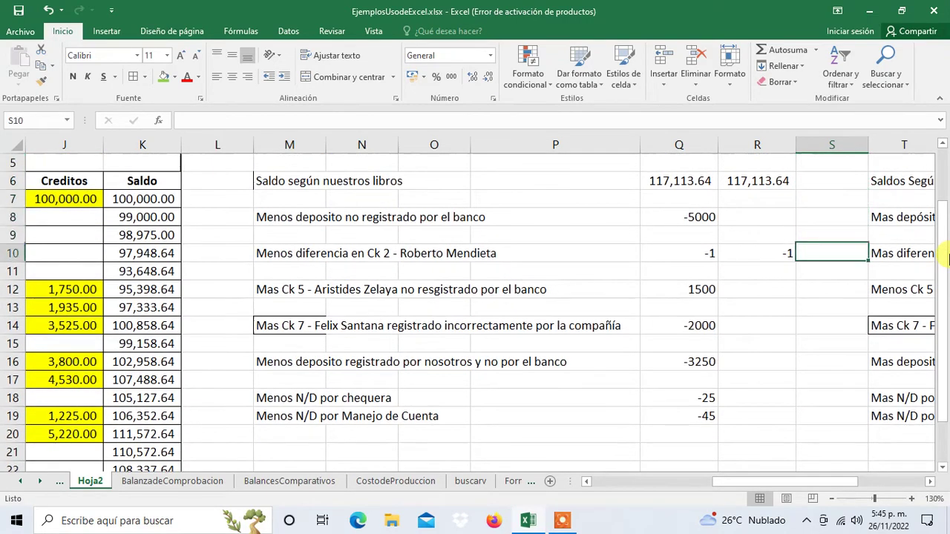
key(Down)
key(Down)
key(Down)
key(Down)
key(Down)
key(Left)
key(Left)
key(Up)
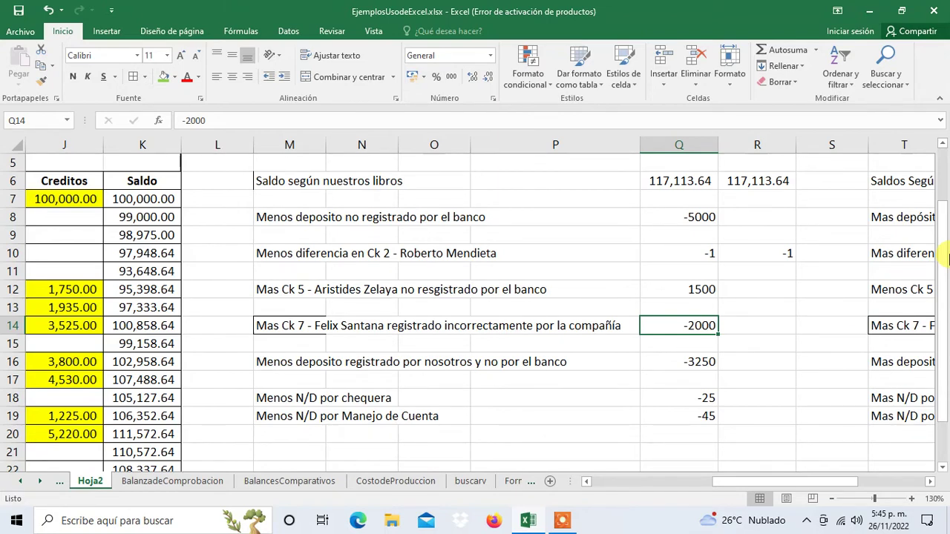
key(Right)
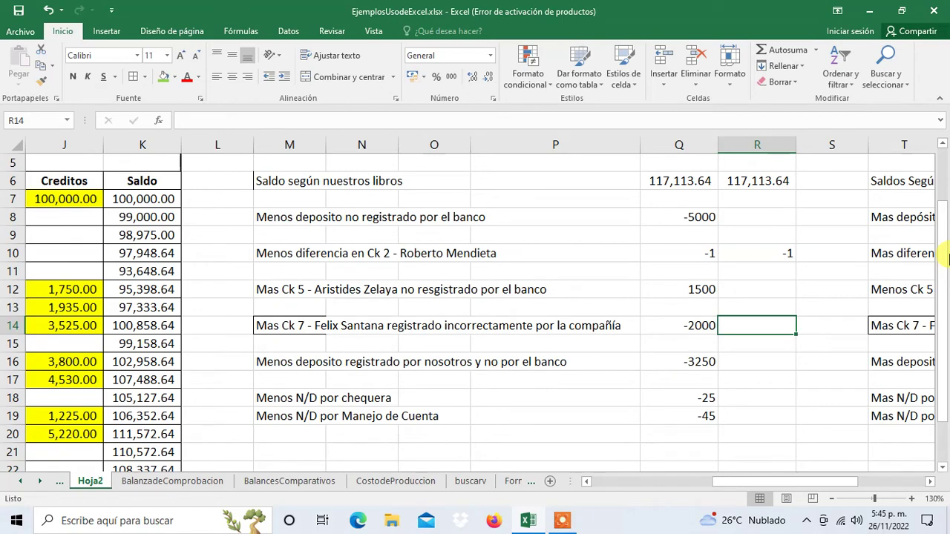
key(Left)
key(Right)
text(+)
key(Left)
key(Tab)
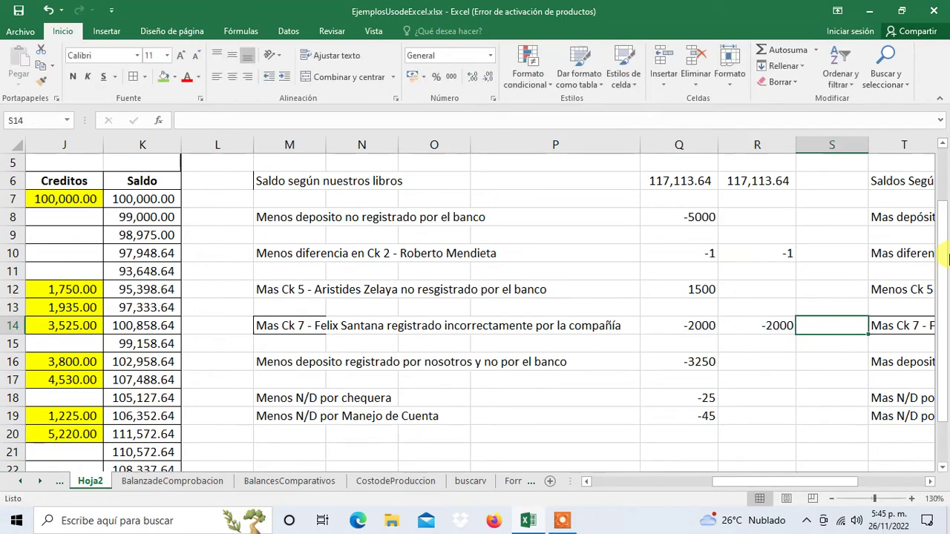
key(Left)
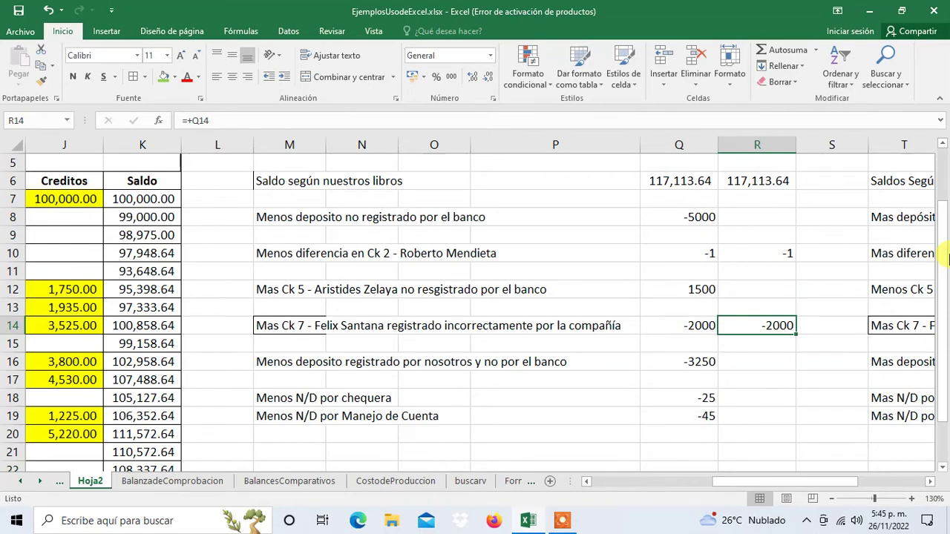
key(Down)
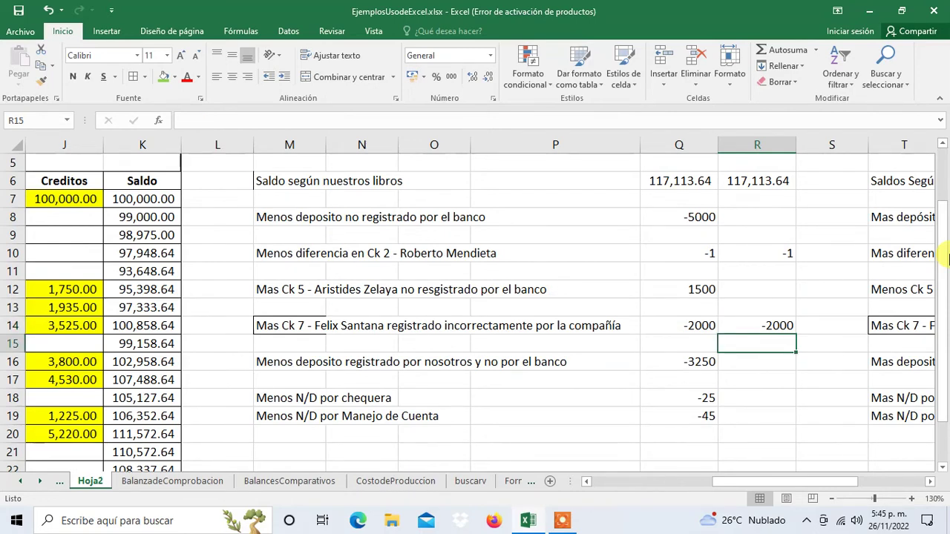
key(Down)
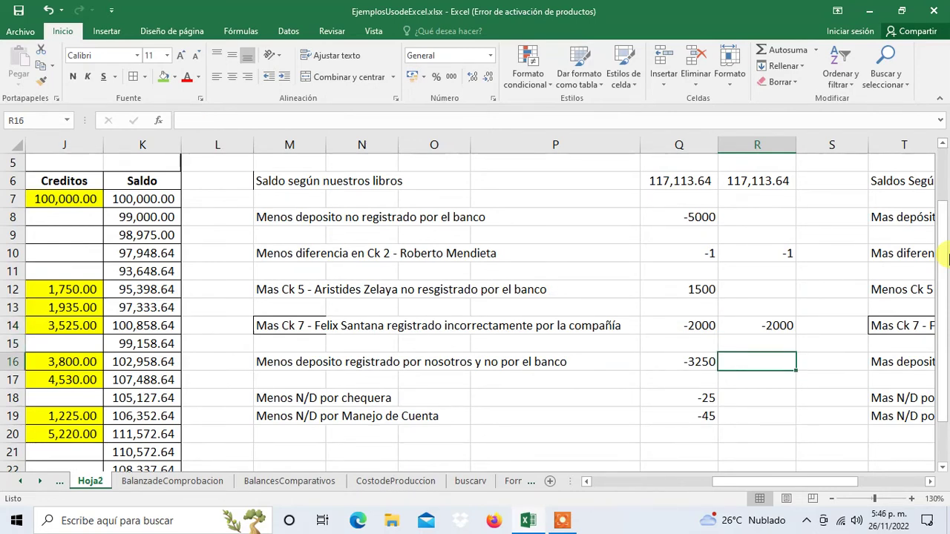
key(Down)
key(Down)
text(+)
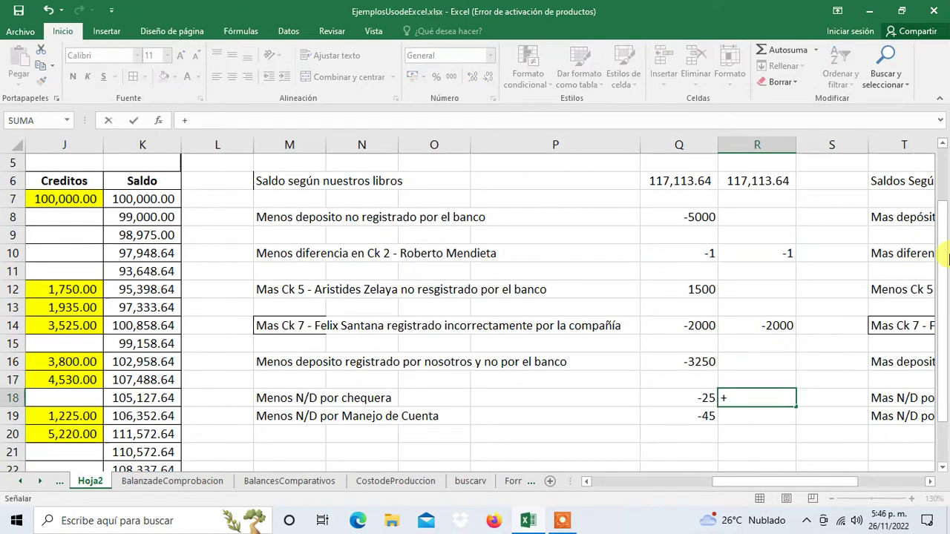
key(Left)
key(Return)
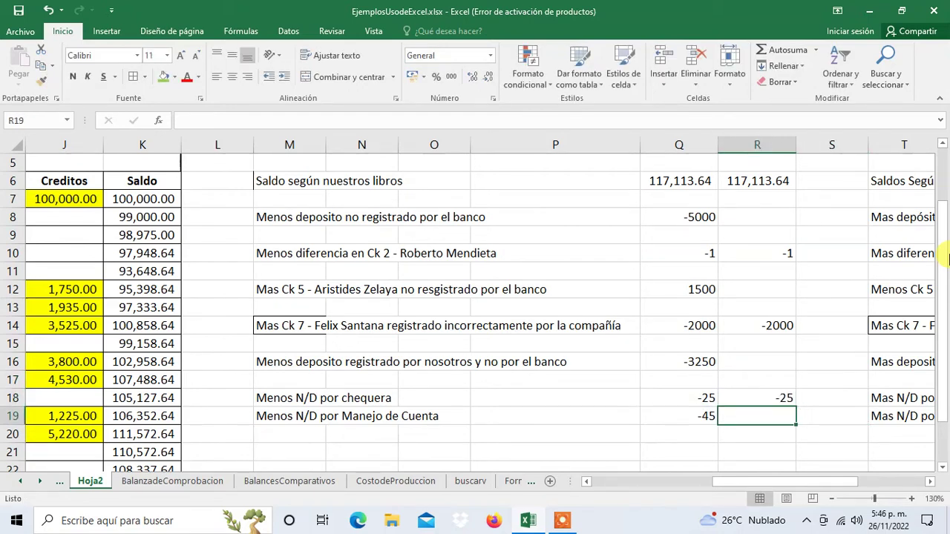
text(+)
key(Left)
key(Tab)
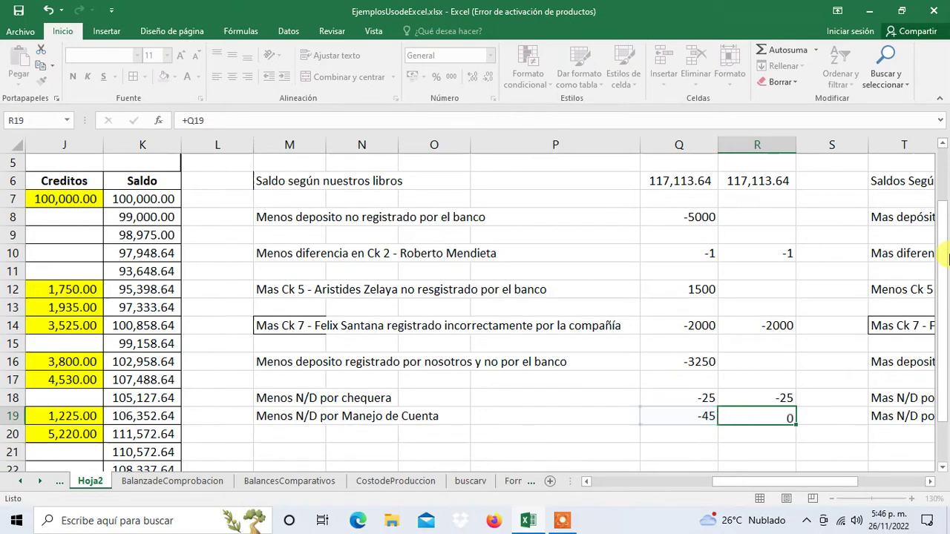
key(Down)
key(Down)
key(Down)
key(Down)
key(Left)
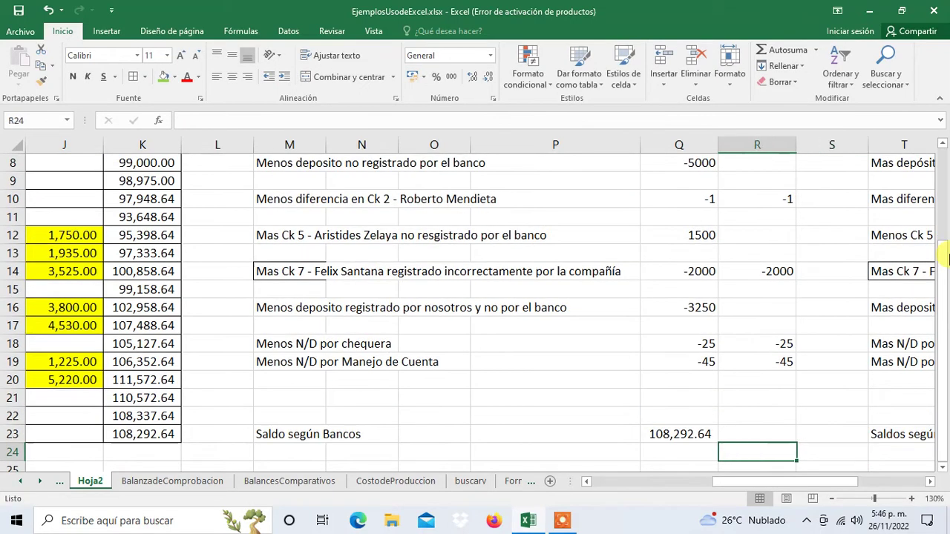
key(Left)
key(ctrl+c)
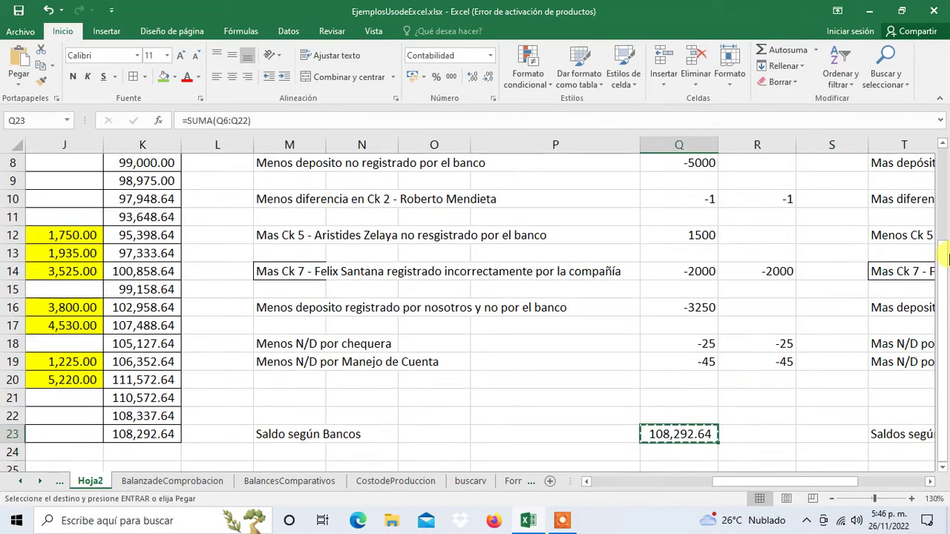
key(Right)
key(ctrl+v)
key(Escape)
key(Right)
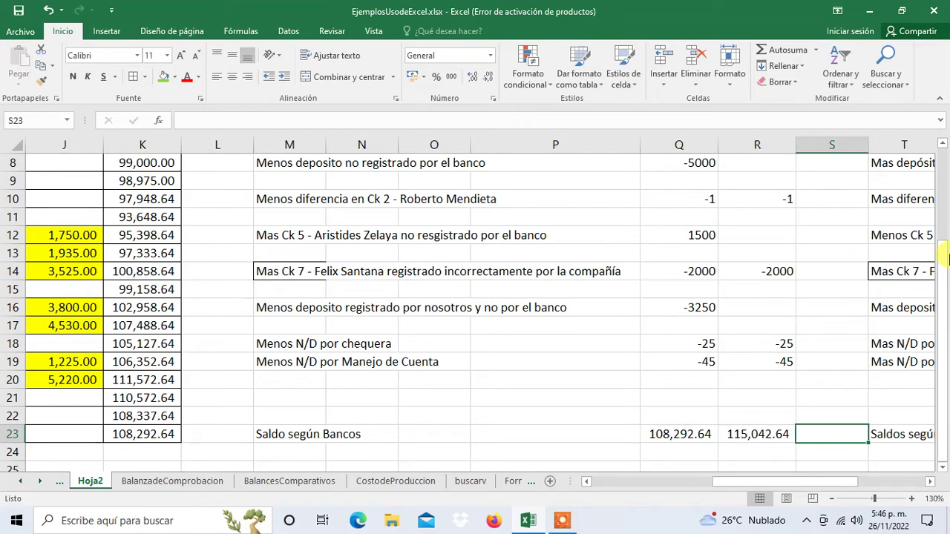
key(Left)
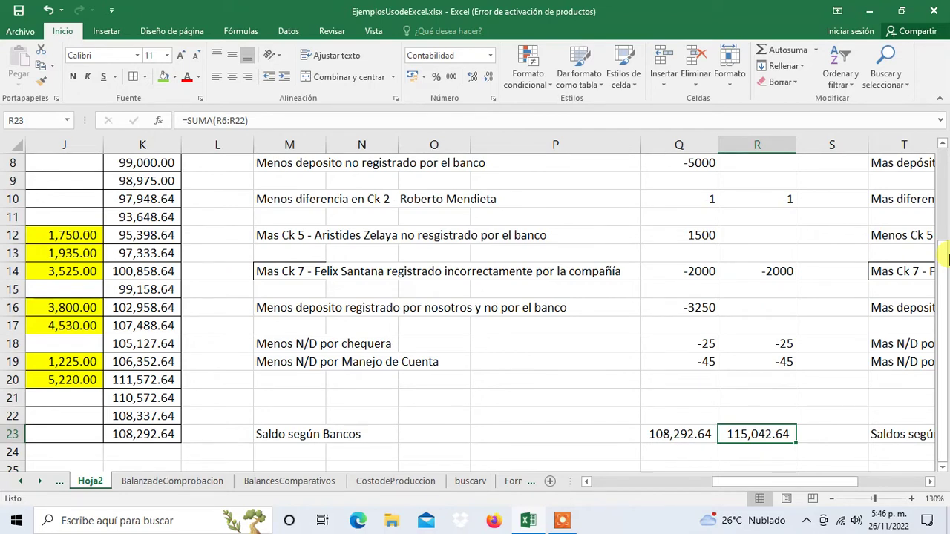
key(Up)
key(Up)
key(Up)
key(Up)
key(Up)
key(Up)
key(Down)
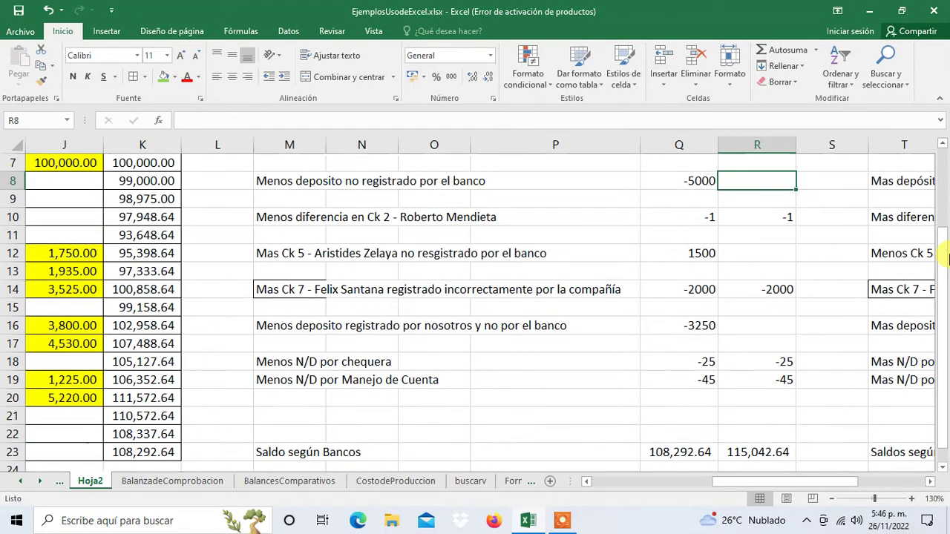
key(Down)
key(Down)
key(Down)
key(Up)
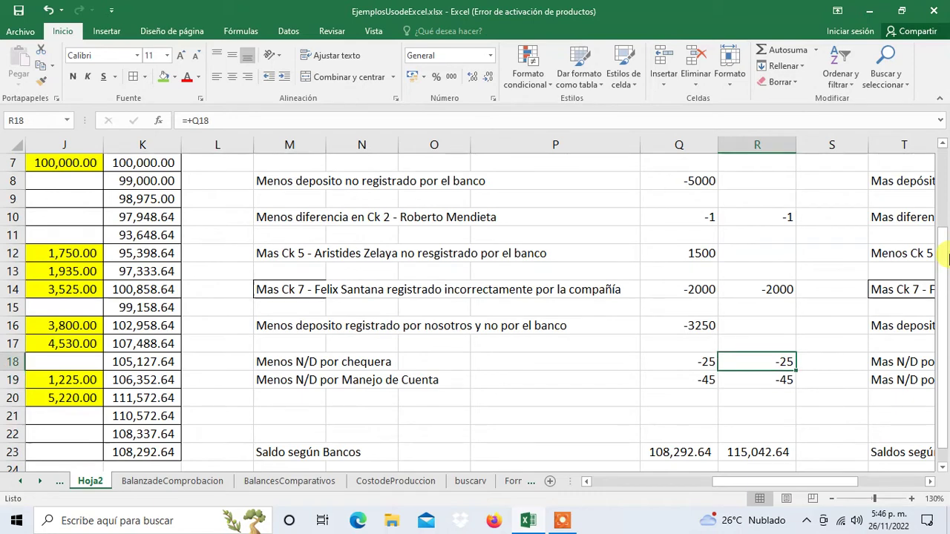
key(Down)
key(Up)
key(Down)
key(Up)
key(Up)
key(Down)
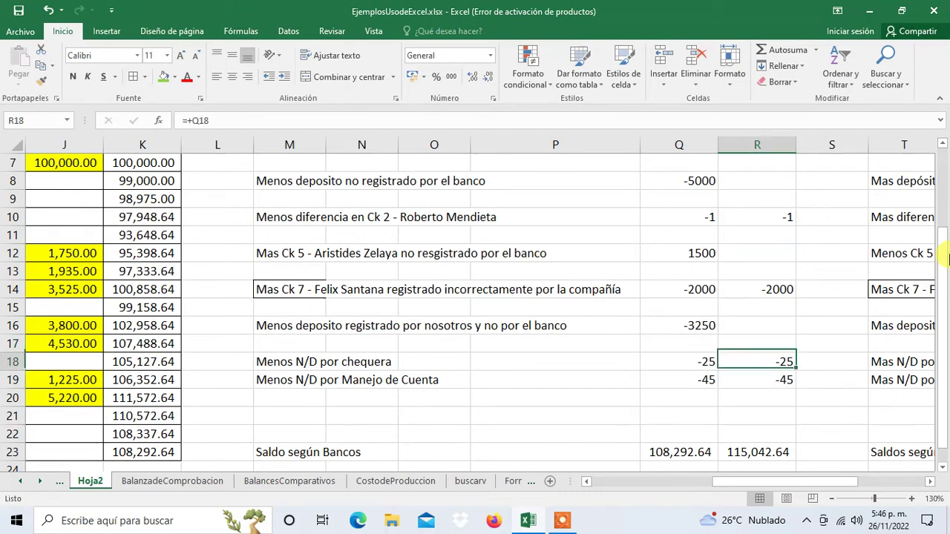
key(Up)
key(Up)
key(Up)
key(Up)
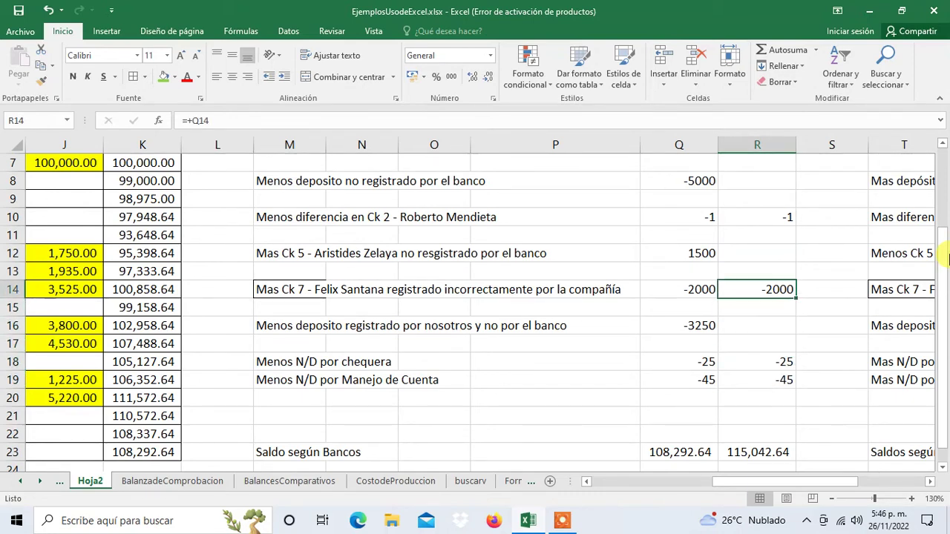
key(Left)
key(Left)
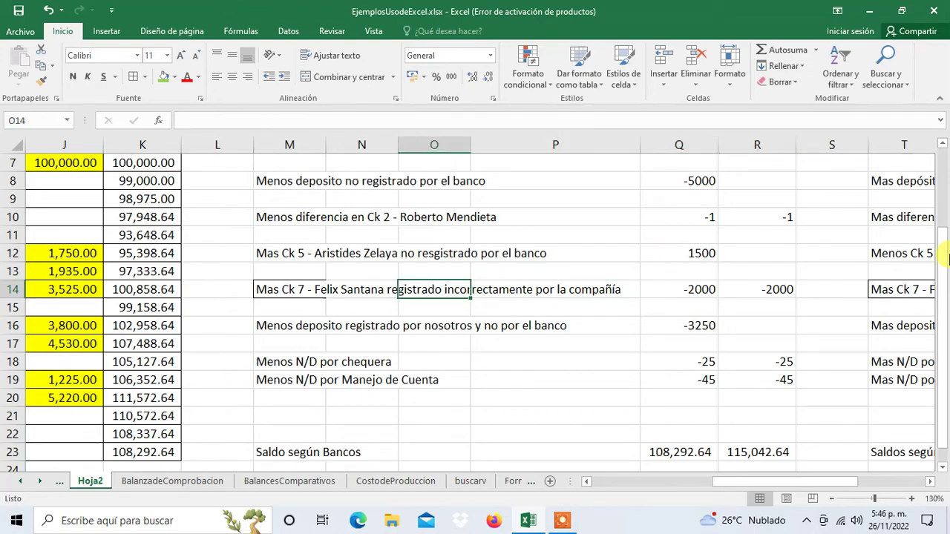
key(Left)
key(Left)
key(Left)
key(Left)
key(Left)
key(Left)
key(Left)
key(Left)
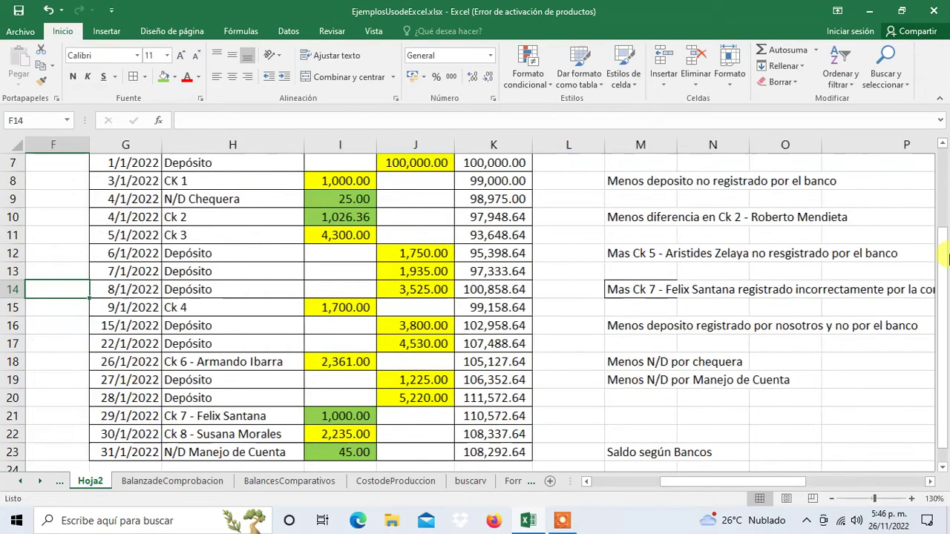
key(Left)
key(Left)
key(Left)
key(Down)
key(Down)
key(Down)
key(Down)
key(Down)
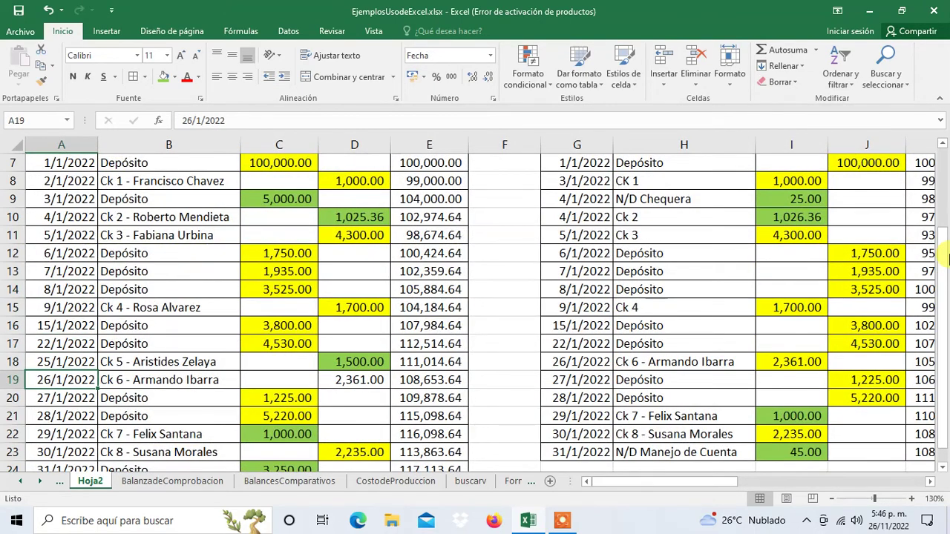
key(Down)
key(Down)
key(Down)
key(Right)
key(Right)
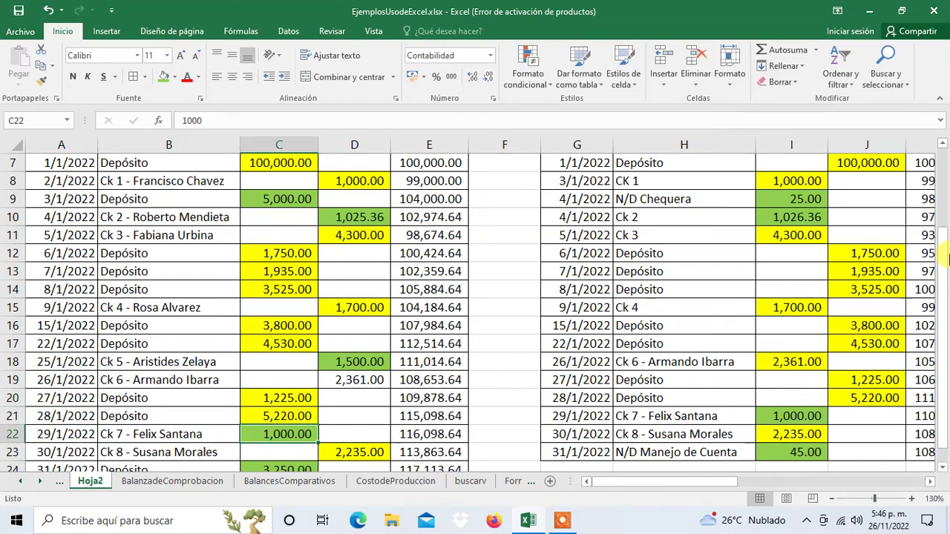
key(Down)
key(Down)
key(Down)
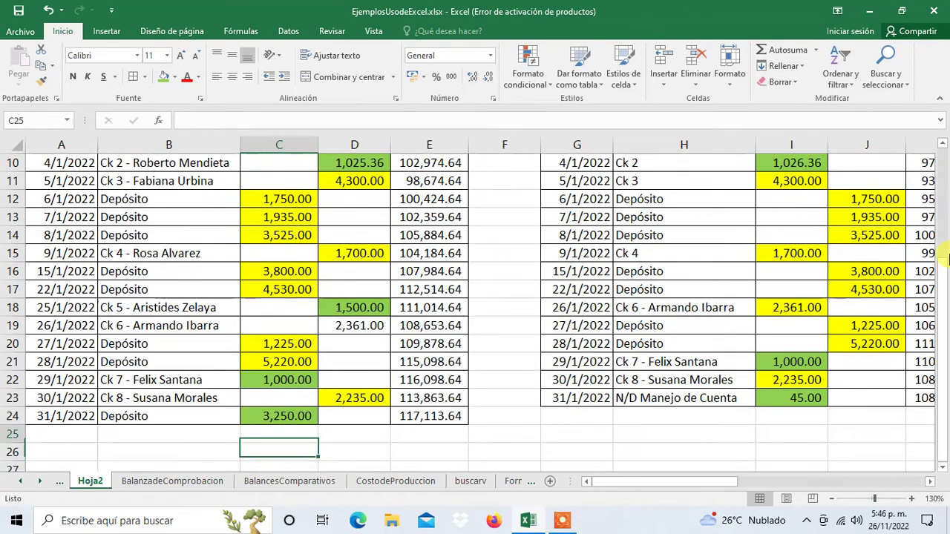
key(Up)
key(Up)
key(Up)
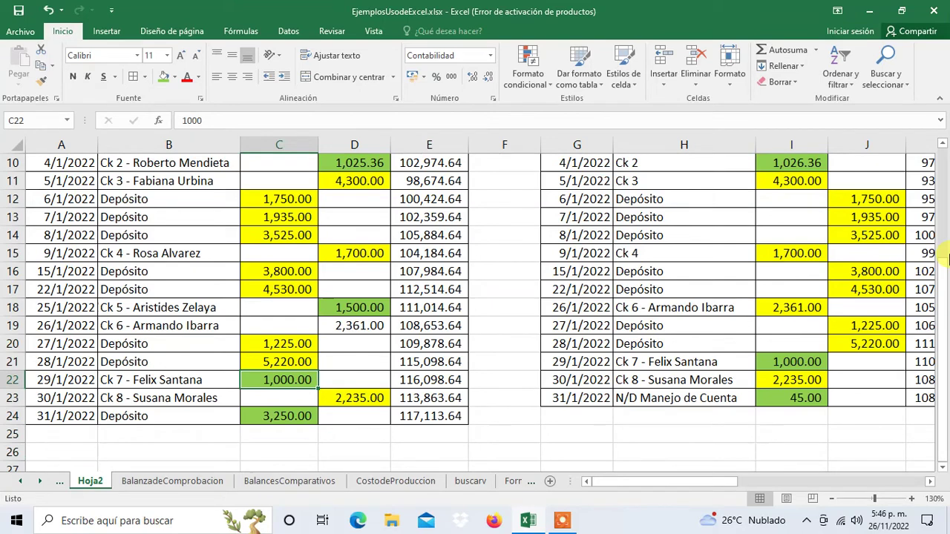
key(Delete)
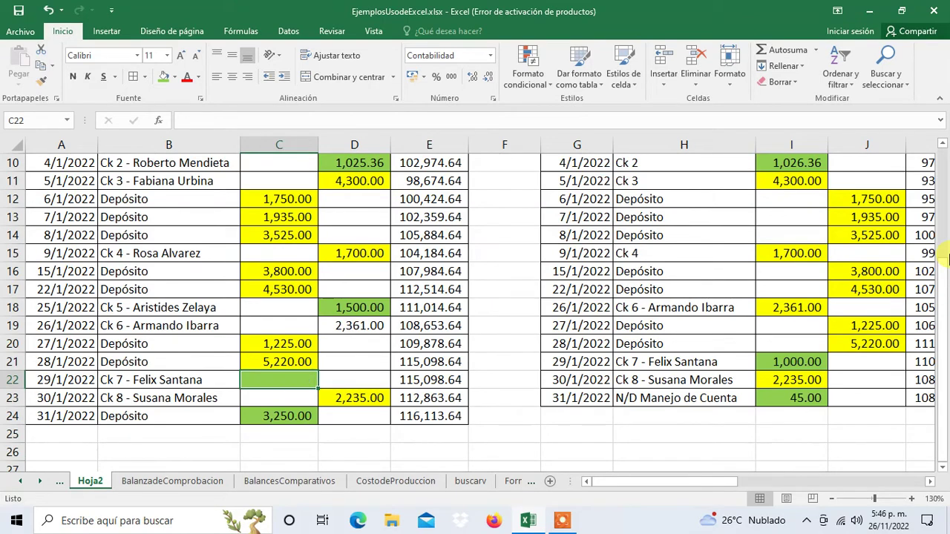
key(Right)
text(10)
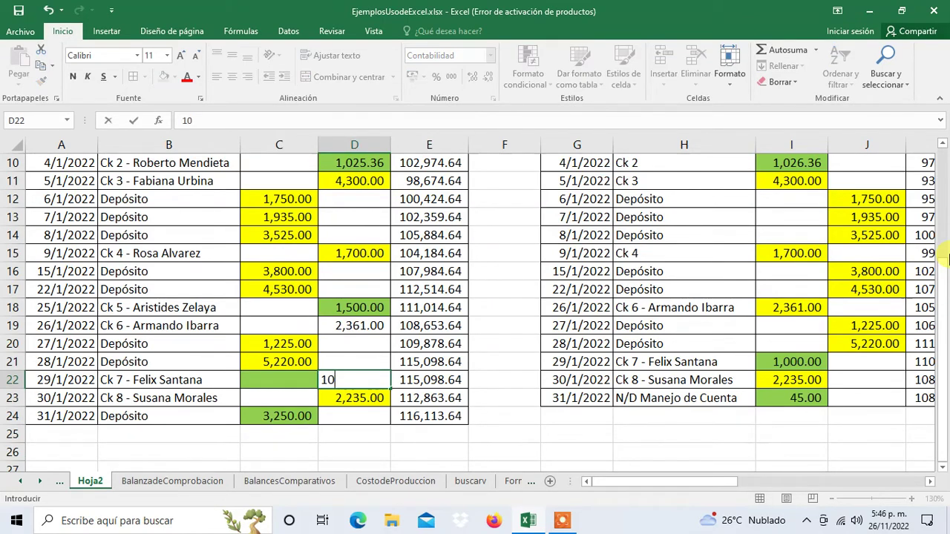
text(00)
key(Right)
key(Down)
key(Down)
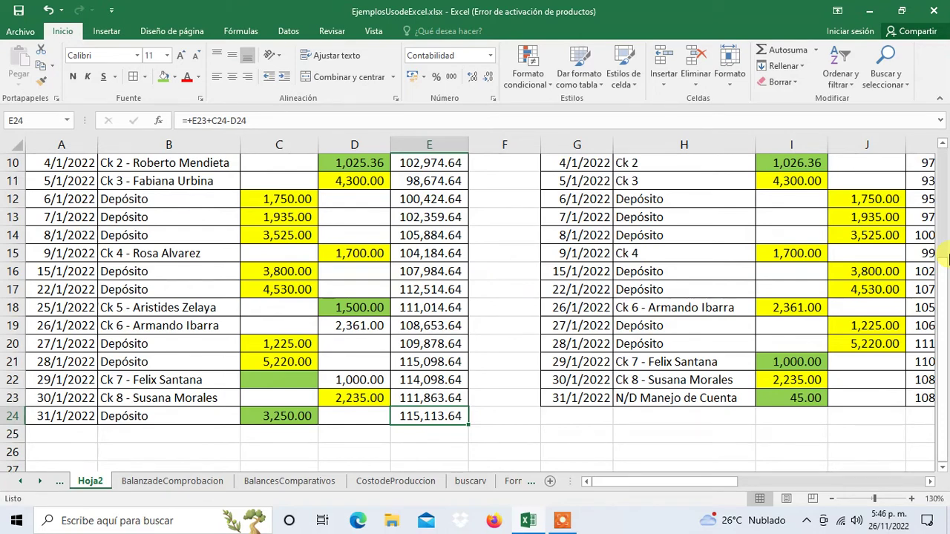
key(Up)
key(Up)
key(Left)
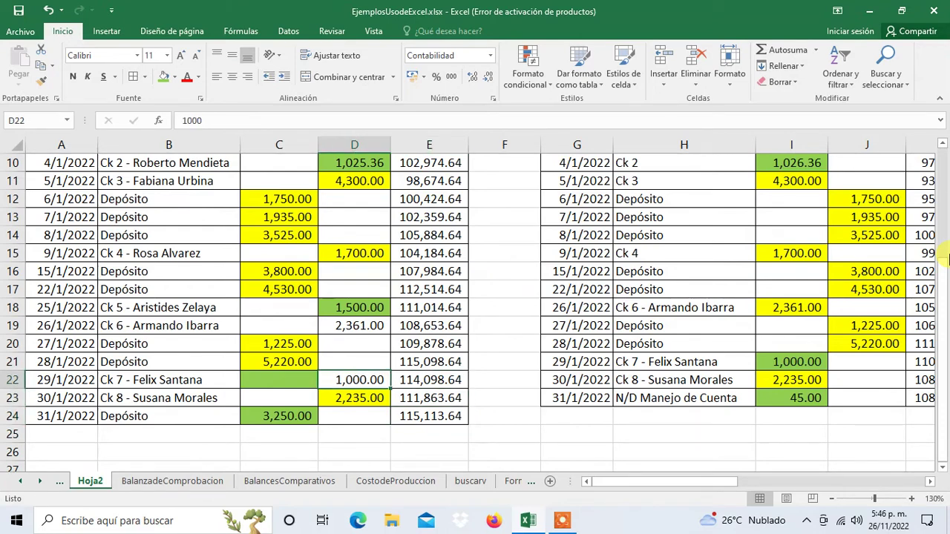
click(49, 9)
click(49, 9)
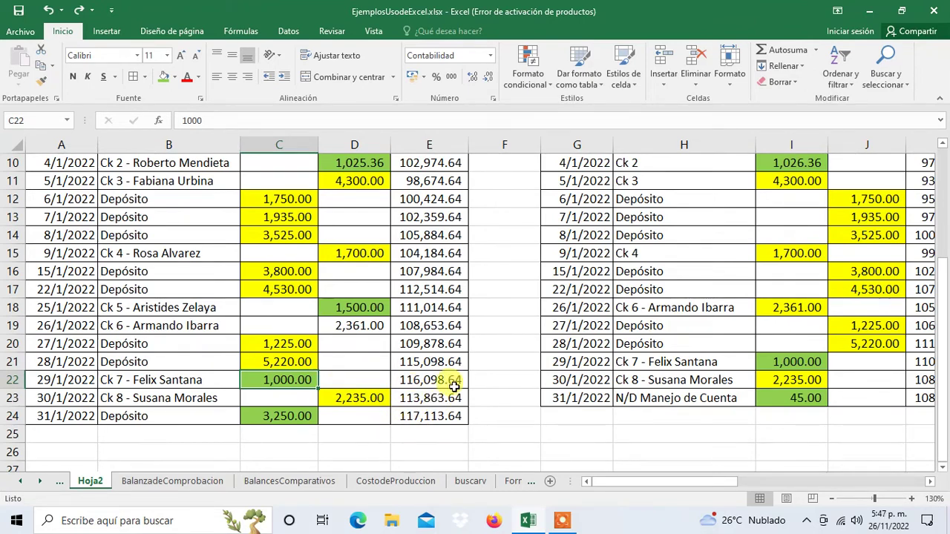
key(Right)
key(Right)
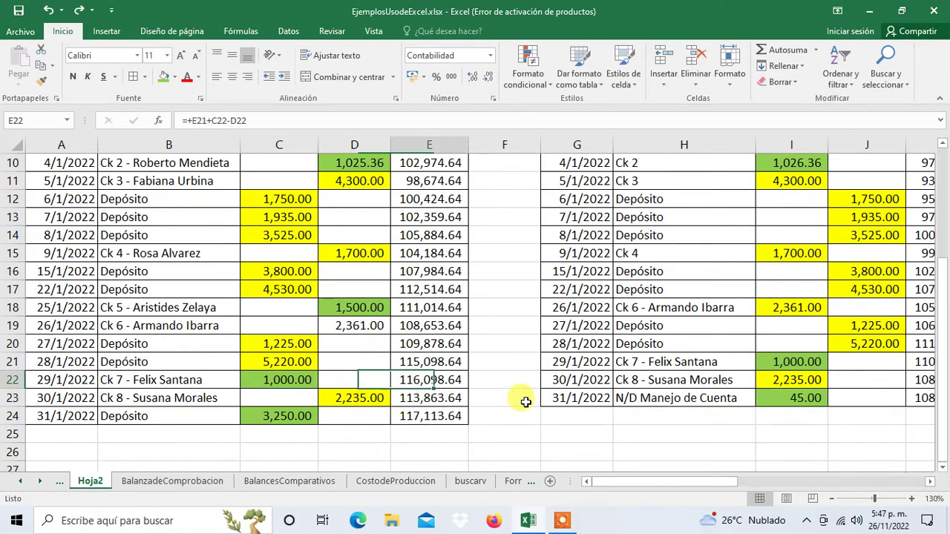
key(Right)
key(Right)
key(Right)
key(Right)
key(Right)
key(Right)
key(Right)
key(Right)
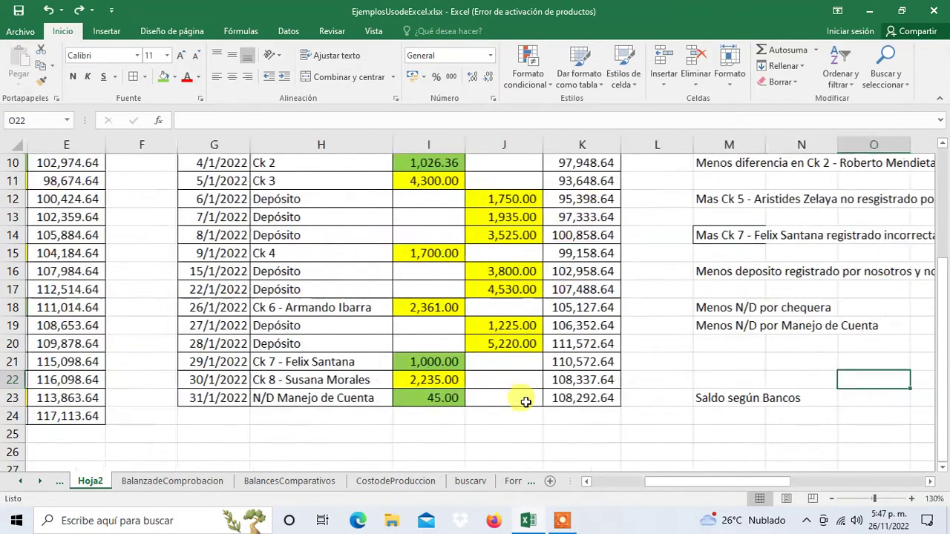
key(Right)
key(Right)
key(Right)
key(Right)
key(Right)
key(Up)
key(Up)
key(Up)
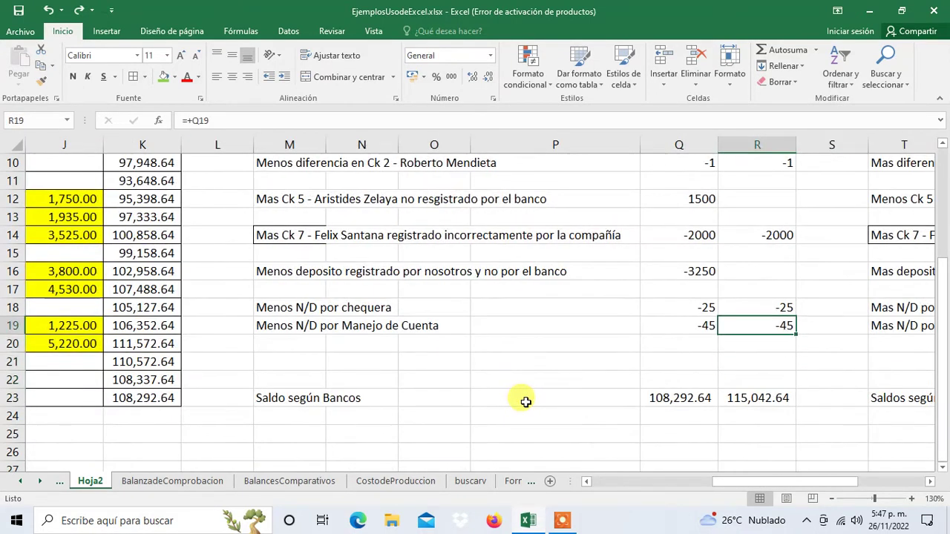
key(Up)
key(Up)
key(Up)
key(Up)
key(Up)
key(Up)
key(Up)
key(Up)
key(Up)
key(Up)
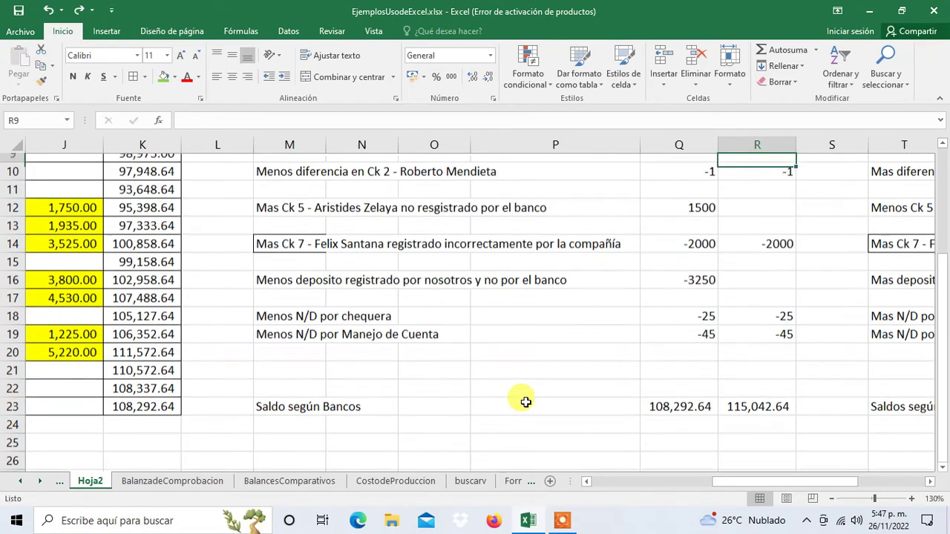
key(Up)
key(Up)
key(Up)
key(Down)
key(Down)
key(Down)
key(Down)
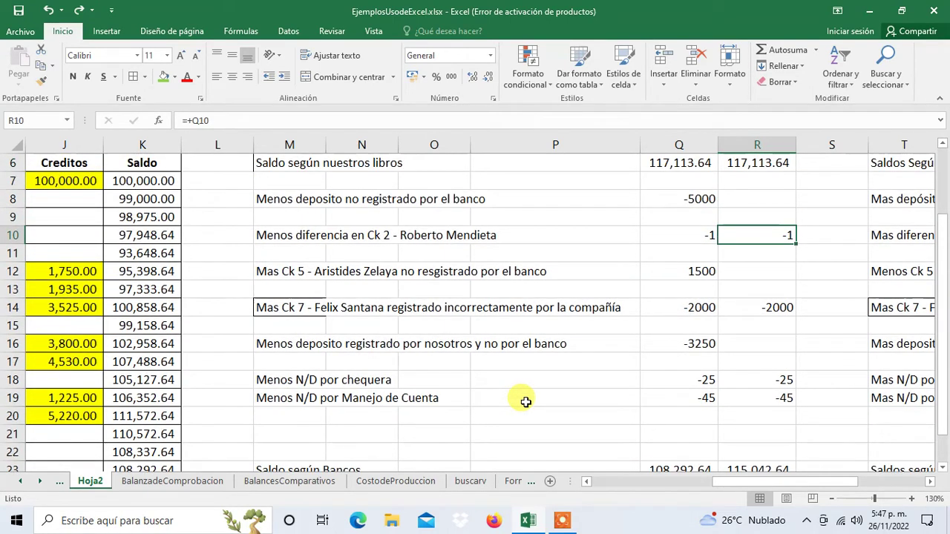
key(Left)
key(Left)
key(Left)
key(Left)
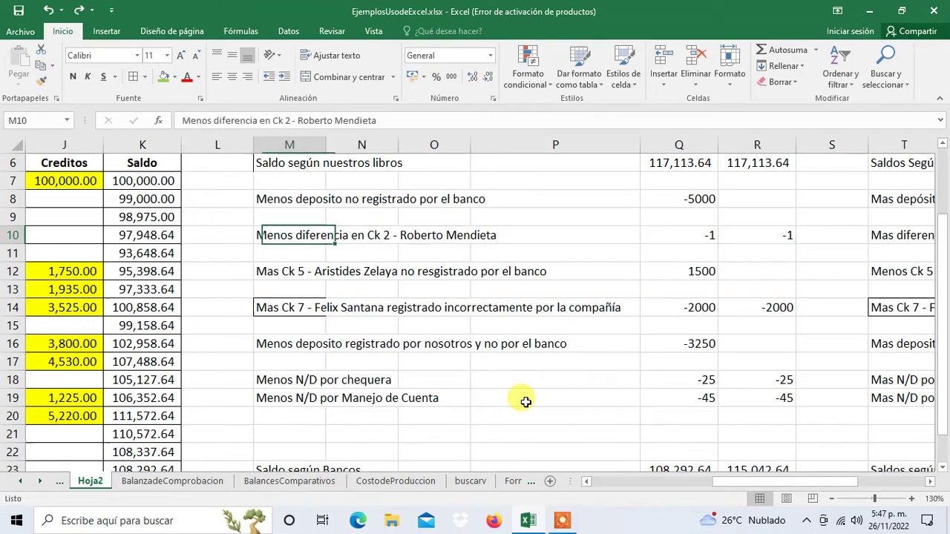
key(Left)
key(Left)
key(Left)
key(Left)
key(Left)
key(Left)
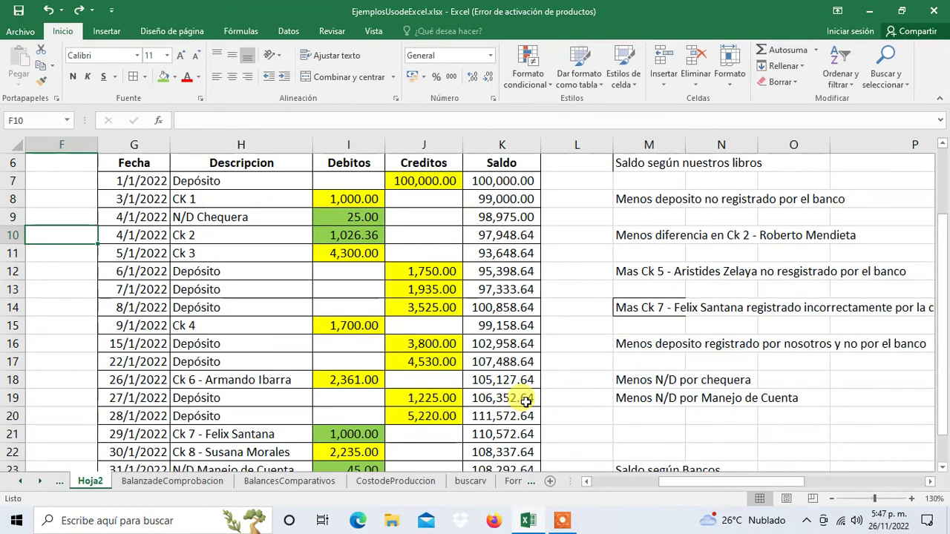
key(Left)
key(Left)
key(Left)
key(Right)
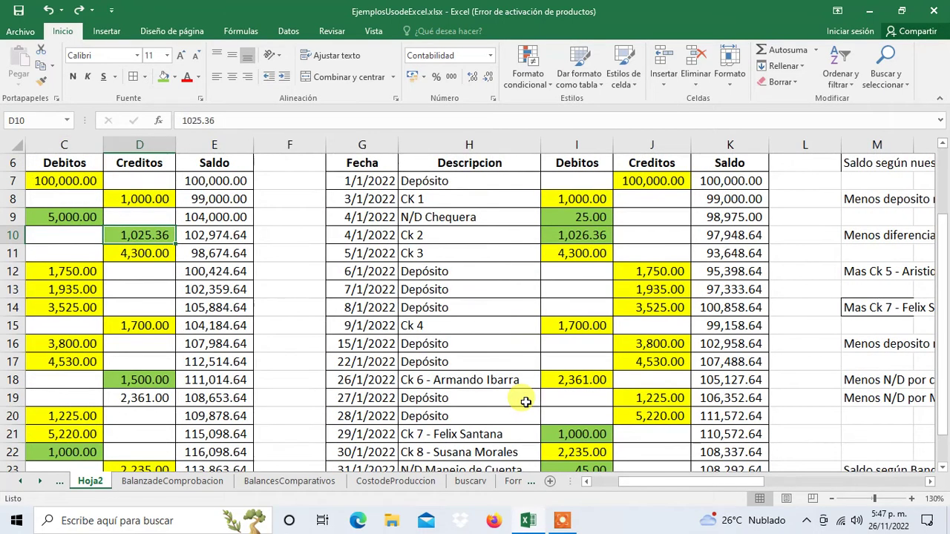
key(Right)
key(Right)
key(Right)
key(Right)
key(Right)
key(Left)
key(Left)
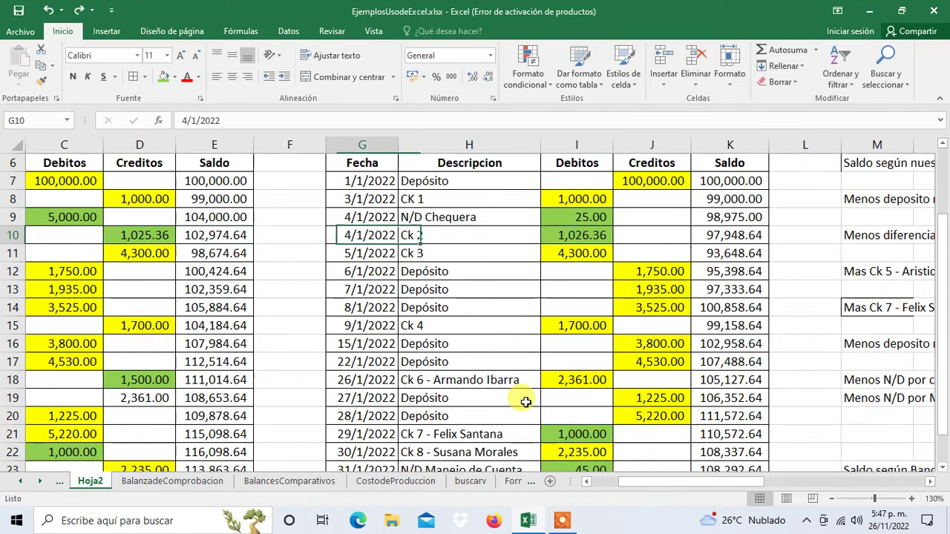
key(Left)
key(Left)
key(Left)
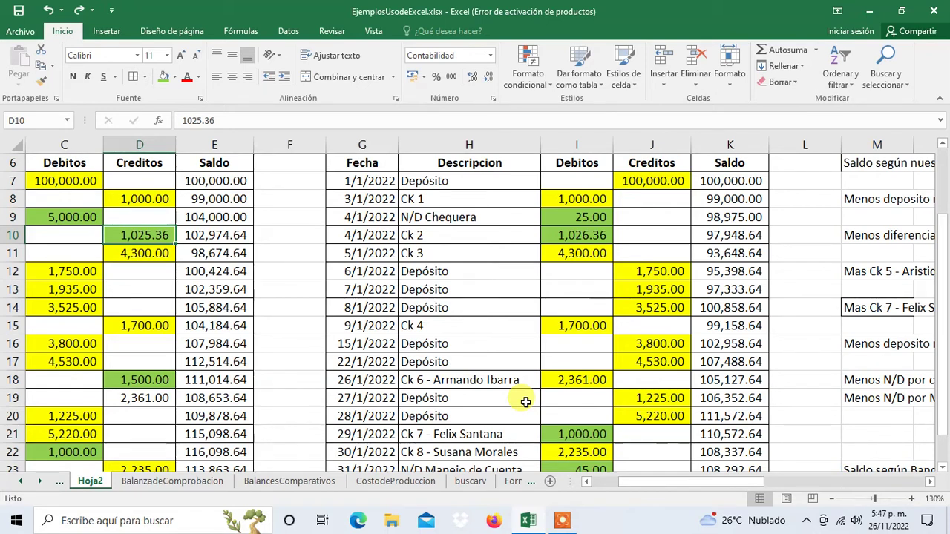
key(Right)
key(Right)
key(Right)
key(Right)
key(Right)
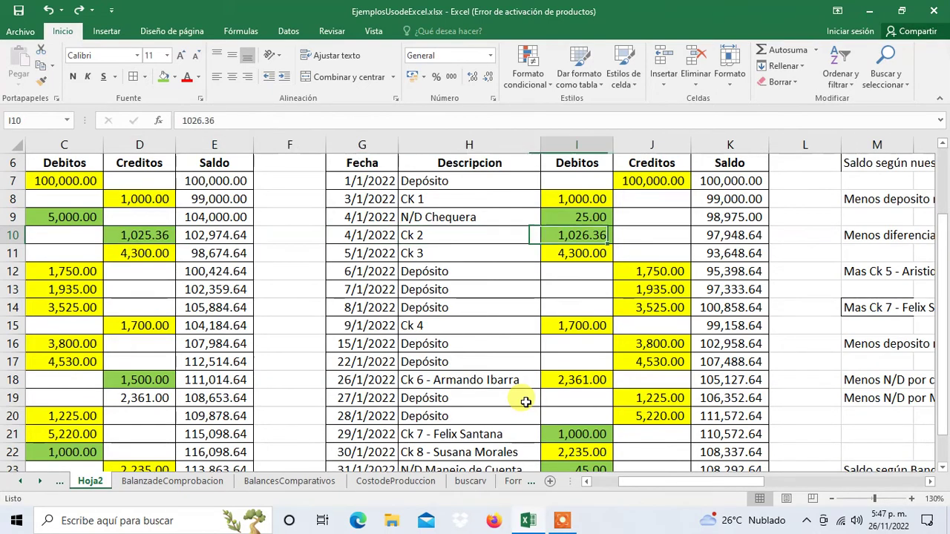
key(Right)
key(Right)
key(Right)
key(Right)
key(Right)
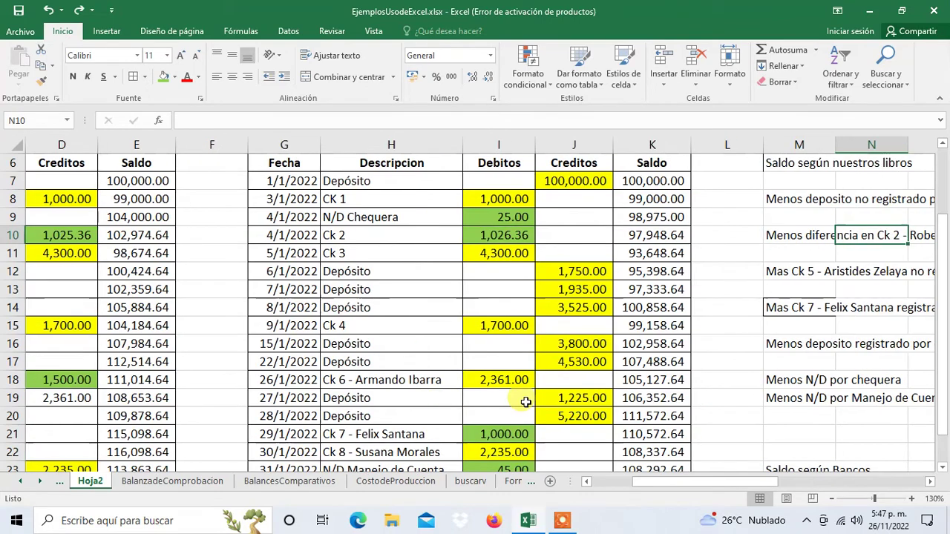
key(Right)
key(Right)
key(Right)
key(Right)
key(Up)
key(Up)
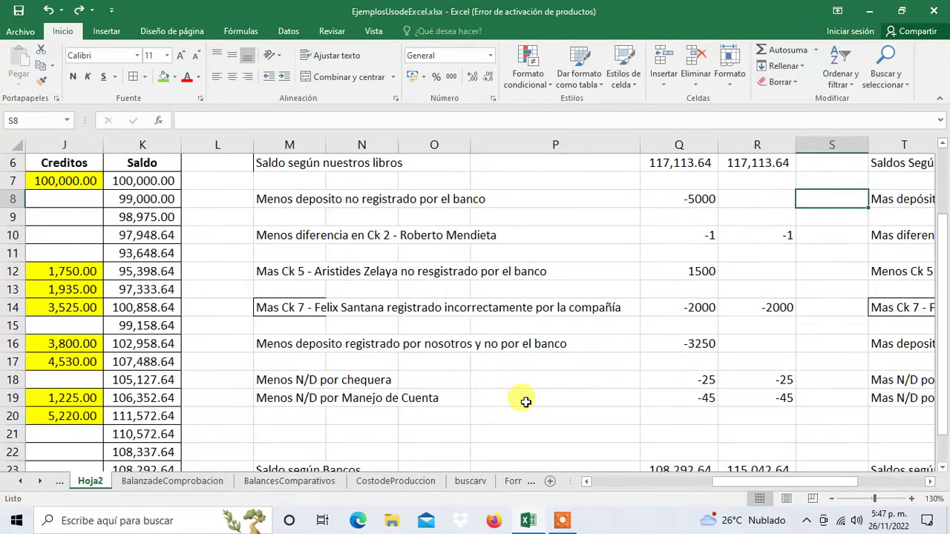
key(Up)
key(Up)
key(Up)
key(Up)
key(Up)
key(Up)
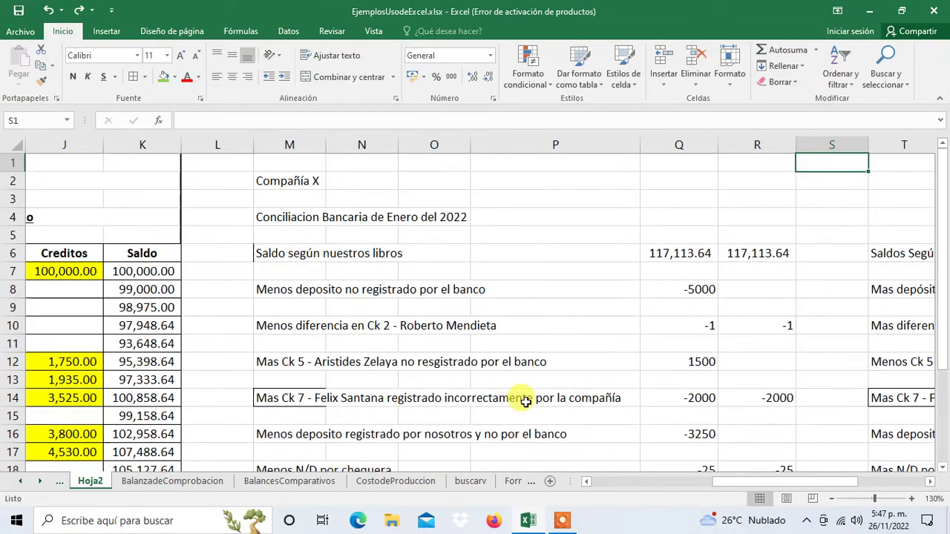
key(Left)
key(Left)
key(Left)
key(Left)
key(Left)
key(Left)
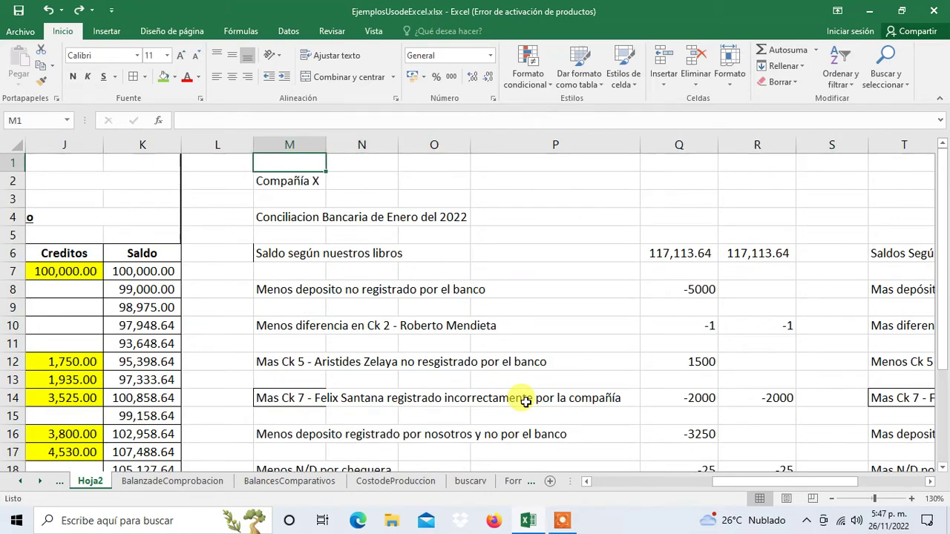
key(Down)
key(Right)
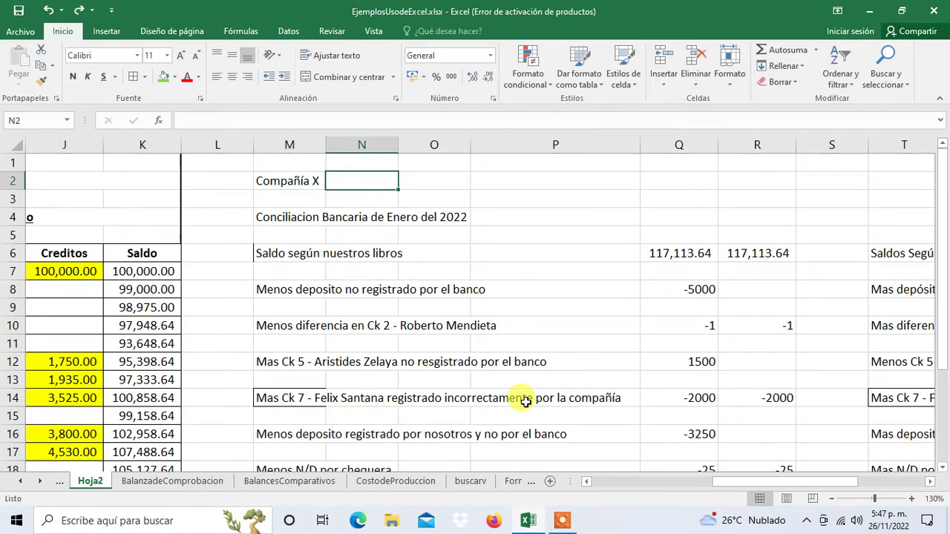
key(Right)
key(Right)
key(Right)
key(Down)
key(Down)
key(Down)
key(Down)
key(Down)
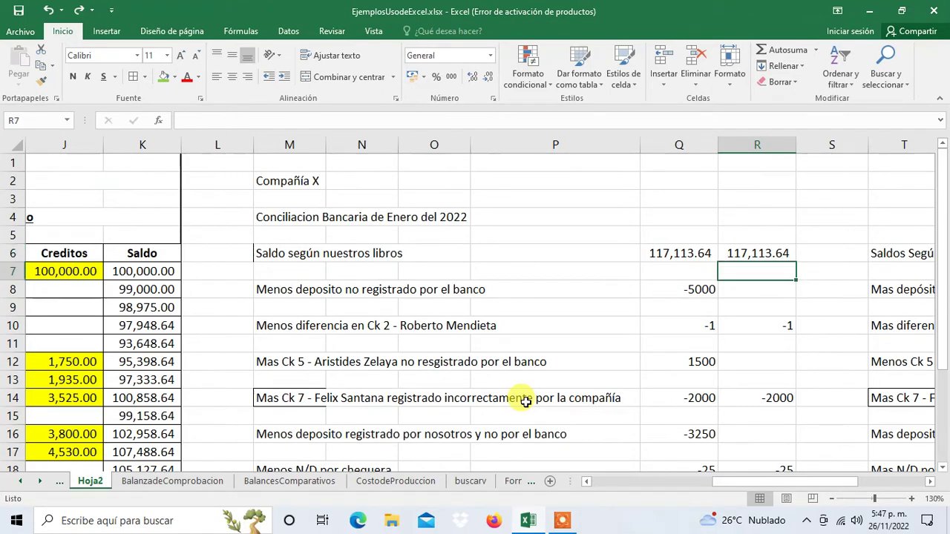
key(Down)
key(Down)
key(Down)
key(Down)
key(Down)
key(Down)
key(Down)
key(Down)
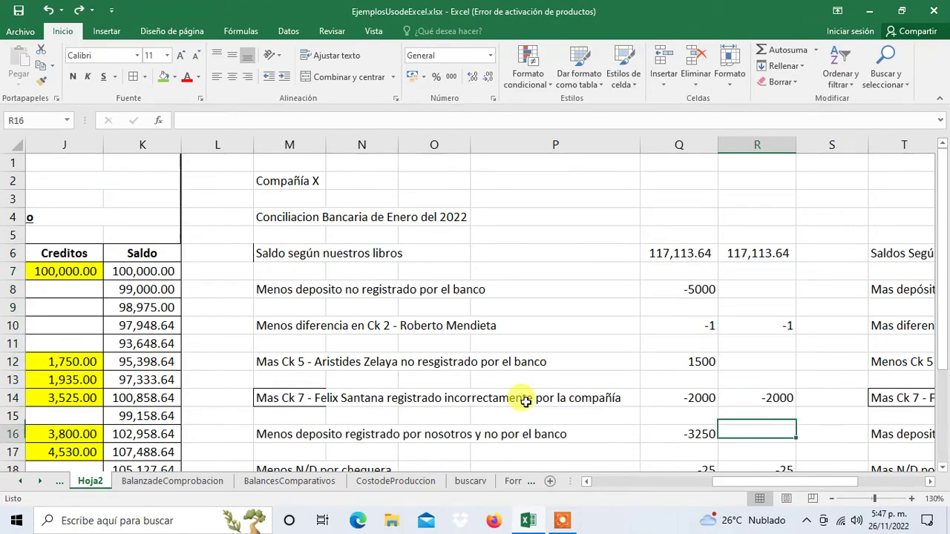
key(Down)
key(Down)
key(Down)
key(Up)
key(Up)
key(Up)
key(Up)
key(Up)
key(Up)
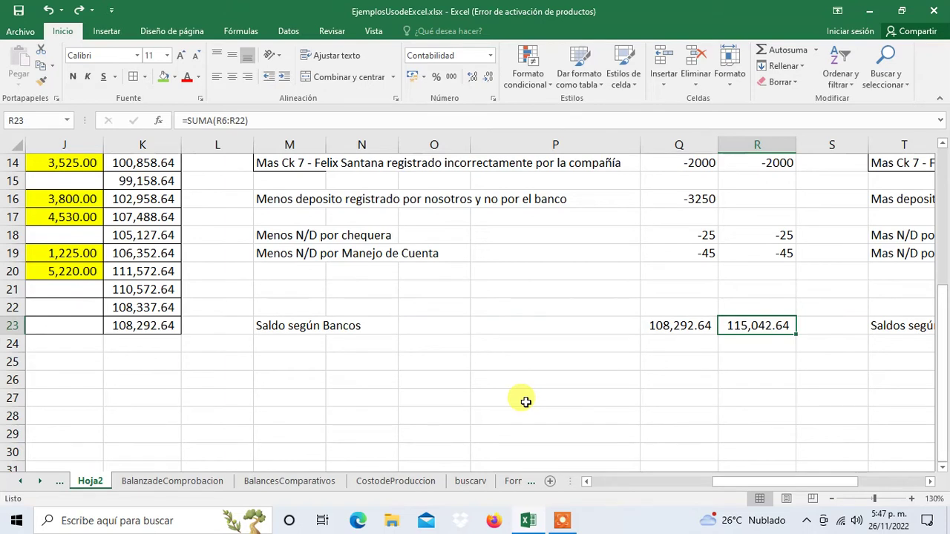
key(Up)
key(Up)
key(Up)
key(Up)
key(Up)
key(Up)
key(Up)
key(Up)
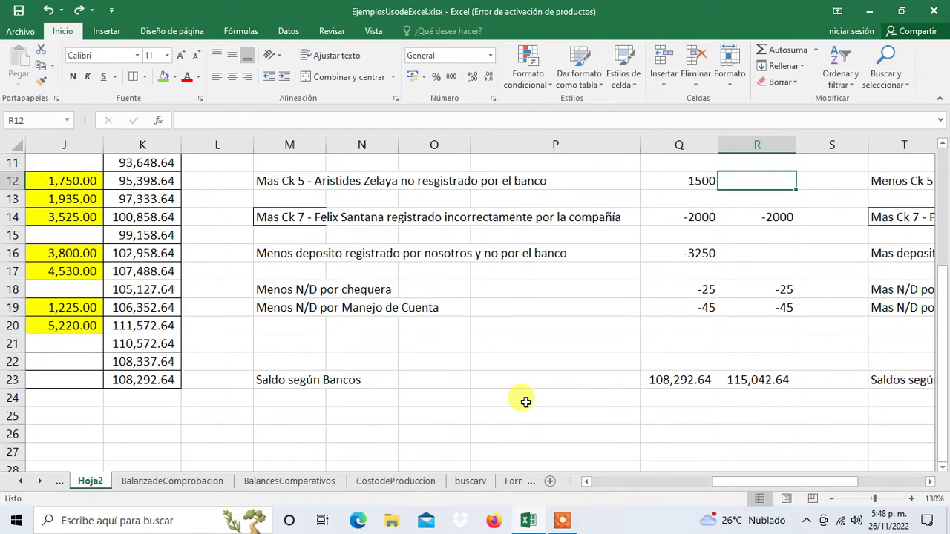
key(Down)
key(Down)
key(Down)
key(Down)
key(Down)
key(Down)
key(Down)
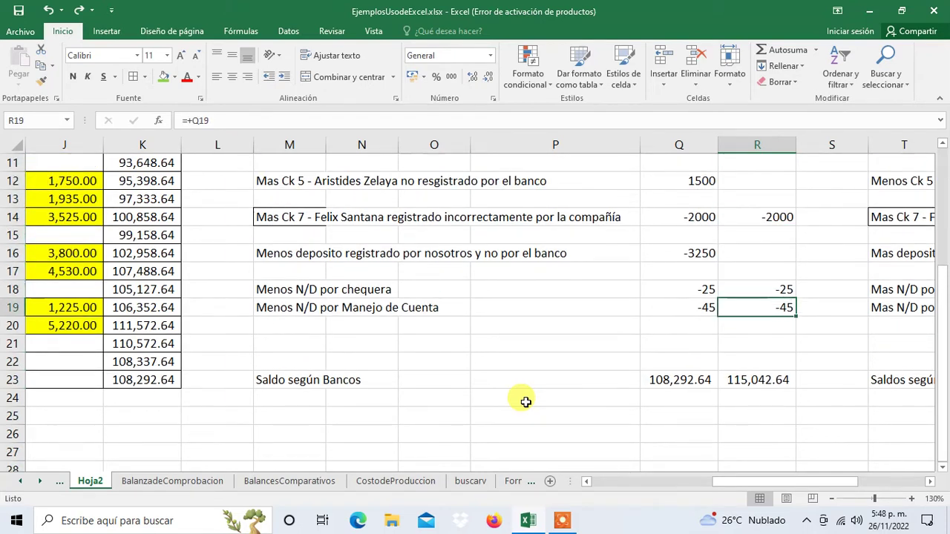
key(Up)
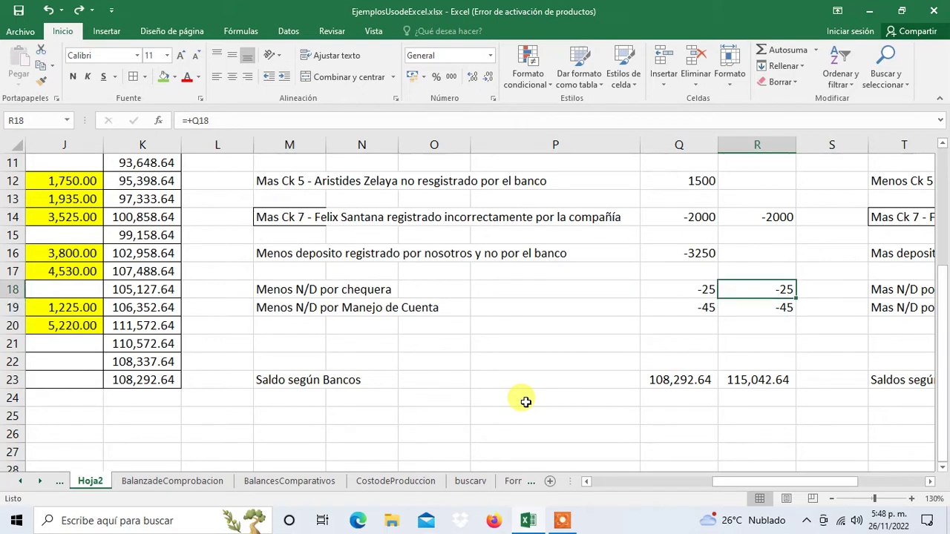
key(Down)
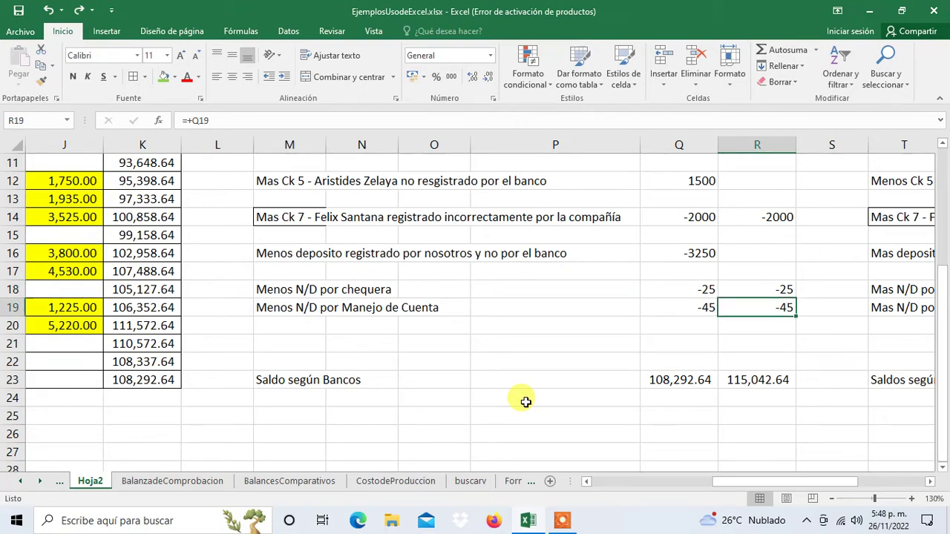
key(Up)
key(Up)
key(Up)
key(Up)
key(Up)
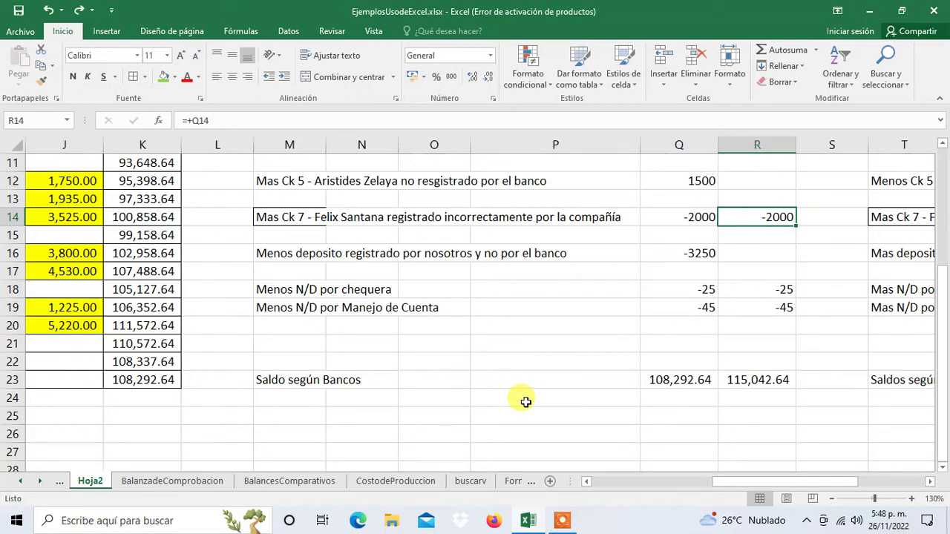
key(Up)
key(Up)
key(Up)
key(Up)
key(Up)
key(Up)
key(Up)
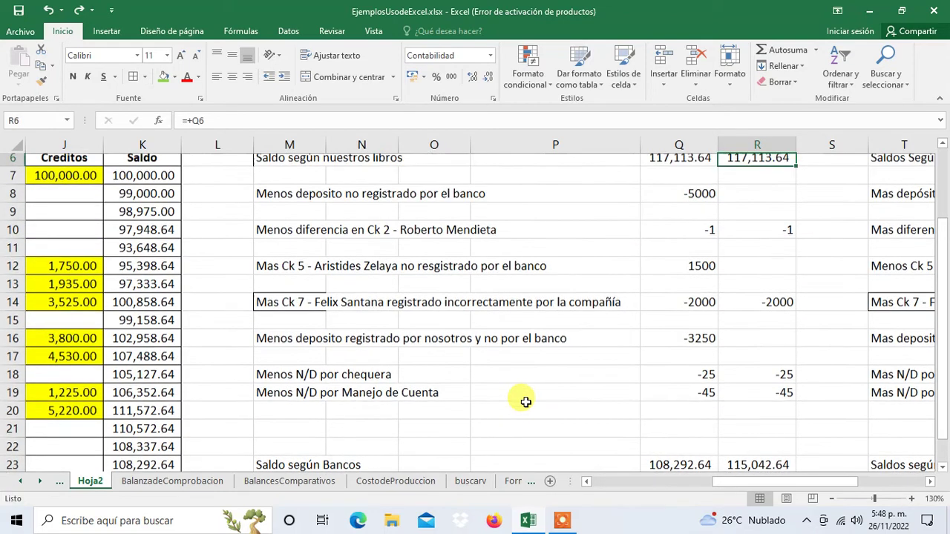
key(Down)
key(Down)
key(Down)
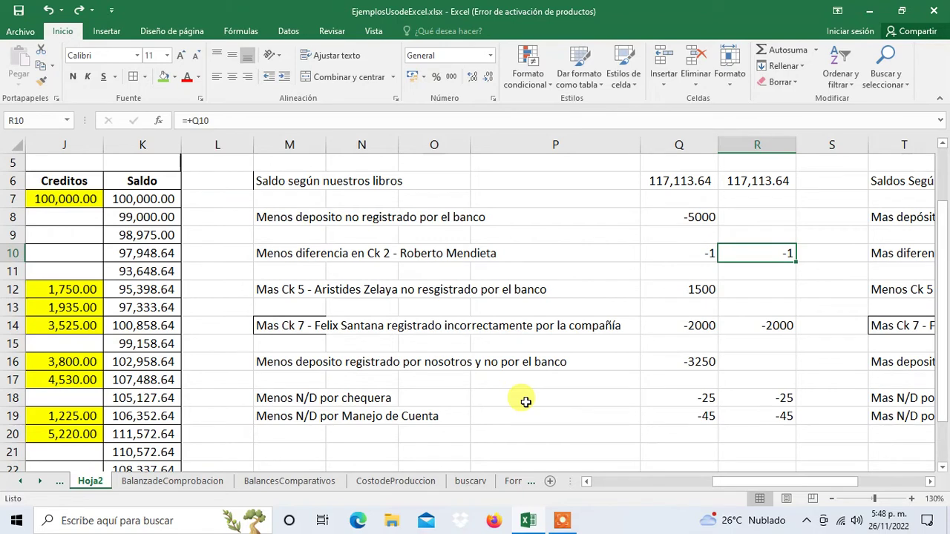
key(Down)
key(Up)
key(Up)
key(Up)
key(Up)
key(Down)
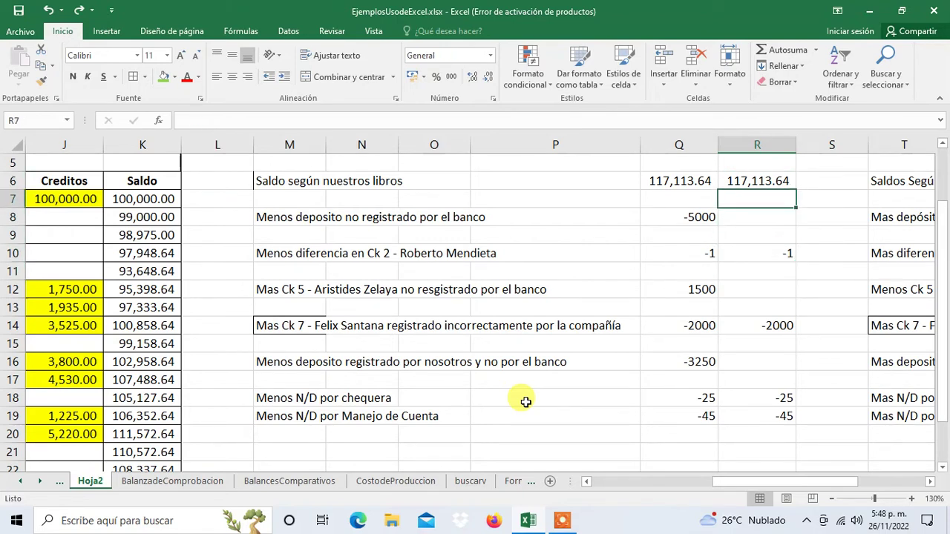
key(Down)
key(Down)
key(Down)
key(Down)
key(Down)
key(Down)
key(Up)
key(Up)
key(Up)
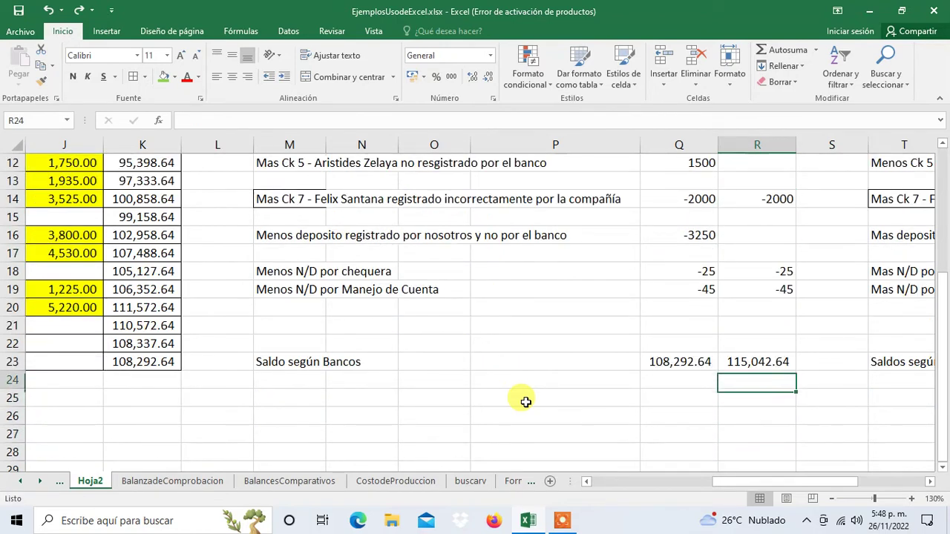
key(Up)
key(Left)
key(Left)
key(Left)
key(Left)
key(Left)
key(Up)
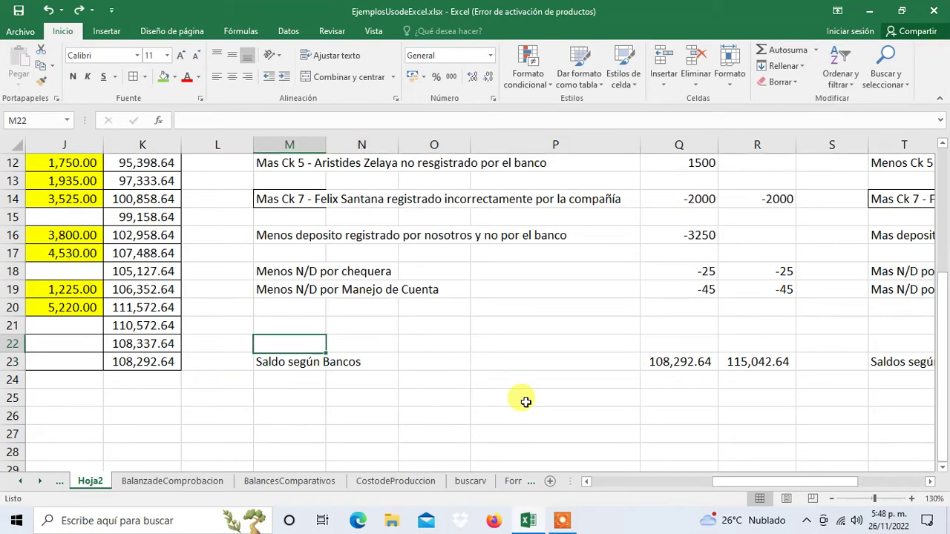
key(Up)
key(Up)
key(Up)
key(Up)
key(Up)
key(Up)
key(Up)
key(Up)
key(Up)
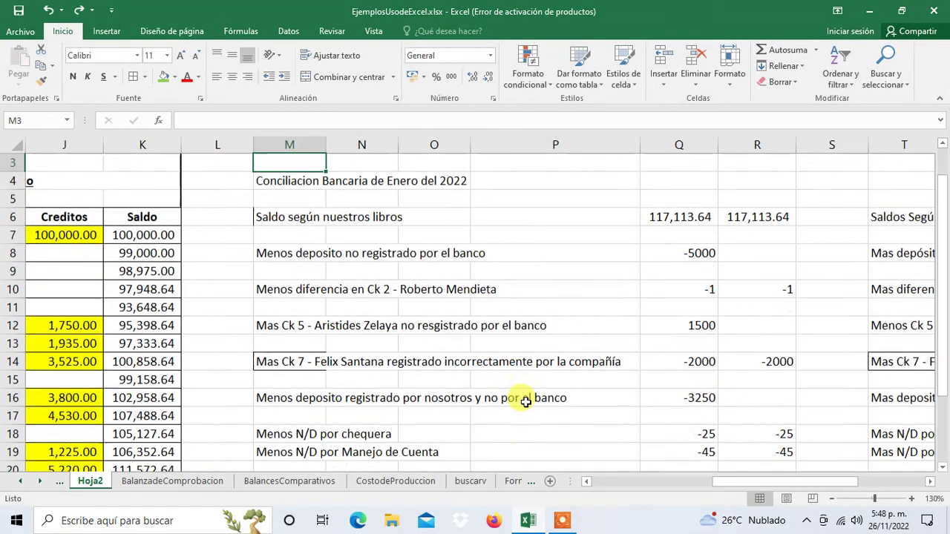
key(Up)
key(Up)
key(Up)
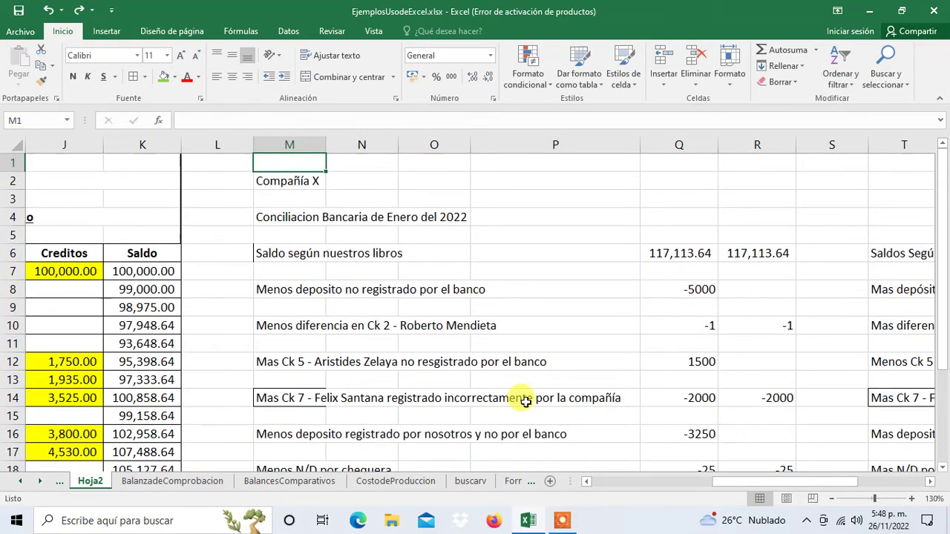
key(Down)
key(Down)
key(Down)
key(Down)
key(Up)
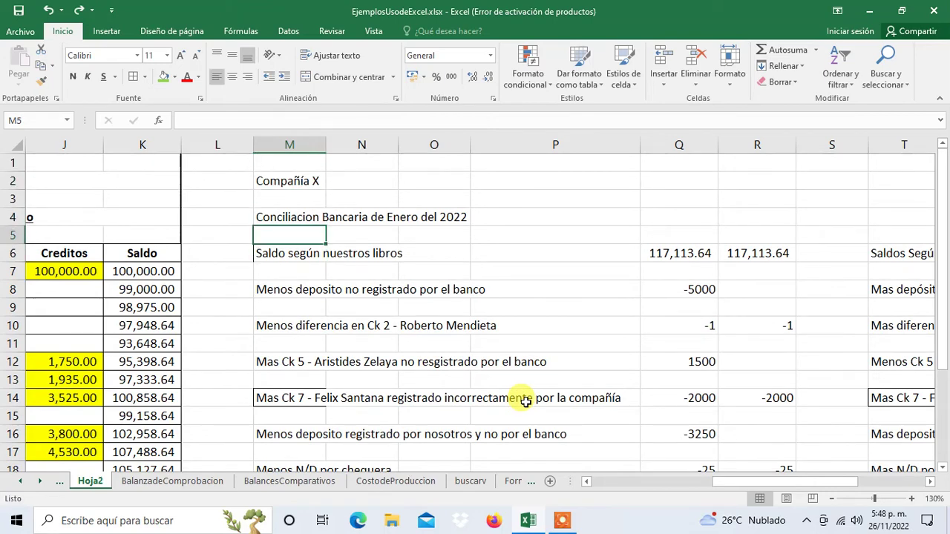
key(Up)
key(Up)
key(Up)
key(Up)
- Put a thick outside border around the title block in columns M–Q, rows 4–5
key(shift+Down)
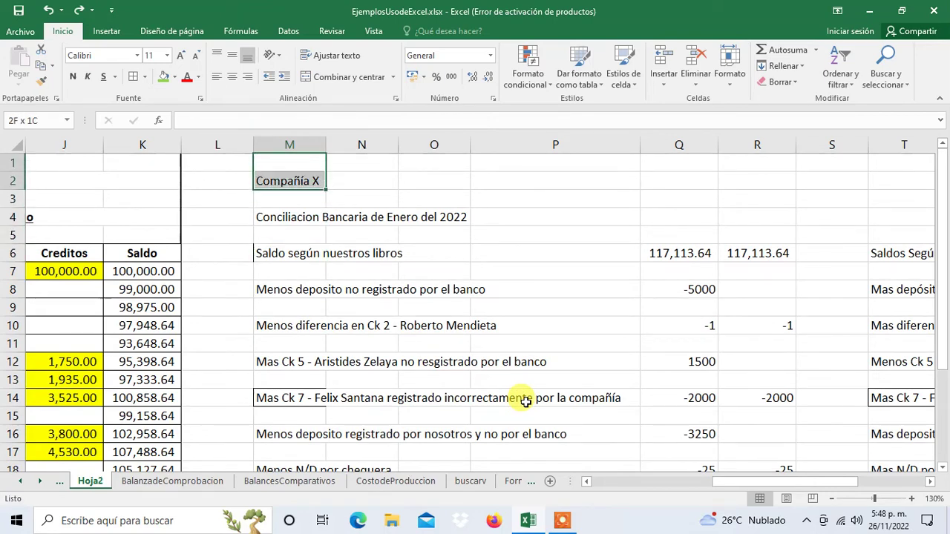
key(shift+Down)
key(shift+Down)
key(shift+Right)
key(shift+Right)
key(shift+Right)
key(shift+Right)
key(shift+Right)
key(shift+Left)
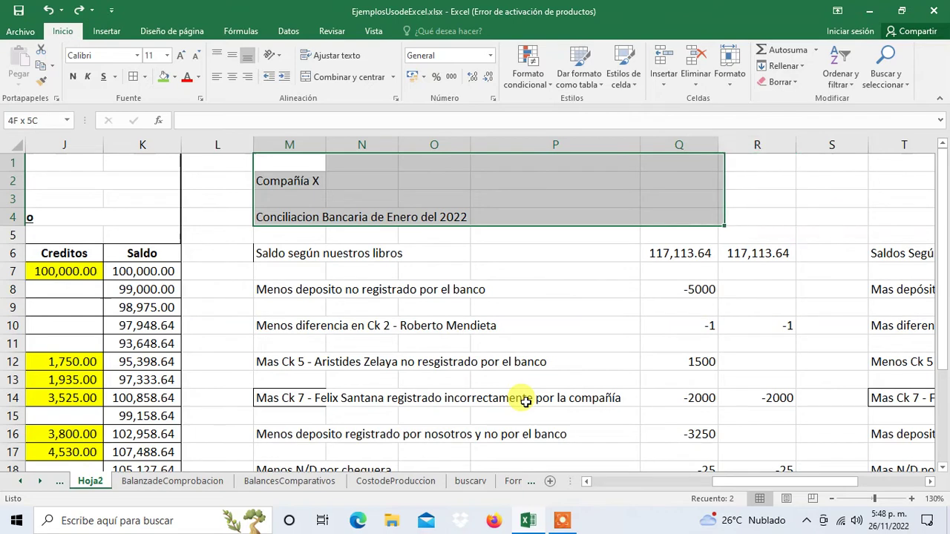
key(shift+Down)
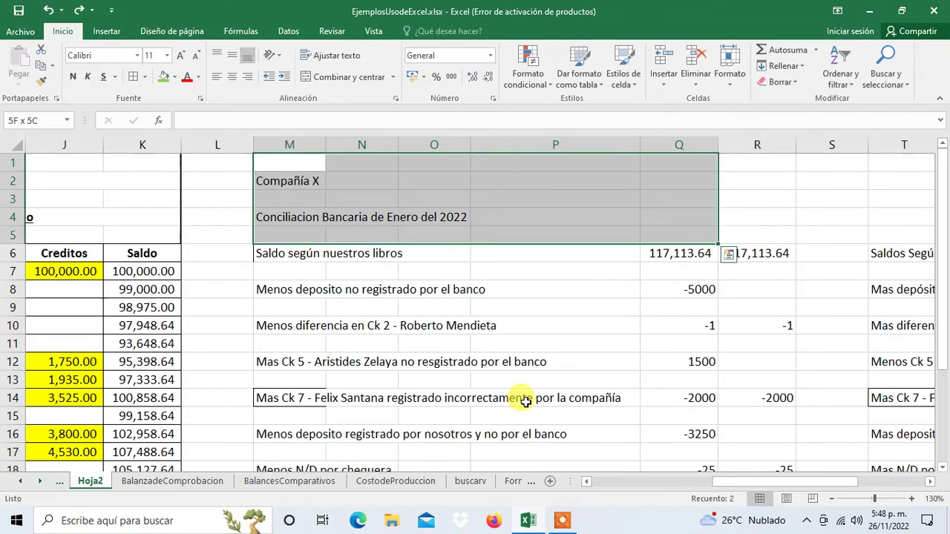
key(shift+Up)
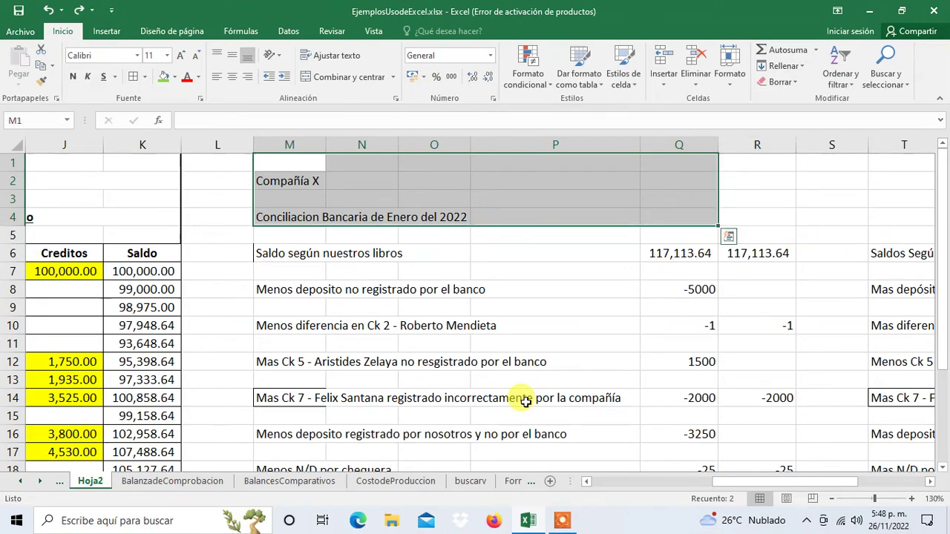
key(shift+Down)
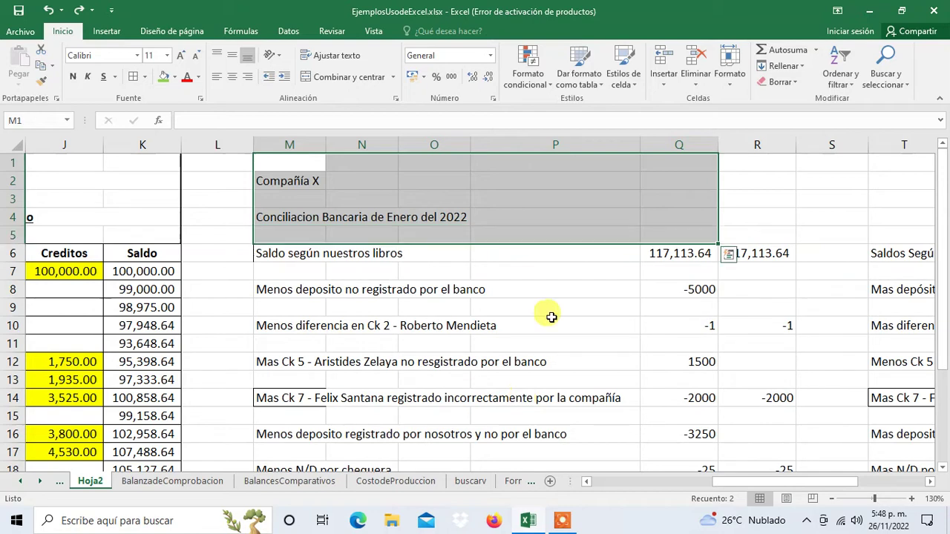
click(146, 77)
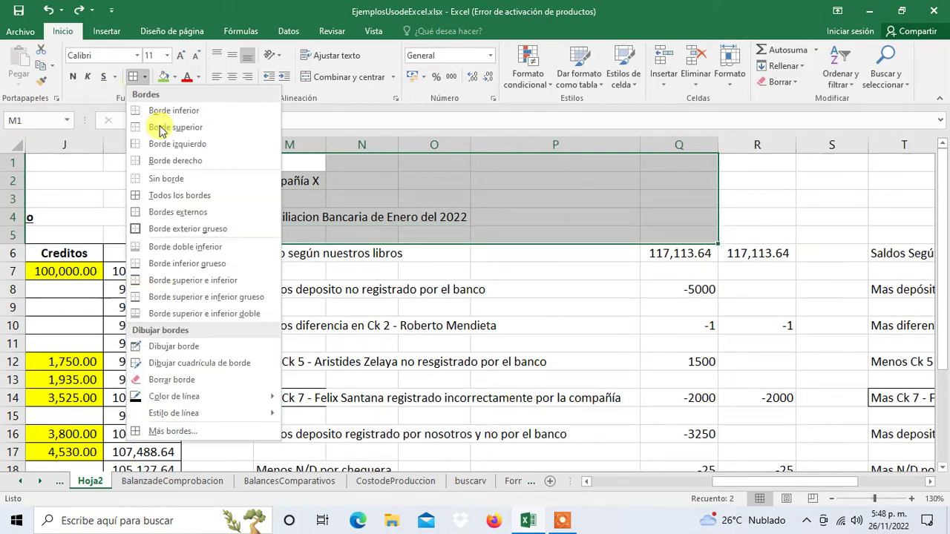
click(173, 235)
click(288, 258)
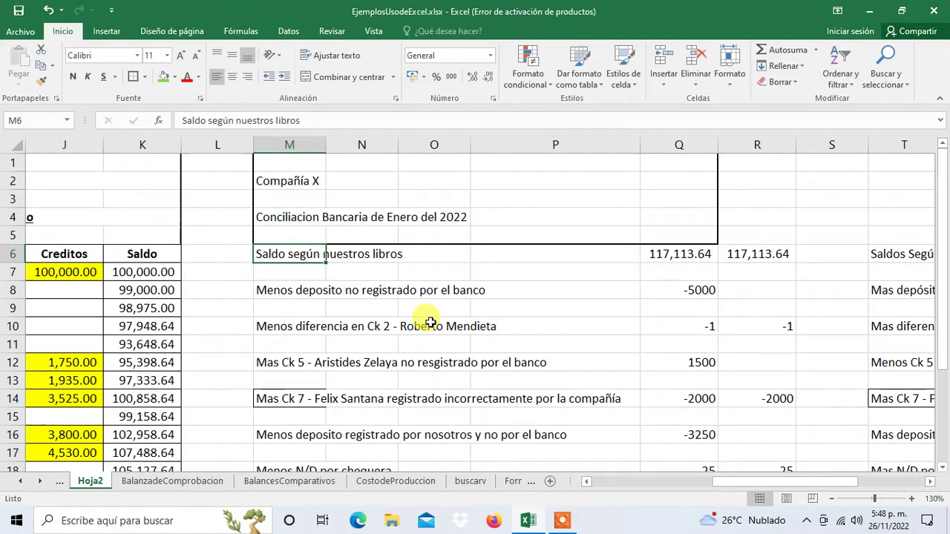
- Frame the reconciliation rows from row 6 down with a thick outside border
key(shift+Right)
key(shift+Right)
key(shift+Right)
key(shift+Right)
key(shift+Down)
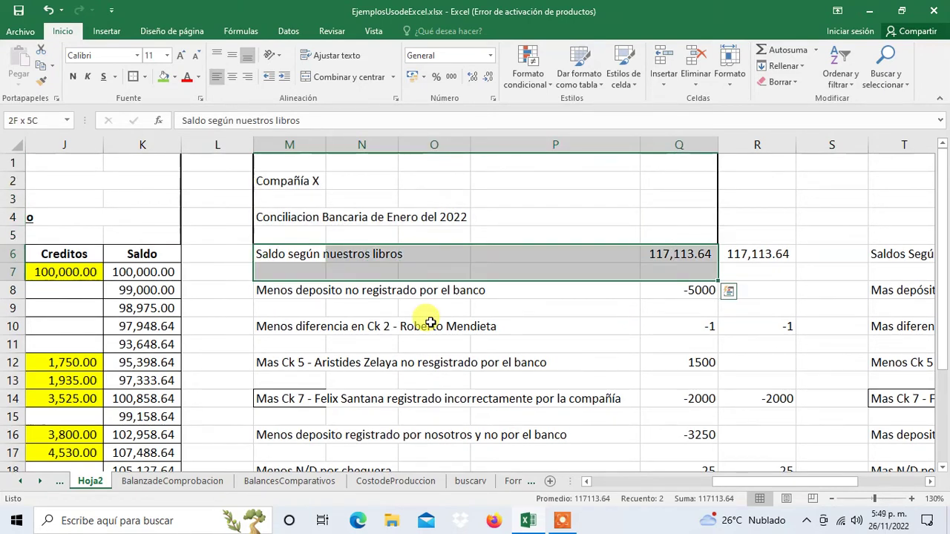
key(shift+Down)
key(shift+Down)
key(shift+Down)
key(shift+Down)
key(shift+Down)
key(shift+Down)
key(shift+Down)
key(shift+Down)
key(shift+Down)
key(shift+Up)
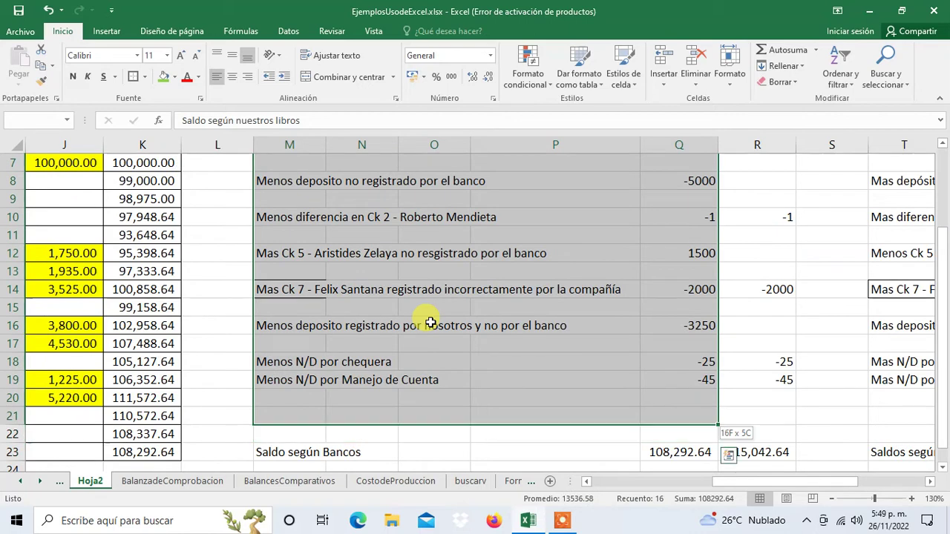
key(shift+Down)
key(shift+Down)
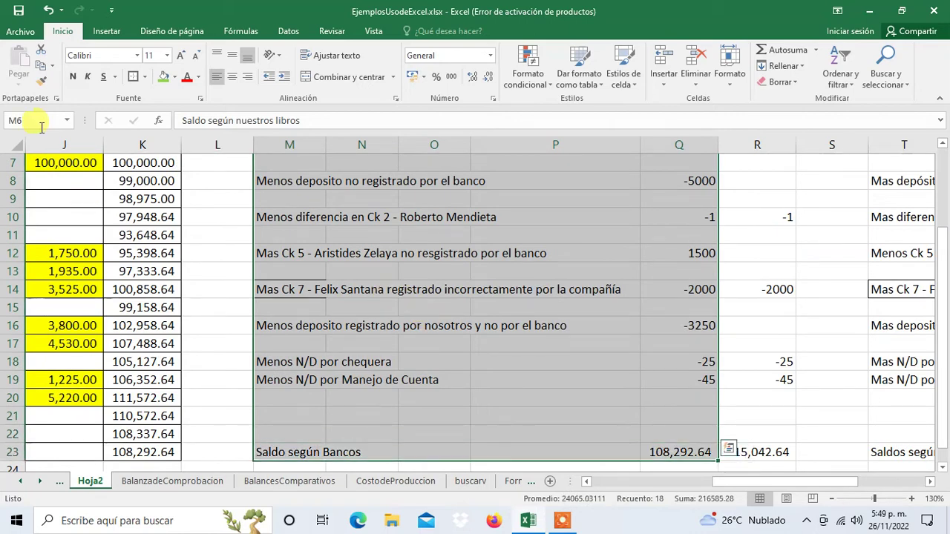
click(134, 77)
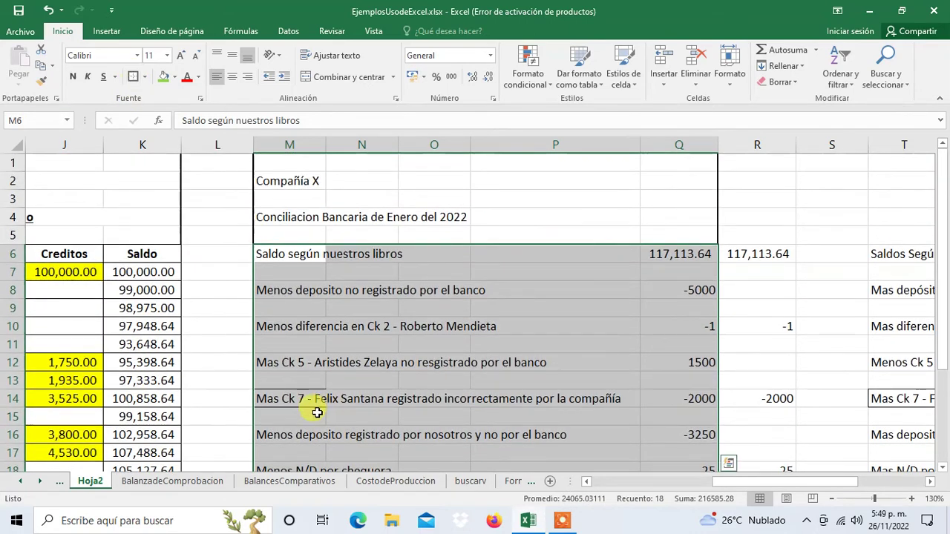
- Remove the stray border from the Ck 7 line
click(292, 396)
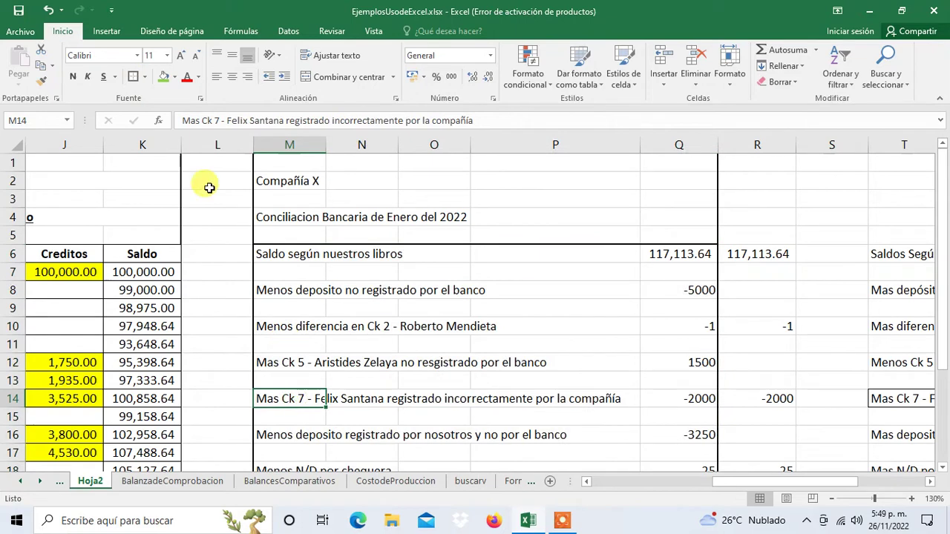
click(144, 77)
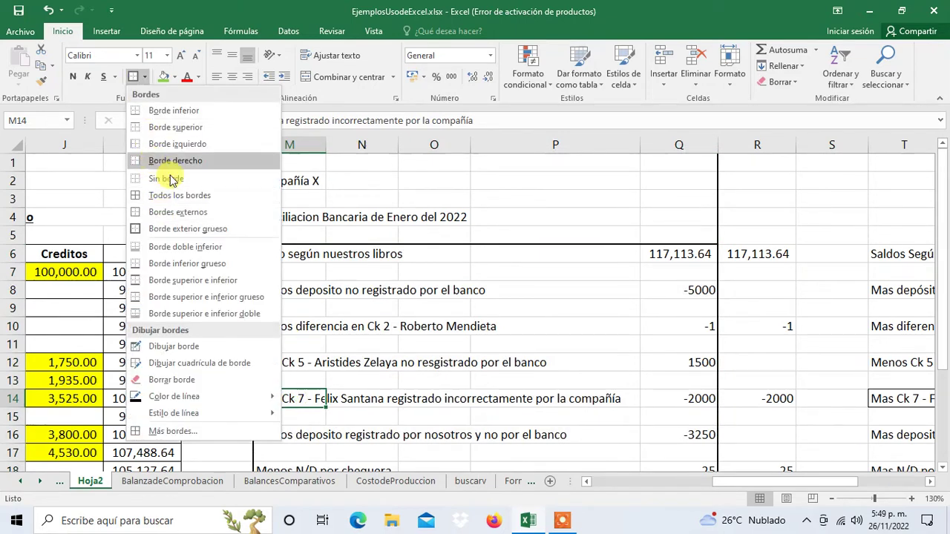
click(171, 178)
- Apply all borders to the reconciliation block M6:Q23
click(281, 254)
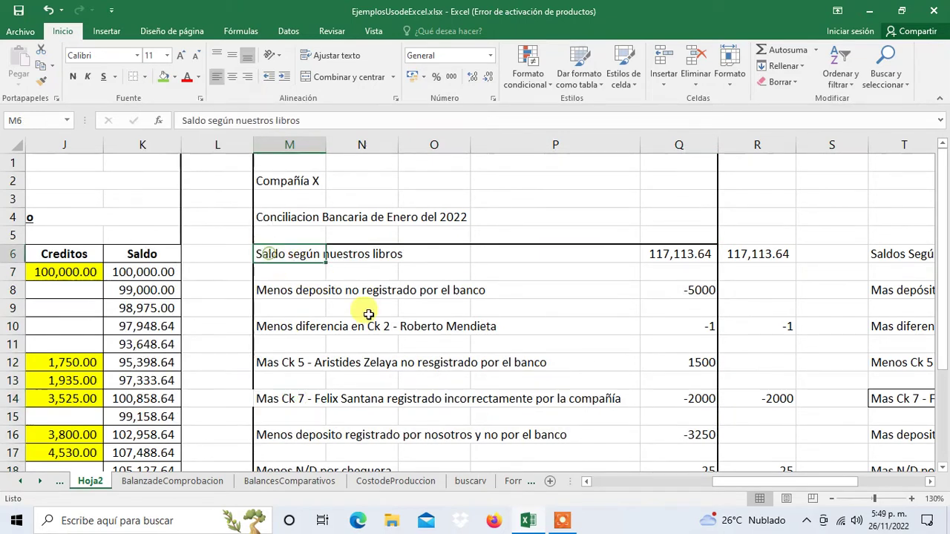
key(shift+Down)
key(shift+Down)
key(shift+Down)
key(shift+Right)
key(shift+Right)
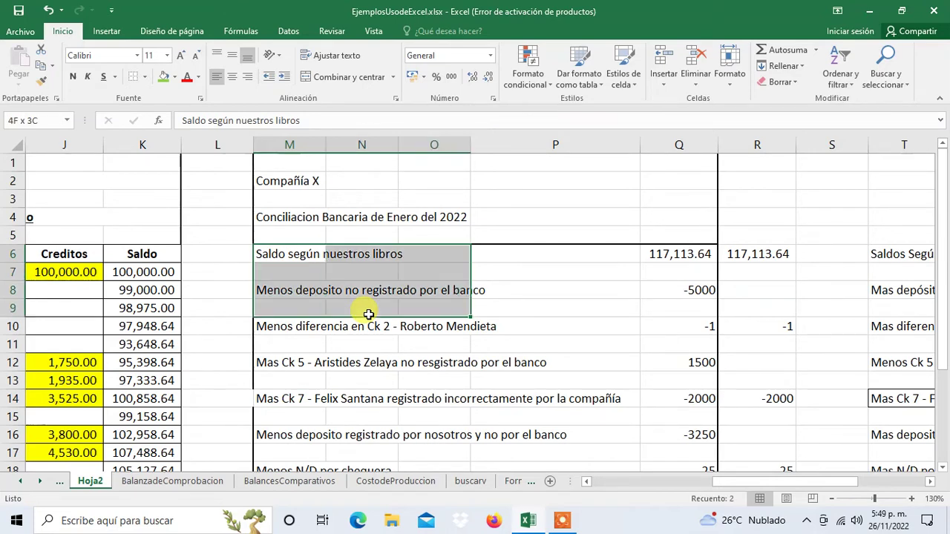
key(shift+Right)
key(shift+Right)
key(shift+Down)
key(shift+Down)
key(shift+Down)
key(shift+Down)
key(shift+Down)
key(shift+Down)
key(shift+Down)
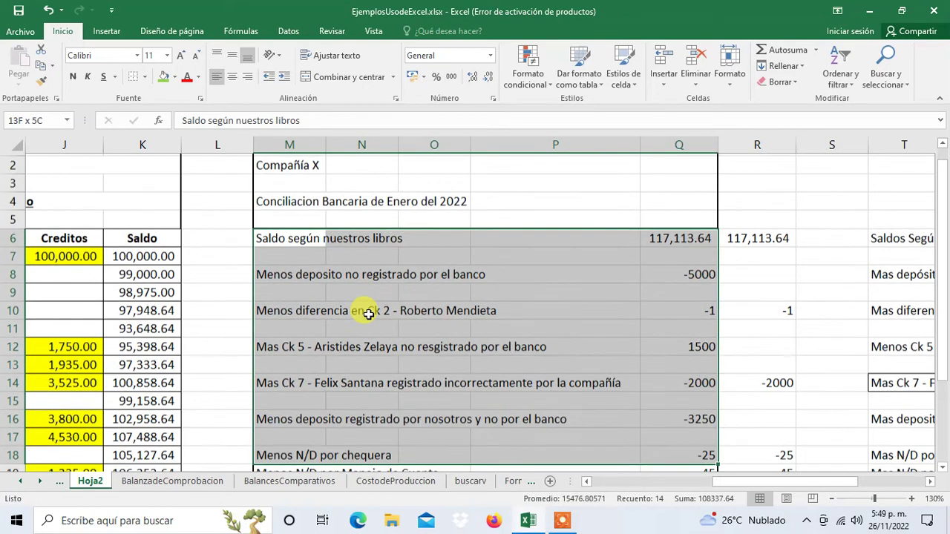
key(shift+Down)
key(shift+Down)
key(shift+Down)
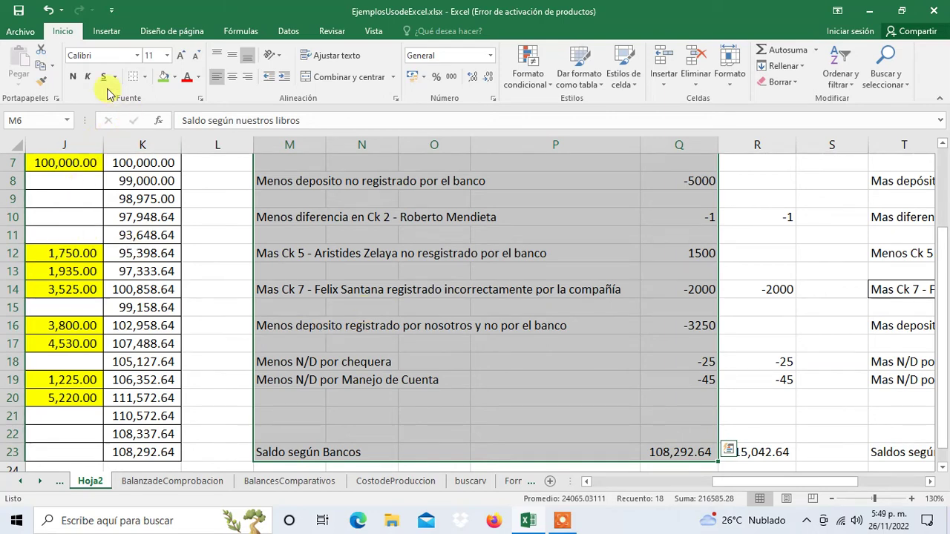
click(145, 79)
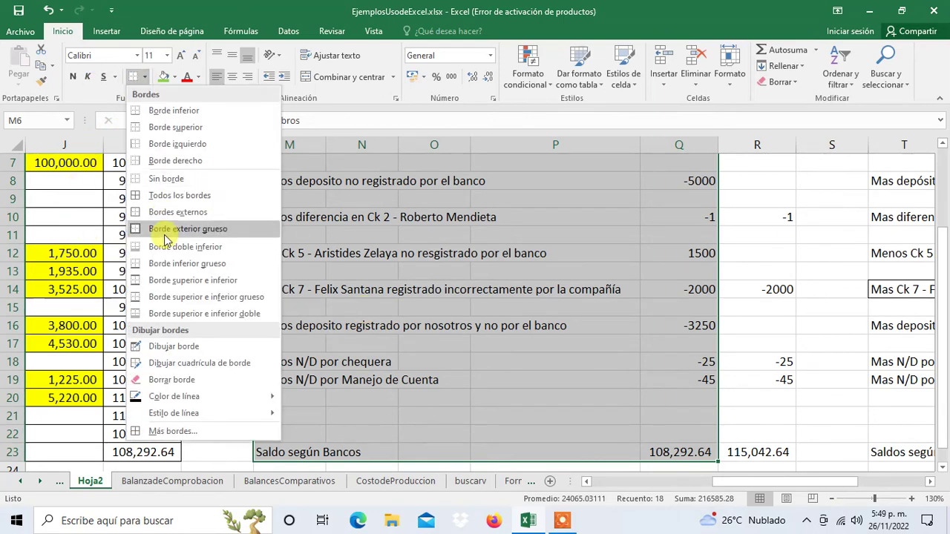
click(160, 192)
scroll(513, 385, down, 3)
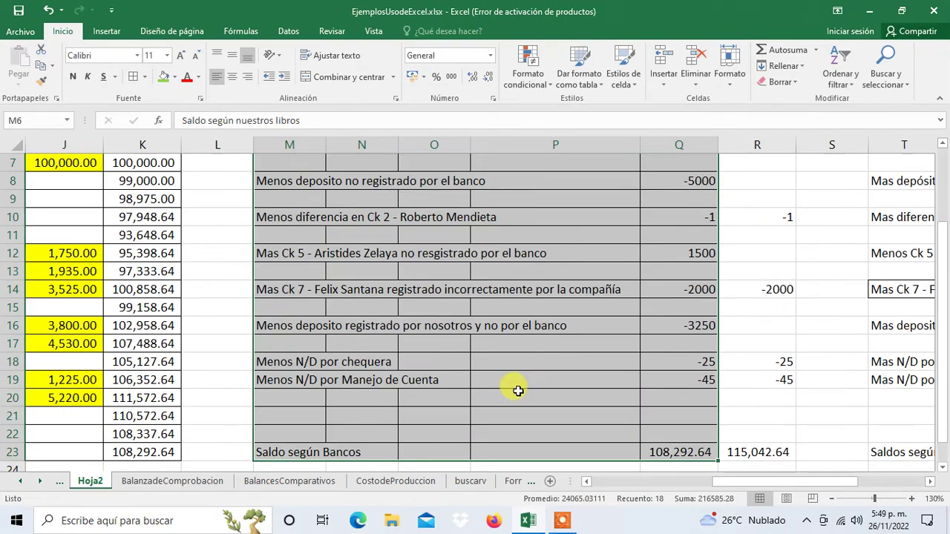
scroll(513, 385, up, 1)
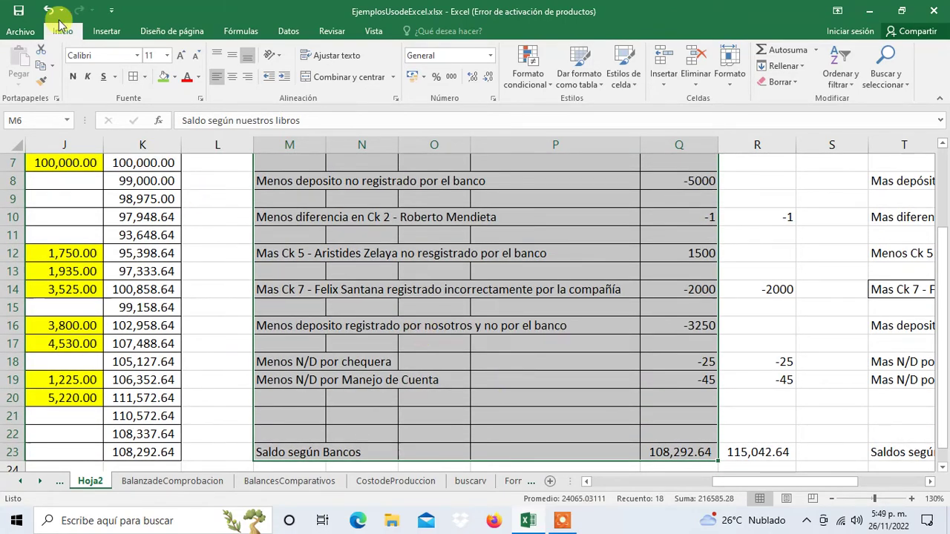
scroll(419, 297, up, 2)
scroll(420, 298, down, 2)
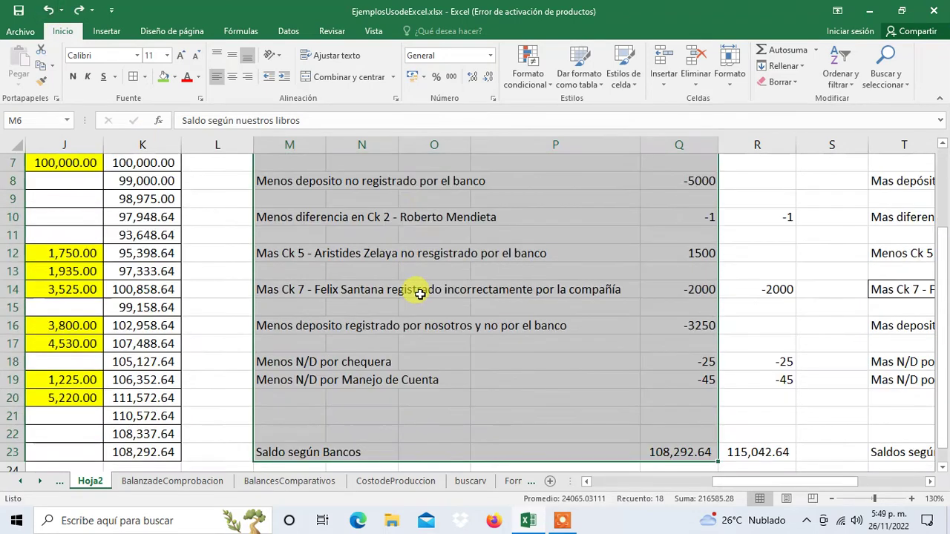
- Put a thick border around the Saldo según Bancos row 23
click(518, 324)
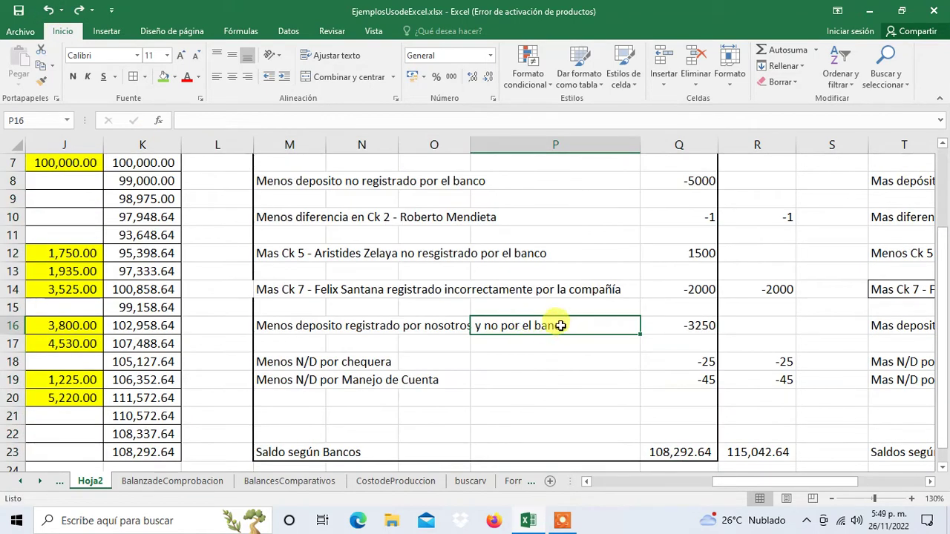
mouse_move(277, 448)
mouse_down()
mouse_move(558, 438)
mouse_move(702, 452)
mouse_up()
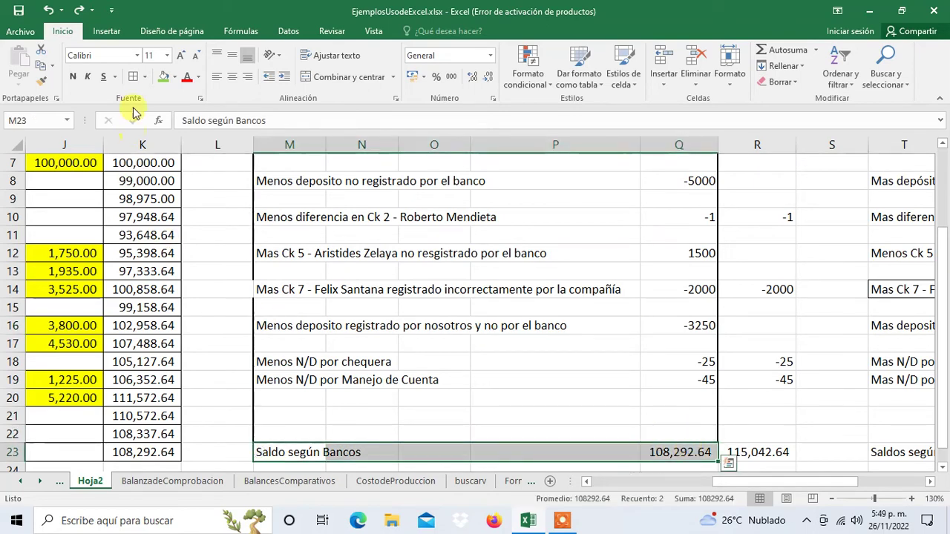
click(144, 76)
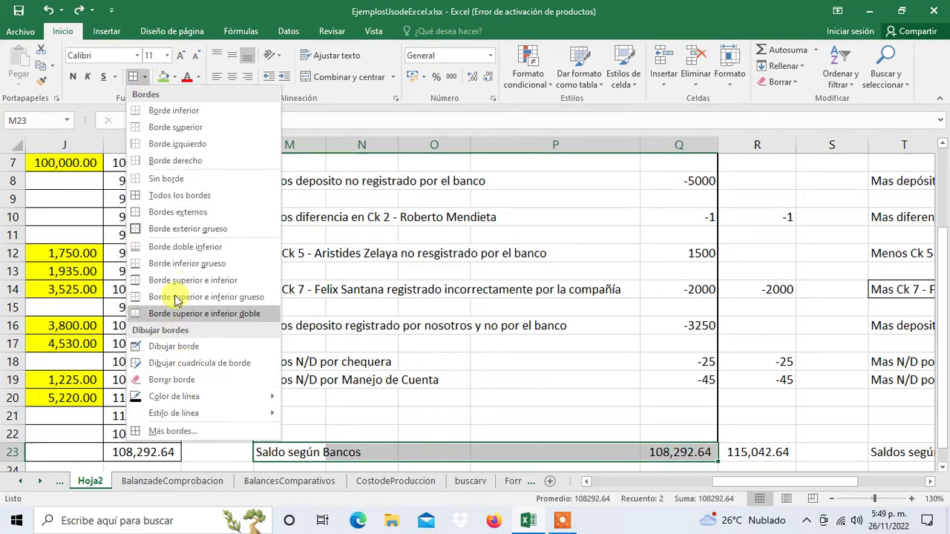
click(172, 230)
scroll(413, 343, up, 2)
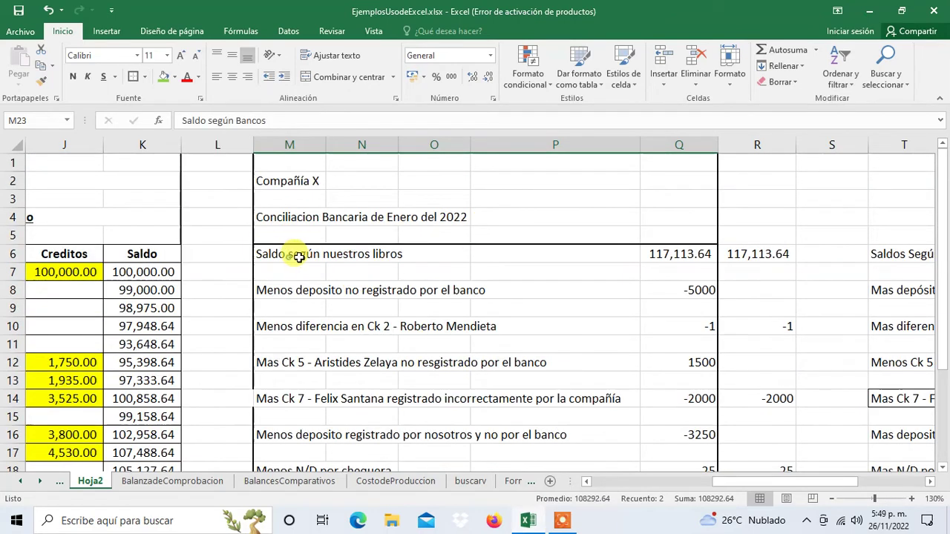
- Add a border to the Saldo según nuestros libros row
drag(304, 256, 669, 256)
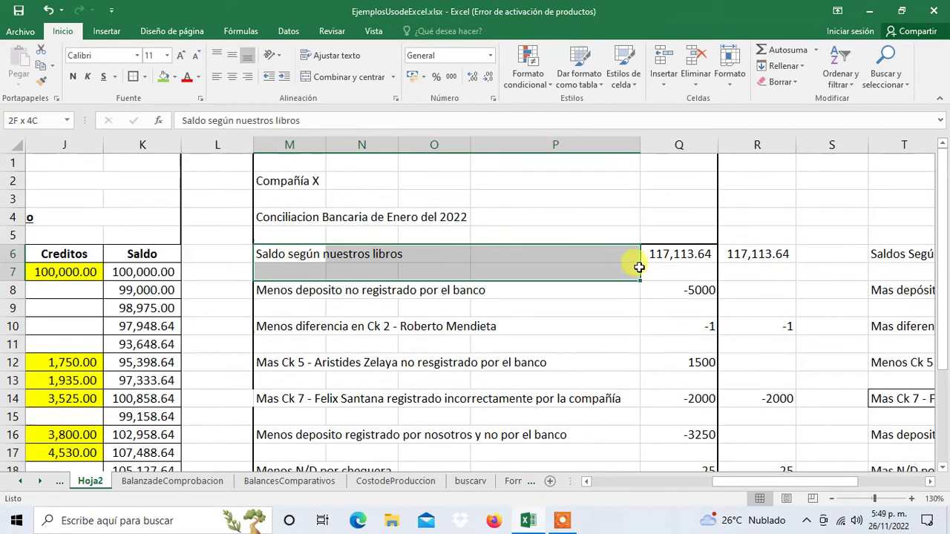
click(131, 77)
scroll(572, 318, down, 2)
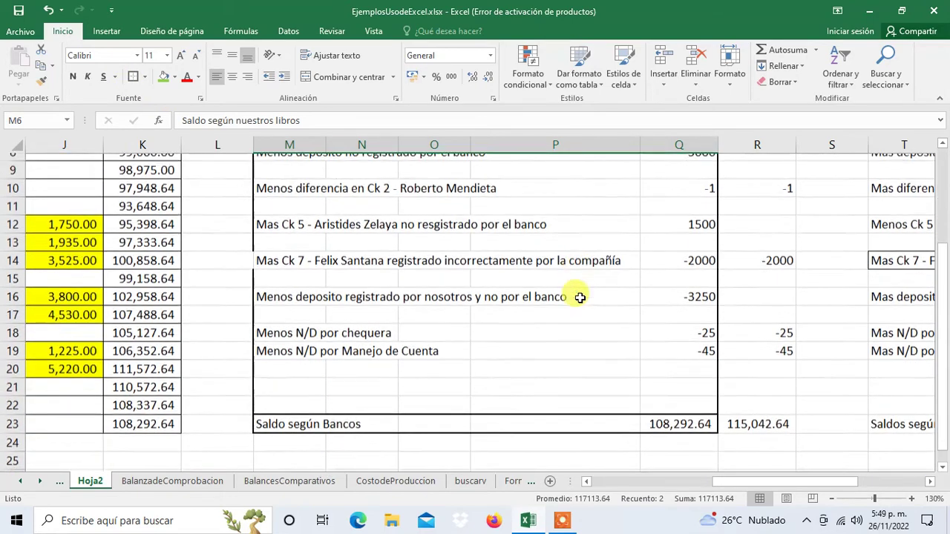
scroll(580, 297, up, 2)
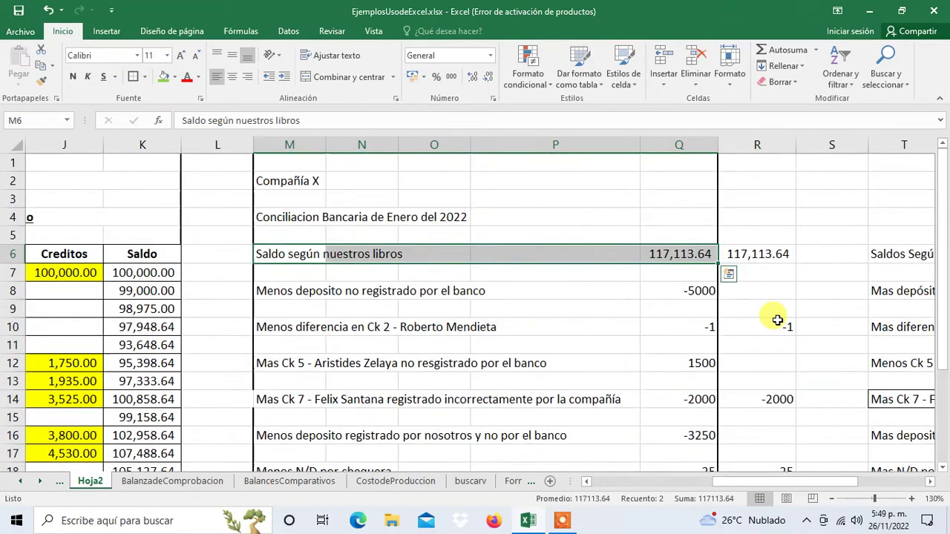
- Merge, centre, bold and underline the Compañía X heading across M2:Q2
drag(282, 180, 665, 179)
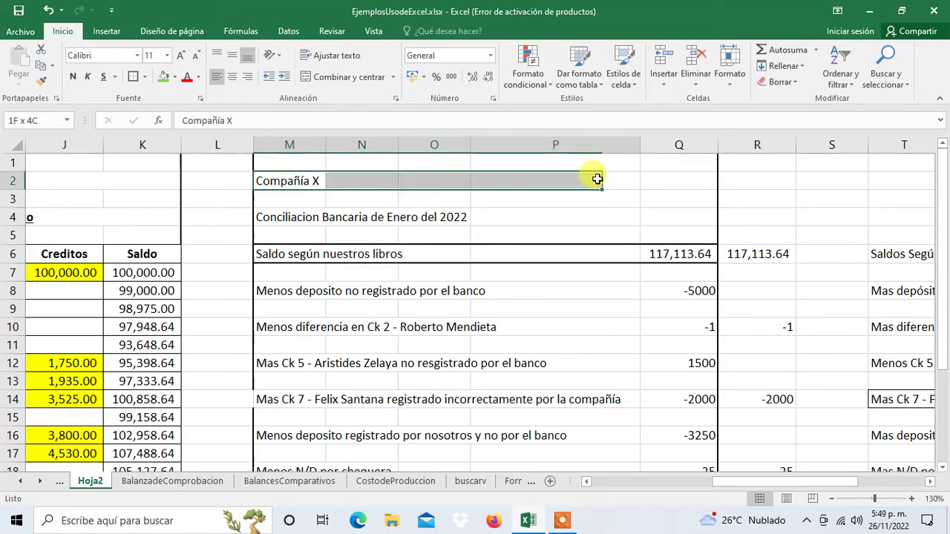
click(332, 76)
click(72, 77)
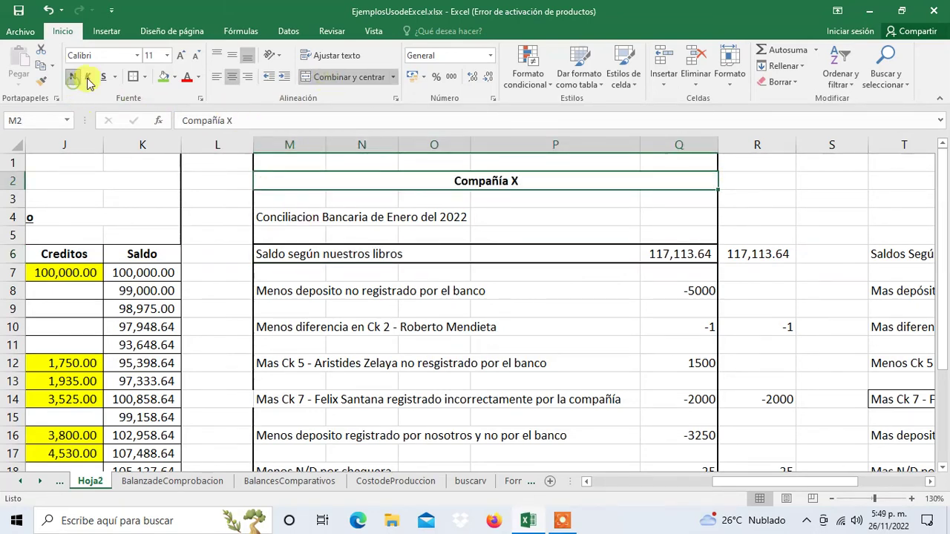
click(104, 76)
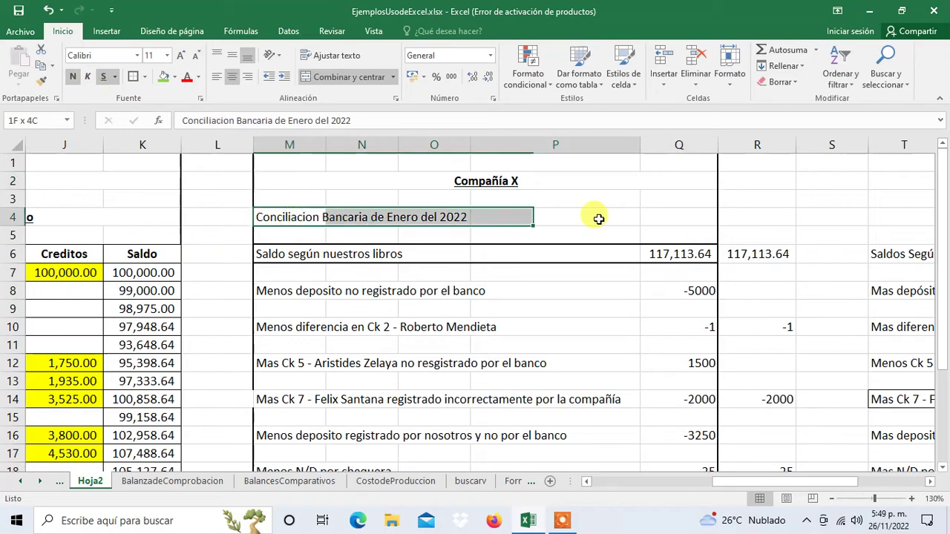
- Make the reconciliation title across M4:Q4 bold, underlined, merged and centred
drag(291, 216, 661, 218)
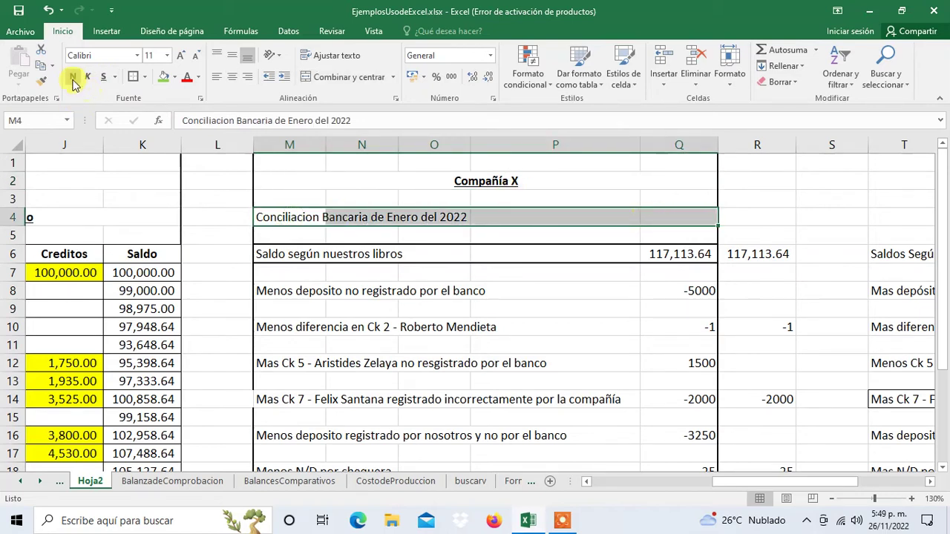
click(73, 79)
click(103, 77)
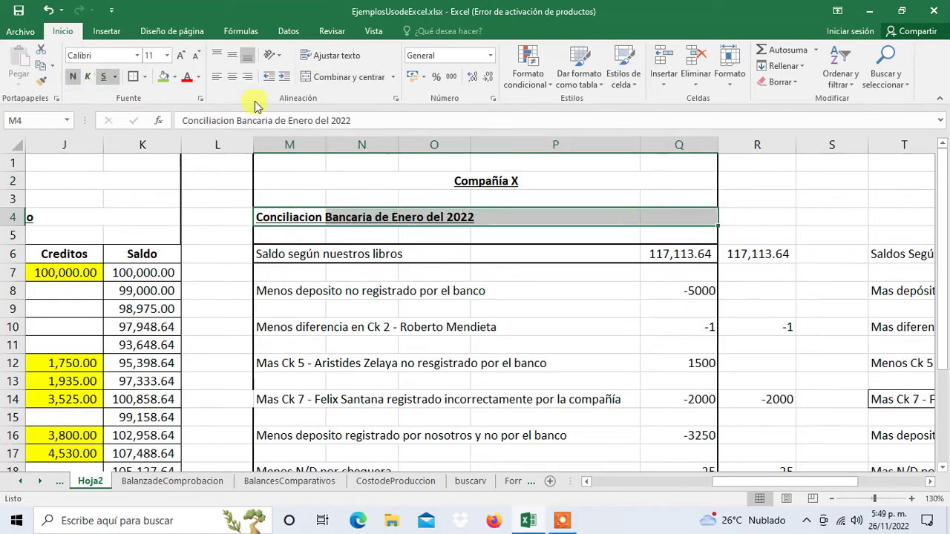
click(345, 77)
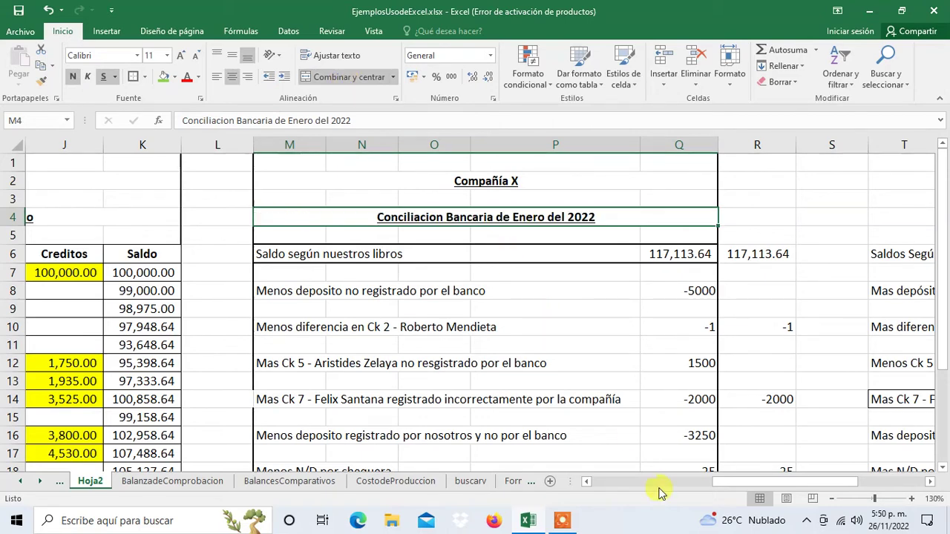
- Enter 'Compañía X' in T2 as the bank-statement side heading
mouse_move(778, 481)
mouse_down()
mouse_move(848, 475)
mouse_move(822, 462)
mouse_up()
click(142, 181)
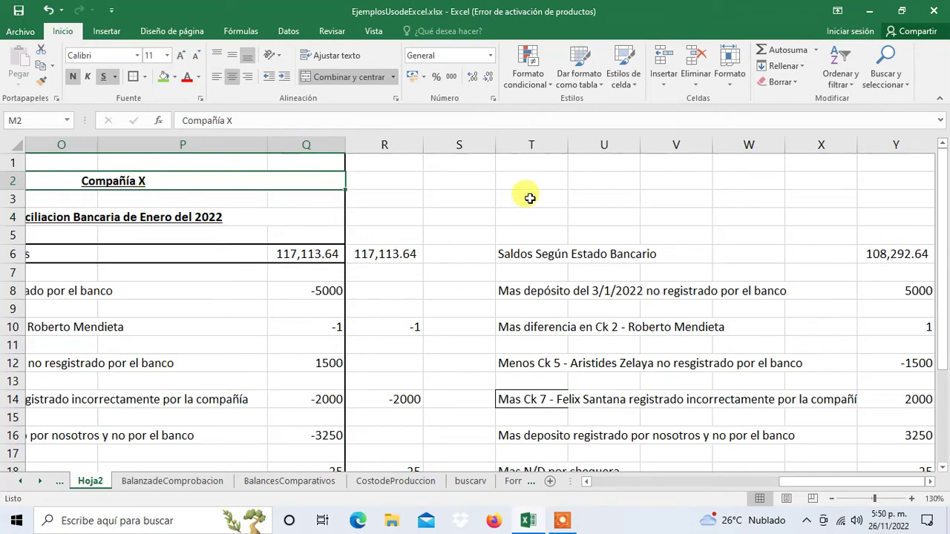
click(528, 182)
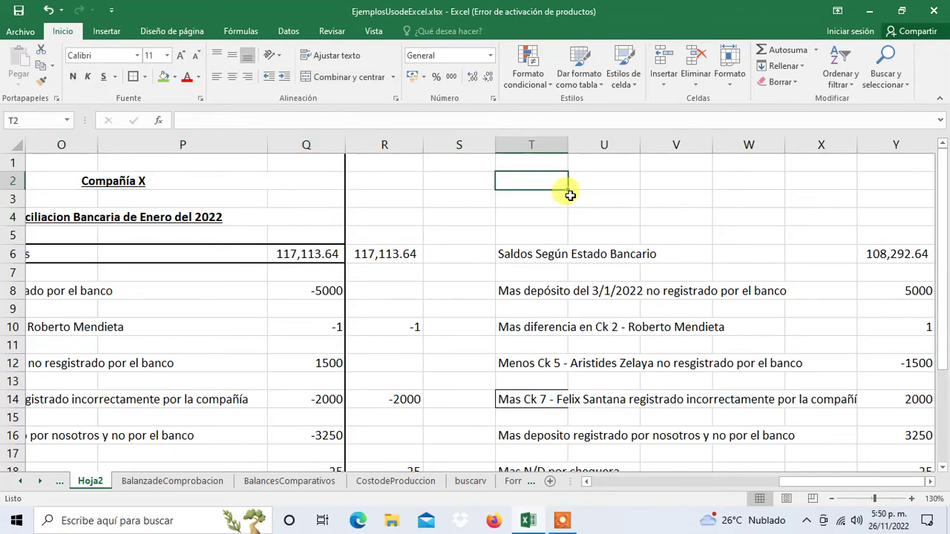
text(Compañía)
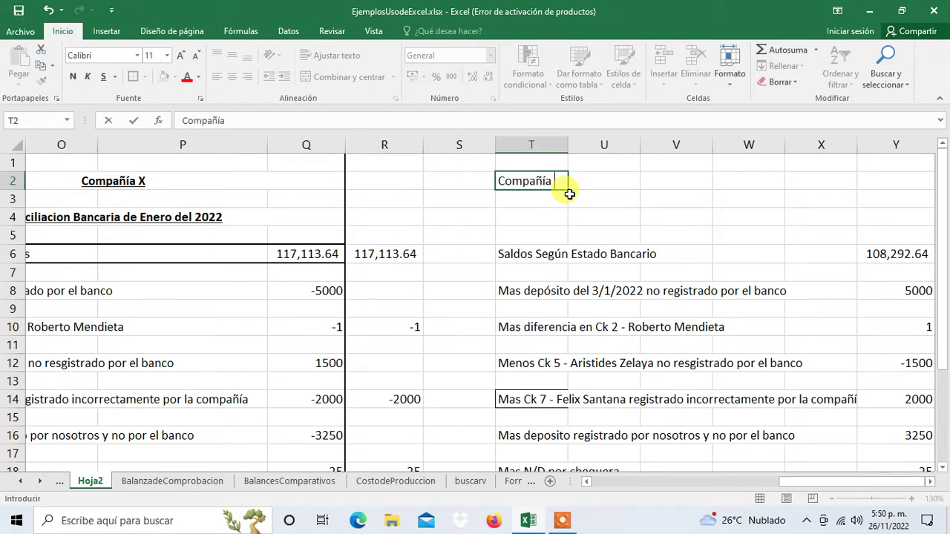
key(Tab)
key(Left)
key(Left)
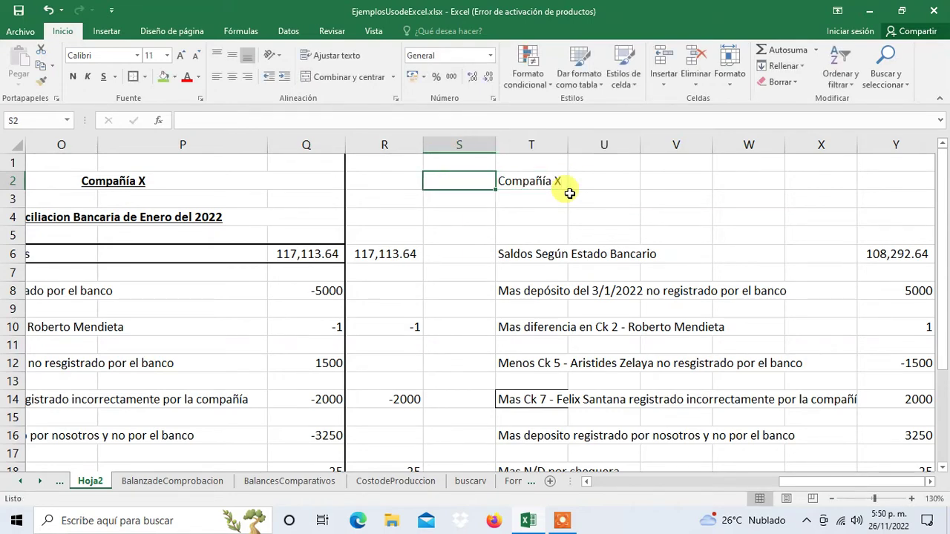
key(Down)
key(Down)
key(Right)
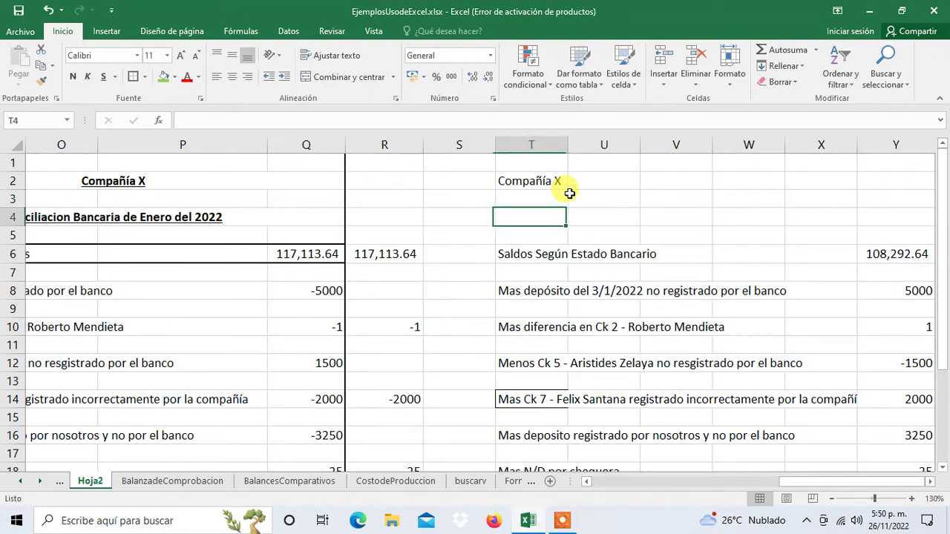
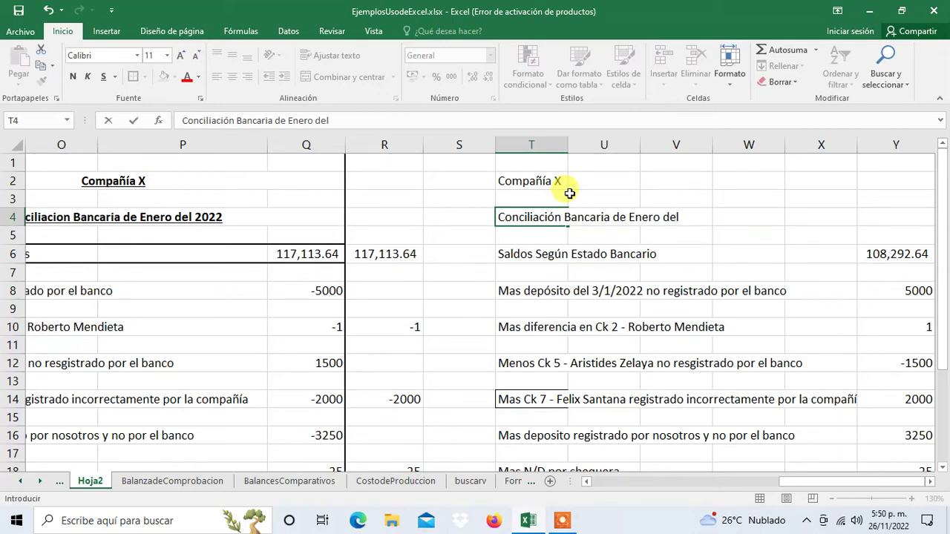
- Finish the T4 title entry and make the Compañía X heading bold and underlined
key(Right)
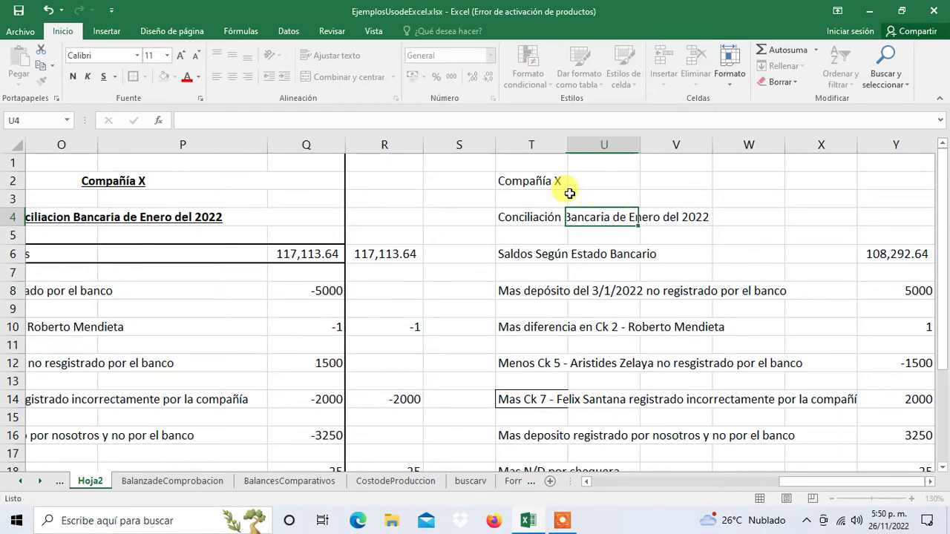
key(Left)
key(Up)
key(Up)
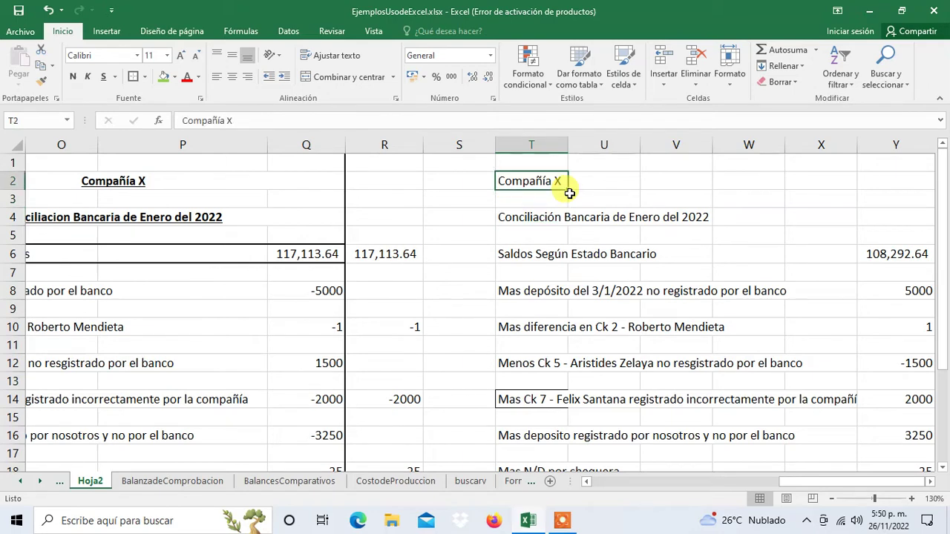
click(73, 76)
click(103, 76)
- Make the Conciliación Bancaria de Enero del 2022 title in T4 bold and underlined
click(502, 215)
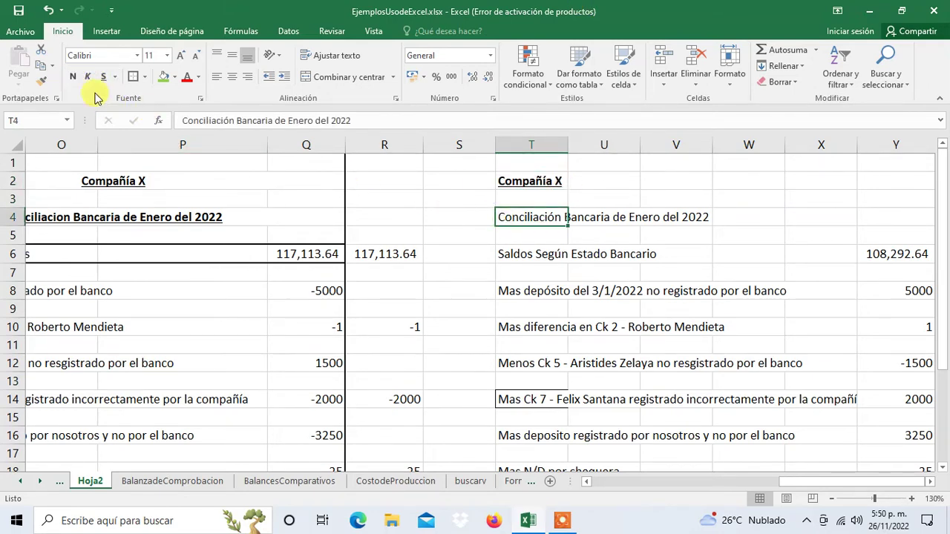
click(73, 77)
click(103, 76)
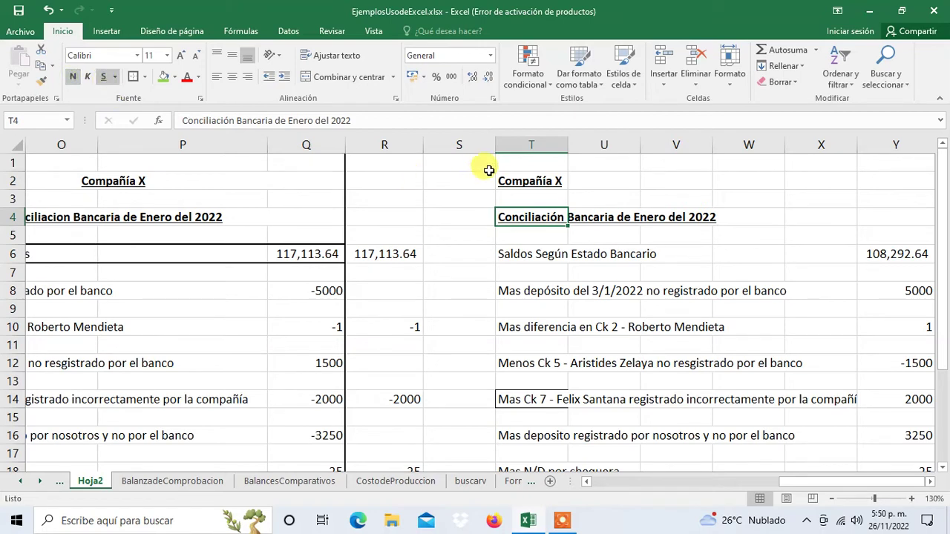
- Select the heading area T1:Y5, then the reconciliation body T6:Y23
drag(506, 160, 893, 233)
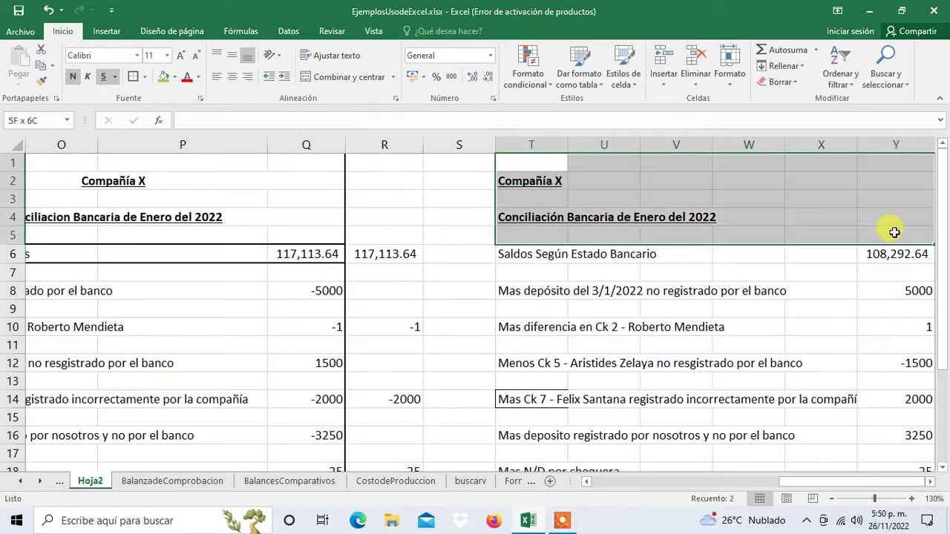
click(816, 484)
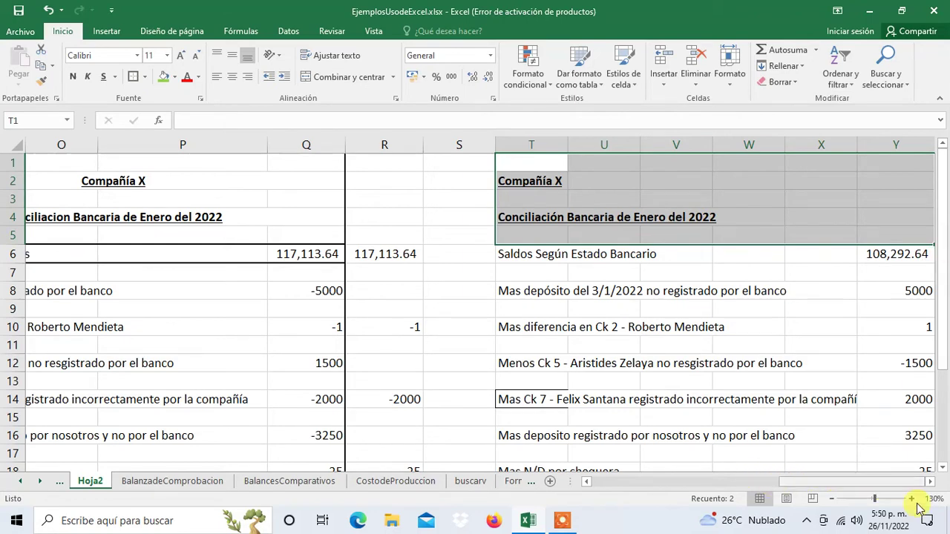
click(929, 482)
click(929, 482)
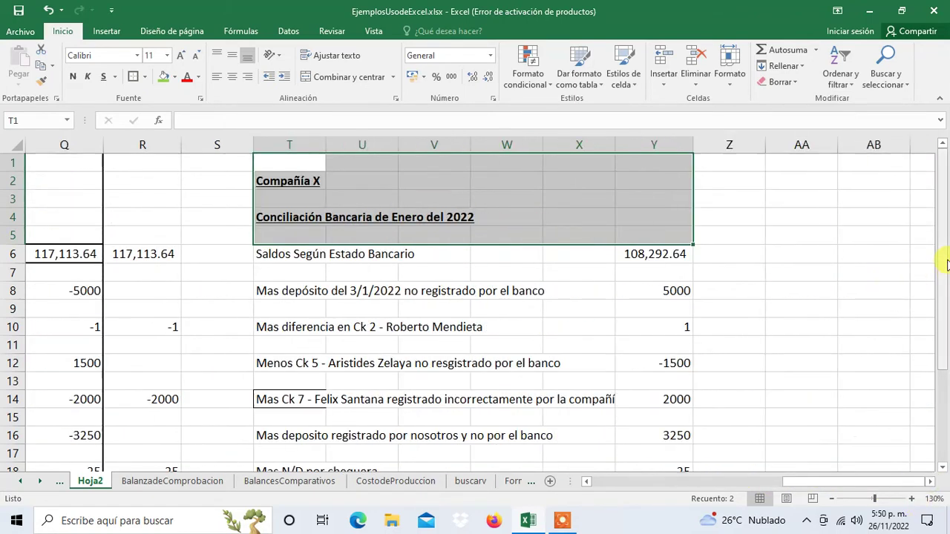
drag(943, 271, 946, 304)
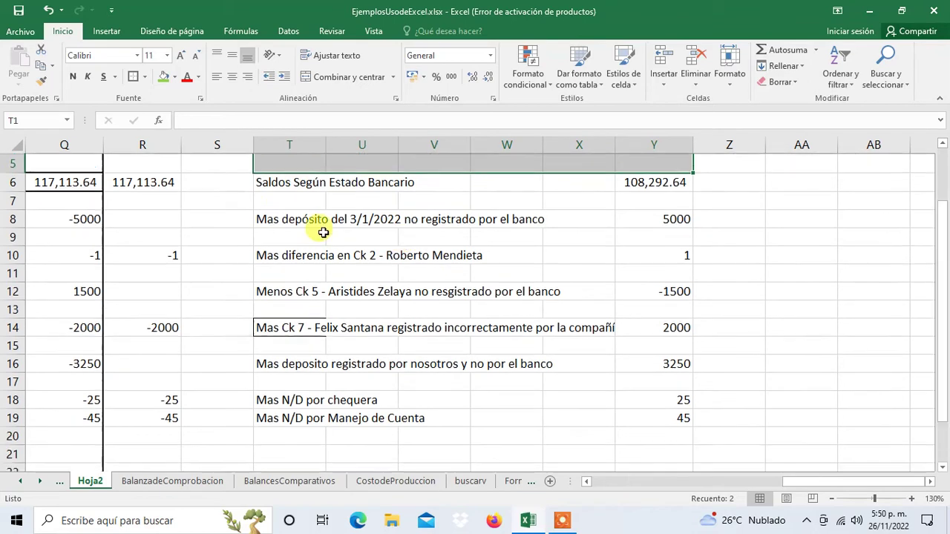
drag(265, 182, 640, 430)
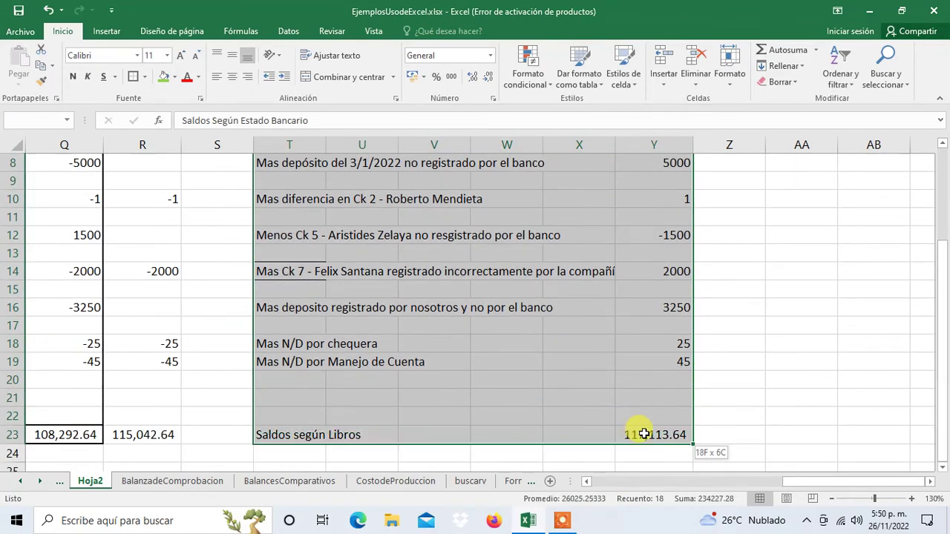
- Border the bank statement balance row T6:Y6 and the book balance total row T23:Y23
scroll(271, 424, up, 3)
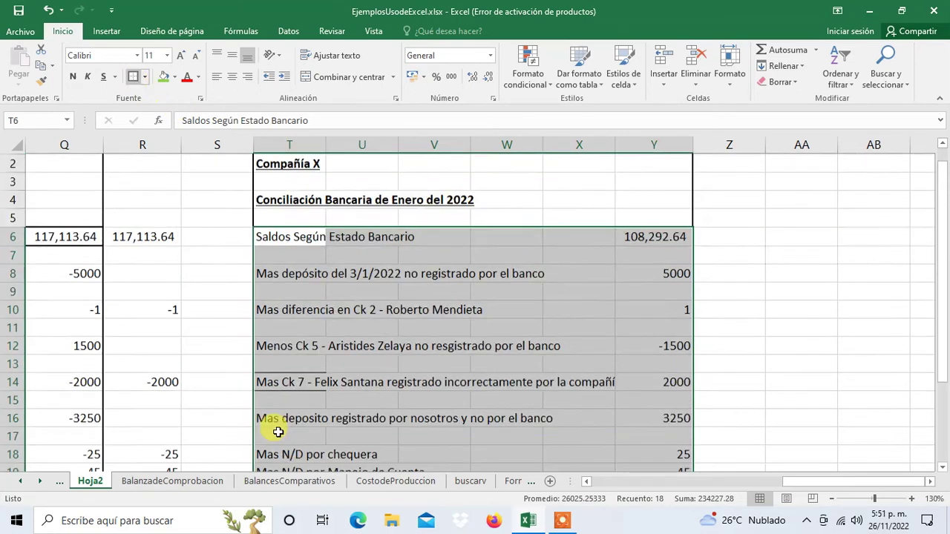
drag(263, 256, 649, 252)
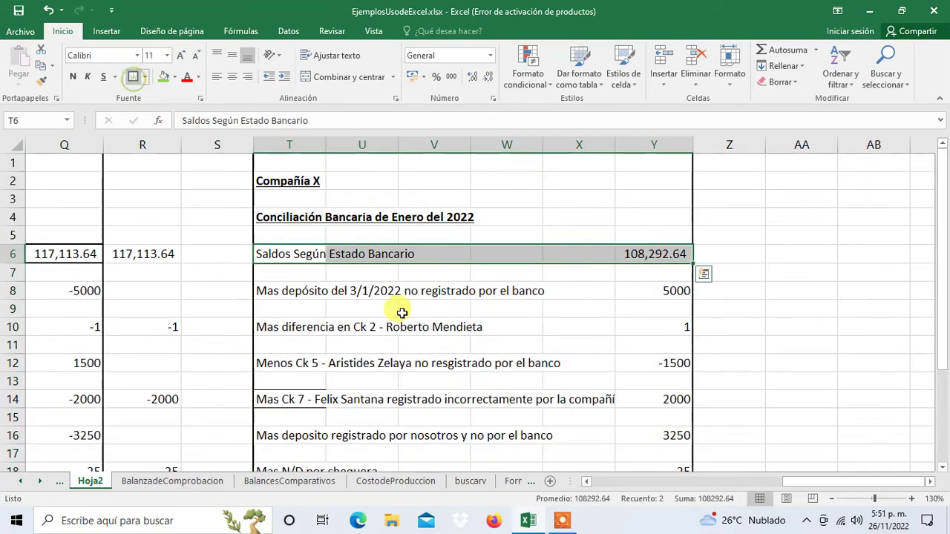
scroll(397, 315, down, 3)
drag(265, 398, 638, 399)
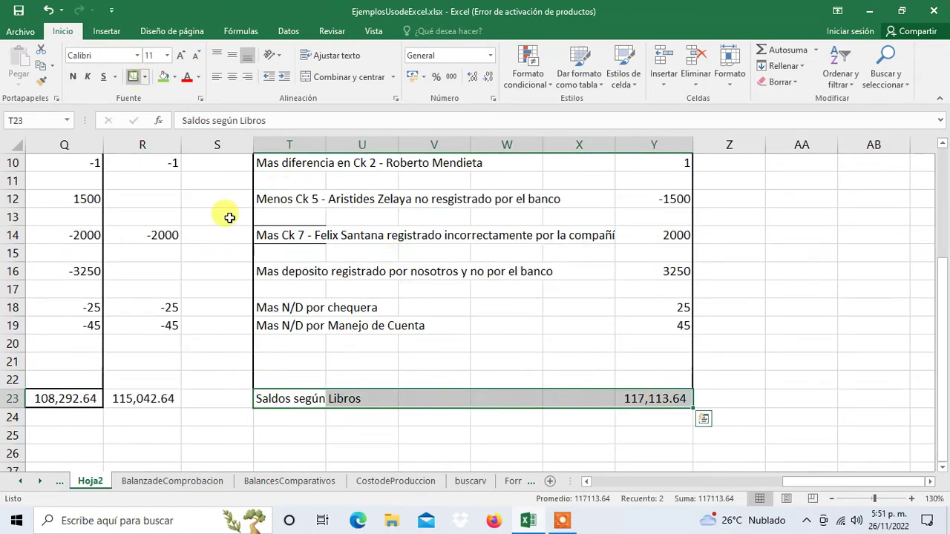
- Set Sin borde on cell T14 to remove its borders
click(279, 239)
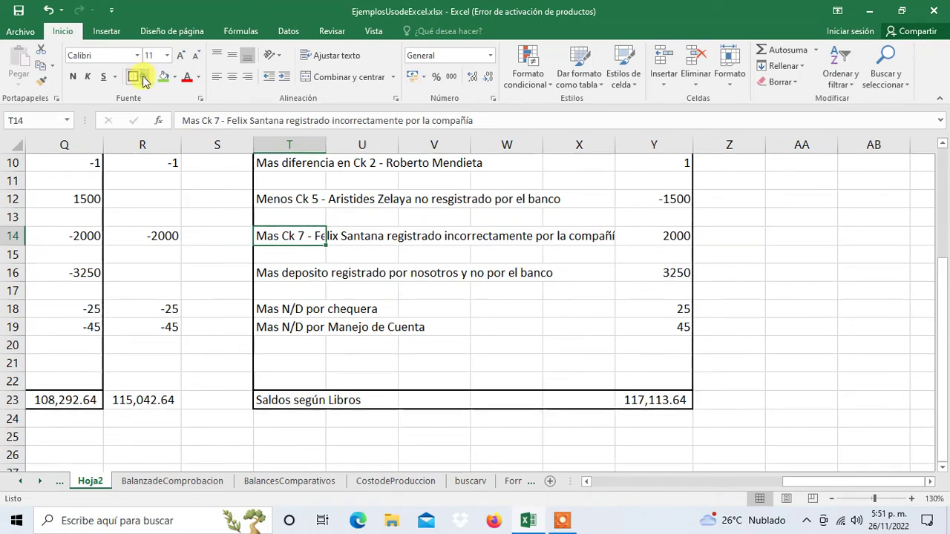
click(145, 77)
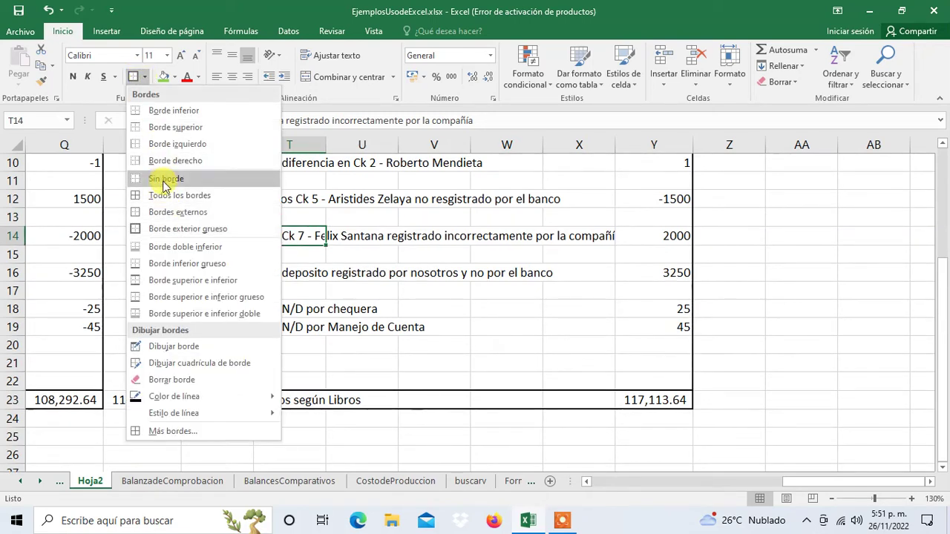
click(241, 215)
- Put a thick outside border around the adjustments block T7:Y23
scroll(314, 273, up, 2)
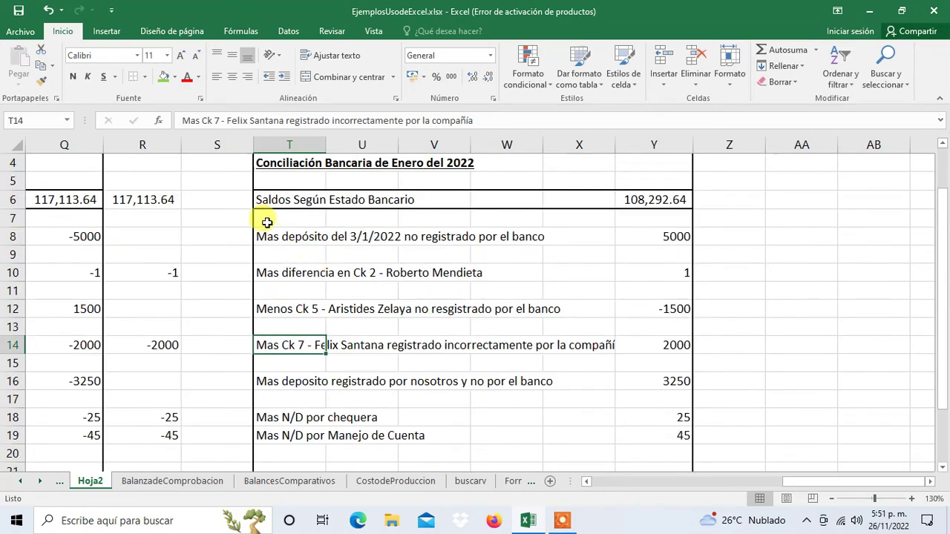
mouse_move(265, 221)
mouse_down()
mouse_move(595, 254)
mouse_move(665, 417)
mouse_up()
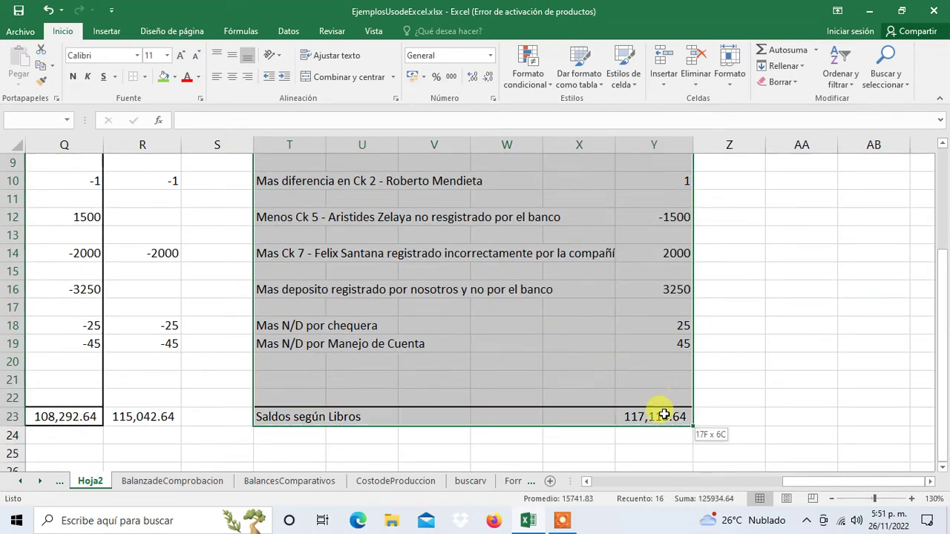
click(147, 82)
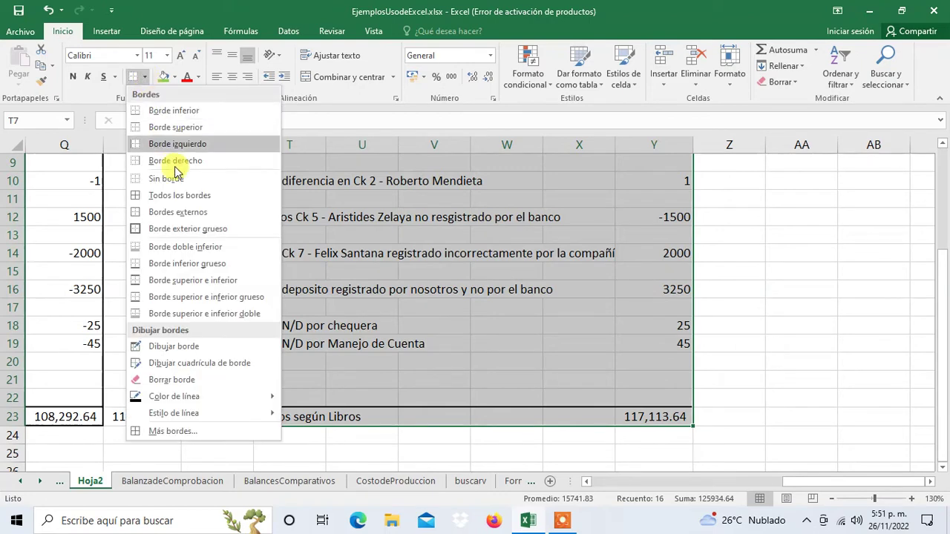
click(186, 226)
scroll(312, 282, up, 3)
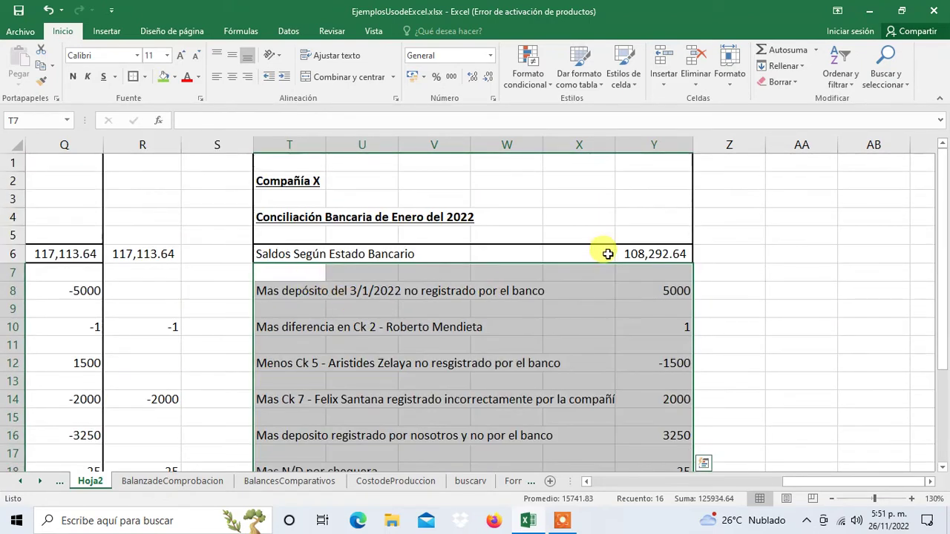
click(306, 175)
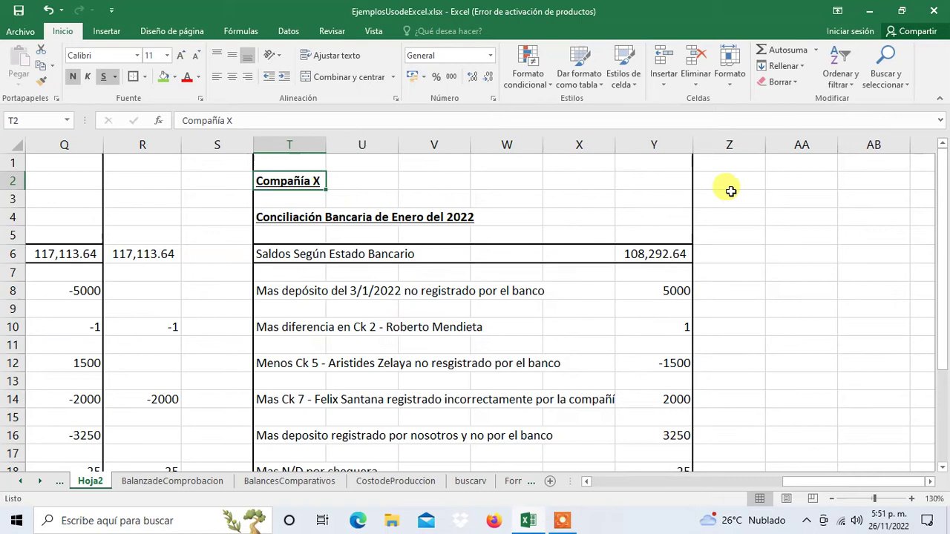
- Merge and centre Compañía X across T2:Y2 and the month title across T4:Y4
shift+click(655, 178)
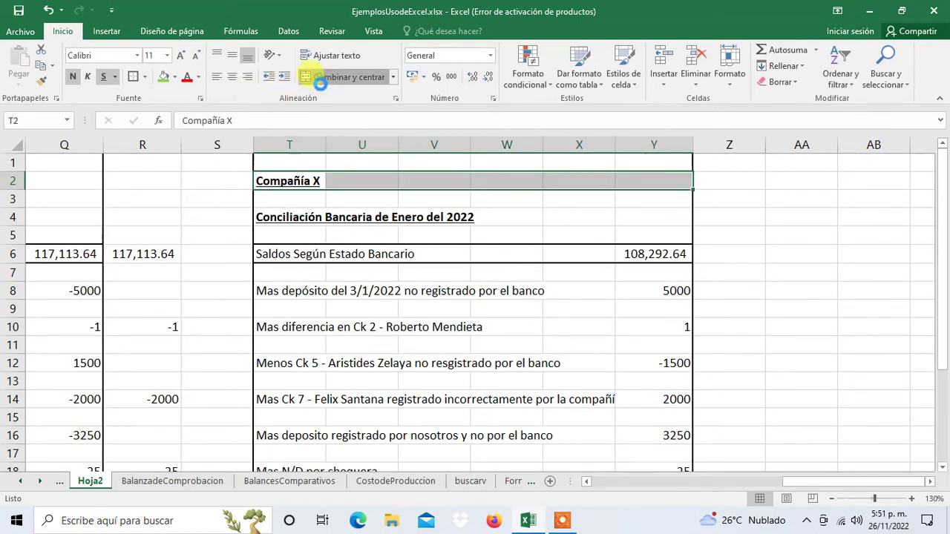
click(317, 77)
click(289, 218)
shift+click(636, 214)
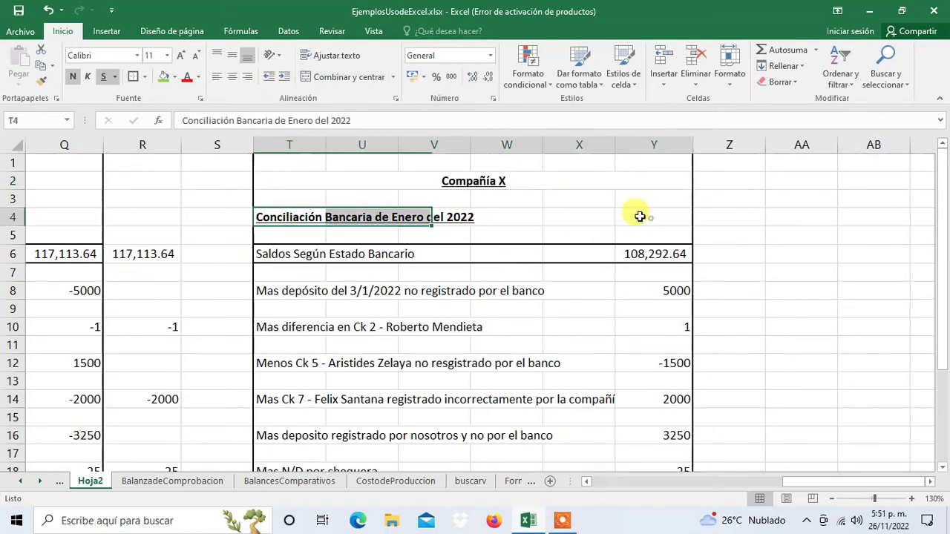
click(317, 82)
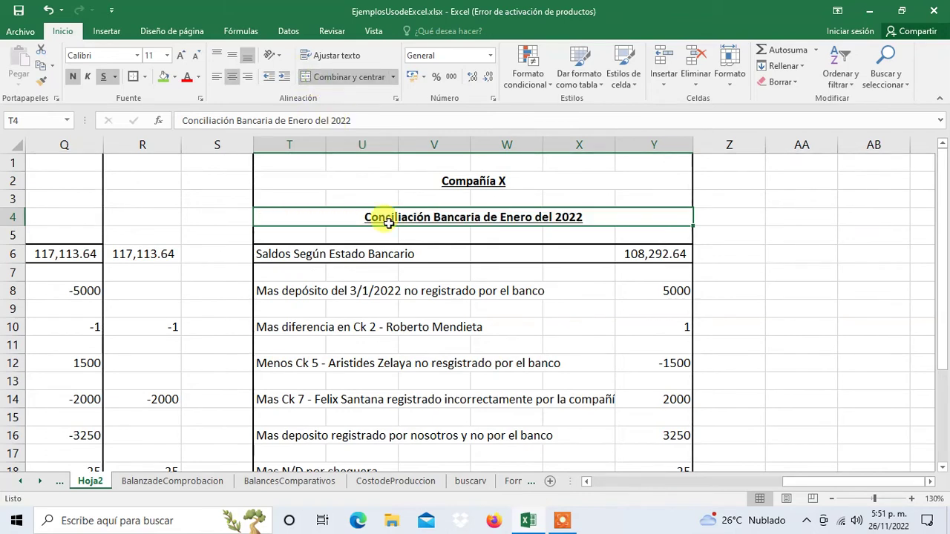
- Bold the Saldos Según Estado Bancario and Saldos según Libros labels
scroll(382, 211, down, 1)
click(291, 198)
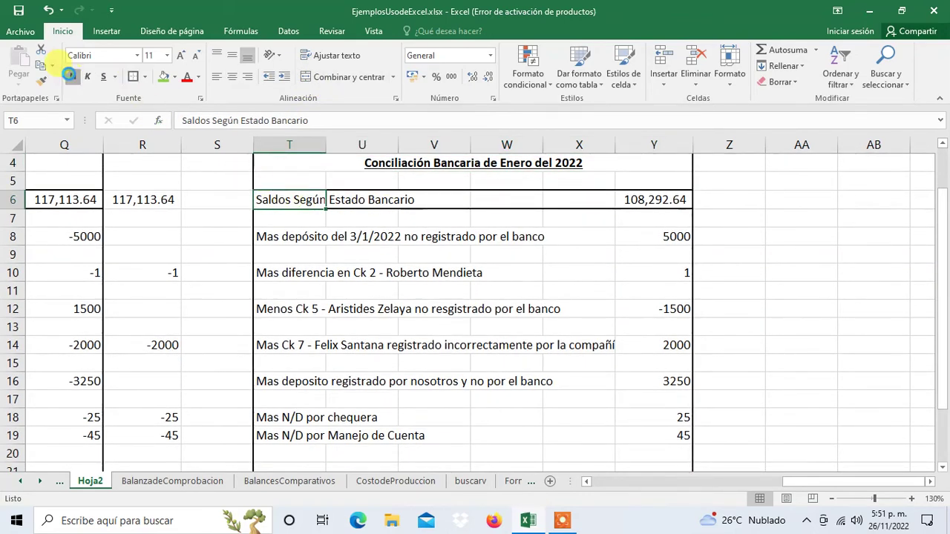
click(69, 74)
scroll(244, 186, down, 2)
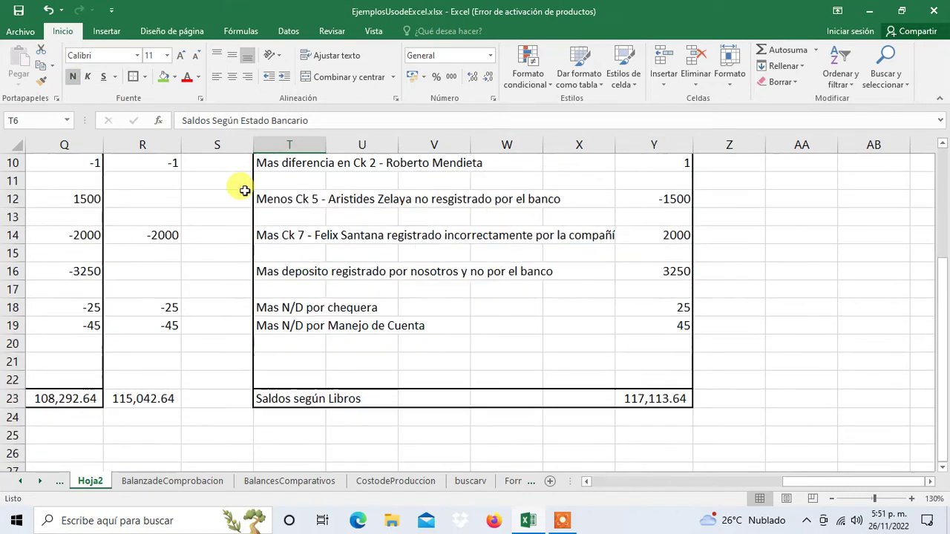
click(282, 399)
click(72, 77)
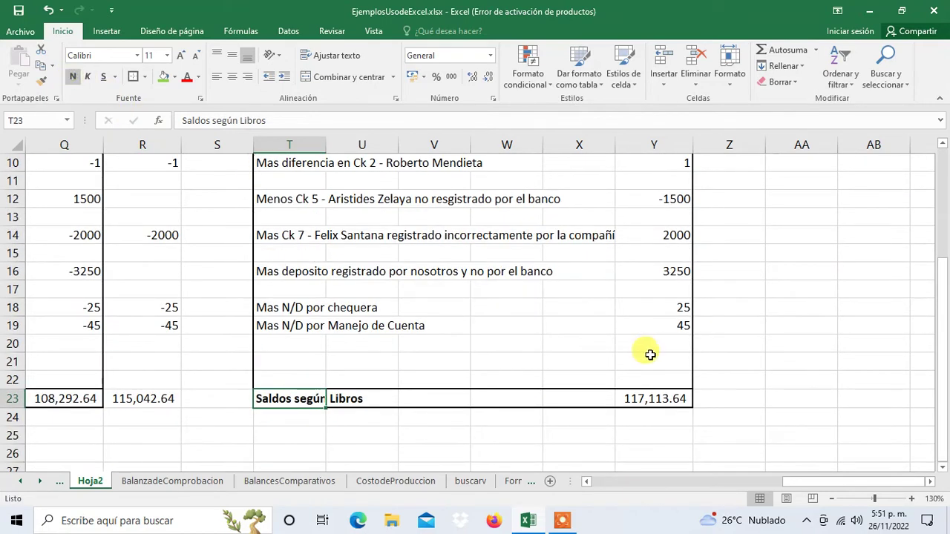
- Bold the Y23 total and the 108,292.64 bank statement balance in Y6
click(643, 398)
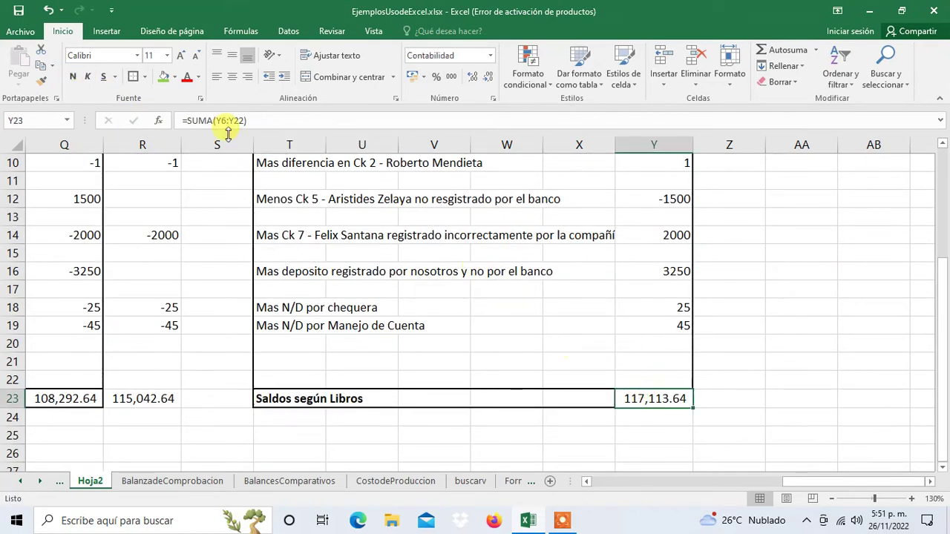
click(72, 76)
scroll(509, 270, up, 2)
click(641, 209)
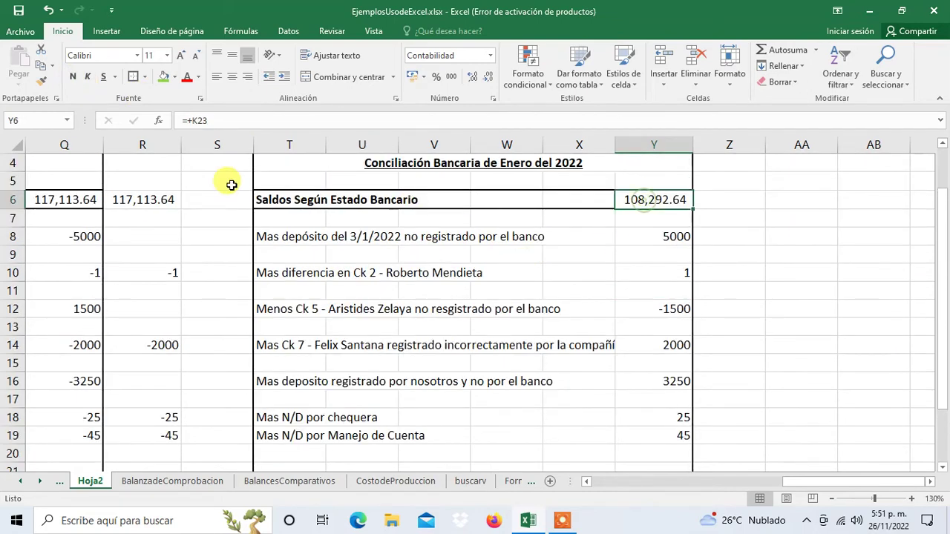
click(72, 77)
- Apply Comma Style to the column Y amounts Y6:Y24
scroll(452, 306, down, 1)
scroll(633, 225, up, 1)
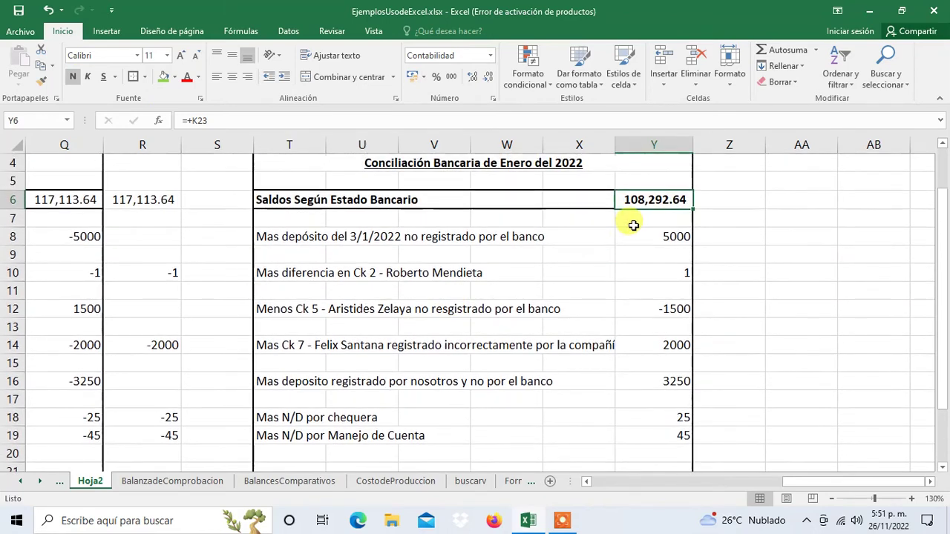
drag(636, 200, 639, 423)
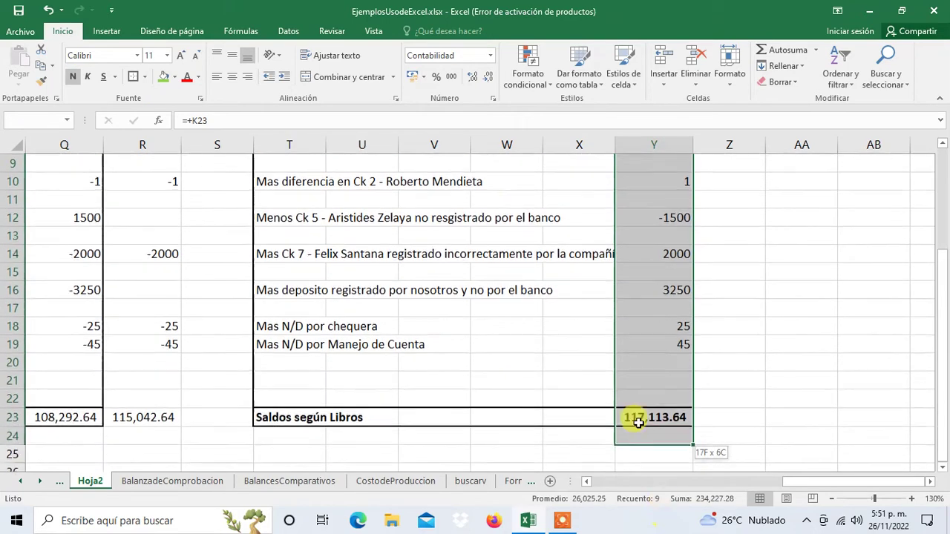
click(451, 76)
scroll(441, 180, up, 3)
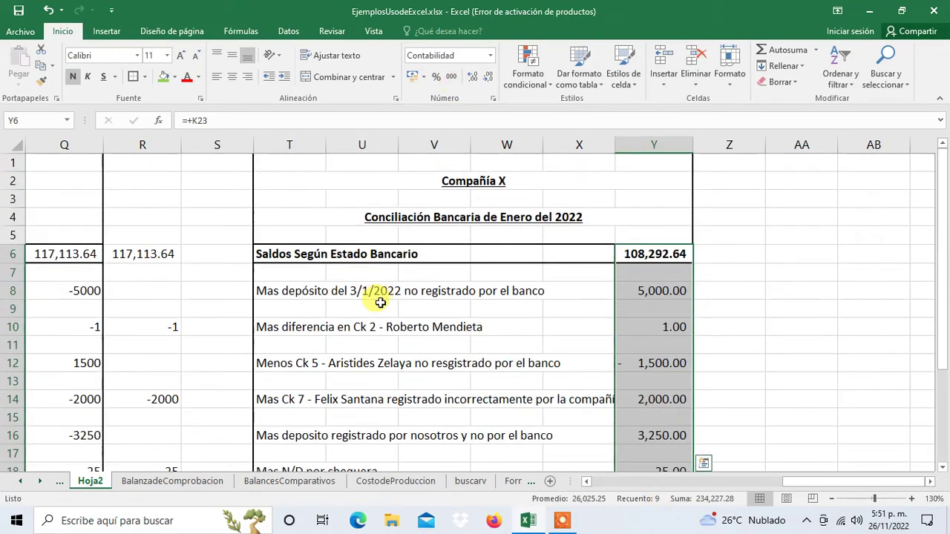
drag(786, 481, 735, 482)
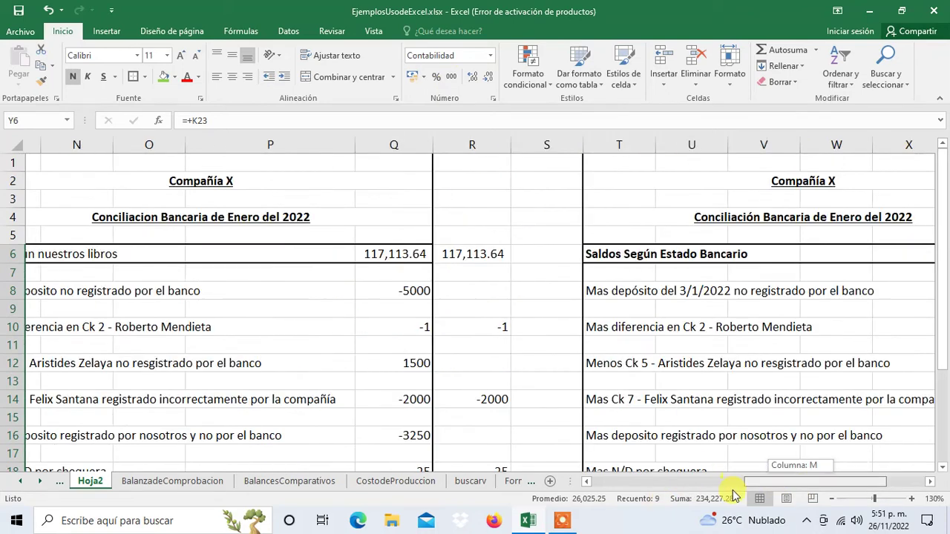
- Bold the Saldo según nuestros libros label in M6 and its balance in Q6
click(289, 254)
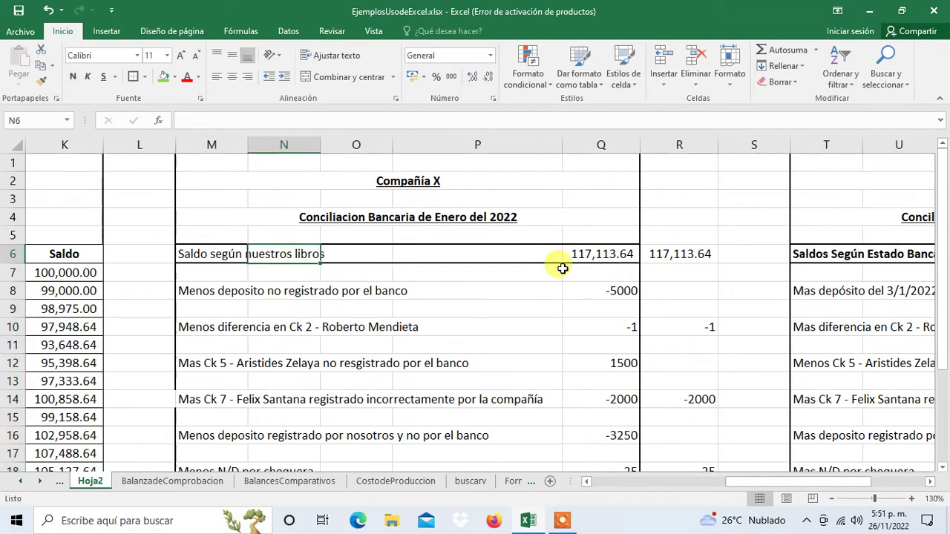
click(237, 256)
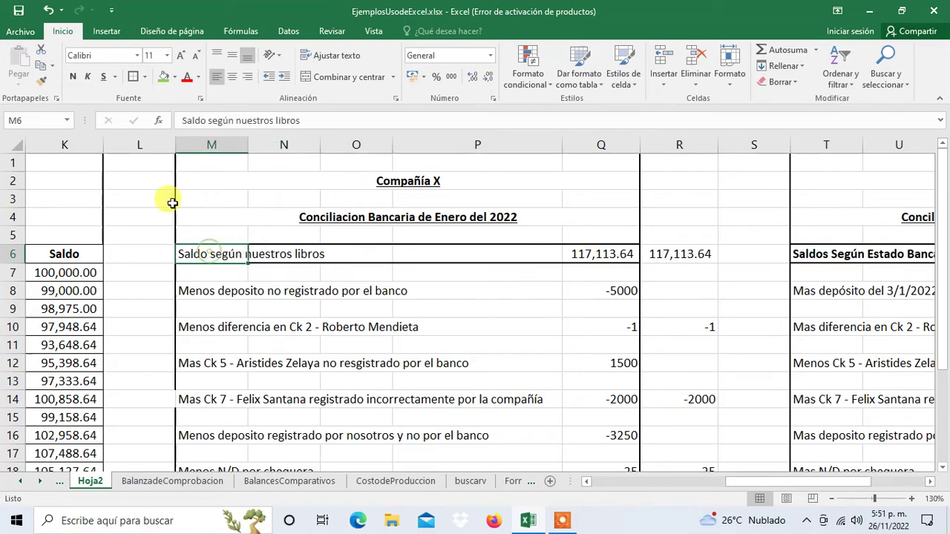
click(72, 77)
click(575, 252)
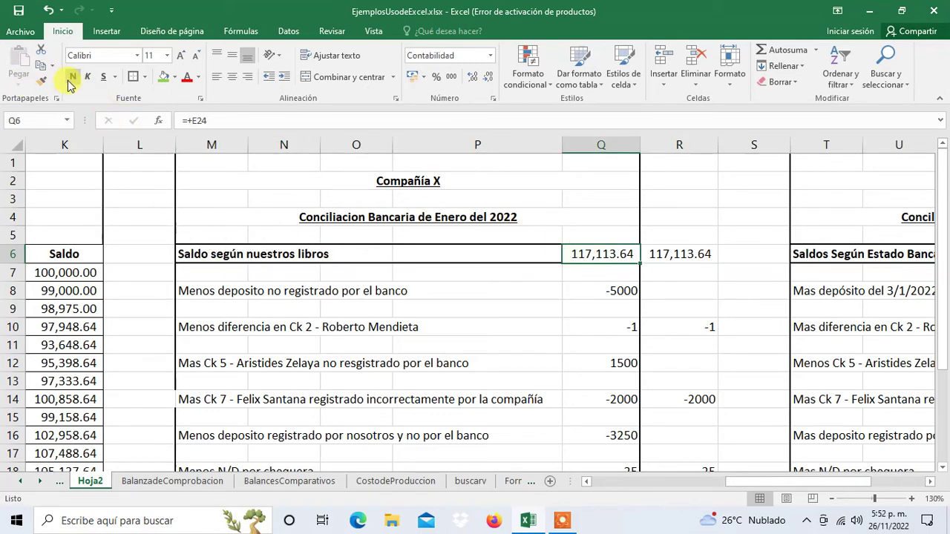
- Bold the Saldo según Bancos total 108,292.64 in Q23 and its label in M23
scroll(194, 218, down, 3)
scroll(200, 221, down, 1)
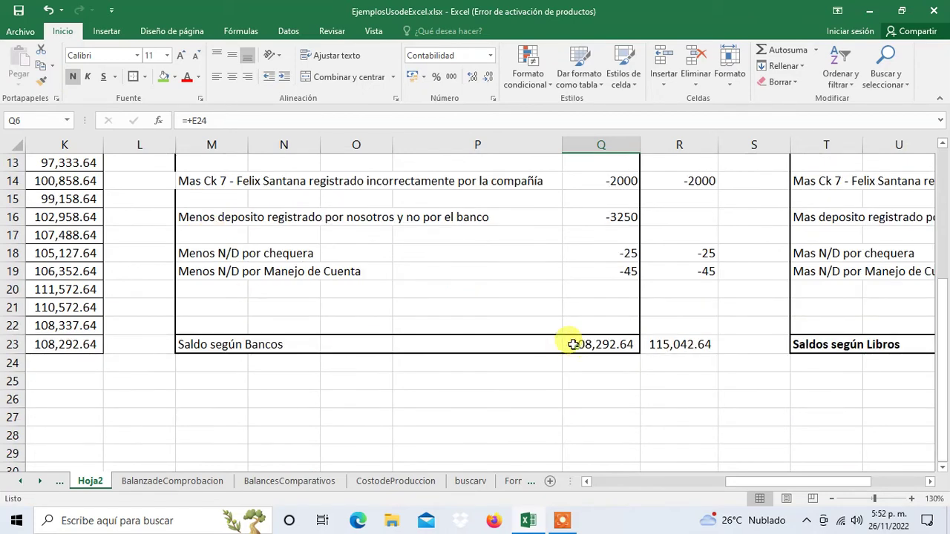
click(573, 345)
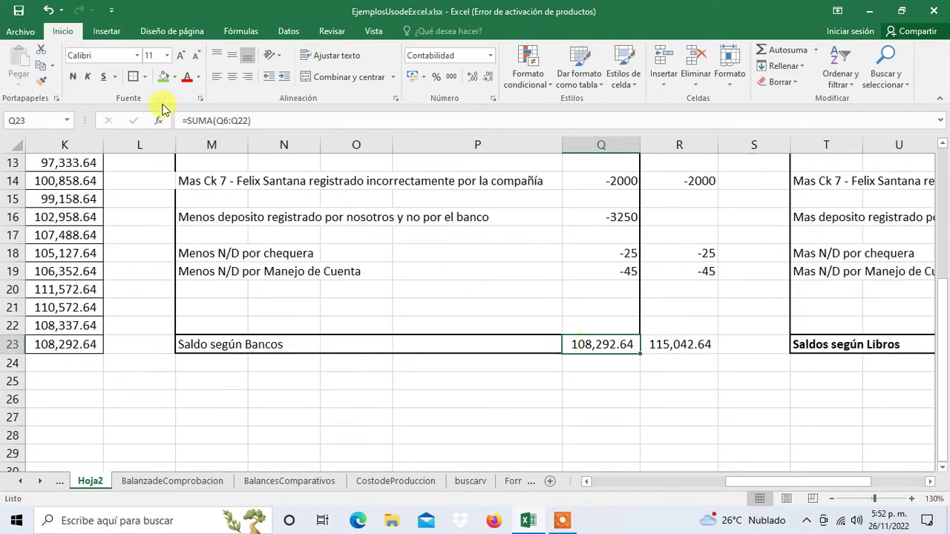
click(72, 77)
click(243, 344)
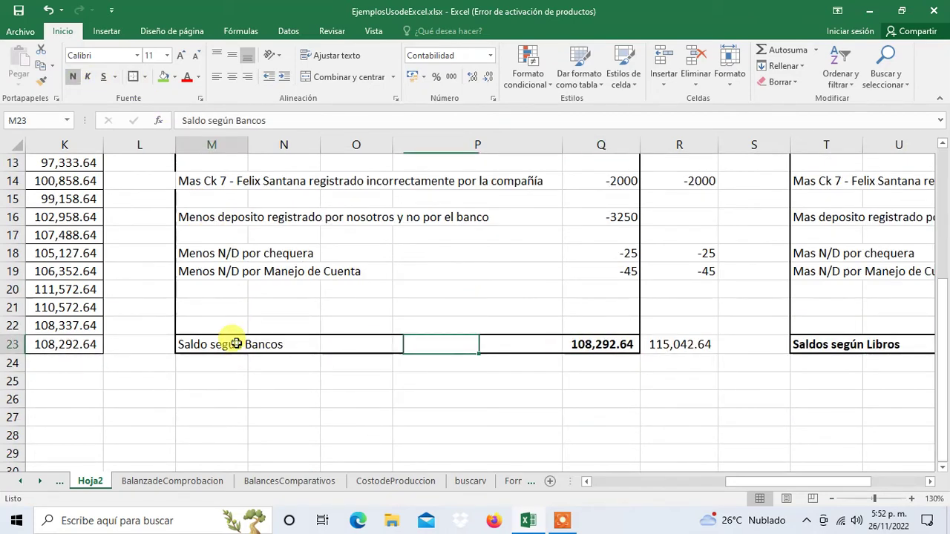
click(72, 77)
- Apply Comma Style accounting format to the column Q amounts Q6:Q24
scroll(314, 297, up, 2)
scroll(327, 286, up, 1)
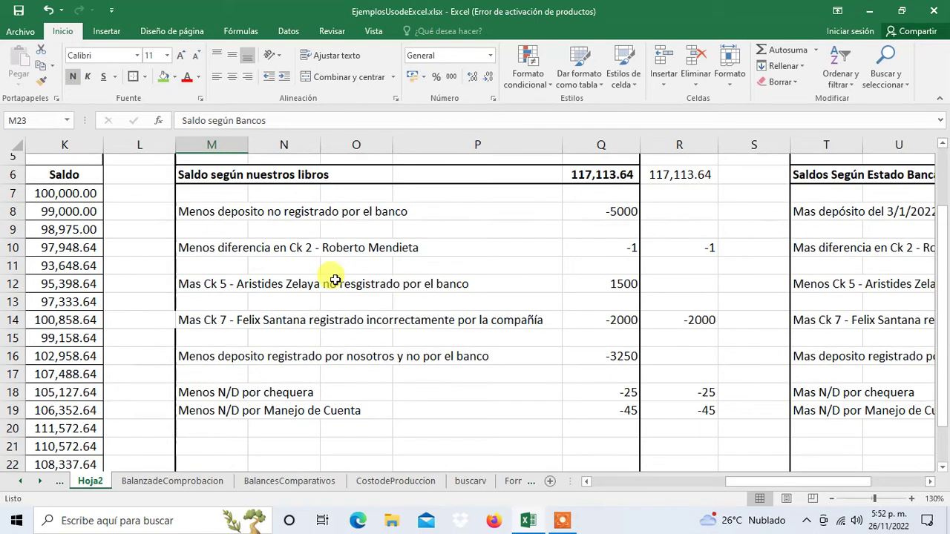
scroll(335, 279, up, 2)
drag(589, 268, 601, 483)
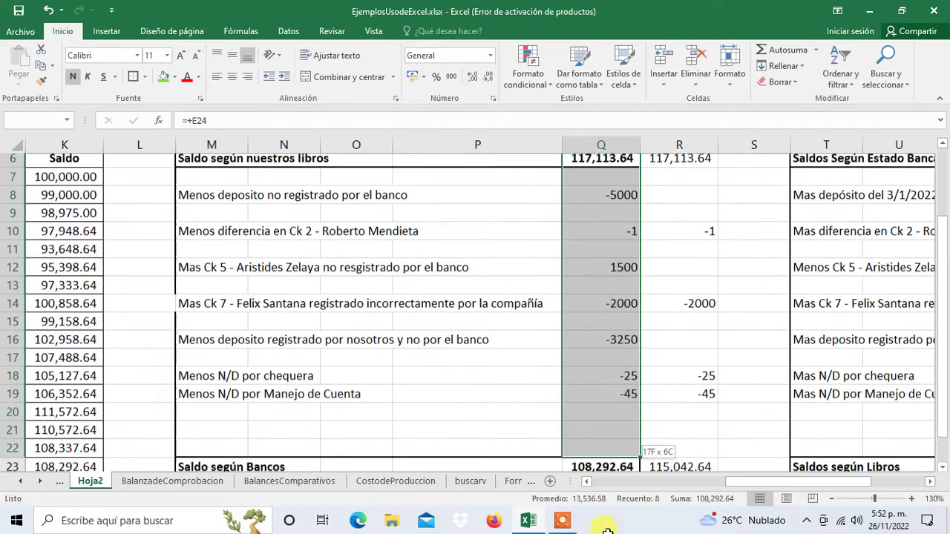
click(450, 77)
scroll(451, 268, up, 3)
click(542, 313)
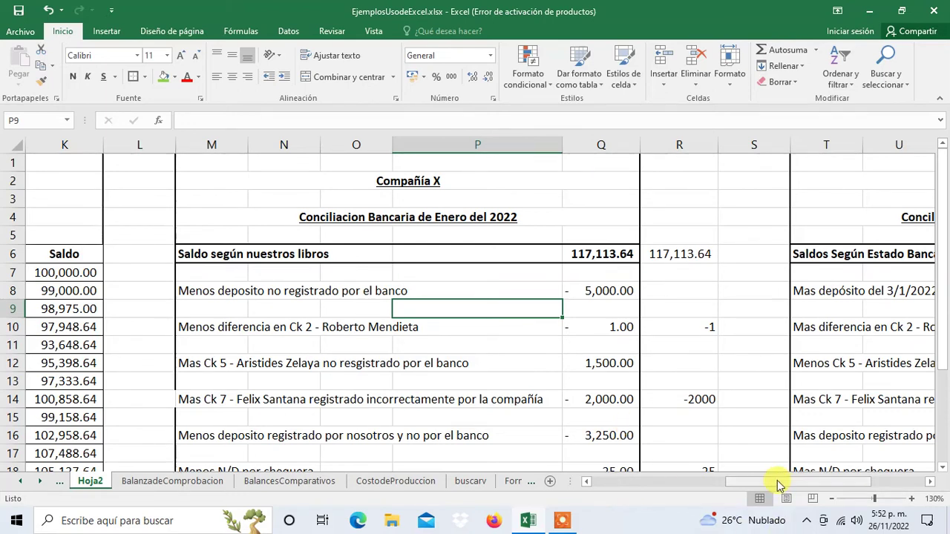
- Scroll right to bring the bank-statement reconciliation in columns T–Y, from 108,292.64, into view
drag(776, 480, 639, 480)
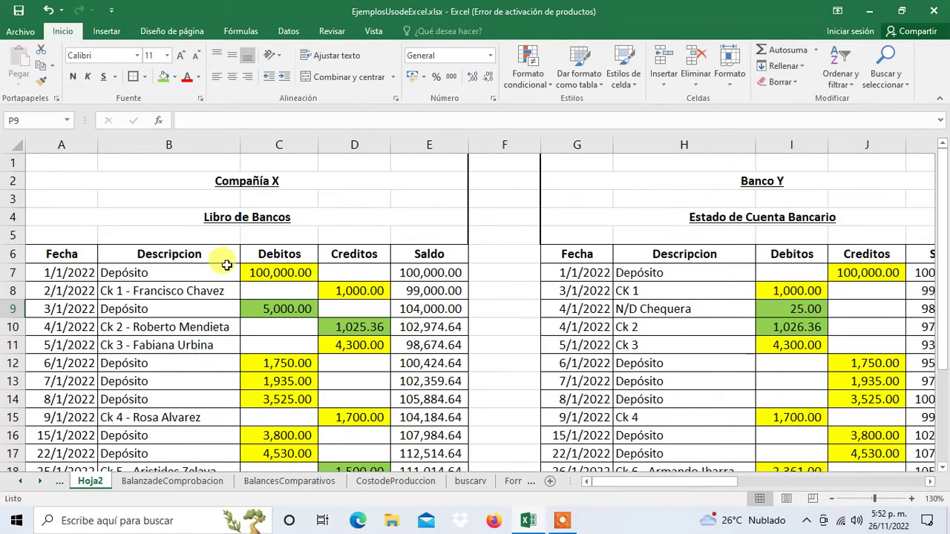
drag(946, 200, 945, 208)
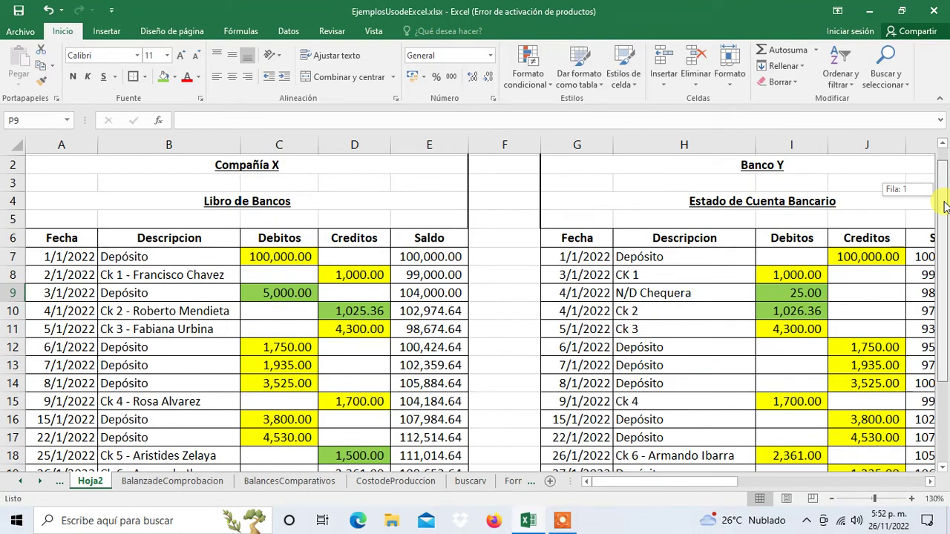
drag(945, 207, 937, 192)
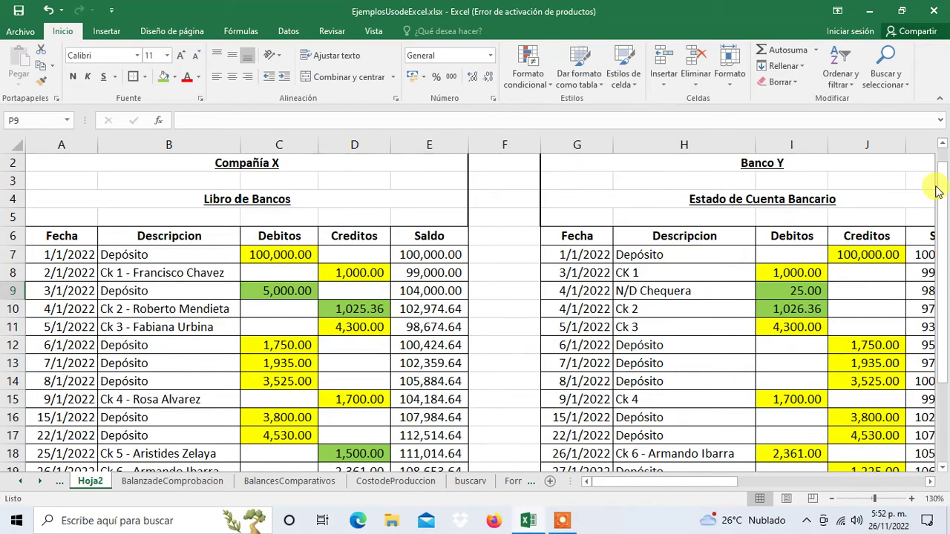
drag(937, 191, 937, 307)
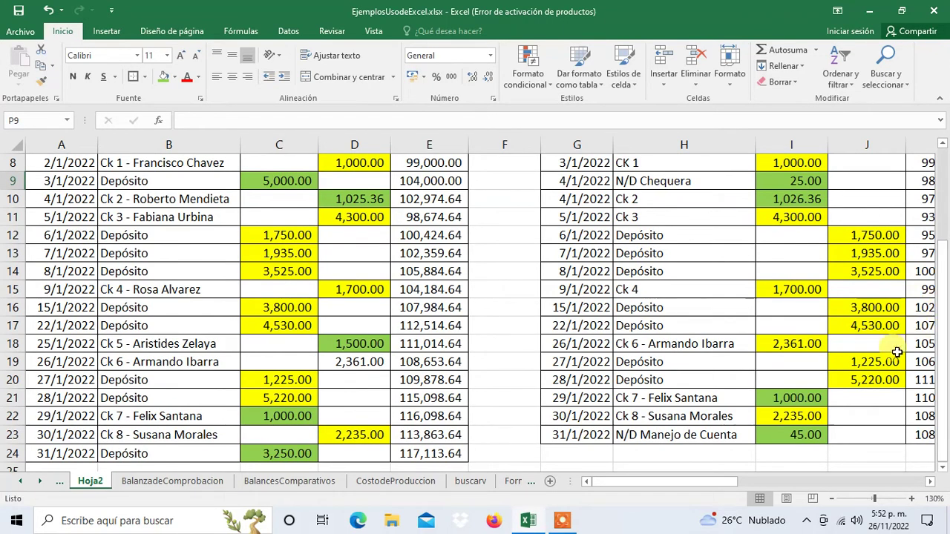
drag(945, 306, 930, 207)
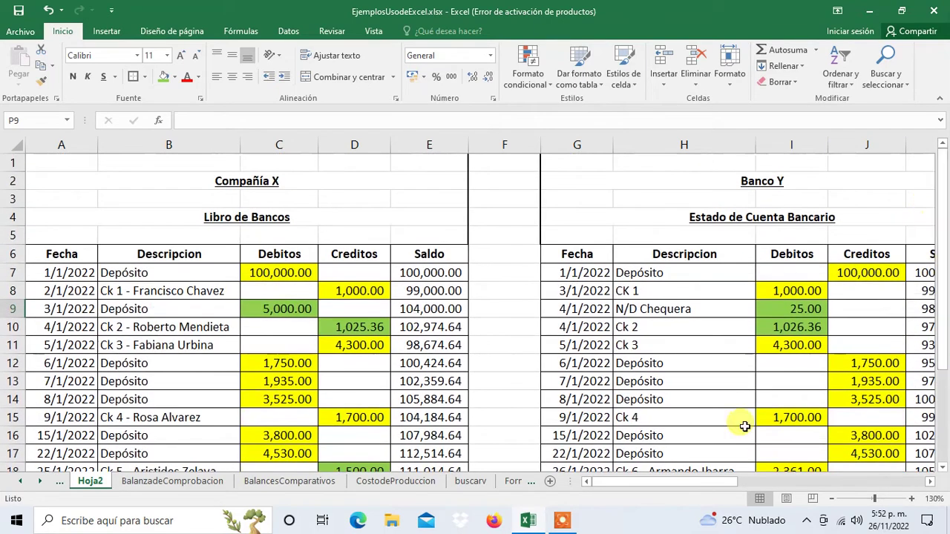
drag(663, 482, 698, 484)
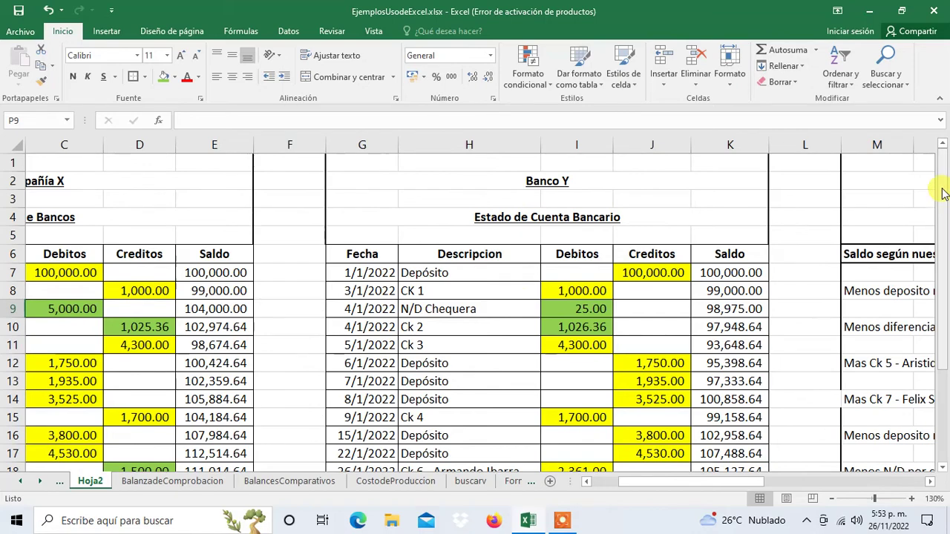
drag(946, 205, 946, 276)
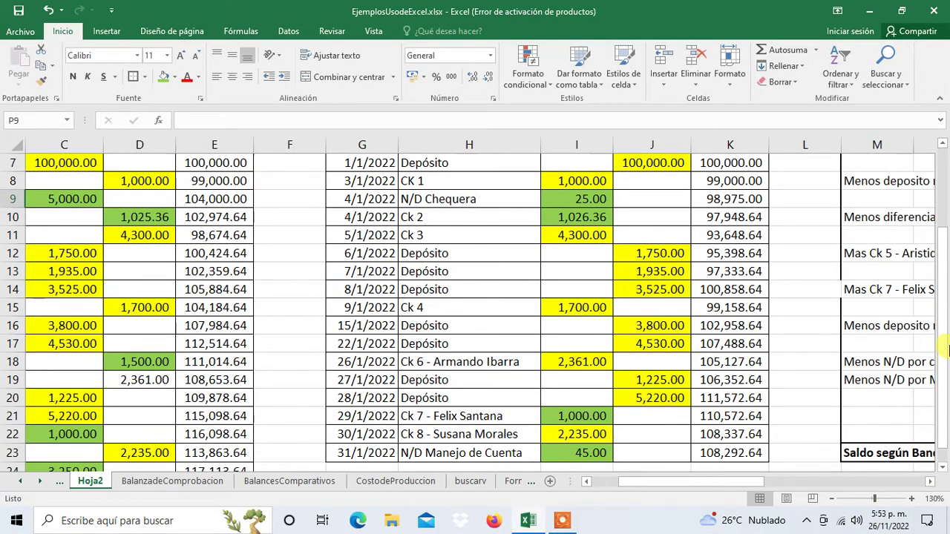
drag(942, 359, 927, 243)
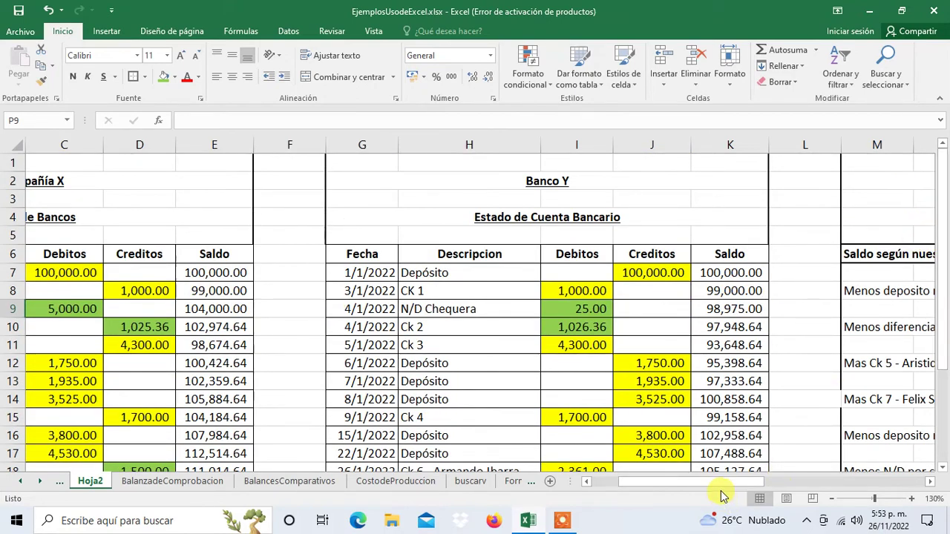
drag(724, 480, 796, 462)
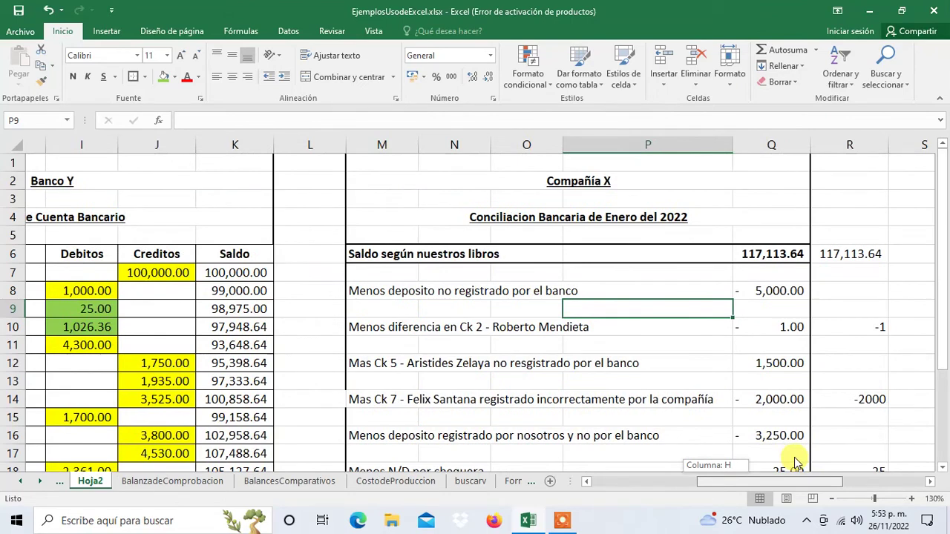
drag(797, 462, 791, 456)
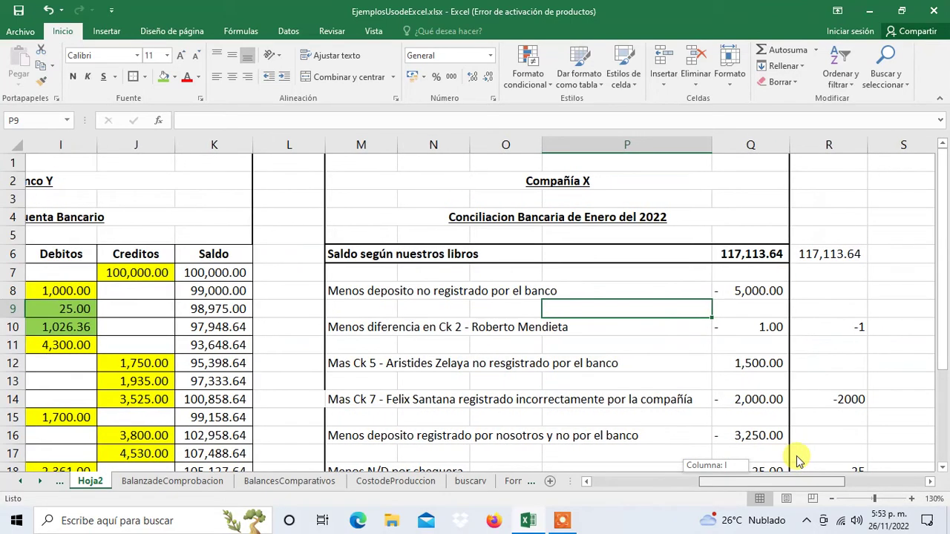
drag(723, 481, 737, 481)
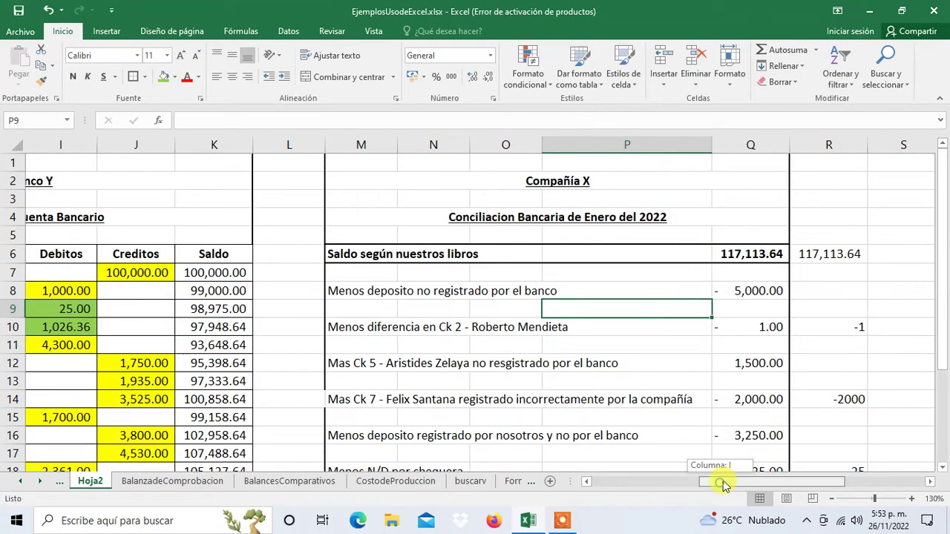
scroll(382, 317, right, 1)
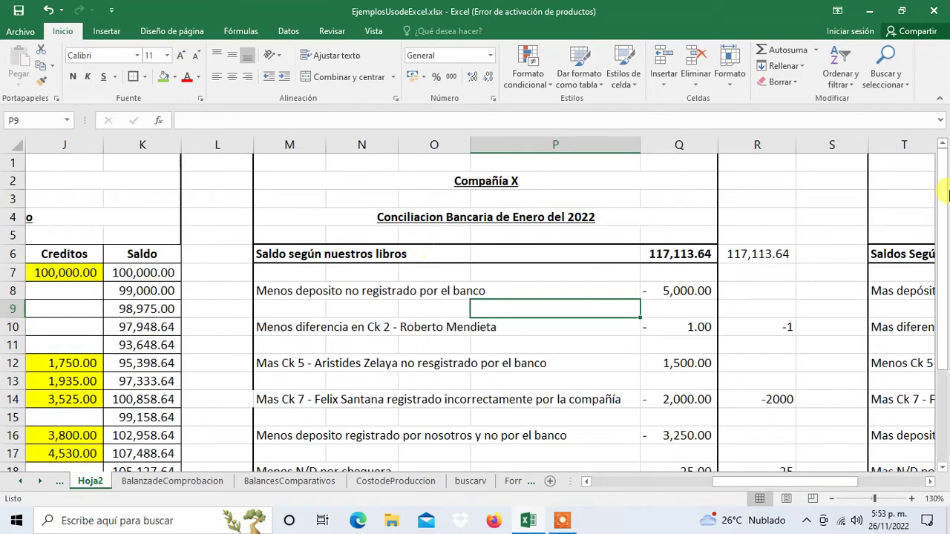
drag(947, 195, 947, 304)
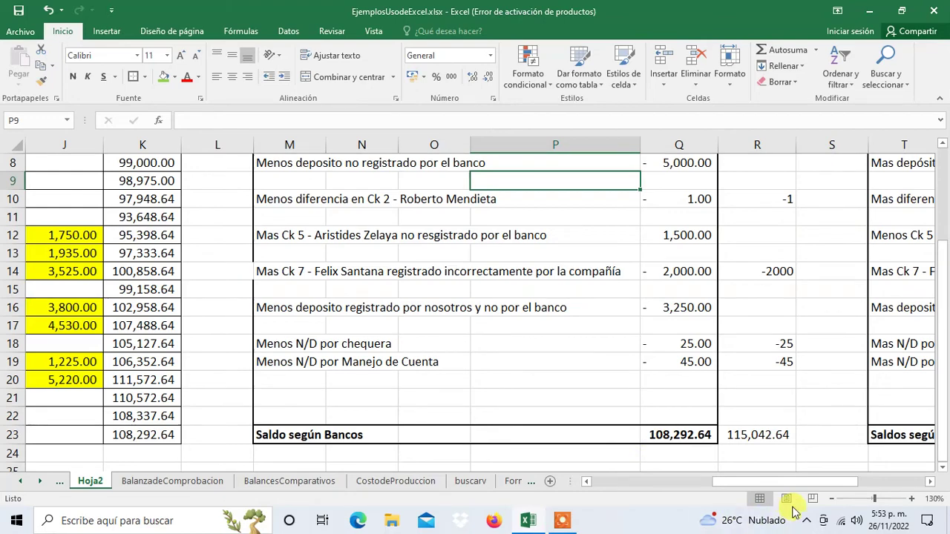
drag(947, 421, 942, 310)
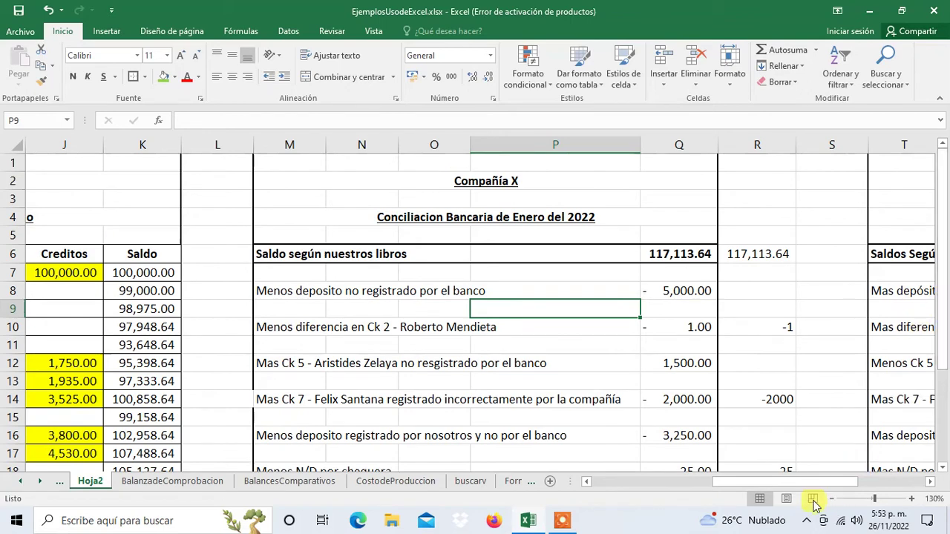
drag(794, 484, 864, 475)
click(930, 483)
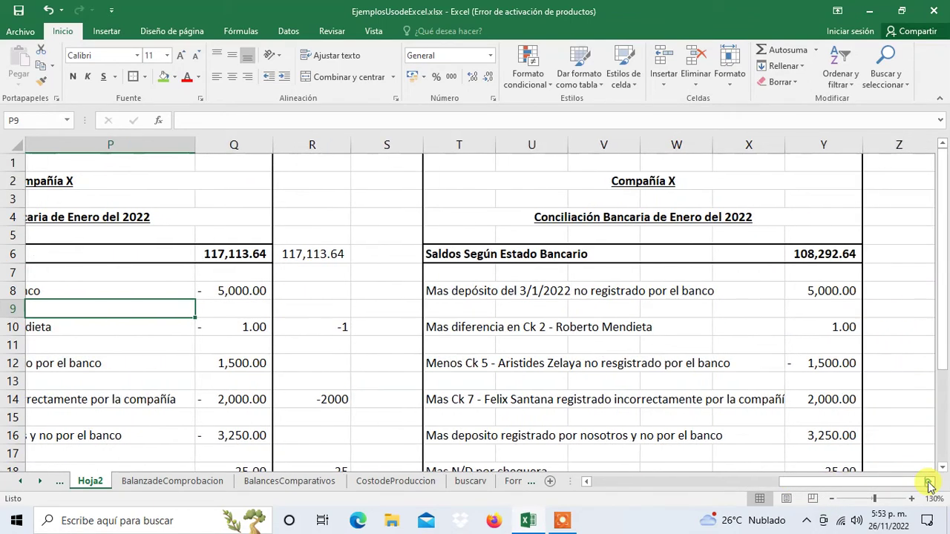
click(930, 482)
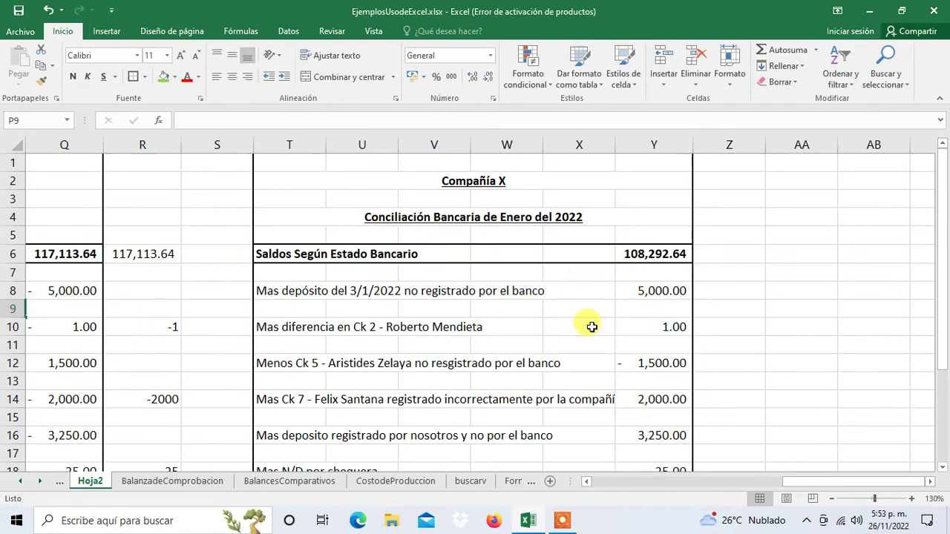
drag(946, 229, 944, 333)
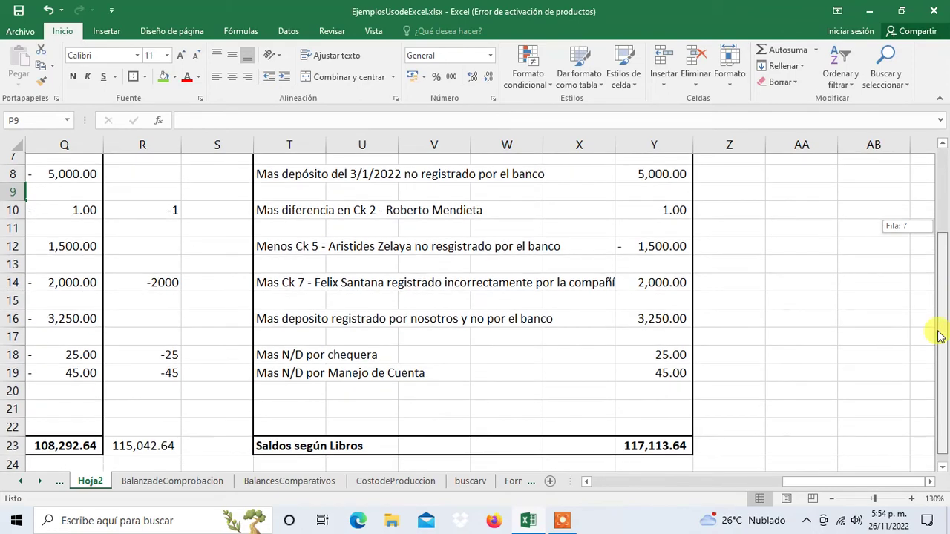
drag(943, 423, 945, 422)
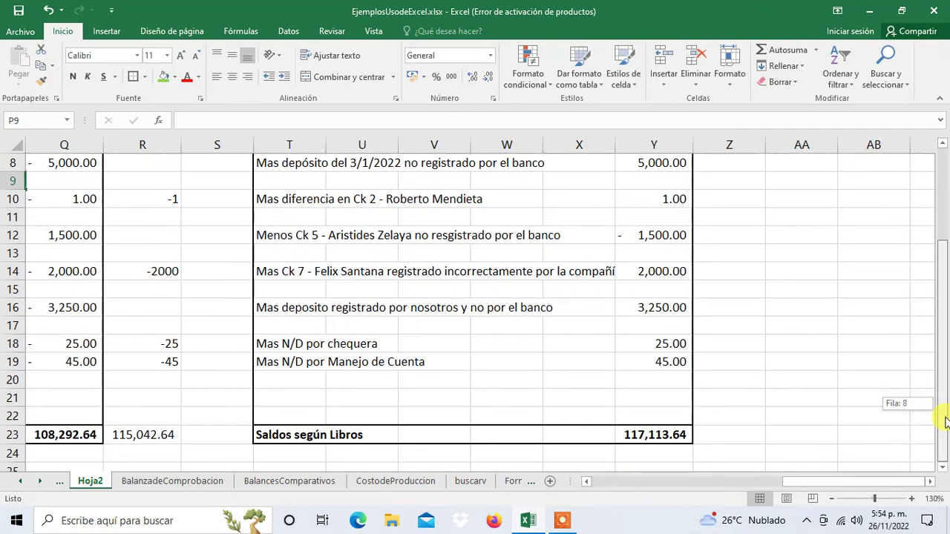
drag(946, 421, 944, 306)
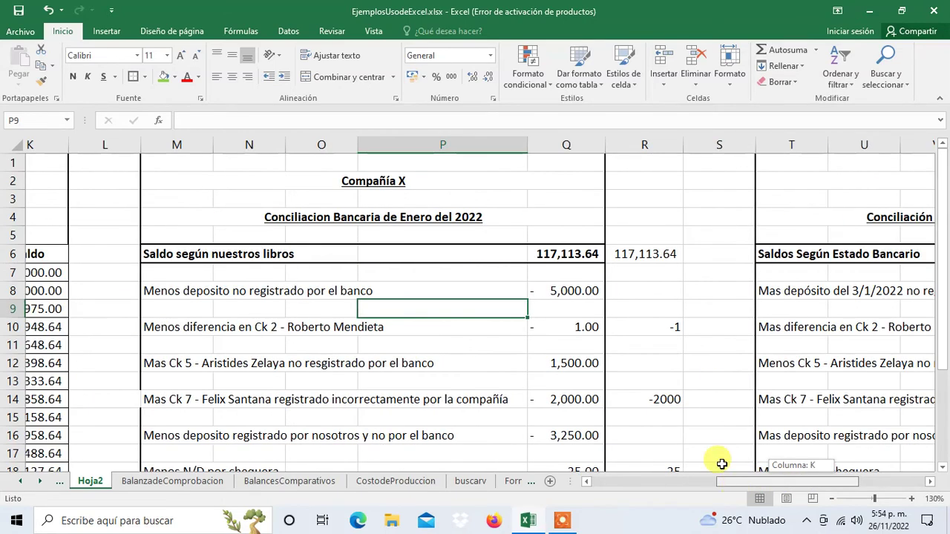
drag(786, 483, 719, 475)
- Enter the column heading 'Saldo Ajustado' in R5
click(683, 236)
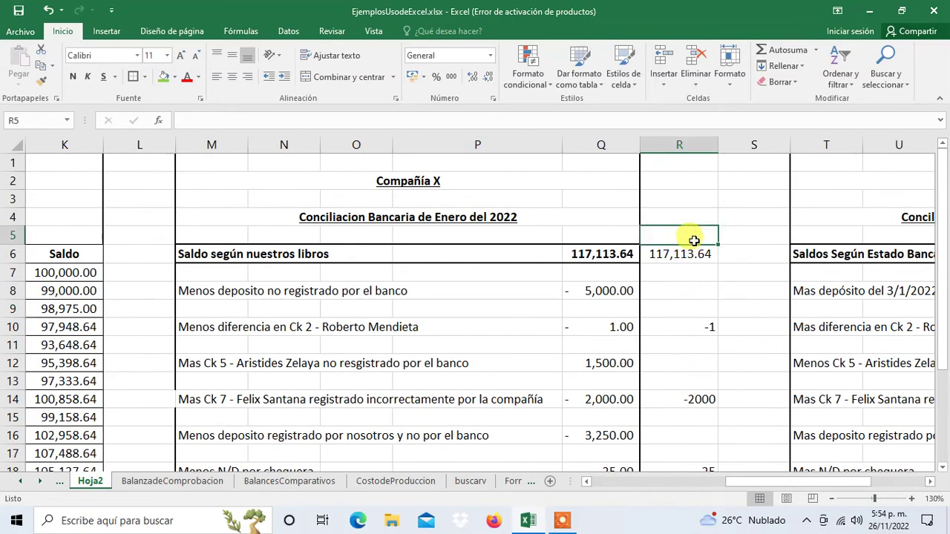
text(Saldo Ajustado)
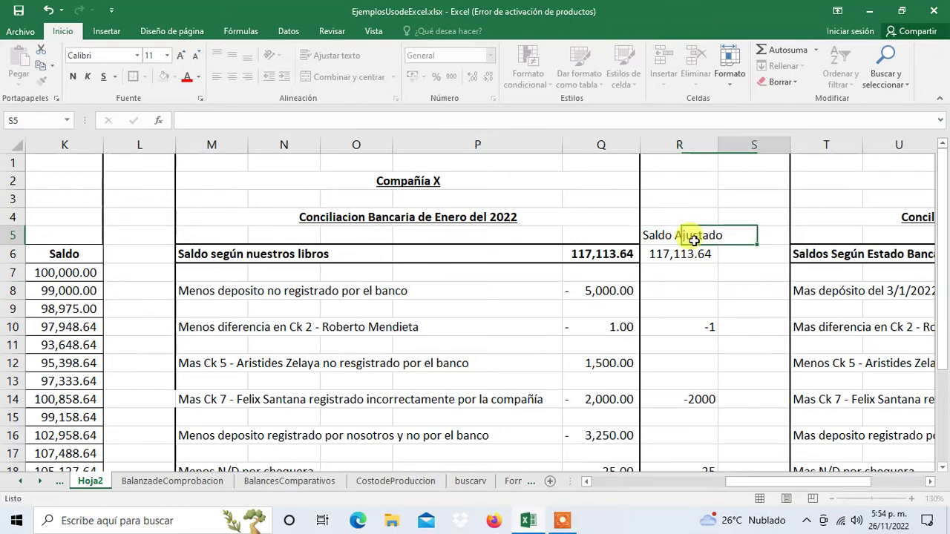
key(Return)
key(Left)
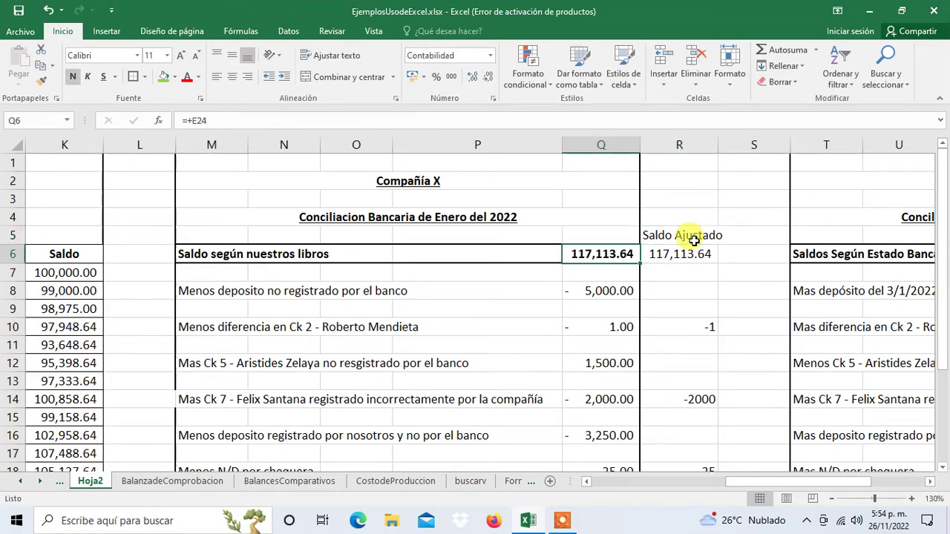
key(Right)
key(Left)
key(Right)
- Check the column R adjustments and bold the 115,042.64 total in R23
key(Down)
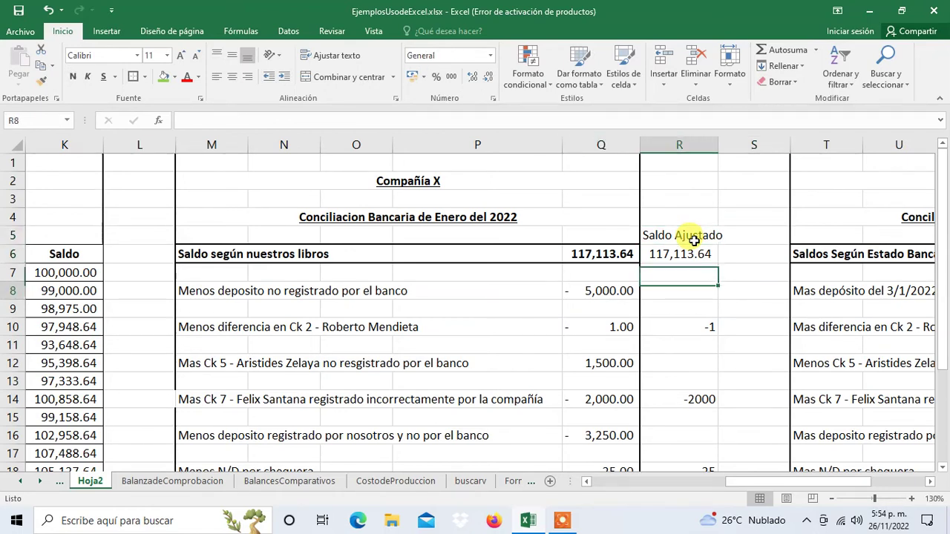
key(Down)
key(Down)
key(Down)
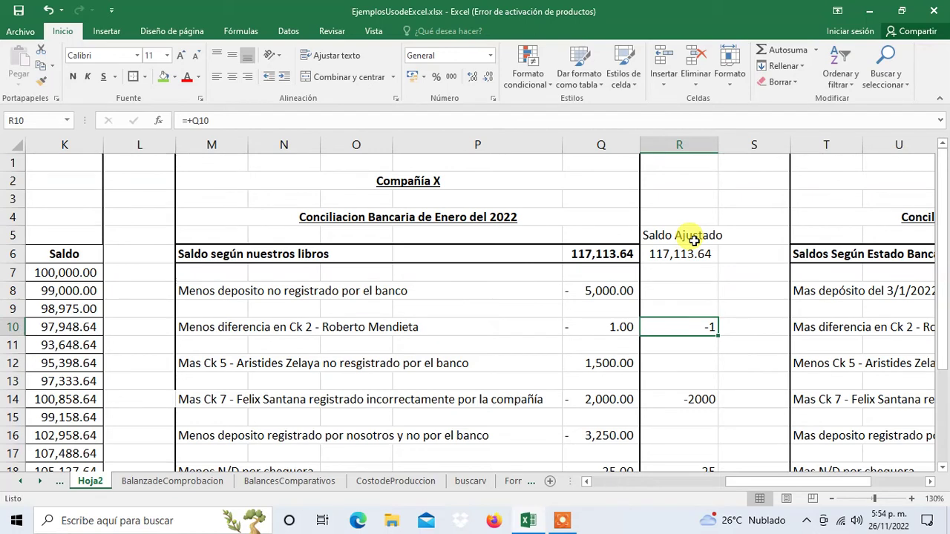
key(Down)
key(Down)
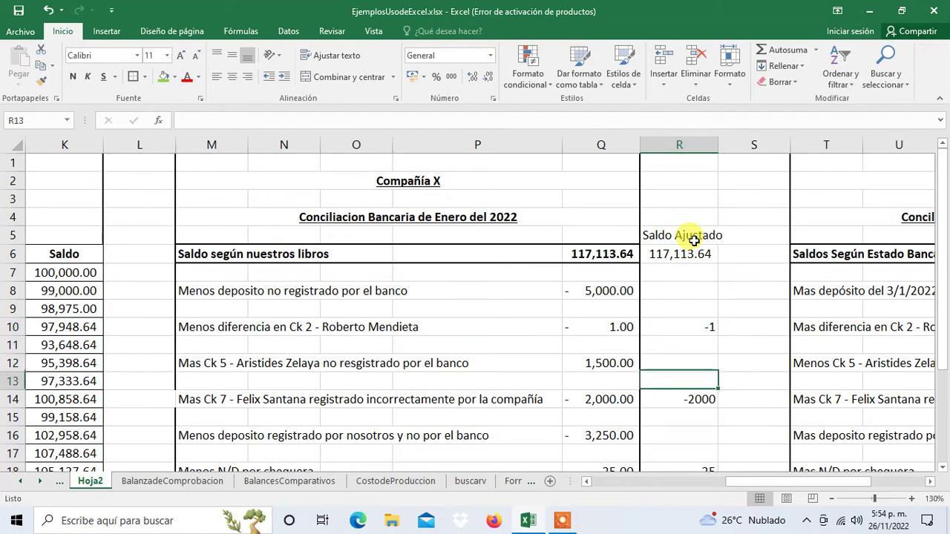
key(Down)
key(Down)
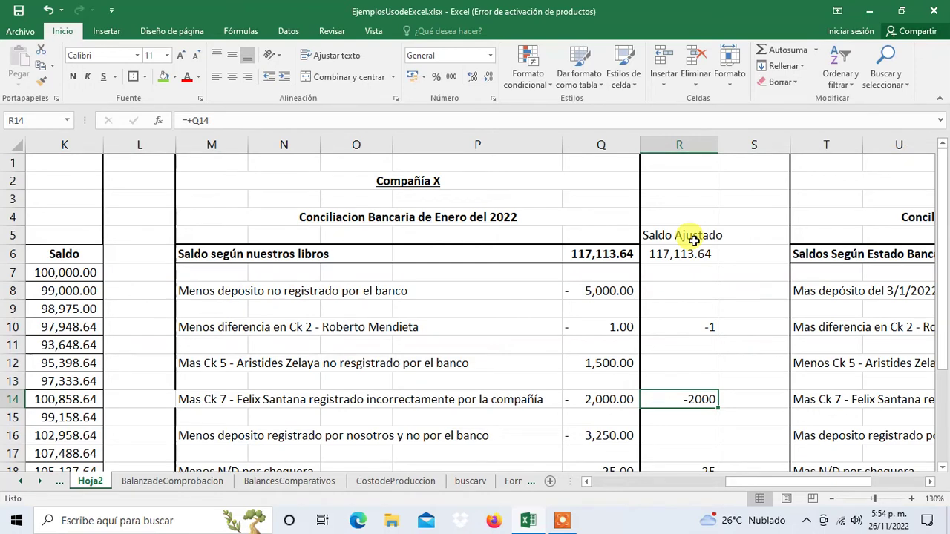
key(Down)
key(Down)
key(Down)
key(Down)
key(Down)
key(Down)
key(Down)
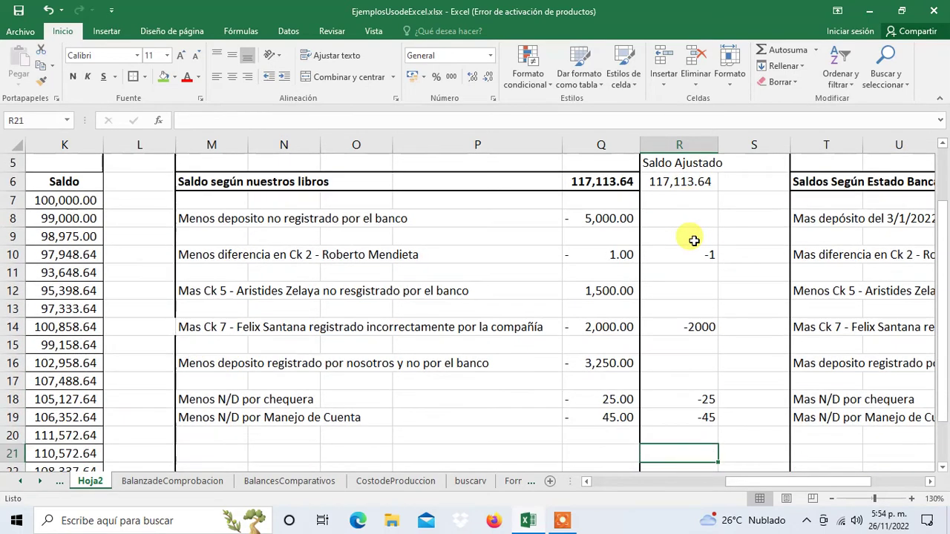
key(Up)
key(Up)
key(Up)
key(Down)
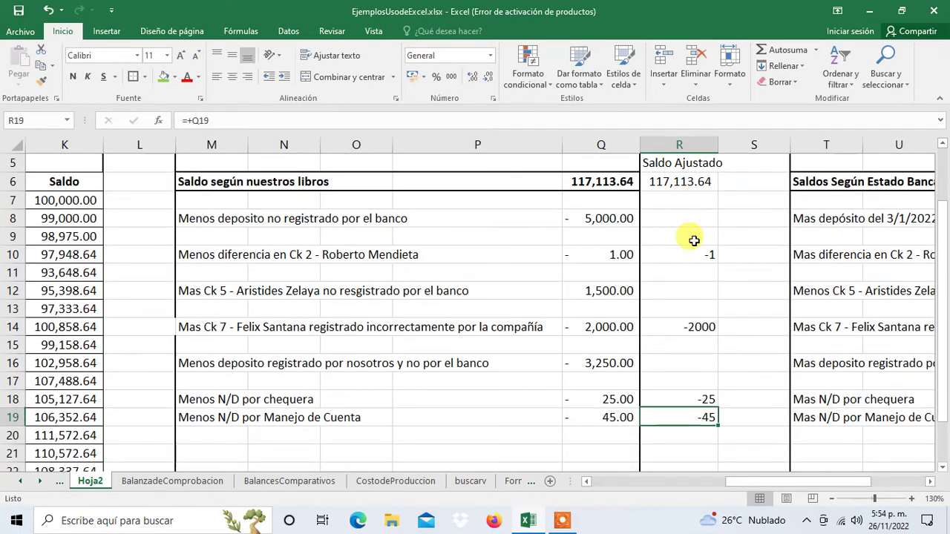
key(Down)
key(Down)
key(Down)
key(Down)
key(Down)
key(Up)
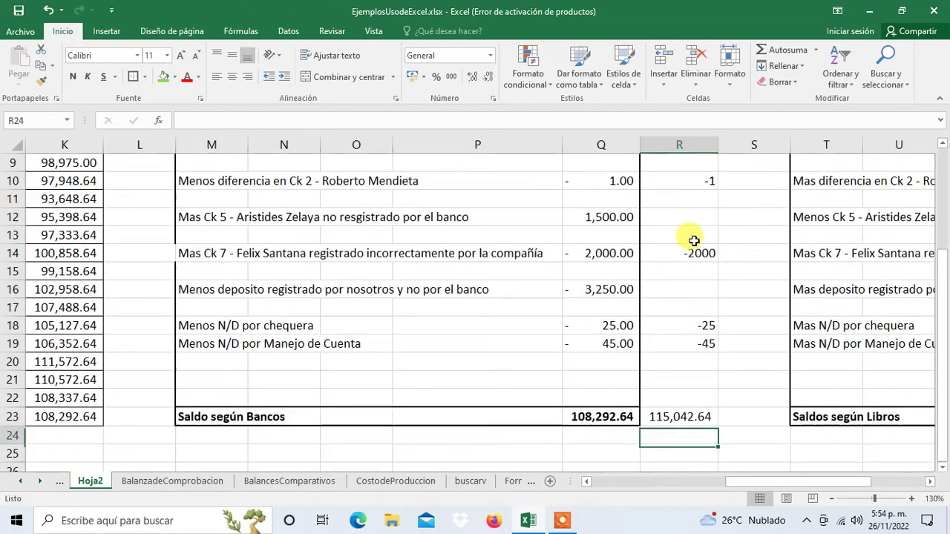
key(Up)
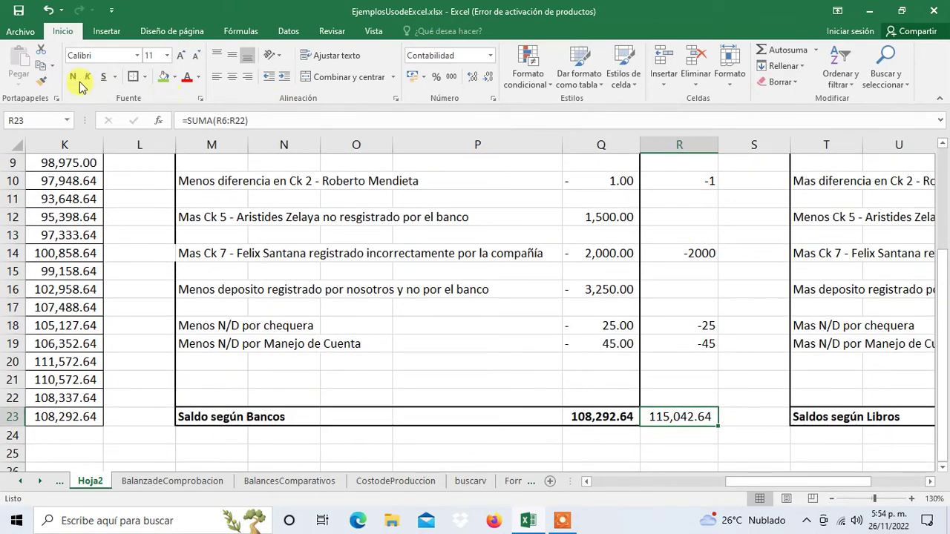
click(77, 80)
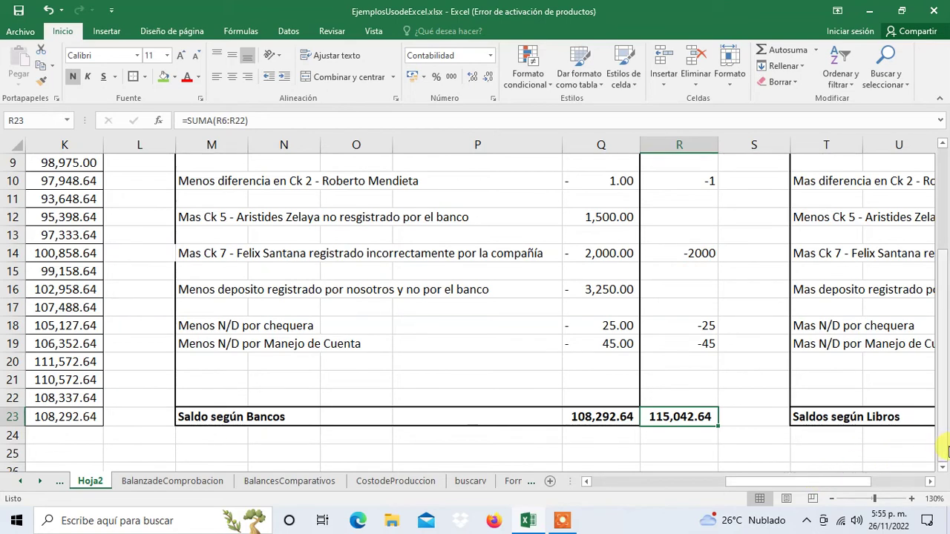
- Select the adjustment rows M10:R19
mouse_move(947, 358)
mouse_down()
mouse_move(942, 276)
mouse_move(943, 288)
mouse_up()
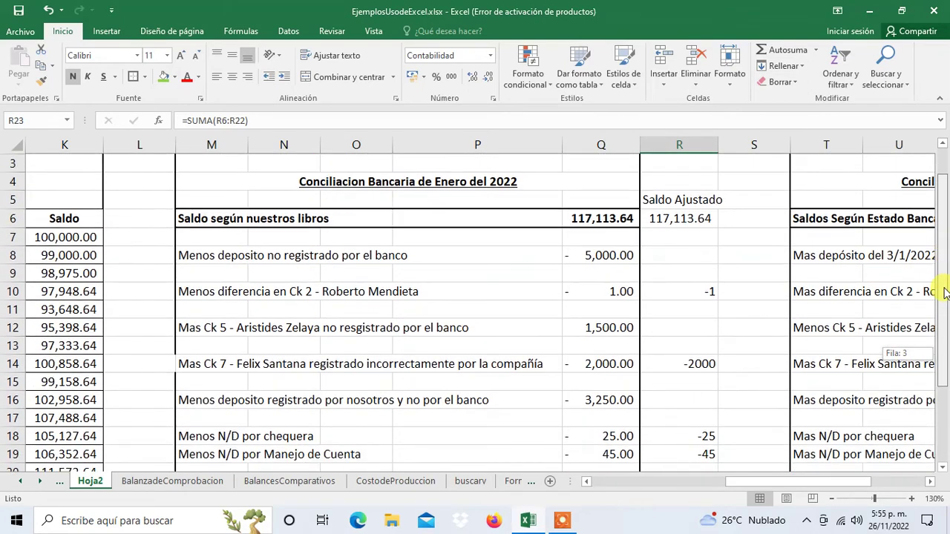
drag(943, 288, 943, 334)
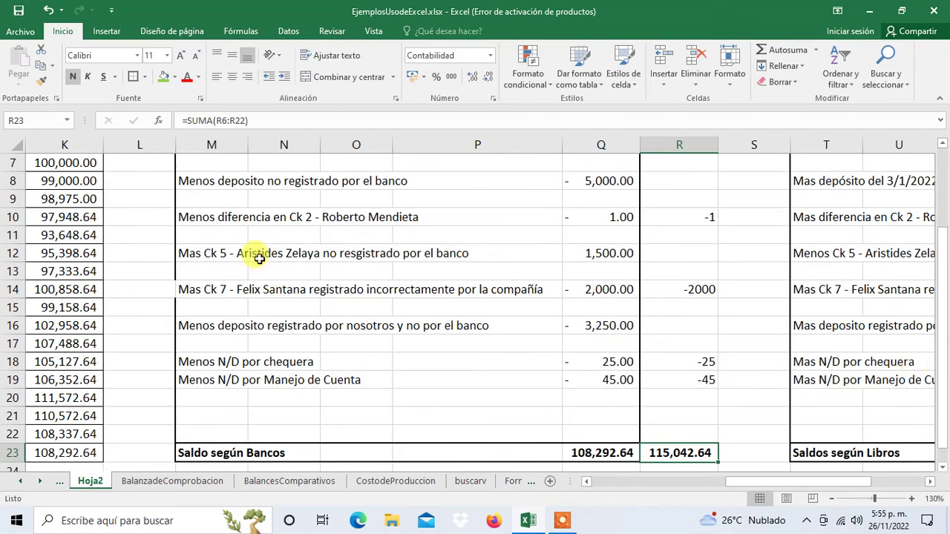
mouse_move(192, 217)
mouse_down()
mouse_move(679, 215)
mouse_move(709, 377)
mouse_up()
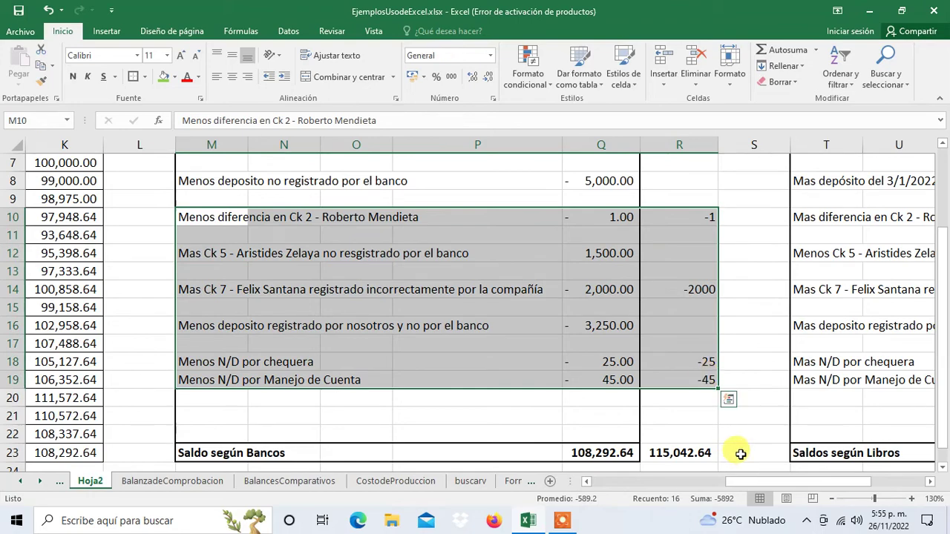
- Copy the adjustment rows and paste them at A26 below the Libro de Bancos
key(ctrl+c)
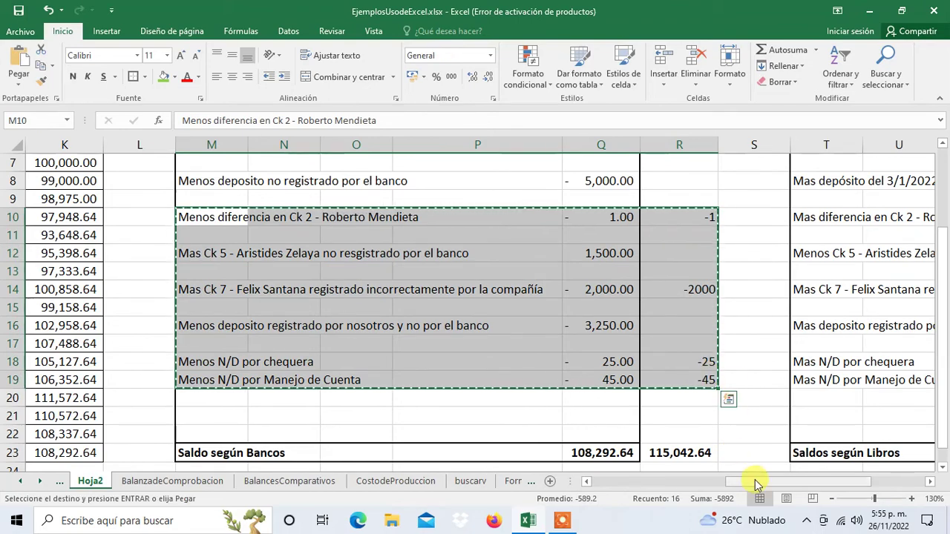
click(755, 483)
scroll(371, 299, down, 3)
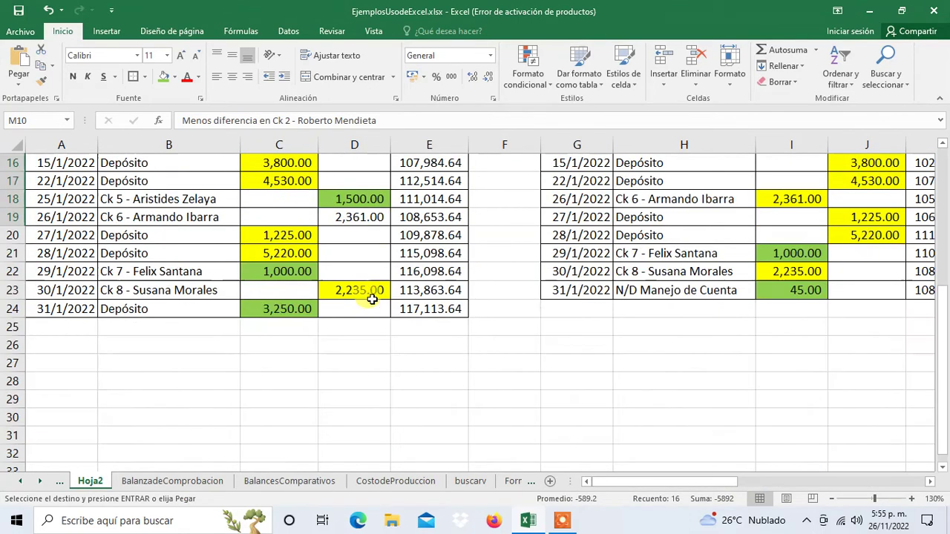
scroll(372, 299, down, 1)
scroll(373, 296, up, 5)
scroll(359, 275, up, 1)
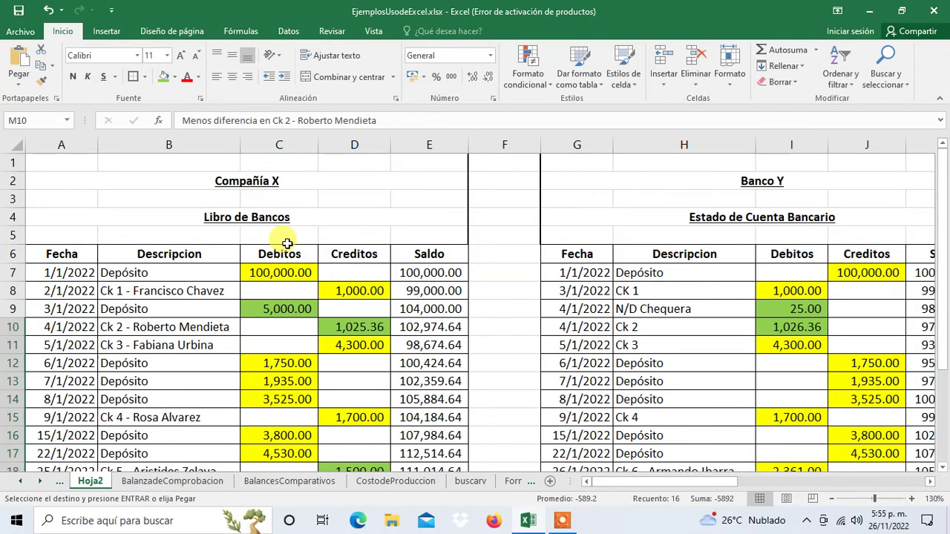
scroll(287, 243, down, 4)
scroll(282, 241, down, 1)
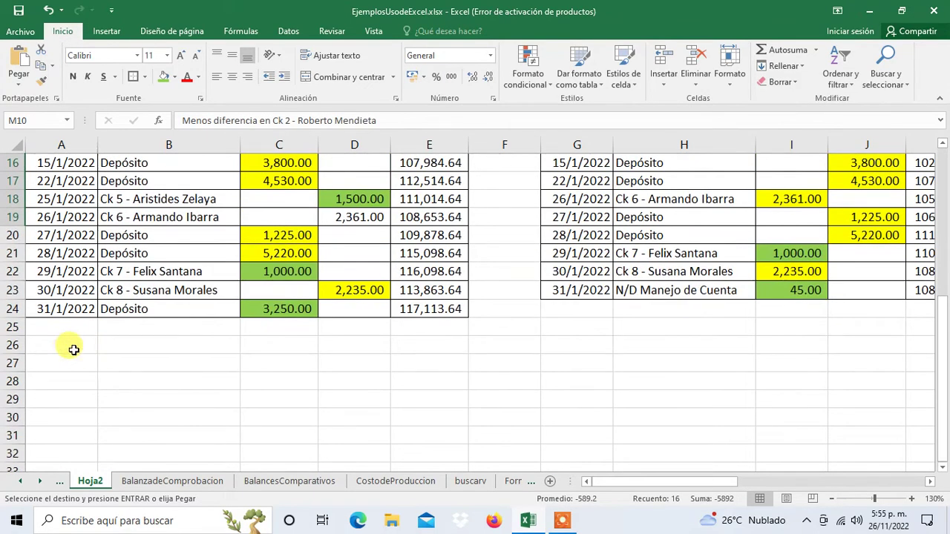
click(73, 346)
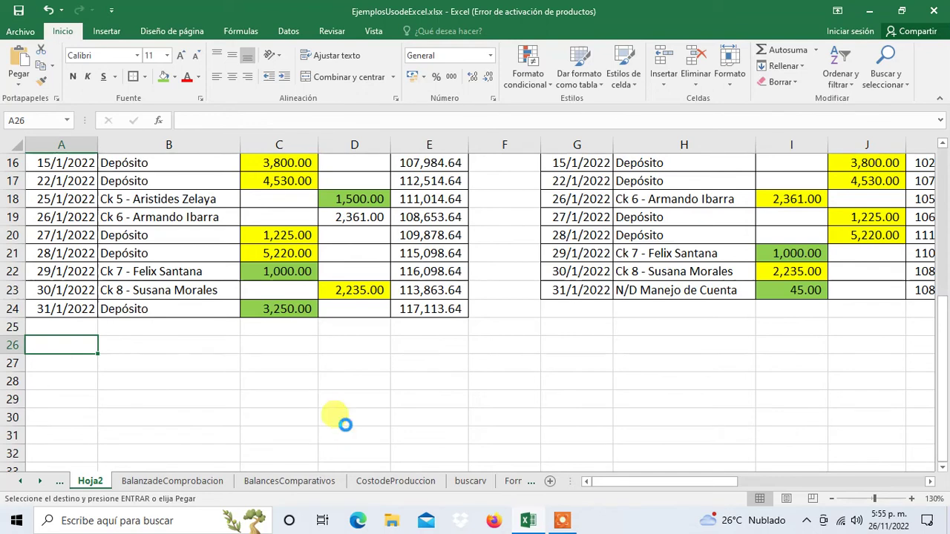
key(ctrl+v)
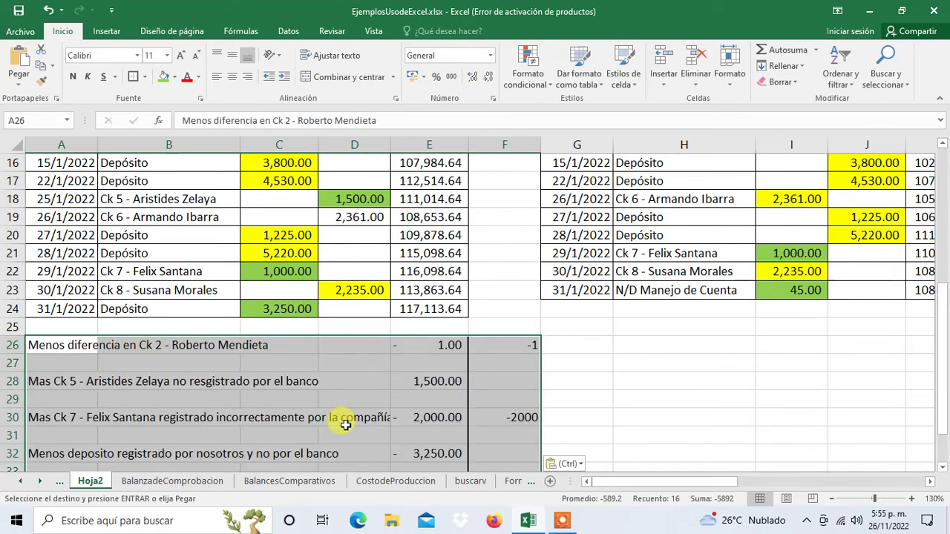
- Cancel the pending copy and clear the helper values in column F, including the -1
key(Right)
key(Right)
key(Right)
key(Right)
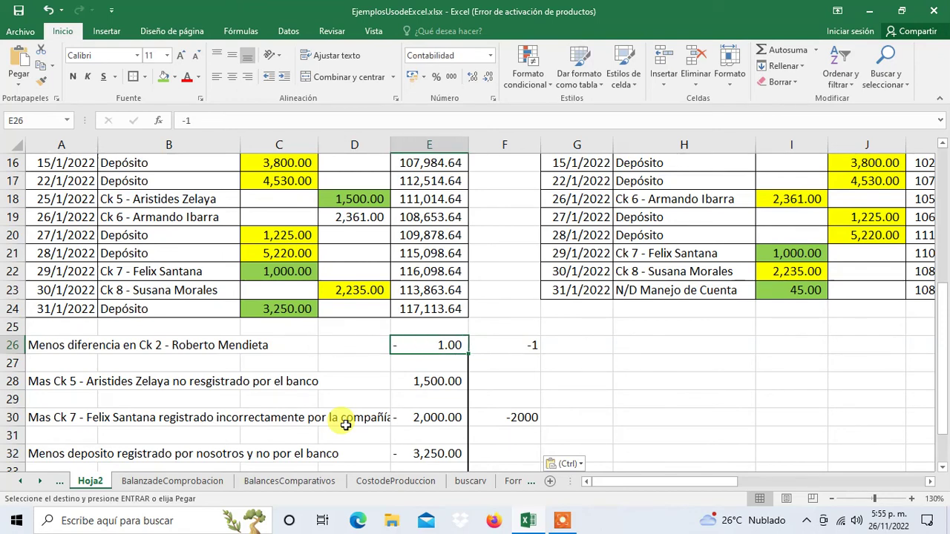
key(Right)
key(Escape)
key(Delete)
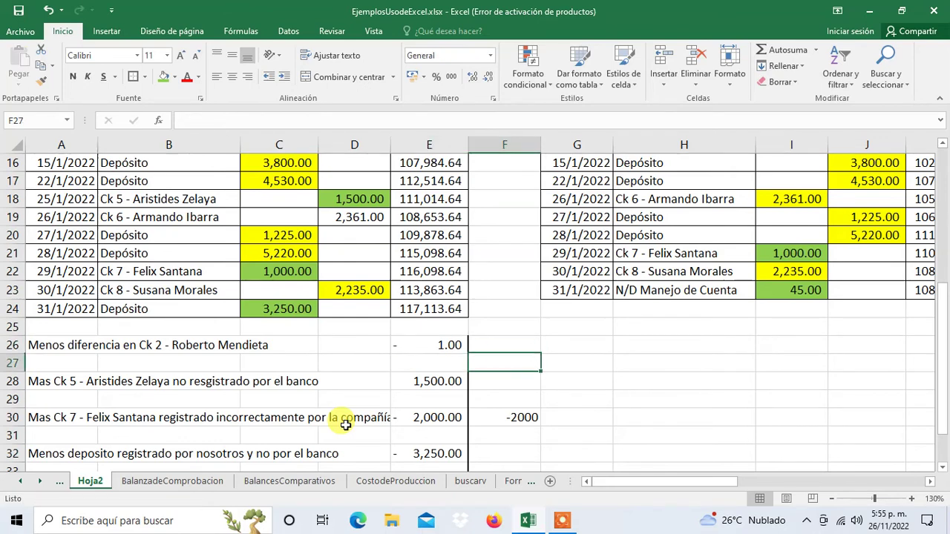
key(Down)
key(Down)
key(Down)
key(Delete)
- Check the Ck 2 and Ck 5 adjustment rows, with -2000 in F30
key(Left)
key(Left)
key(Left)
key(Left)
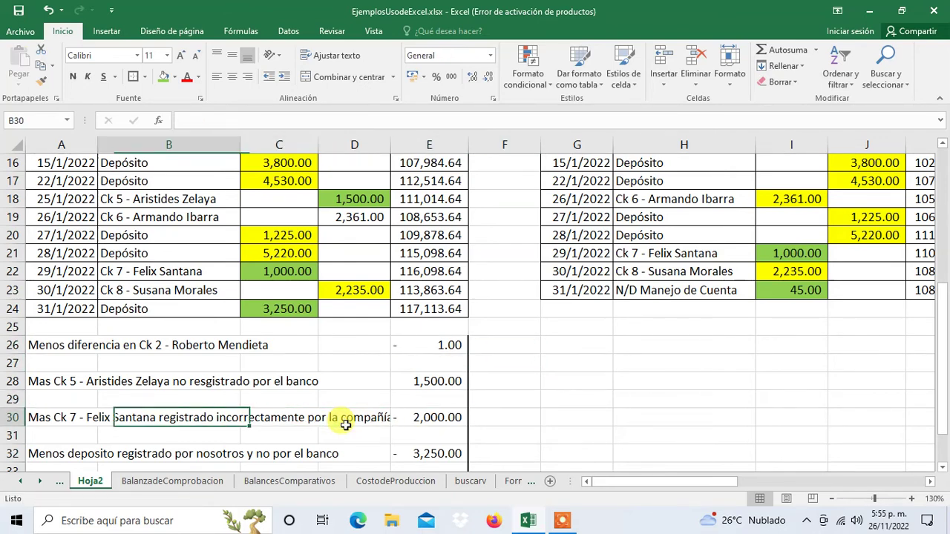
key(Left)
key(Up)
key(Up)
key(Up)
key(Up)
key(Right)
key(Right)
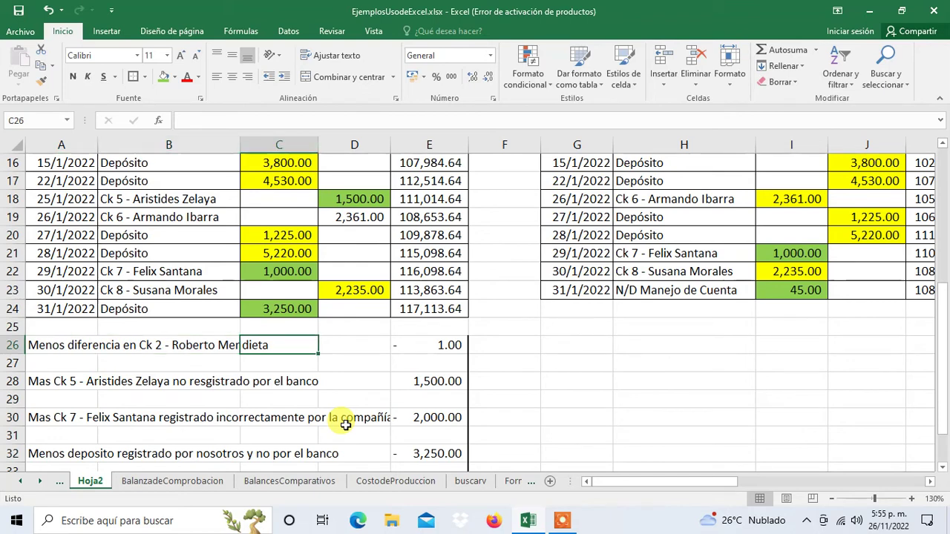
key(Right)
key(Right)
key(Down)
key(Down)
key(Down)
key(Left)
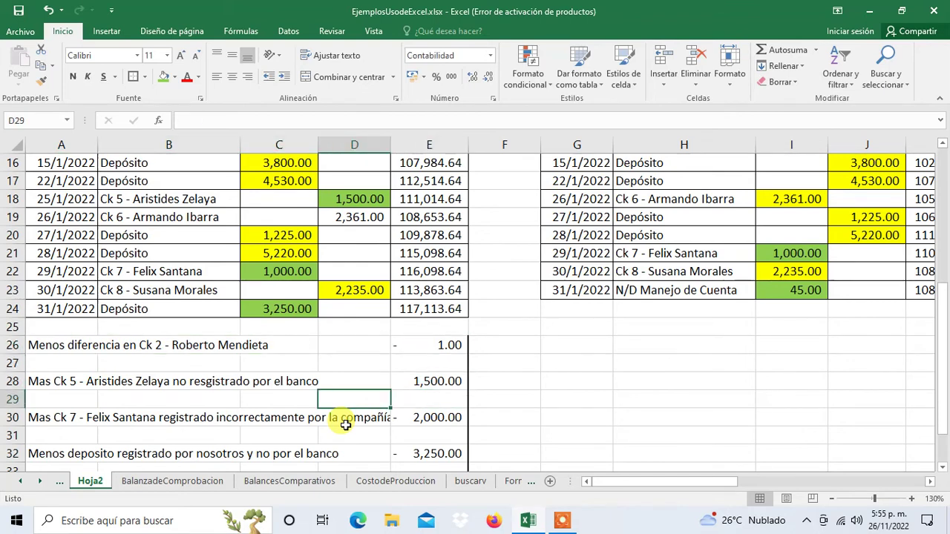
key(Up)
key(Left)
key(Left)
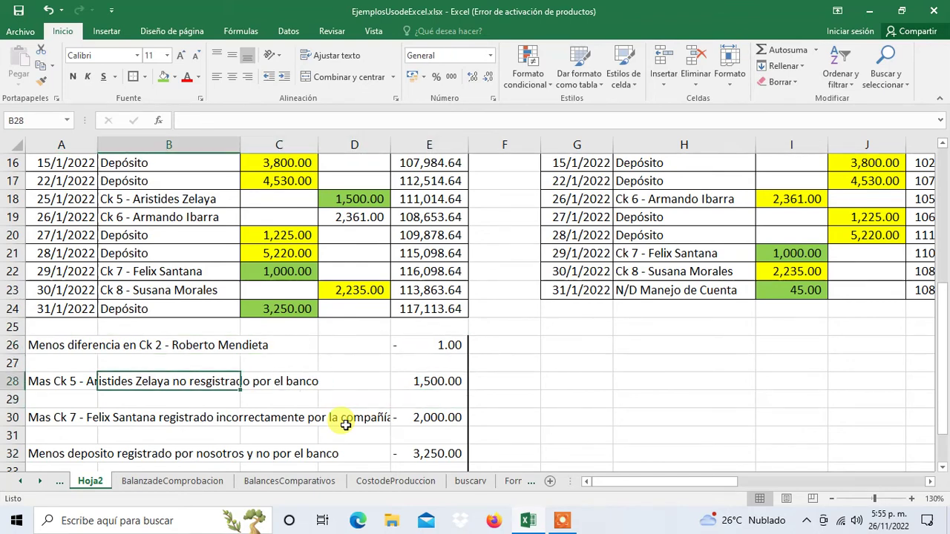
key(Left)
key(Right)
key(Right)
key(Right)
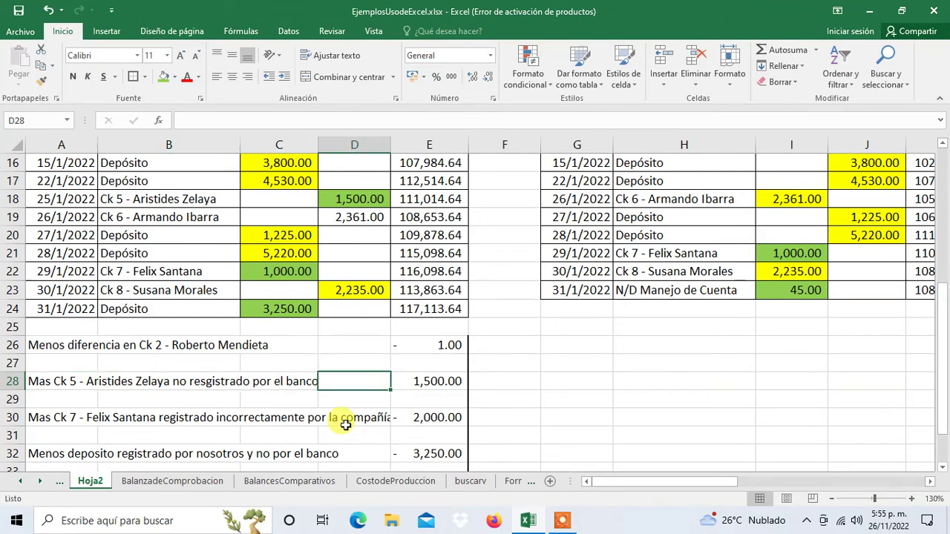
key(Left)
key(Left)
key(Left)
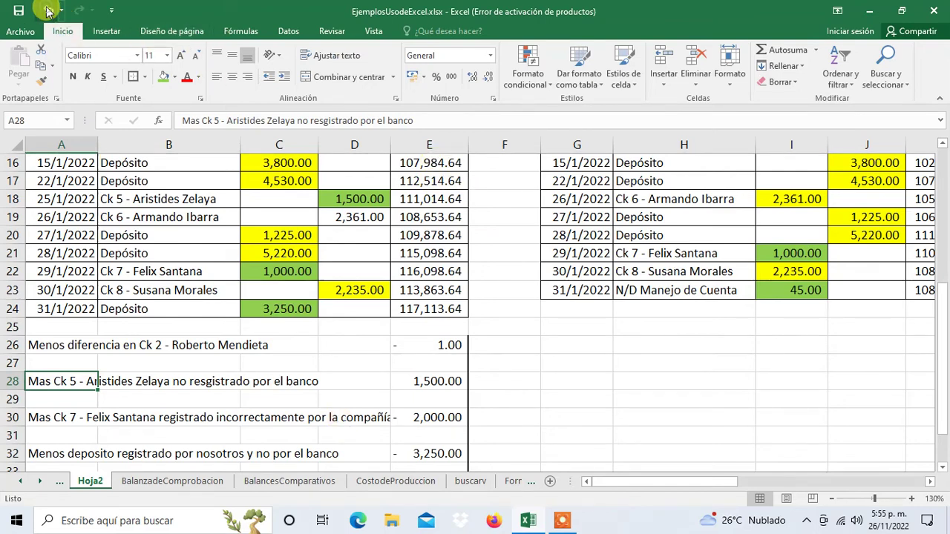
scroll(470, 309, down, 1)
scroll(471, 308, down, 1)
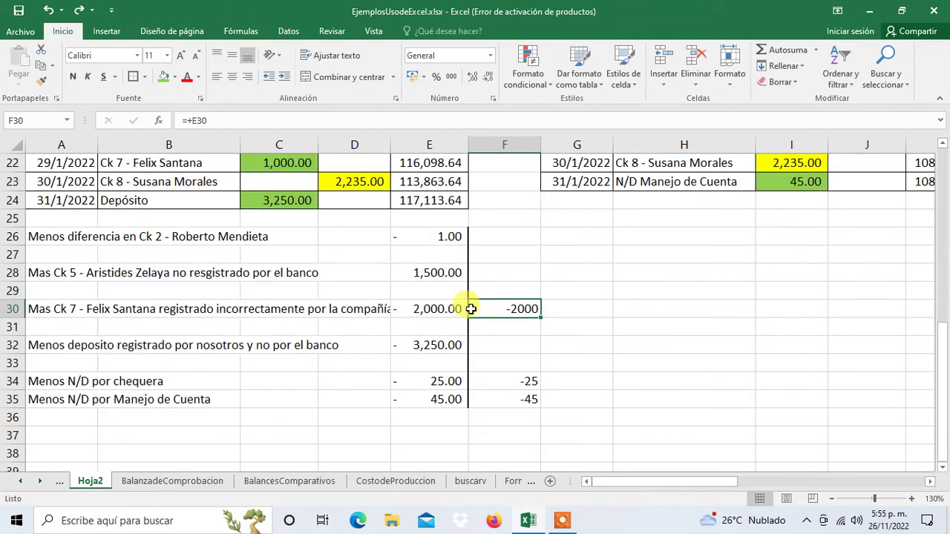
scroll(475, 304, up, 1)
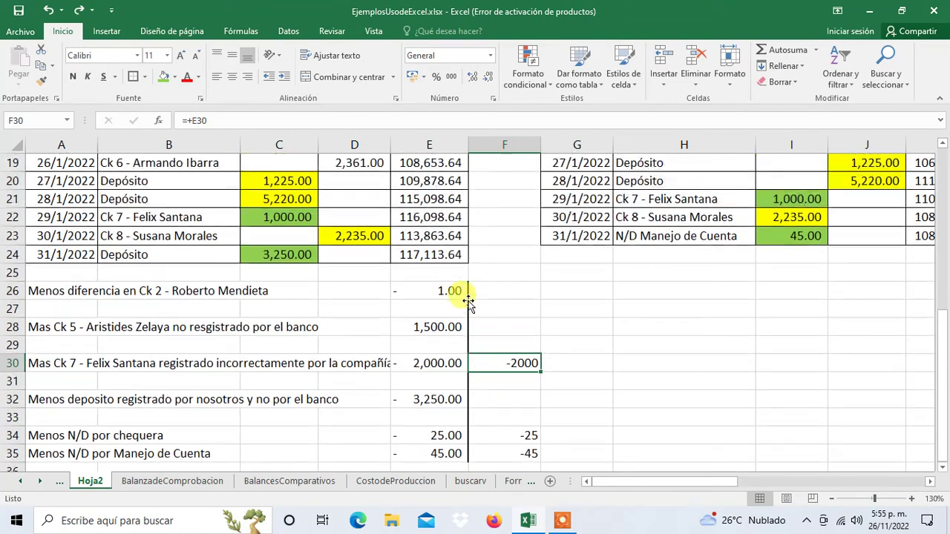
- Clear the -2000 beside Ck 7 and delete the Ck 5 1,500 adjustment row
click(505, 364)
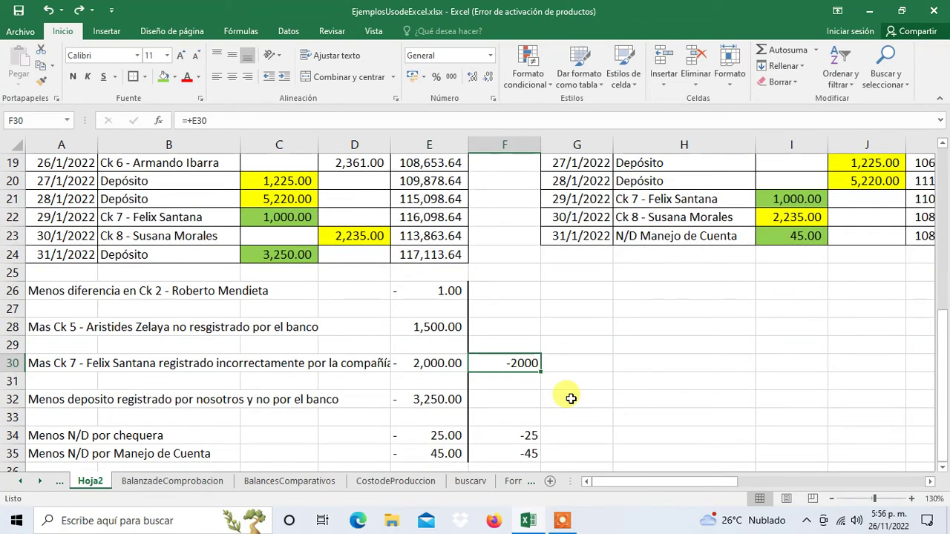
key(Up)
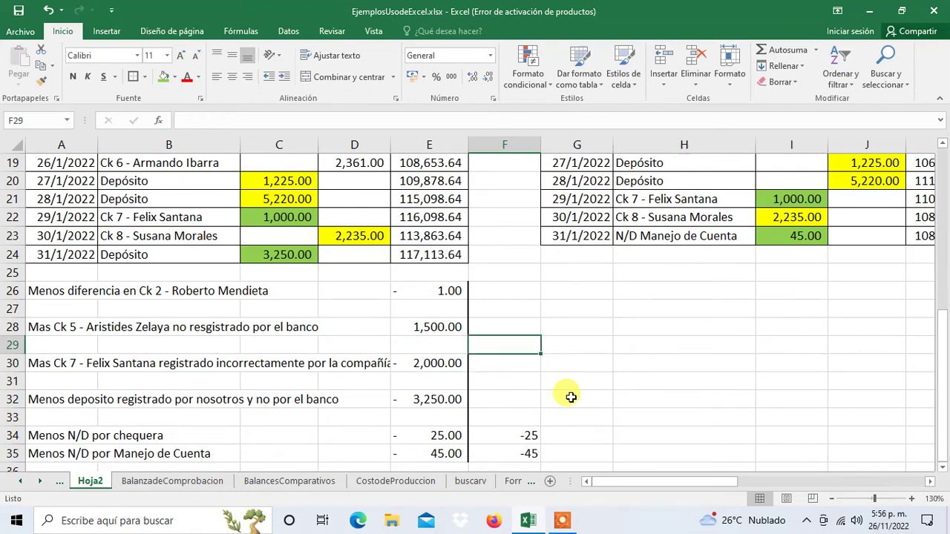
key(Up)
key(Up)
key(Left)
key(Down)
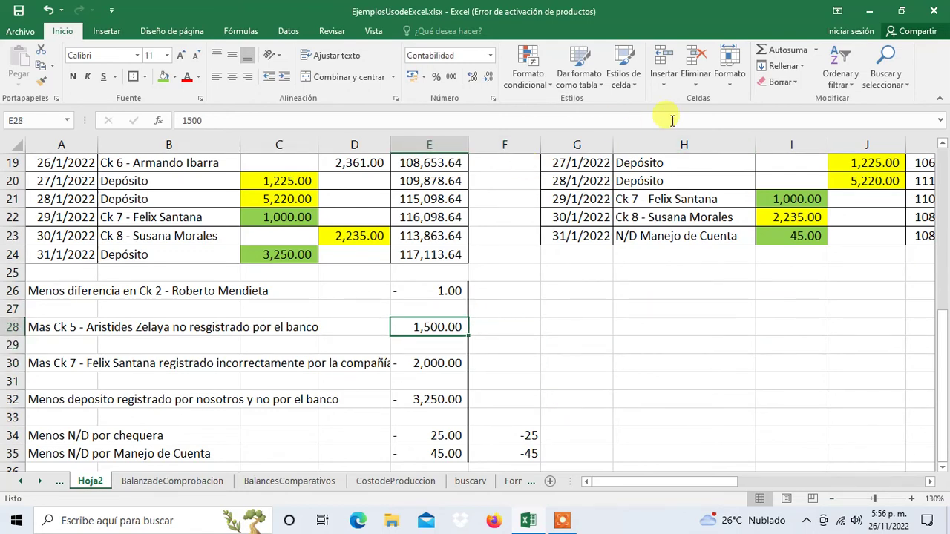
click(697, 92)
click(702, 117)
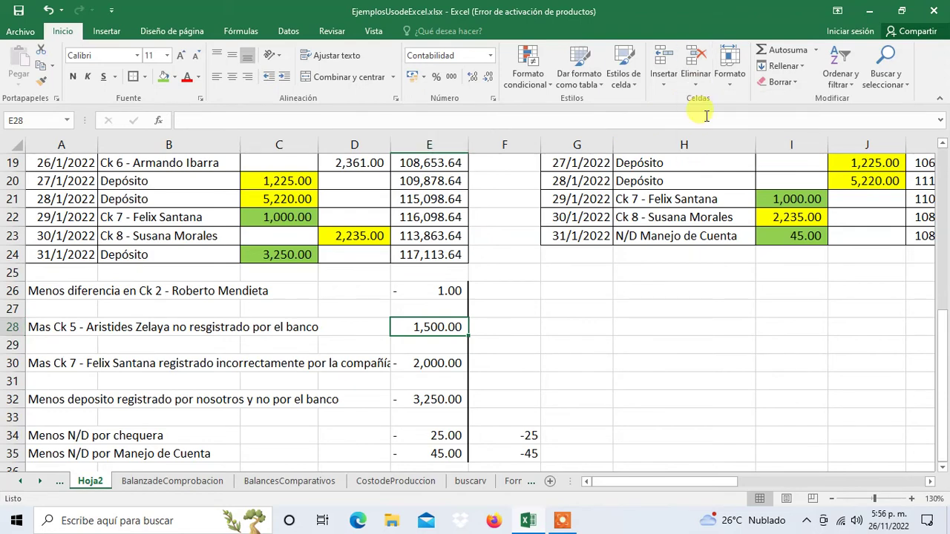
- Delete the 3,250 unrecorded-deposit row from the adjustments
click(427, 382)
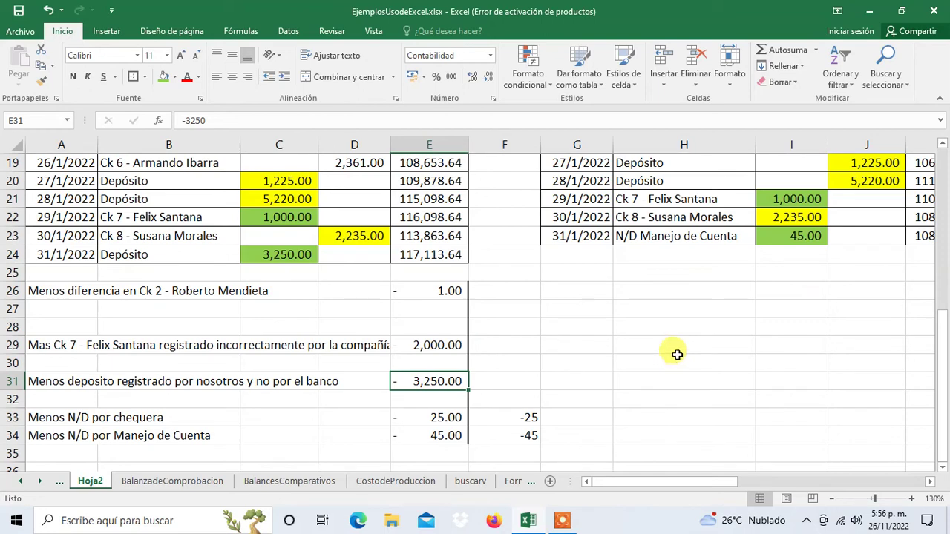
click(695, 88)
click(705, 117)
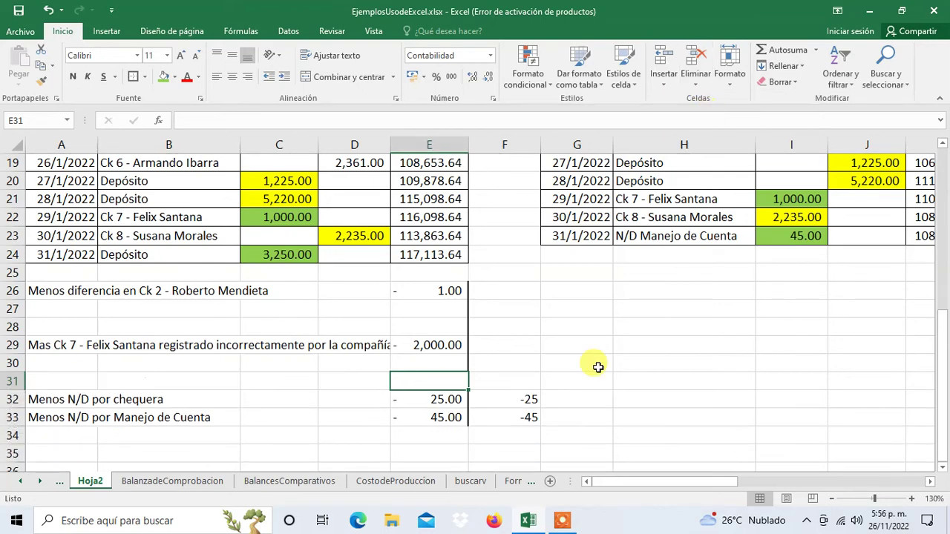
- Cut the Ck 7 line and paste it directly under the Ck 2 line
click(69, 293)
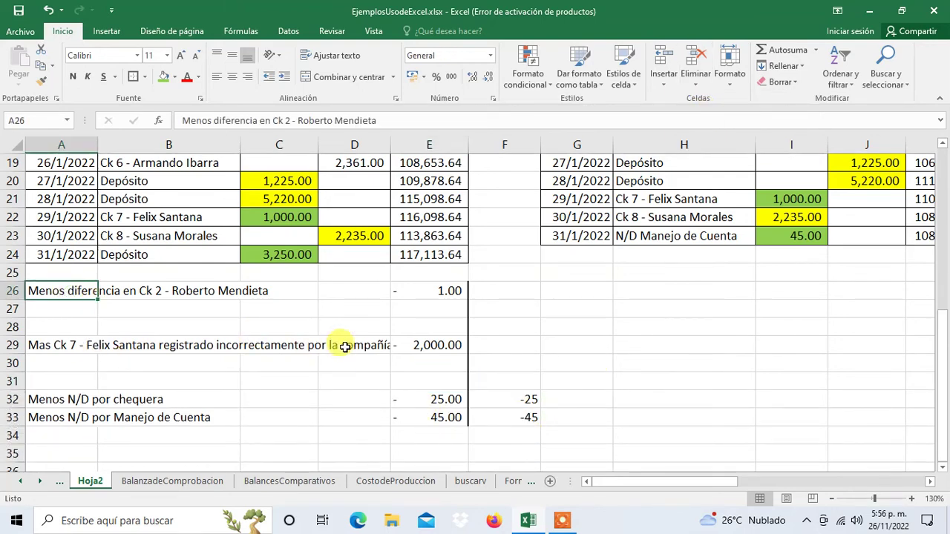
key(Down)
key(Down)
key(Down)
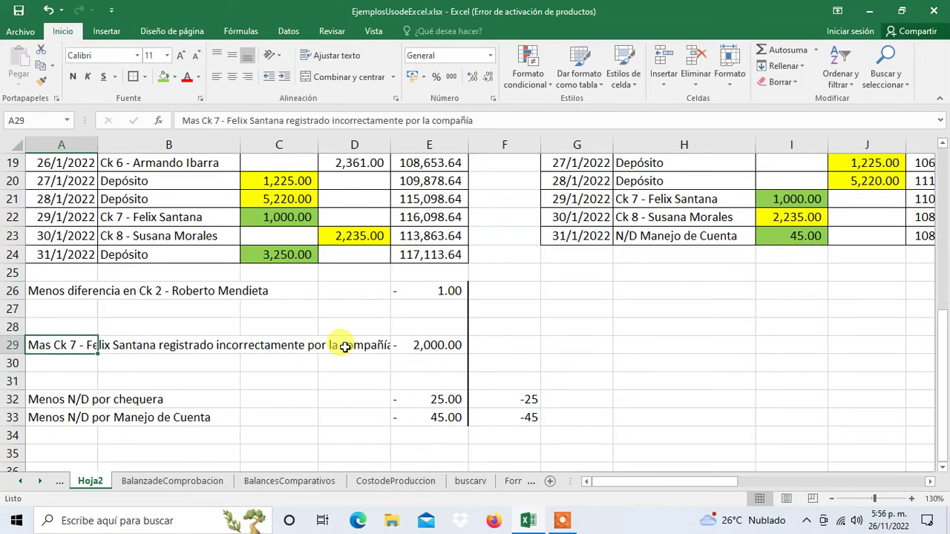
key(shift+Right)
key(shift+Right)
key(shift+Right)
key(shift+Right)
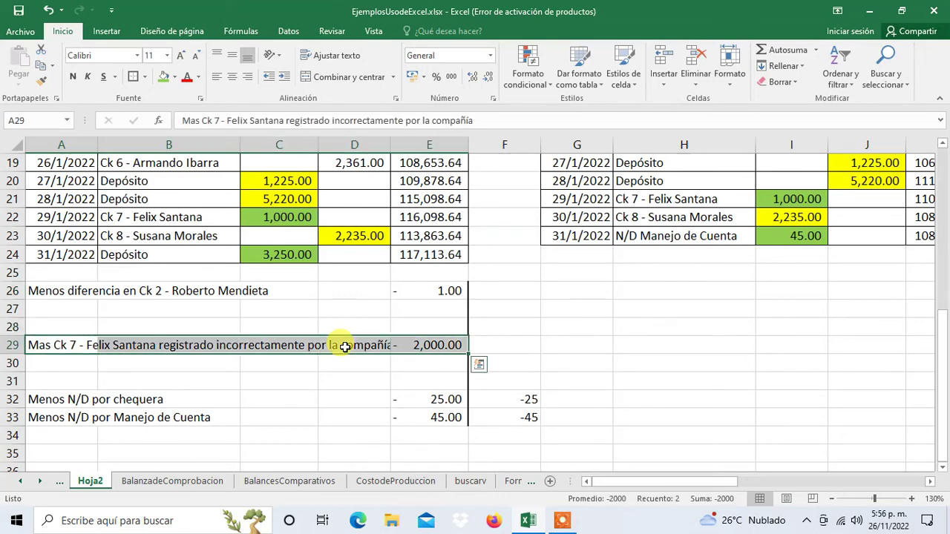
key(ctrl+x)
key(Up)
key(Up)
key(ctrl+v)
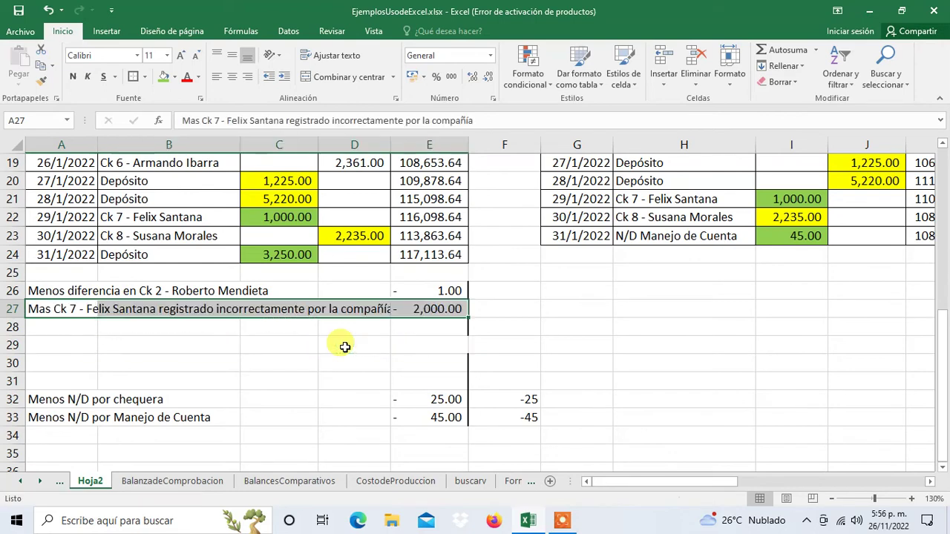
key(Down)
key(Down)
key(Down)
key(Down)
key(Down)
key(Down)
- Move the N/D por chequera and N/D por Manejo de Cuenta rows up under Ck 7
key(Up)
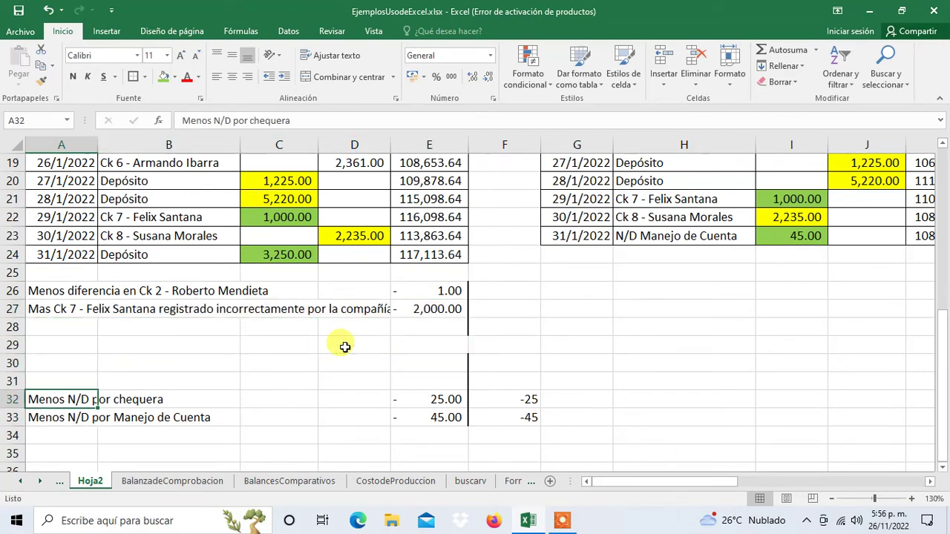
key(shift+Down)
key(shift+Right)
key(shift+Right)
key(shift+Right)
key(shift+Right)
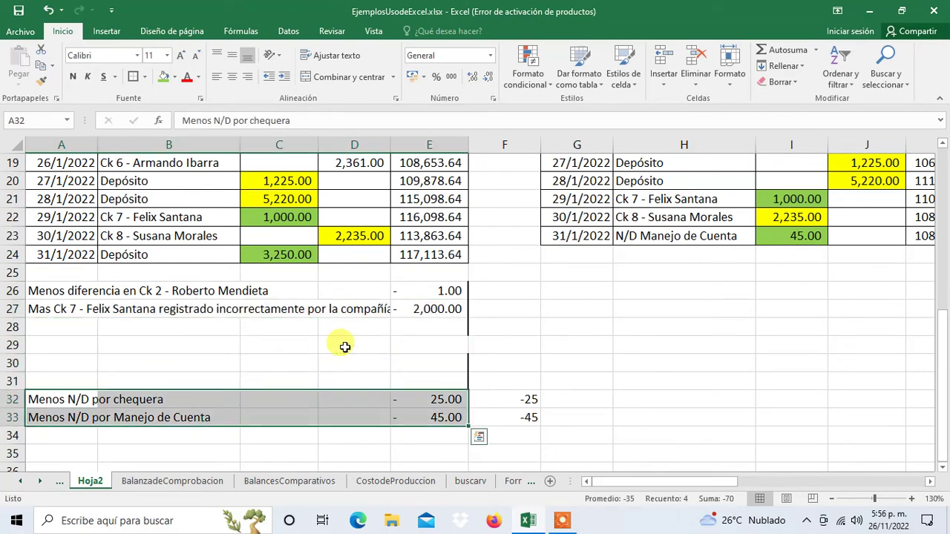
key(ctrl+x)
key(Up)
key(Up)
key(Up)
key(Up)
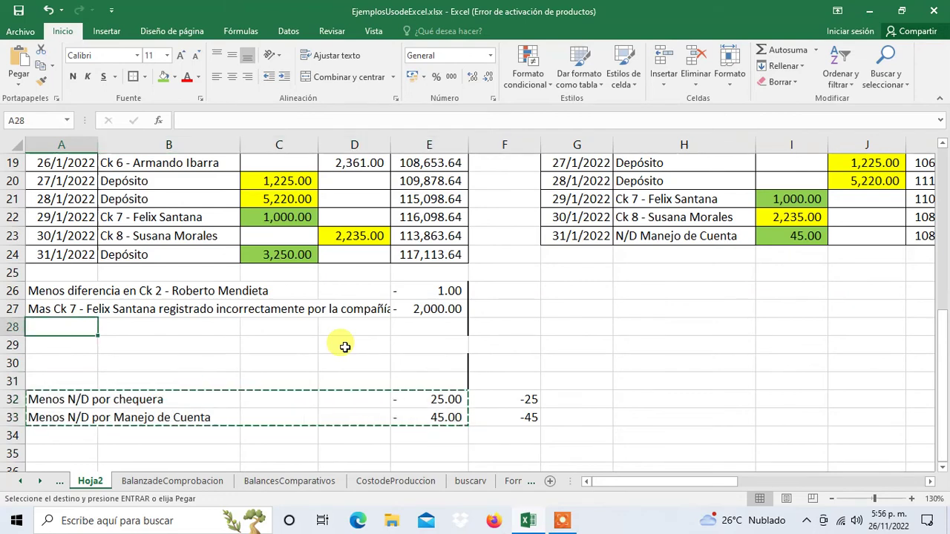
key(ctrl+v)
- Remove the borders from the adjustment amounts in column E
key(Right)
key(Right)
key(Right)
key(Right)
key(Right)
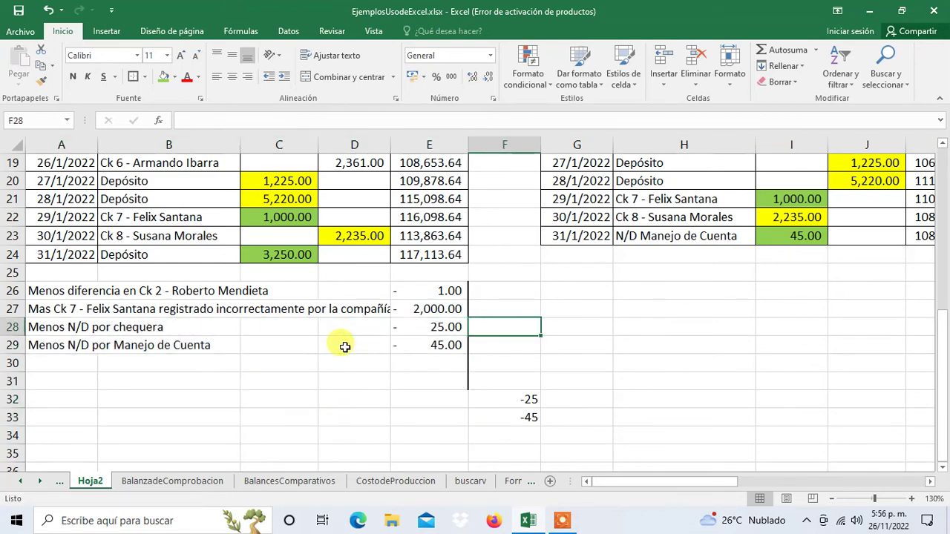
key(Up)
key(Up)
key(Up)
key(Left)
key(Down)
key(shift+Down)
key(shift+Down)
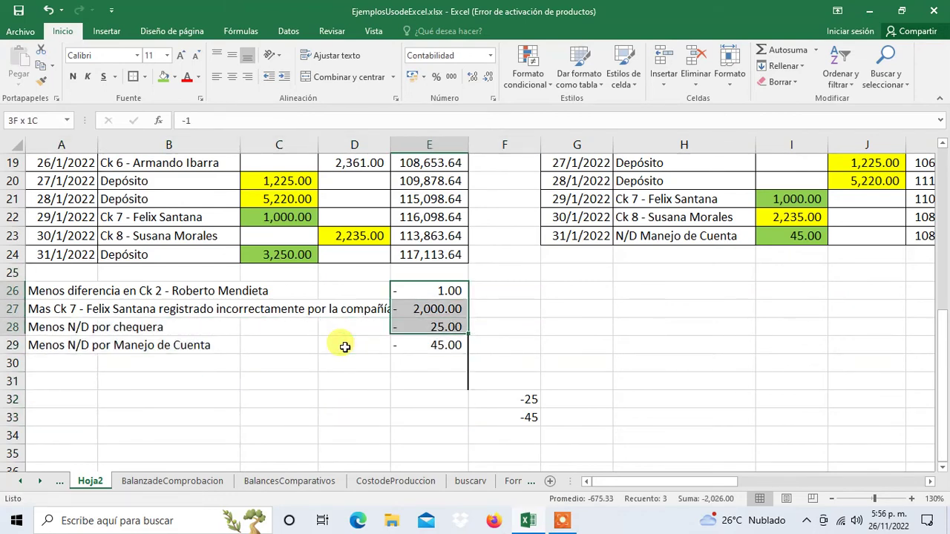
key(shift+Down)
key(shift+Down)
key(shift+Down)
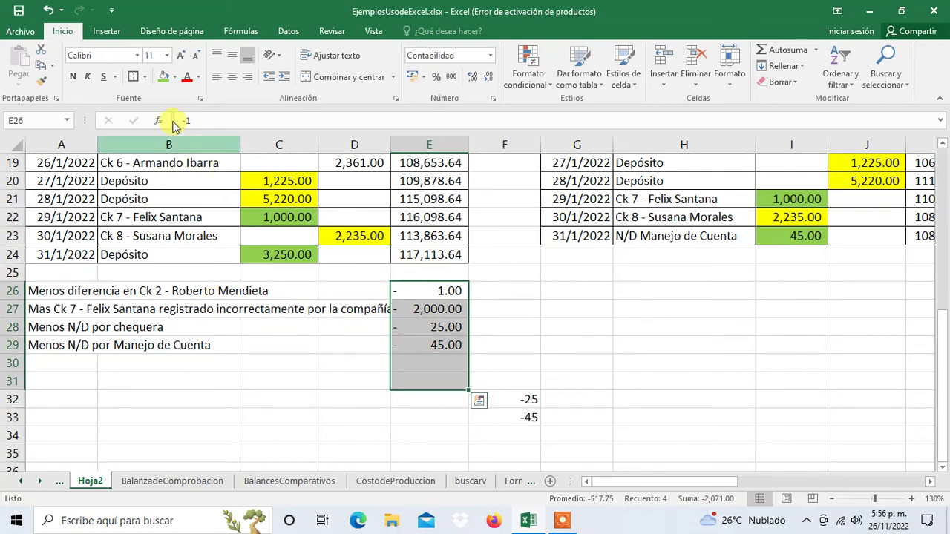
click(144, 77)
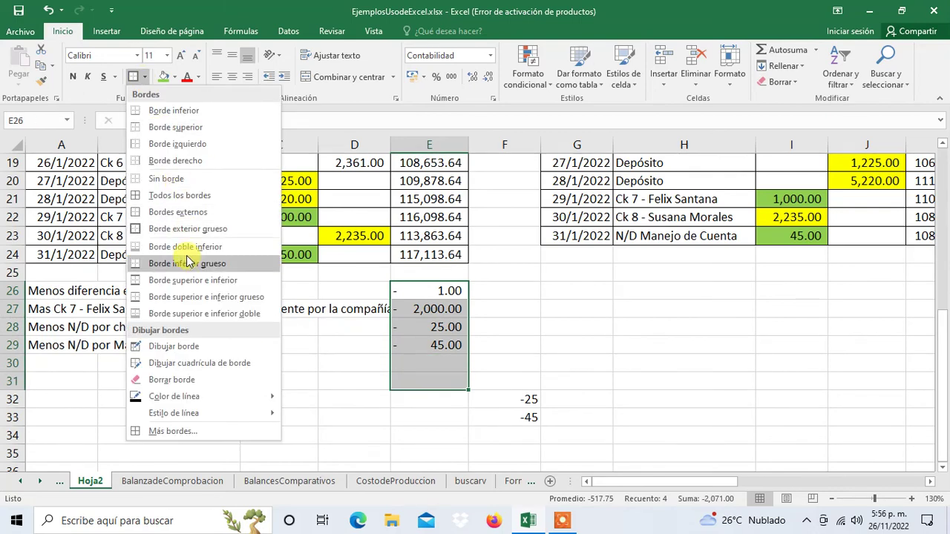
- Clear the leftover -25 and -45 helper values in F32:F34
click(169, 179)
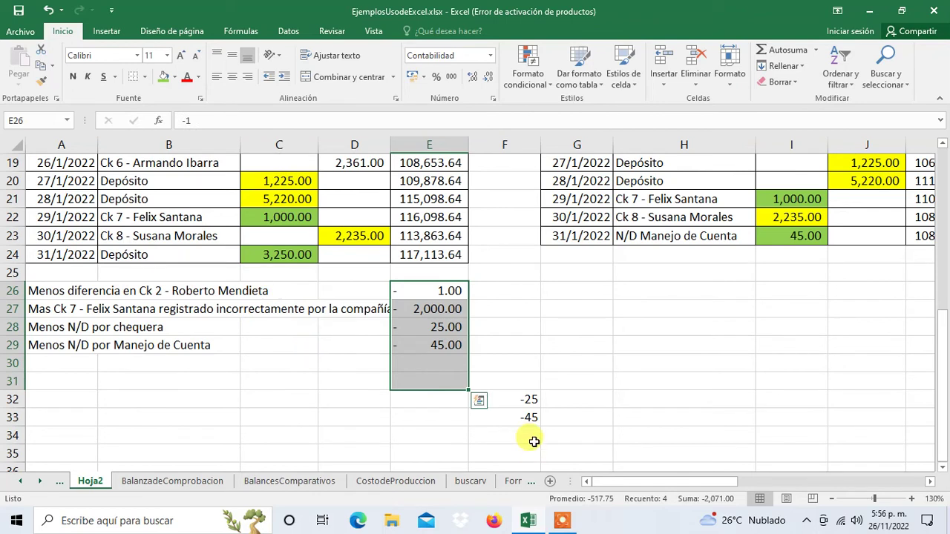
drag(530, 397, 539, 443)
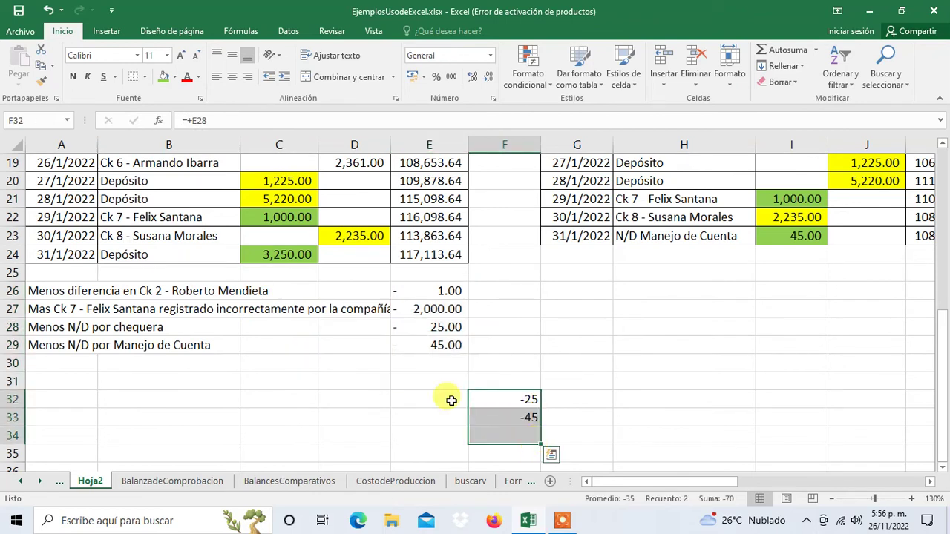
key(Delete)
click(435, 383)
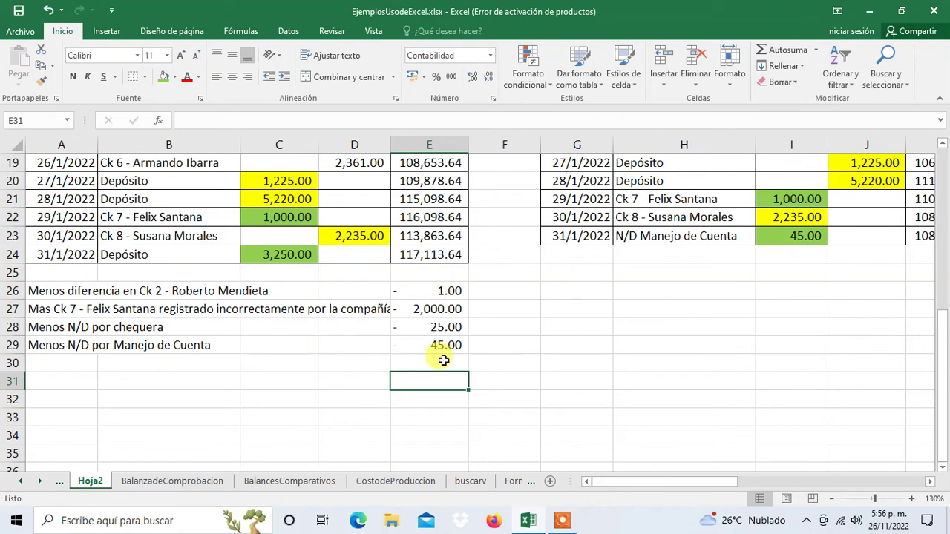
- Enter the label 'Saldo Ajustado Contable' in B31
click(152, 382)
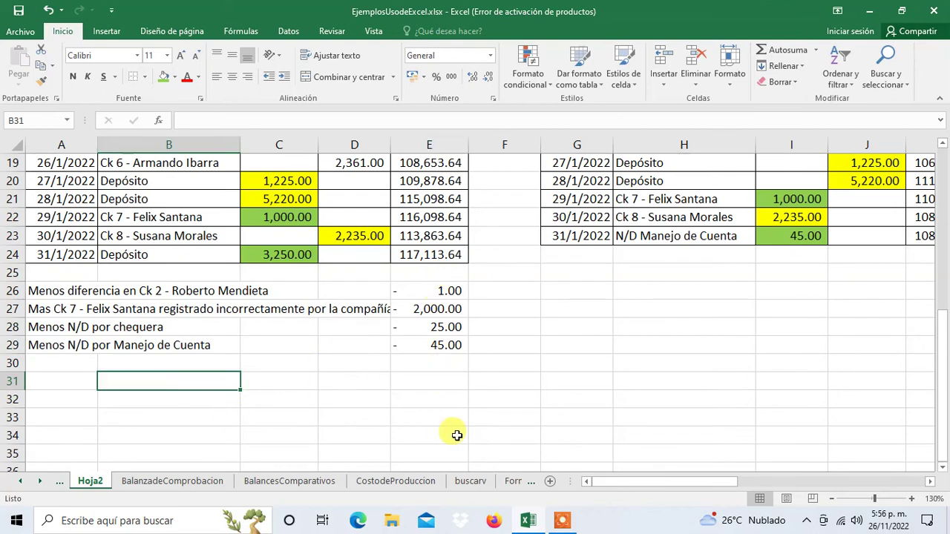
text(Saldo Ajustado Contable)
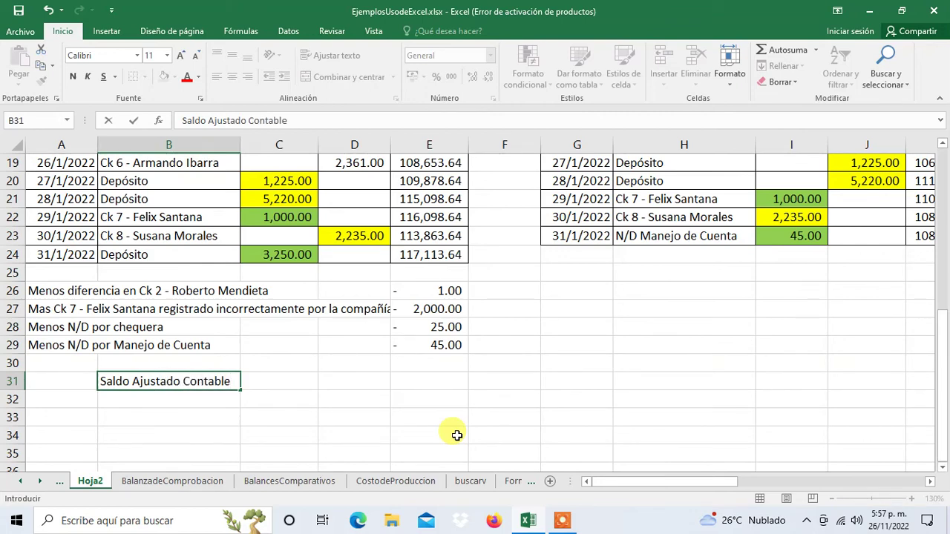
key(Tab)
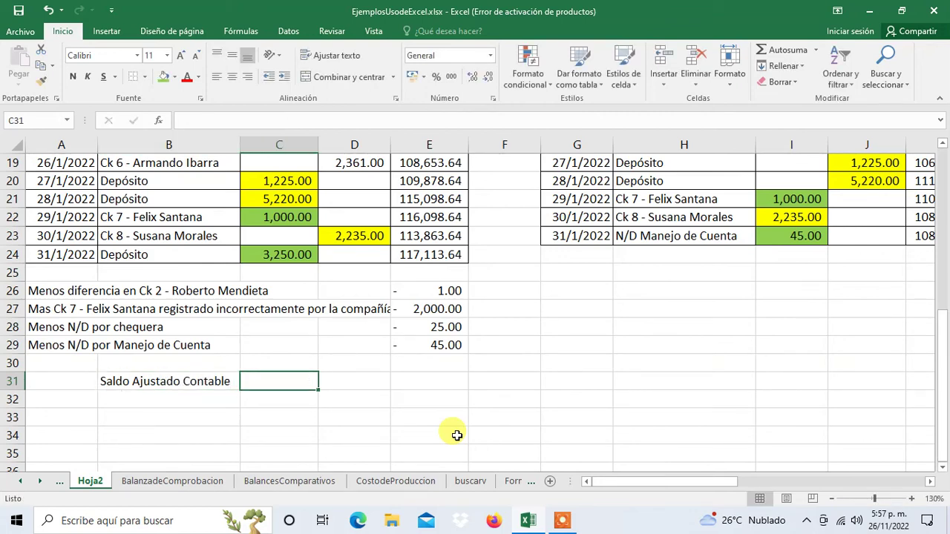
- Enter =SUMA(E24:E30) in E31 to total the adjusted balance, 115,042.64
key(Tab)
key(Tab)
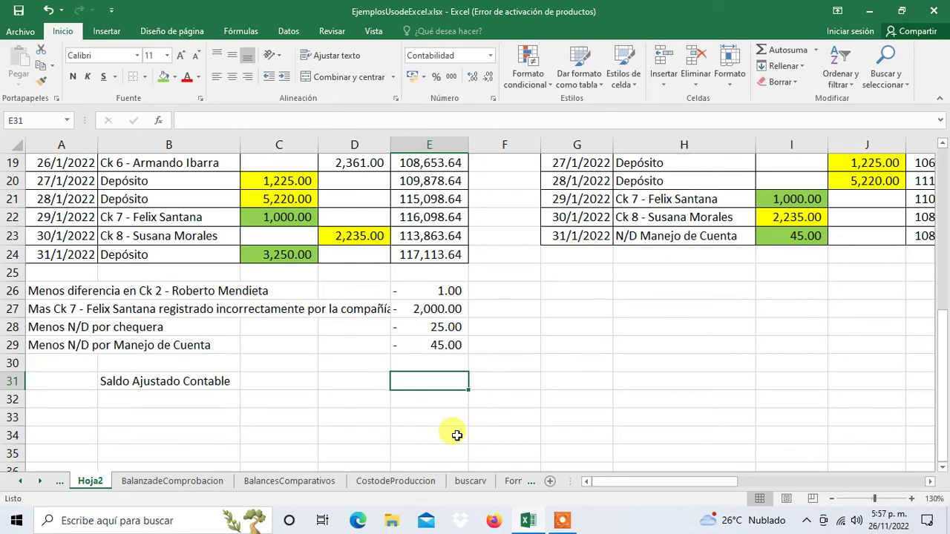
text(=suma()
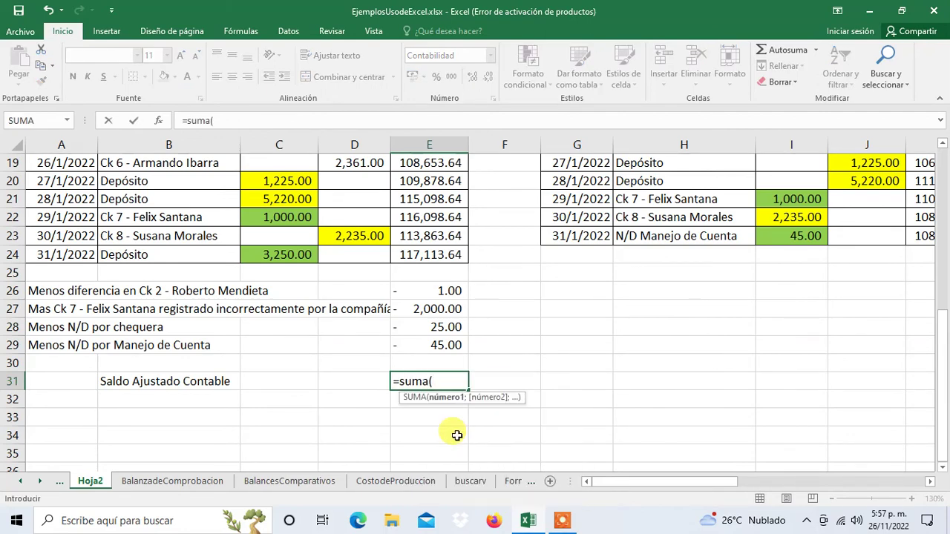
key(Up)
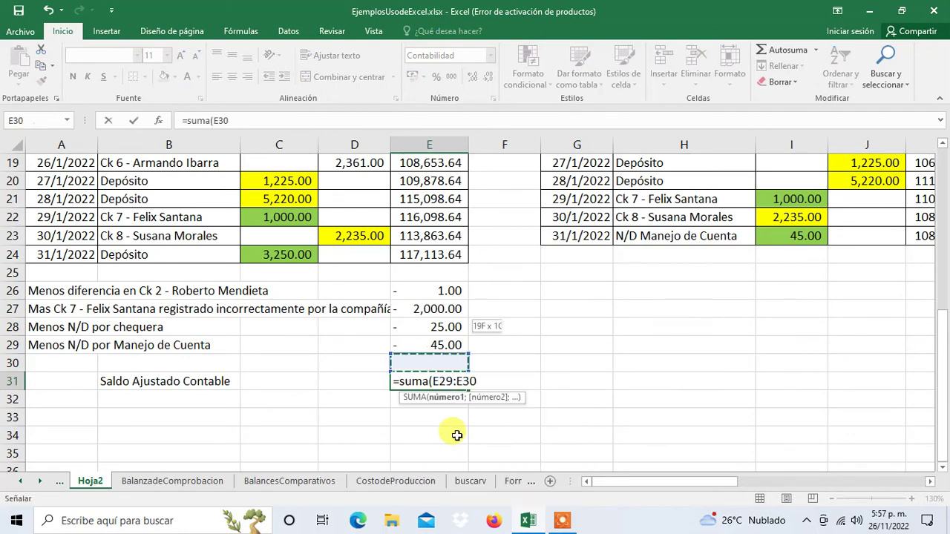
key(shift+Up)
key(shift+Up)
key(shift+Up)
key(shift+Up)
key(shift+Up)
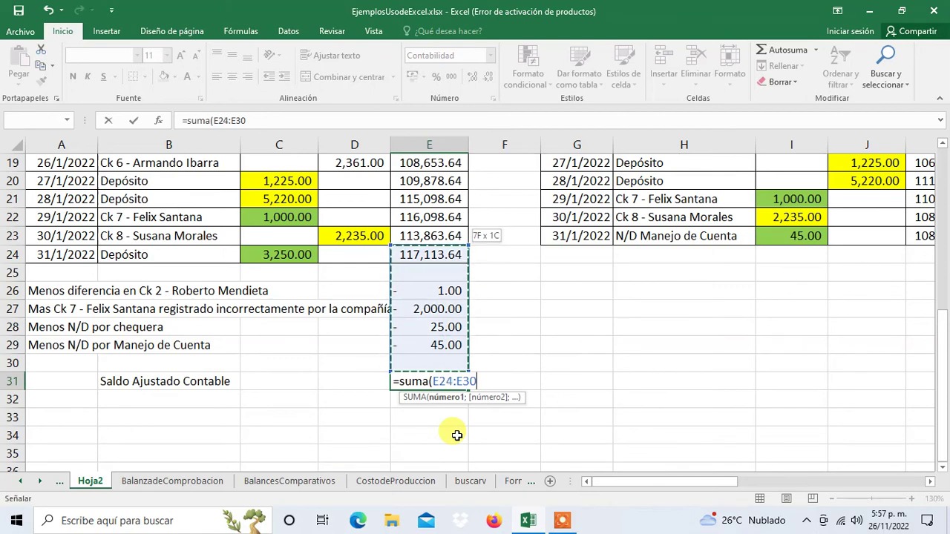
key(Tab)
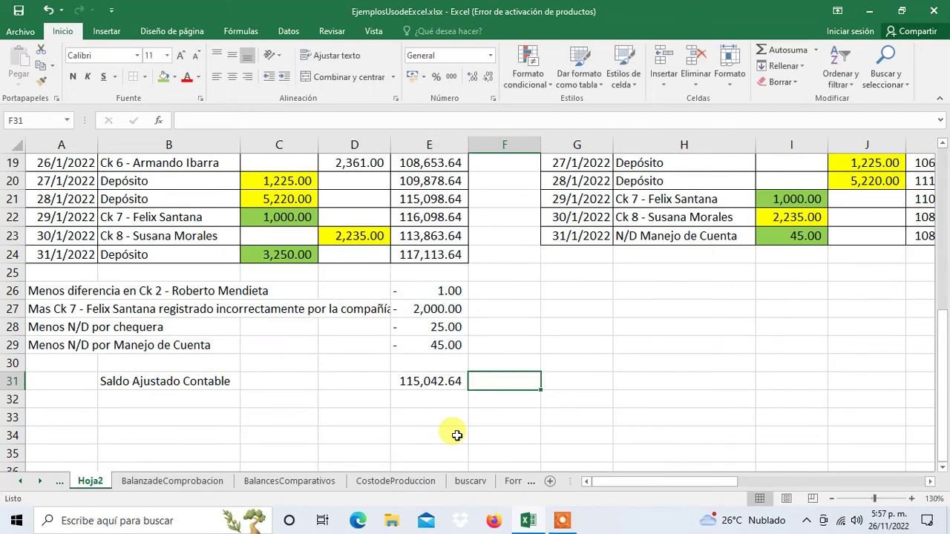
key(Left)
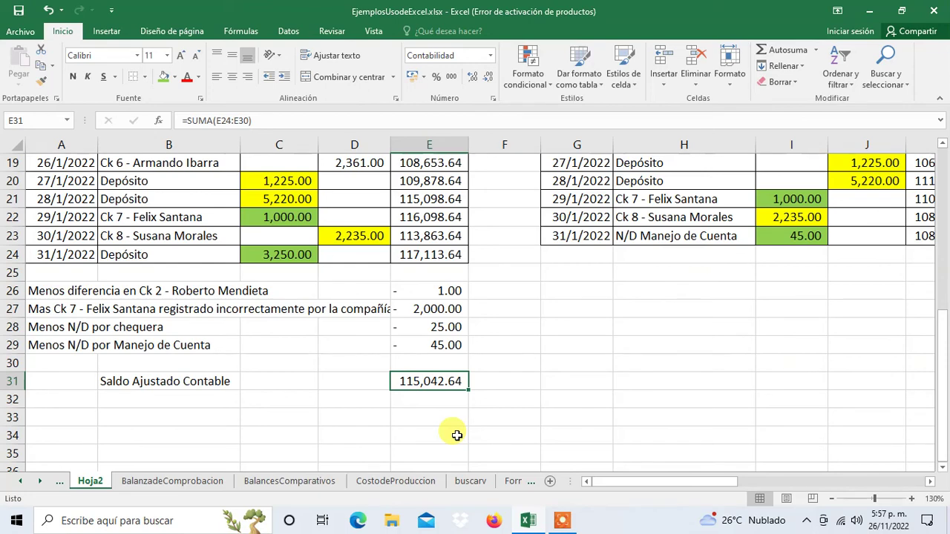
- Check the Ck 2, Ck 7 -2000, -25 and -45 adjustments against their source entries
scroll(460, 382, up, 1)
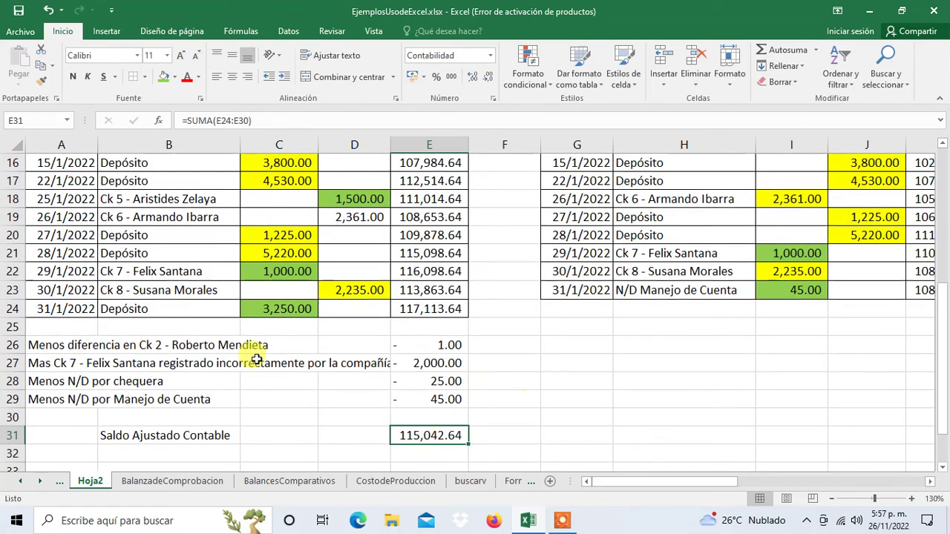
click(438, 346)
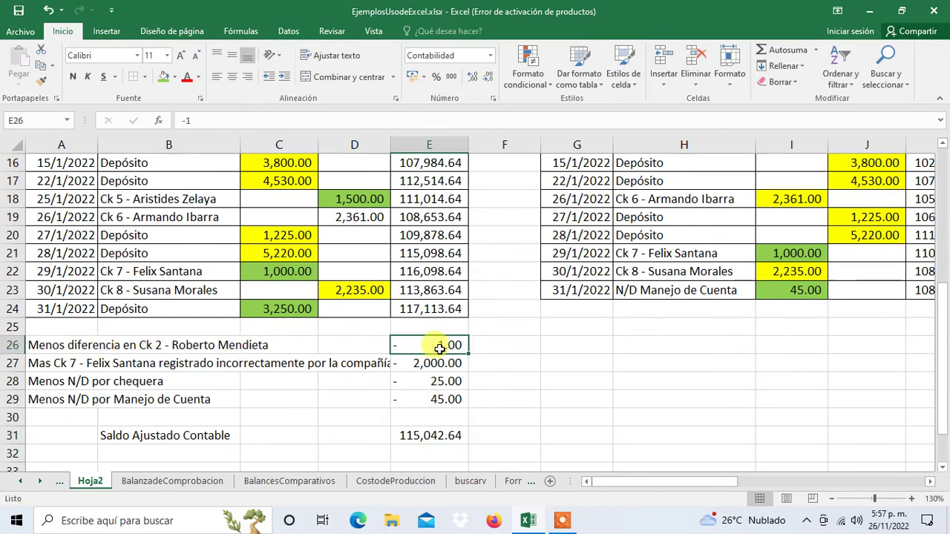
scroll(439, 348, up, 2)
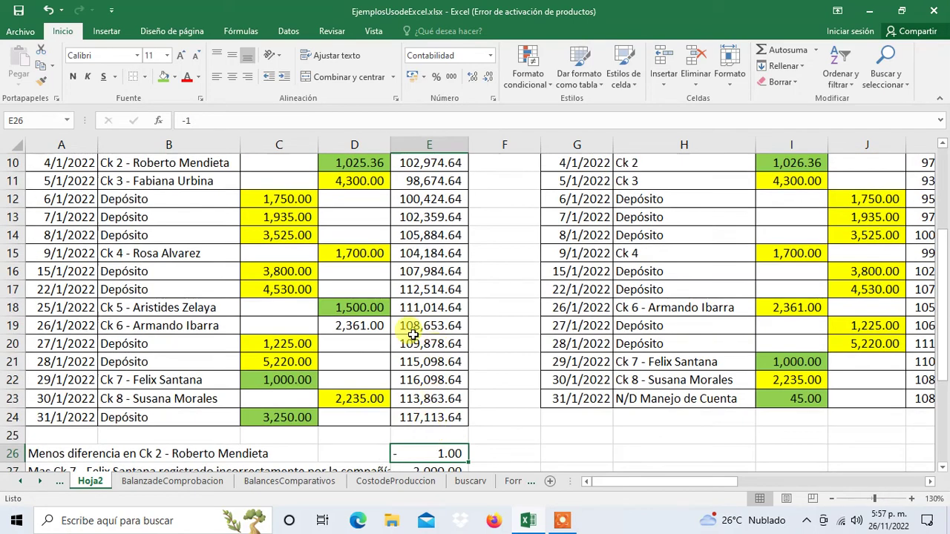
click(353, 166)
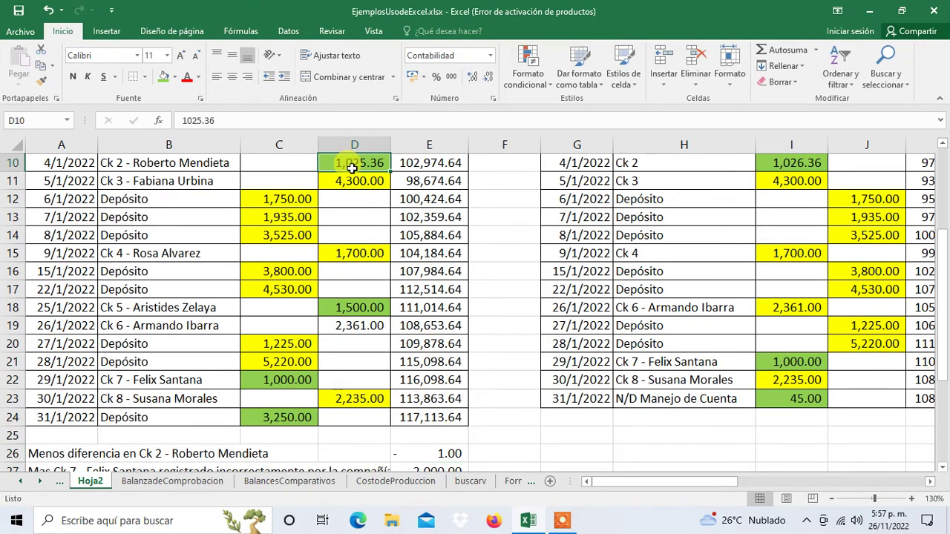
scroll(392, 314, down, 1)
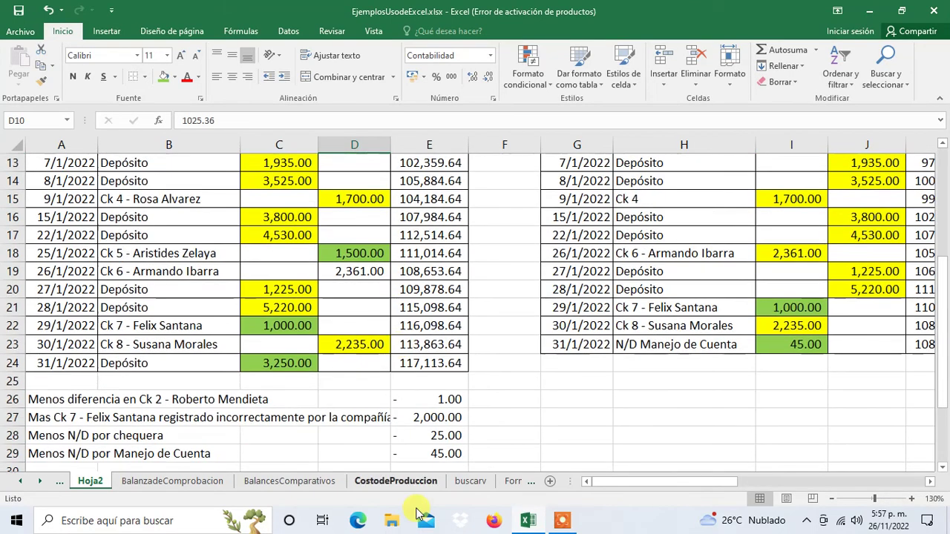
click(429, 417)
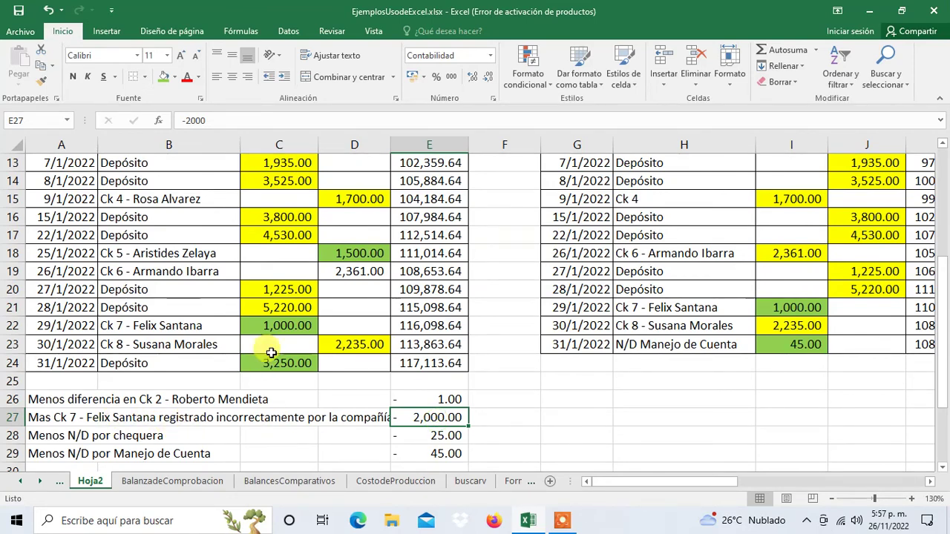
click(124, 326)
click(274, 325)
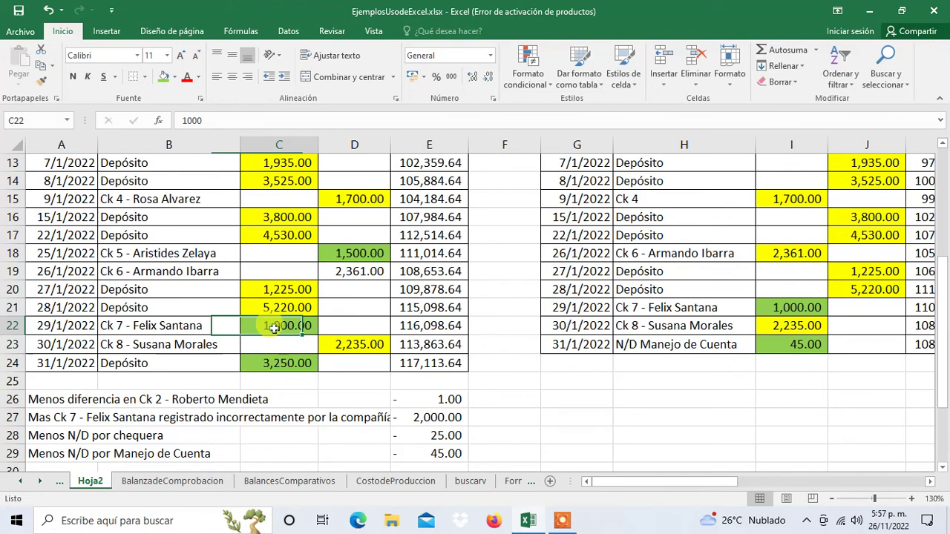
click(410, 417)
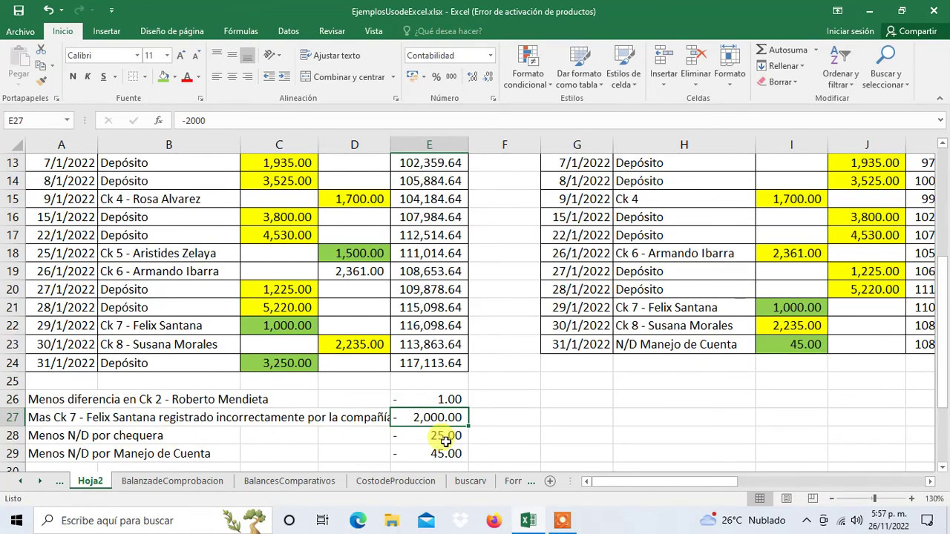
click(445, 435)
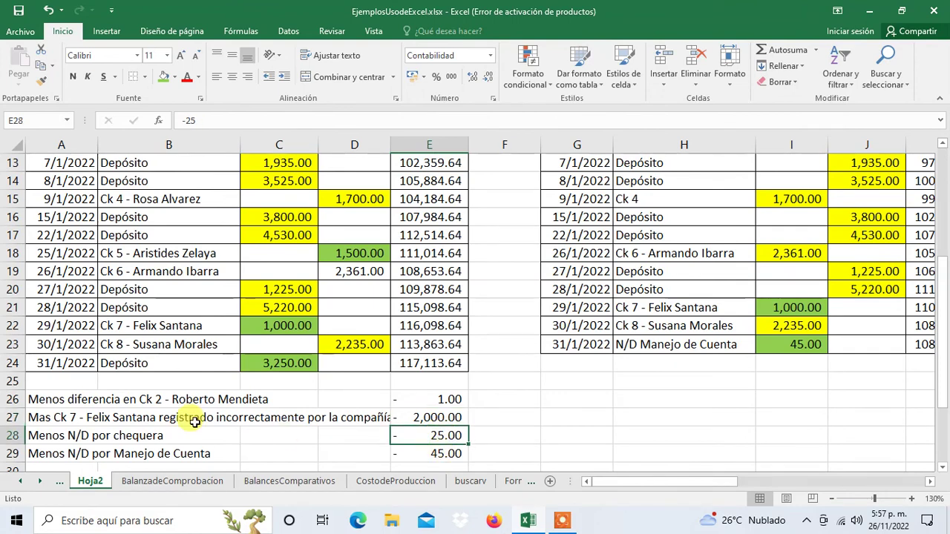
click(446, 453)
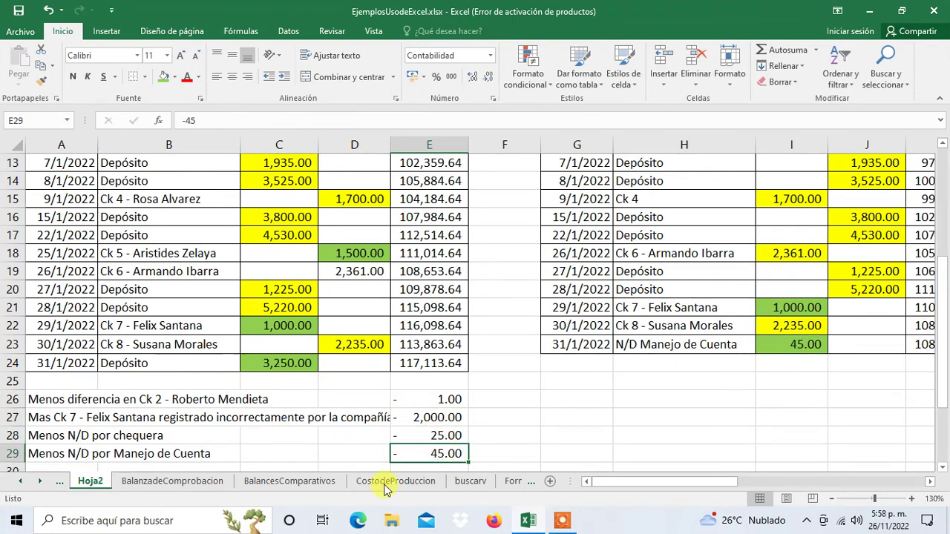
- Confirm the SUMA total of 115,042.64 and save the workbook
scroll(463, 418, down, 1)
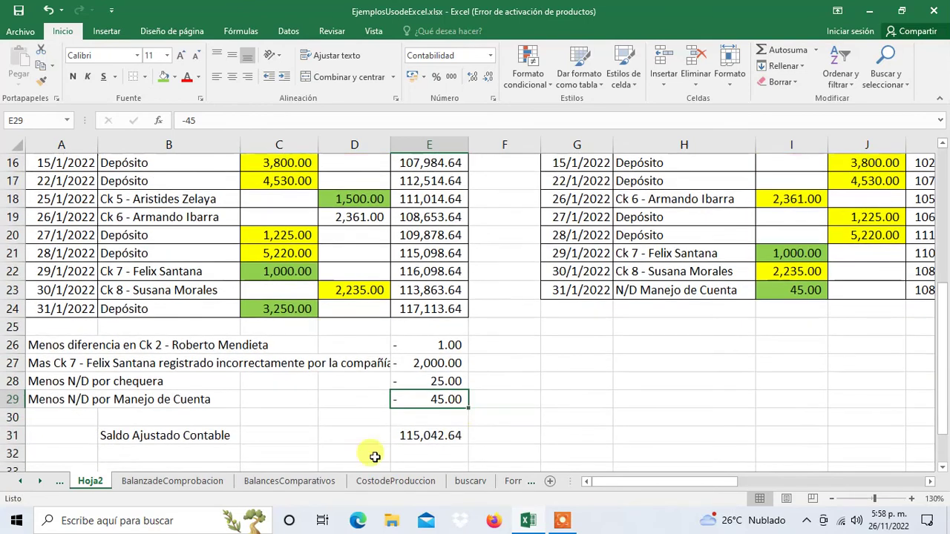
click(420, 435)
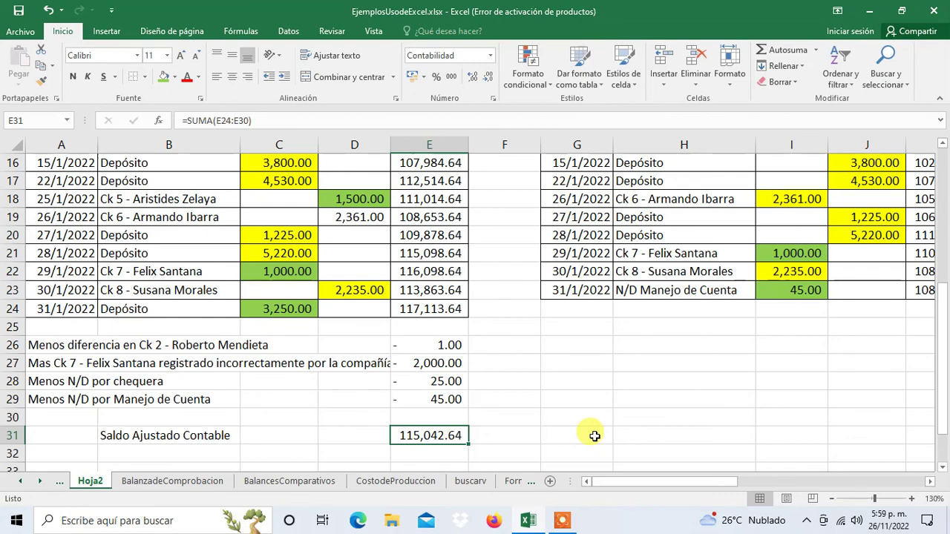
click(29, 9)
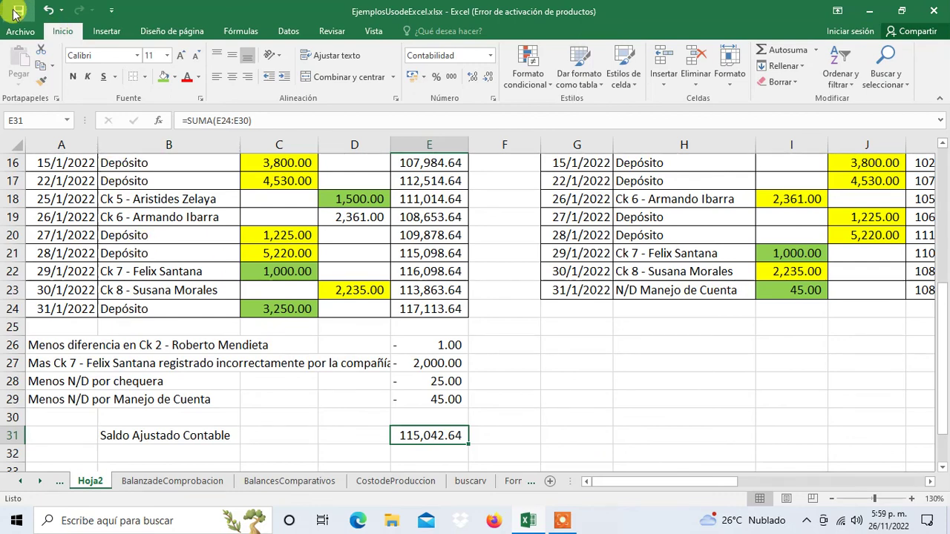